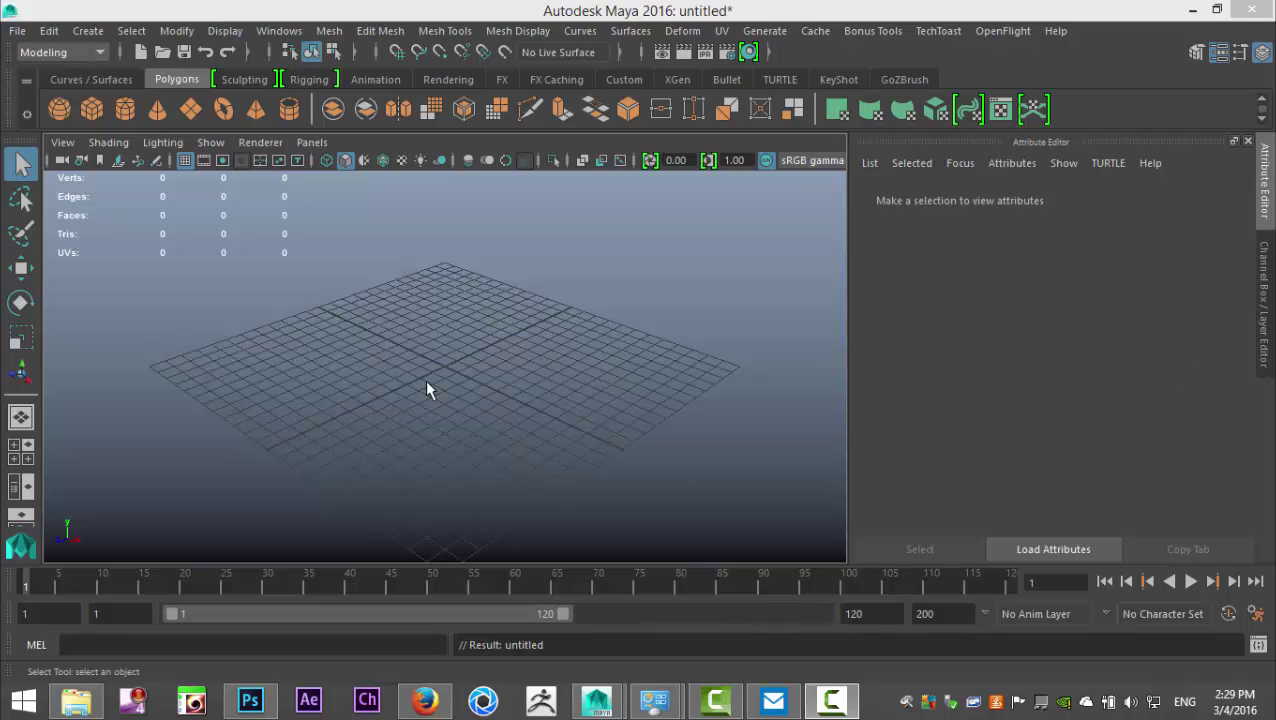
# Step: Create a polygon cube at the origin and scale it up uniformly to just under three grid units wide
pyautogui.keyDown('alt'); pyautogui.moveTo(413, 370); pyautogui.dragTo(472, 380); pyautogui.keyUp('alt')
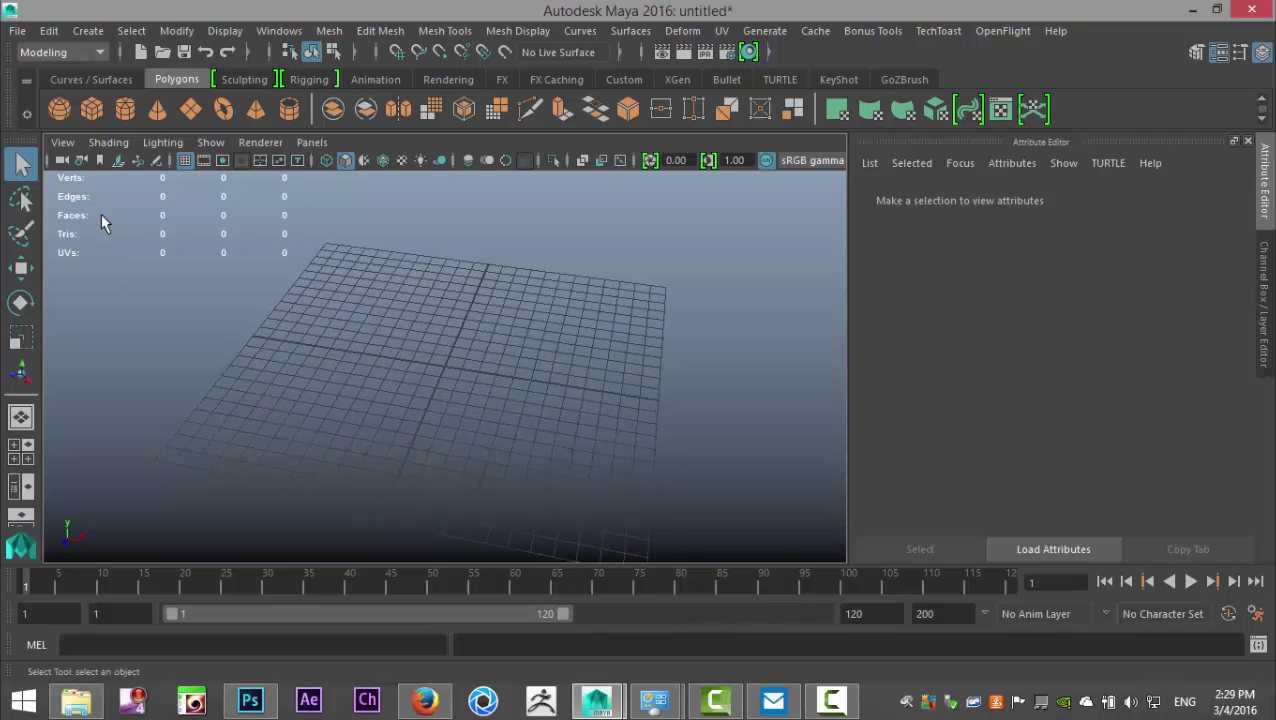
pyautogui.click(92, 115)
pyautogui.scroll(3, 587, 480)
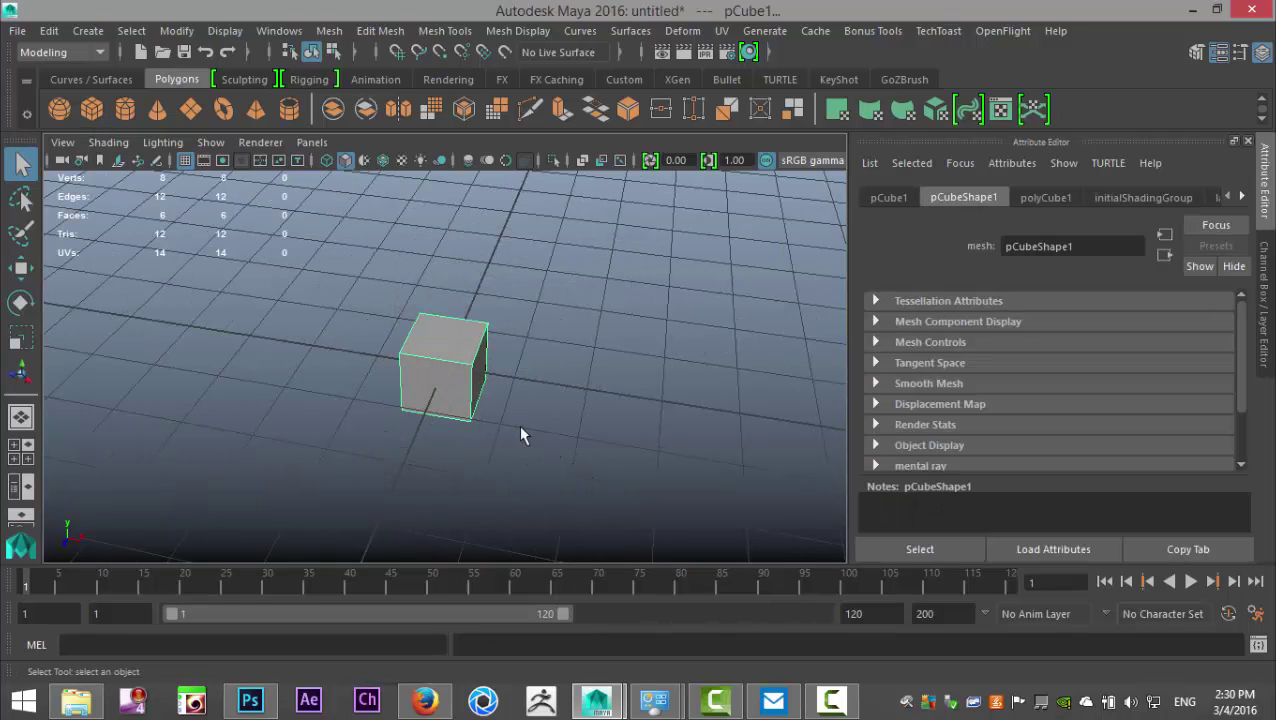
pyautogui.press('r')
pyautogui.moveTo(444, 366); pyautogui.dragTo(641, 398)
# Step: Select all six faces of the cube and apply Poke to them
pyautogui.moveTo(382, 260); pyautogui.dragTo(387, 213, button='right')
pyautogui.moveTo(253, 212); pyautogui.dragTo(658, 560)
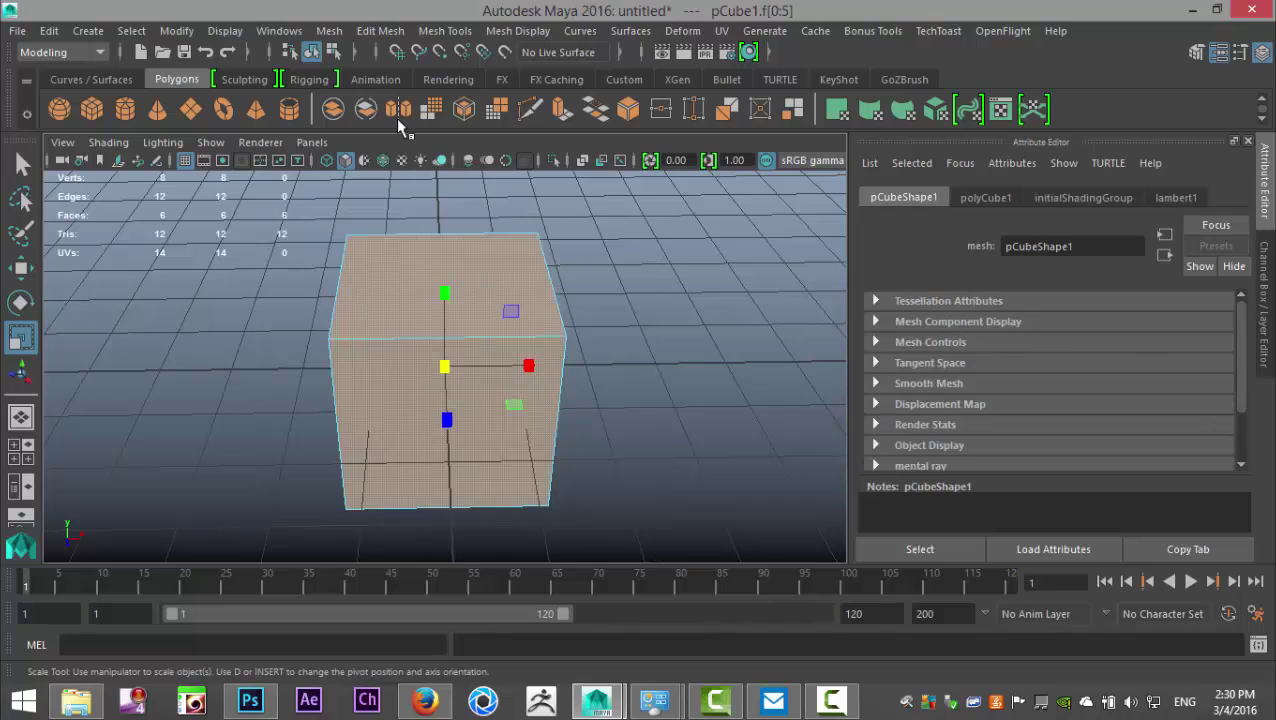
pyautogui.click(370, 31)
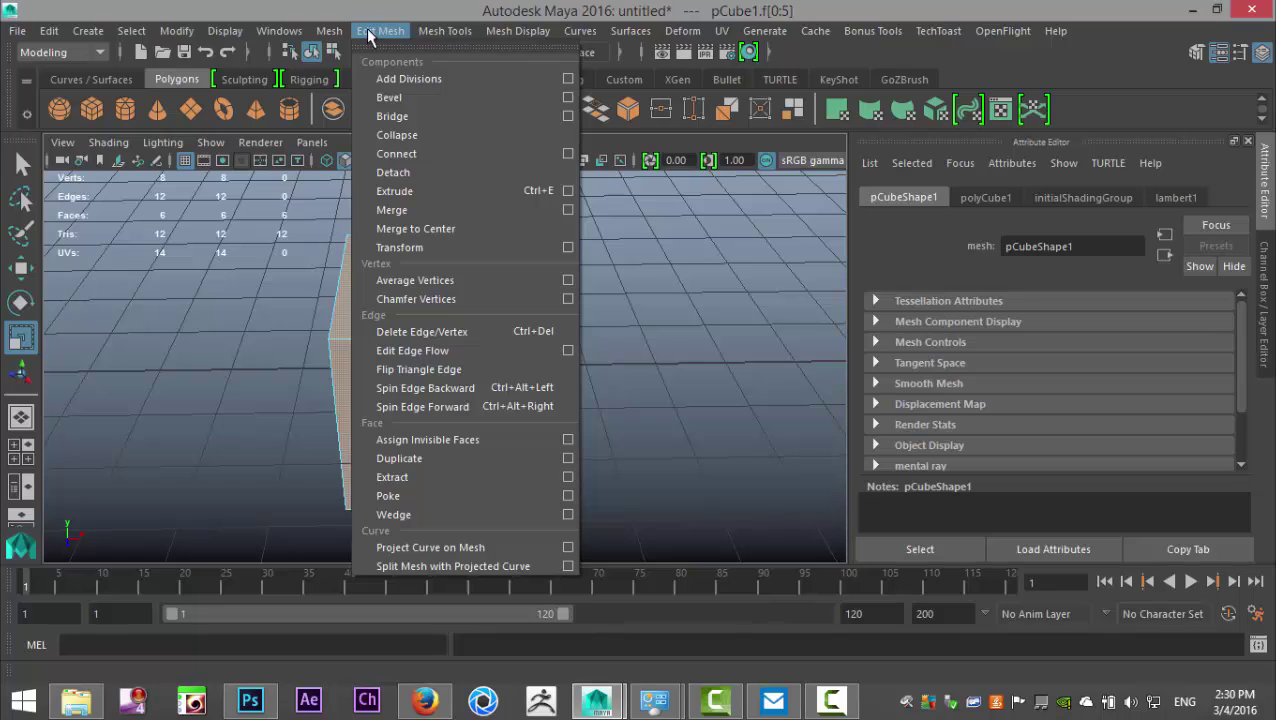
pyautogui.click(426, 496)
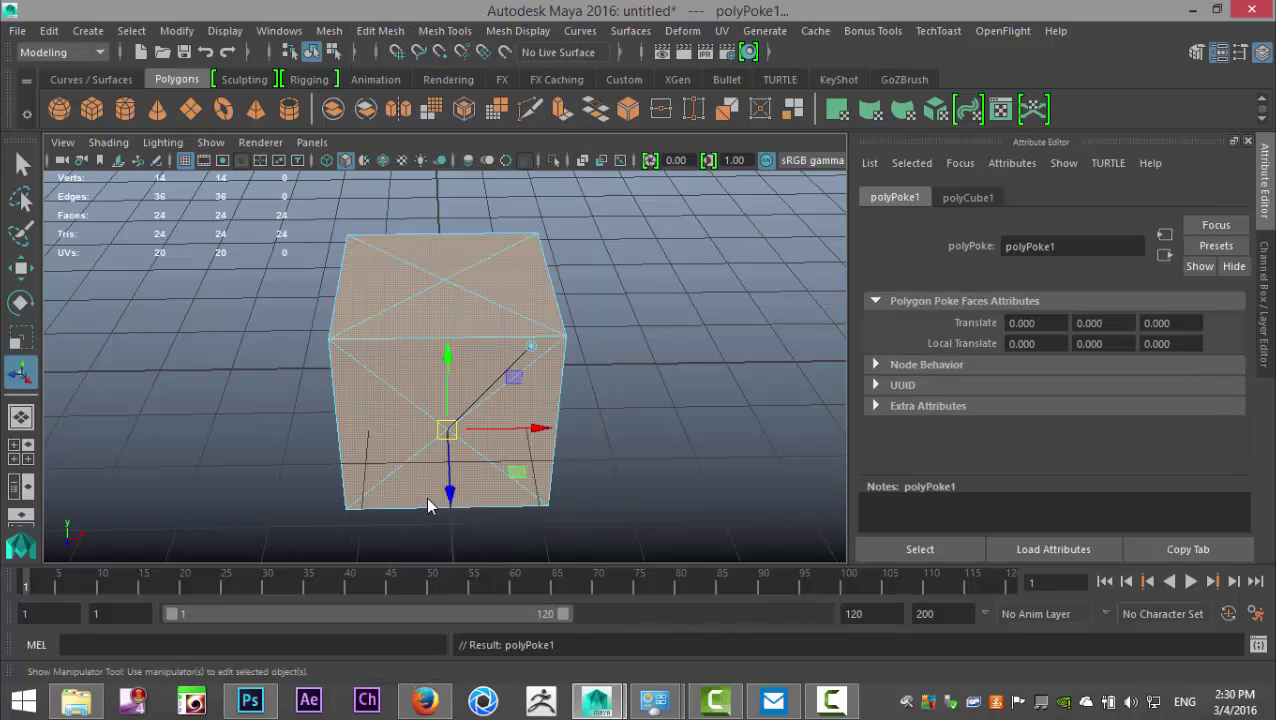
# Step: Select the poked centre vertices of the cube's top, bottom, front and back faces in the front view, shown in wireframe
pyautogui.keyDown('alt'); pyautogui.moveTo(541, 473); pyautogui.dragTo(462, 276); pyautogui.keyUp('alt')
pyautogui.moveTo(452, 276); pyautogui.dragTo(408, 163, button='right')
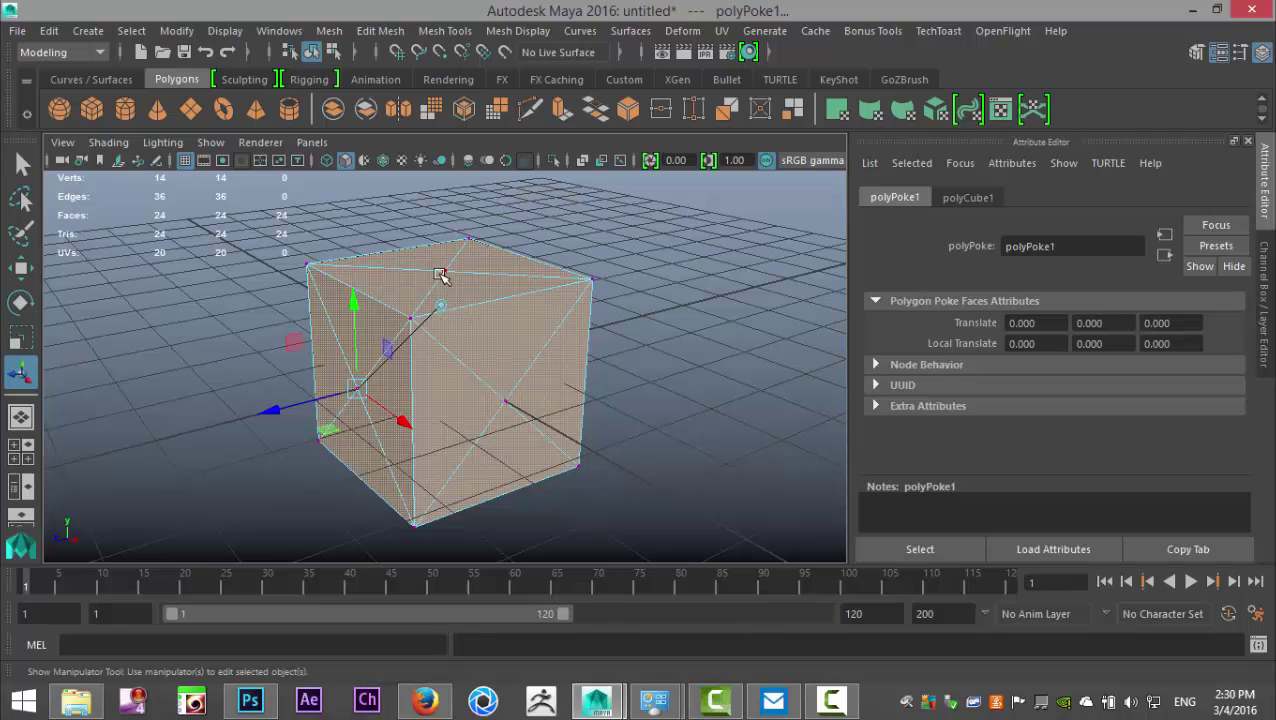
pyautogui.click(20, 450)
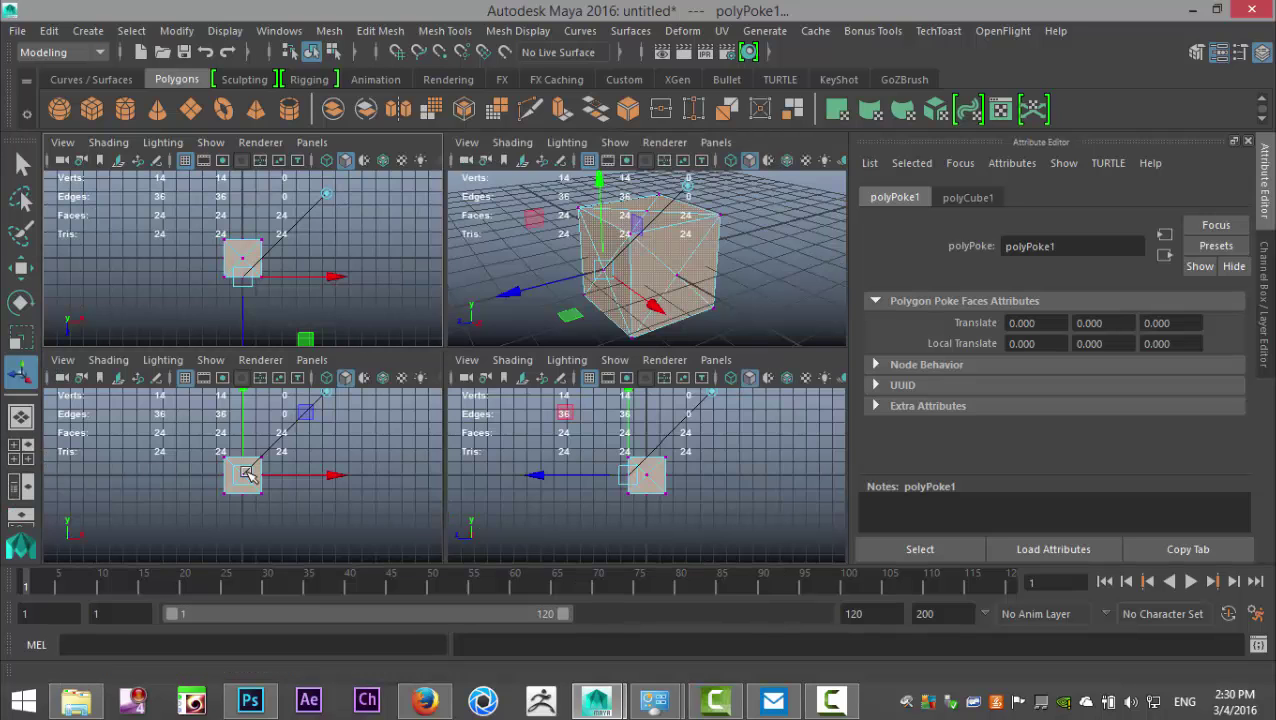
pyautogui.press('space')
pyautogui.scroll(6, 382, 459)
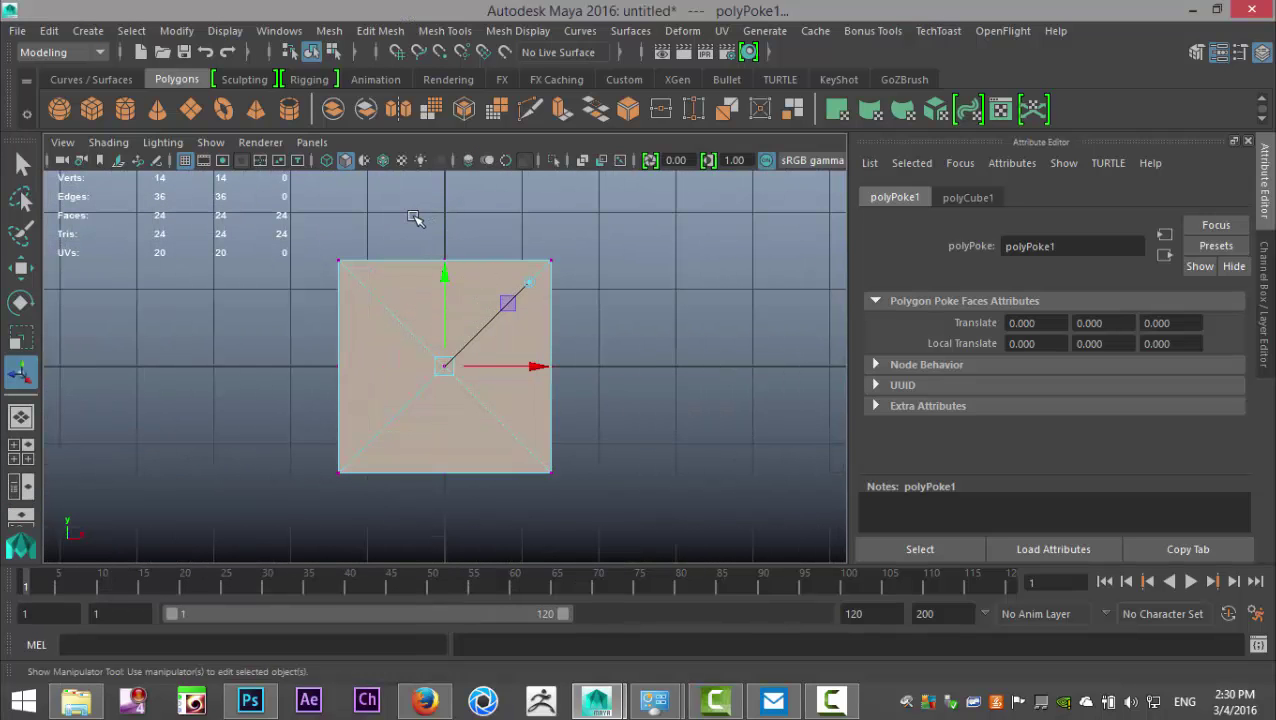
pyautogui.moveTo(473, 509); pyautogui.dragTo(467, 535)
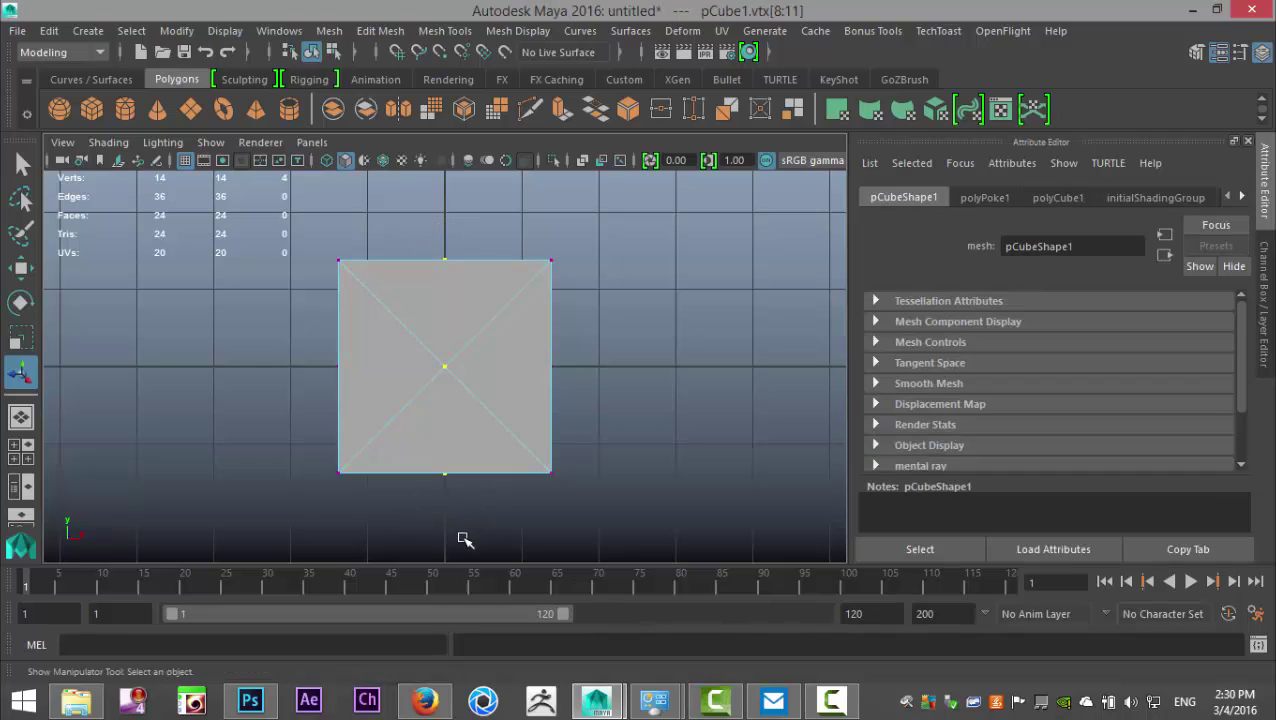
pyautogui.press('4')
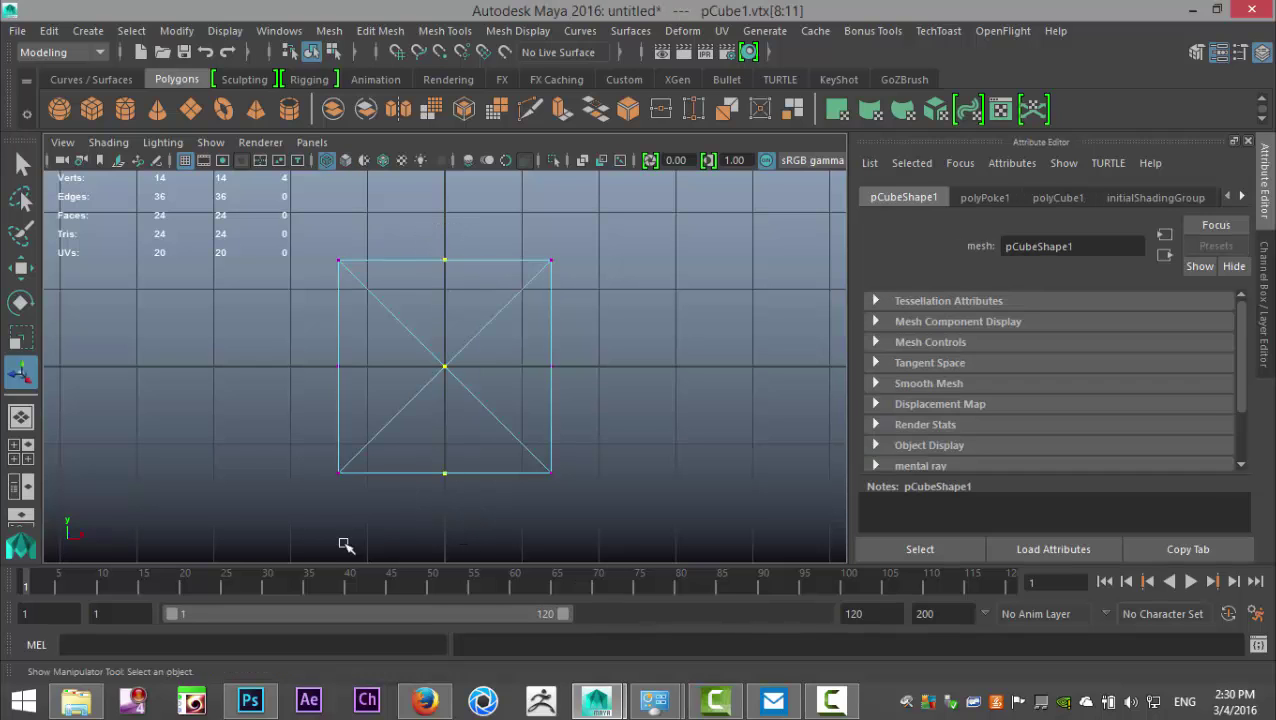
# Step: Add the two remaining side-face centre vertices to the selection and chamfer all six with a width of 0.25
pyautogui.click(14, 445)
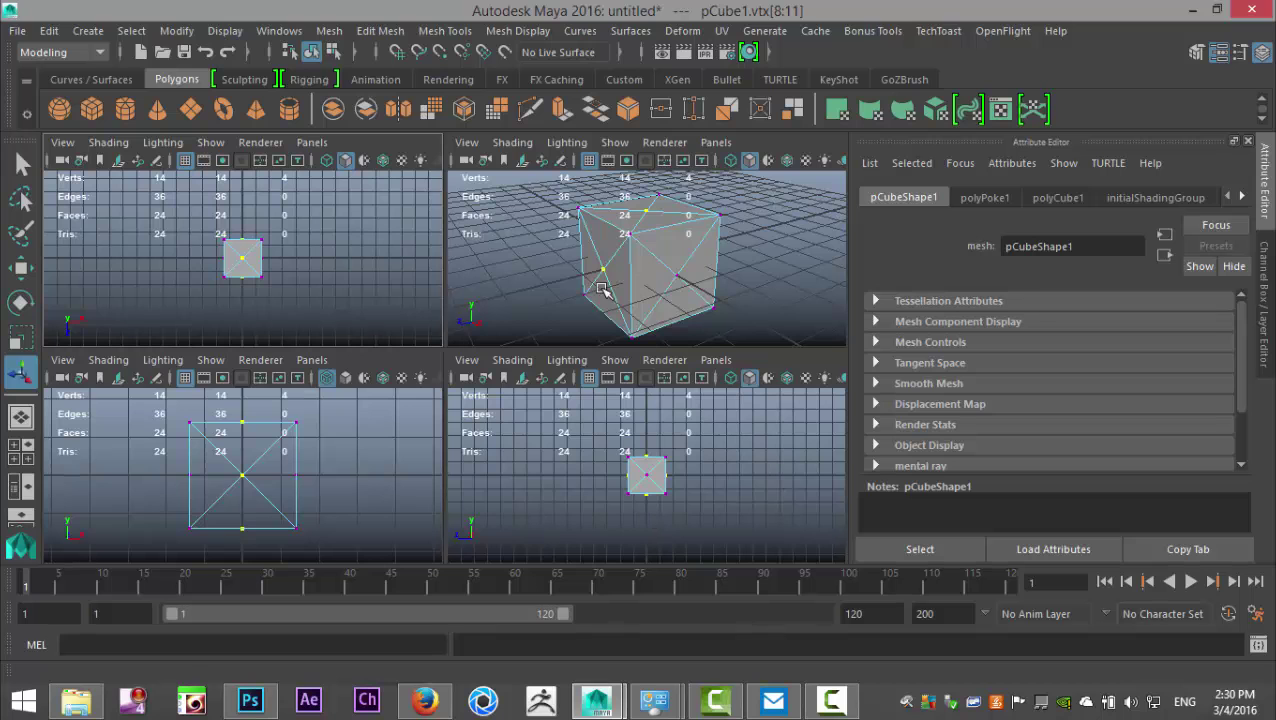
pyautogui.press('space')
pyautogui.keyDown('alt'); pyautogui.moveTo(621, 381); pyautogui.dragTo(564, 390); pyautogui.keyUp('alt')
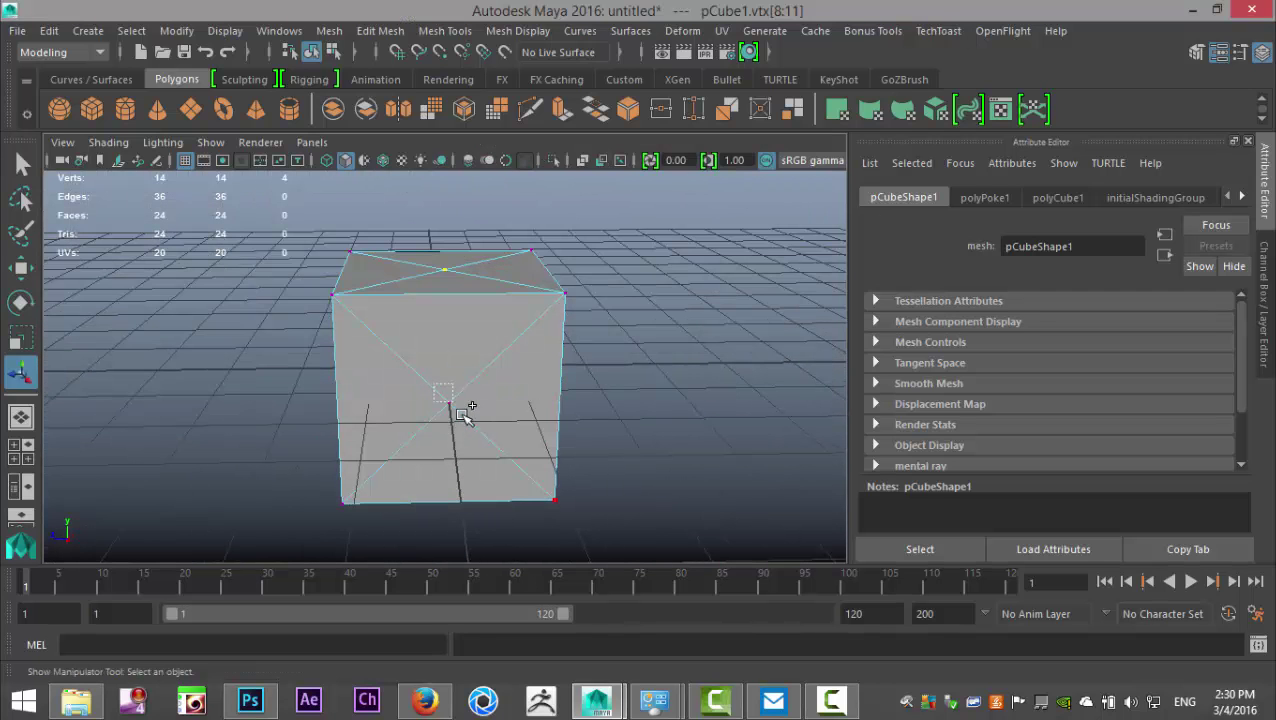
pyautogui.keyDown('alt'); pyautogui.moveTo(285, 503); pyautogui.dragTo(684, 498); pyautogui.keyUp('alt')
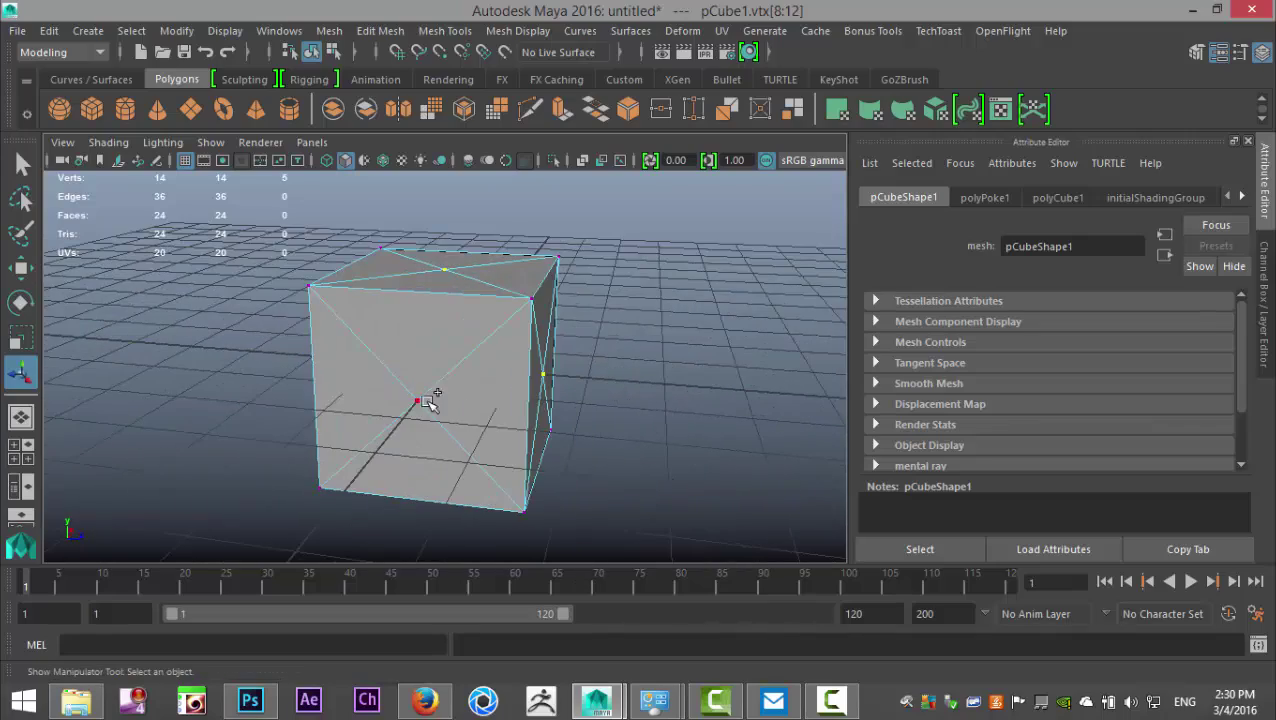
pyautogui.keyDown('alt'); pyautogui.moveTo(180, 457); pyautogui.dragTo(435, 227); pyautogui.keyUp('alt')
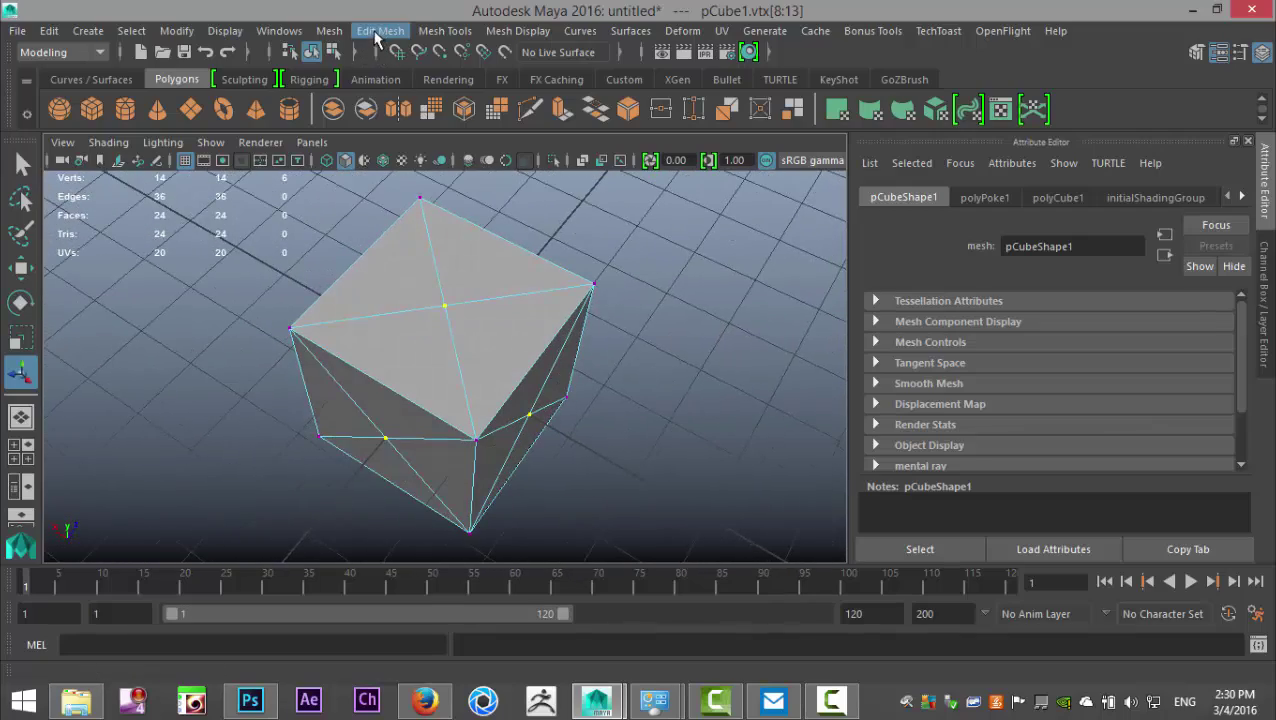
pyautogui.click(384, 34)
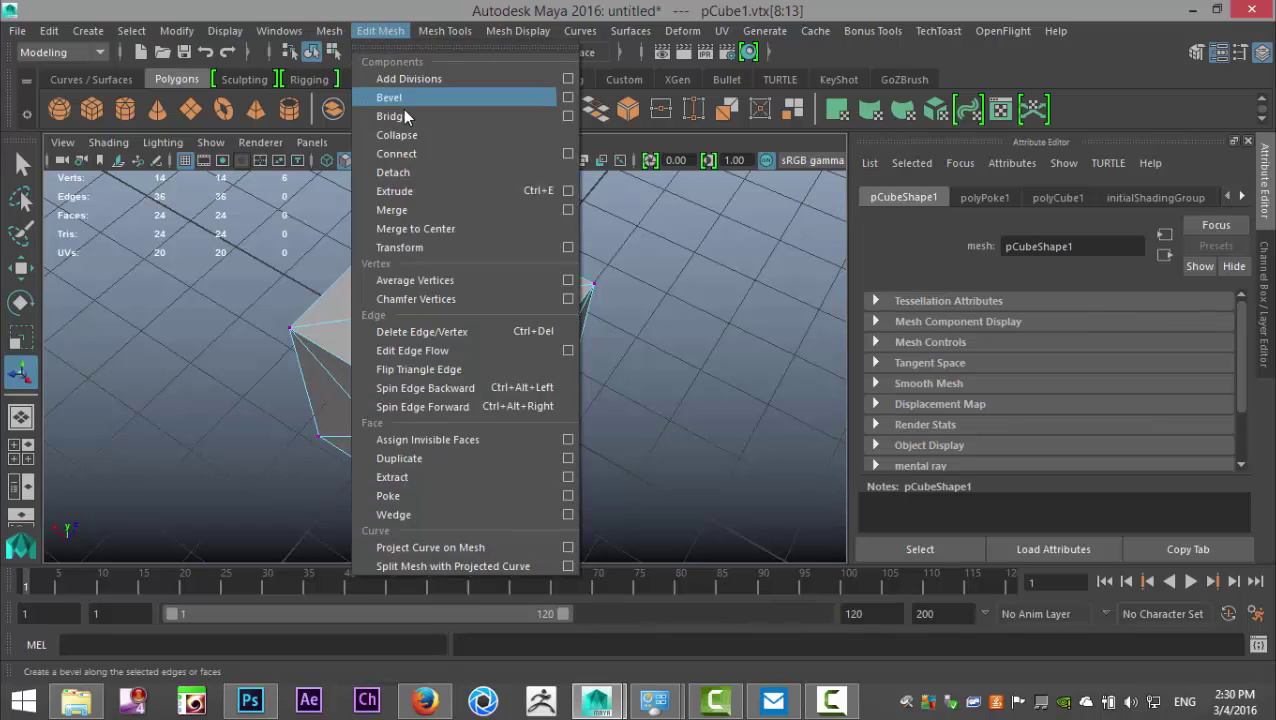
pyautogui.click(467, 299)
pyautogui.moveTo(550, 369)
pyautogui.keyDown('alt'); pyautogui.mouseDown()
pyautogui.moveTo(696, 245)
pyautogui.moveTo(746, 288)
pyautogui.moveTo(726, 356)
pyautogui.moveTo(550, 393)
pyautogui.mouseUp(); pyautogui.keyUp('alt')
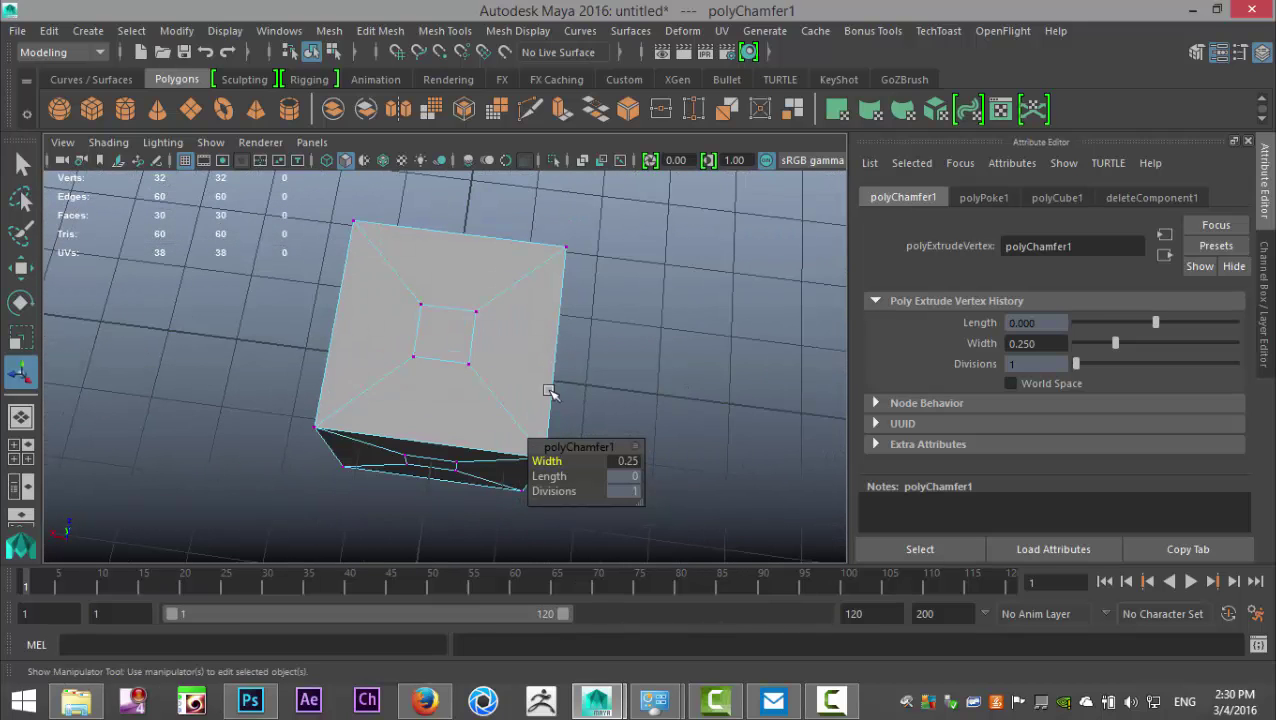
# Step: Select the small square face at the centre of each of the cube's six sides and delete them
pyautogui.rightClick(453, 343)
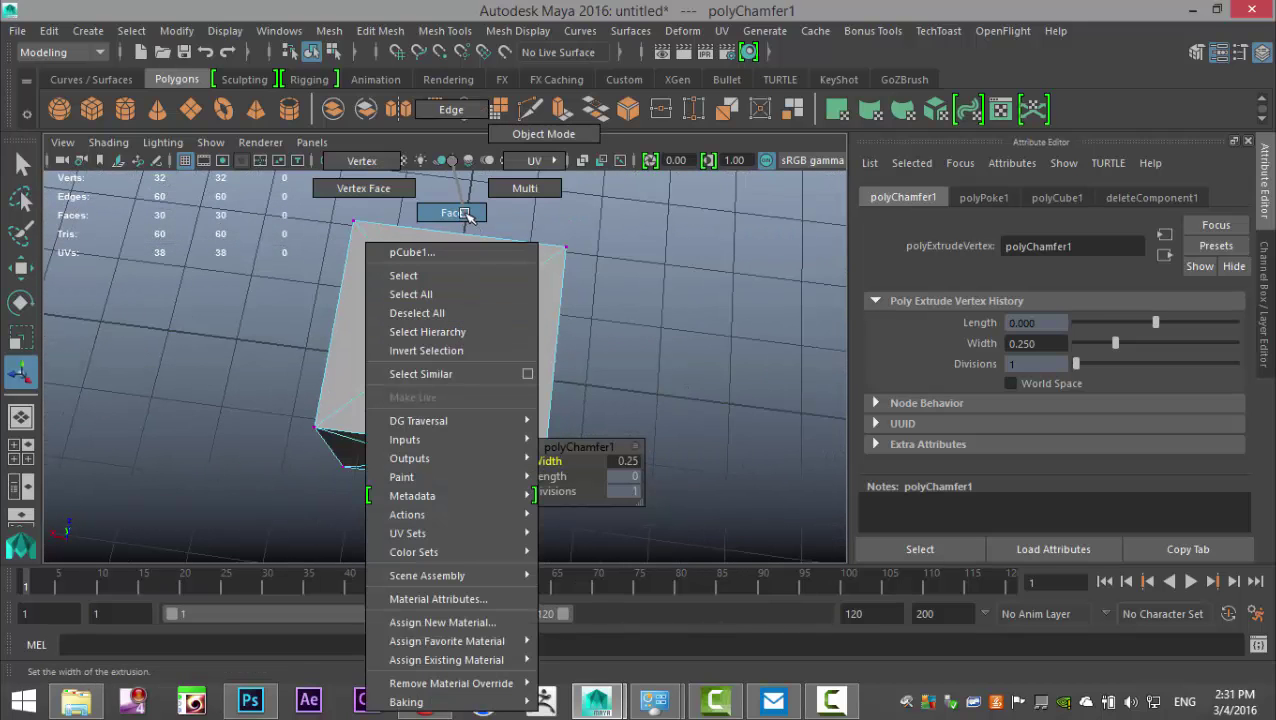
pyautogui.click(466, 216)
pyautogui.click(441, 333)
pyautogui.keyDown('alt'); pyautogui.moveTo(400, 484); pyautogui.dragTo(441, 413); pyautogui.keyUp('alt')
pyautogui.keyDown('shift'); pyautogui.click(455, 402); pyautogui.keyUp('shift')
pyautogui.keyDown('alt'); pyautogui.moveTo(412, 488); pyautogui.dragTo(447, 390); pyautogui.keyUp('alt')
pyautogui.keyDown('shift'); pyautogui.click(446, 405); pyautogui.keyUp('shift')
pyautogui.keyDown('alt'); pyautogui.moveTo(390, 478); pyautogui.dragTo(513, 385); pyautogui.keyUp('alt')
pyautogui.keyDown('shift'); pyautogui.click(456, 441); pyautogui.keyUp('shift')
pyautogui.keyDown('alt'); pyautogui.moveTo(179, 433); pyautogui.dragTo(398, 403); pyautogui.keyUp('alt')
pyautogui.keyDown('shift'); pyautogui.click(427, 413); pyautogui.keyUp('shift')
pyautogui.keyDown('alt'); pyautogui.moveTo(234, 382); pyautogui.dragTo(425, 385); pyautogui.keyUp('alt')
pyautogui.keyDown('shift'); pyautogui.click(427, 414); pyautogui.keyUp('shift')
pyautogui.keyDown('alt'); pyautogui.moveTo(354, 421); pyautogui.dragTo(416, 408); pyautogui.keyUp('alt')
pyautogui.keyDown('alt'); pyautogui.moveTo(222, 409); pyautogui.dragTo(534, 310); pyautogui.keyUp('alt')
pyautogui.press('Delete')
# Step: Extrude the whole cube with a thickness of 0.1, then deselect it
pyautogui.moveTo(533, 304); pyautogui.dragTo(620, 130, button='right')
pyautogui.click(541, 293)
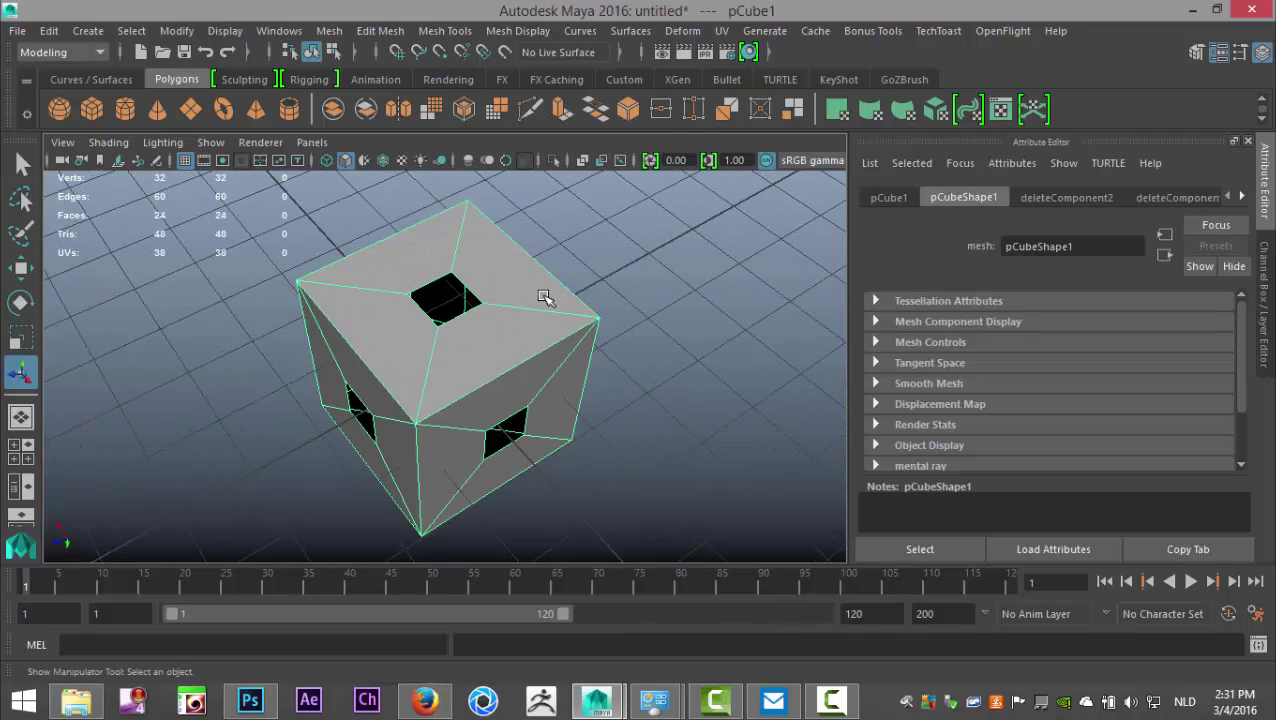
pyautogui.click(368, 31)
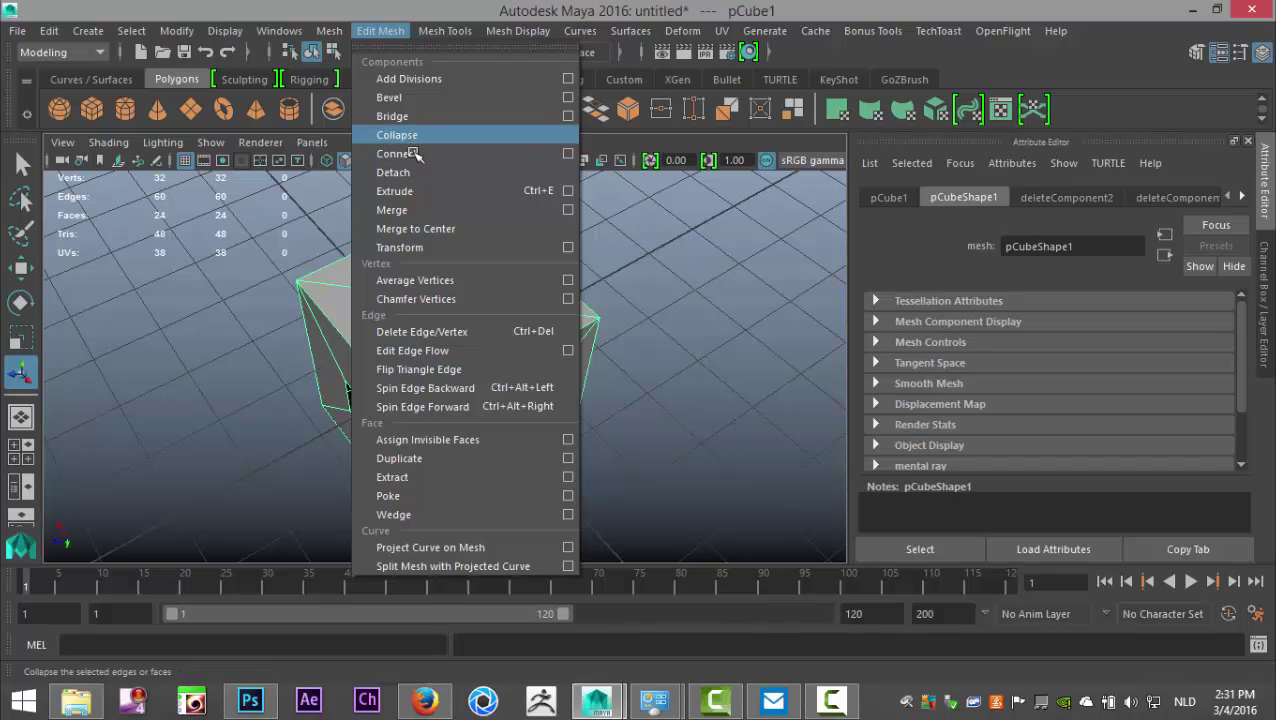
pyautogui.click(397, 190)
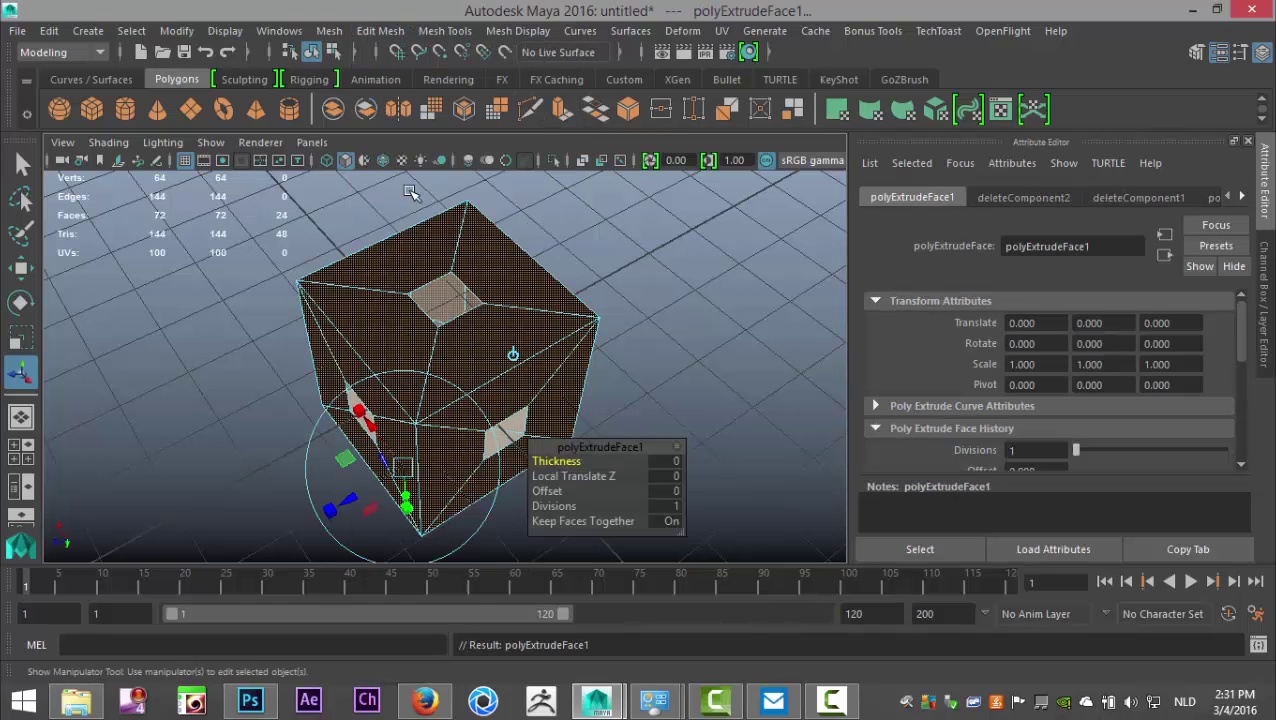
pyautogui.click(668, 463)
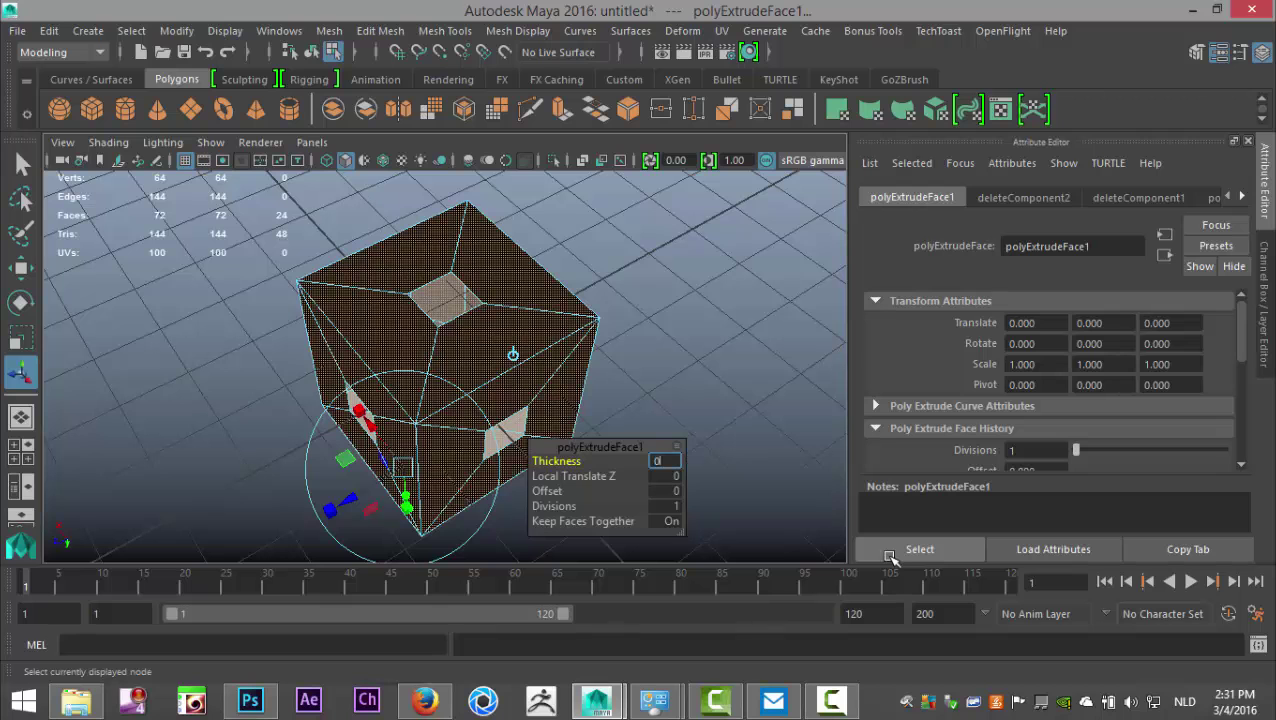
pyautogui.press('Return')
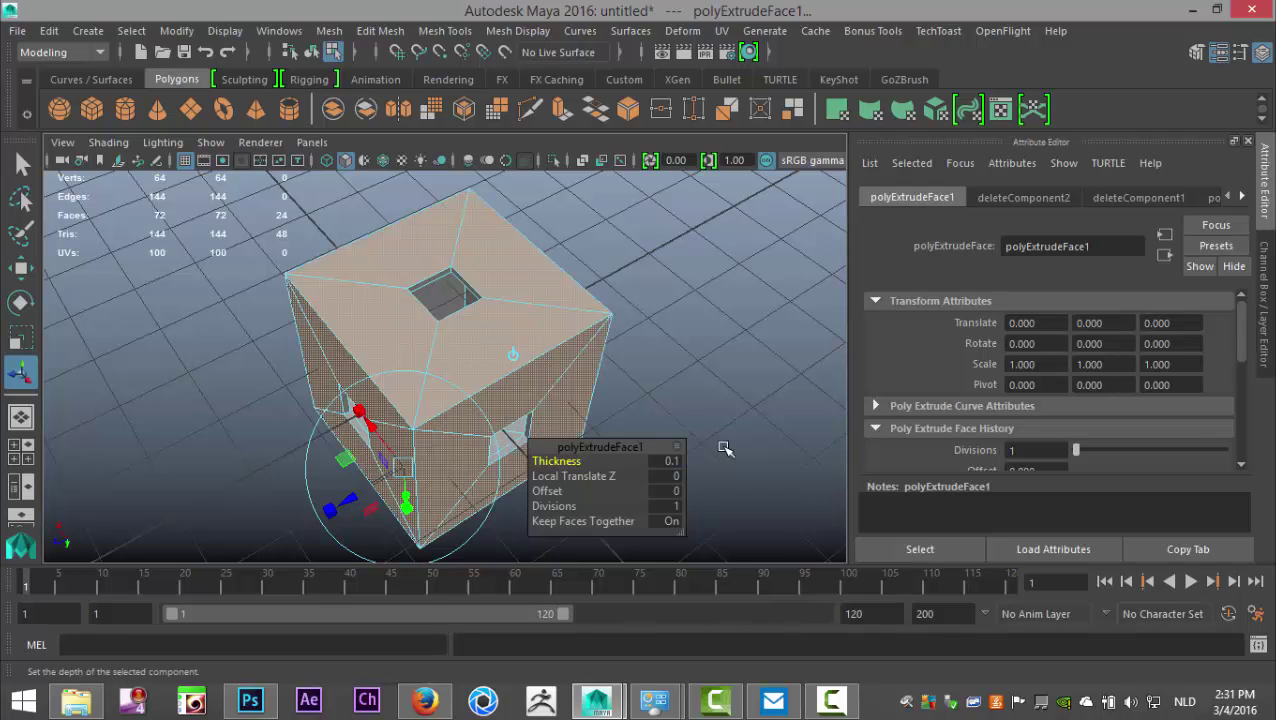
pyautogui.click(710, 371)
# Step: Duplicate the hollow cube in object mode and move the copy along the X axis to beside the original
pyautogui.scroll(5, 705, 476)
pyautogui.keyDown('alt'); pyautogui.moveTo(666, 487); pyautogui.dragTo(712, 464); pyautogui.keyUp('alt')
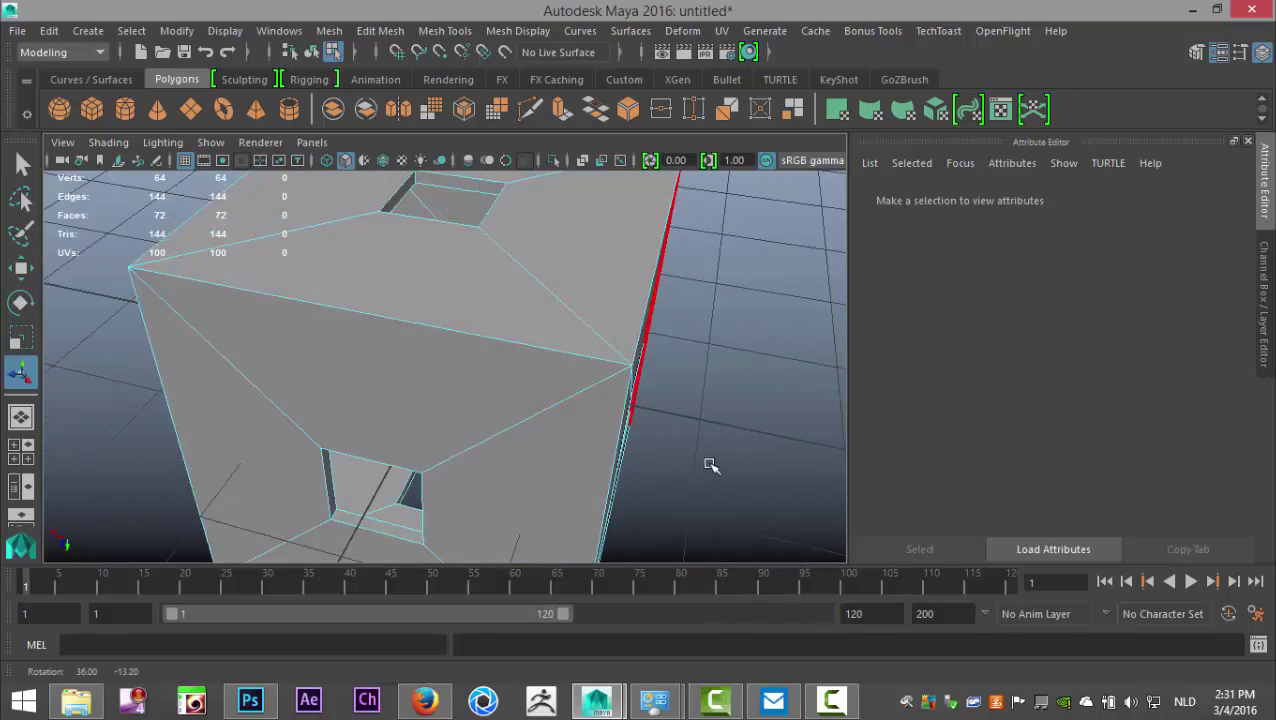
pyautogui.scroll(-7, 692, 495)
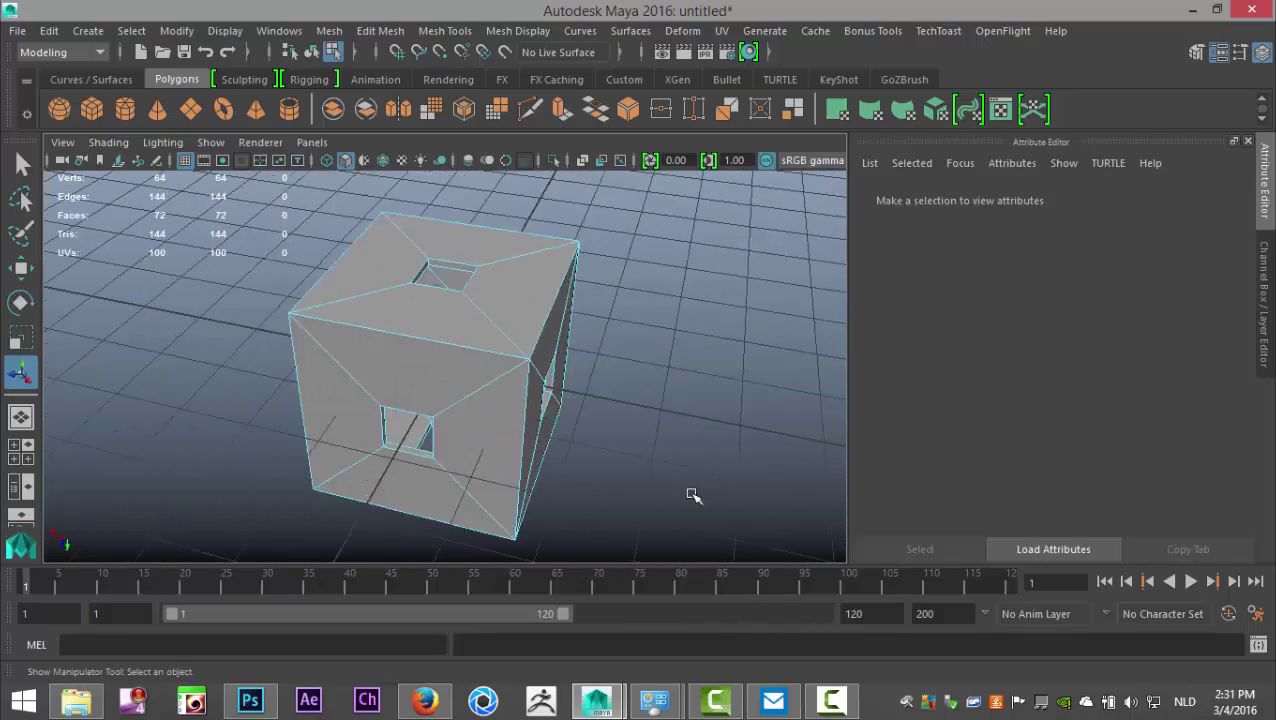
pyautogui.keyDown('alt'); pyautogui.moveTo(644, 461); pyautogui.dragTo(560, 470, button='middle'); pyautogui.keyUp('alt')
pyautogui.keyDown('alt'); pyautogui.moveTo(560, 470); pyautogui.dragTo(587, 464); pyautogui.keyUp('alt')
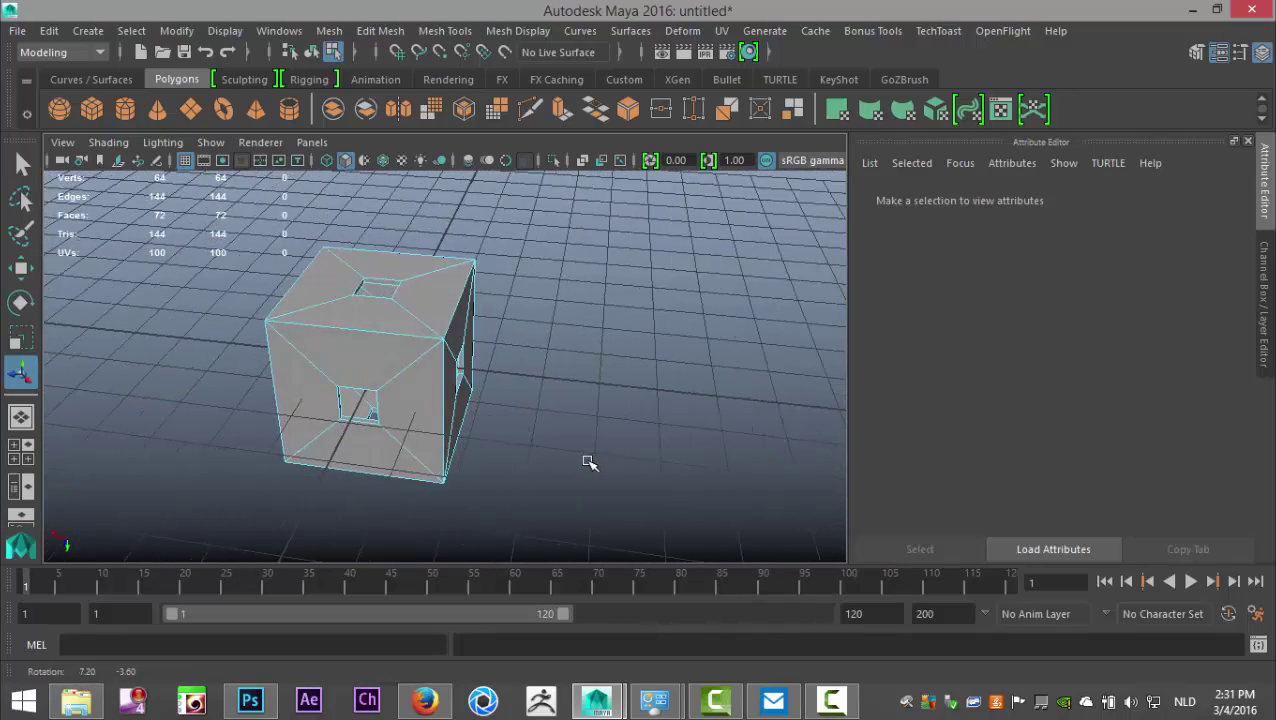
pyautogui.rightClick(435, 255)
pyautogui.click(506, 133)
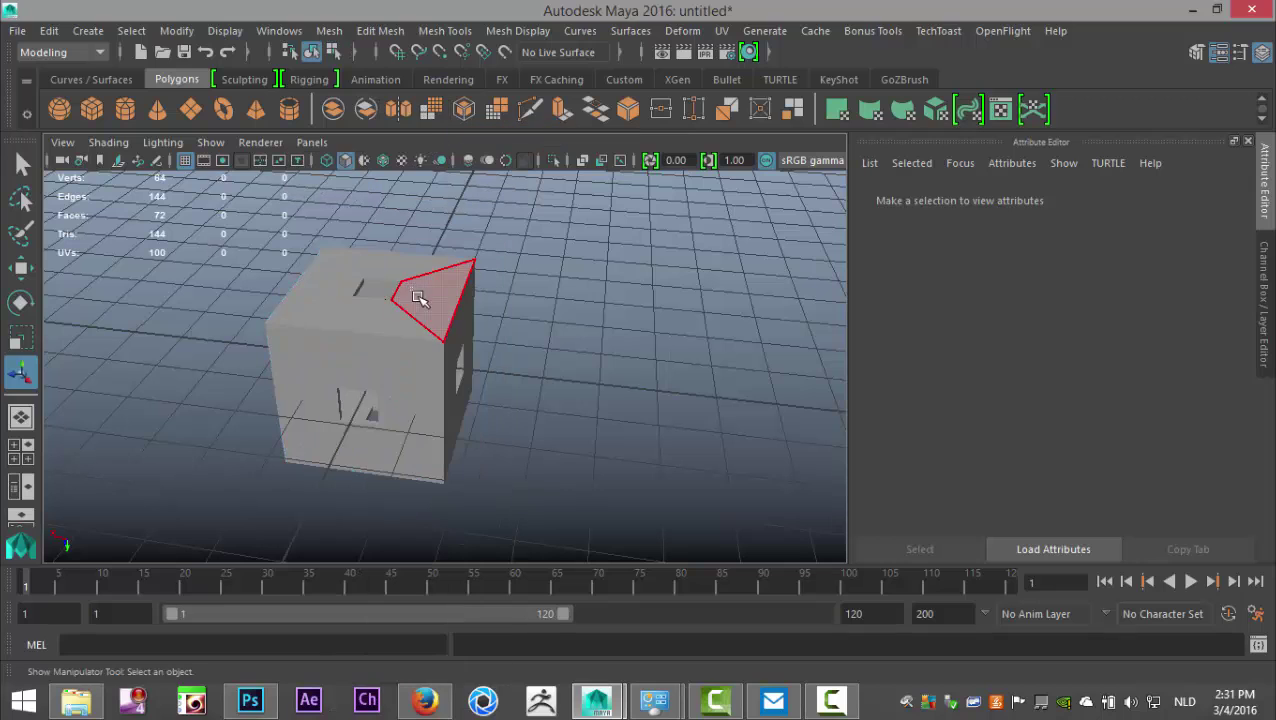
pyautogui.click(419, 347)
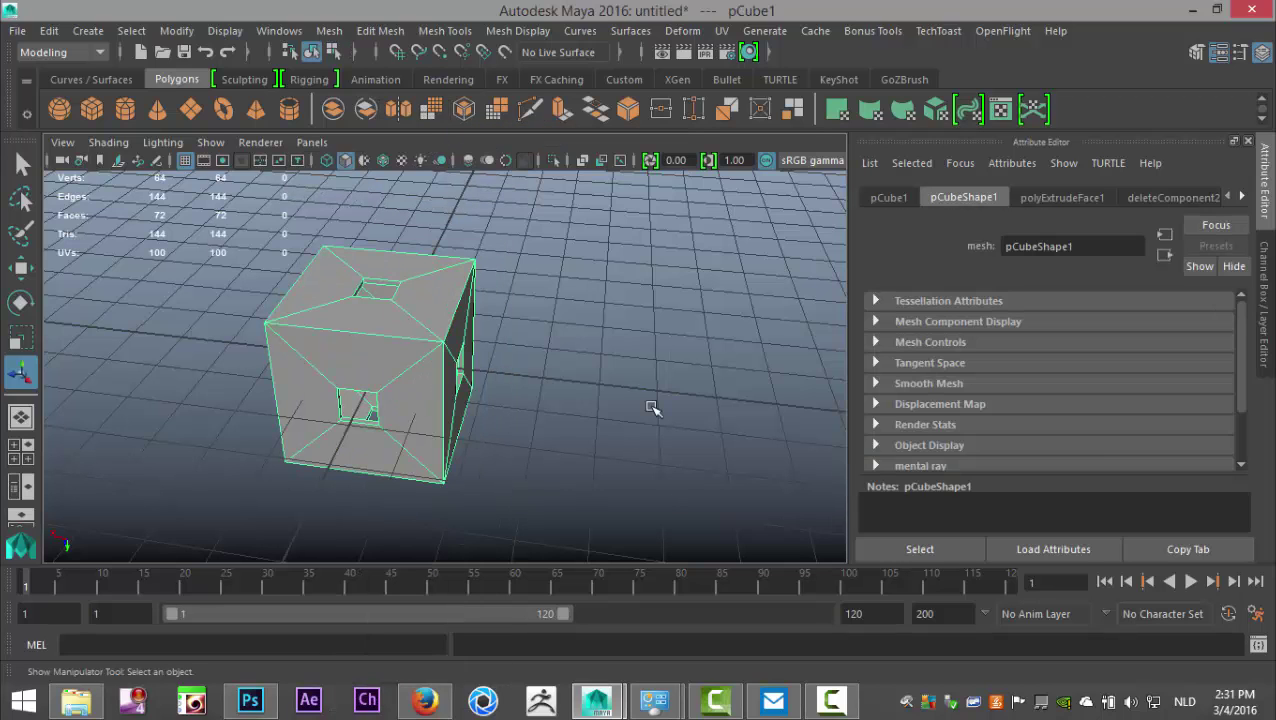
pyautogui.hotkey('ctrl', 'd')
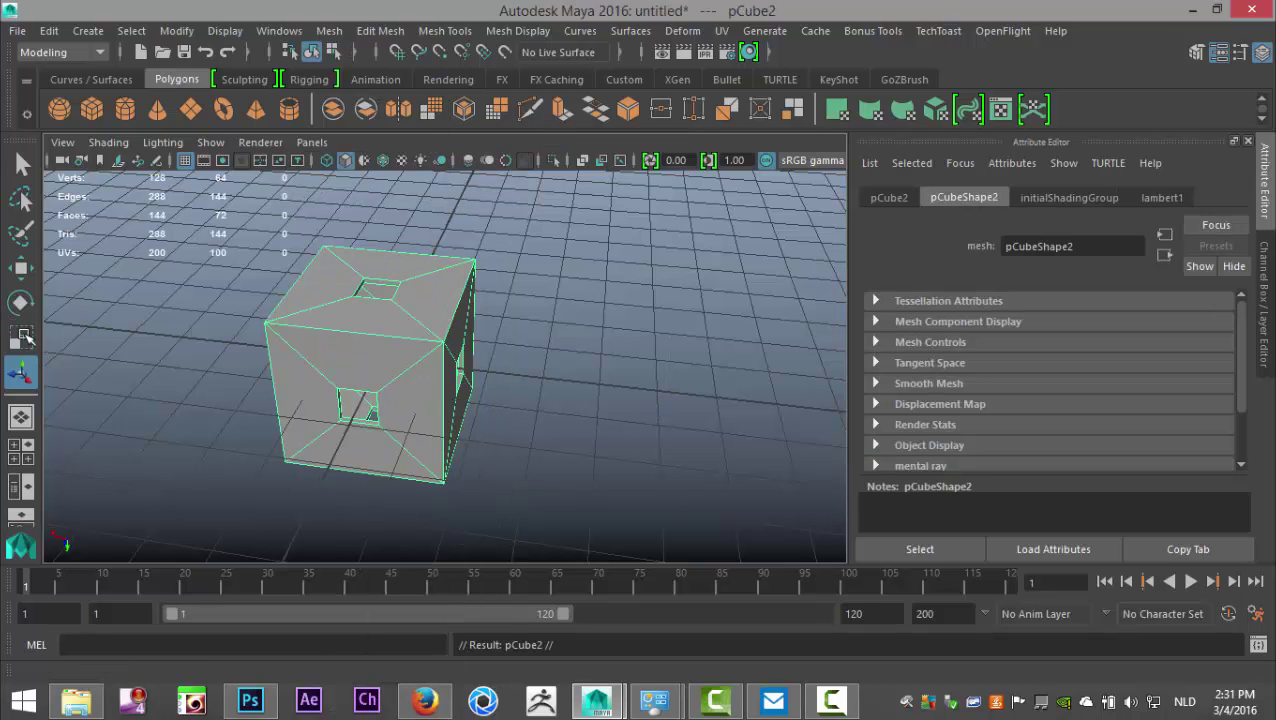
pyautogui.press('w')
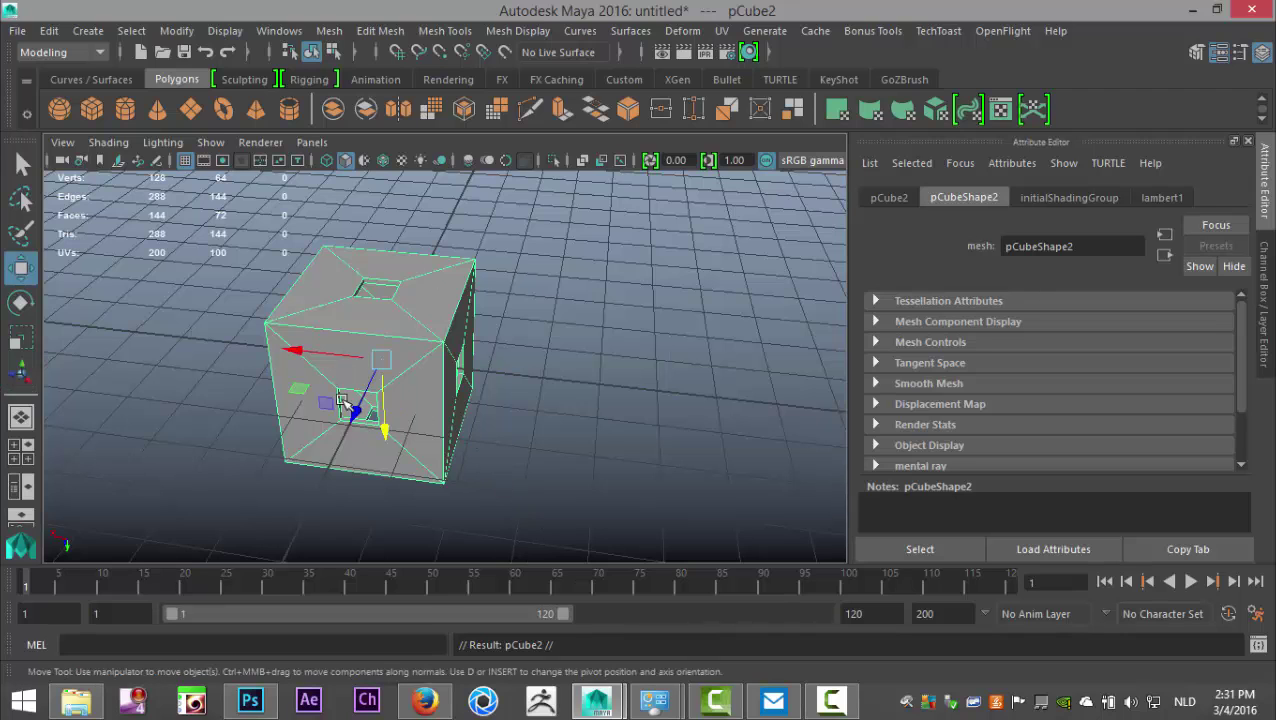
pyautogui.keyDown('alt'); pyautogui.moveTo(565, 453); pyautogui.dragTo(693, 447); pyautogui.keyUp('alt')
pyautogui.moveTo(607, 386); pyautogui.dragTo(768, 425)
# Step: Fine-tune the copy's X position in the front view so it sits edge to edge with the original cube
pyautogui.click(21, 451)
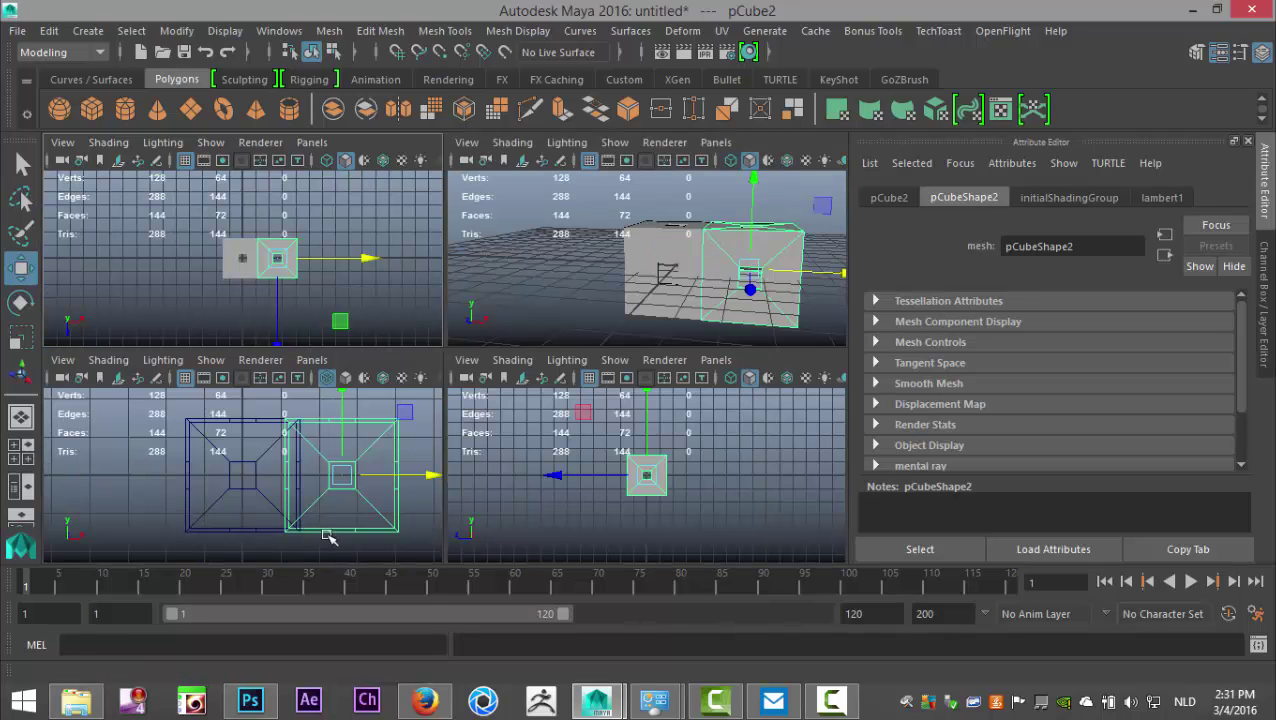
pyautogui.press('space')
pyautogui.scroll(3, 526, 451)
pyautogui.keyDown('alt'); pyautogui.moveTo(603, 431); pyautogui.dragTo(382, 428, button='middle'); pyautogui.keyUp('alt')
pyautogui.moveTo(588, 361); pyautogui.dragTo(631, 378)
# Step: Repeat the duplicate with the same X offset three times to form a row of five cubes
pyautogui.keyDown('alt'); pyautogui.moveTo(628, 377); pyautogui.dragTo(481, 451, button='right'); pyautogui.keyUp('alt')
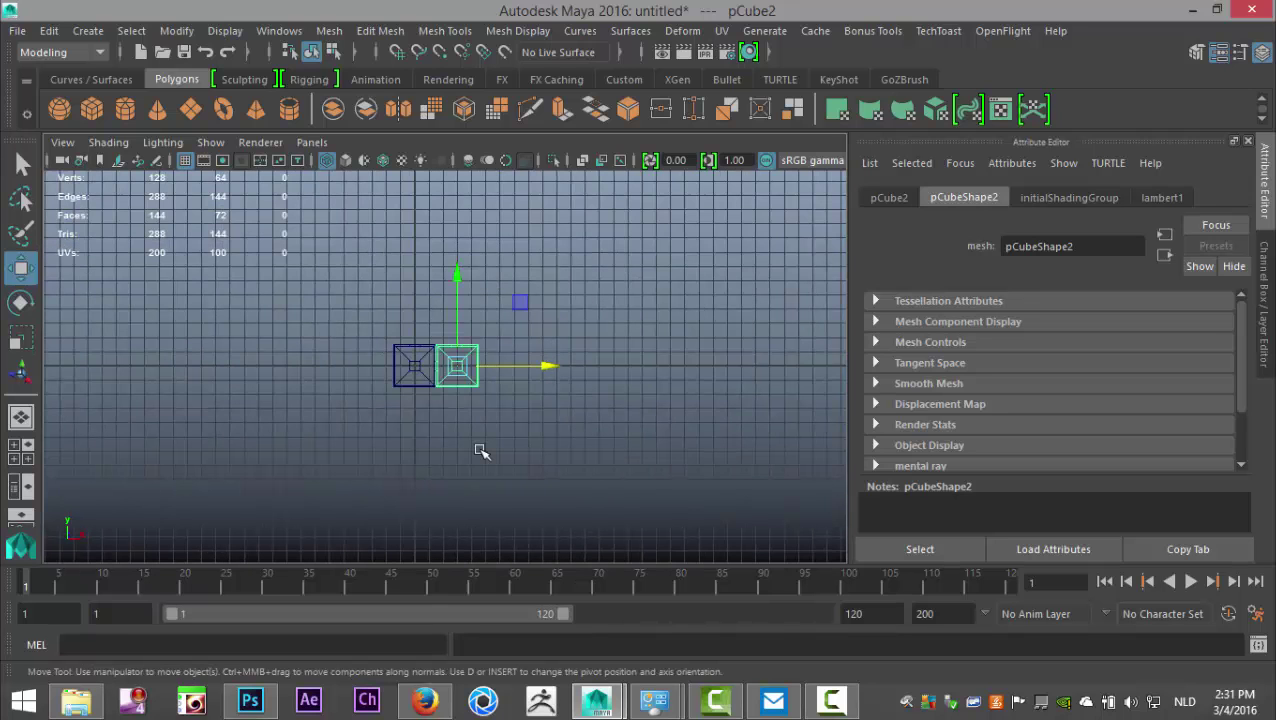
pyautogui.hotkey('shift', 'd')
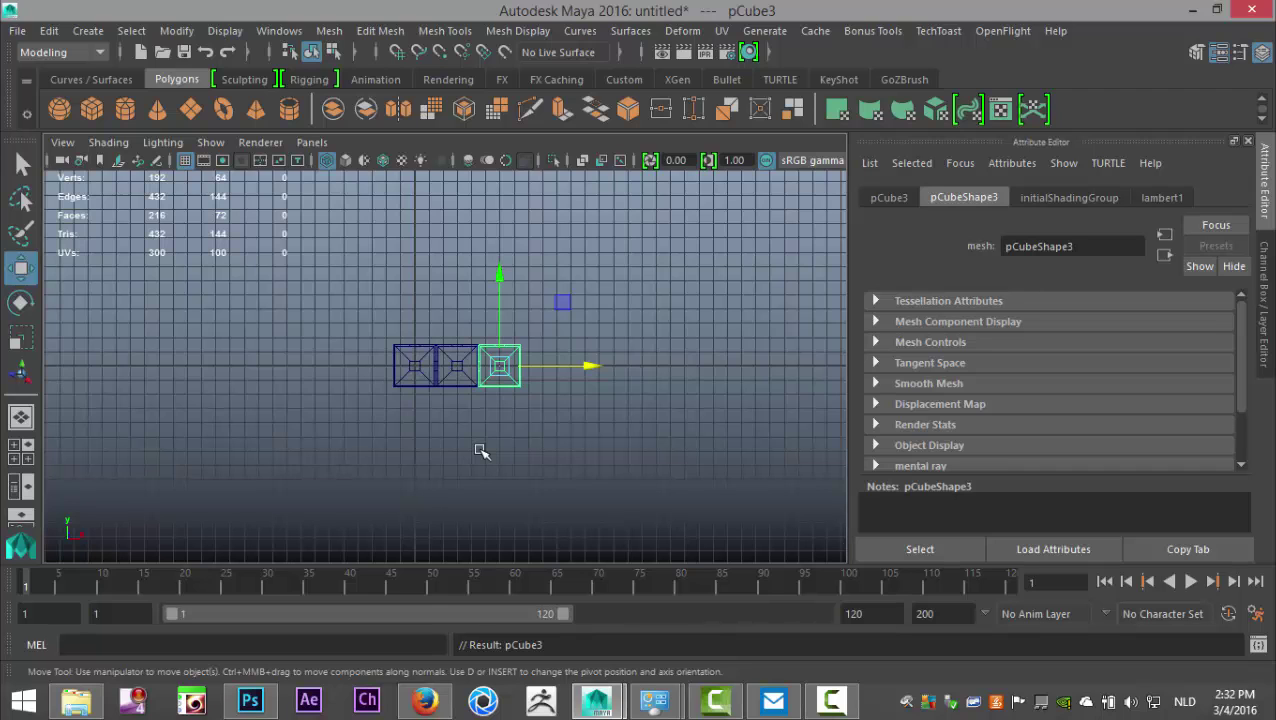
pyautogui.hotkey('shift', 'd')
pyautogui.hotkey('shift', 'd')
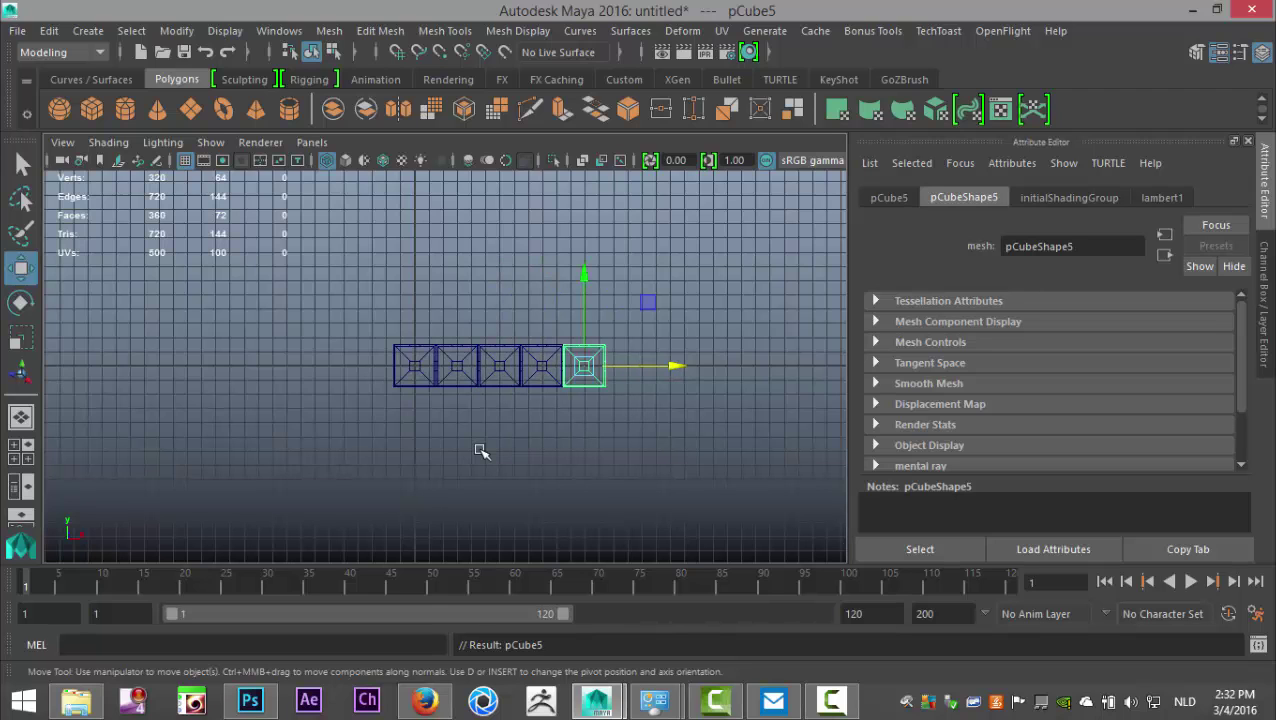
pyautogui.keyDown('alt'); pyautogui.moveTo(585, 457); pyautogui.dragTo(720, 502, button='right'); pyautogui.keyUp('alt')
pyautogui.keyDown('alt'); pyautogui.moveTo(598, 497); pyautogui.dragTo(441, 467, button='middle'); pyautogui.keyUp('alt')
pyautogui.moveTo(587, 246); pyautogui.dragTo(585, 269)
pyautogui.hotkey('ctrl', 'z')
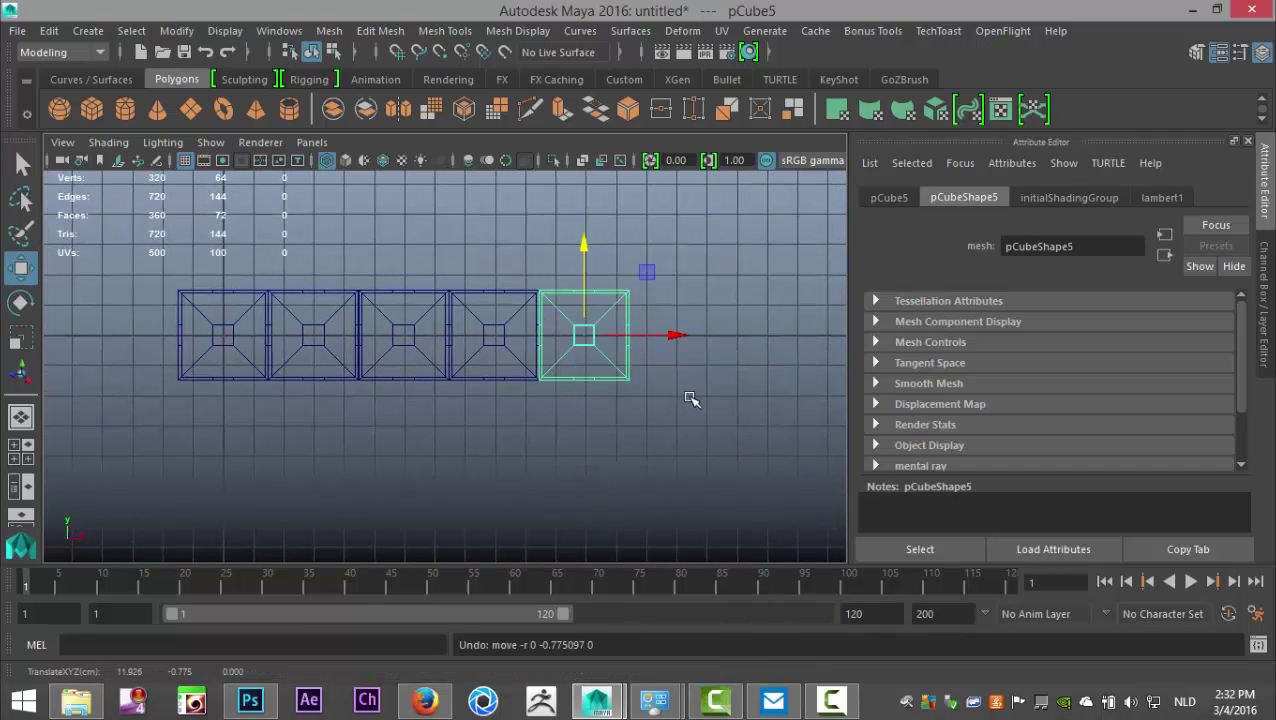
# Step: Duplicate the end cube of the row and move the copy down along Y to about -2.975, edge to edge beneath it
pyautogui.hotkey('ctrl', 'd')
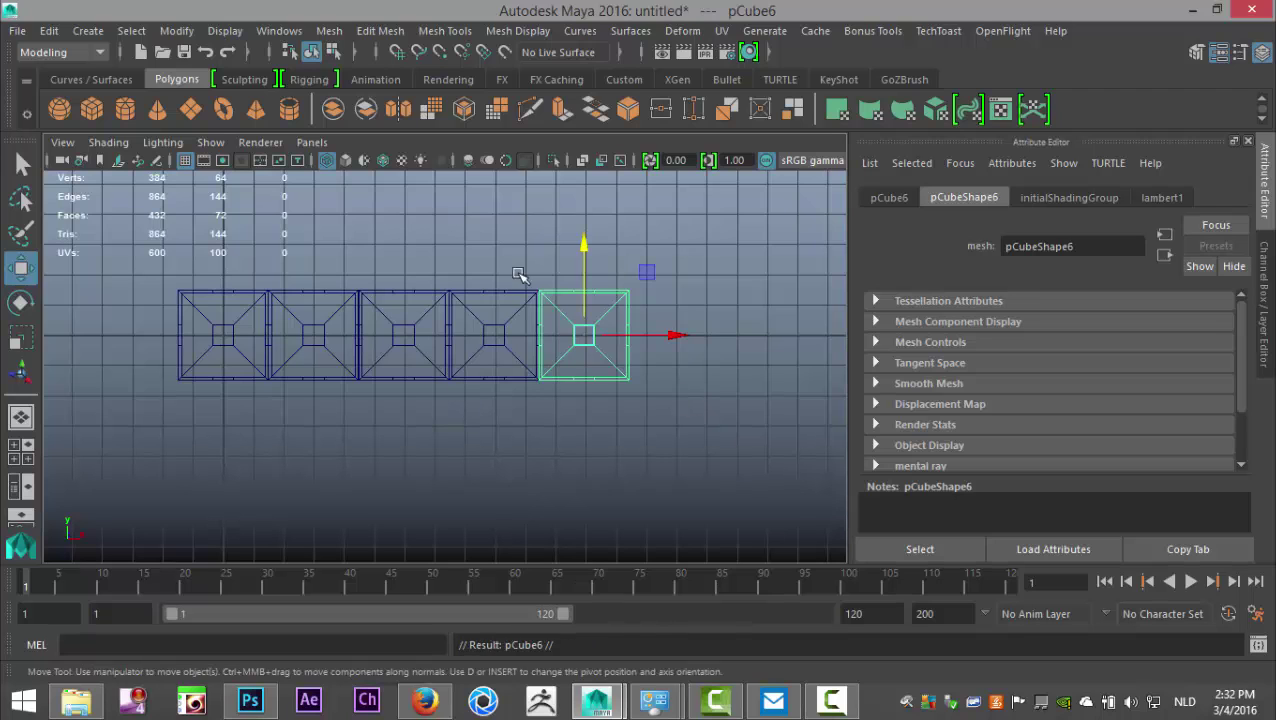
pyautogui.moveTo(585, 250); pyautogui.dragTo(591, 374)
pyautogui.press('f')
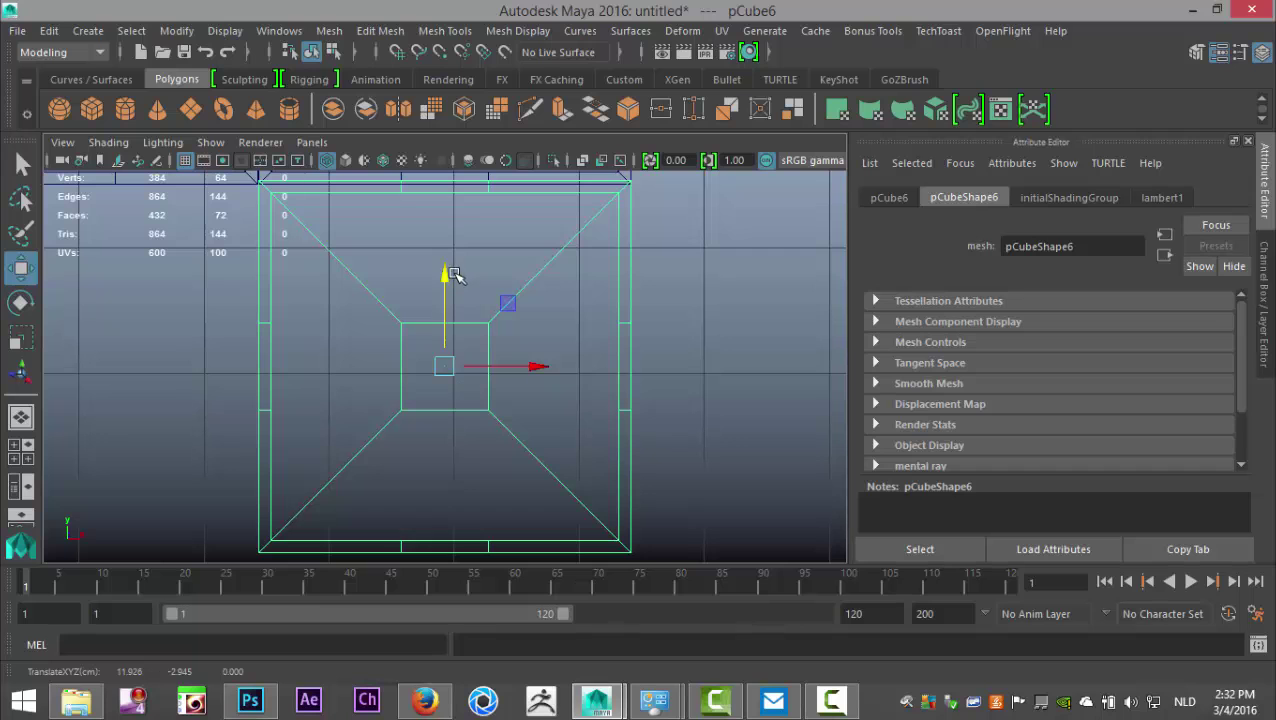
pyautogui.moveTo(440, 279); pyautogui.dragTo(446, 283)
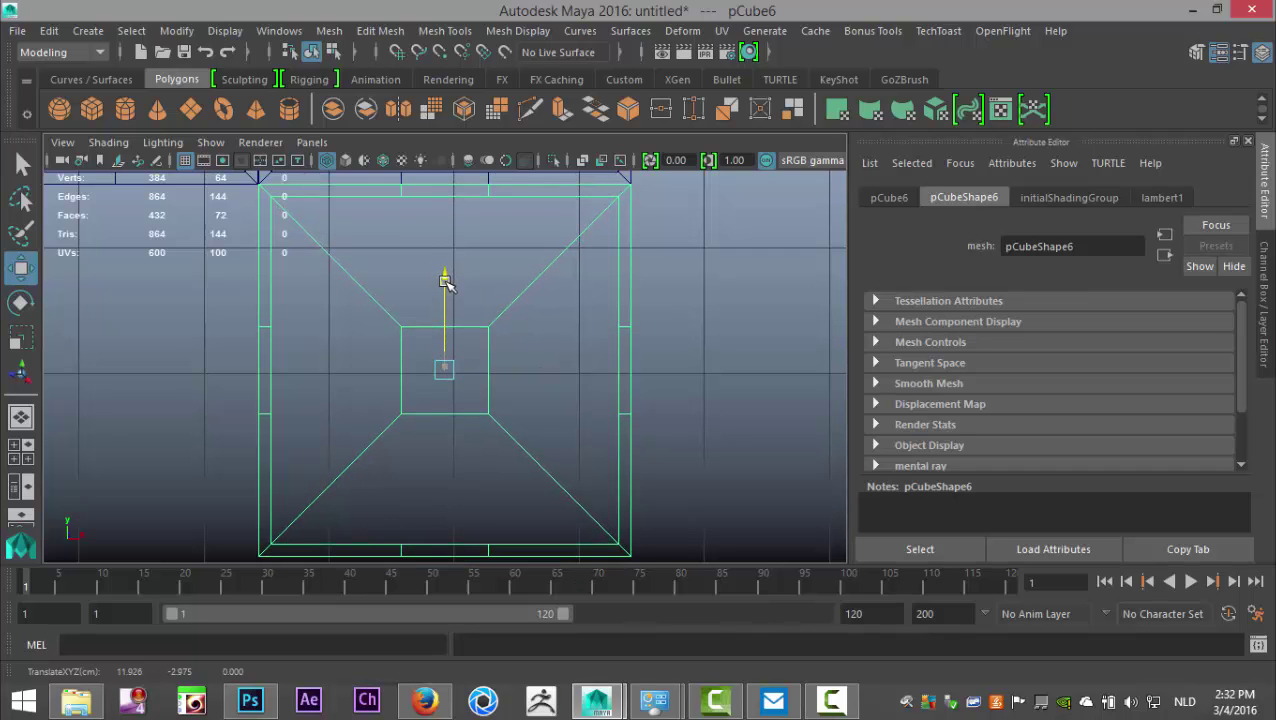
pyautogui.scroll(-5, 670, 425)
# Step: Duplicate the lower cube and move the copy down along Y to about -5.952 so it sits edge to edge below
pyautogui.hotkey('ctrl', 'd')
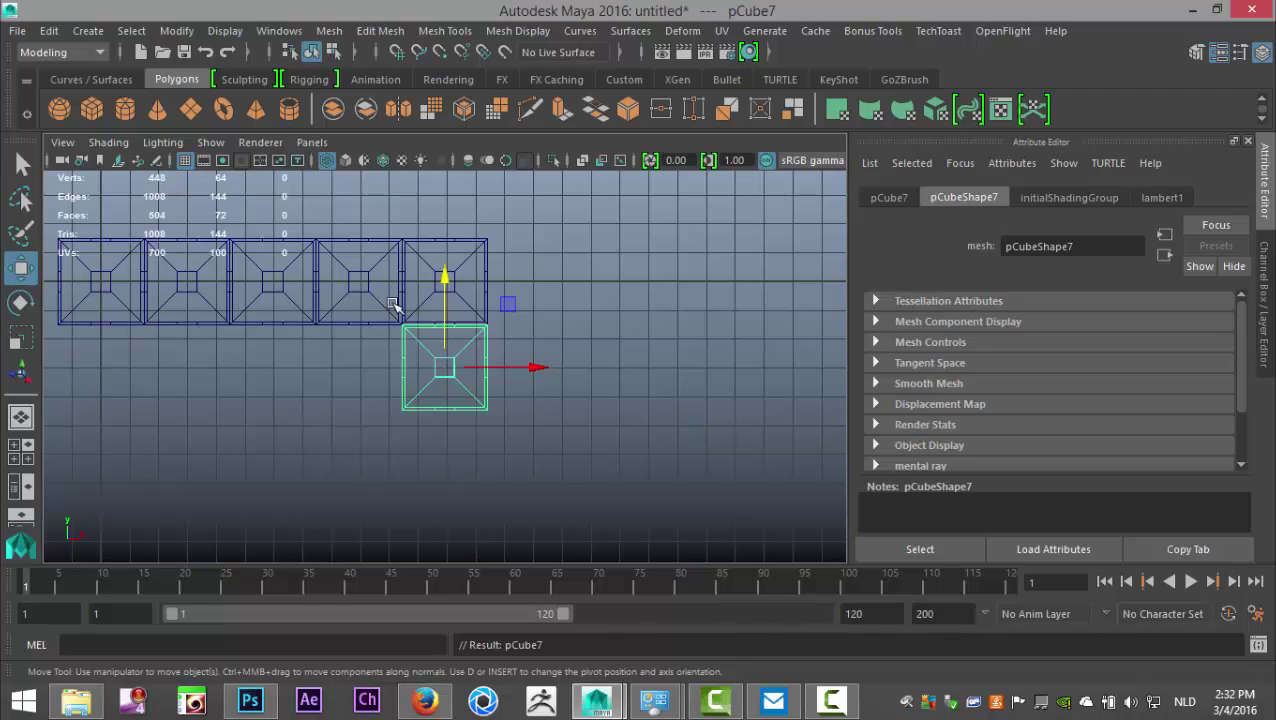
pyautogui.moveTo(443, 280); pyautogui.dragTo(451, 367)
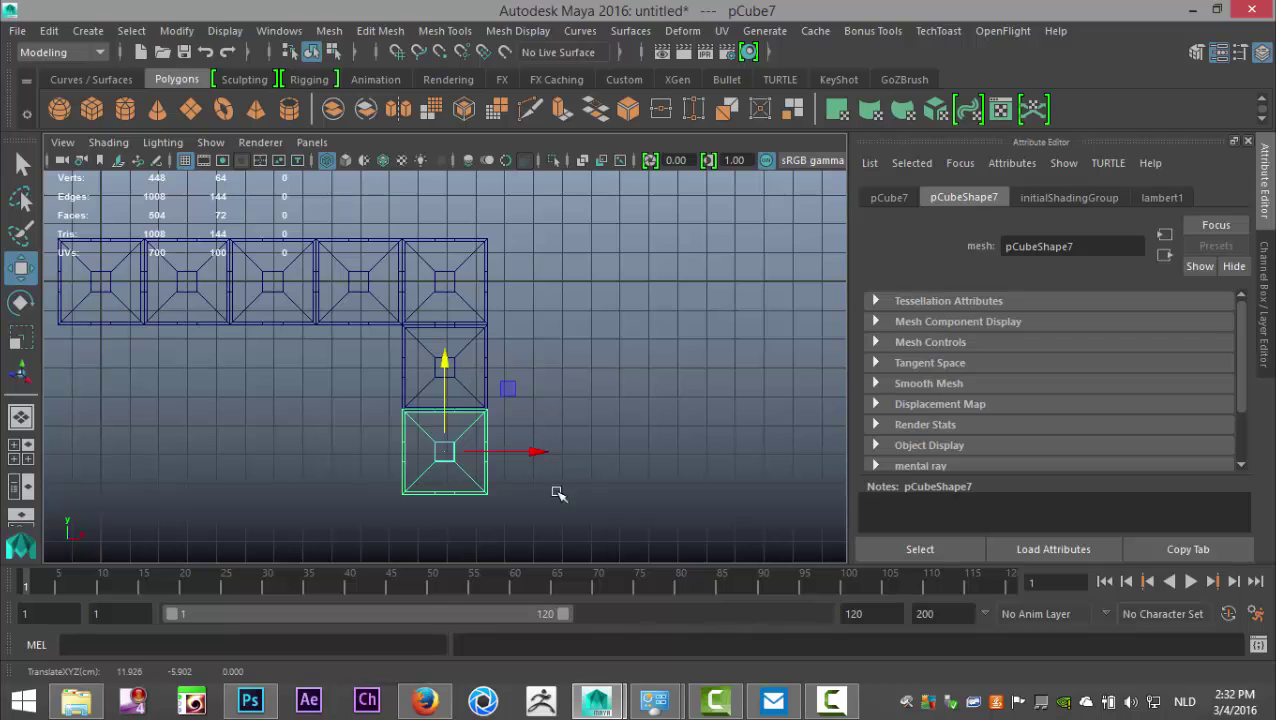
pyautogui.scroll(3, 589, 520)
pyautogui.keyDown('alt'); pyautogui.moveTo(588, 496); pyautogui.dragTo(618, 357, button='middle'); pyautogui.keyUp('alt')
pyautogui.scroll(4, 590, 340)
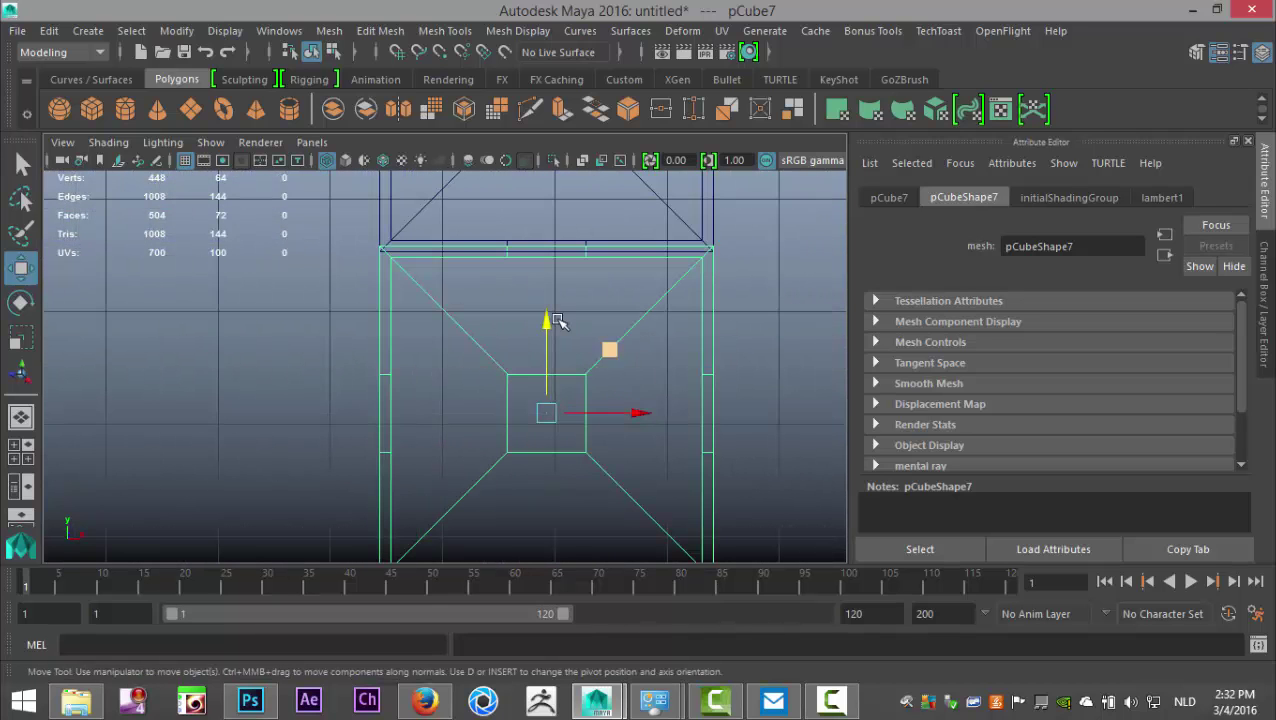
pyautogui.moveTo(545, 320); pyautogui.dragTo(555, 328)
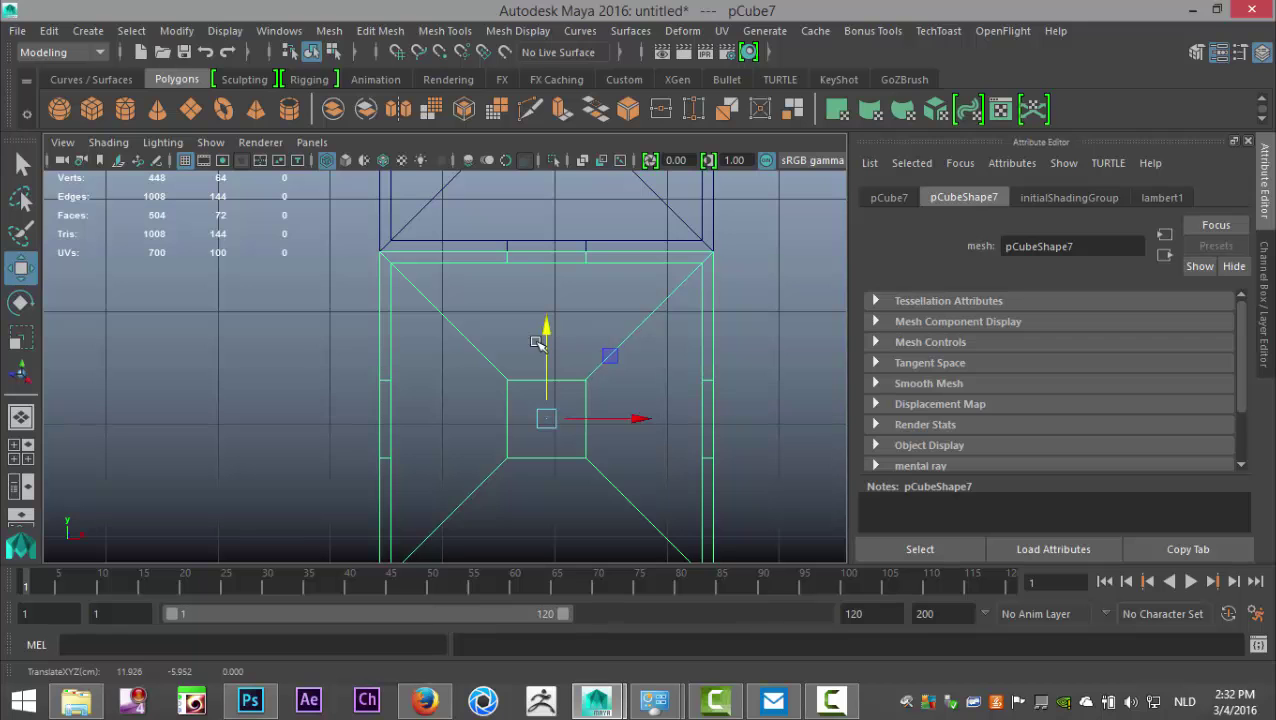
# Step: Create a polygon cube, move it beside the free end of the cube row and stretch it along X into a long bar
pyautogui.click(22, 449)
pyautogui.press('space')
pyautogui.keyDown('alt'); pyautogui.moveTo(510, 431); pyautogui.dragTo(312, 414); pyautogui.keyUp('alt')
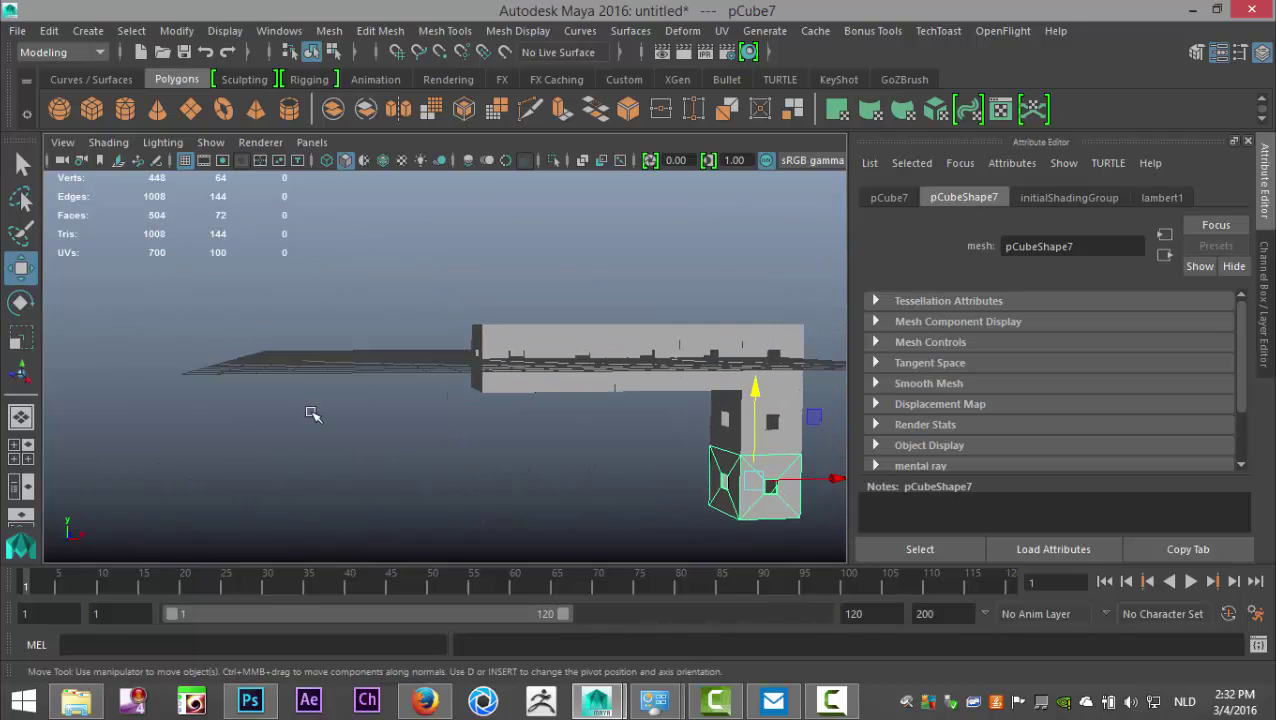
pyautogui.click(92, 109)
pyautogui.keyDown('alt'); pyautogui.moveTo(370, 380); pyautogui.dragTo(412, 446); pyautogui.keyUp('alt')
pyautogui.moveTo(607, 343); pyautogui.dragTo(607, 372)
pyautogui.press('r')
pyautogui.moveTo(493, 345); pyautogui.dragTo(445, 358)
# Step: Scale the bar down uniformly in the front view so it fits through the cubes' square openings
pyautogui.click(24, 457)
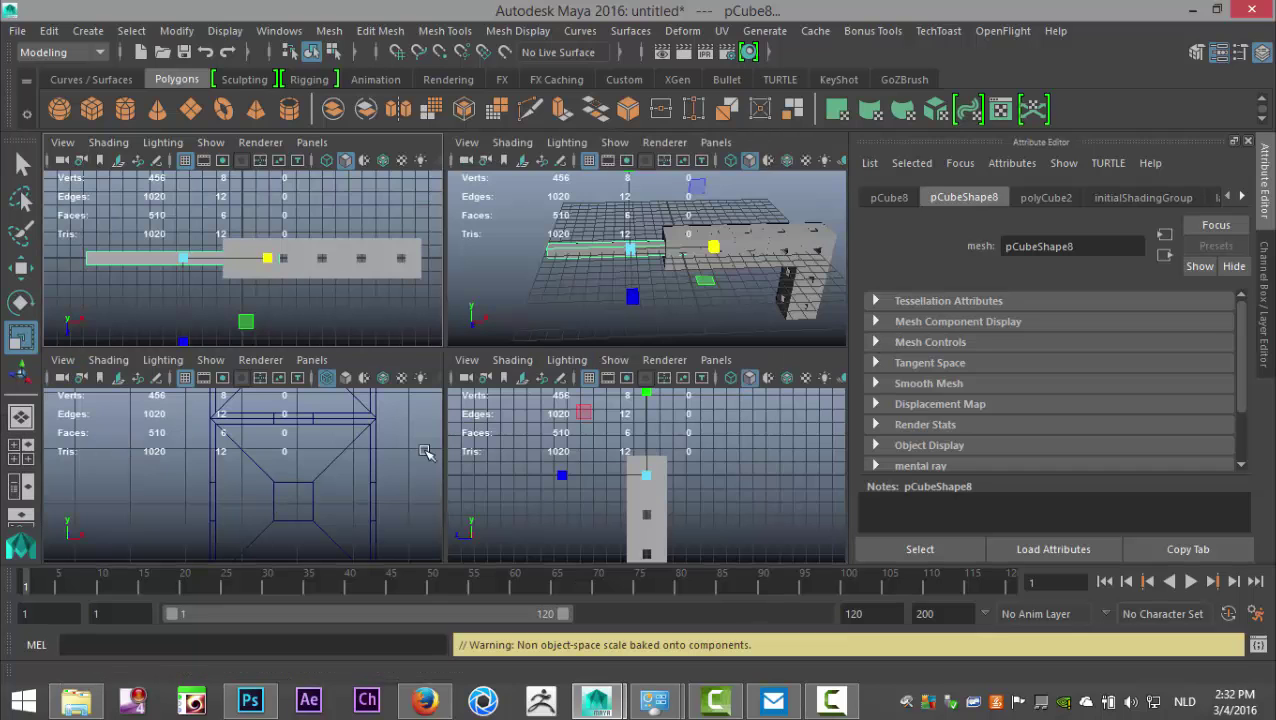
pyautogui.press('space')
pyautogui.scroll(-5, 400, 473)
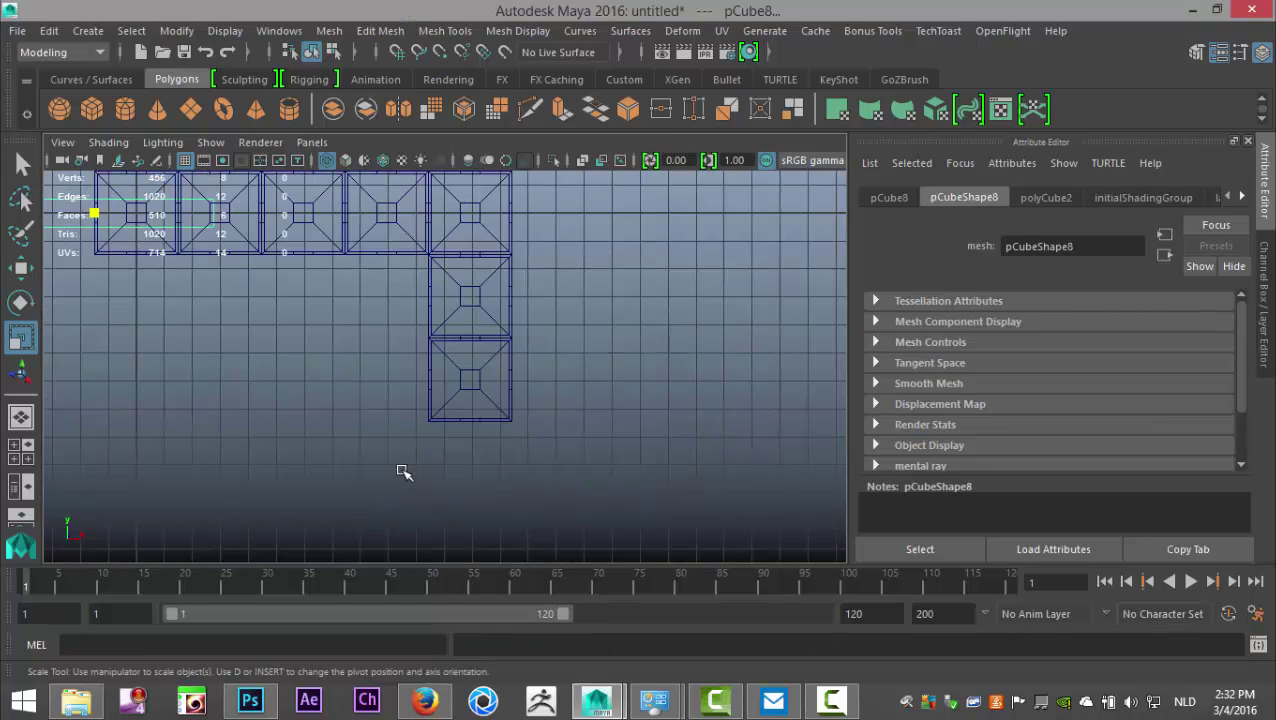
pyautogui.scroll(-2, 404, 472)
pyautogui.scroll(-1, 285, 415)
pyautogui.keyDown('alt'); pyautogui.moveTo(285, 415); pyautogui.dragTo(607, 560, button='middle'); pyautogui.keyUp('alt')
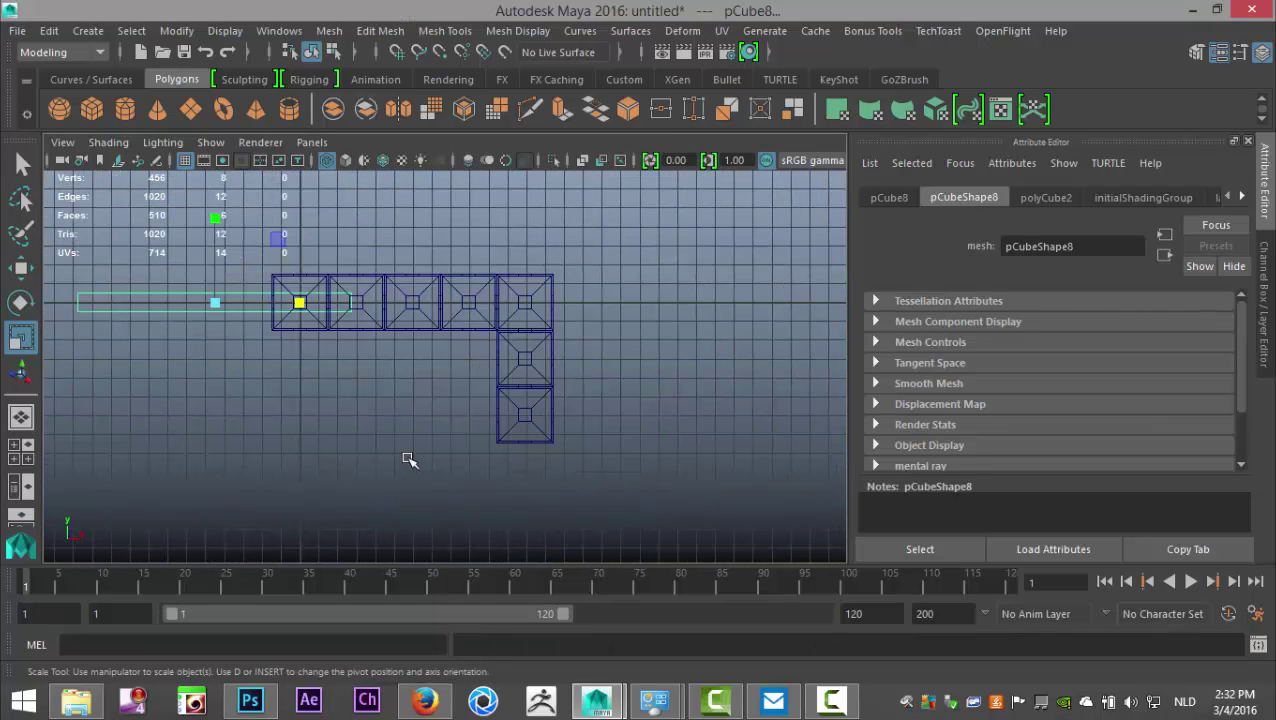
pyautogui.keyDown('alt'); pyautogui.moveTo(409, 459); pyautogui.dragTo(535, 478, button='middle'); pyautogui.keyUp('alt')
pyautogui.scroll(3, 535, 478)
pyautogui.keyDown('alt'); pyautogui.moveTo(517, 436); pyautogui.dragTo(501, 462, button='middle'); pyautogui.keyUp('alt')
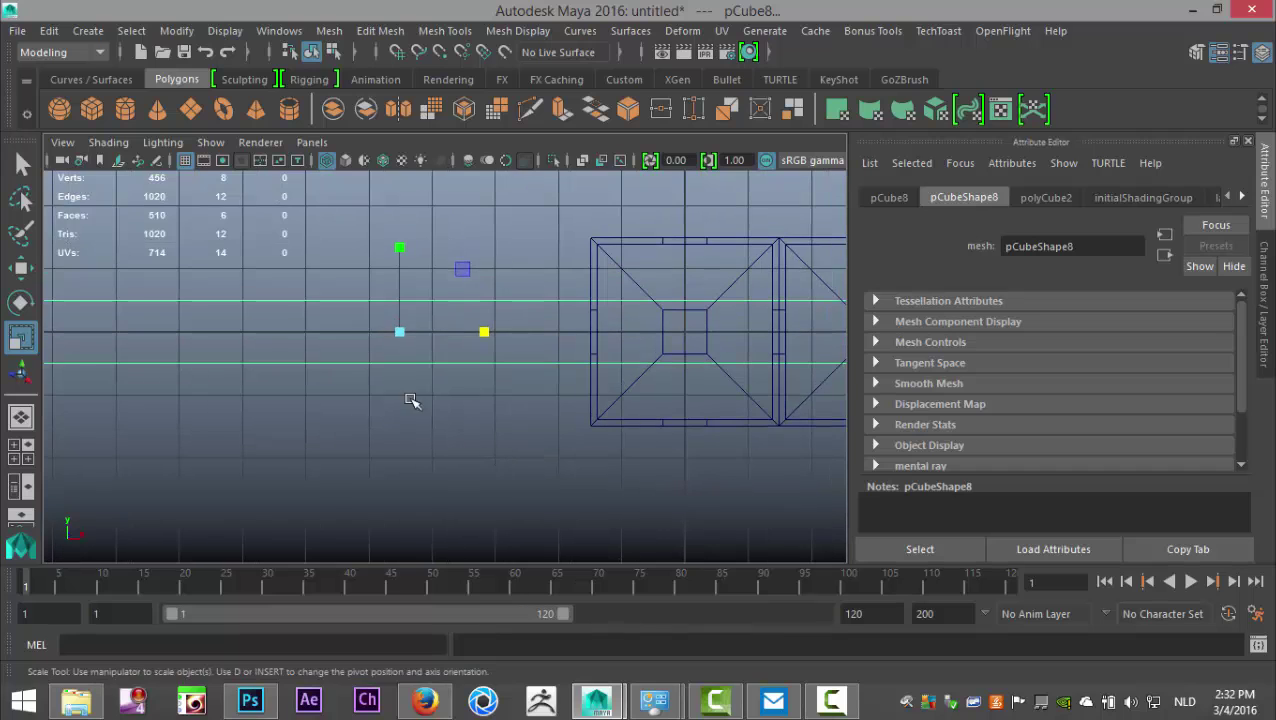
pyautogui.moveTo(399, 334); pyautogui.dragTo(240, 321)
pyautogui.scroll(-4, 283, 361)
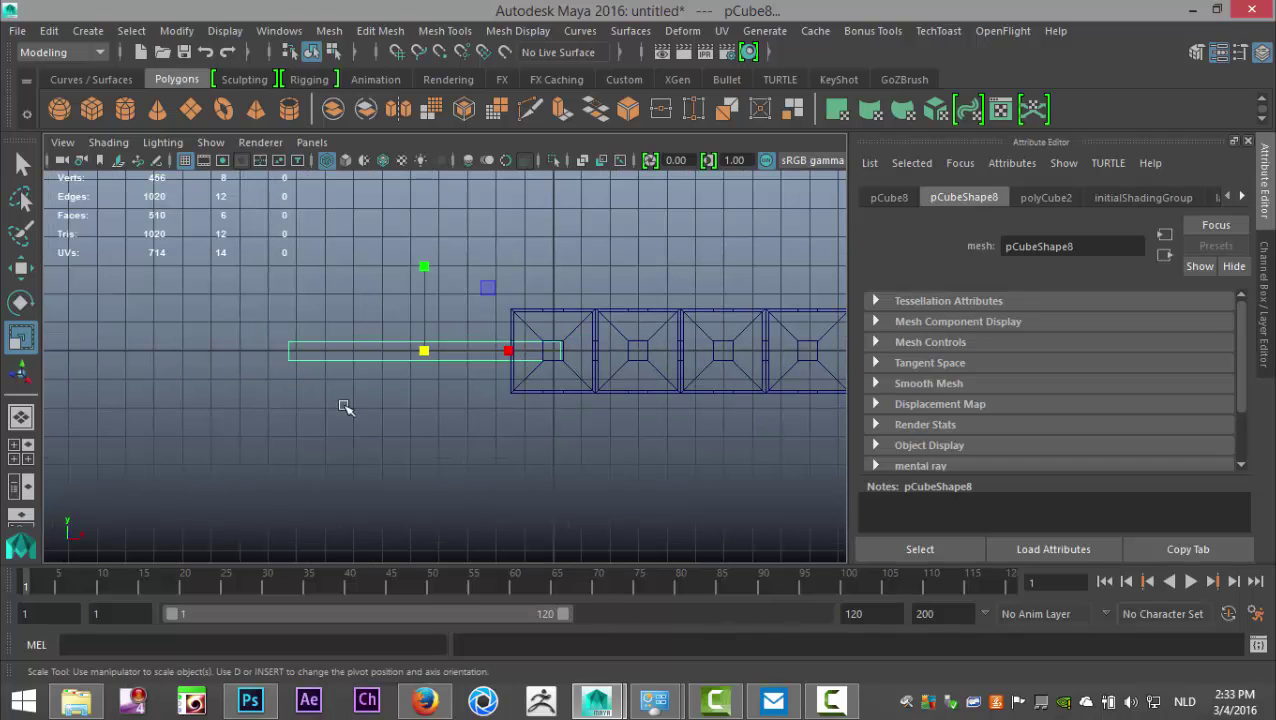
# Step: Move the bar along X into the cube row and extend its inner end vertices to the middle of the corner cube
pyautogui.press('w')
pyautogui.moveTo(537, 349); pyautogui.dragTo(683, 388)
pyautogui.keyDown('alt'); pyautogui.moveTo(669, 478); pyautogui.dragTo(465, 507, button='middle'); pyautogui.keyUp('alt')
pyautogui.scroll(3, 468, 504)
pyautogui.keyDown('alt'); pyautogui.moveTo(636, 459); pyautogui.dragTo(446, 463, button='middle'); pyautogui.keyUp('alt')
pyautogui.moveTo(434, 388); pyautogui.dragTo(348, 160, button='right')
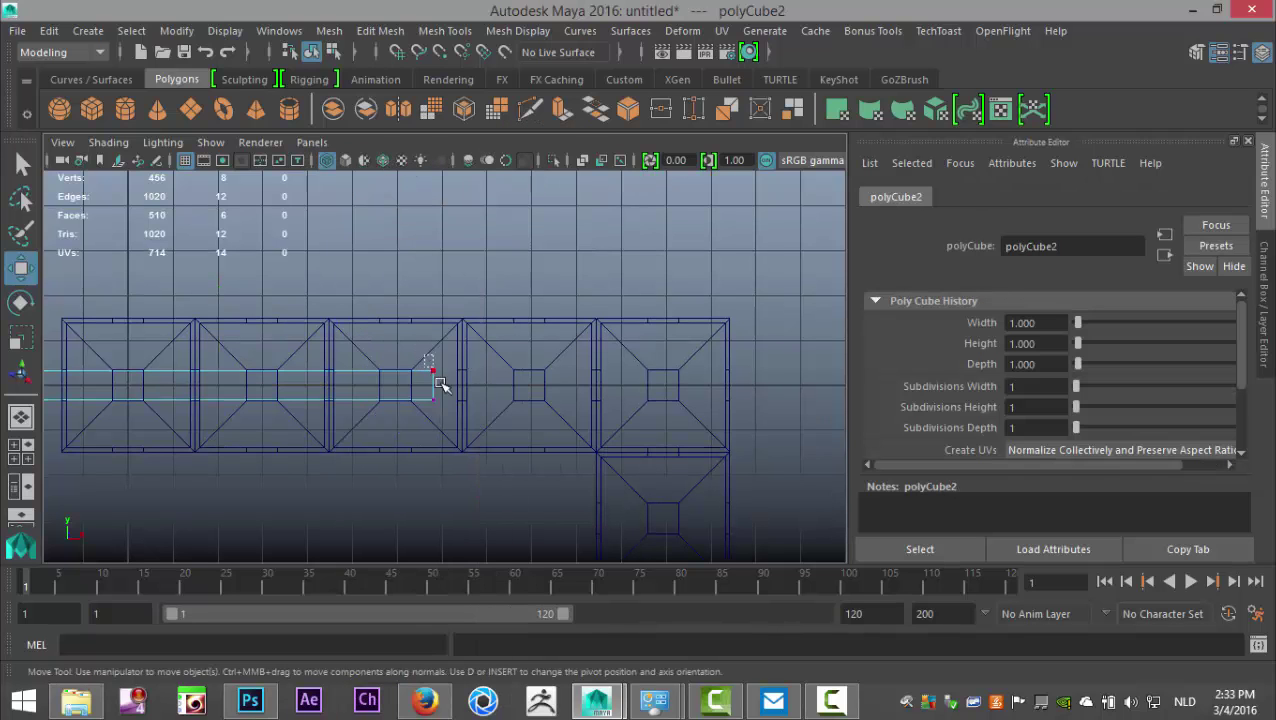
pyautogui.moveTo(441, 386); pyautogui.dragTo(443, 390)
pyautogui.moveTo(531, 384); pyautogui.dragTo(772, 428)
# Step: Pull the bar's outer end vertices along X to about -7.961 so it sticks out of the row, then return to object mode
pyautogui.keyDown('alt'); pyautogui.moveTo(460, 454); pyautogui.dragTo(660, 477, button='middle'); pyautogui.keyUp('alt')
pyautogui.keyDown('alt'); pyautogui.moveTo(664, 478); pyautogui.dragTo(358, 457, button='right'); pyautogui.keyUp('alt')
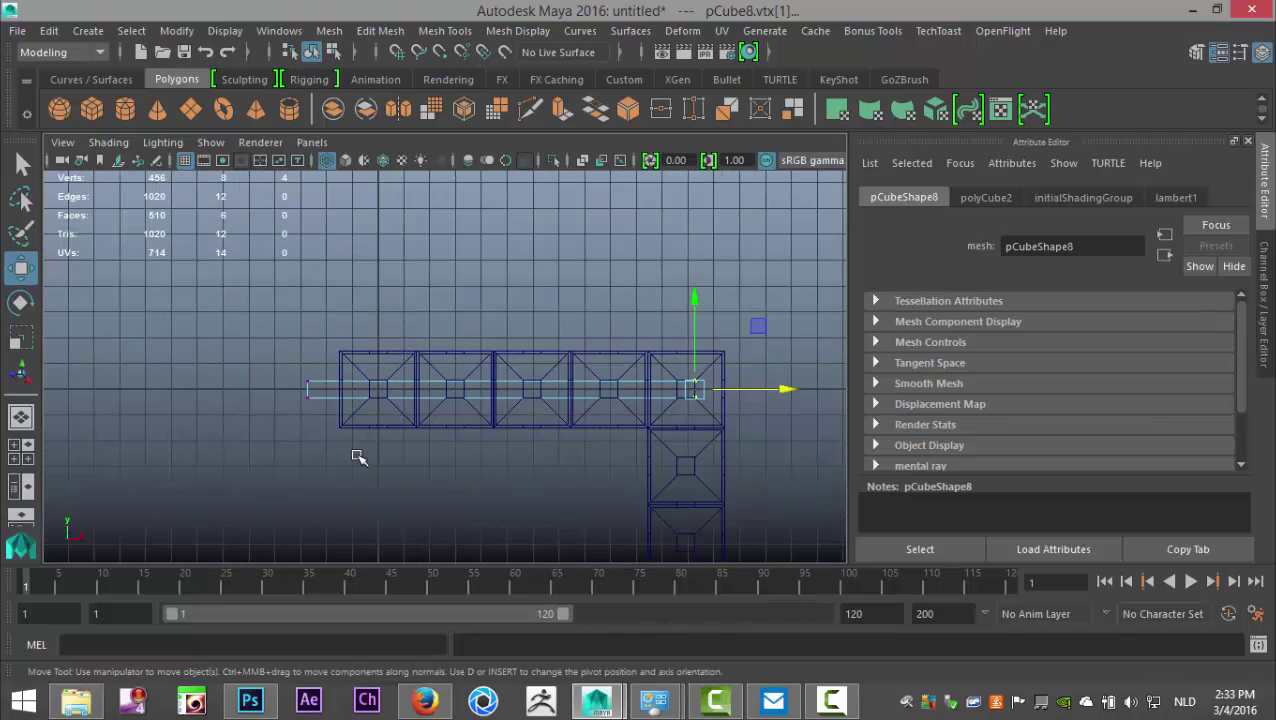
pyautogui.moveTo(283, 352); pyautogui.dragTo(337, 447)
pyautogui.moveTo(390, 398); pyautogui.dragTo(276, 412)
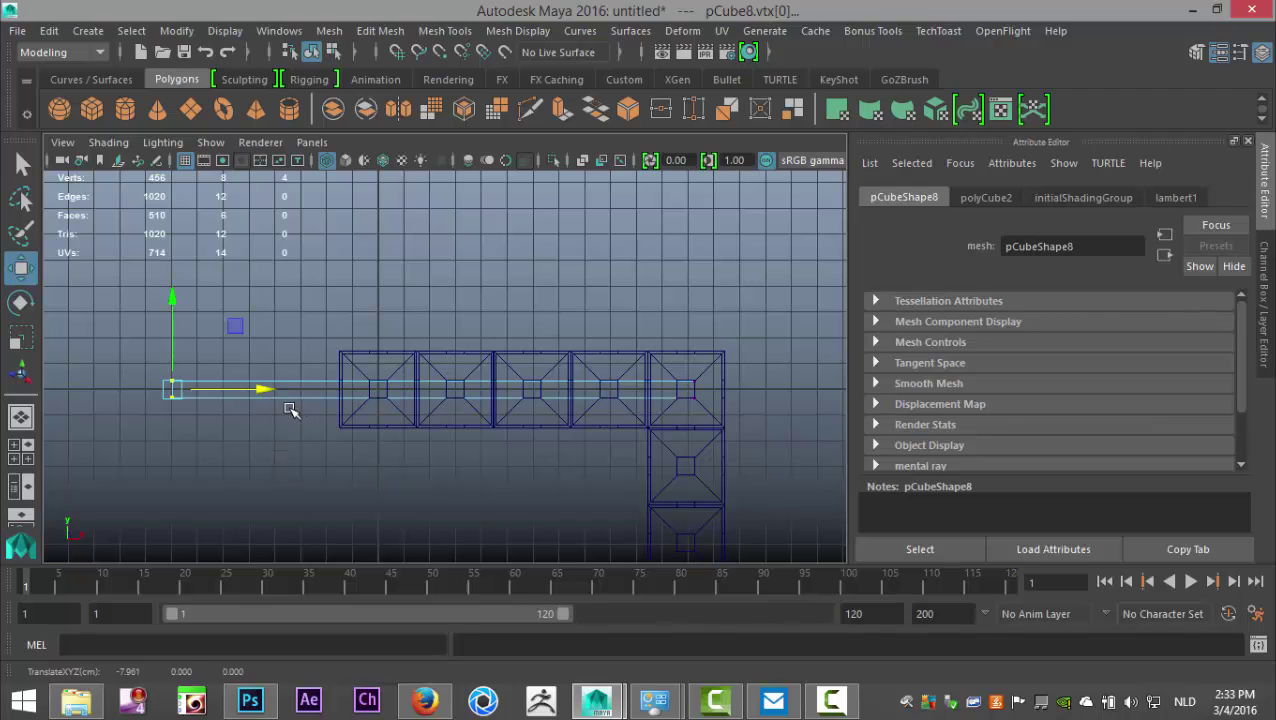
pyautogui.rightClick(295, 180)
pyautogui.click(384, 136)
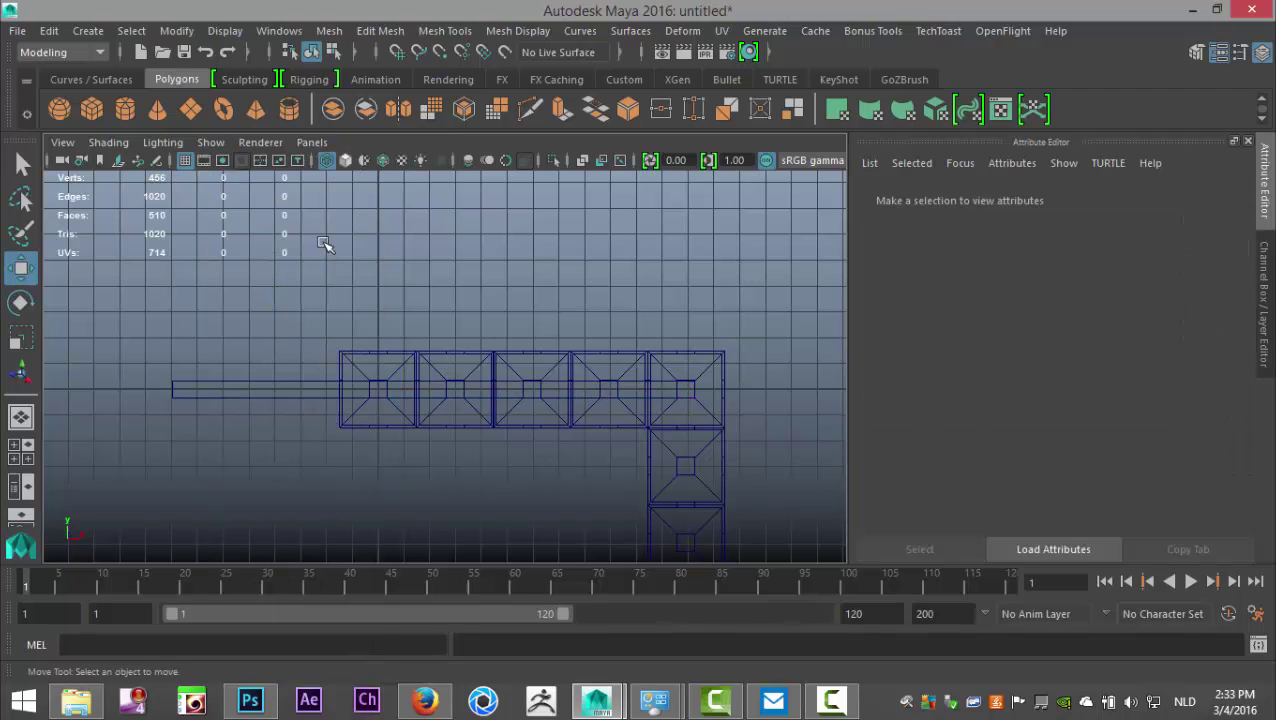
# Step: Duplicate the bar, rotate the copy upright and center it along X on the vertical cube column, at about 11.923
pyautogui.click(291, 403)
pyautogui.hotkey('ctrl', 'd')
pyautogui.press('e')
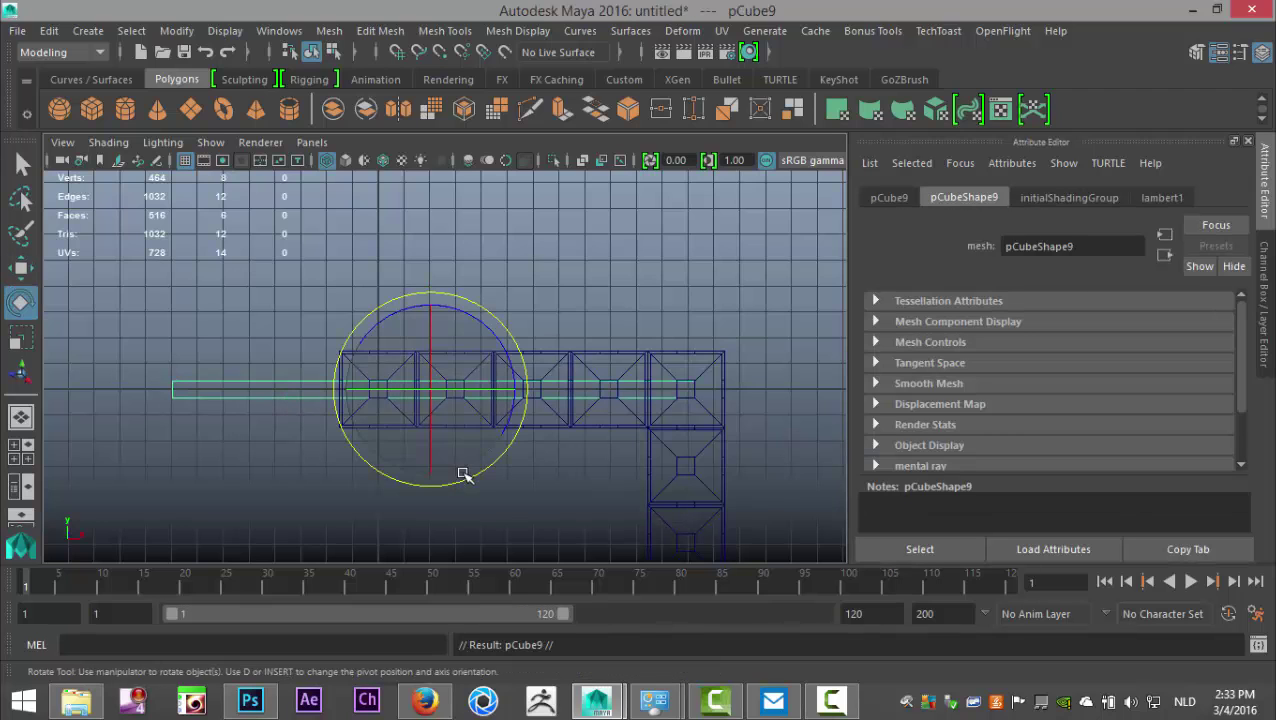
pyautogui.moveTo(504, 306)
pyautogui.mouseDown()
pyautogui.moveTo(487, 327)
pyautogui.moveTo(545, 416)
pyautogui.moveTo(608, 413)
pyautogui.moveTo(779, 447)
pyautogui.mouseUp()
pyautogui.press('w')
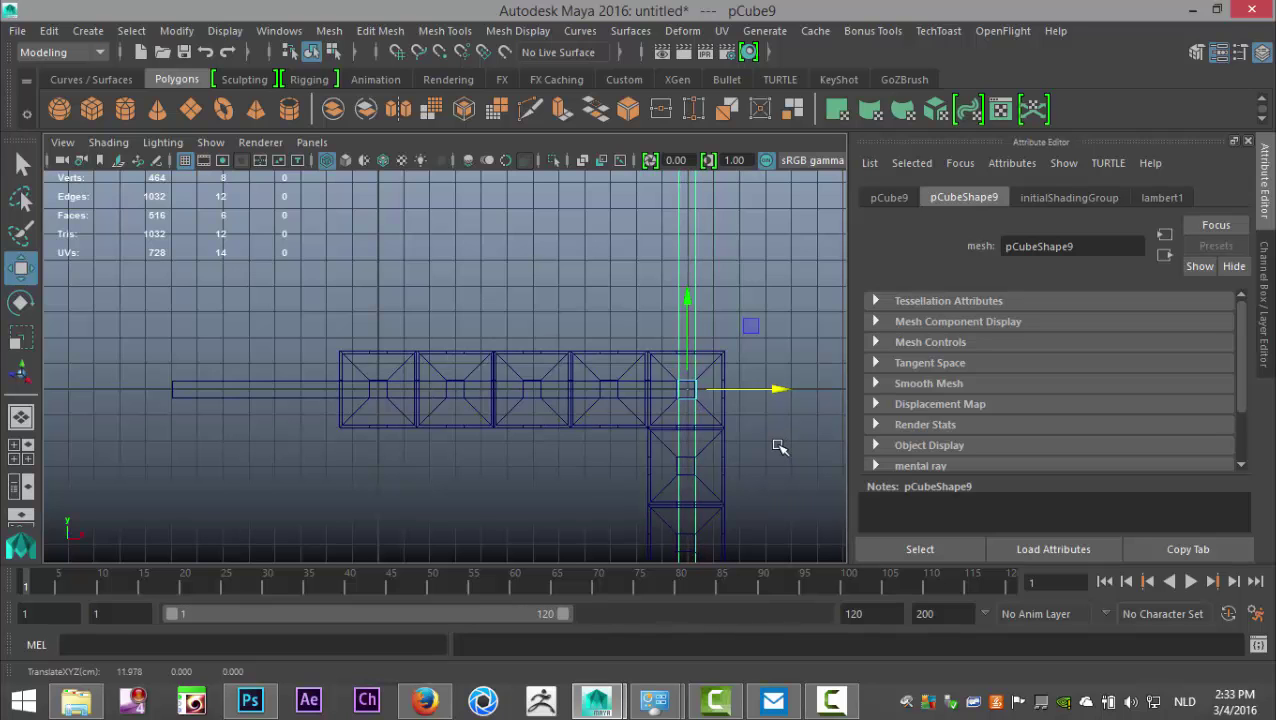
pyautogui.press('f')
pyautogui.scroll(8, 493, 379)
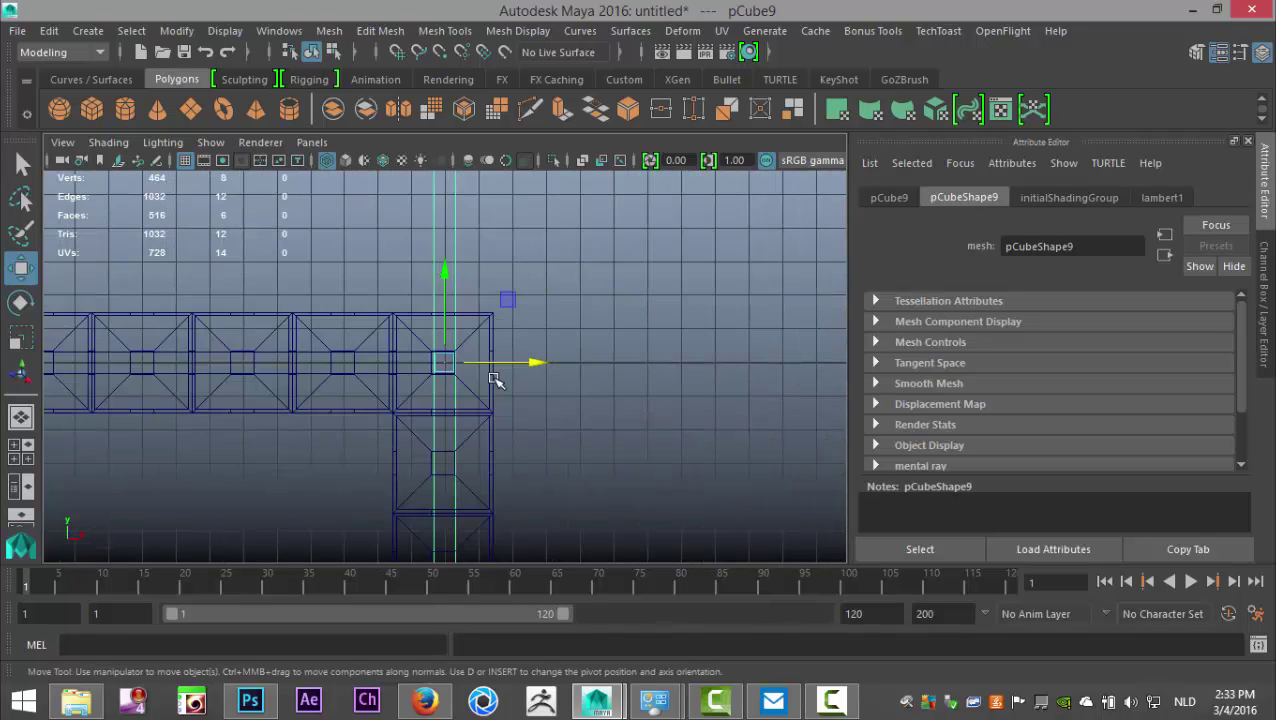
pyautogui.moveTo(549, 358)
pyautogui.mouseDown()
pyautogui.moveTo(541, 345)
pyautogui.moveTo(533, 357)
pyautogui.mouseUp()
# Step: Move the upright bar down along Y to about -9.866 and shorten it by raising its bottom vertices
pyautogui.scroll(-2, 549, 374)
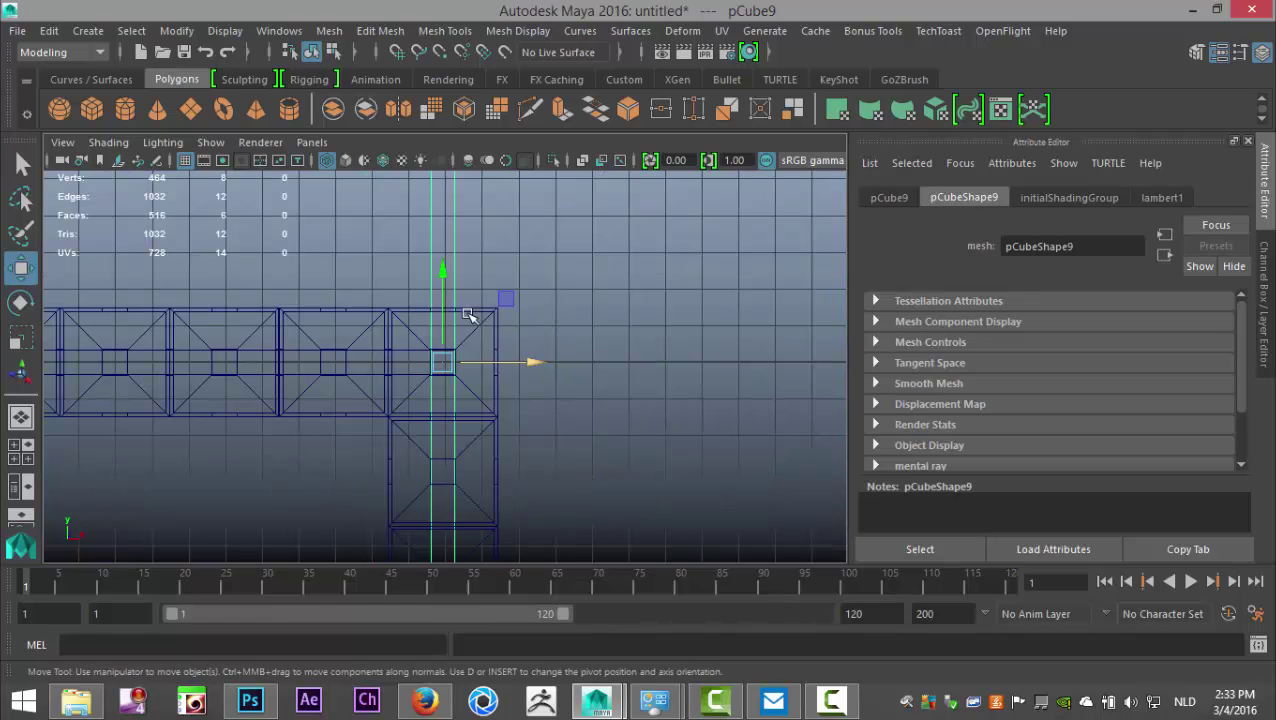
pyautogui.moveTo(445, 284); pyautogui.dragTo(505, 620)
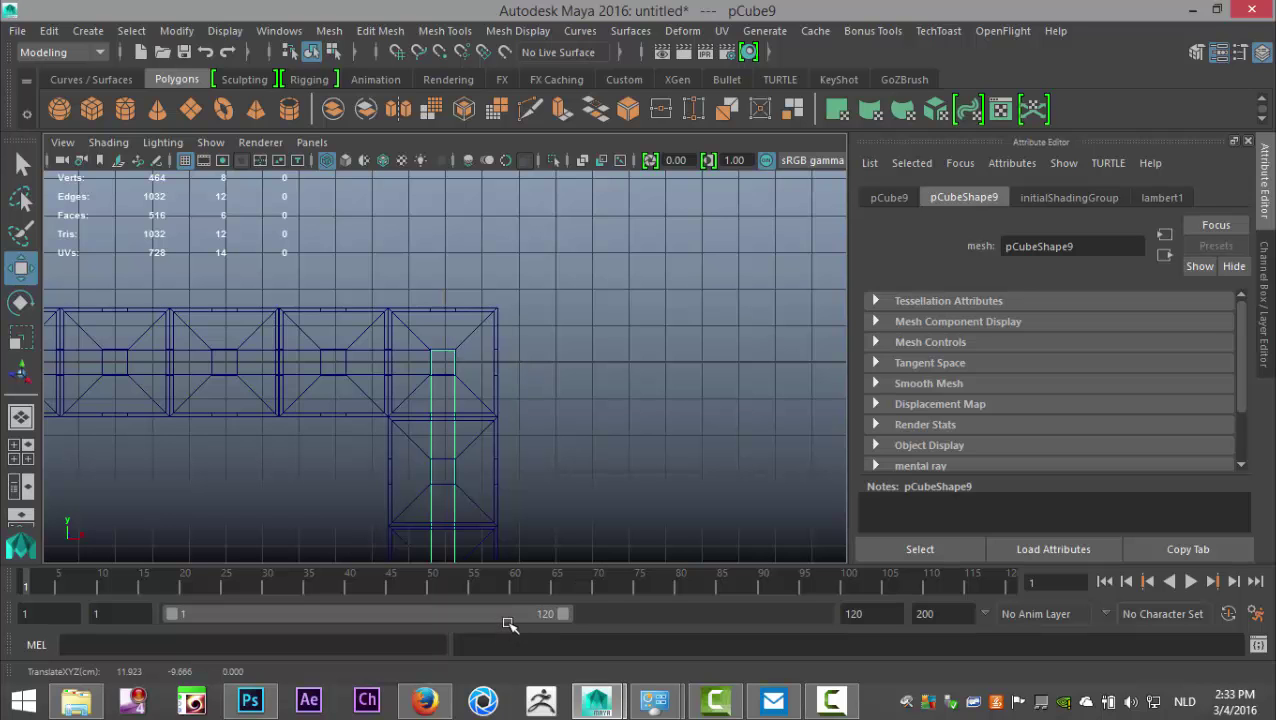
pyautogui.moveTo(503, 428)
pyautogui.keyDown('alt'); pyautogui.mouseDown(button='middle')
pyautogui.moveTo(487, 199)
pyautogui.moveTo(558, 68)
pyautogui.mouseUp(button='middle'); pyautogui.keyUp('alt')
pyautogui.keyDown('alt'); pyautogui.moveTo(532, 302); pyautogui.dragTo(512, 192, button='middle'); pyautogui.keyUp('alt')
pyautogui.scroll(-1, 487, 481)
pyautogui.scroll(-1, 470, 505)
pyautogui.moveTo(455, 486); pyautogui.dragTo(374, 160, button='right')
pyautogui.moveTo(436, 481); pyautogui.dragTo(527, 539)
pyautogui.moveTo(462, 399); pyautogui.dragTo(481, 257)
pyautogui.click(438, 466)
# Step: Create a polygon cylinder and move it along X to about 11.379 and down along Y below the upright bar
pyautogui.click(30, 450)
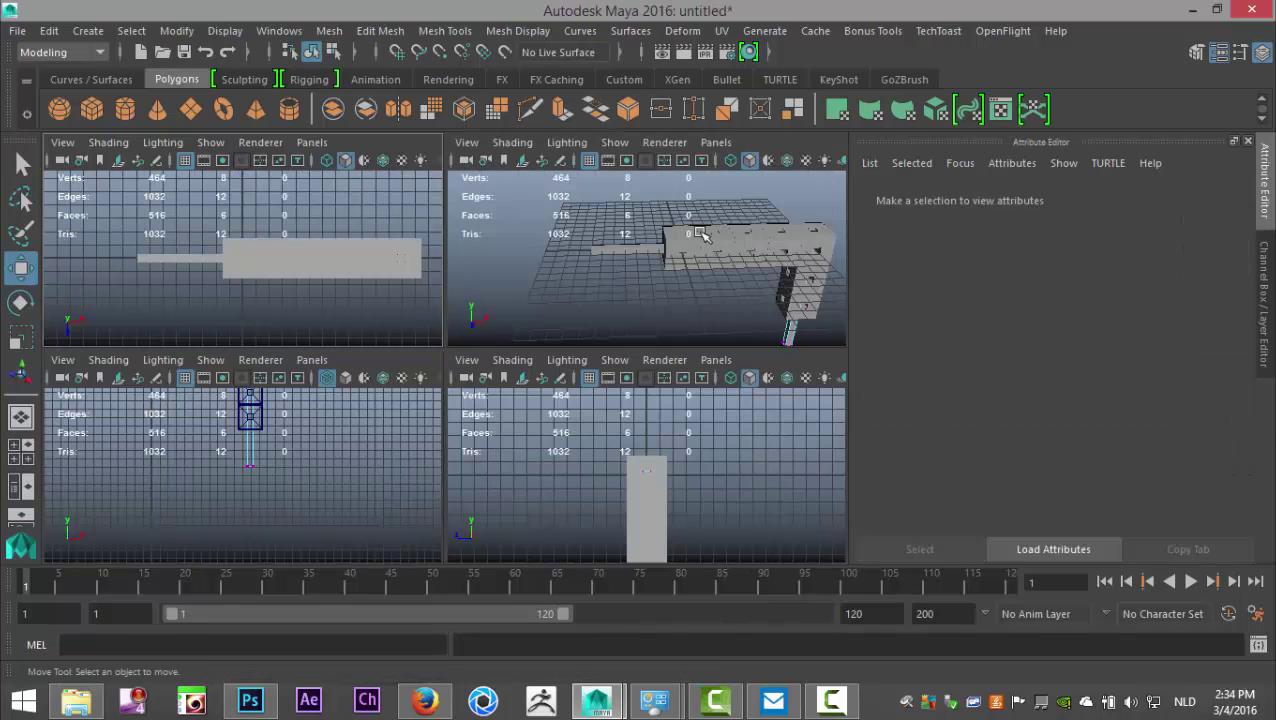
pyautogui.press('space')
pyautogui.keyDown('alt'); pyautogui.moveTo(473, 410); pyautogui.dragTo(384, 365); pyautogui.keyUp('alt')
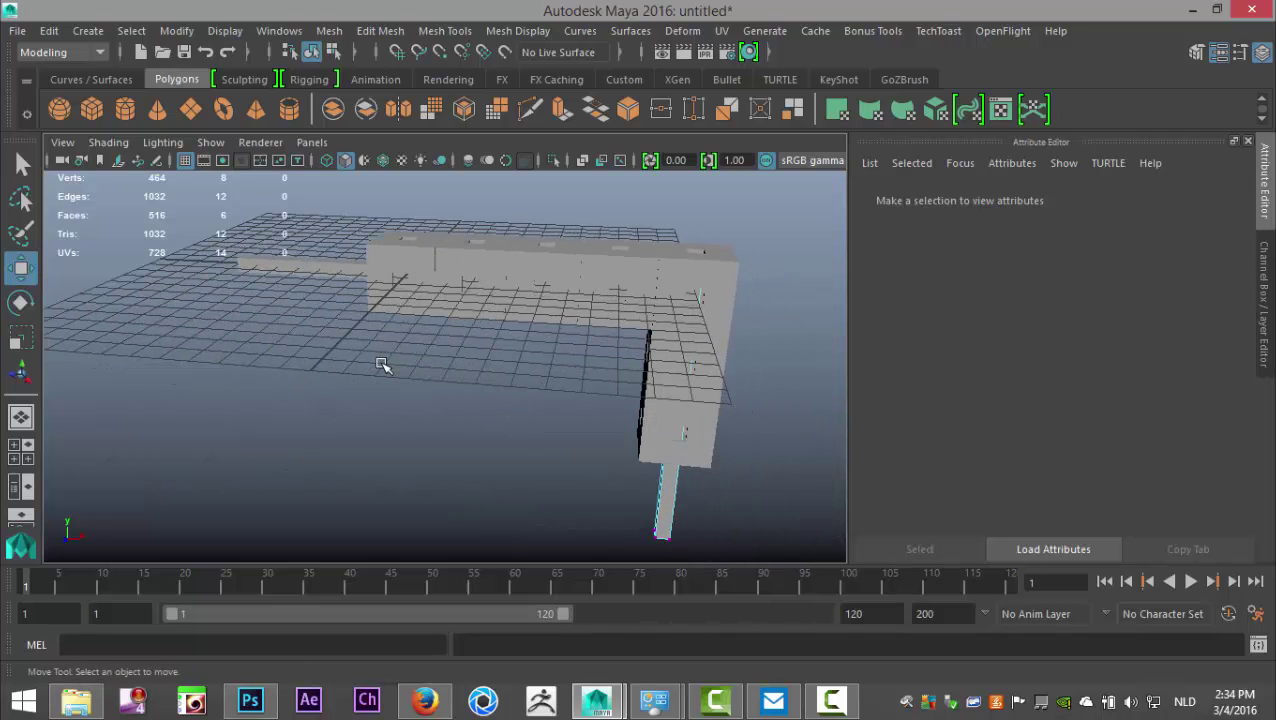
pyautogui.keyDown('alt'); pyautogui.moveTo(491, 454); pyautogui.dragTo(279, 276); pyautogui.keyUp('alt')
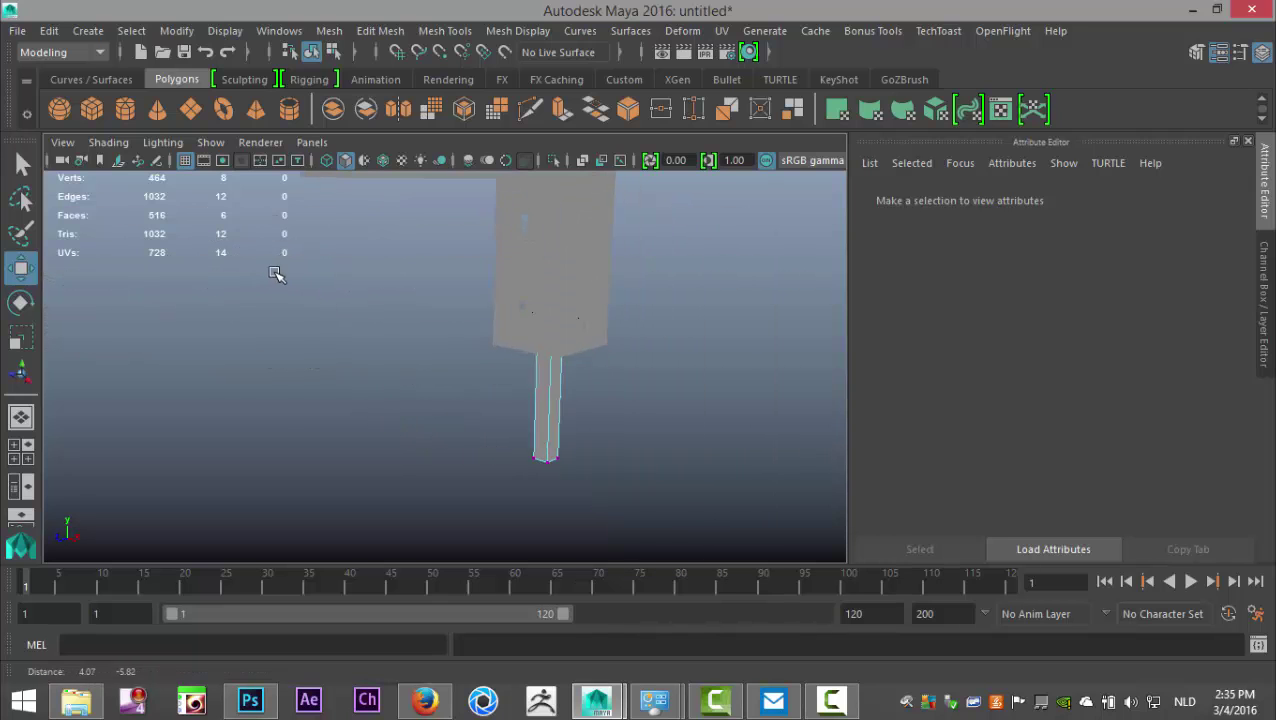
pyautogui.keyDown('alt'); pyautogui.moveTo(396, 364); pyautogui.dragTo(447, 353); pyautogui.keyUp('alt')
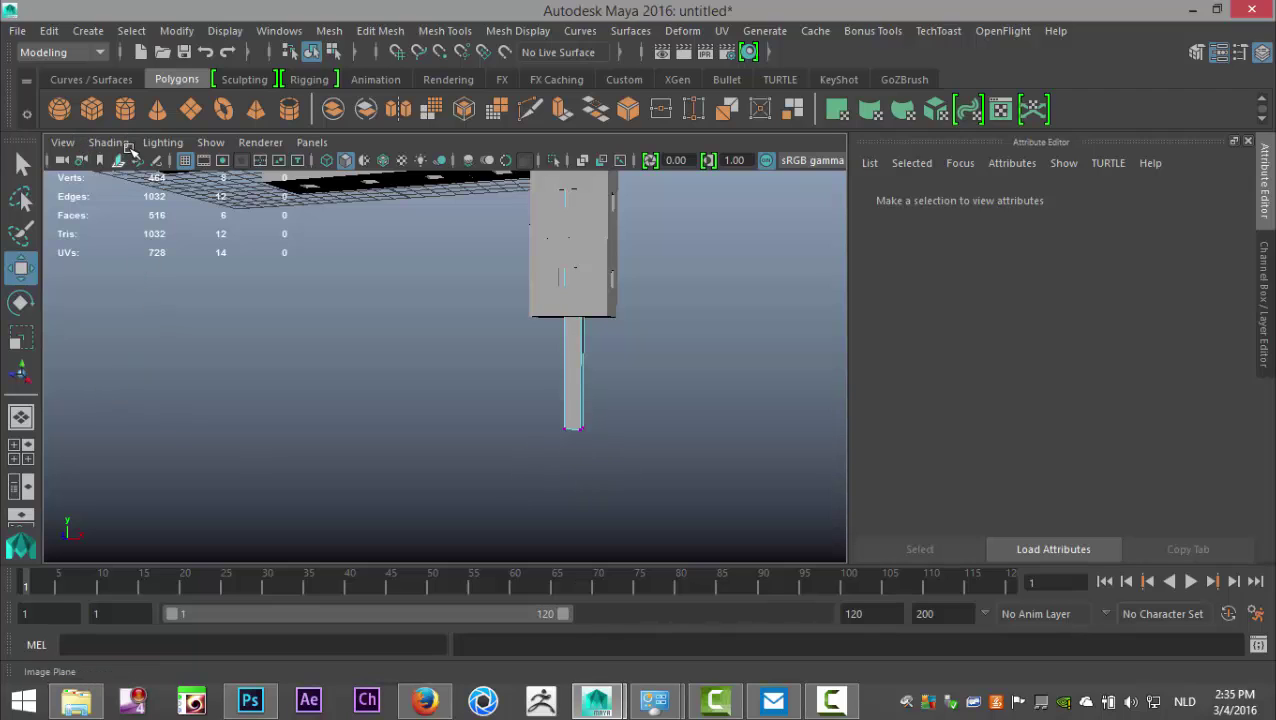
pyautogui.click(124, 109)
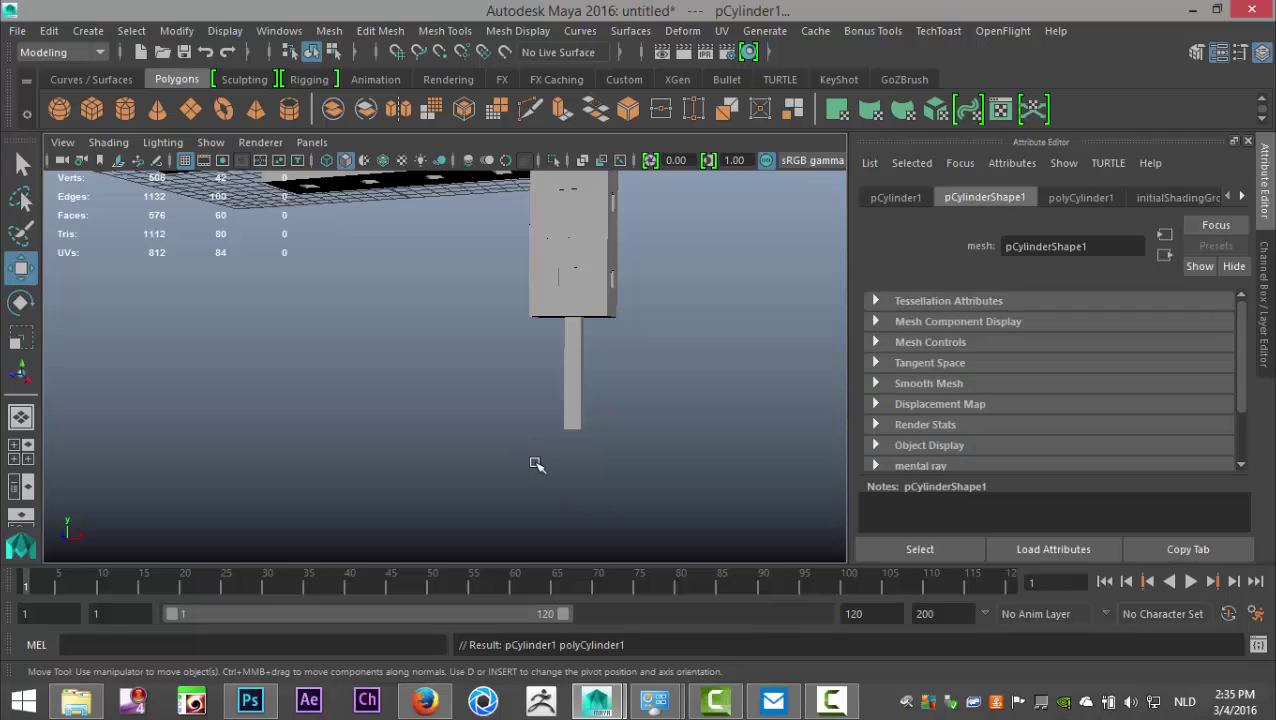
pyautogui.keyDown('alt'); pyautogui.moveTo(533, 464); pyautogui.dragTo(524, 460); pyautogui.keyUp('alt')
pyautogui.keyDown('alt'); pyautogui.moveTo(447, 410); pyautogui.dragTo(437, 319); pyautogui.keyUp('alt')
pyautogui.moveTo(450, 265); pyautogui.dragTo(627, 316)
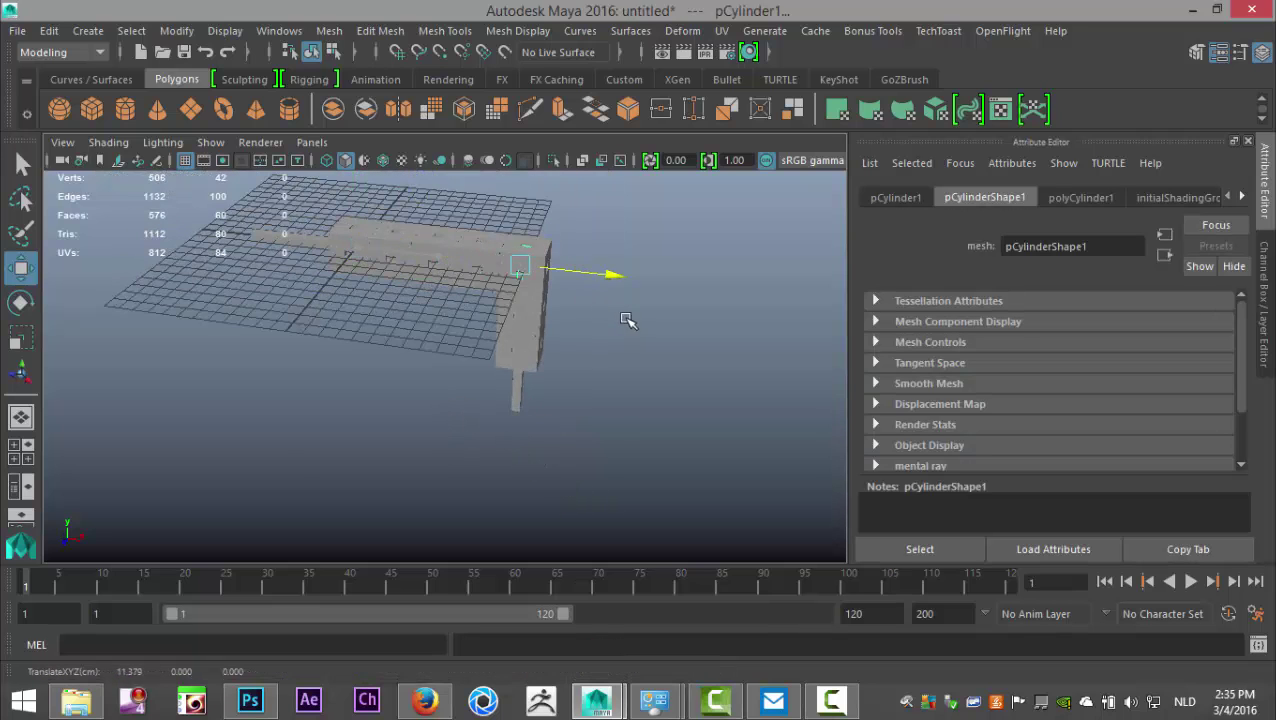
pyautogui.moveTo(537, 190); pyautogui.dragTo(566, 394)
# Step: Set the cylinder's Subdivisions Axis to 30 and scale it down along Y into a flat disc
pyautogui.scroll(4, 587, 500)
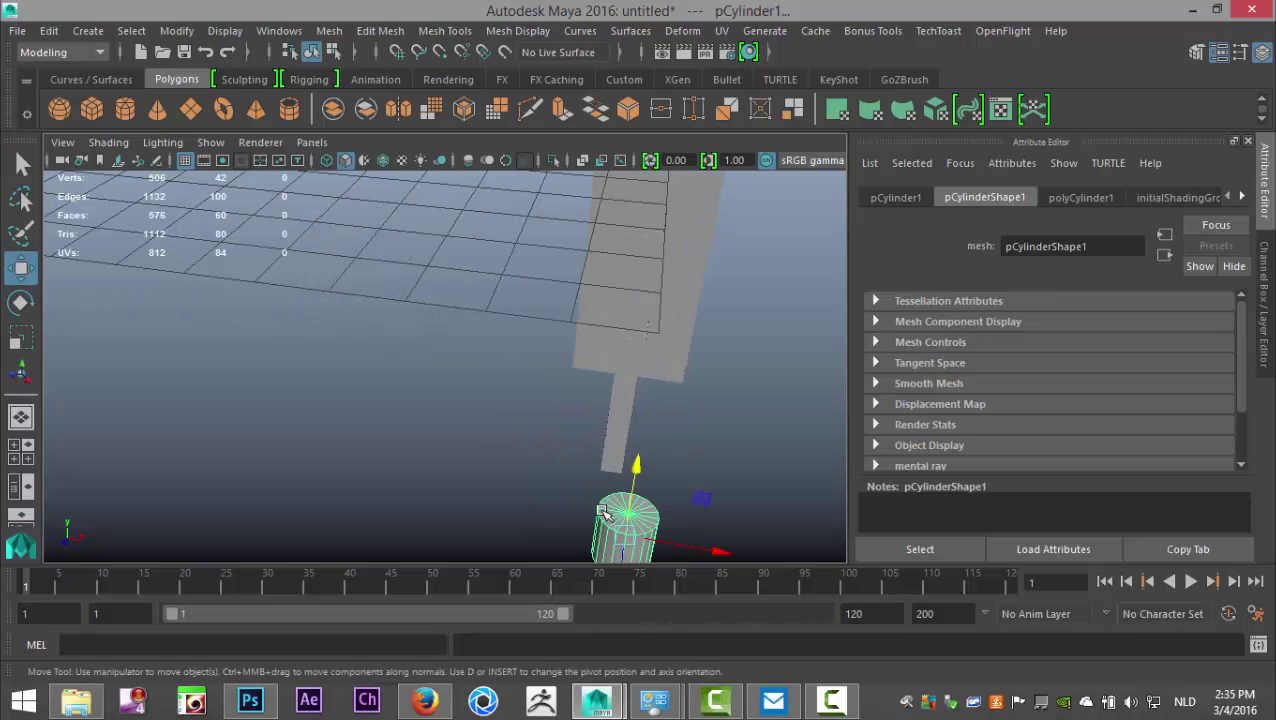
pyautogui.keyDown('alt'); pyautogui.moveTo(573, 472); pyautogui.dragTo(413, 364, button='middle'); pyautogui.keyUp('alt')
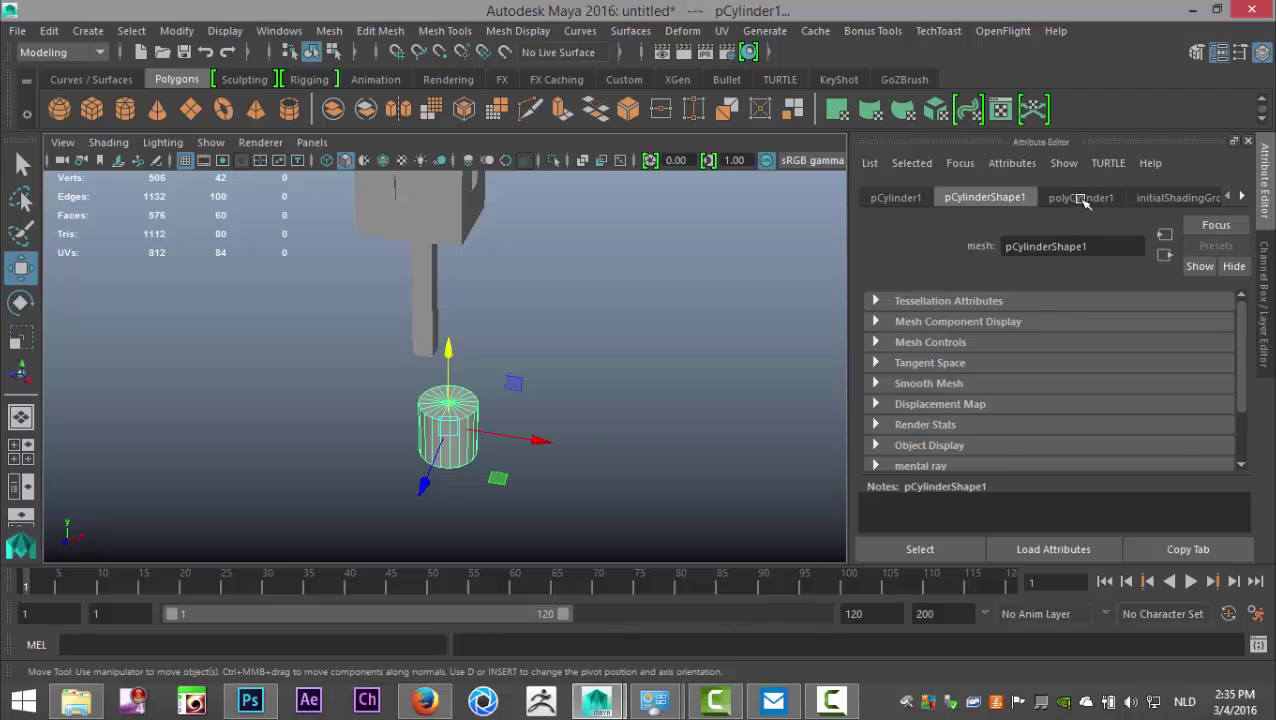
pyautogui.click(1081, 198)
pyautogui.write('30')
pyautogui.press('Return')
pyautogui.click(541, 433)
pyautogui.click(466, 421)
pyautogui.press('r')
pyautogui.moveTo(447, 355); pyautogui.dragTo(460, 416)
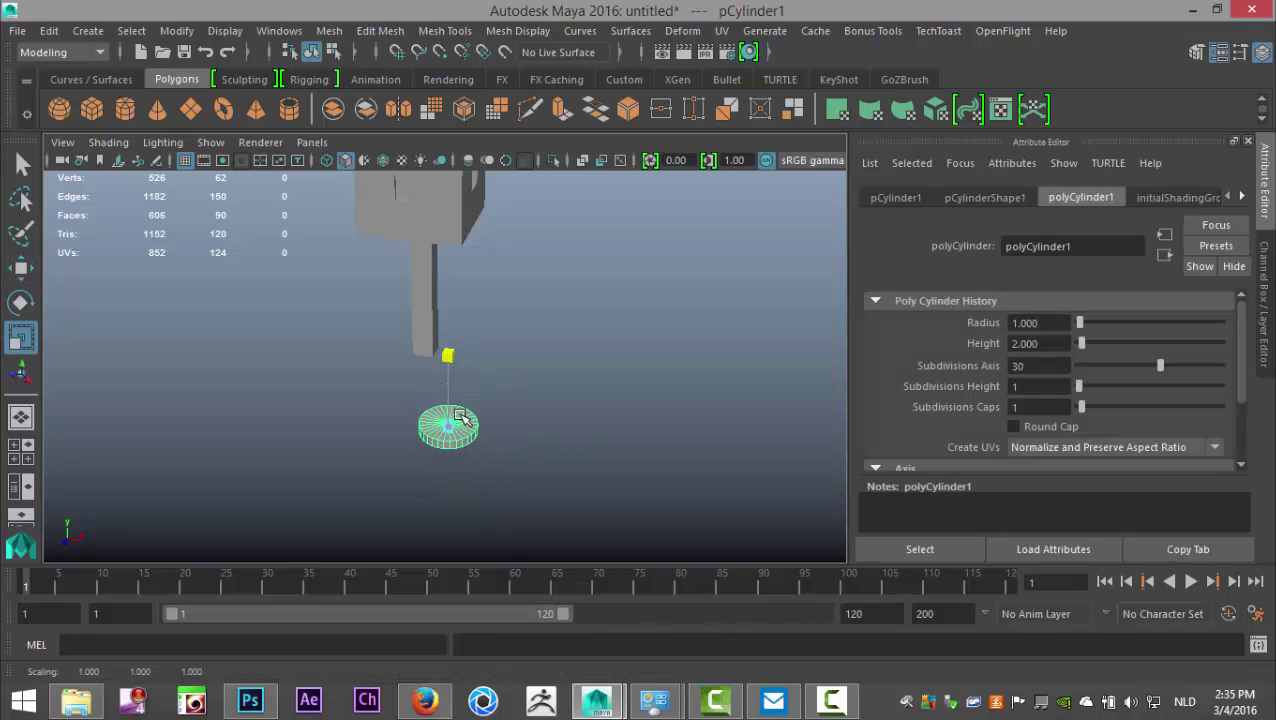
# Step: Set the disc's Subdivisions Caps to 0 and show the model in the top view
pyautogui.scroll(5, 523, 495)
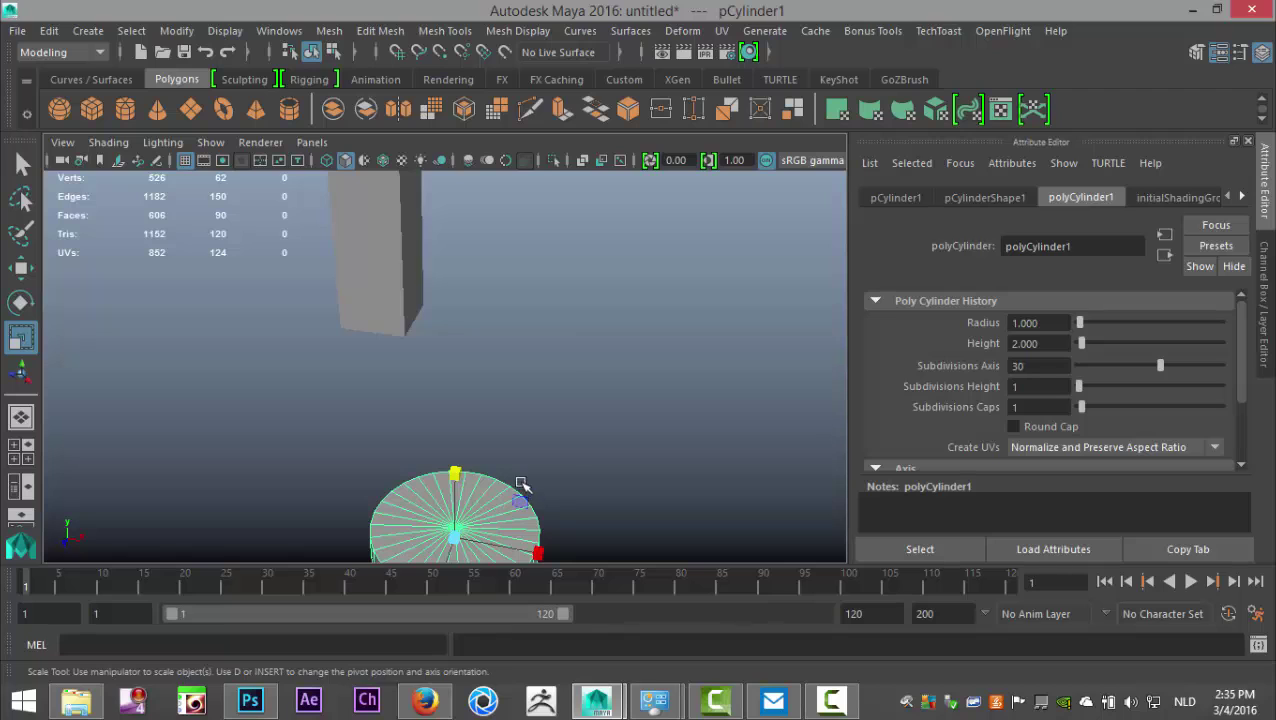
pyautogui.keyDown('alt'); pyautogui.moveTo(521, 484); pyautogui.dragTo(557, 368, button='middle'); pyautogui.keyUp('alt')
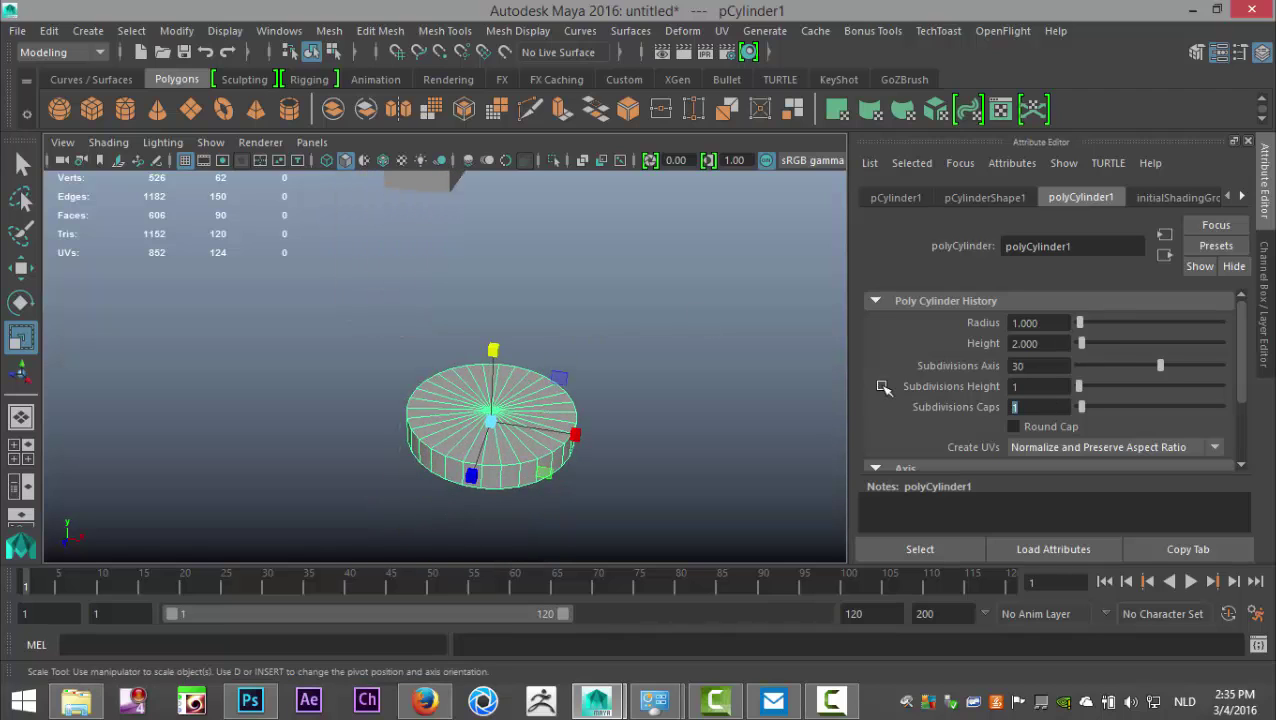
pyautogui.write('0')
pyautogui.press('Return')
pyautogui.keyDown('alt'); pyautogui.moveTo(638, 230); pyautogui.dragTo(648, 290, button='middle'); pyautogui.keyUp('alt')
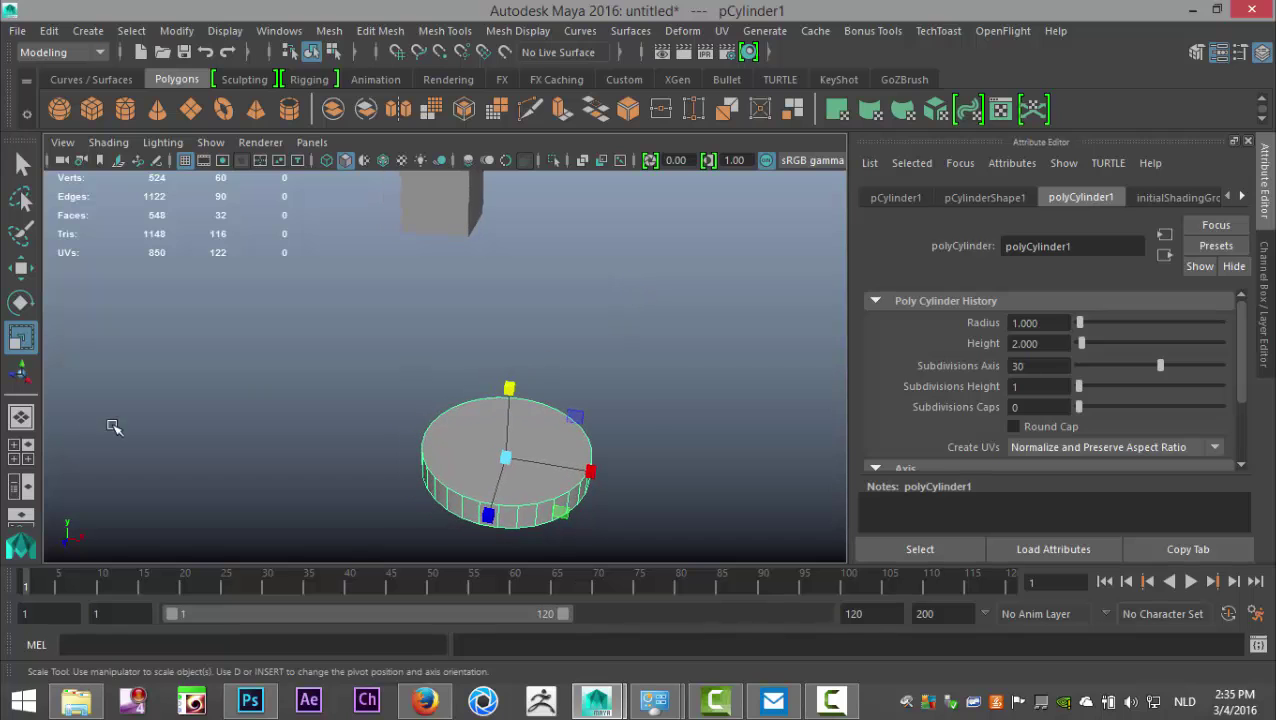
pyautogui.click(19, 461)
pyautogui.press('space')
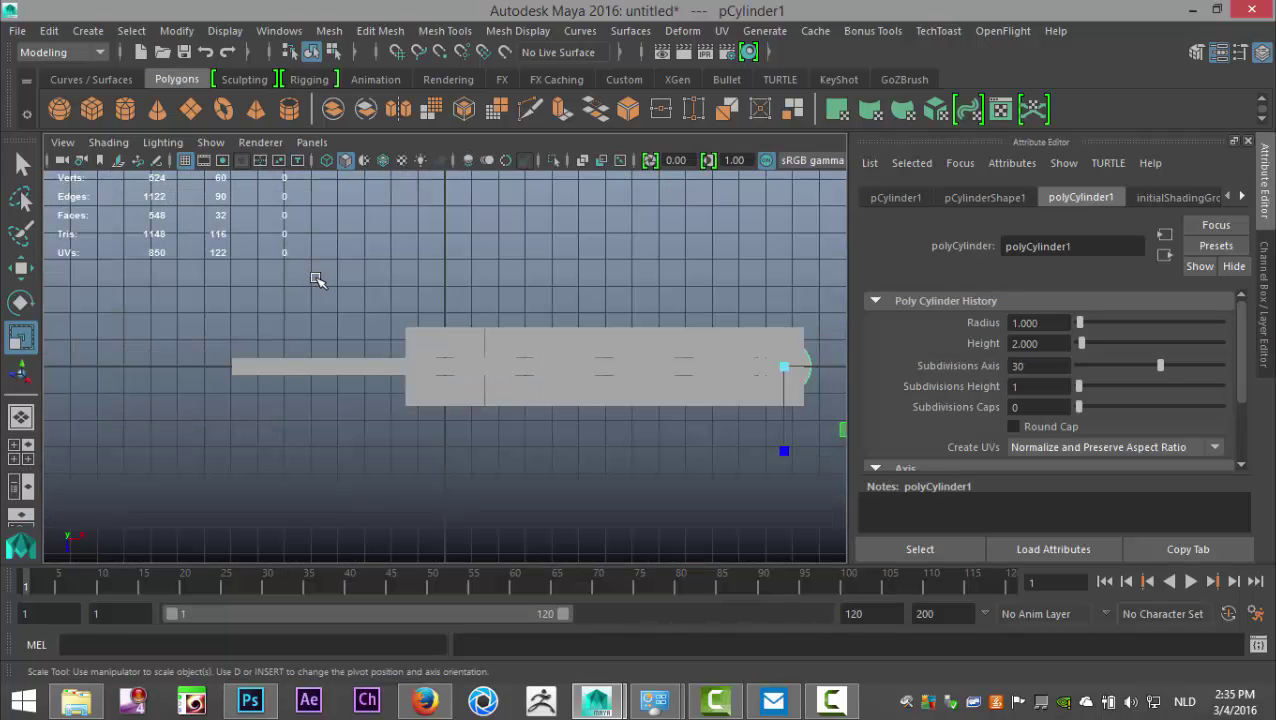
# Step: Show the top view in wireframe and move the disc along X to about 11.931, centred on the square bar
pyautogui.press('4')
pyautogui.keyDown('alt'); pyautogui.moveTo(554, 407); pyautogui.dragTo(342, 388, button='middle'); pyautogui.keyUp('alt')
pyautogui.scroll(6, 510, 384)
pyautogui.scroll(1, 590, 379)
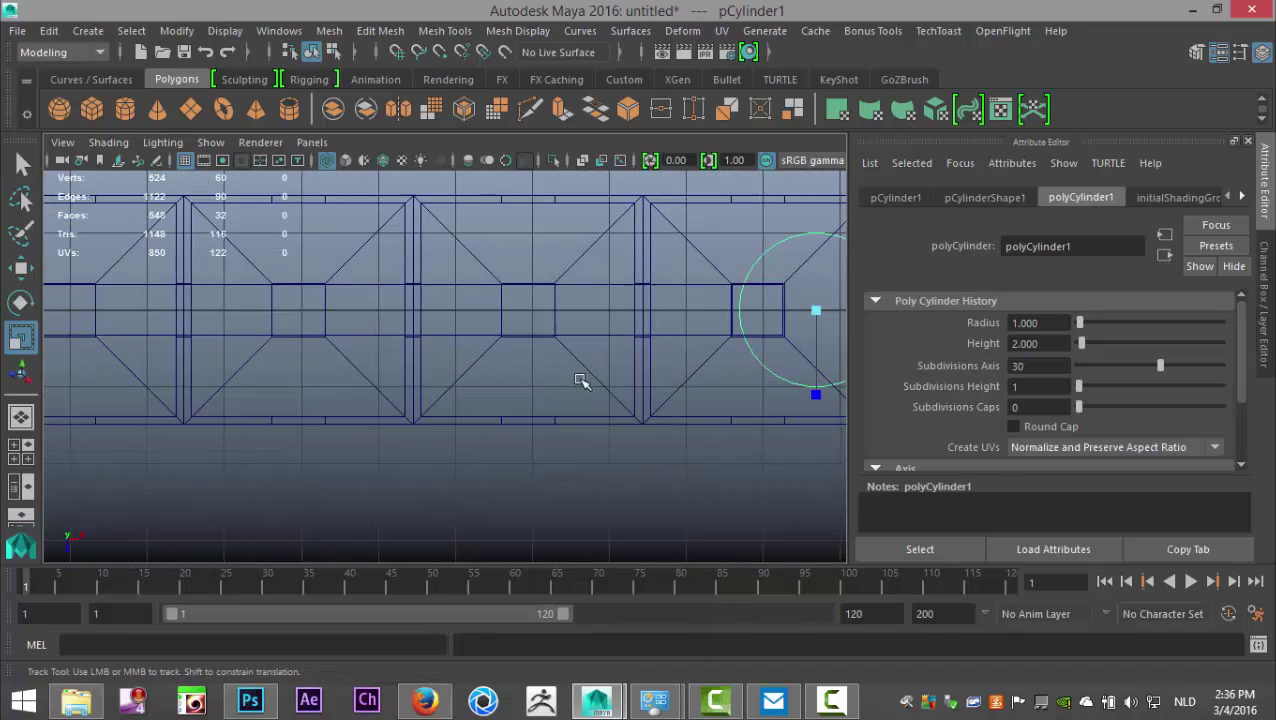
pyautogui.keyDown('alt'); pyautogui.moveTo(580, 381); pyautogui.dragTo(336, 421, button='middle'); pyautogui.keyUp('alt')
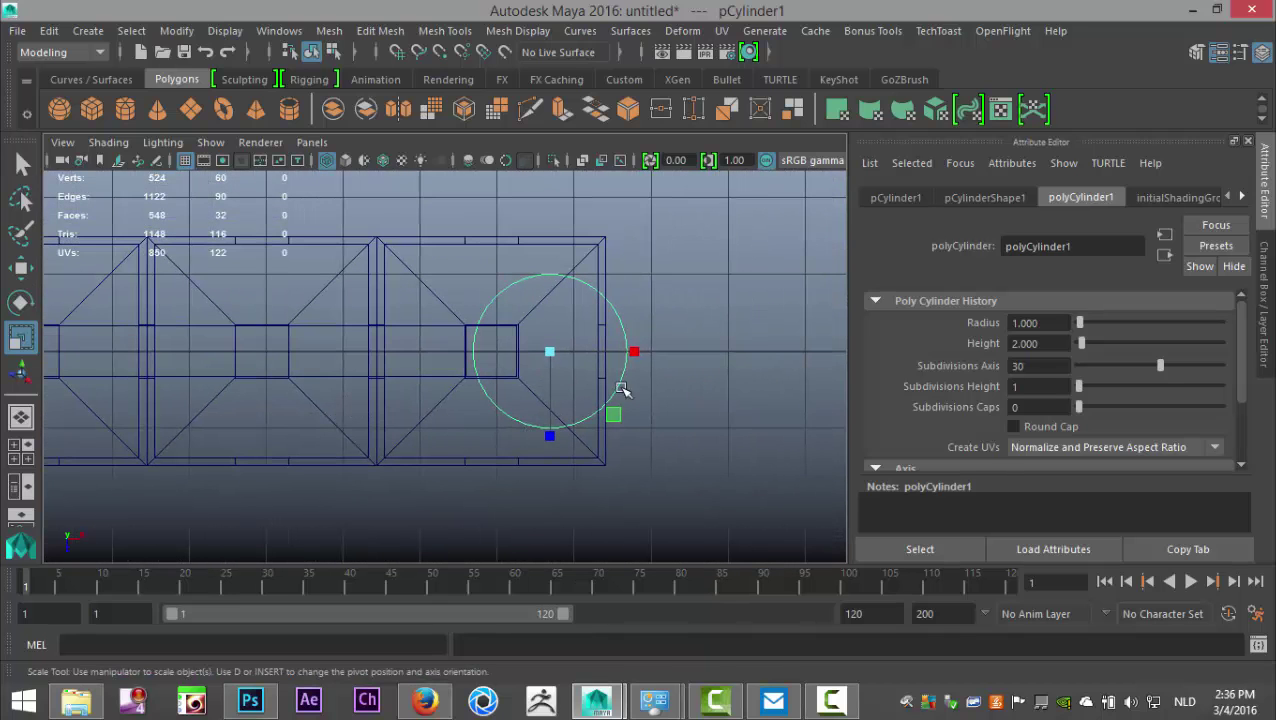
pyautogui.press('w')
pyautogui.moveTo(637, 351); pyautogui.dragTo(581, 373)
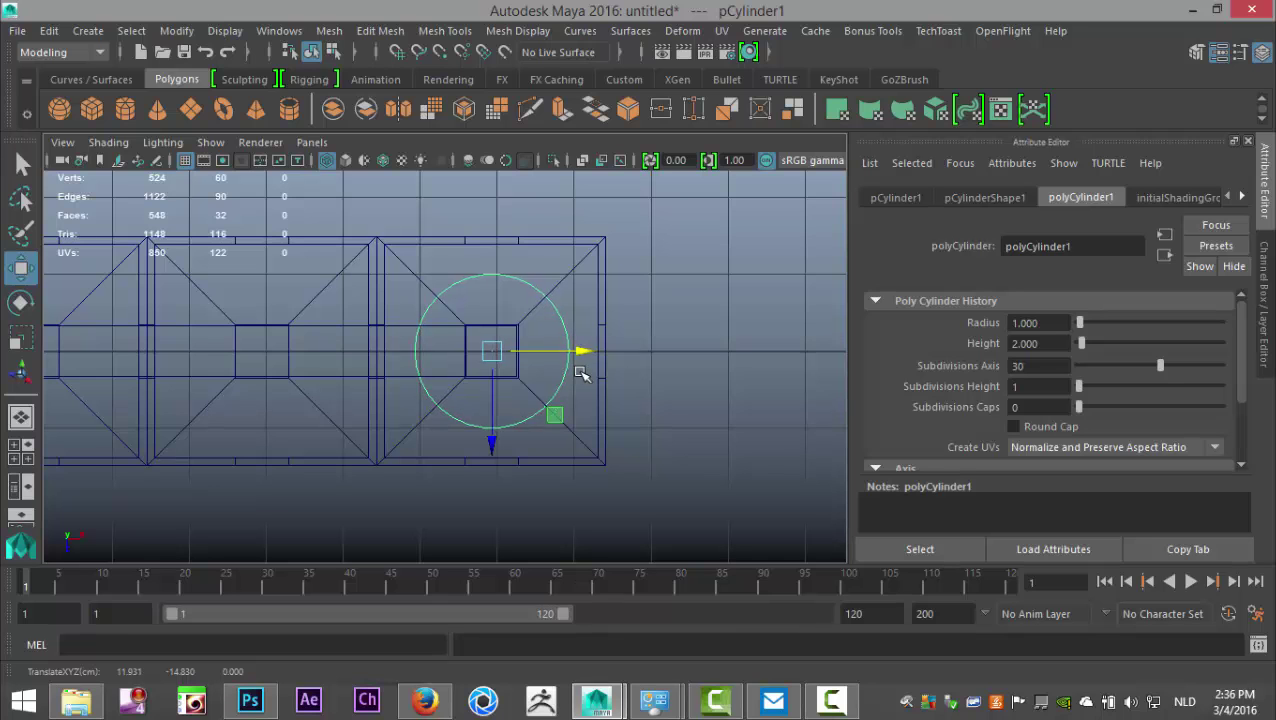
# Step: Extrude the disc's top face in the perspective view and scale the new face inward to a small central circle
pyautogui.click(21, 452)
pyautogui.press('space')
pyautogui.moveTo(530, 427)
pyautogui.keyDown('alt'); pyautogui.mouseDown()
pyautogui.moveTo(558, 370)
pyautogui.moveTo(572, 461)
pyautogui.moveTo(540, 450)
pyautogui.mouseUp(); pyautogui.keyUp('alt')
pyautogui.rightClick(383, 412)
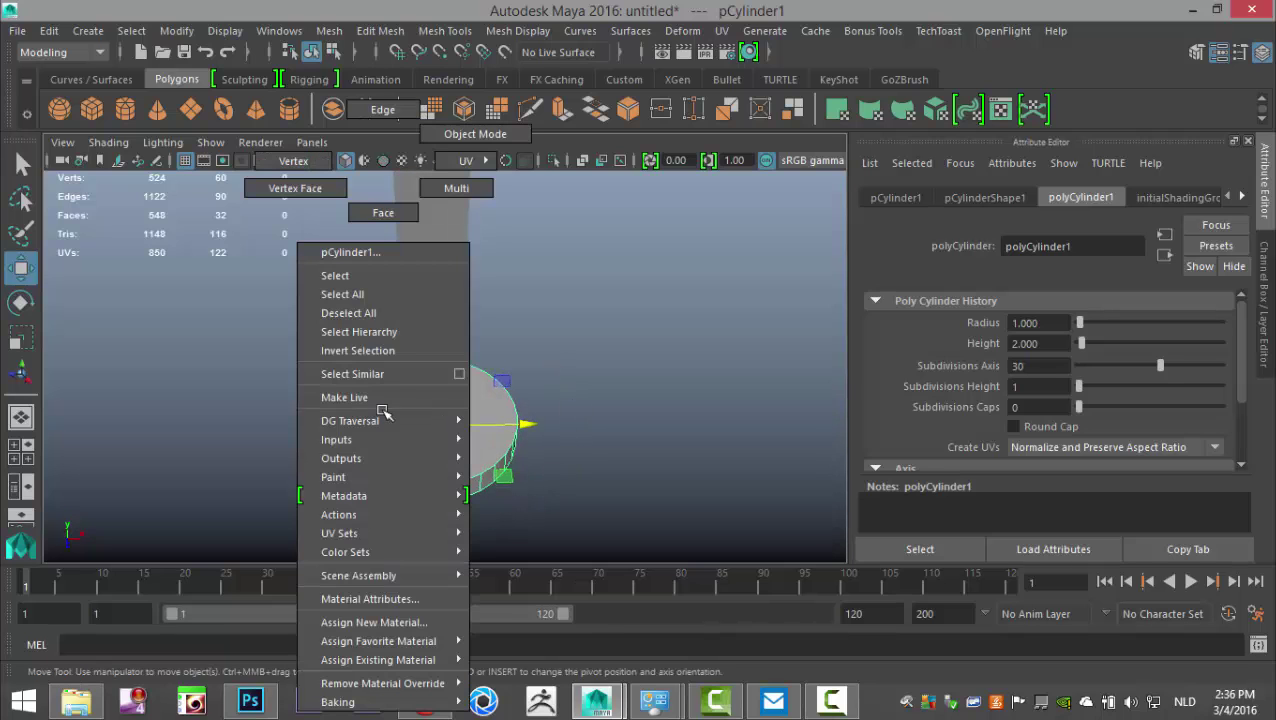
pyautogui.click(383, 212)
pyautogui.click(413, 418)
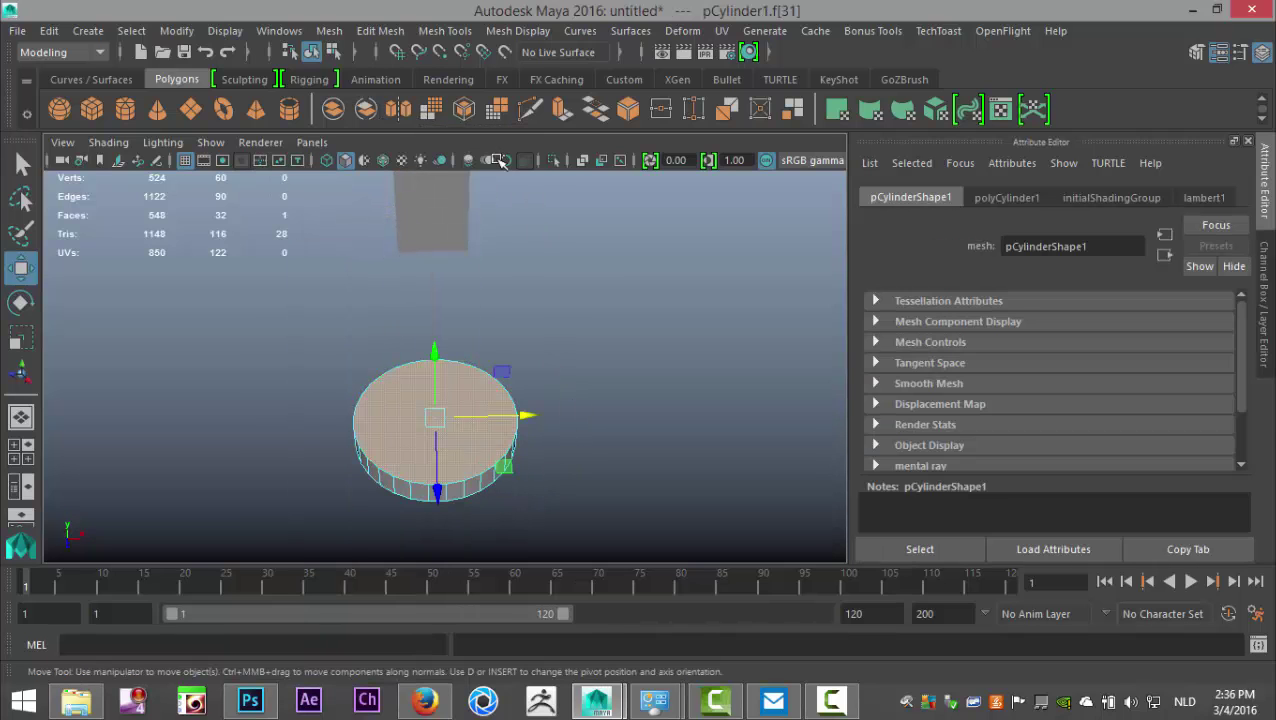
pyautogui.click(380, 31)
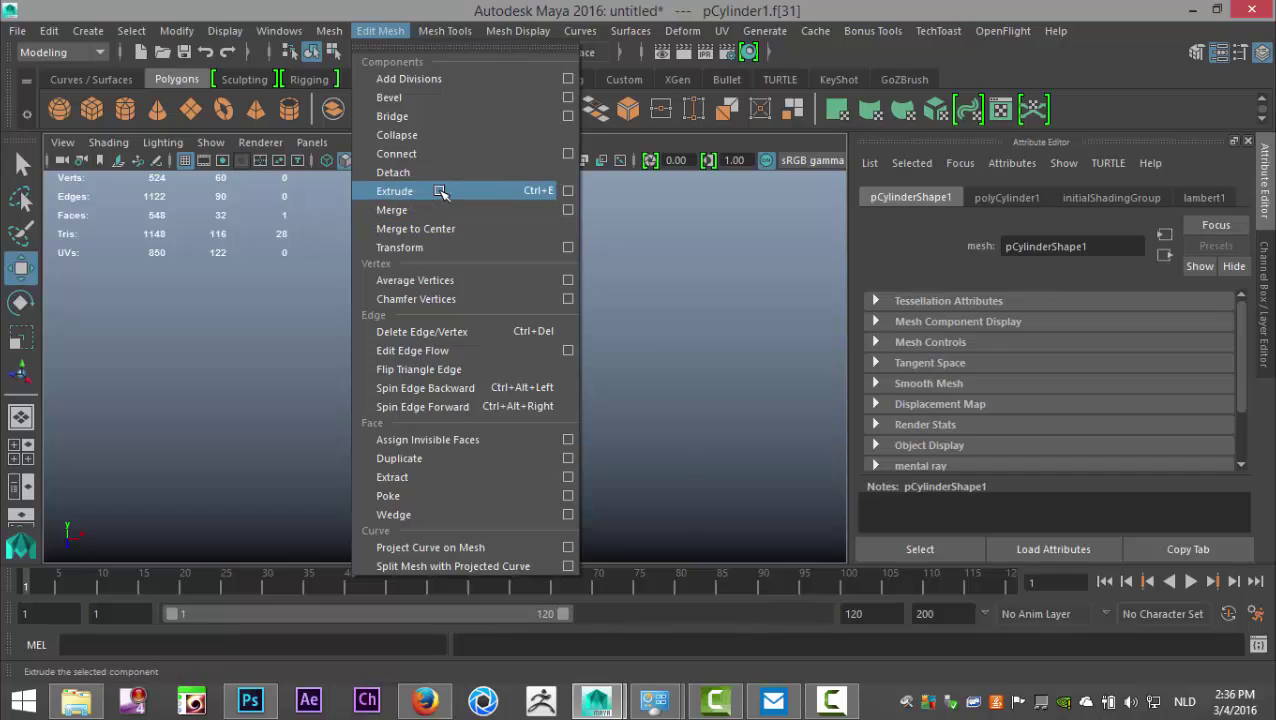
pyautogui.click(395, 191)
pyautogui.press('r')
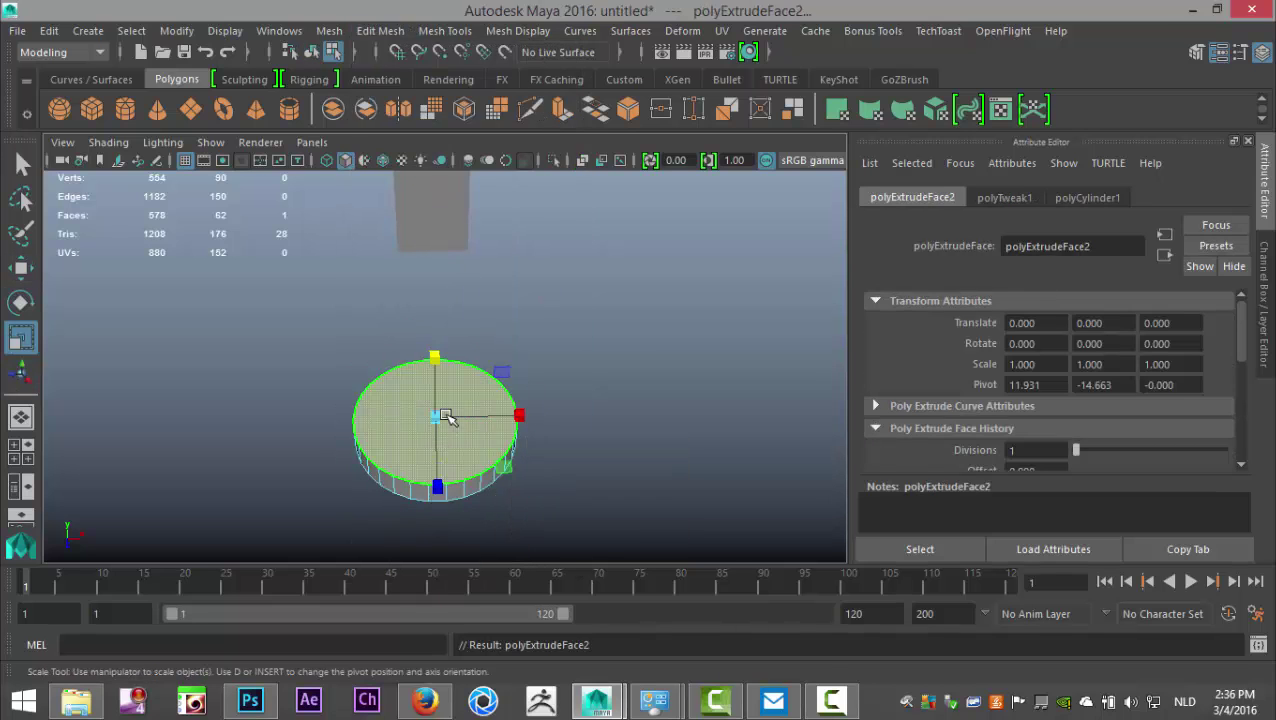
pyautogui.moveTo(436, 419); pyautogui.dragTo(360, 432)
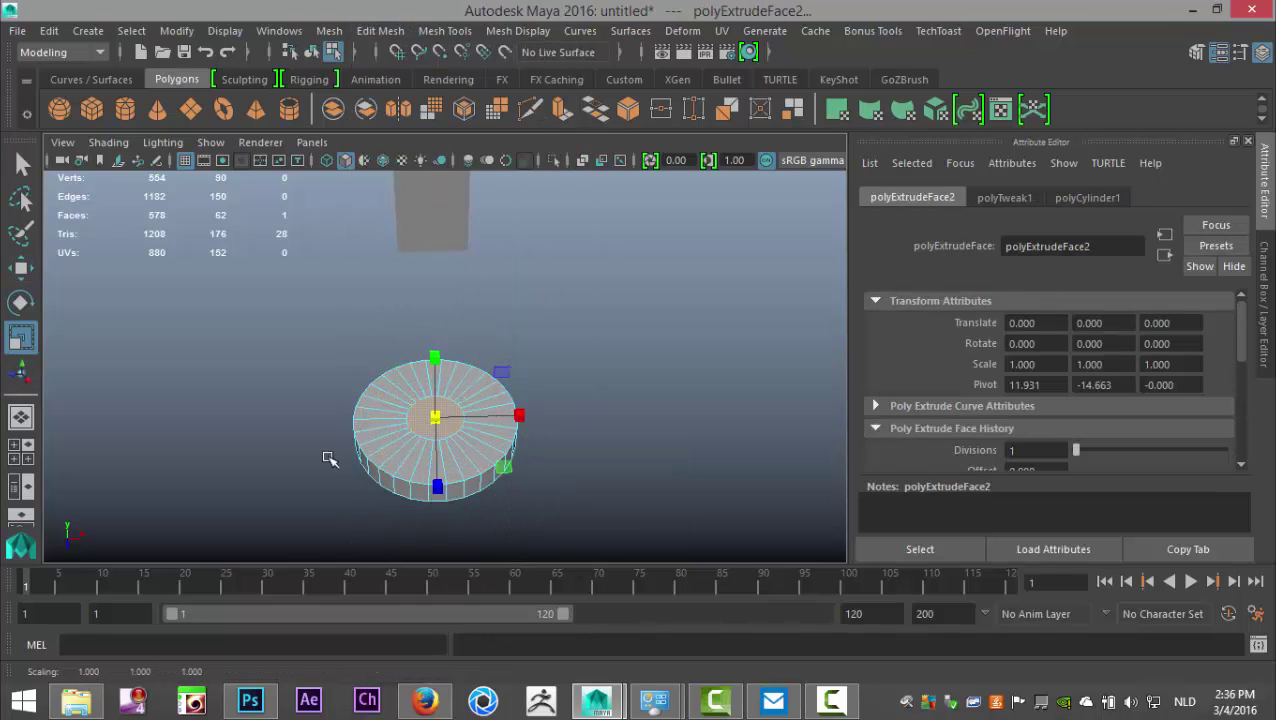
# Step: Scale the disc's inner face by about 0.881 so it fits inside the square bar's outline in the top view
pyautogui.click(25, 453)
pyautogui.press('space')
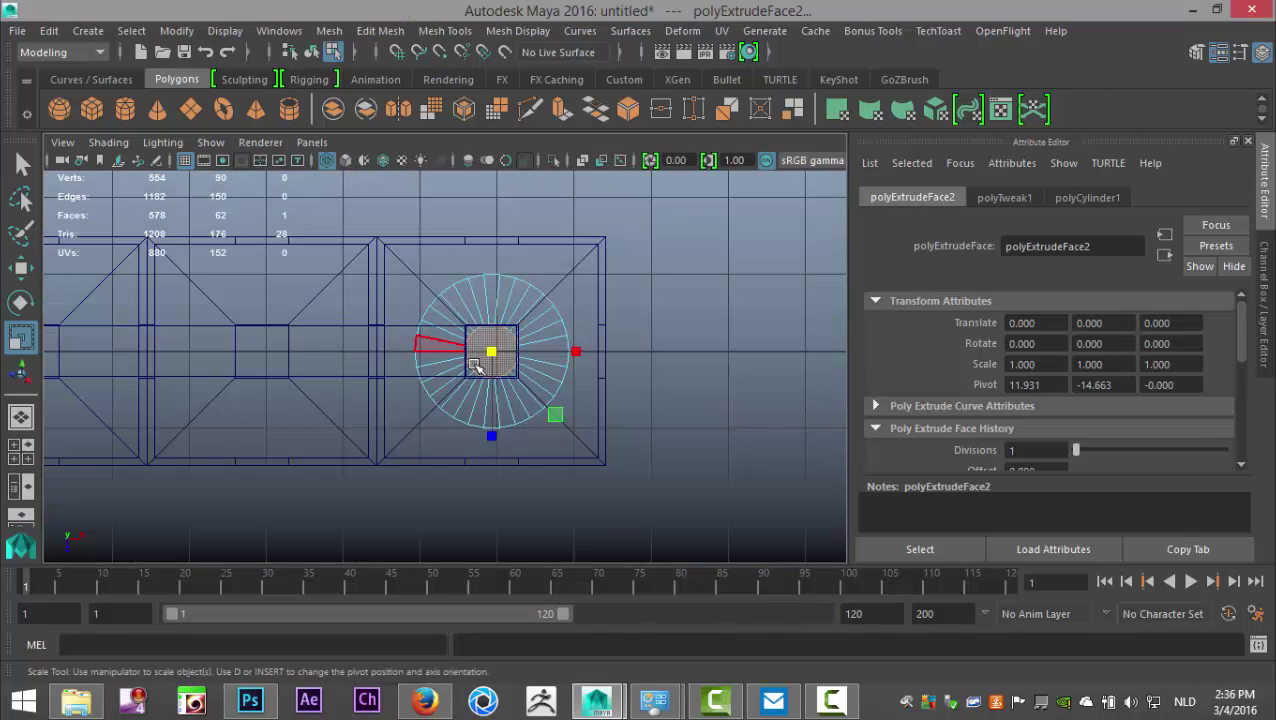
pyautogui.scroll(5, 565, 383)
pyautogui.moveTo(578, 322); pyautogui.dragTo(568, 322)
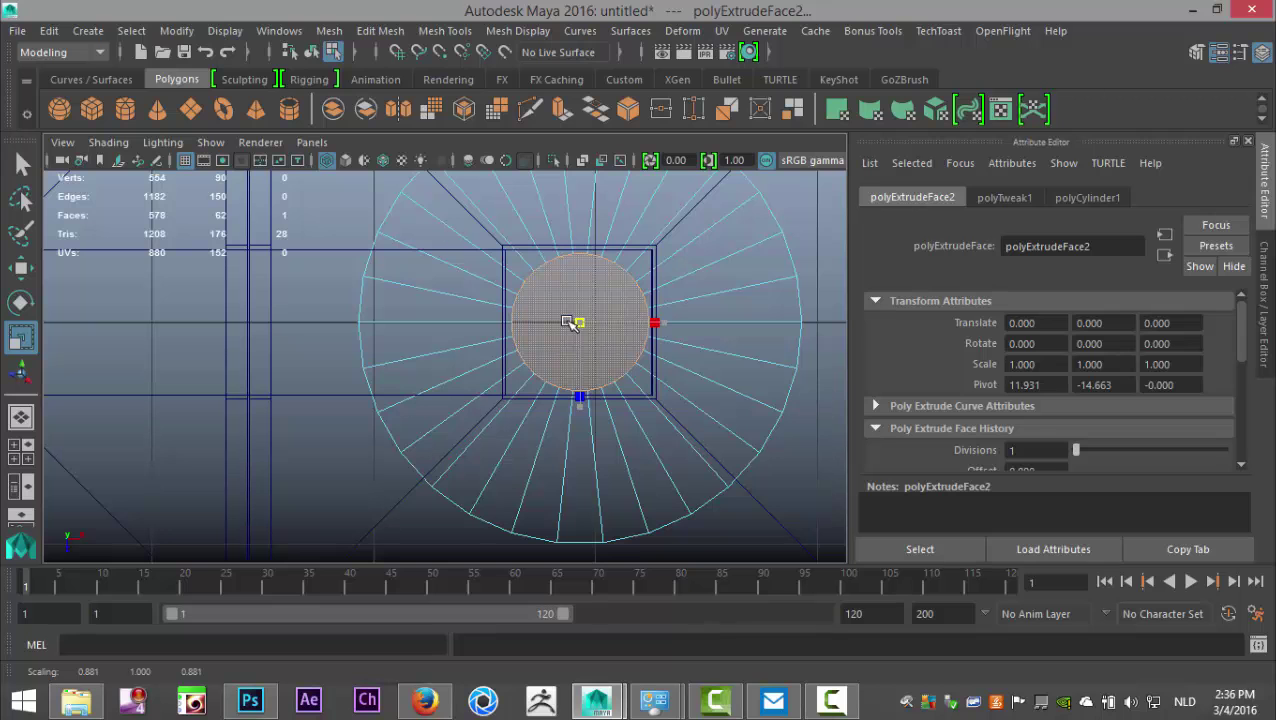
pyautogui.click(24, 454)
pyautogui.press('space')
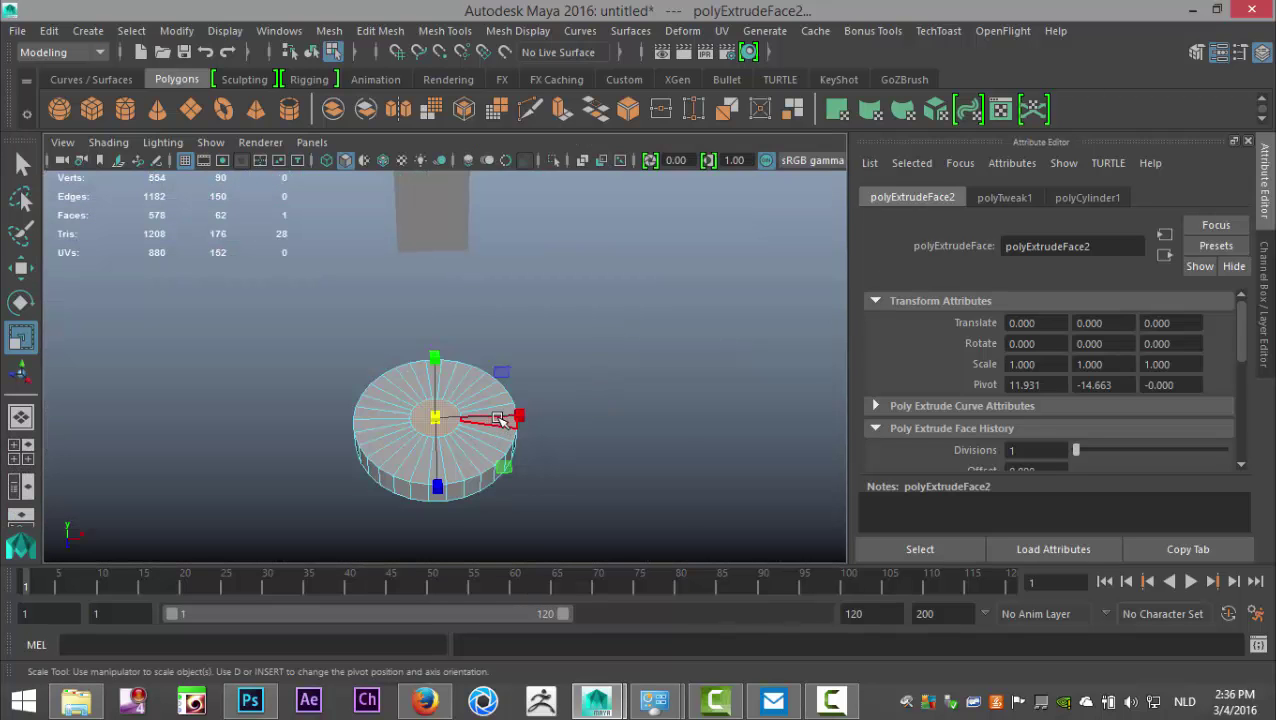
# Step: Extrude the inner face and raise it along Y into a round rod reaching up to the square bar
pyautogui.hotkey('ctrl', 'e')
pyautogui.press('w')
pyautogui.moveTo(438, 334); pyautogui.dragTo(454, 107)
pyautogui.keyDown('alt'); pyautogui.moveTo(602, 388); pyautogui.dragTo(464, 427); pyautogui.keyUp('alt')
pyautogui.click(604, 407)
# Step: Bevel the disc's upper outer edge loop with a Fraction of 0.5 and 1 segment
pyautogui.moveTo(441, 398); pyautogui.dragTo(450, 125, button='right')
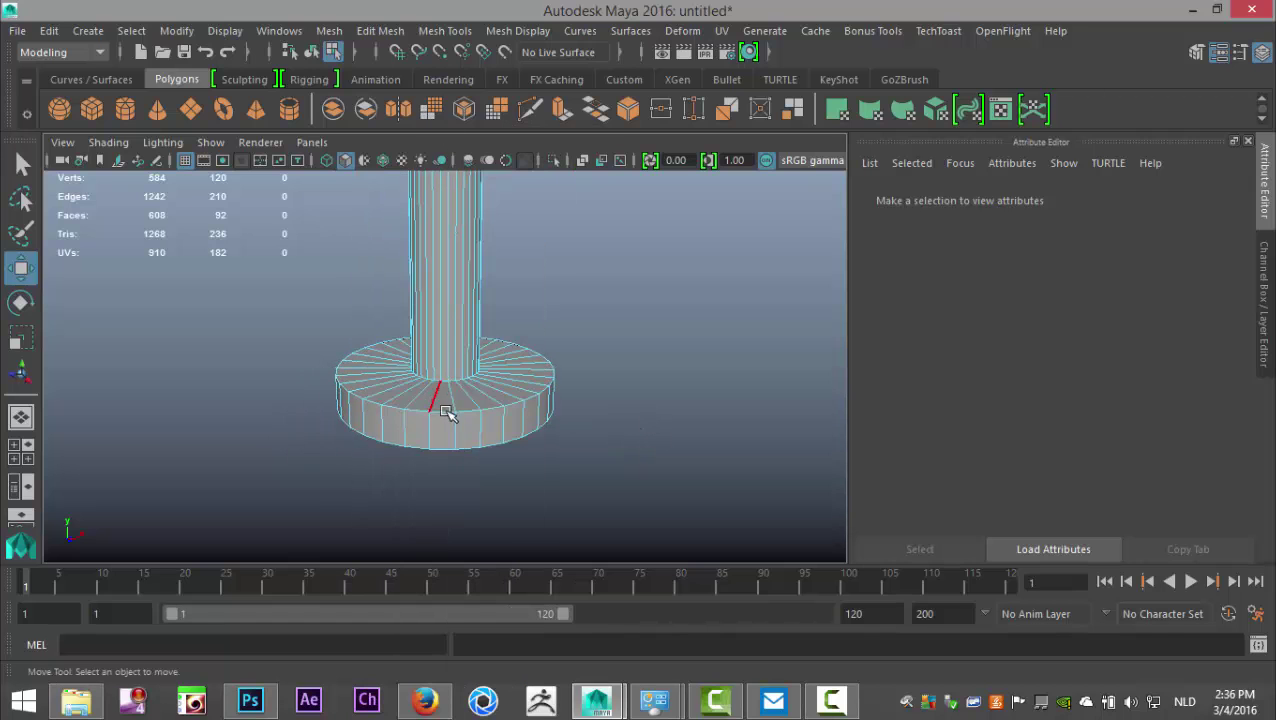
pyautogui.doubleClick(450, 414)
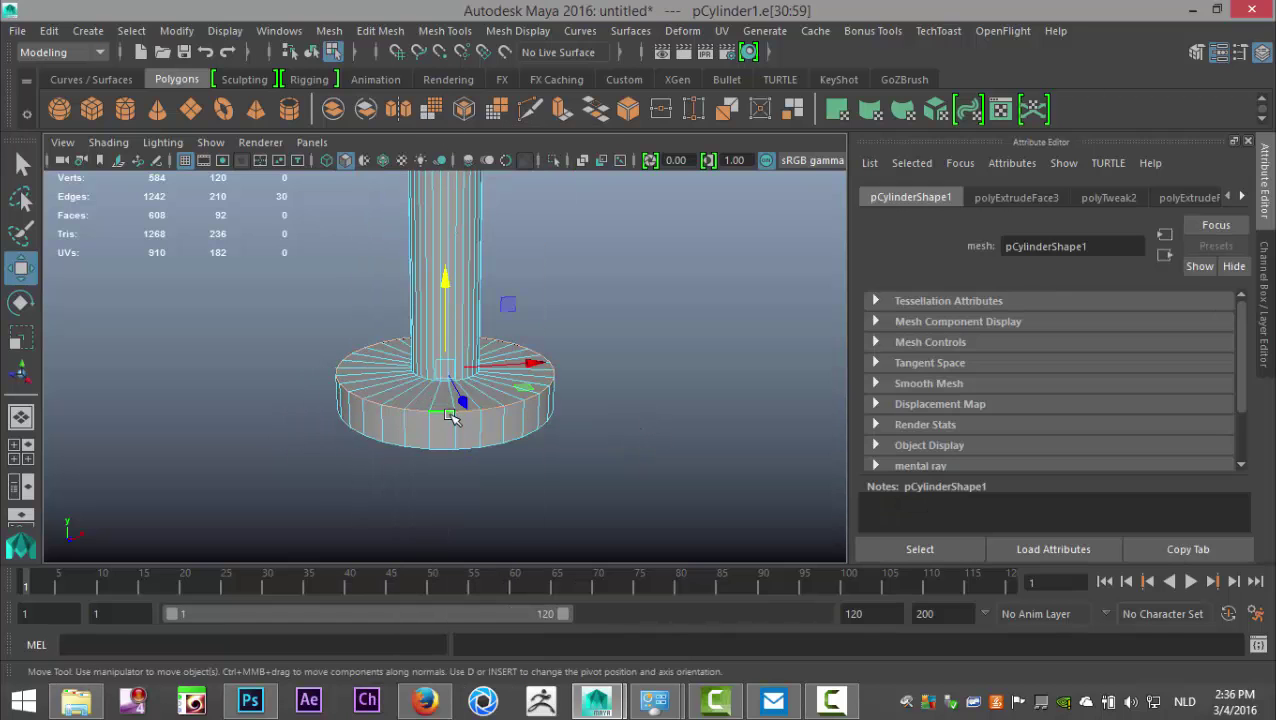
pyautogui.click(383, 34)
pyautogui.click(395, 97)
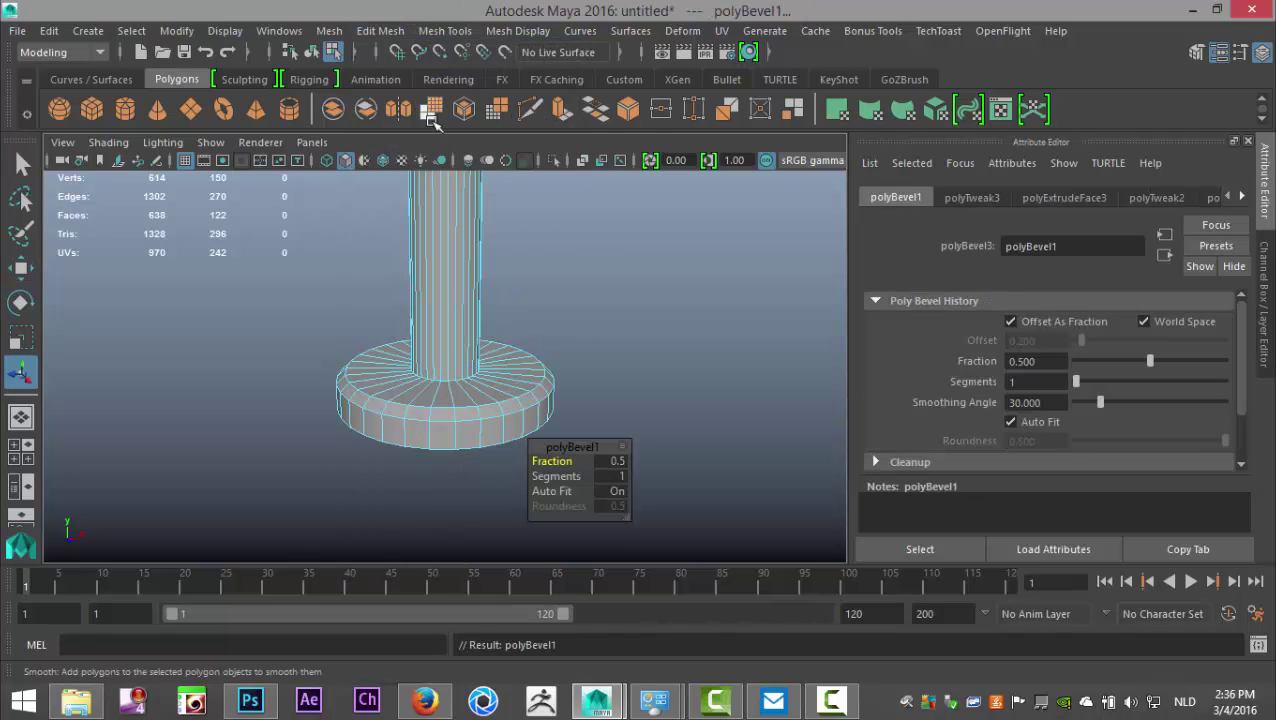
pyautogui.click(641, 307)
# Step: Create a second polygon cylinder and raise it along Y above the horizontal row of cubes
pyautogui.scroll(-10, 575, 373)
pyautogui.keyDown('alt'); pyautogui.moveTo(535, 470); pyautogui.dragTo(610, 538, button='middle'); pyautogui.keyUp('alt')
pyautogui.keyDown('alt'); pyautogui.moveTo(660, 482); pyautogui.dragTo(501, 435); pyautogui.keyUp('alt')
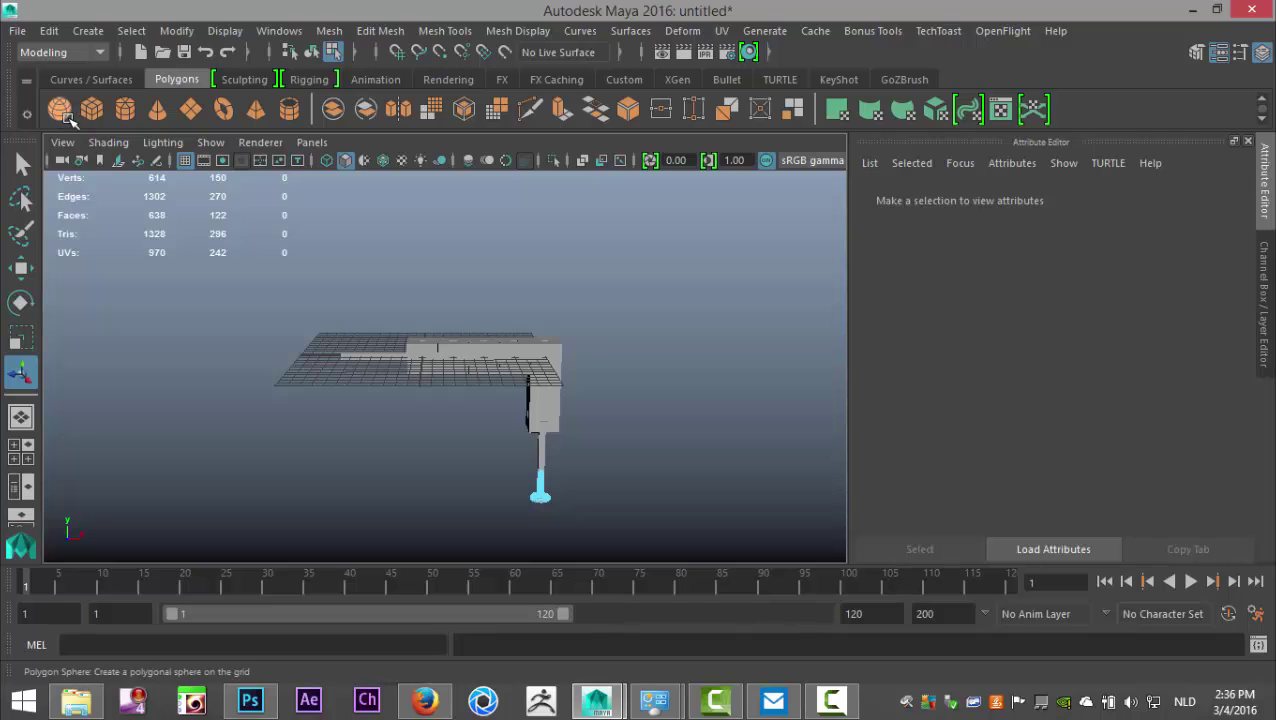
pyautogui.click(124, 112)
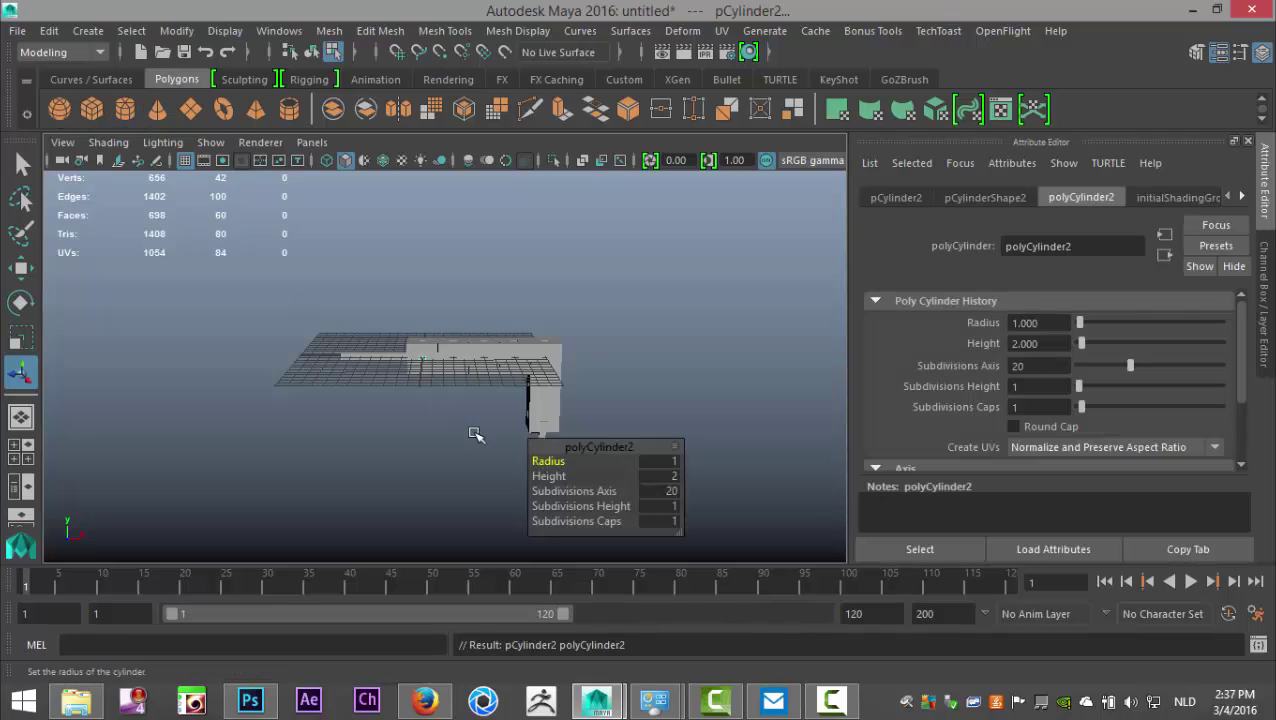
pyautogui.press('w')
pyautogui.moveTo(421, 259); pyautogui.dragTo(441, 230)
# Step: Set the new cylinder's Subdivisions Axis to 30 and scale it down along Y into a flat disc
pyautogui.keyDown('alt'); pyautogui.moveTo(598, 404); pyautogui.dragTo(860, 364); pyautogui.keyUp('alt')
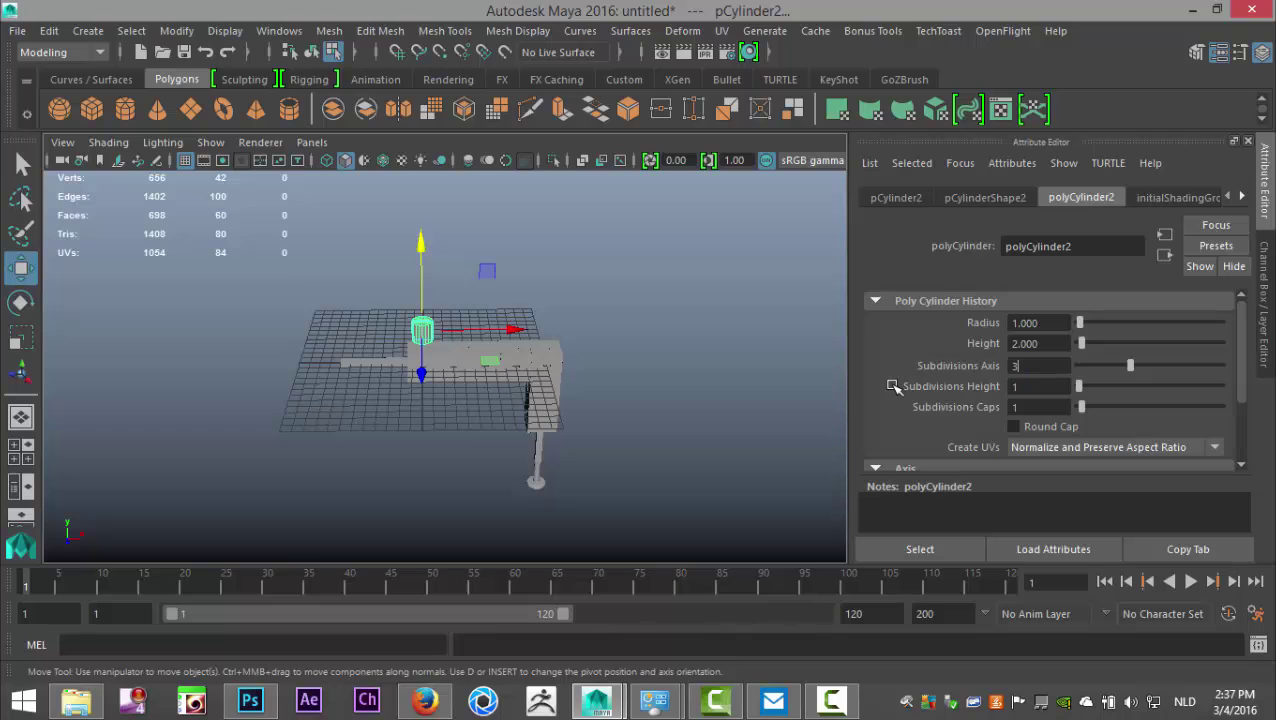
pyautogui.write('30')
pyautogui.press('Return')
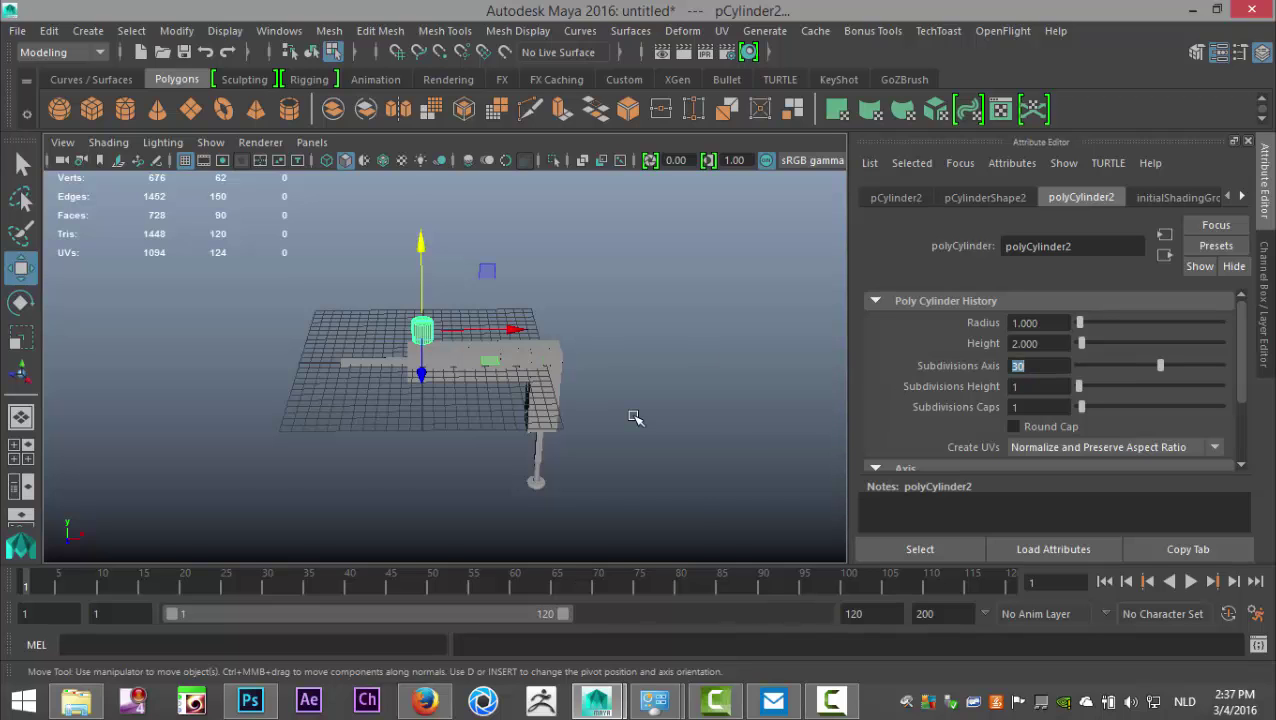
pyautogui.scroll(4, 634, 418)
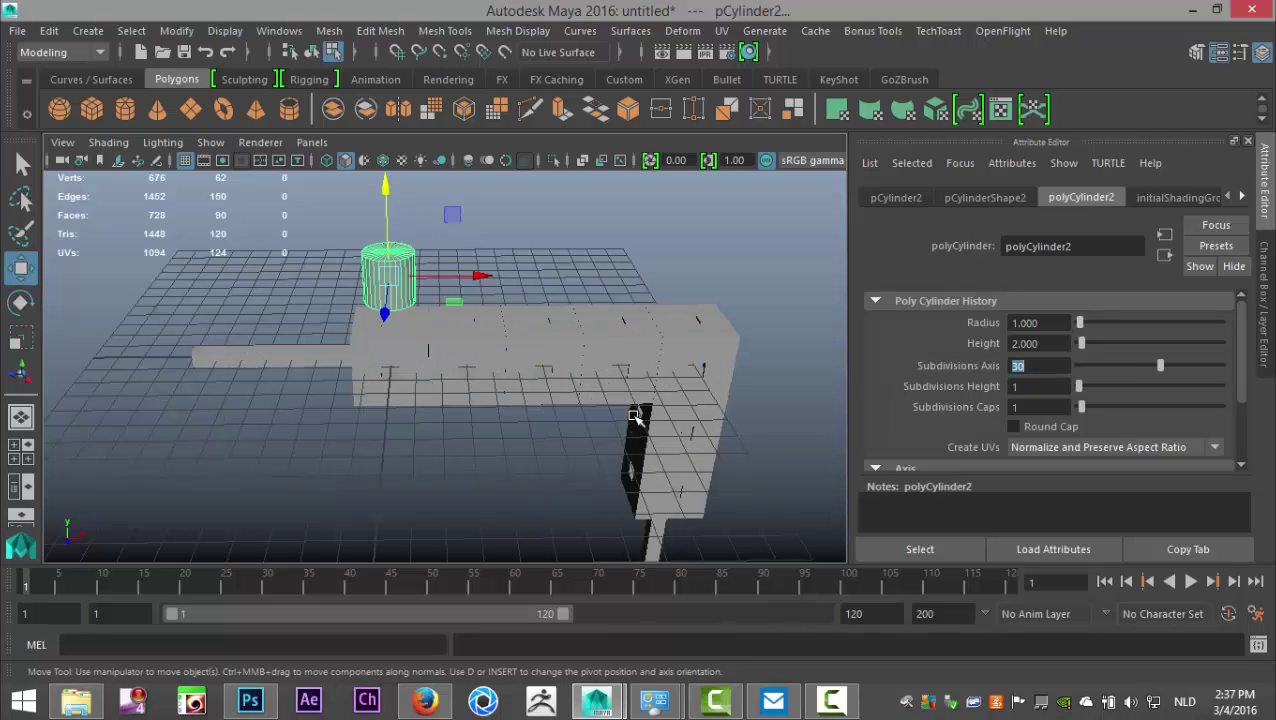
pyautogui.click(497, 246)
pyautogui.press('r')
pyautogui.rightClick(408, 265)
pyautogui.moveTo(408, 265); pyautogui.dragTo(421, 234, button='right')
pyautogui.moveTo(387, 197); pyautogui.dragTo(396, 231)
pyautogui.press('r')
# Step: Select every second side face all the way around the new disc's rim
pyautogui.scroll(5, 450, 340)
pyautogui.keyDown('alt'); pyautogui.moveTo(450, 251); pyautogui.dragTo(561, 432, button='middle'); pyautogui.keyUp('alt')
pyautogui.scroll(2, 559, 431)
pyautogui.moveTo(432, 366); pyautogui.dragTo(427, 216, button='right')
pyautogui.click(467, 373)
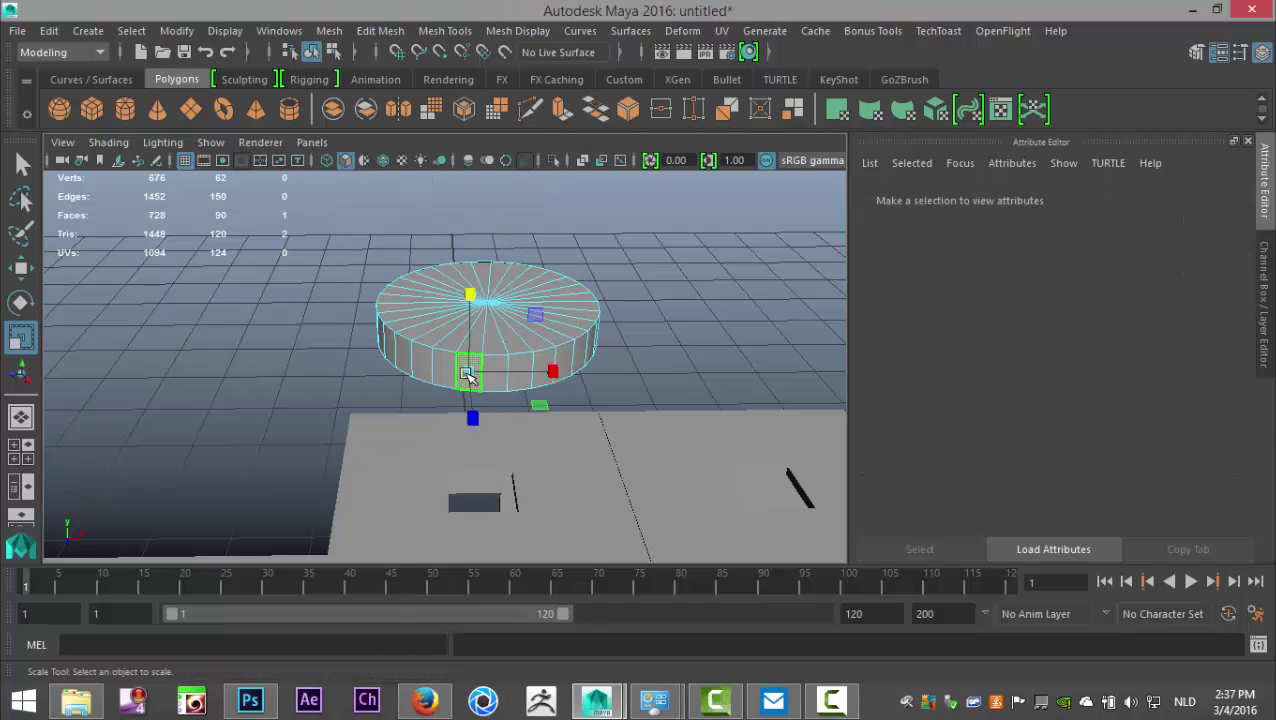
pyautogui.click(440, 373)
pyautogui.keyDown('shift'); pyautogui.click(418, 366); pyautogui.keyUp('shift')
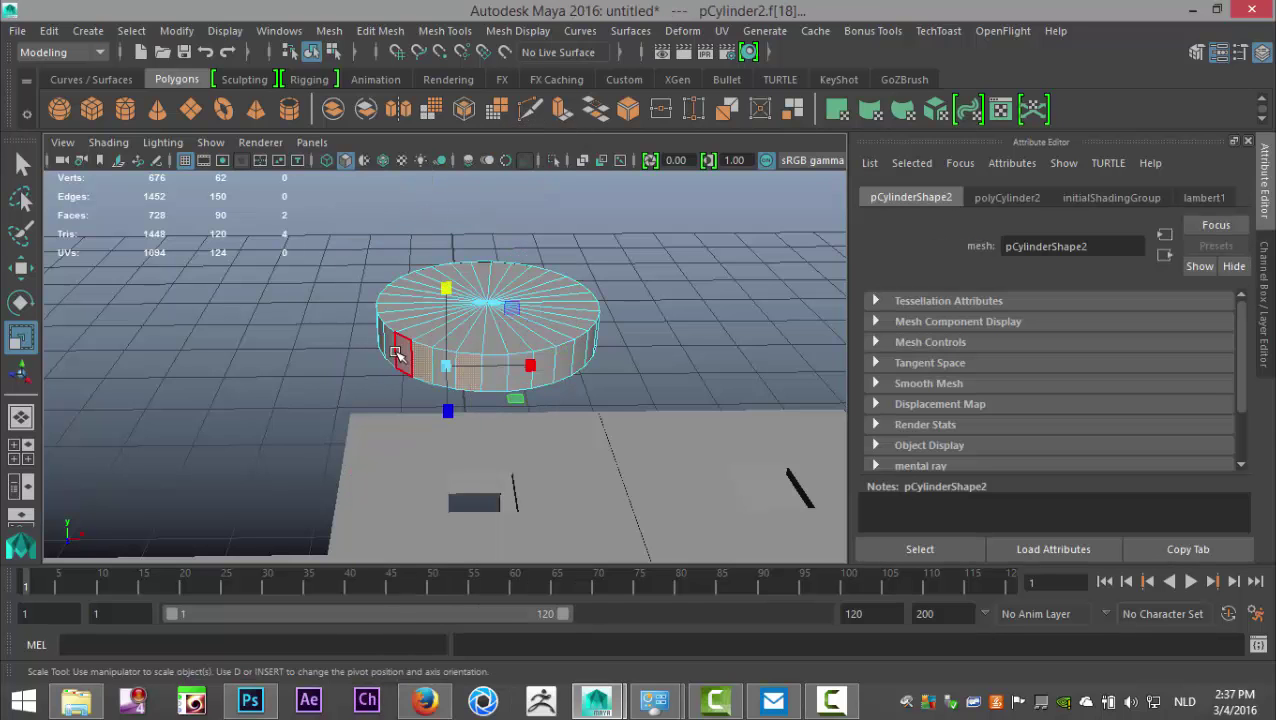
pyautogui.keyDown('shift'); pyautogui.click(389, 345); pyautogui.keyUp('shift')
pyautogui.keyDown('alt'); pyautogui.moveTo(248, 364); pyautogui.dragTo(389, 378); pyautogui.keyUp('alt')
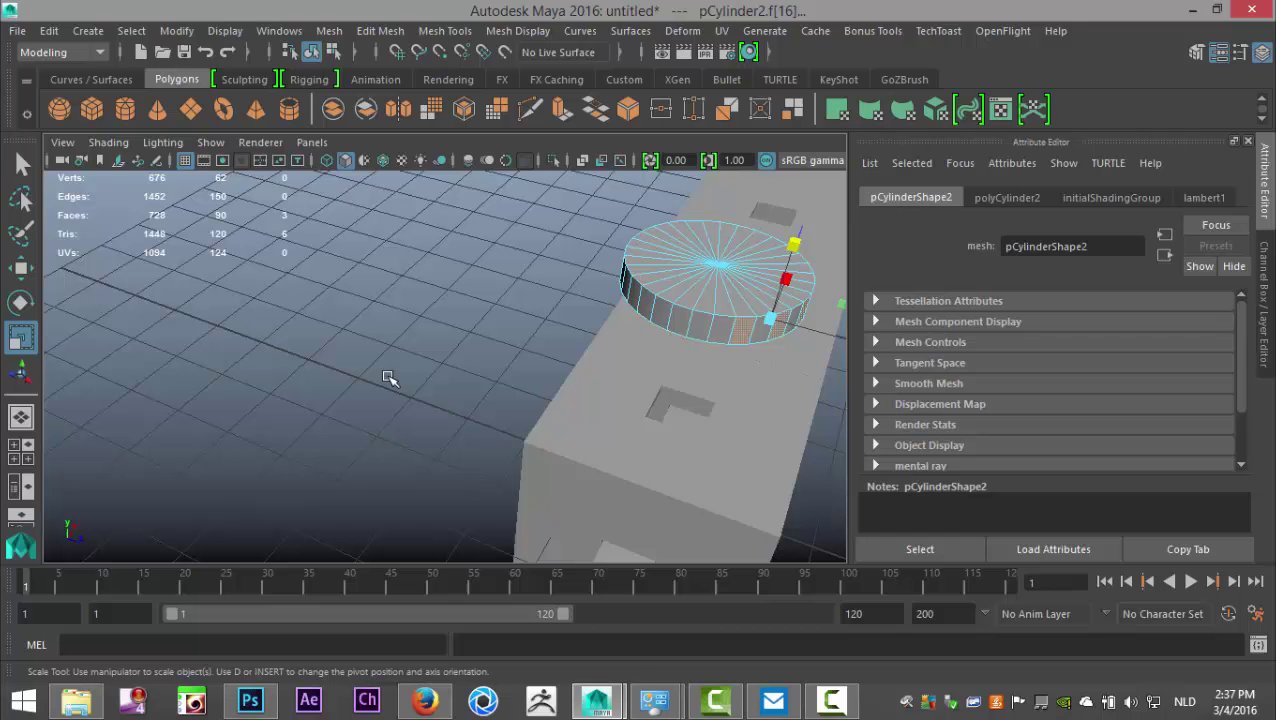
pyautogui.keyDown('shift'); pyautogui.click(686, 328); pyautogui.keyUp('shift')
pyautogui.keyDown('shift'); pyautogui.click(656, 315); pyautogui.keyUp('shift')
pyautogui.keyDown('shift'); pyautogui.click(631, 300); pyautogui.keyUp('shift')
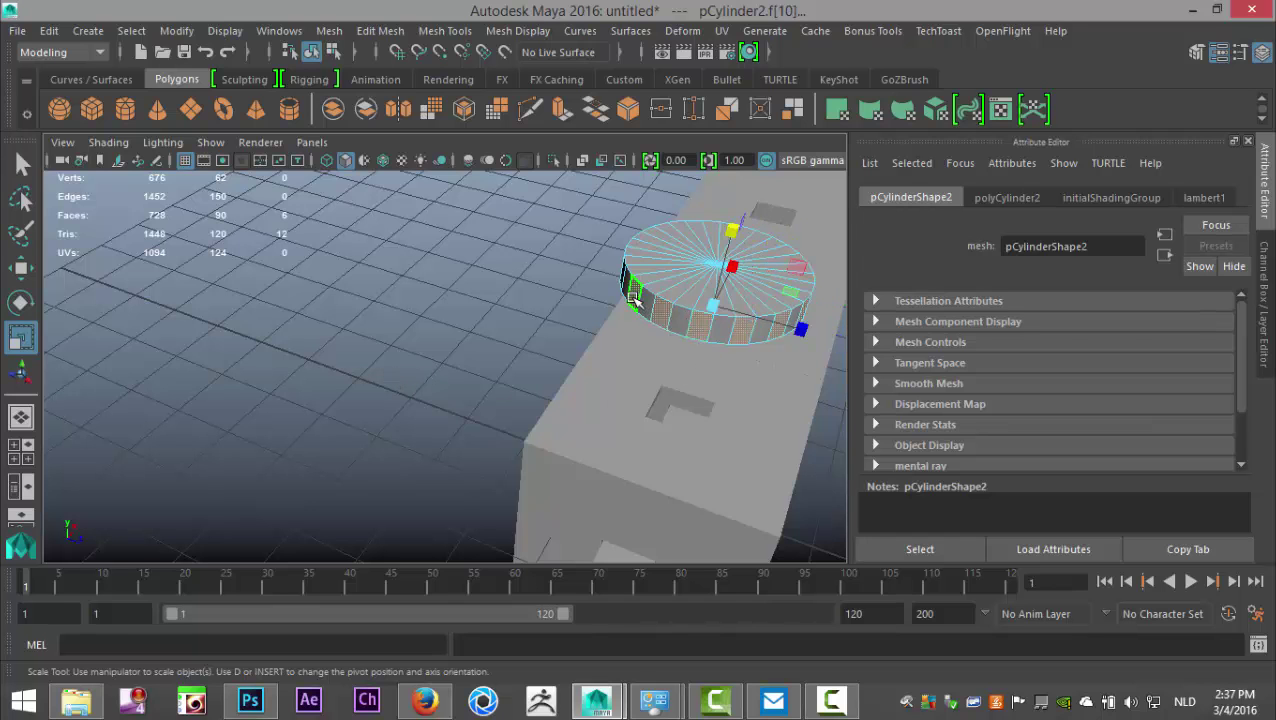
pyautogui.keyDown('alt'); pyautogui.moveTo(626, 302); pyautogui.dragTo(403, 364, button='middle'); pyautogui.keyUp('alt')
pyautogui.keyDown('alt'); pyautogui.moveTo(403, 364); pyautogui.dragTo(575, 380); pyautogui.keyUp('alt')
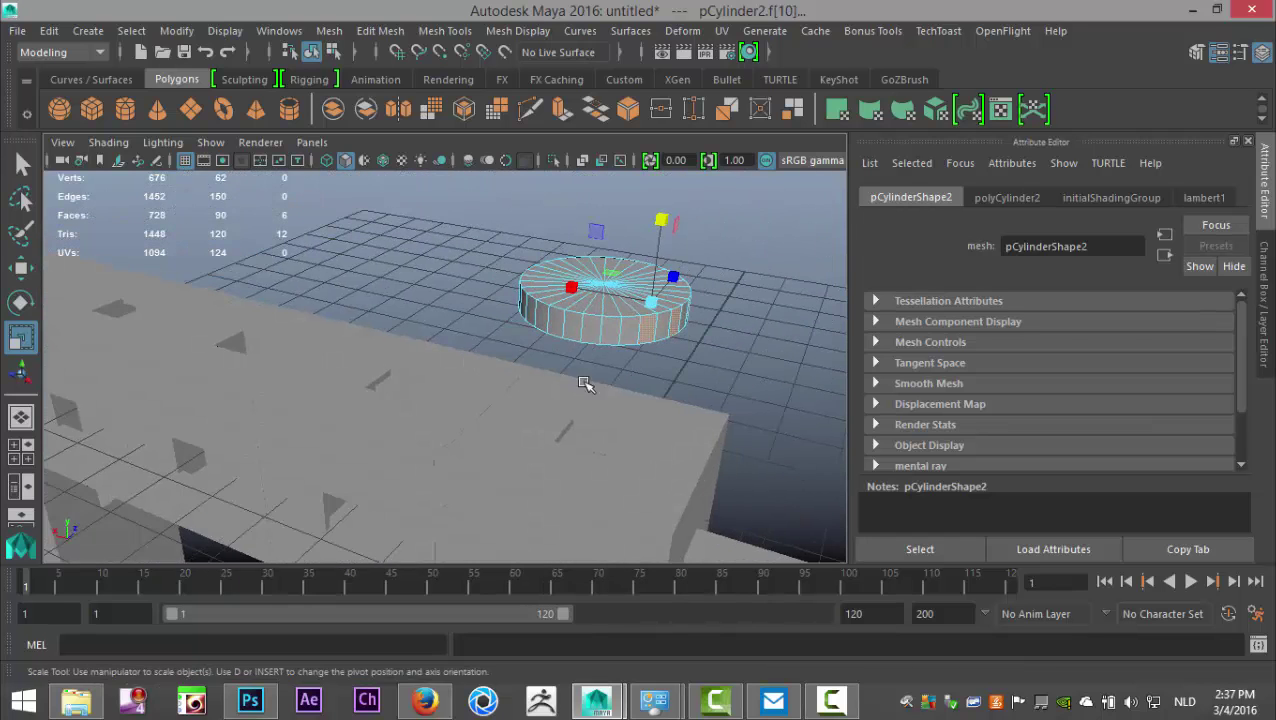
pyautogui.keyDown('shift'); pyautogui.click(605, 333); pyautogui.keyUp('shift')
pyautogui.keyDown('shift'); pyautogui.click(573, 330); pyautogui.keyUp('shift')
pyautogui.keyDown('shift'); pyautogui.click(541, 317); pyautogui.keyUp('shift')
pyautogui.keyDown('alt'); pyautogui.moveTo(404, 321); pyautogui.dragTo(568, 320); pyautogui.keyUp('alt')
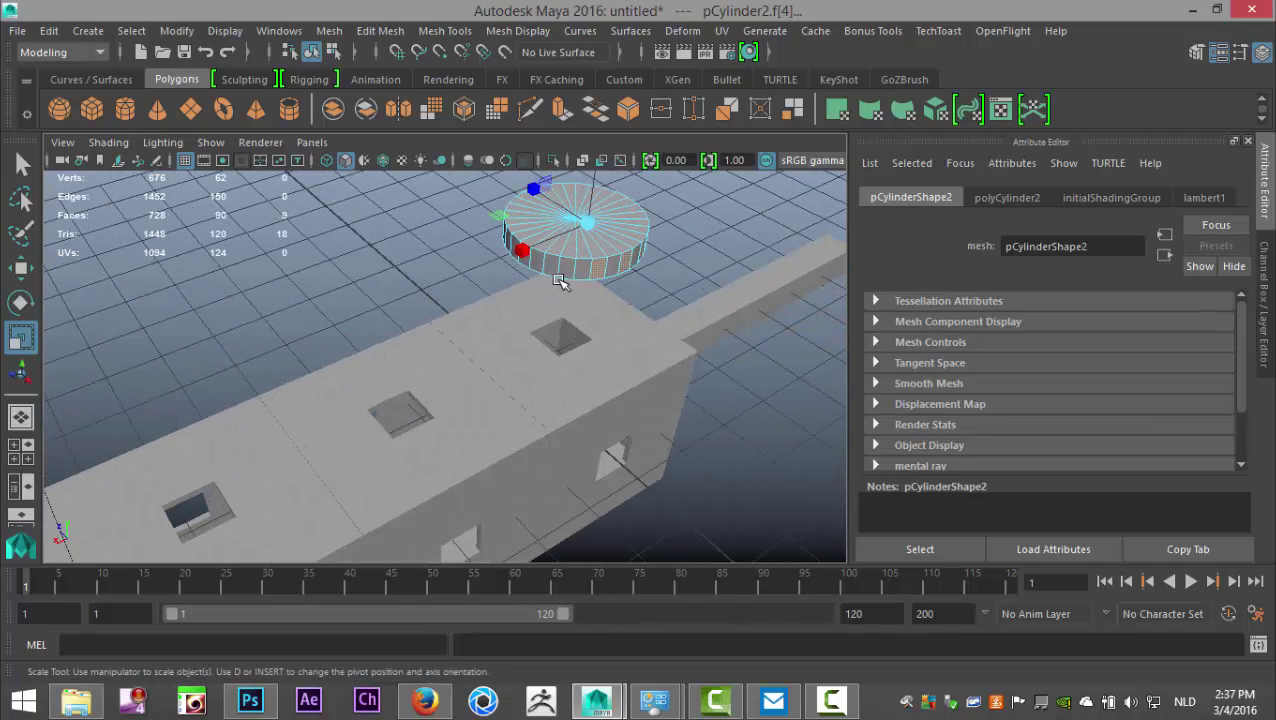
pyautogui.keyDown('shift'); pyautogui.click(566, 272); pyautogui.keyUp('shift')
pyautogui.keyDown('shift'); pyautogui.click(530, 258); pyautogui.keyUp('shift')
pyautogui.keyDown('alt'); pyautogui.moveTo(530, 258); pyautogui.dragTo(511, 398); pyautogui.keyUp('alt')
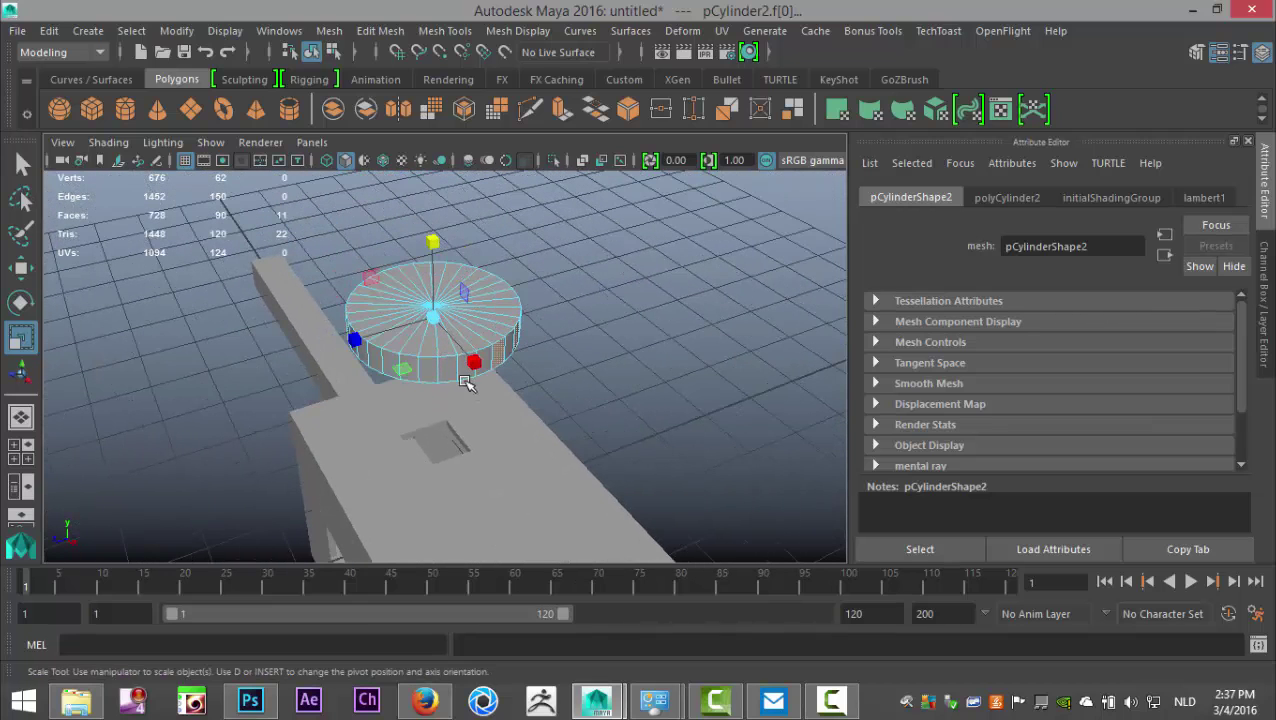
pyautogui.keyDown('shift'); pyautogui.click(431, 370); pyautogui.keyUp('shift')
pyautogui.keyDown('alt'); pyautogui.moveTo(390, 357); pyautogui.dragTo(392, 397); pyautogui.keyUp('alt')
pyautogui.moveTo(633, 443)
pyautogui.keyDown('alt'); pyautogui.mouseDown()
pyautogui.moveTo(678, 456)
pyautogui.moveTo(615, 433)
pyautogui.mouseUp(); pyautogui.keyUp('alt')
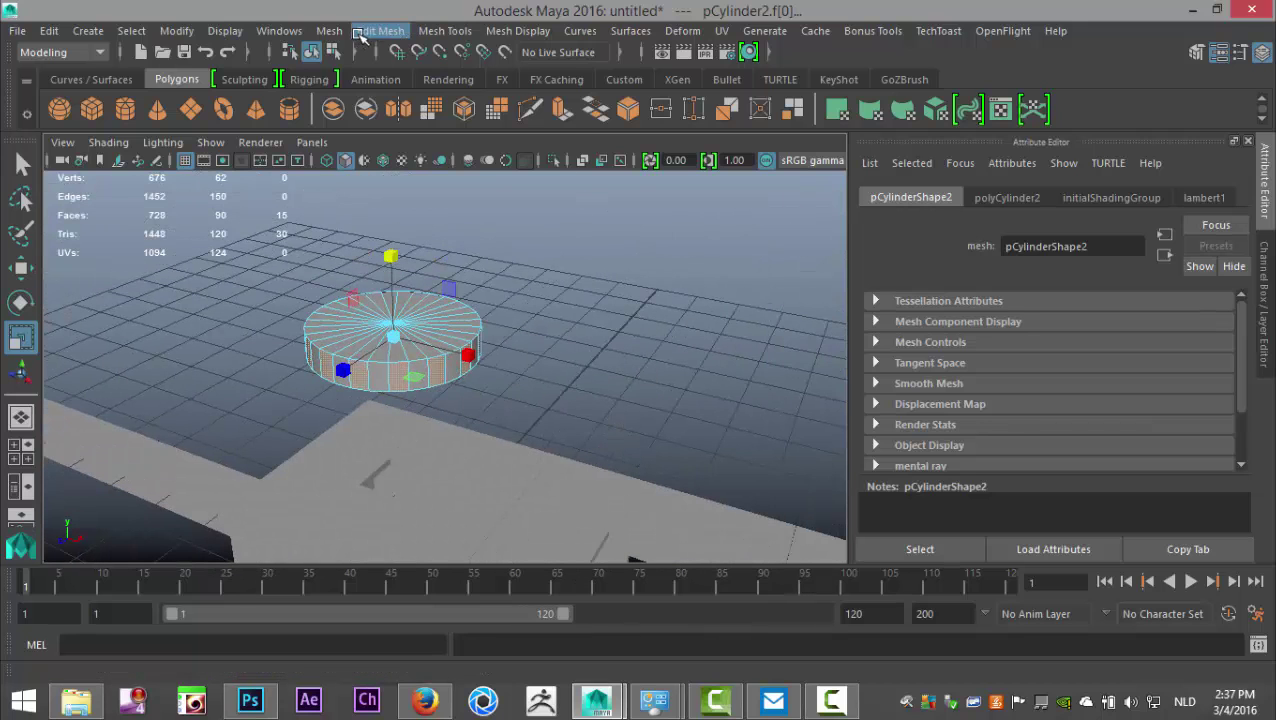
# Step: Extrude the selected rim faces with a Thickness of 0.1 to form gear teeth
pyautogui.click(363, 33)
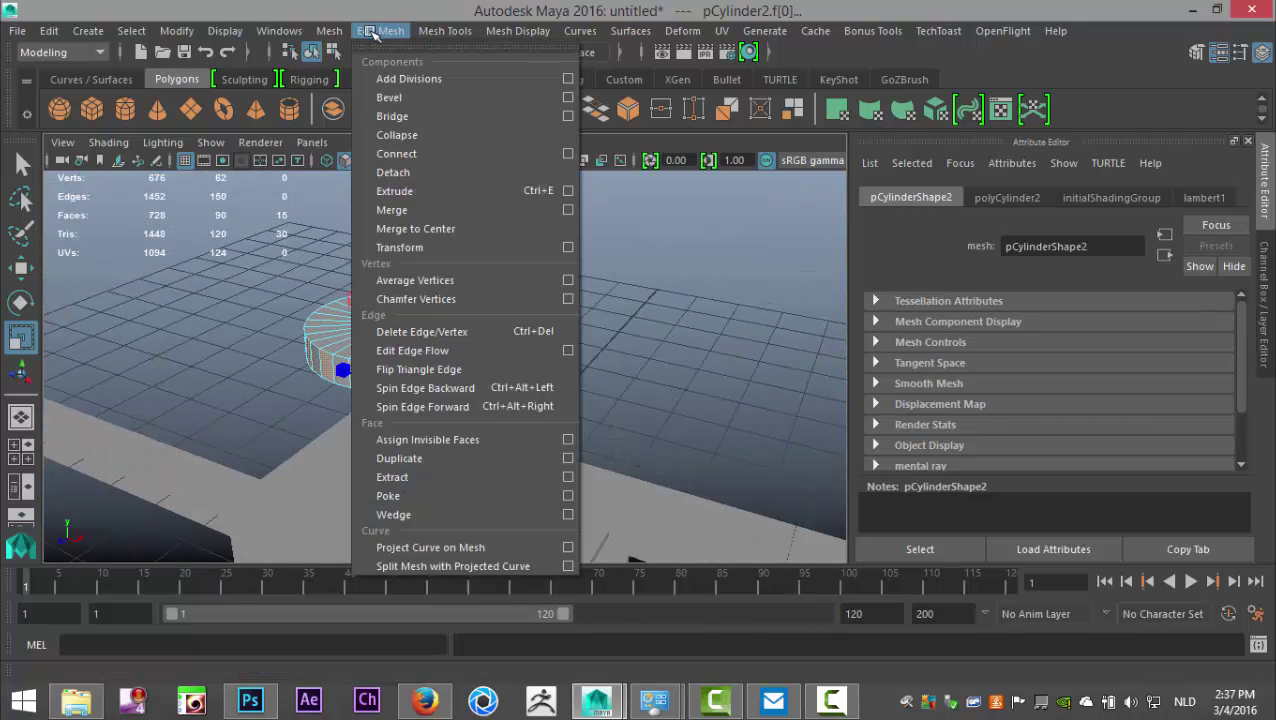
pyautogui.click(445, 180)
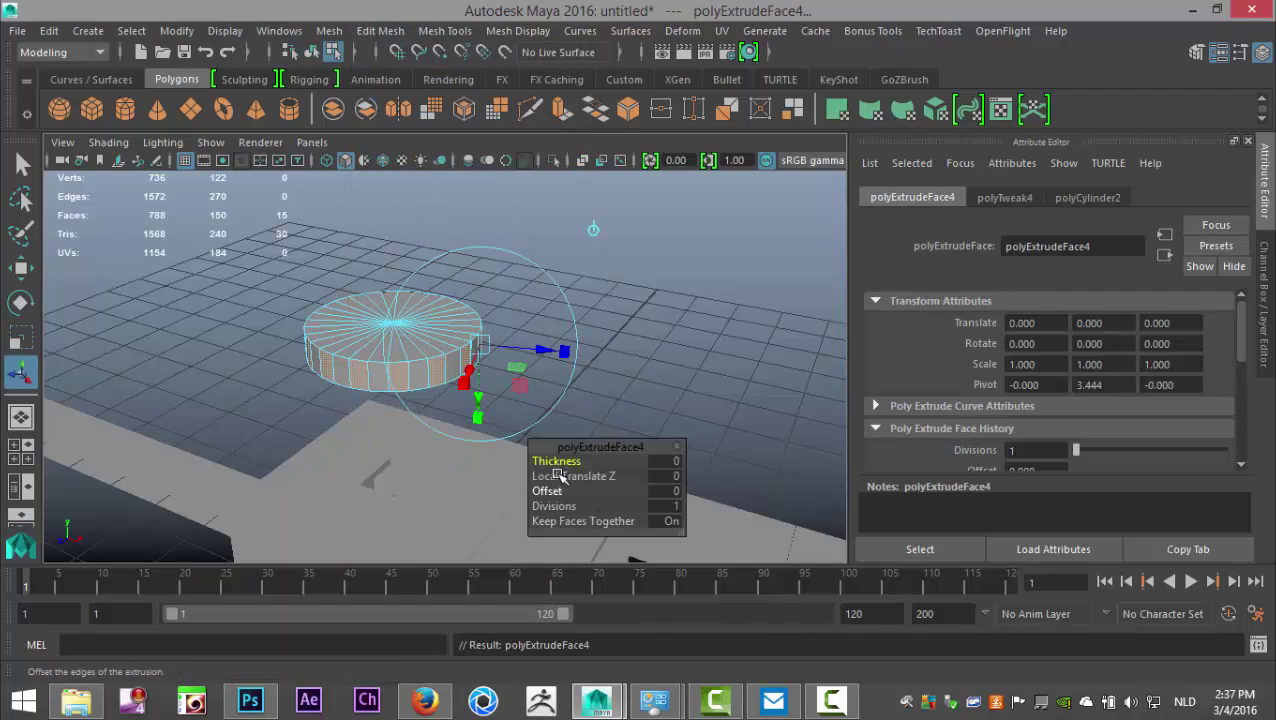
pyautogui.moveTo(557, 463); pyautogui.dragTo(559, 466)
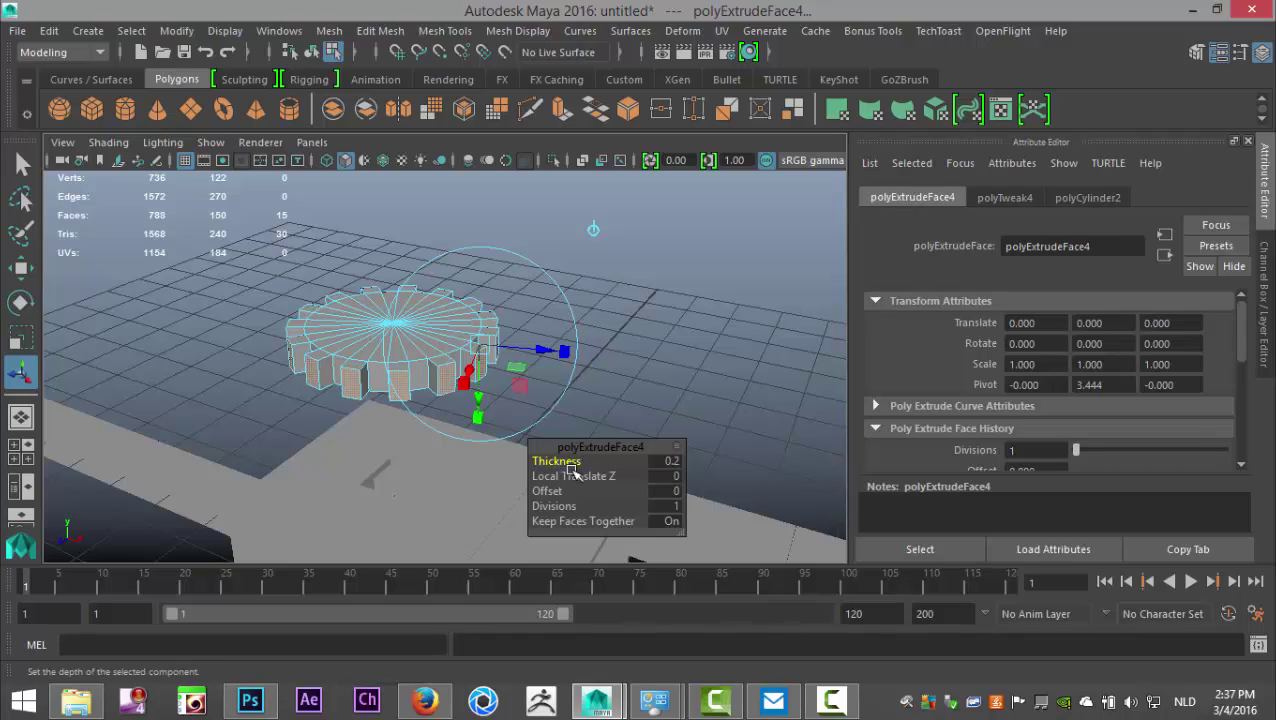
pyautogui.click(670, 461)
pyautogui.write('0.')
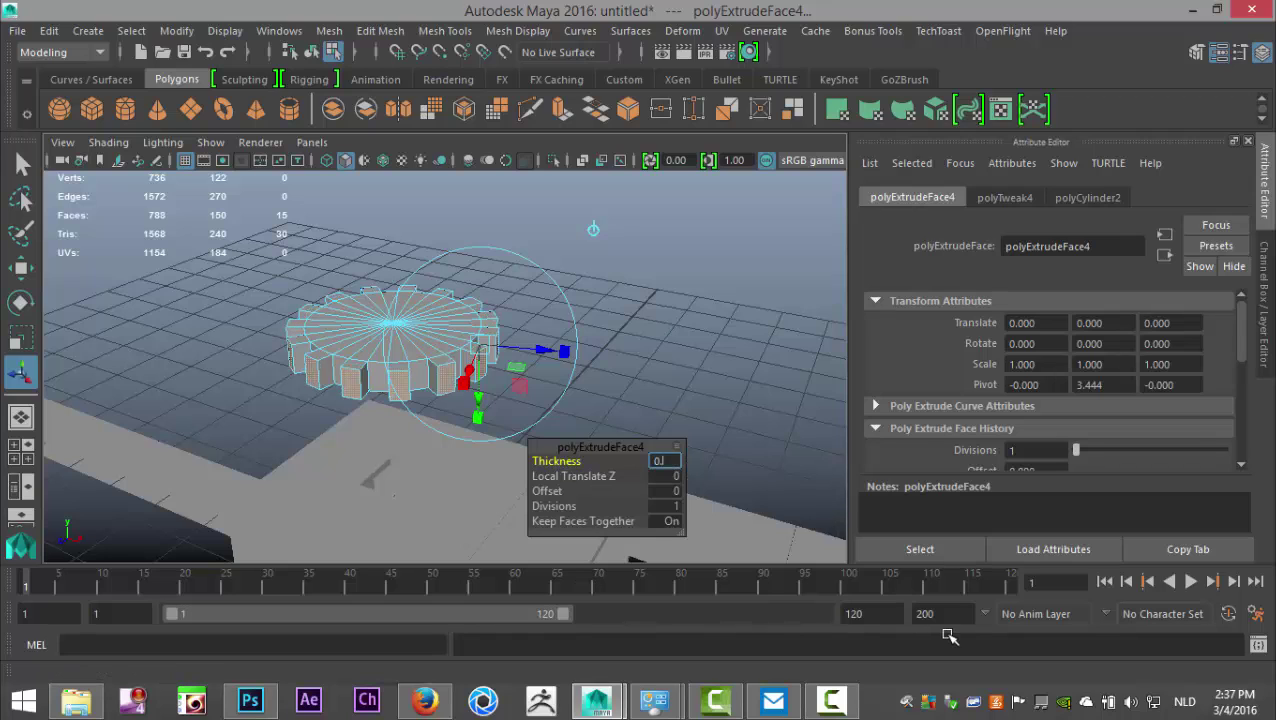
pyautogui.write('1')
pyautogui.press('Return')
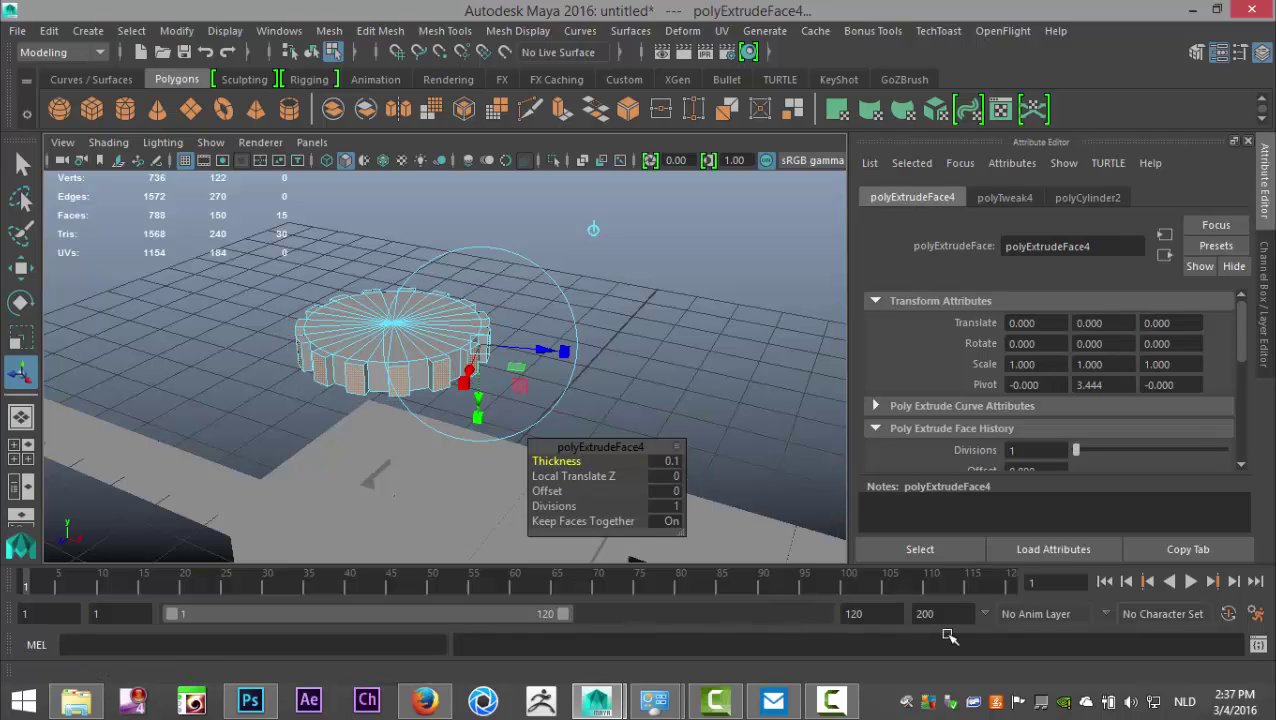
pyautogui.click(708, 362)
# Step: Select the gear's top cap faces from above
pyautogui.scroll(1, 626, 402)
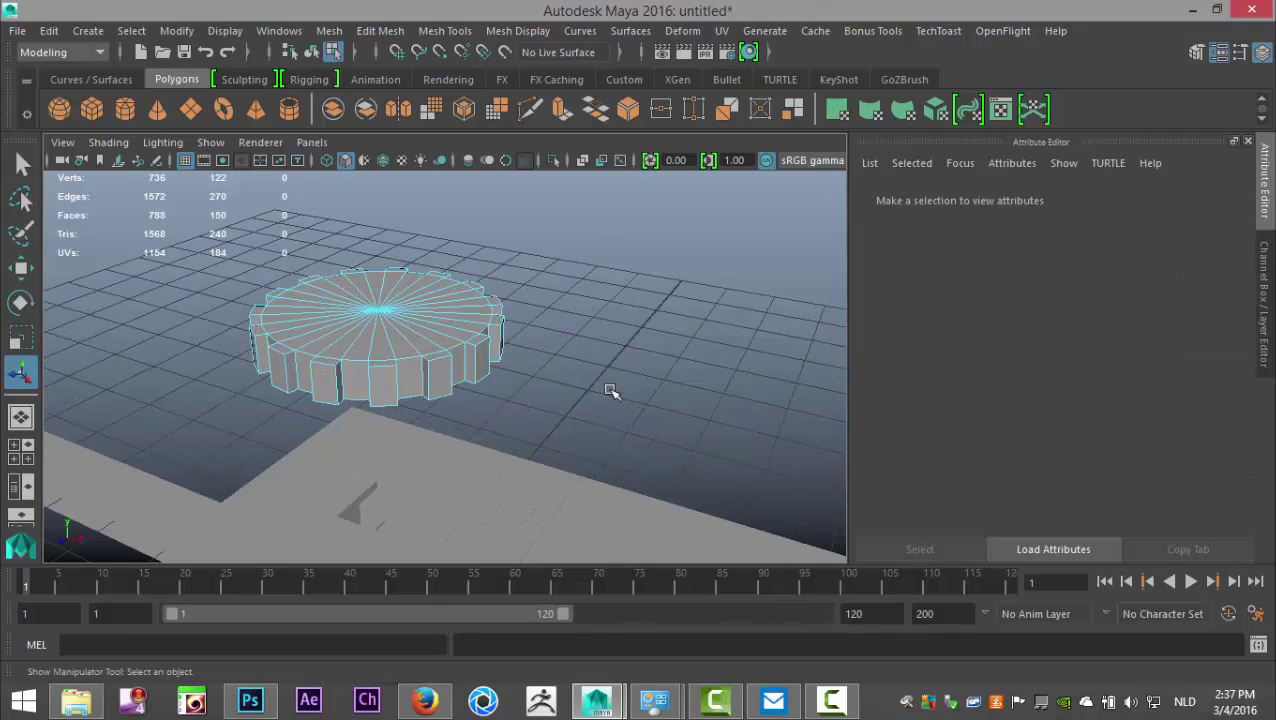
pyautogui.keyDown('alt'); pyautogui.moveTo(611, 391); pyautogui.dragTo(648, 386); pyautogui.keyUp('alt')
pyautogui.keyDown('alt'); pyautogui.moveTo(607, 398); pyautogui.dragTo(668, 462, button='middle'); pyautogui.keyUp('alt')
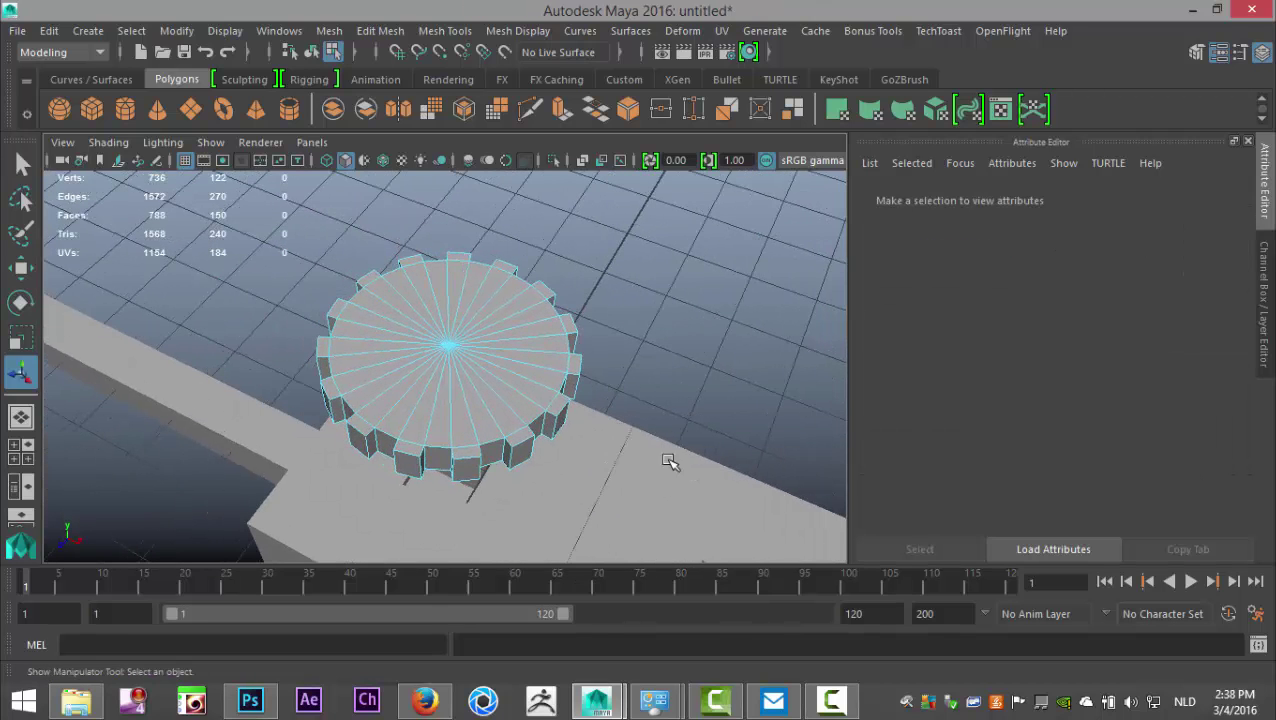
pyautogui.click(427, 397)
pyautogui.moveTo(400, 413)
pyautogui.mouseDown()
pyautogui.moveTo(360, 362)
pyautogui.moveTo(370, 322)
pyautogui.moveTo(434, 272)
pyautogui.moveTo(507, 279)
pyautogui.moveTo(514, 288)
pyautogui.moveTo(490, 284)
pyautogui.moveTo(552, 332)
pyautogui.moveTo(545, 378)
pyautogui.moveTo(528, 422)
pyautogui.moveTo(476, 430)
pyautogui.moveTo(561, 444)
pyautogui.mouseUp()
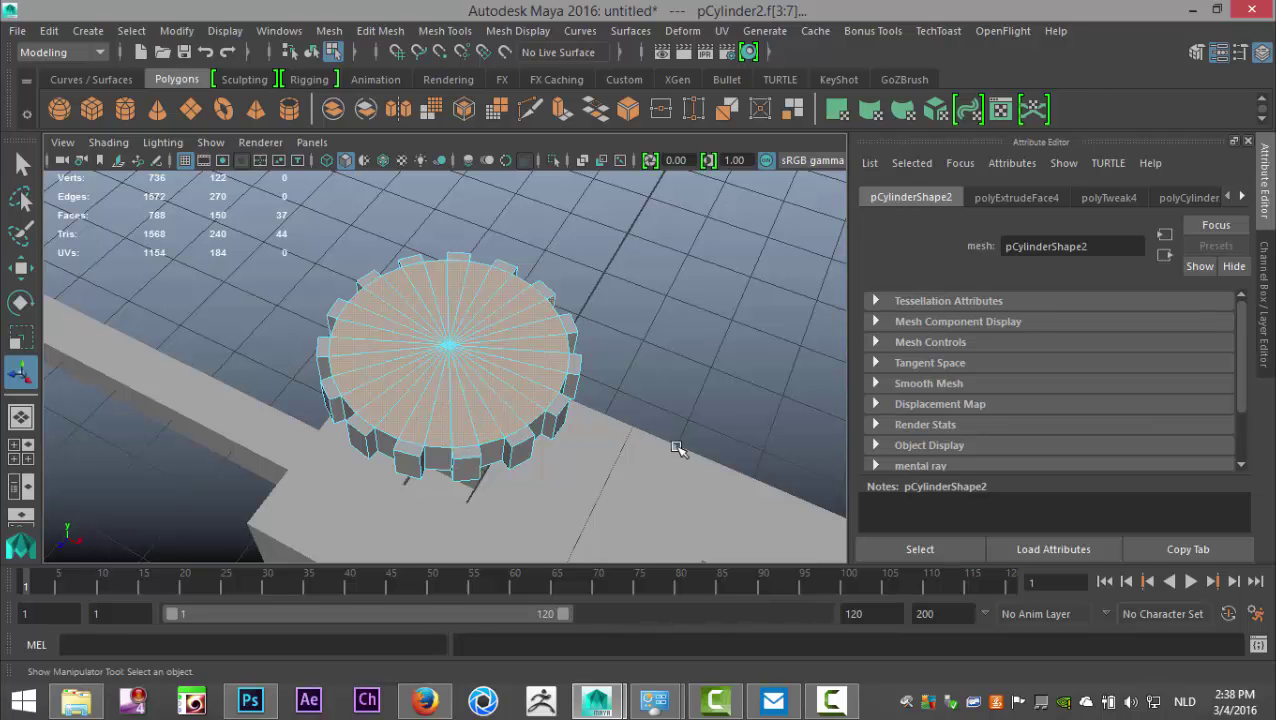
# Step: Deselect the stray tooth and underside faces in wireframe, keeping only the gear's 30 top cap faces selected
pyautogui.press('4')
pyautogui.keyDown('alt'); pyautogui.moveTo(672, 457); pyautogui.dragTo(570, 484); pyautogui.keyUp('alt')
pyautogui.keyDown('ctrl'); pyautogui.click(563, 470); pyautogui.keyUp('ctrl')
pyautogui.keyDown('alt'); pyautogui.moveTo(723, 480); pyautogui.dragTo(530, 308); pyautogui.keyUp('alt')
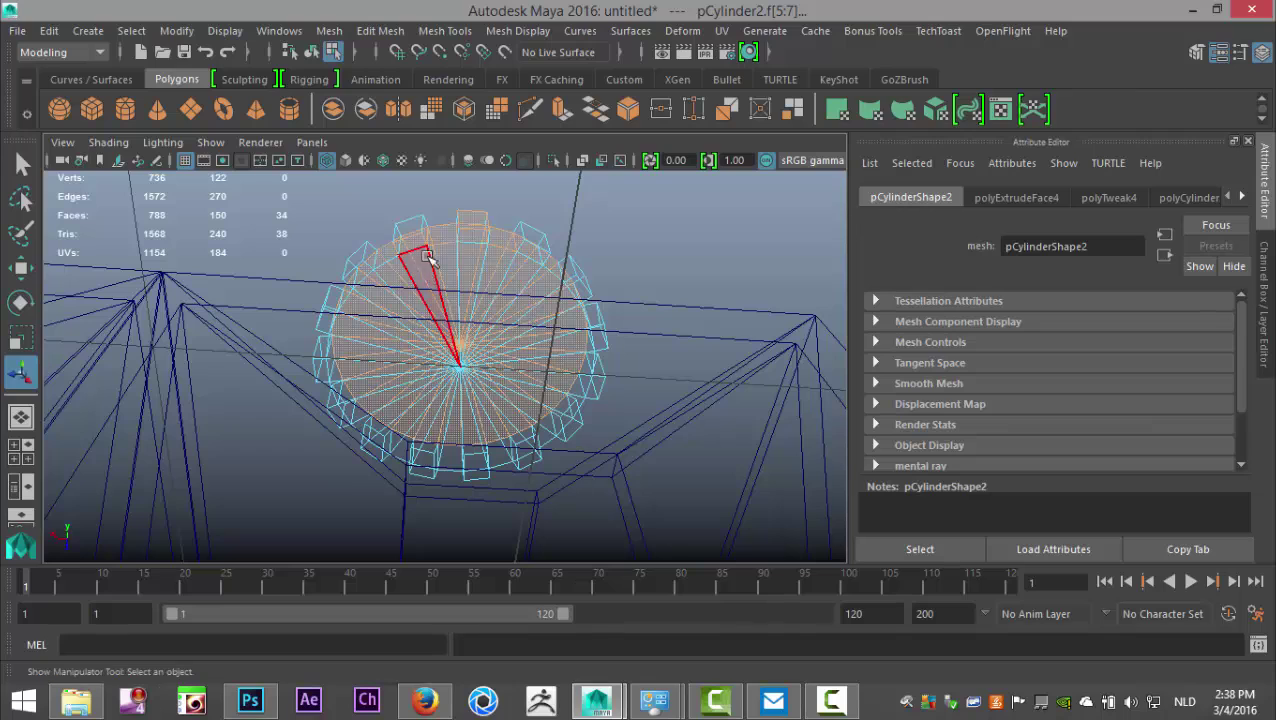
pyautogui.keyDown('ctrl'); pyautogui.click(467, 217); pyautogui.keyUp('ctrl')
pyautogui.keyDown('alt'); pyautogui.moveTo(519, 328); pyautogui.dragTo(443, 465); pyautogui.keyUp('alt')
pyautogui.keyDown('ctrl'); pyautogui.click(385, 500); pyautogui.keyUp('ctrl')
pyautogui.keyDown('ctrl'); pyautogui.click(428, 513); pyautogui.keyUp('ctrl')
pyautogui.keyDown('alt'); pyautogui.moveTo(267, 472); pyautogui.dragTo(591, 457); pyautogui.keyUp('alt')
pyautogui.press('5')
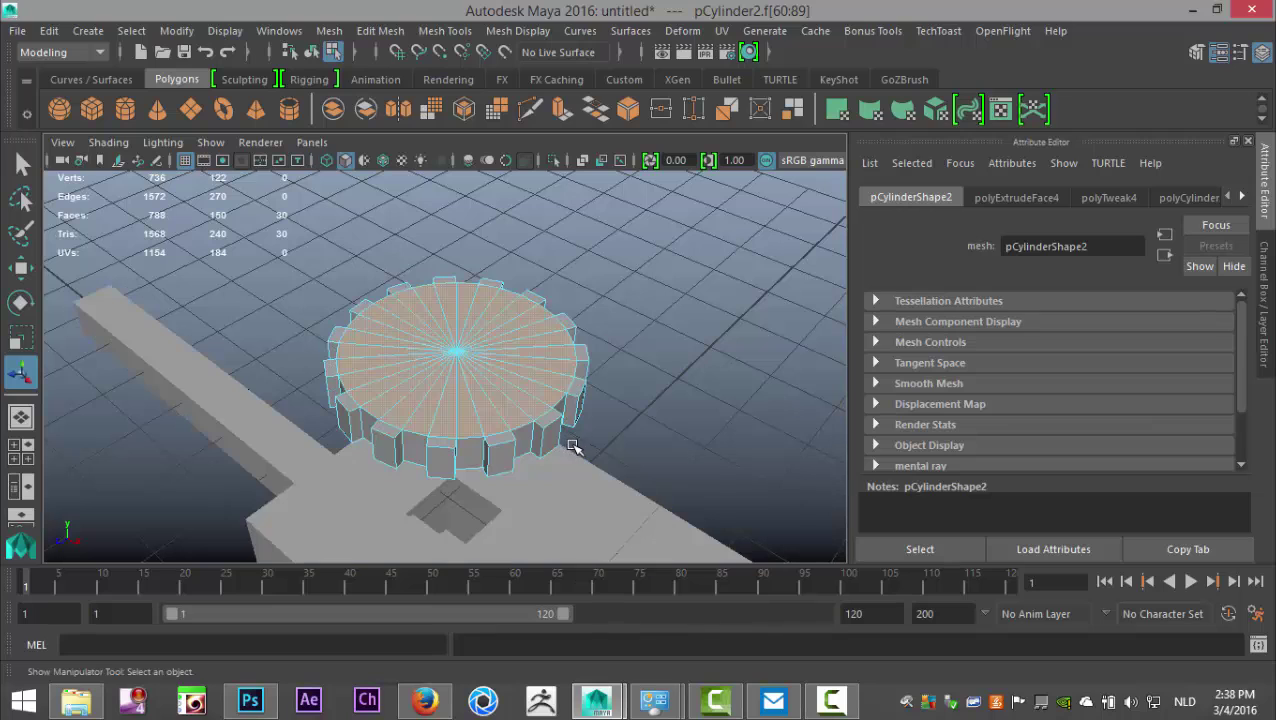
# Step: Extrude the selected cap faces and scale them uniformly inward into a small central circle
pyautogui.click(380, 31)
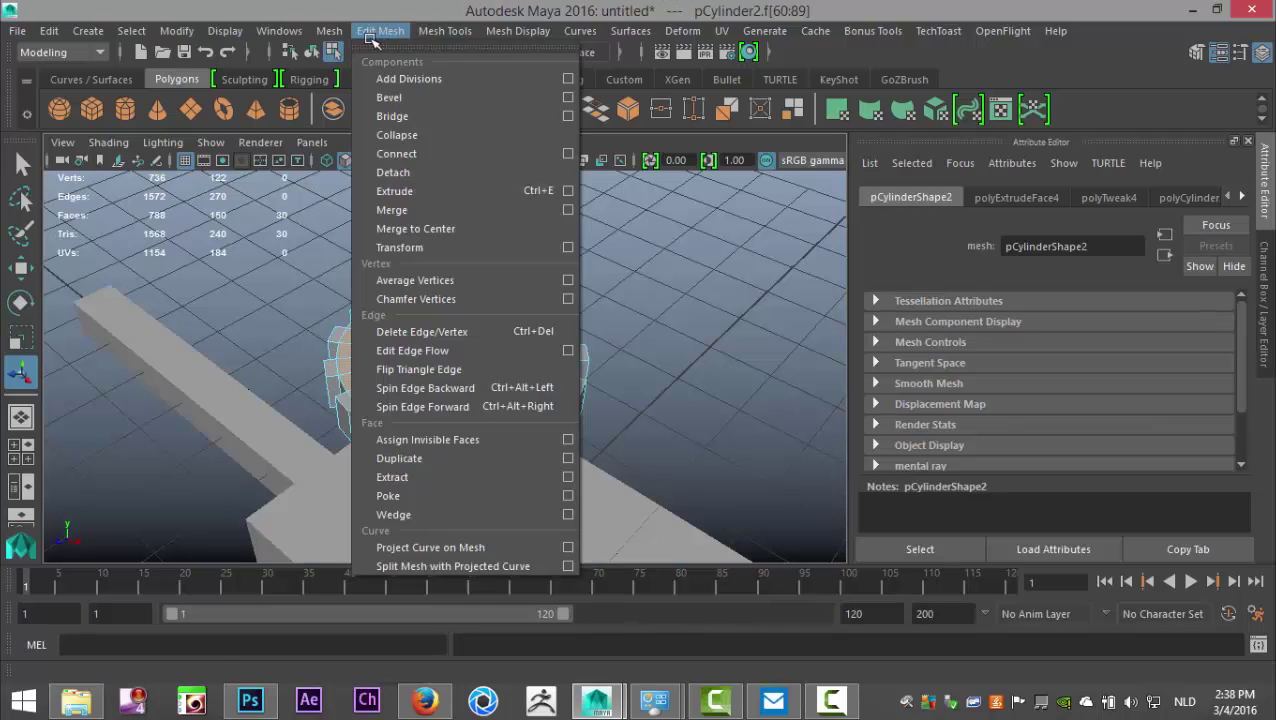
pyautogui.click(440, 192)
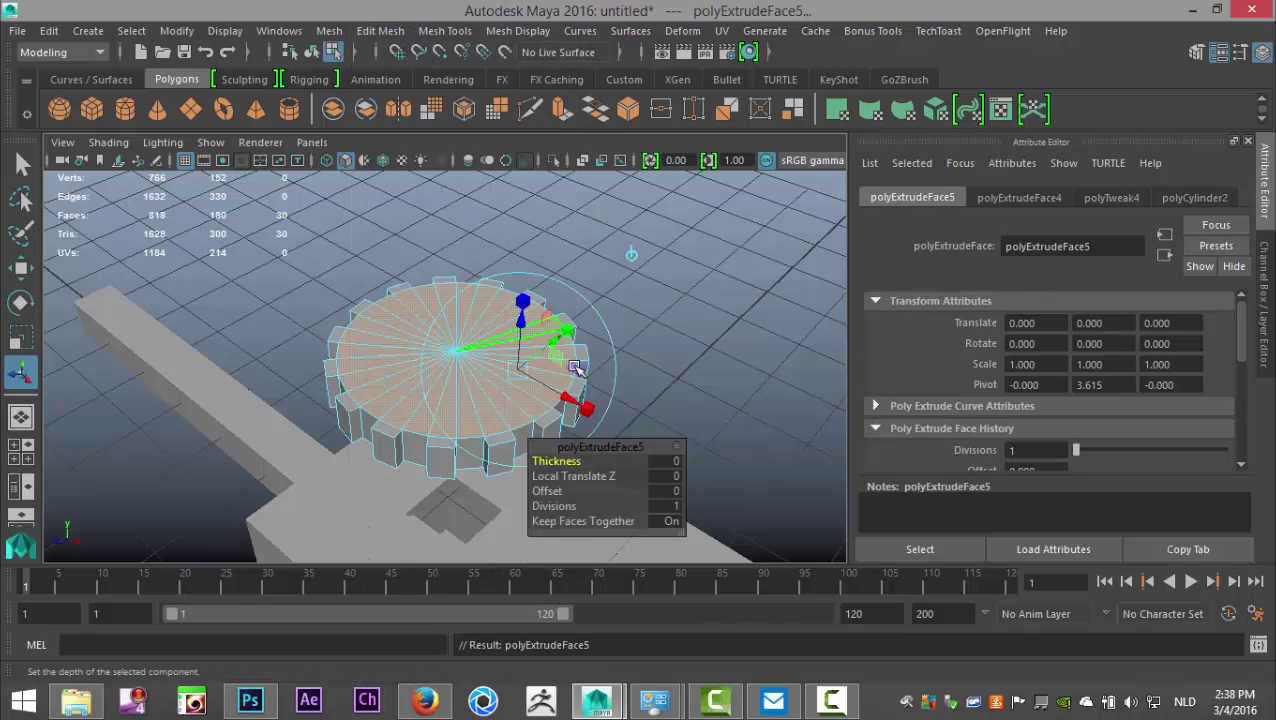
pyautogui.press('r')
pyautogui.moveTo(456, 352); pyautogui.dragTo(333, 351)
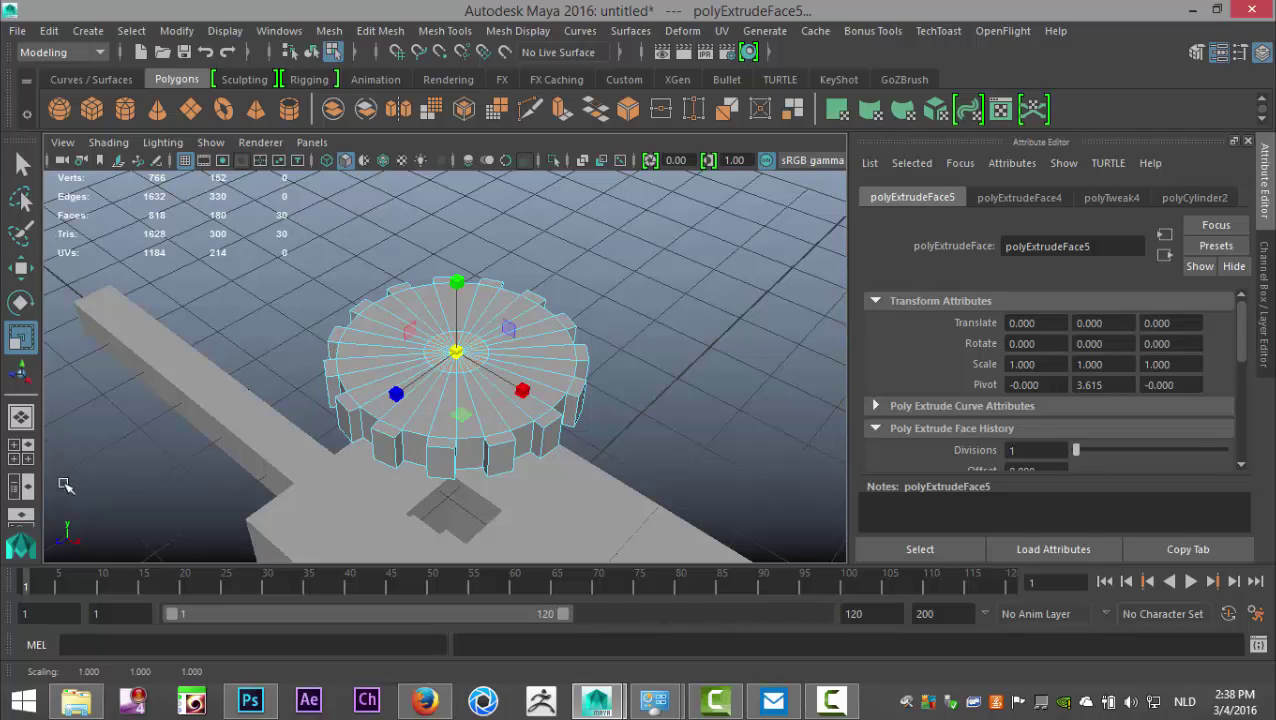
# Step: Fine-tune the scale of the central circle in the top view to fit inside the cube's square hole
pyautogui.click(20, 451)
pyautogui.press('space')
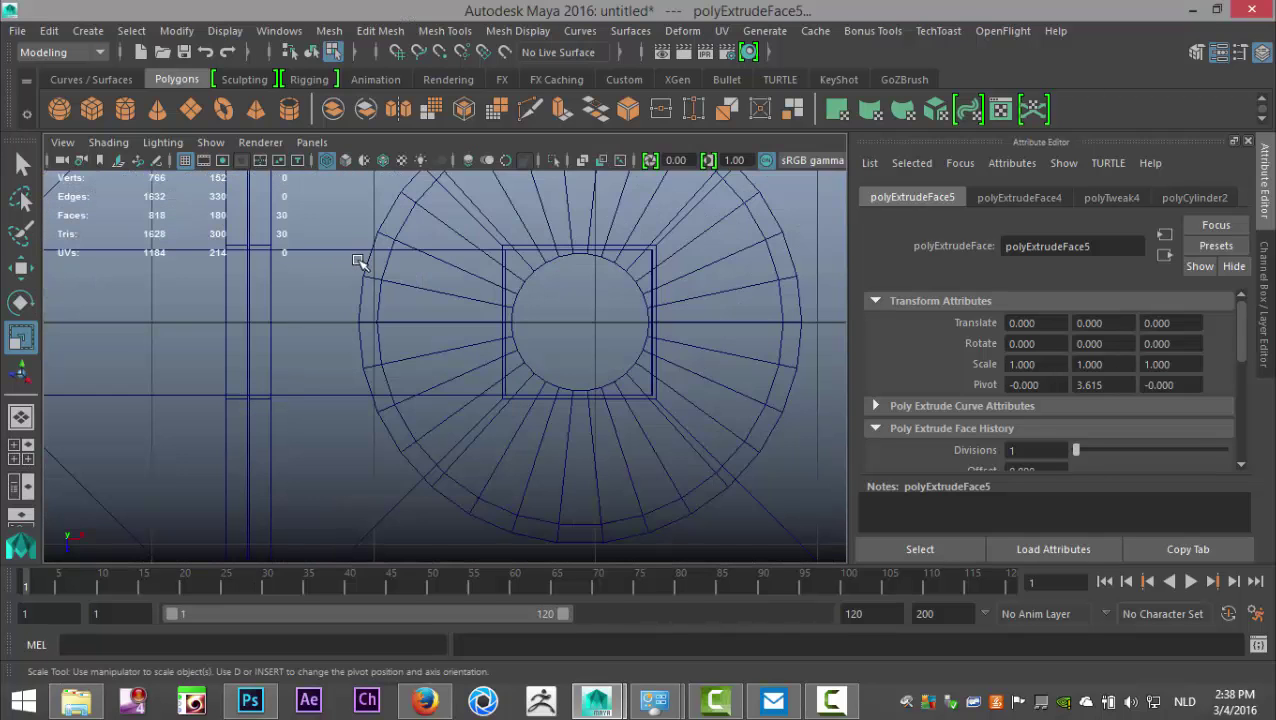
pyautogui.press('f')
pyautogui.scroll(-10, 501, 487)
pyautogui.scroll(2, 502, 487)
pyautogui.scroll(5, 502, 487)
pyautogui.moveTo(462, 380)
pyautogui.mouseDown()
pyautogui.moveTo(450, 367)
pyautogui.moveTo(463, 370)
pyautogui.mouseUp()
pyautogui.click(30, 456)
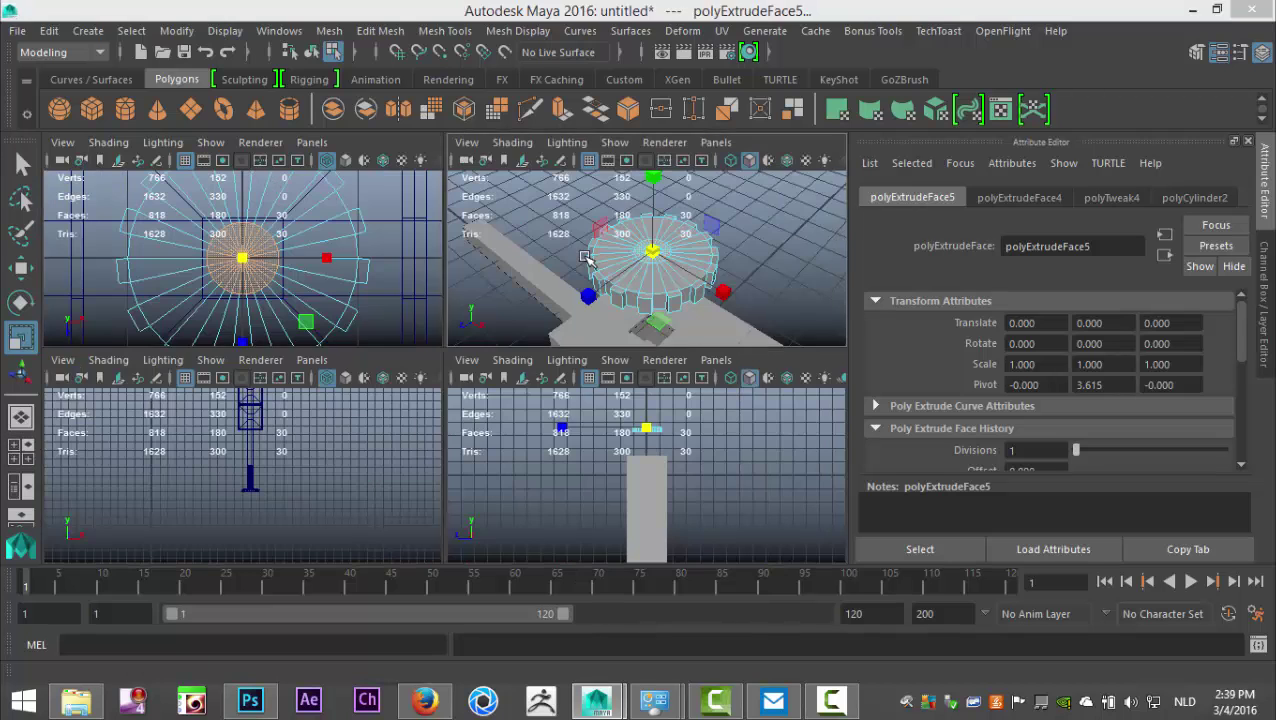
# Step: Extrude the central circle faces again and pull them up along Y to form a shaft
pyautogui.press('space')
pyautogui.hotkey('ctrl', 'e')
pyautogui.press('w')
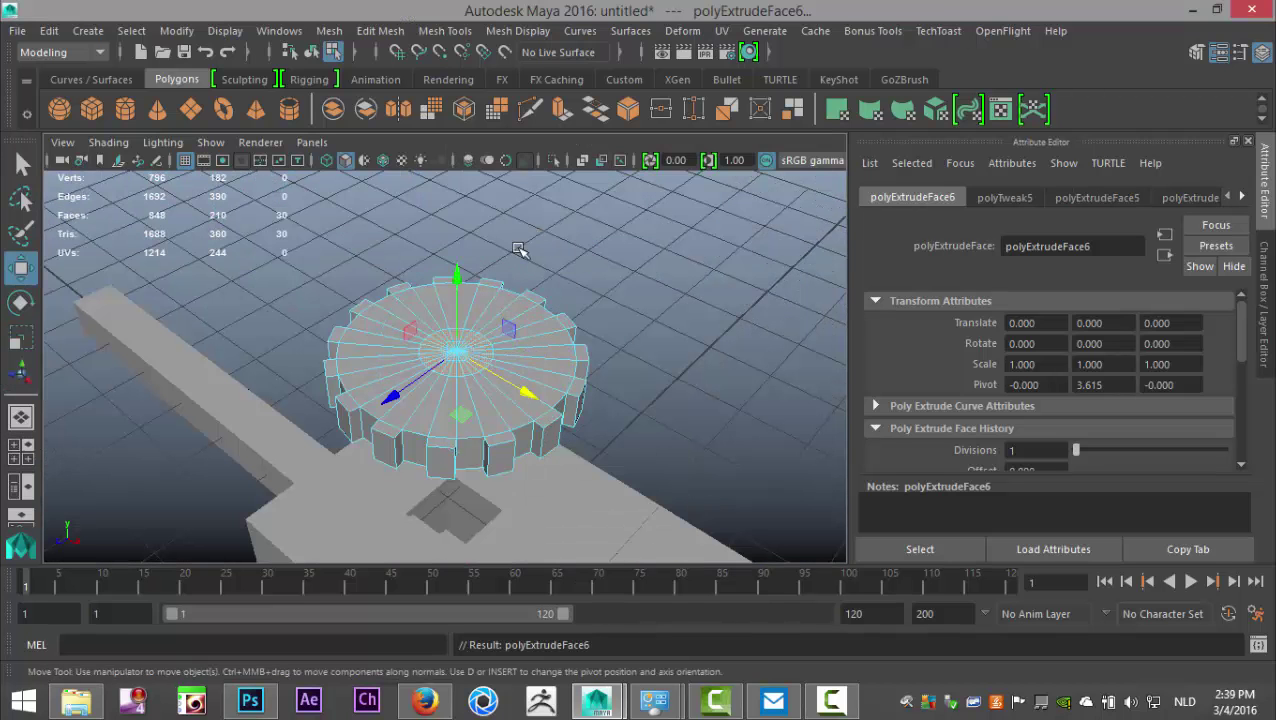
pyautogui.moveTo(456, 272); pyautogui.dragTo(444, 137)
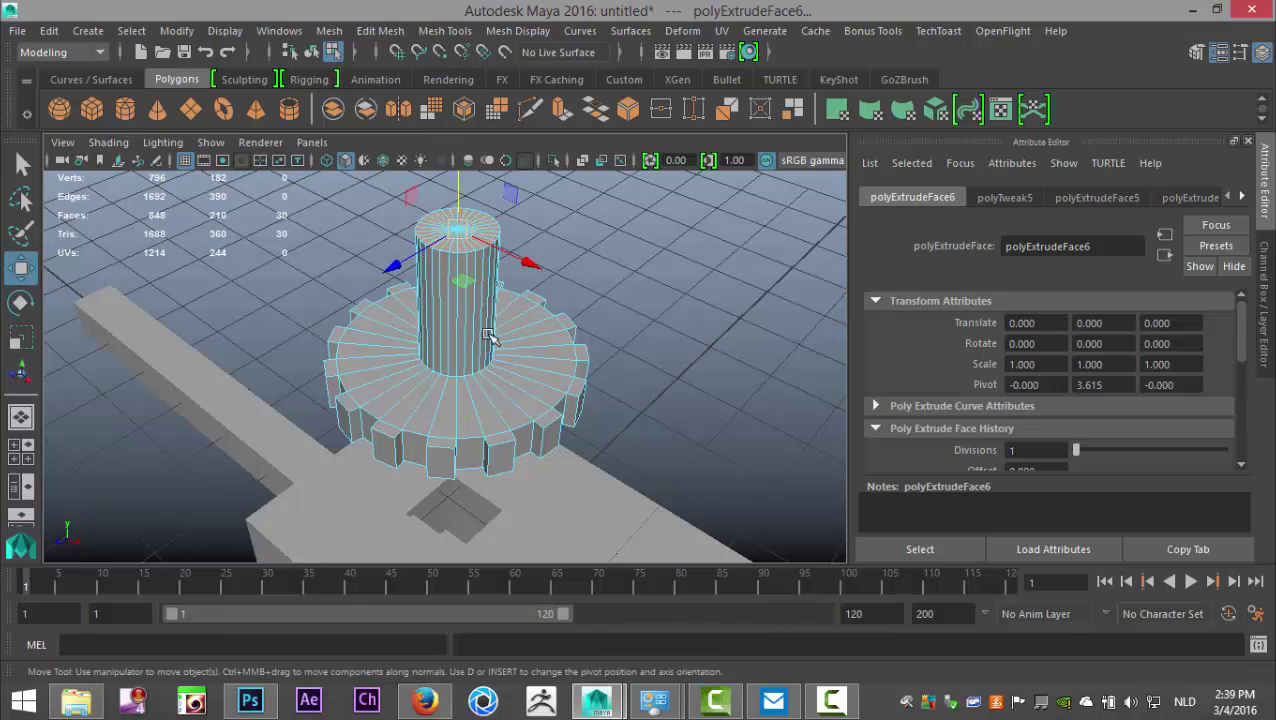
# Step: Select the whole gear object and rotate it 180 degrees about Z so the shaft points down
pyautogui.rightClick(527, 392)
pyautogui.moveTo(527, 390); pyautogui.dragTo(617, 137, button='right')
pyautogui.click(521, 390)
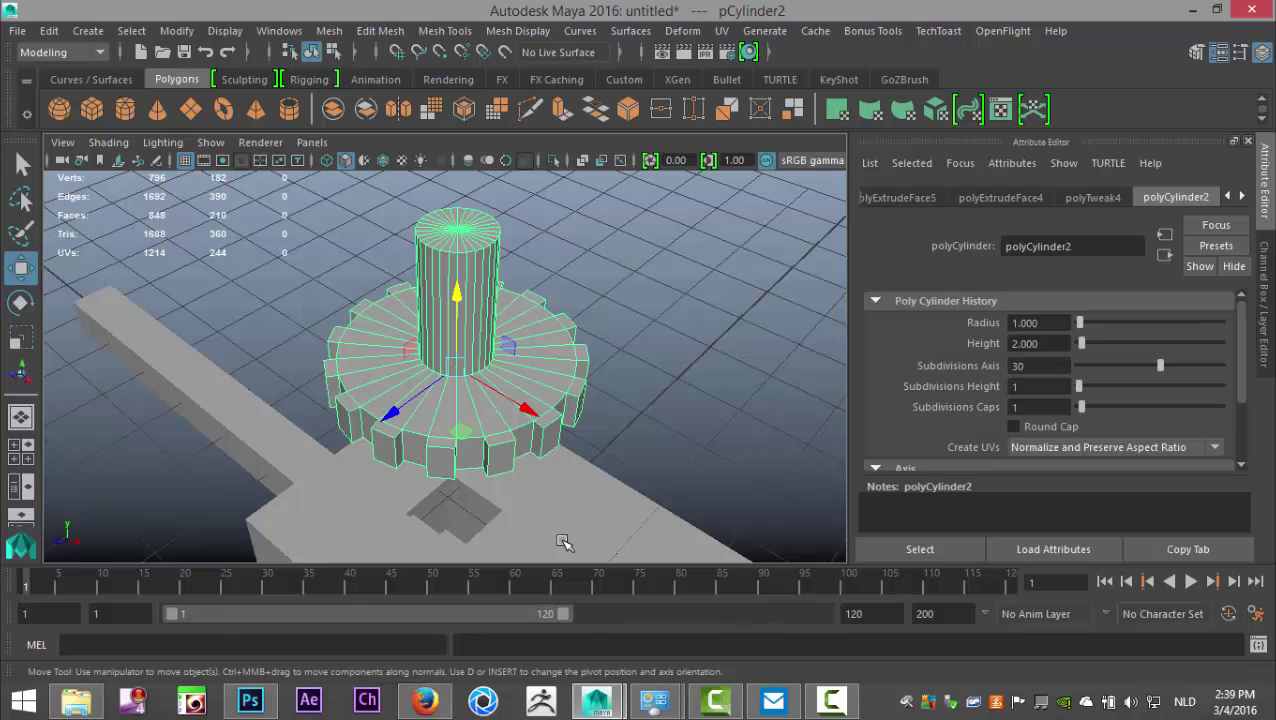
pyautogui.press('e')
pyautogui.moveTo(484, 312); pyautogui.dragTo(490, 360)
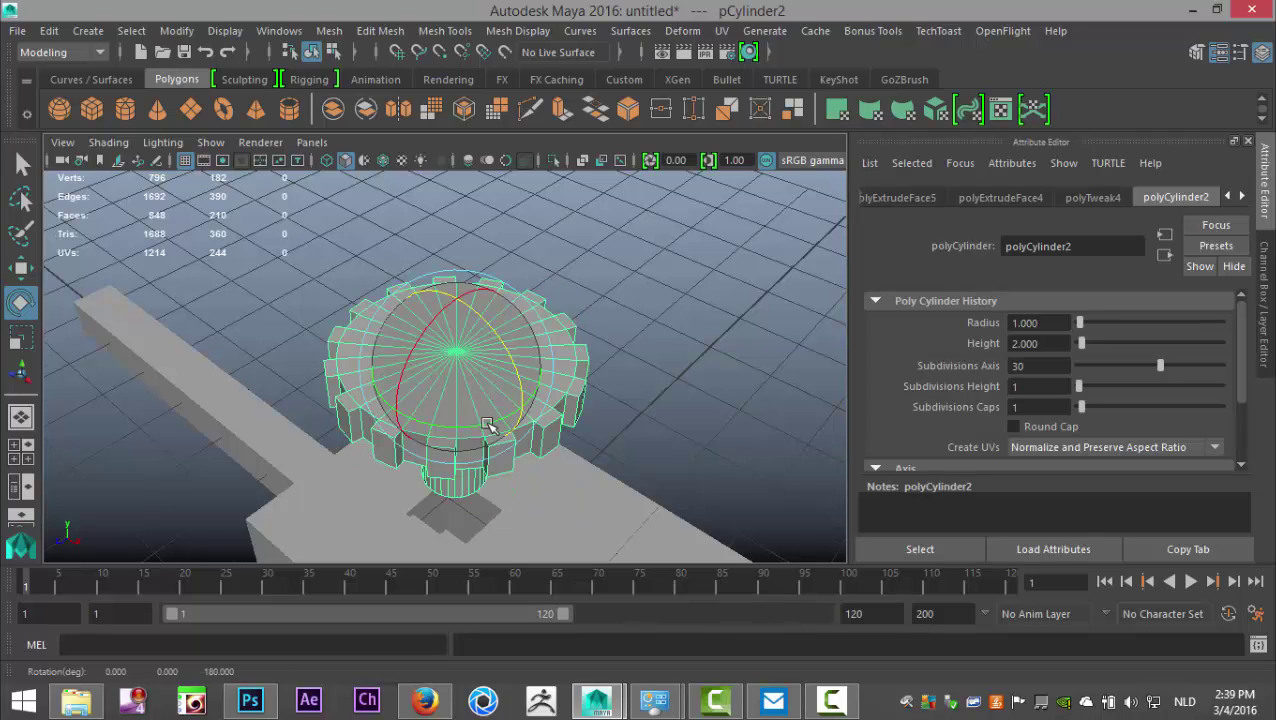
# Step: Lower the gear along Y so its shaft sinks into the square hole of the cube below
pyautogui.scroll(-4, 484, 448)
pyautogui.press('w')
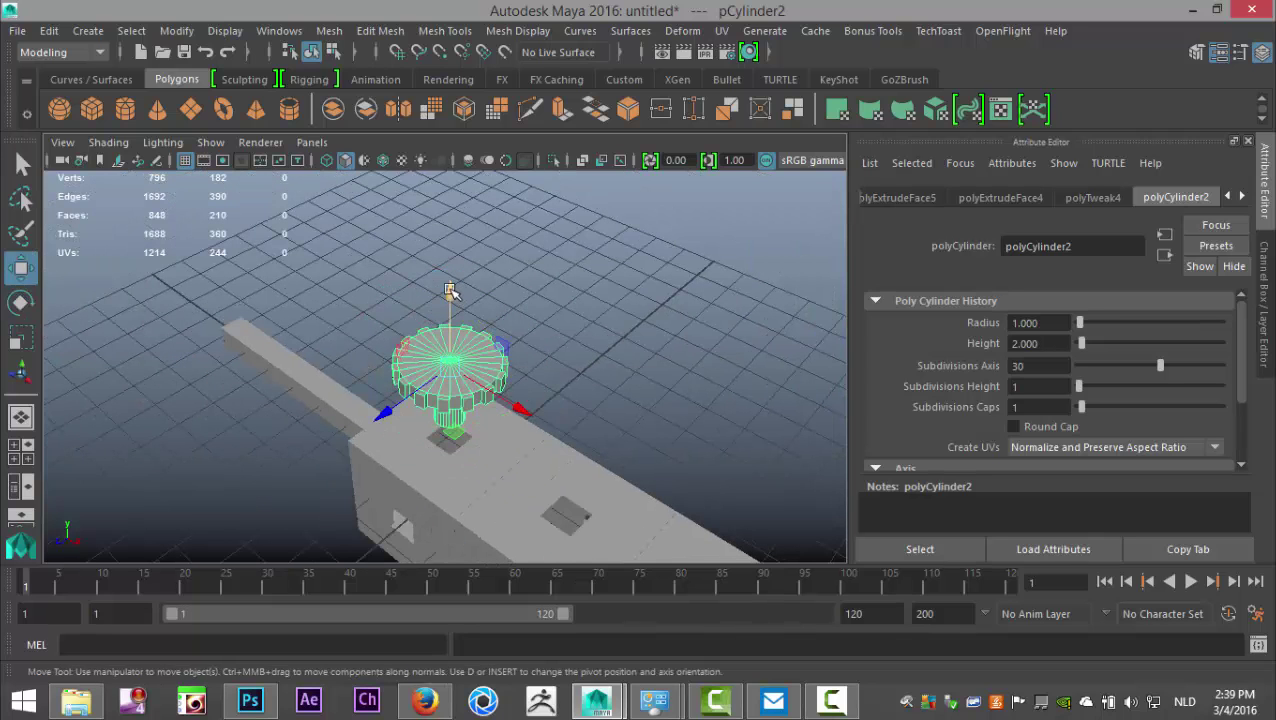
pyautogui.moveTo(450, 290); pyautogui.dragTo(452, 318)
# Step: Create a polygon cube, move it about 11.84 along X to the row's corner end and raise it to about 1.9 in Y
pyautogui.keyDown('alt'); pyautogui.moveTo(460, 430); pyautogui.dragTo(478, 264); pyautogui.keyUp('alt')
pyautogui.scroll(-10, 584, 346)
pyautogui.keyDown('alt'); pyautogui.moveTo(668, 488); pyautogui.dragTo(612, 518); pyautogui.keyUp('alt')
pyautogui.keyDown('alt'); pyautogui.moveTo(610, 516); pyautogui.dragTo(491, 411, button='middle'); pyautogui.keyUp('alt')
pyautogui.keyDown('alt'); pyautogui.moveTo(491, 411); pyautogui.dragTo(530, 474); pyautogui.keyUp('alt')
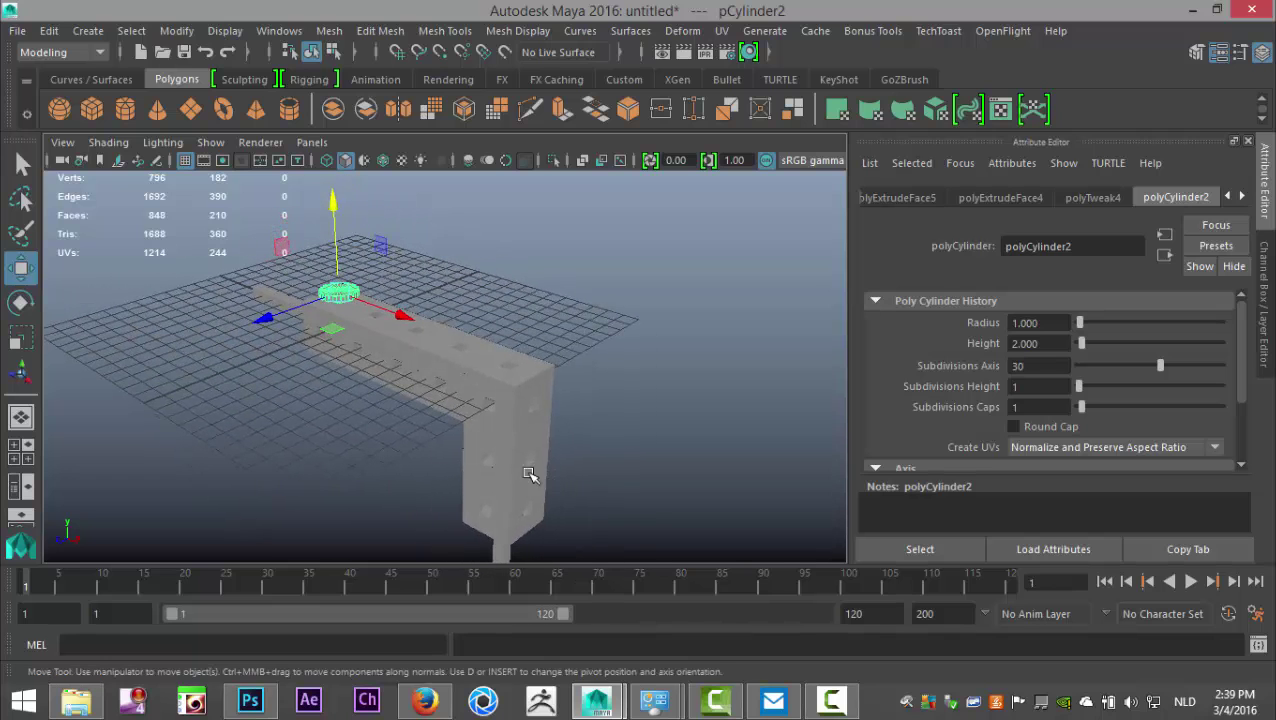
pyautogui.click(92, 110)
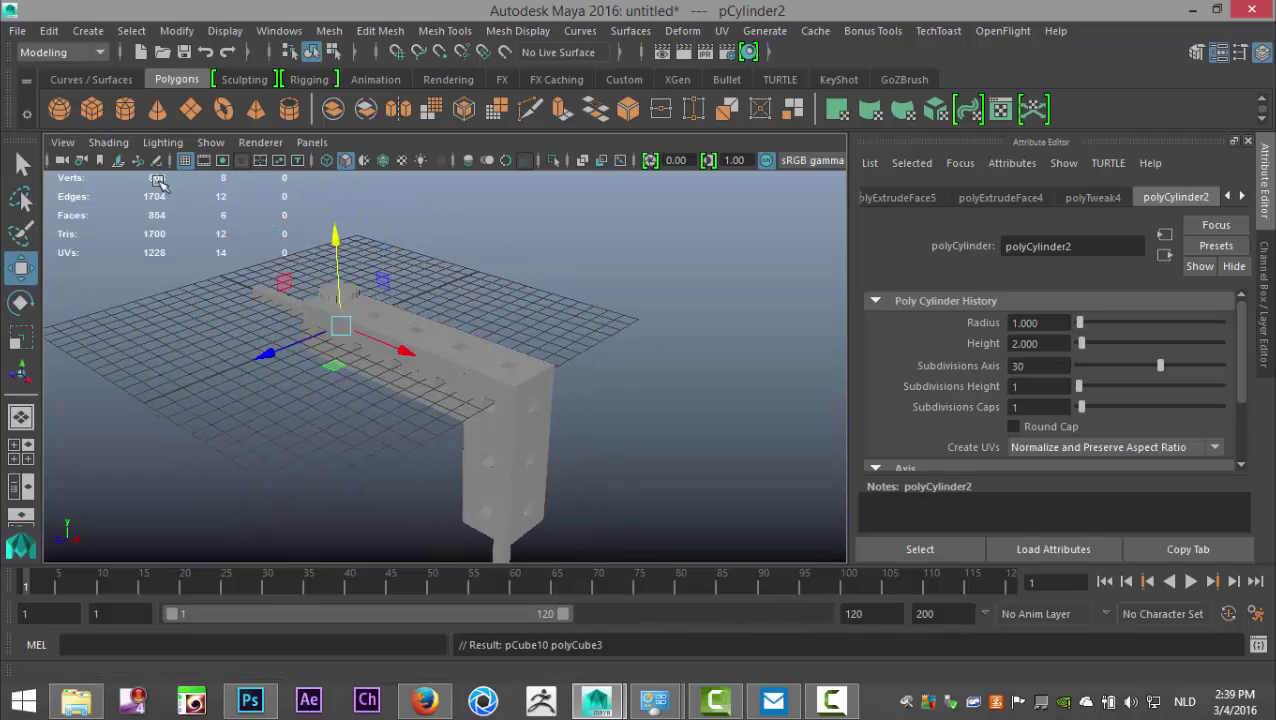
pyautogui.moveTo(405, 353); pyautogui.dragTo(575, 438)
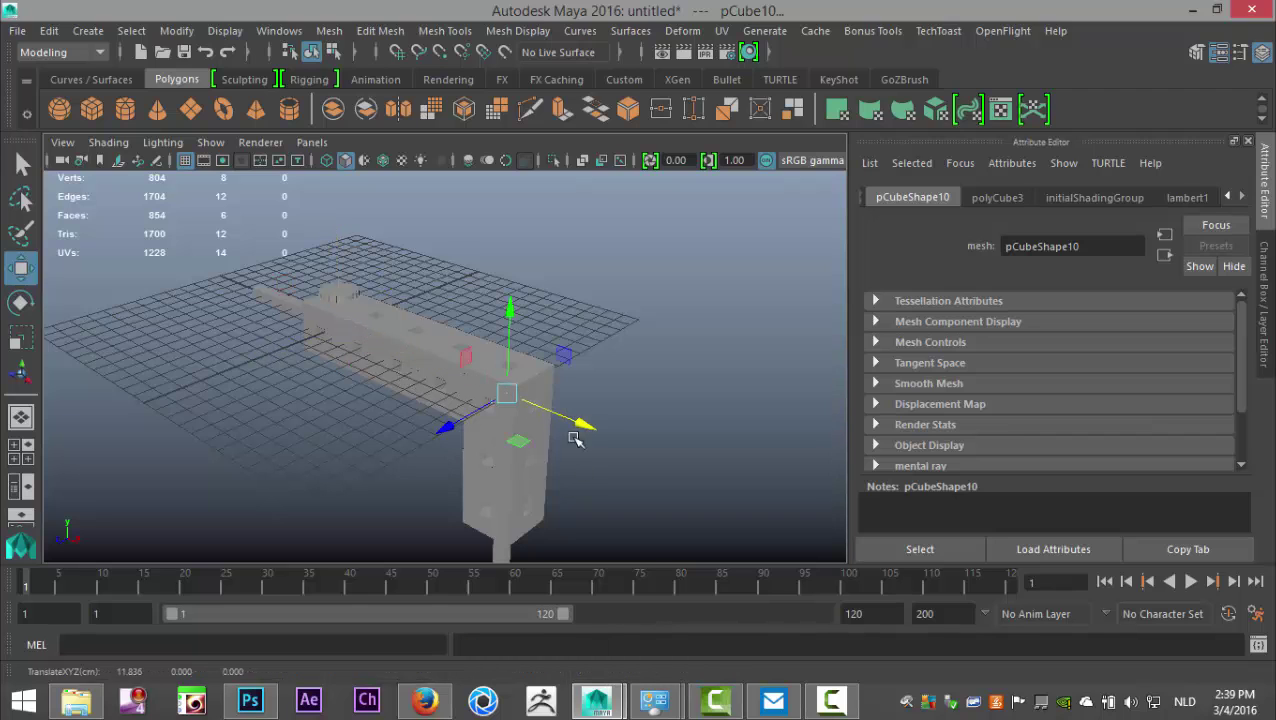
pyautogui.moveTo(512, 285); pyautogui.dragTo(513, 268)
pyautogui.press('f')
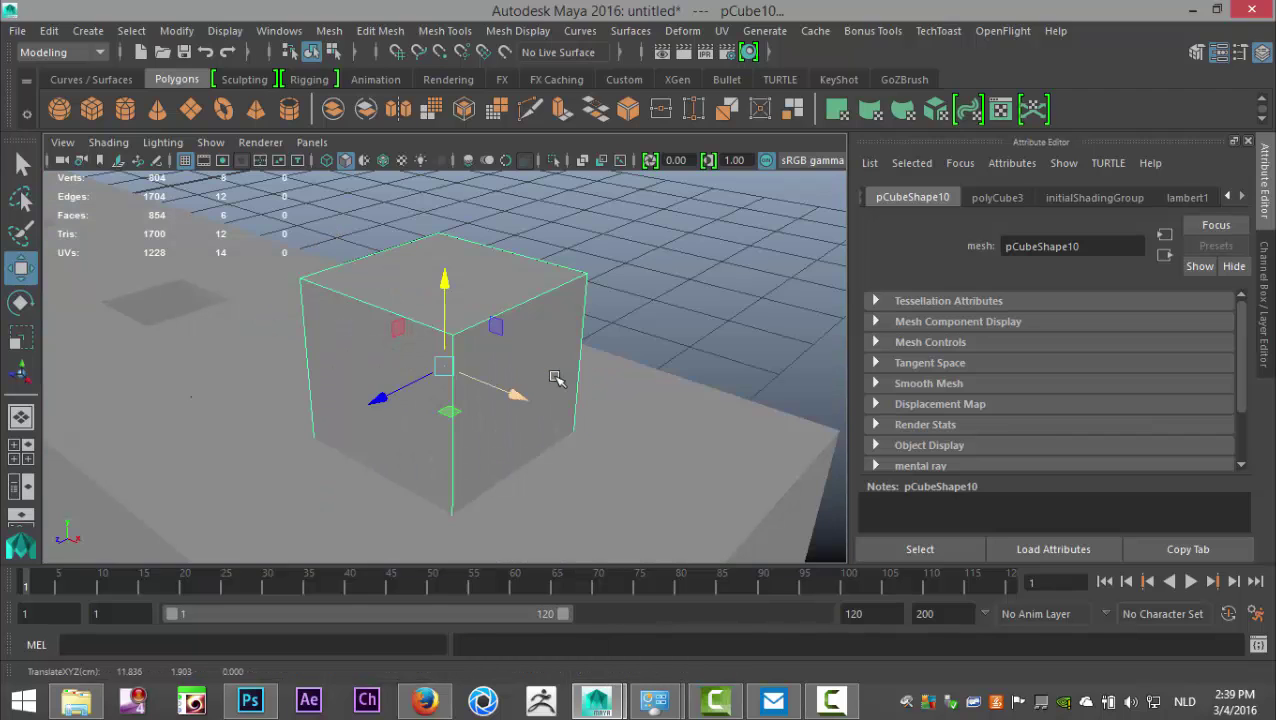
# Step: Raise the new cube to about 1.99 in Y in the side view so it rests on the row's top surface
pyautogui.click(27, 461)
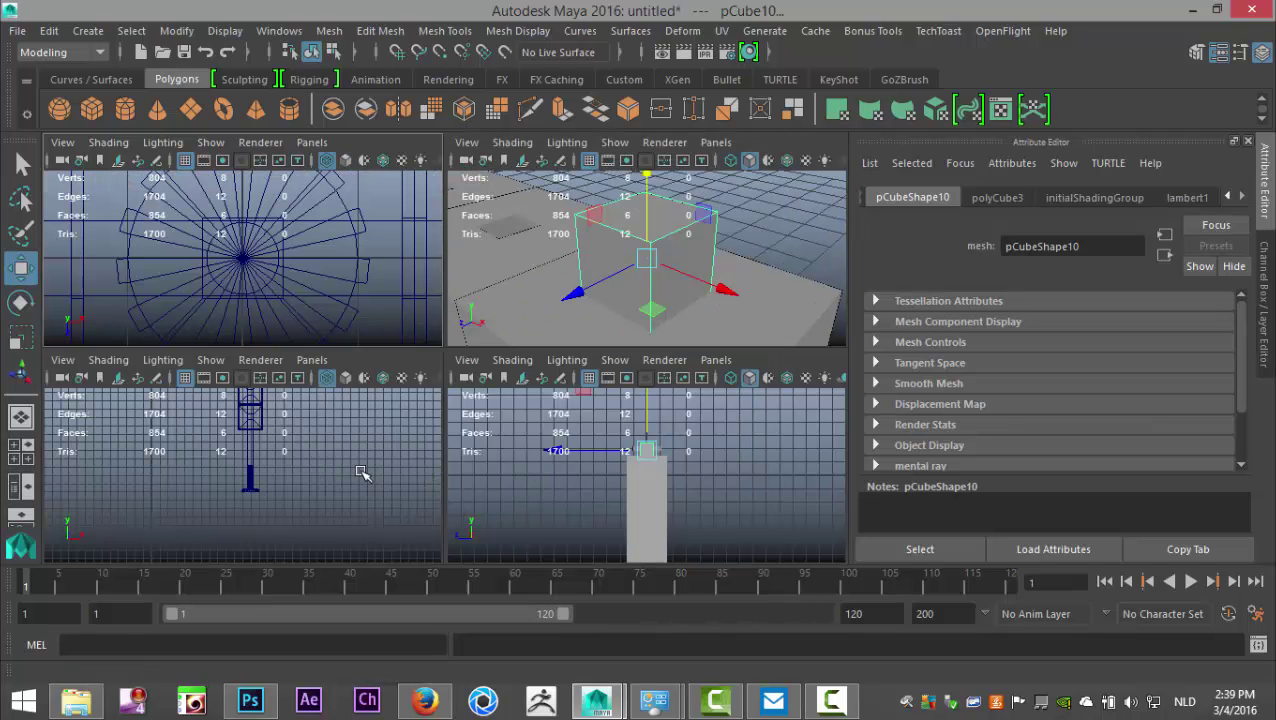
pyautogui.press('space')
pyautogui.press('f')
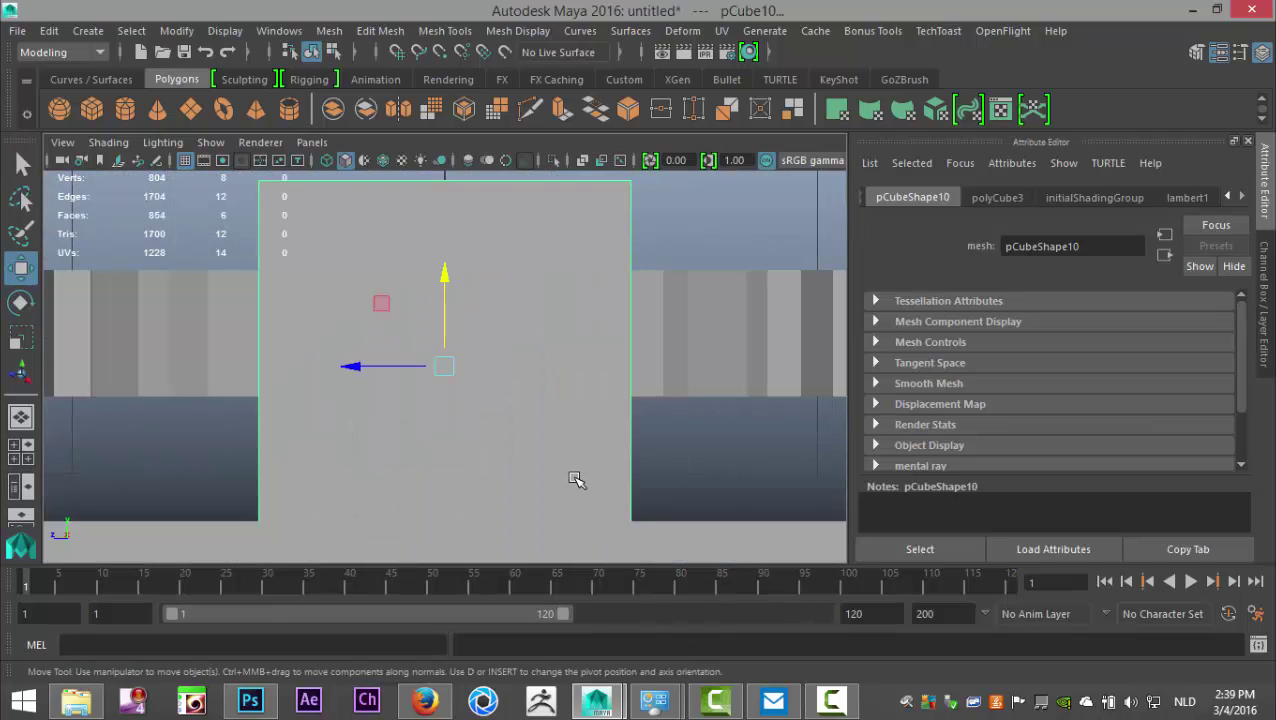
pyautogui.press('4')
pyautogui.scroll(-5, 474, 298)
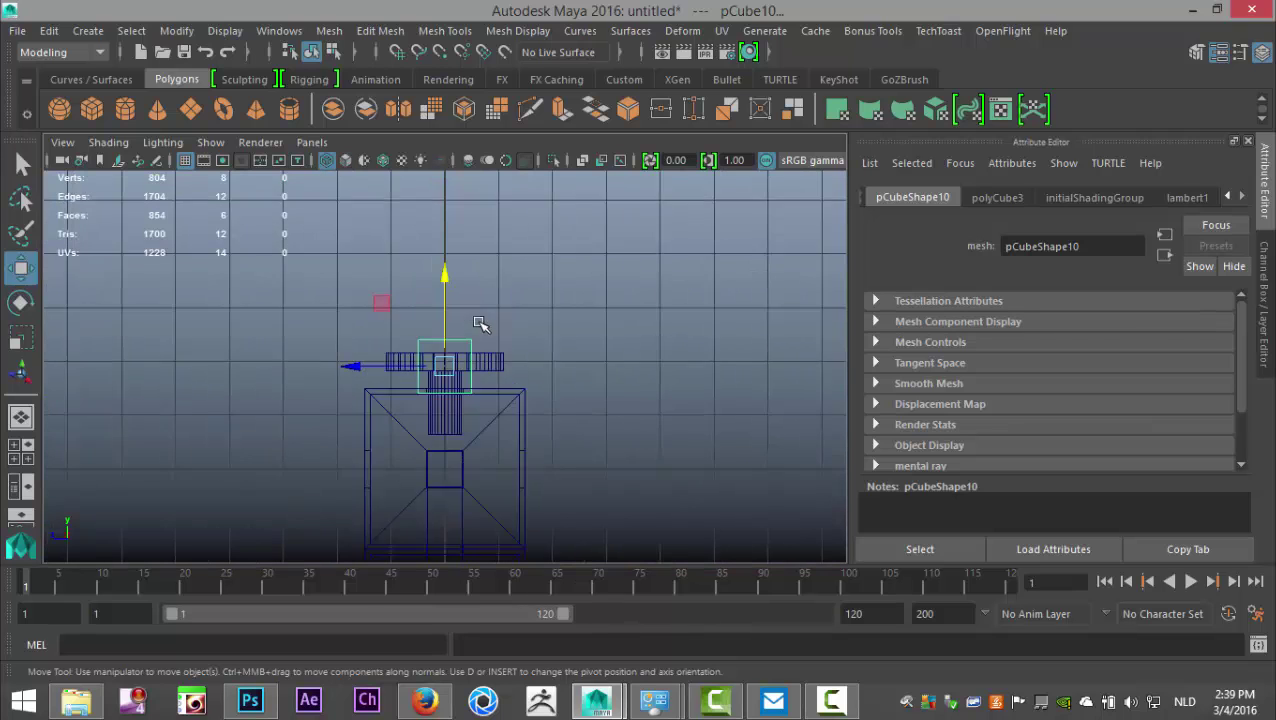
pyautogui.moveTo(451, 272); pyautogui.dragTo(451, 262)
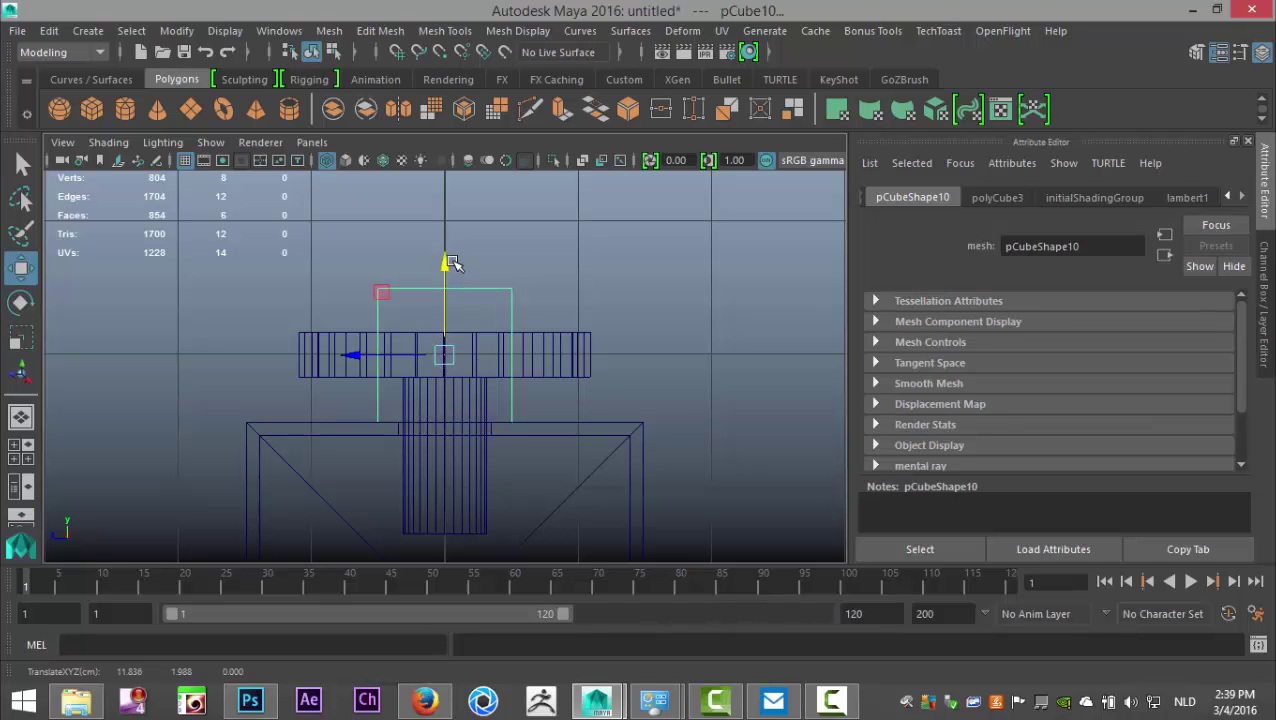
# Step: Extrude the new cube's side face that faces the gear by a Local Translate Z of about 1.5
pyautogui.click(20, 451)
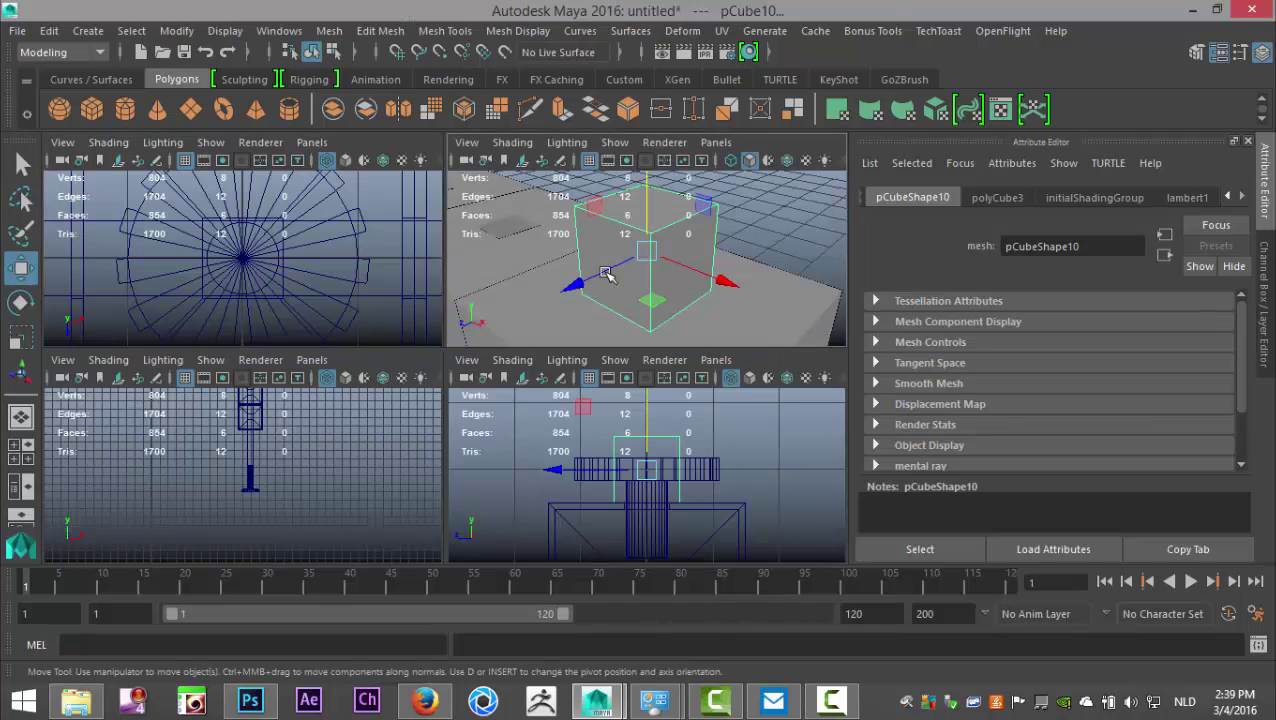
pyautogui.press('space')
pyautogui.keyDown('alt'); pyautogui.moveTo(468, 451); pyautogui.dragTo(502, 437); pyautogui.keyUp('alt')
pyautogui.moveTo(414, 377); pyautogui.dragTo(413, 214, button='right')
pyautogui.click(405, 361)
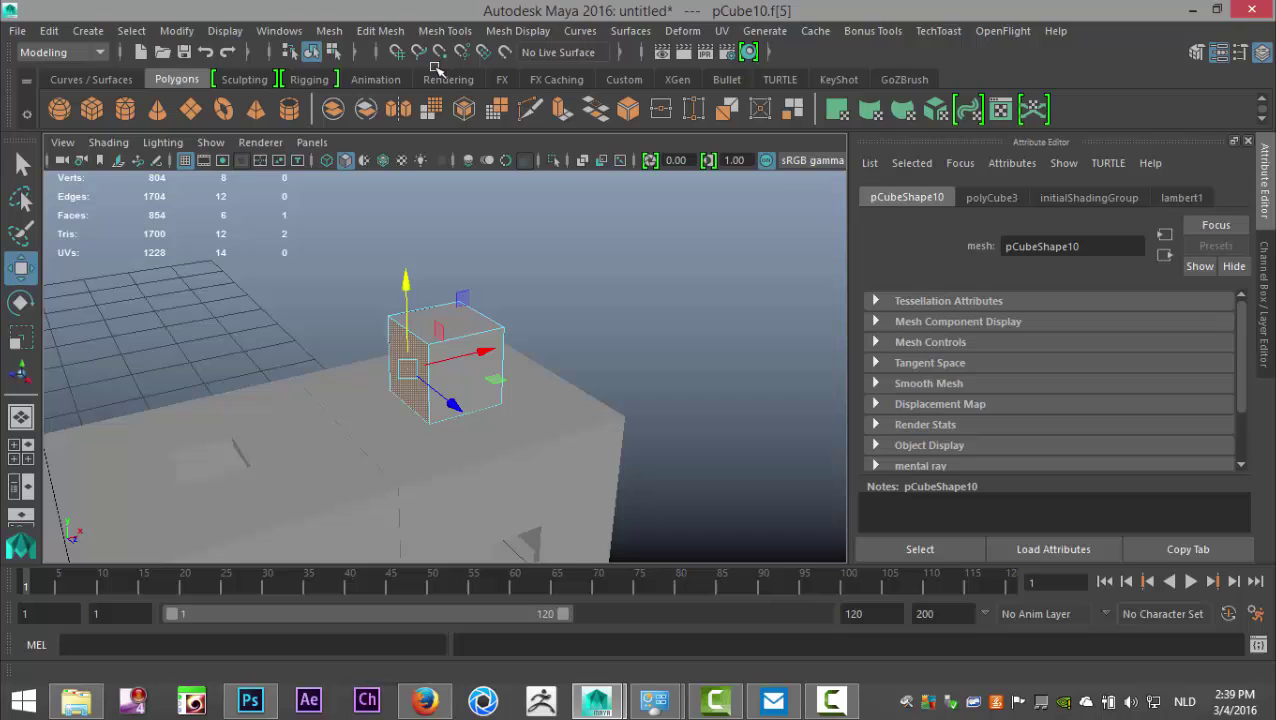
pyautogui.click(380, 30)
pyautogui.click(442, 191)
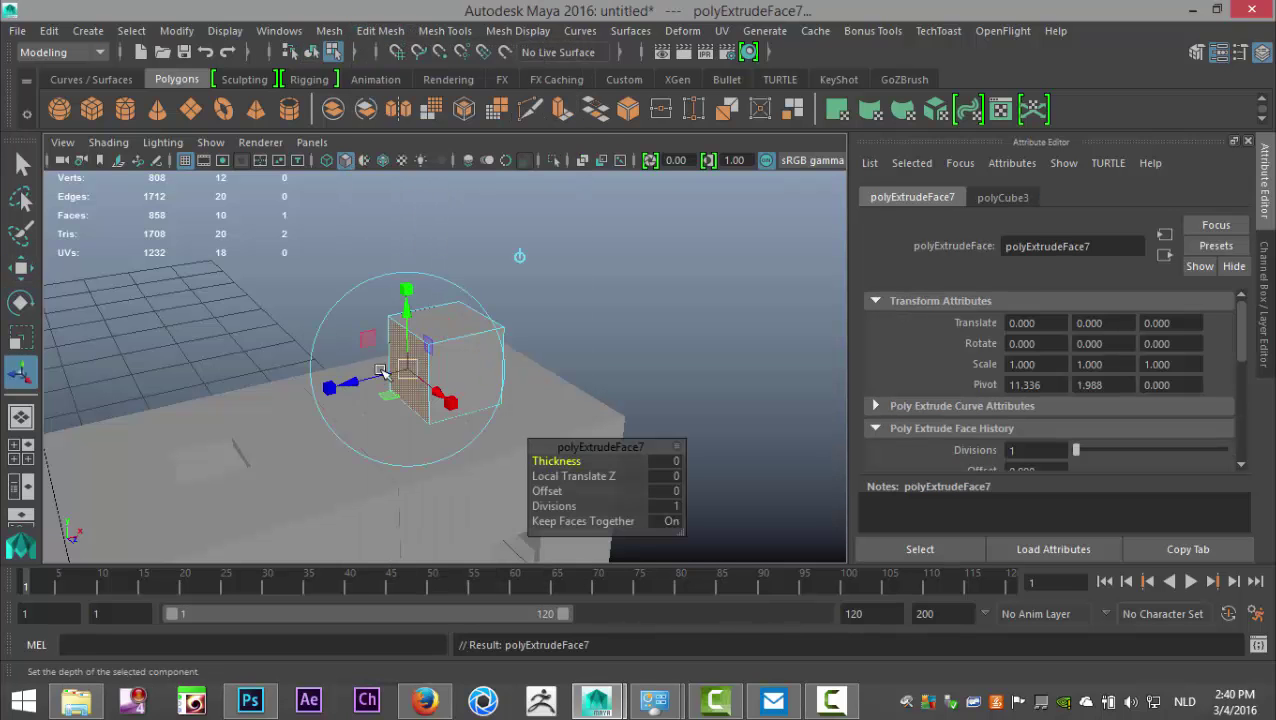
pyautogui.moveTo(340, 388); pyautogui.dragTo(229, 434)
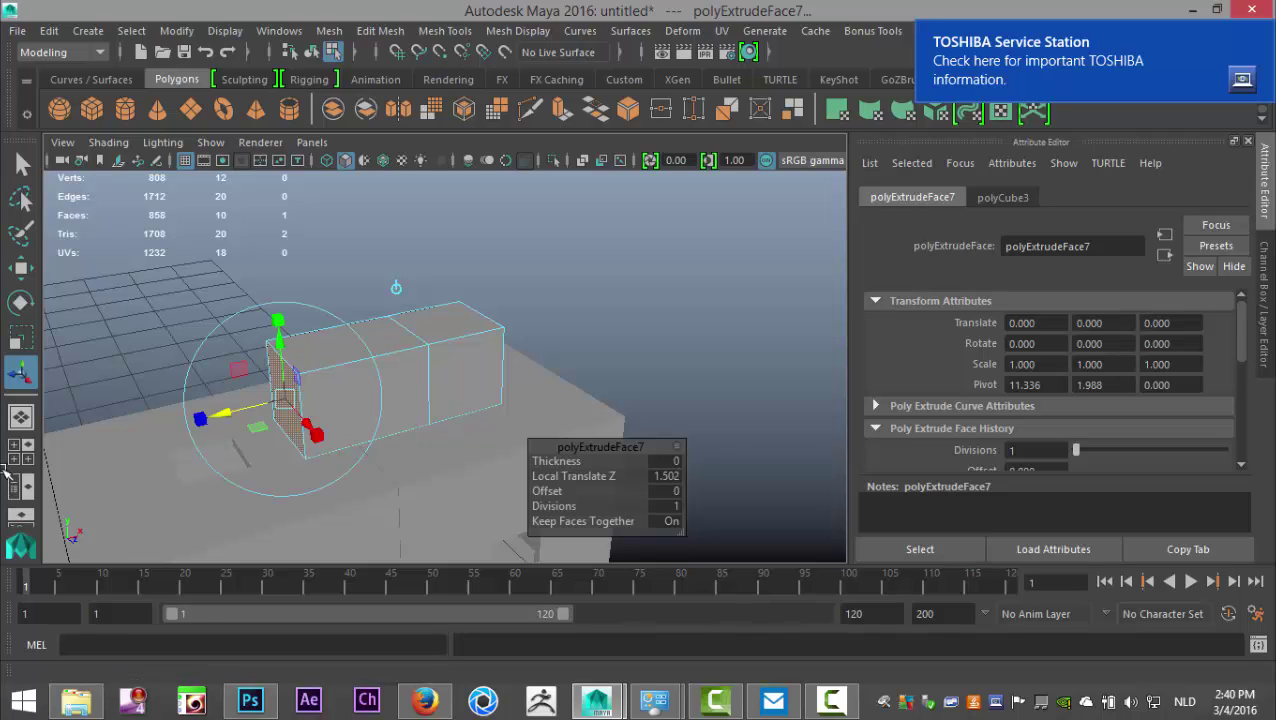
# Step: Select the top vertices at the extruded end in the front view and move them back along X to form a slope
pyautogui.click(20, 459)
pyautogui.press('space')
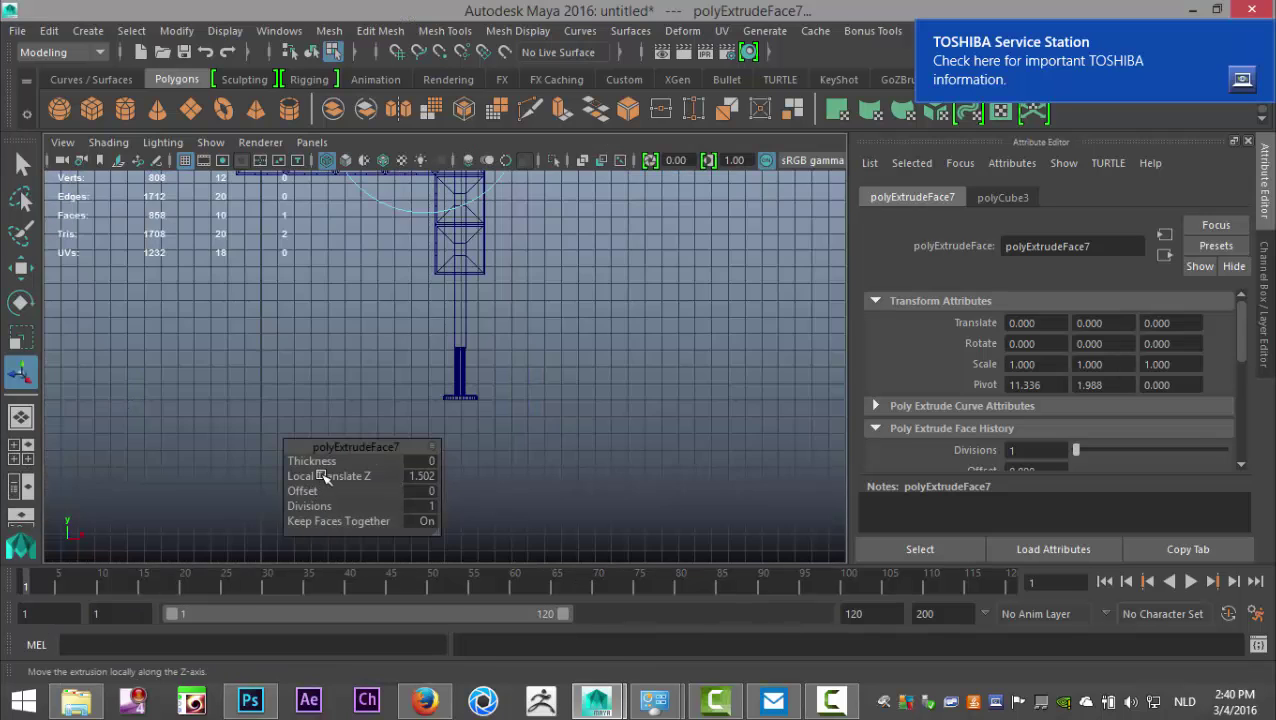
pyautogui.press('f')
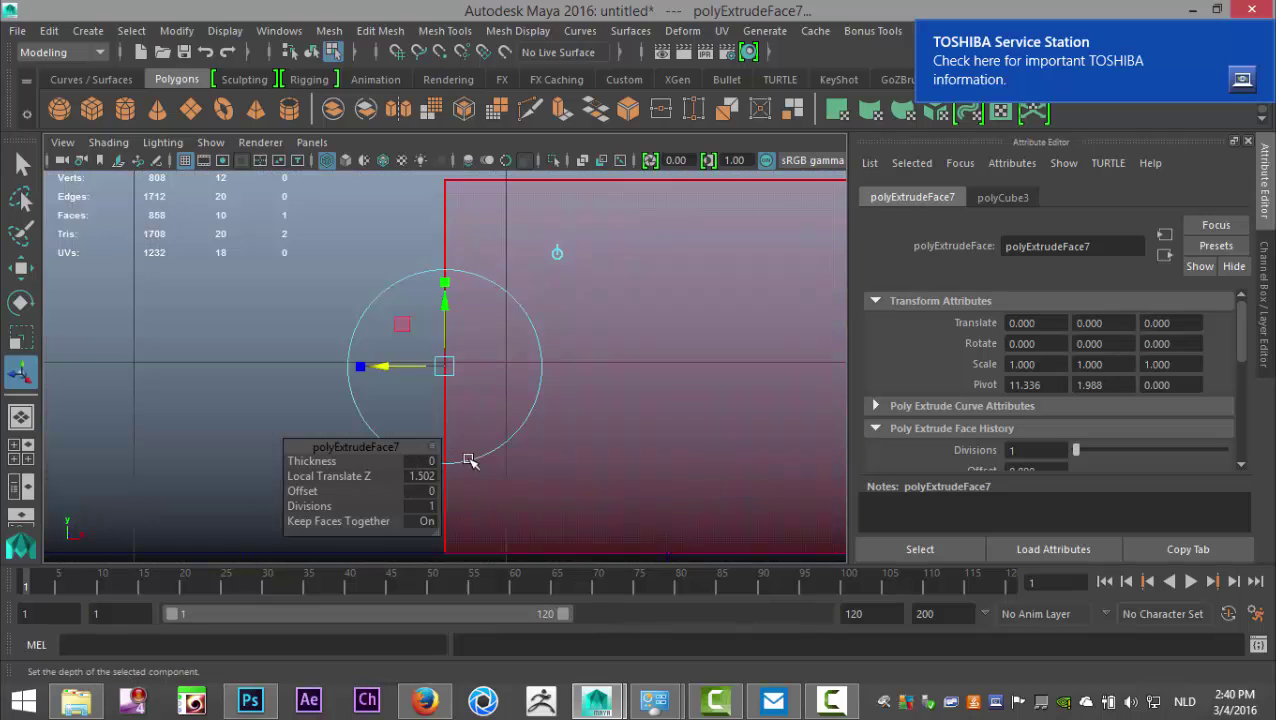
pyautogui.scroll(5, 484, 388)
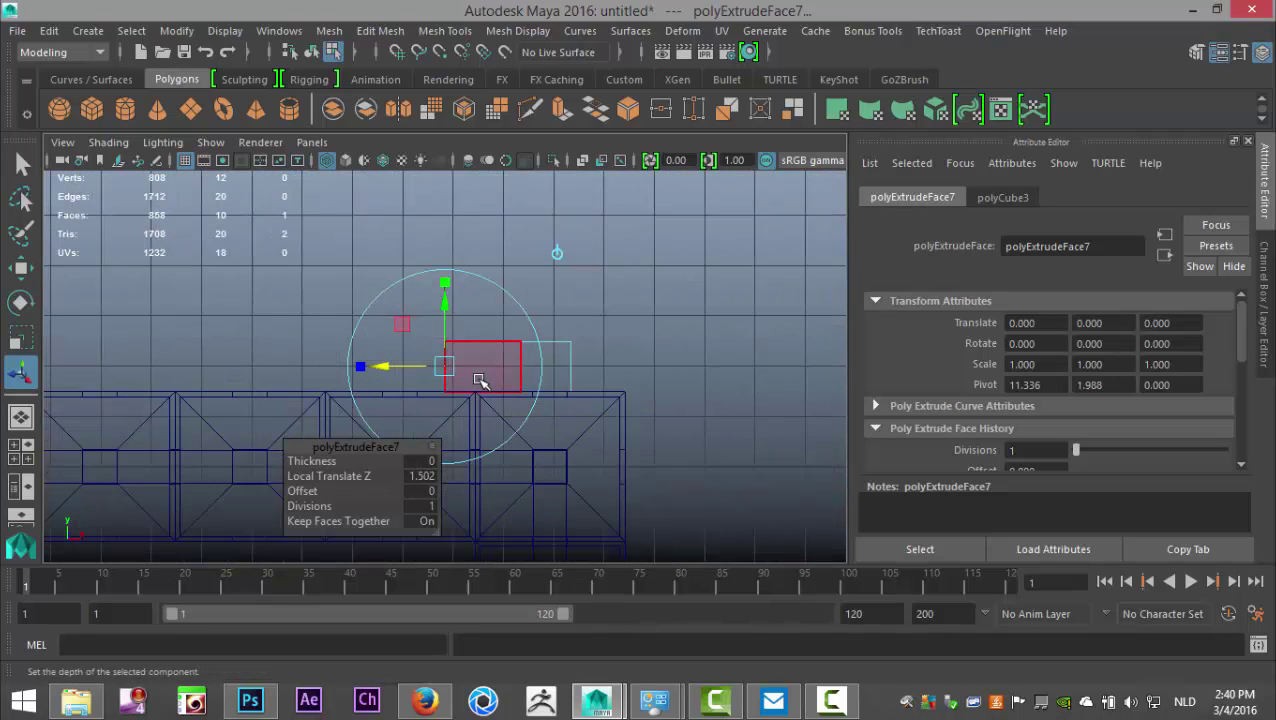
pyautogui.click(498, 259)
pyautogui.moveTo(452, 313); pyautogui.dragTo(422, 303, button='right')
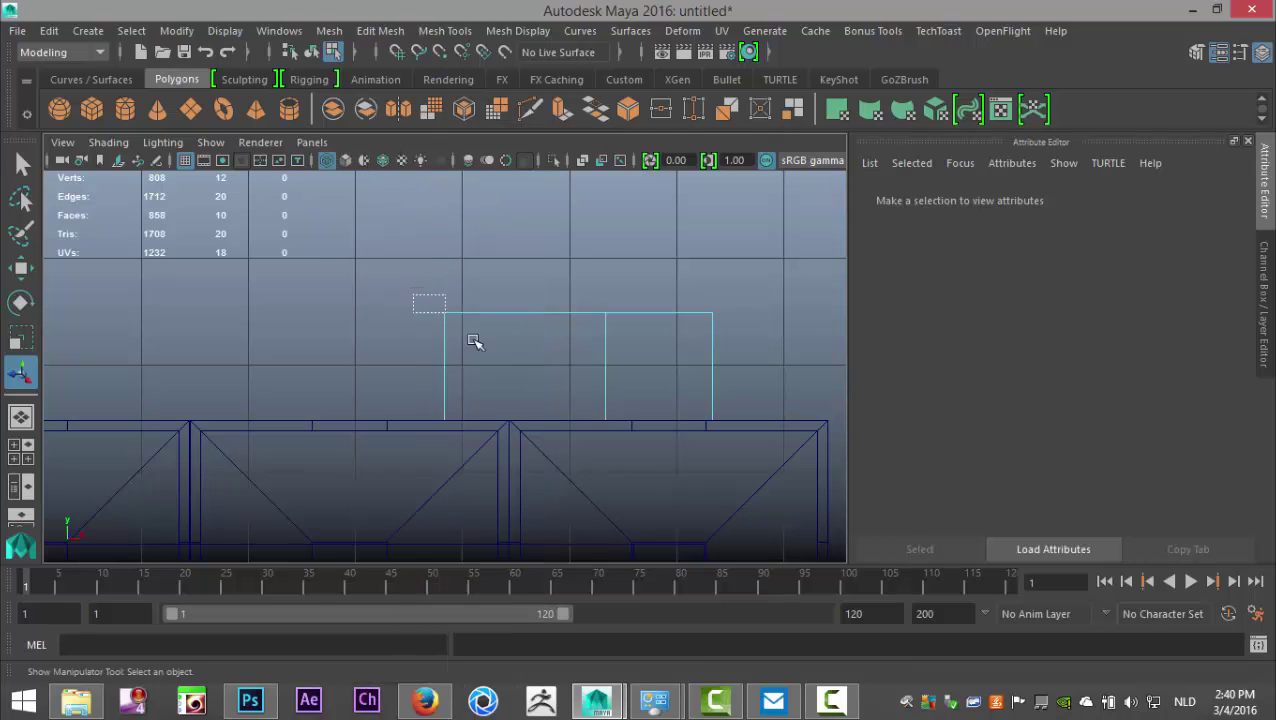
pyautogui.moveTo(474, 341); pyautogui.dragTo(498, 361)
pyautogui.press('w')
pyautogui.moveTo(537, 311); pyautogui.dragTo(620, 328)
# Step: Extrude the top block's end face opposite the slope and move it along X so it overhangs the row's end
pyautogui.press('space')
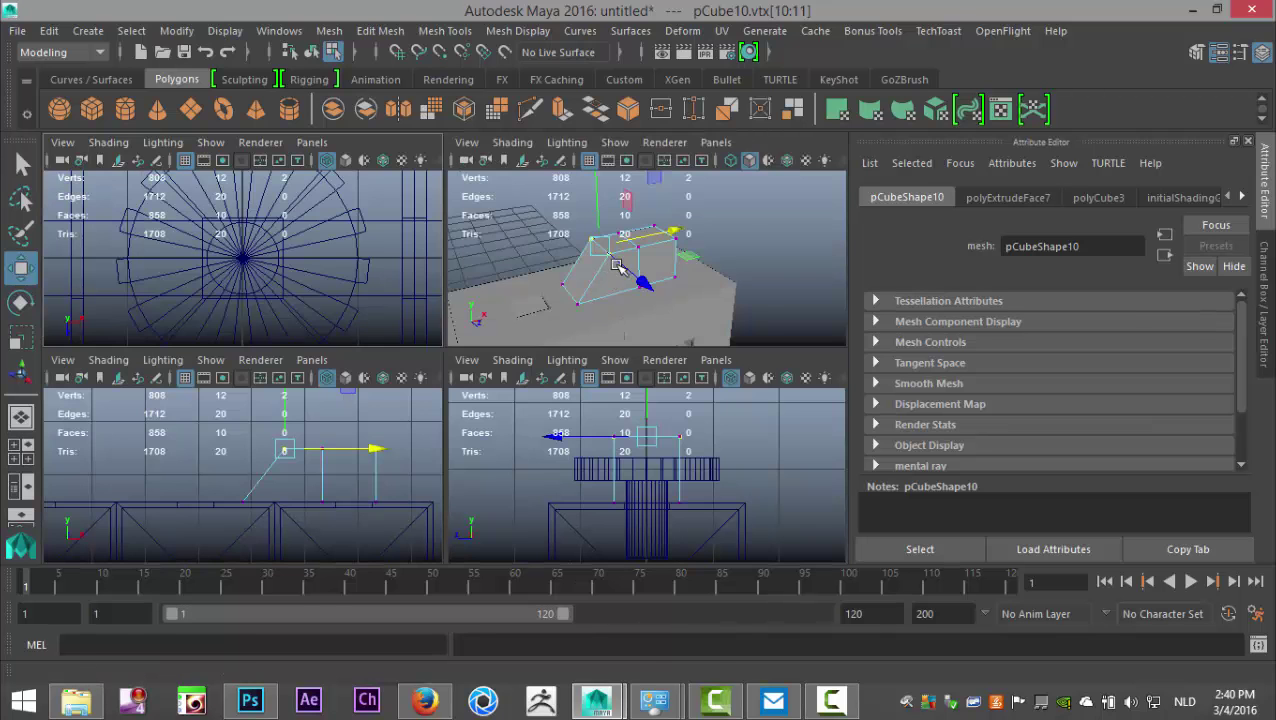
pyautogui.press('space')
pyautogui.keyDown('alt'); pyautogui.moveTo(676, 469); pyautogui.dragTo(458, 405); pyautogui.keyUp('alt')
pyautogui.rightClick(457, 338)
pyautogui.click(455, 212)
pyautogui.click(458, 370)
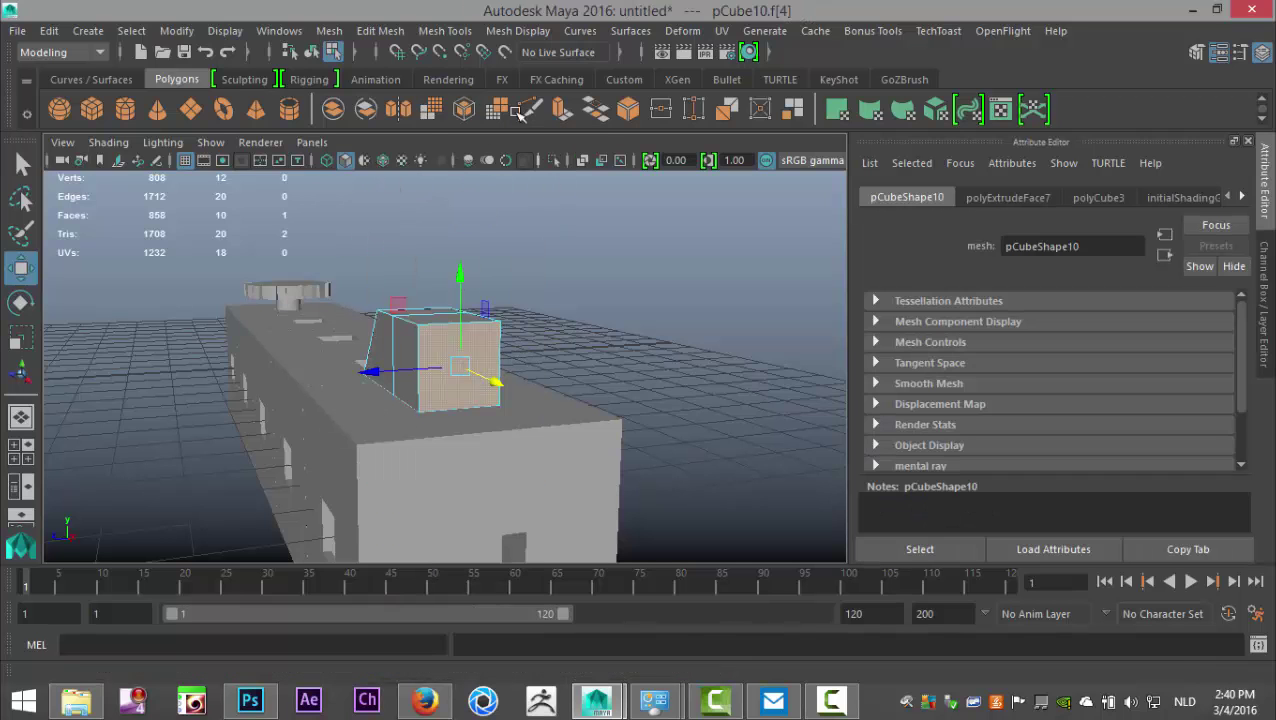
pyautogui.click(381, 31)
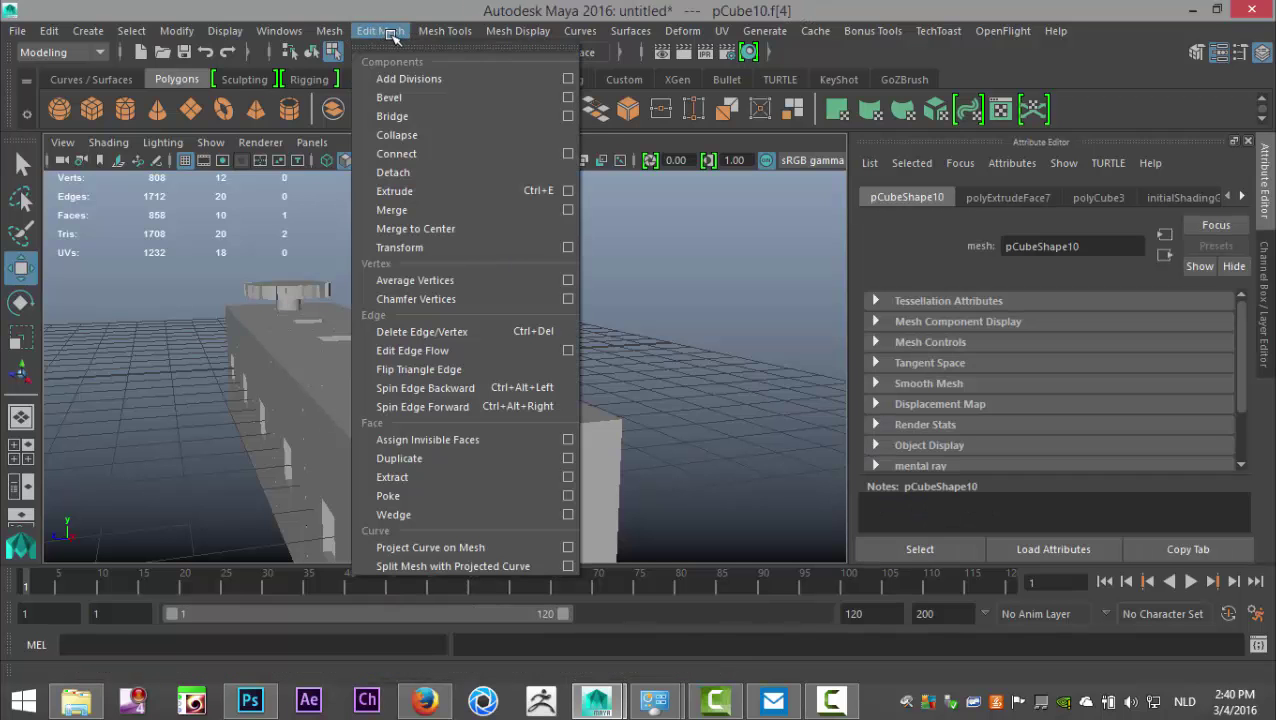
pyautogui.click(426, 192)
pyautogui.press('w')
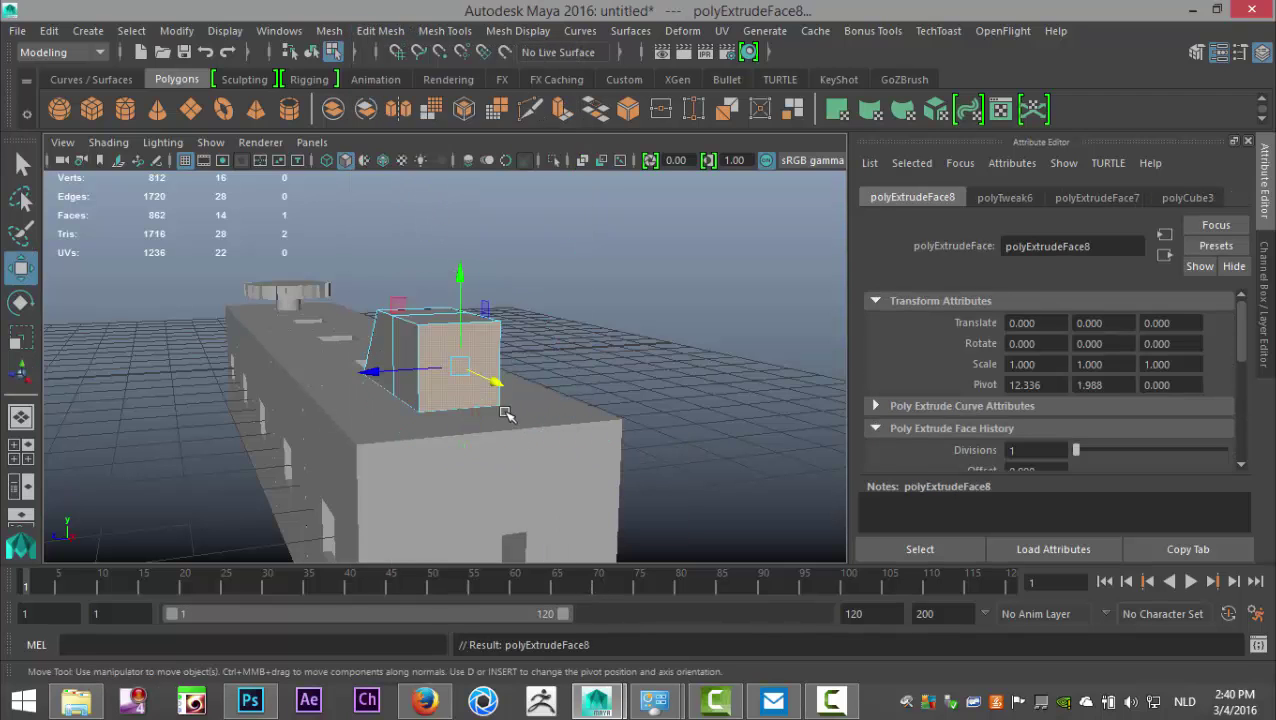
pyautogui.moveTo(494, 380); pyautogui.dragTo(566, 463)
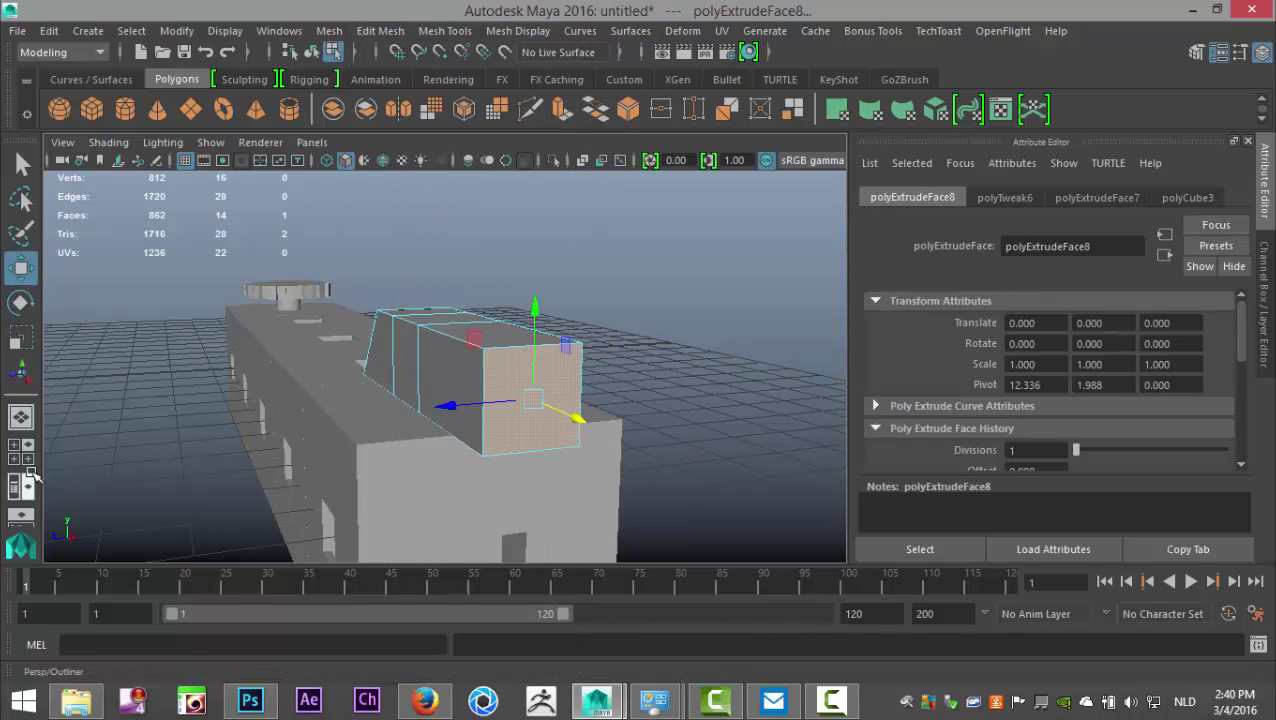
# Step: Move the extruded end face further along X to about 14.38 in the front view
pyautogui.click(28, 445)
pyautogui.press('space')
pyautogui.keyDown('alt'); pyautogui.moveTo(531, 430); pyautogui.dragTo(232, 392, button='middle'); pyautogui.keyUp('alt')
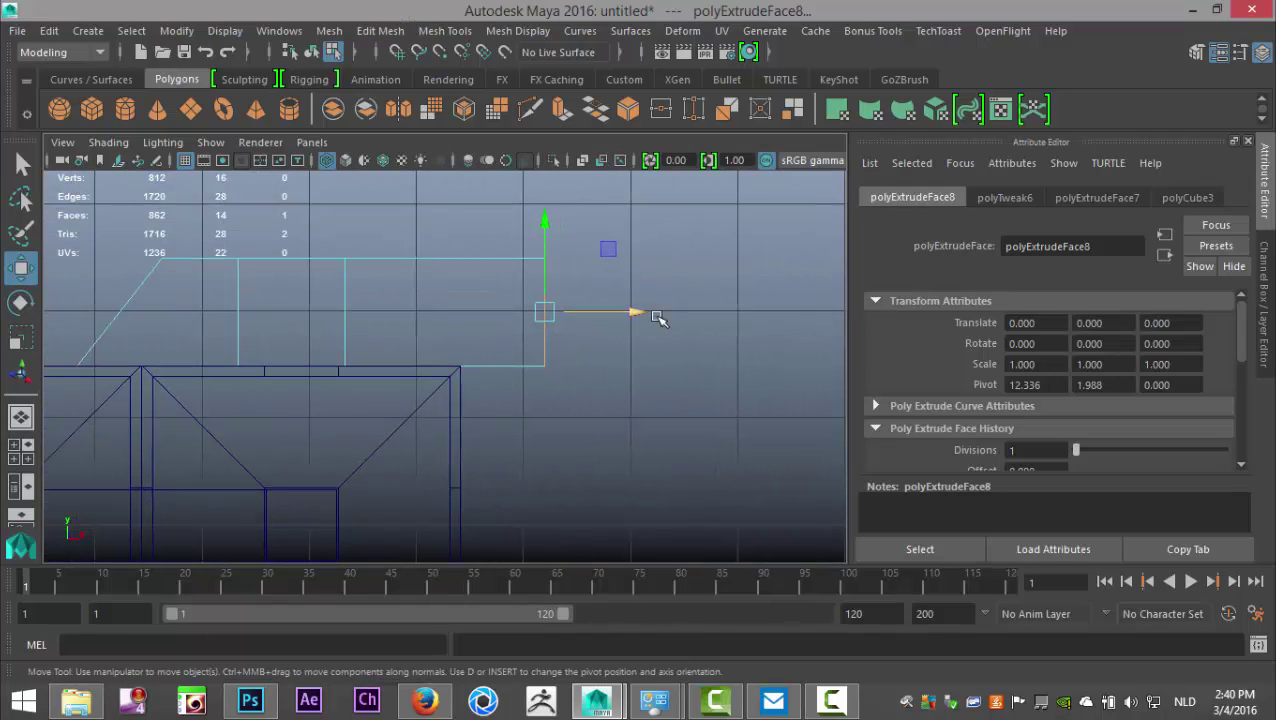
pyautogui.moveTo(641, 314); pyautogui.dragTo(646, 310)
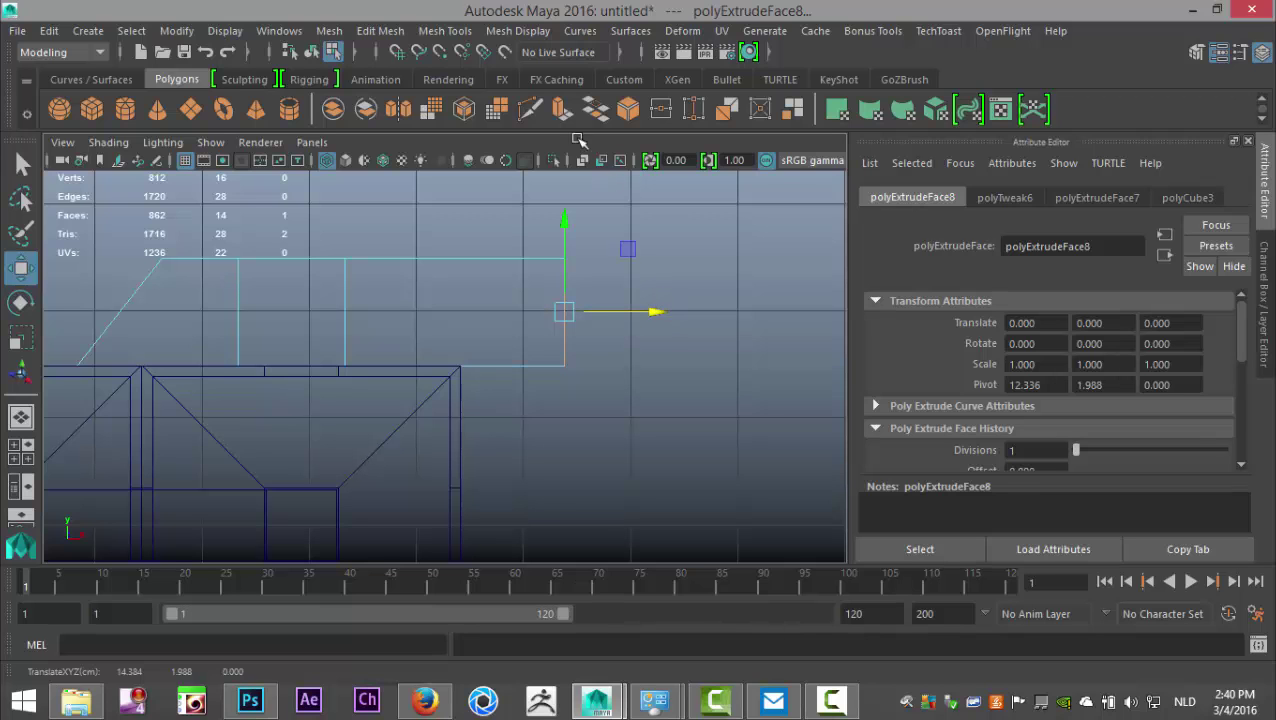
# Step: Insert an edge loop on the overhanging section, aligned with the row's end, with the Equal distance from edge option
pyautogui.click(380, 30)
pyautogui.moveTo(444, 30)
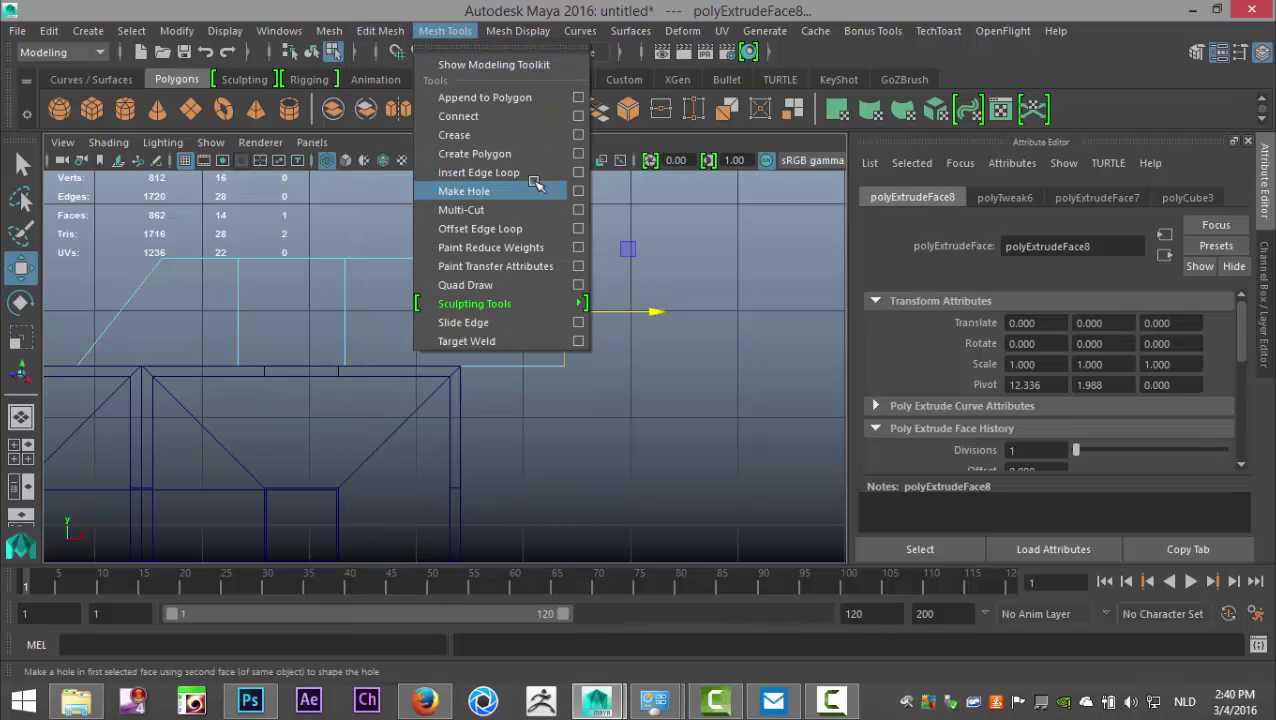
pyautogui.click(578, 172)
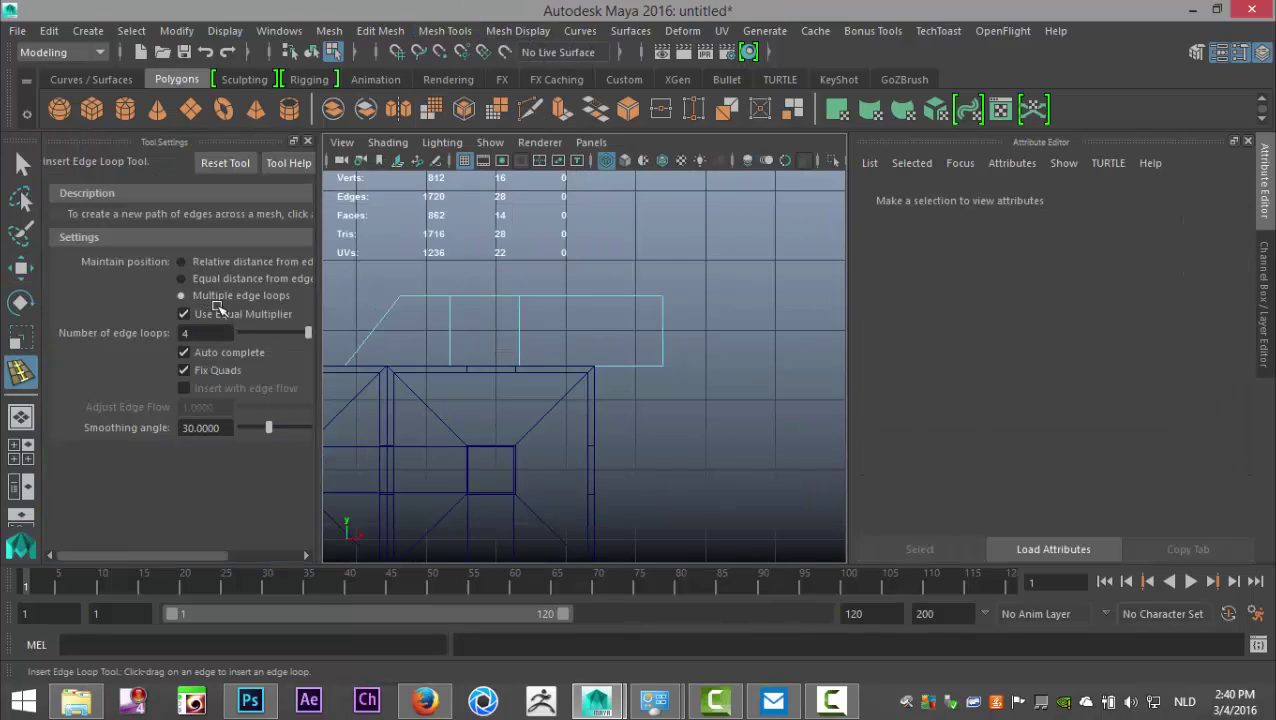
pyautogui.click(182, 280)
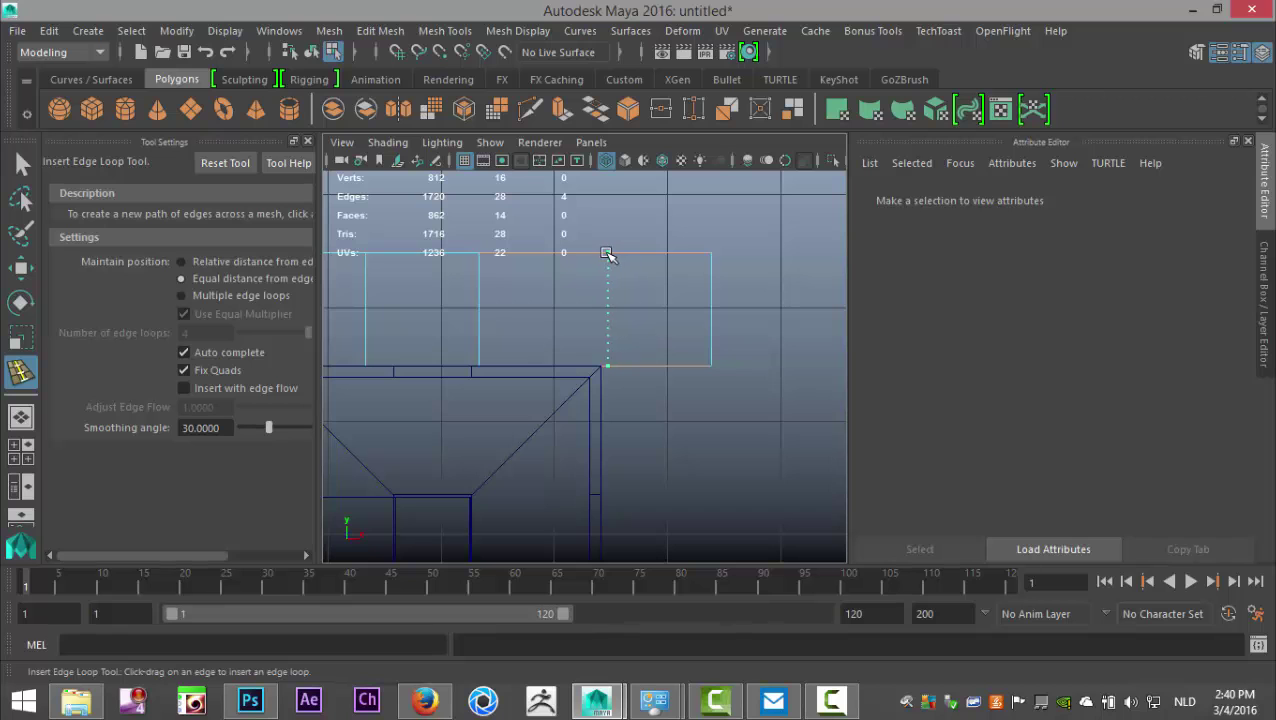
pyautogui.click(603, 255)
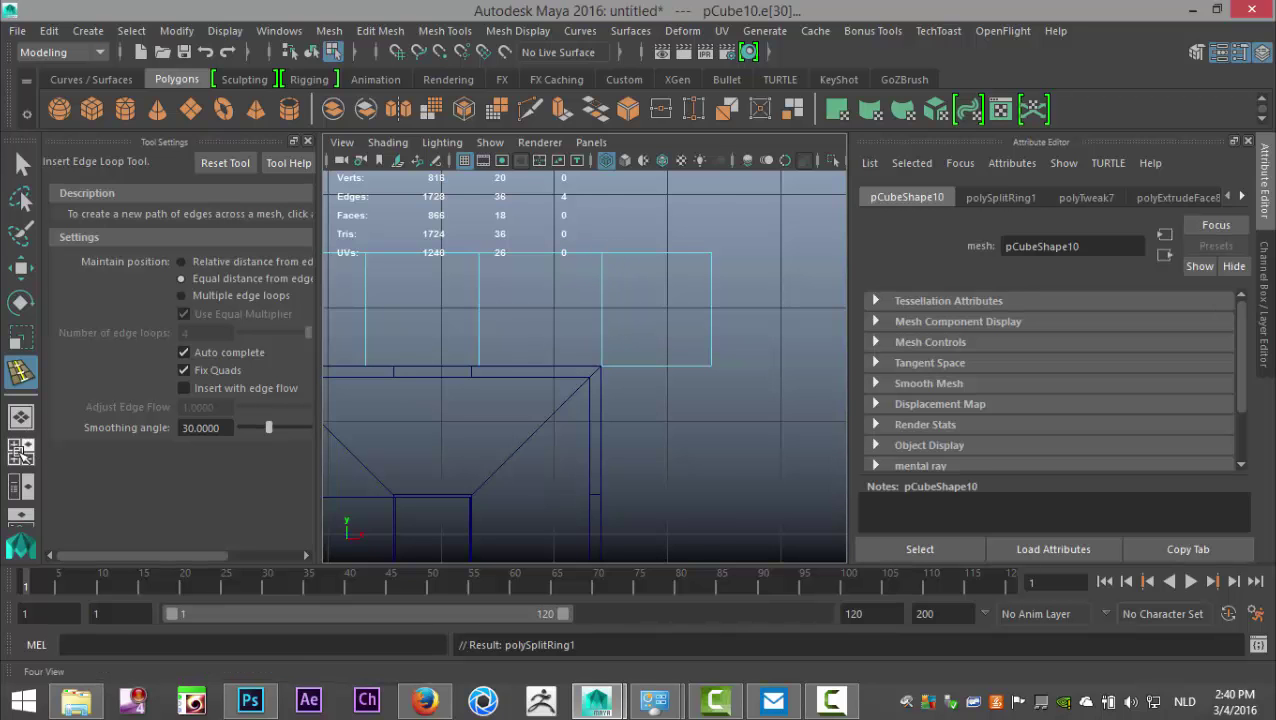
# Step: Extrude the underside face of the block's overhang and lower it to about 0.34 in Y
pyautogui.press('space')
pyautogui.press('space')
pyautogui.keyDown('alt'); pyautogui.moveTo(470, 455); pyautogui.dragTo(535, 282); pyautogui.keyUp('alt')
pyautogui.moveTo(615, 258); pyautogui.dragTo(613, 225, button='right')
pyautogui.press('q')
pyautogui.click(619, 266)
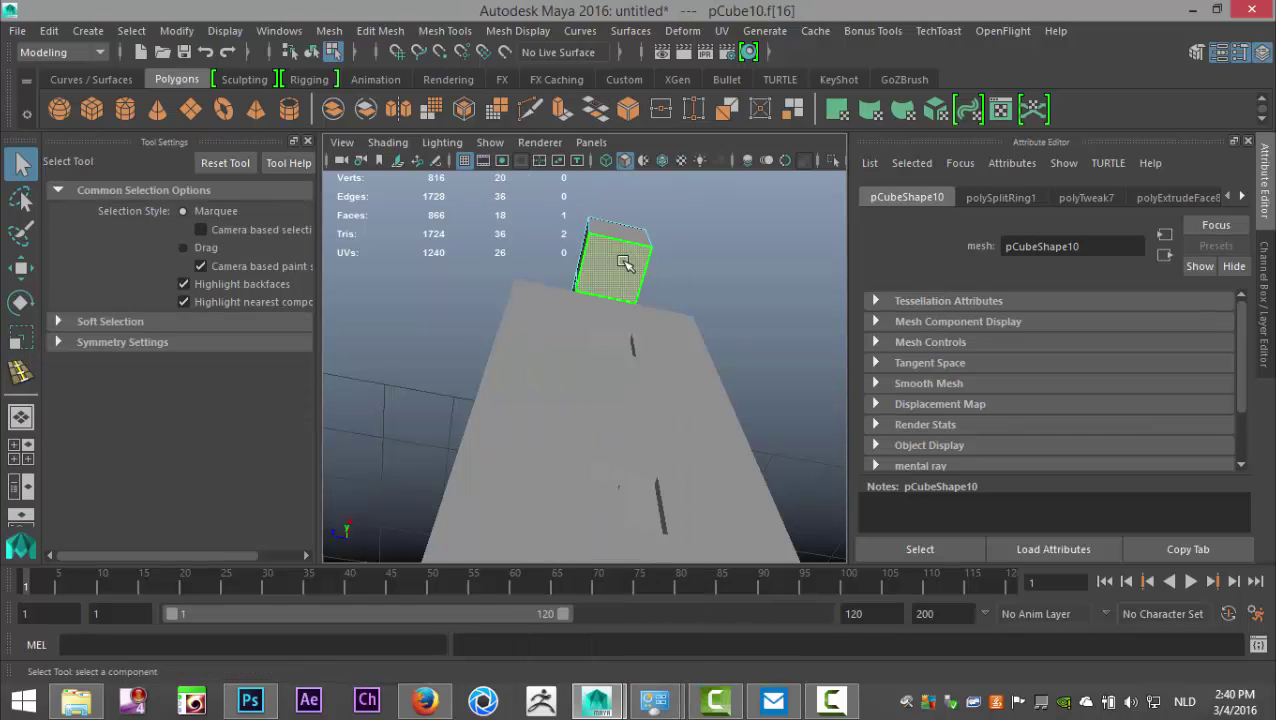
pyautogui.click(380, 31)
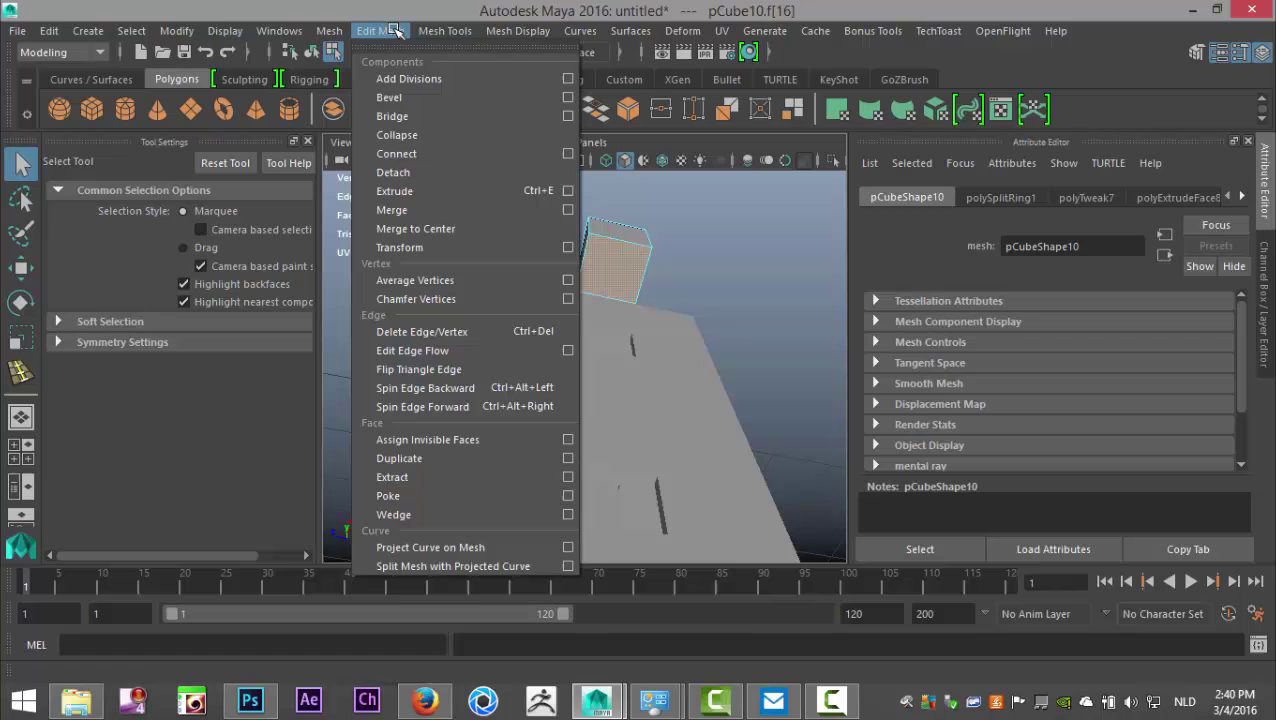
pyautogui.click(431, 190)
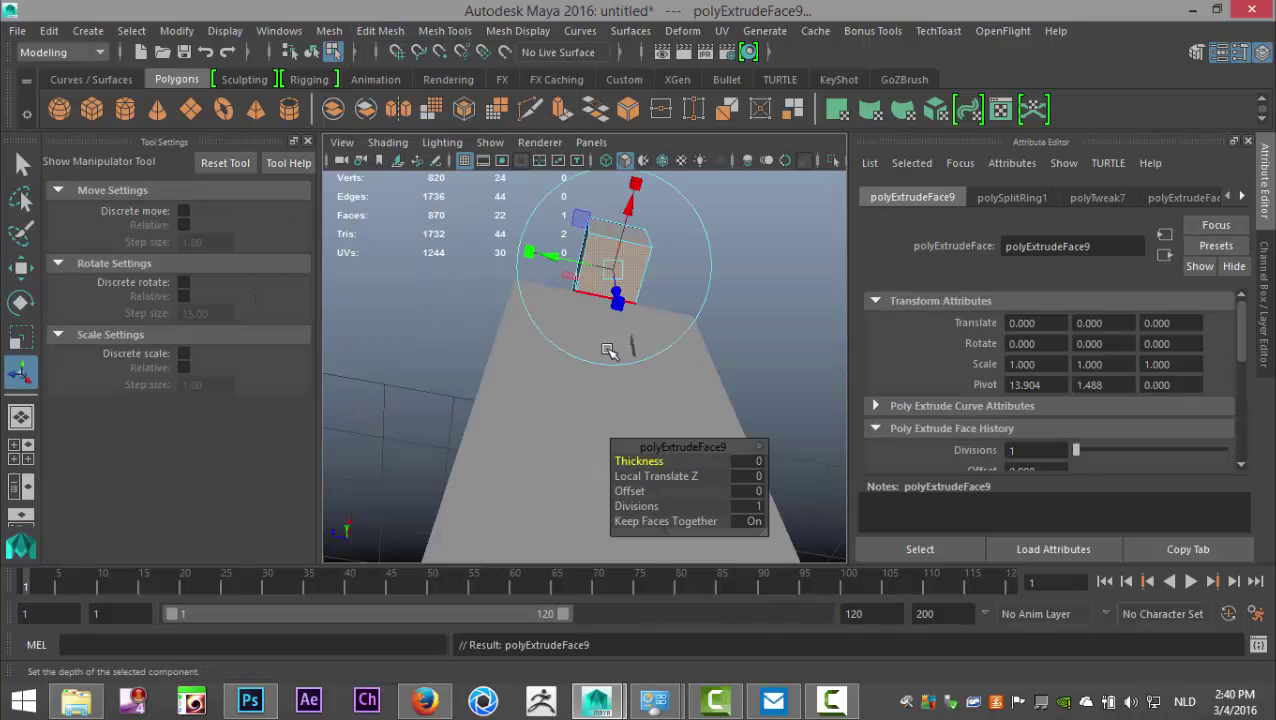
pyautogui.press('w')
pyautogui.keyDown('alt'); pyautogui.moveTo(591, 341); pyautogui.dragTo(695, 373); pyautogui.keyUp('alt')
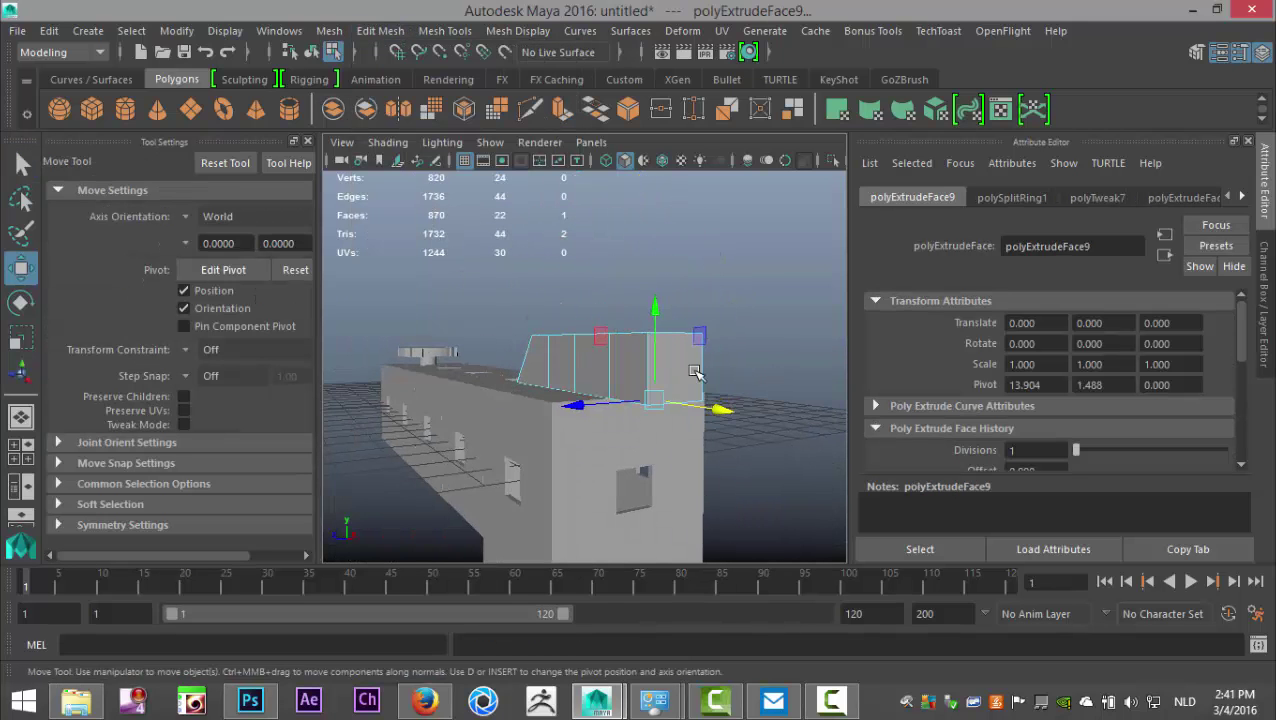
pyautogui.moveTo(656, 313); pyautogui.dragTo(656, 389)
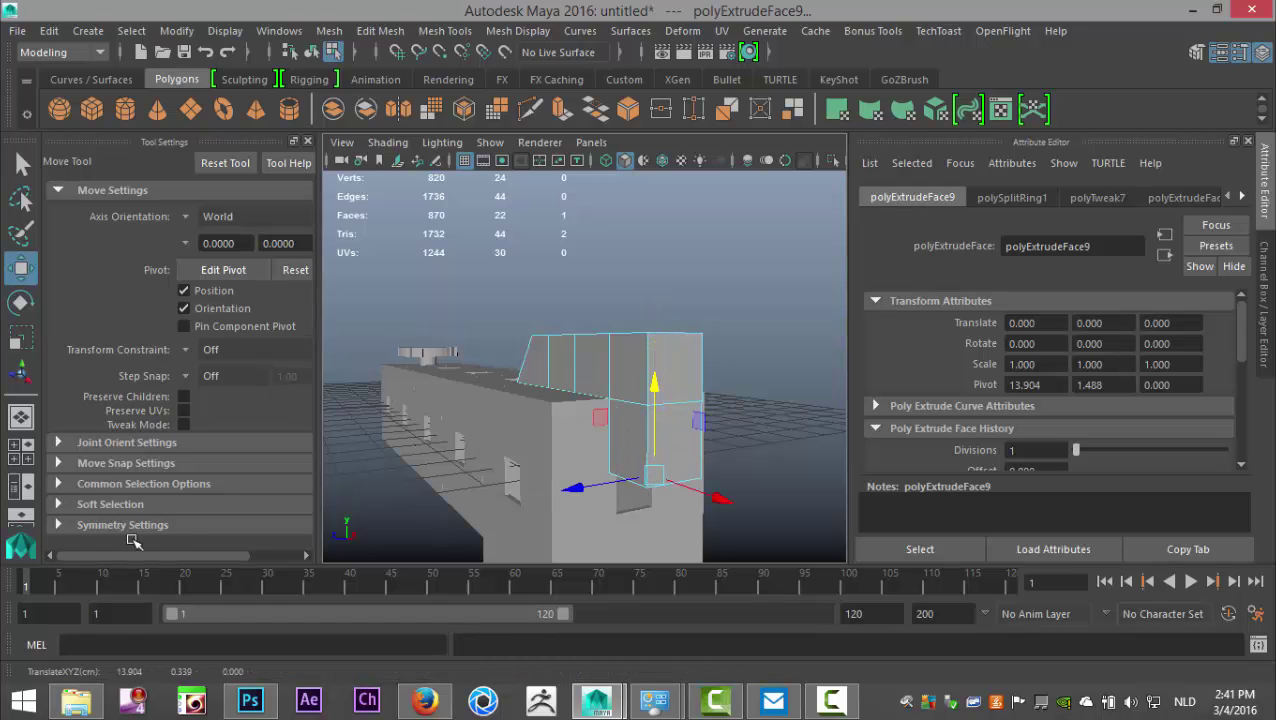
# Step: Raise the overhang's extruded bottom face slightly along Y in the front view
pyautogui.click(28, 456)
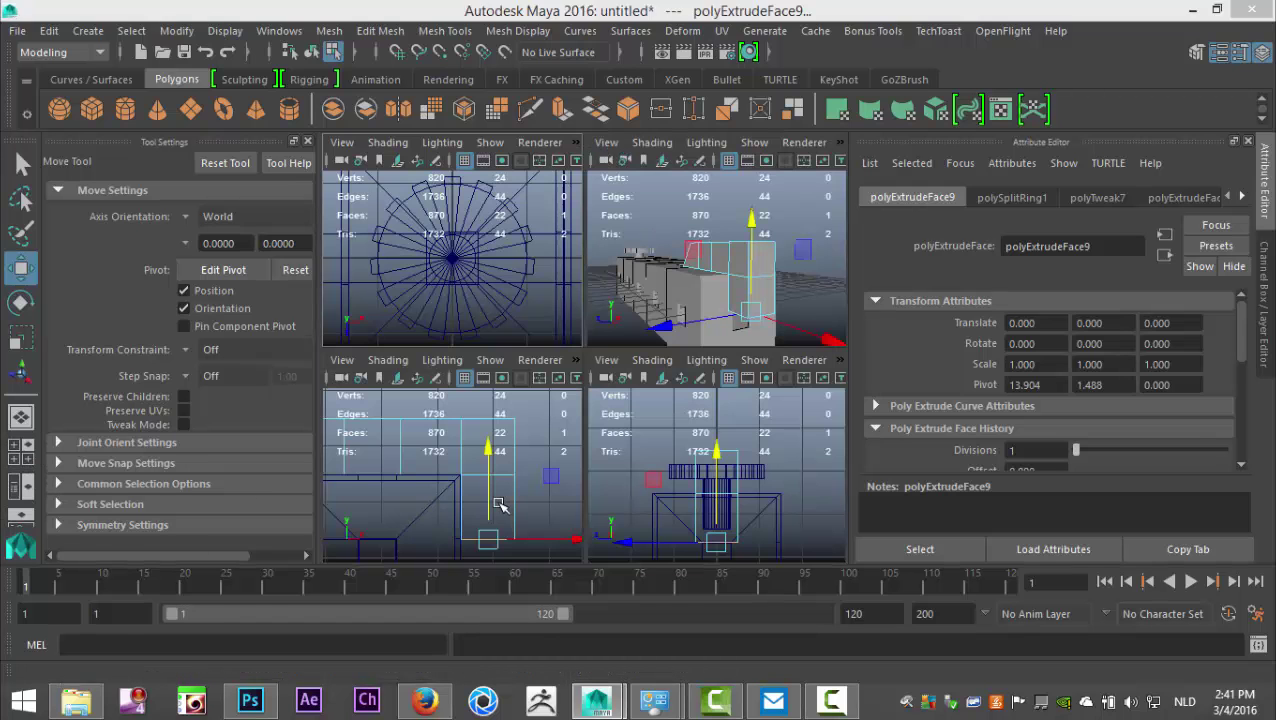
pyautogui.press('space')
pyautogui.keyDown('alt'); pyautogui.moveTo(643, 474); pyautogui.dragTo(581, 404, button='middle'); pyautogui.keyUp('alt')
pyautogui.moveTo(565, 303); pyautogui.dragTo(557, 280)
# Step: Select the overhang's outer bottom vertices and raise them to about 1.33 in Y to form a sloped underside
pyautogui.moveTo(601, 375); pyautogui.dragTo(511, 162, button='right')
pyautogui.moveTo(598, 354); pyautogui.dragTo(650, 430)
pyautogui.moveTo(609, 285); pyautogui.dragTo(609, 208)
pyautogui.scroll(-5, 642, 413)
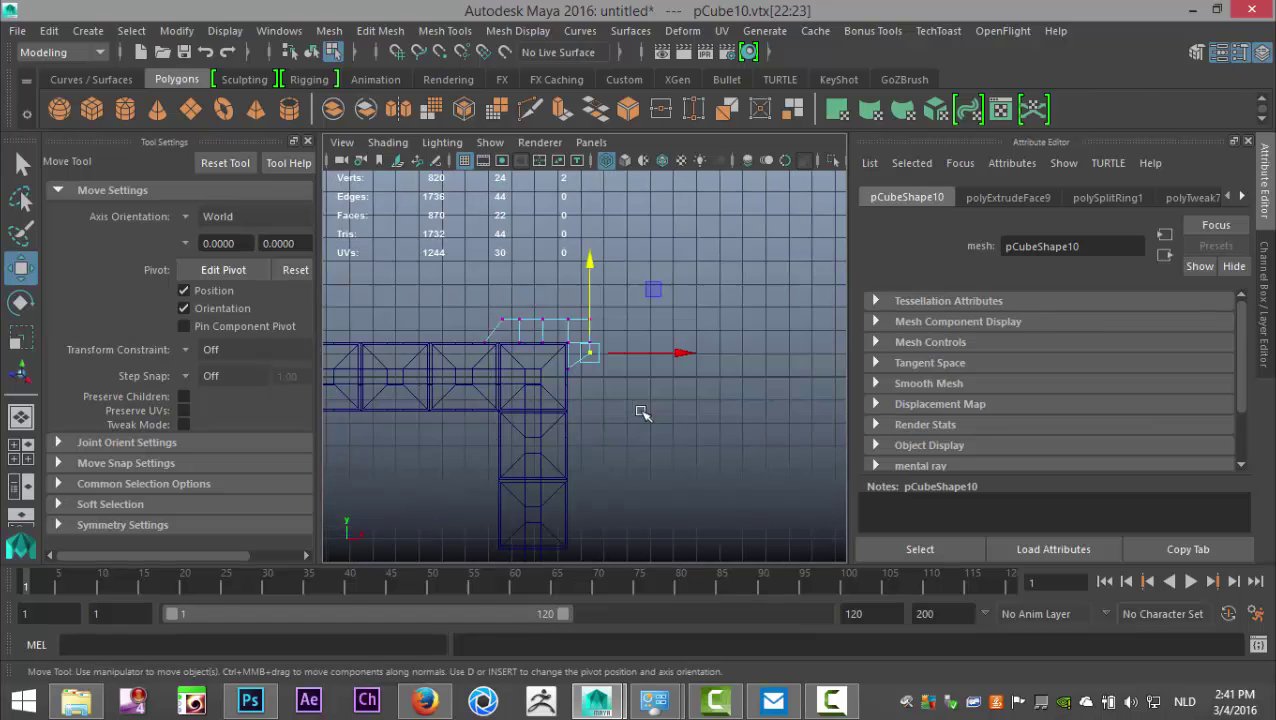
pyautogui.scroll(6, 621, 434)
pyautogui.keyDown('alt'); pyautogui.moveTo(620, 434); pyautogui.dragTo(760, 492, button='middle'); pyautogui.keyUp('alt')
pyautogui.moveTo(737, 297); pyautogui.dragTo(733, 282)
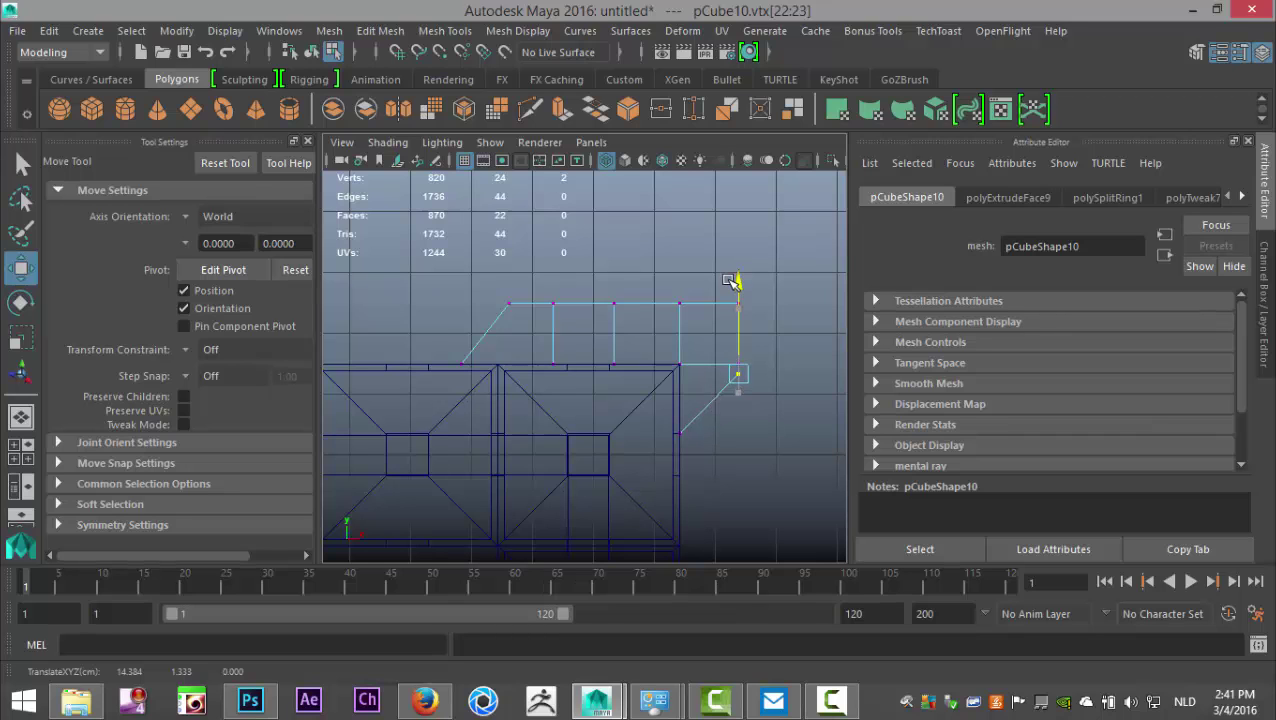
pyautogui.moveTo(731, 281); pyautogui.dragTo(732, 282)
pyautogui.click(776, 491)
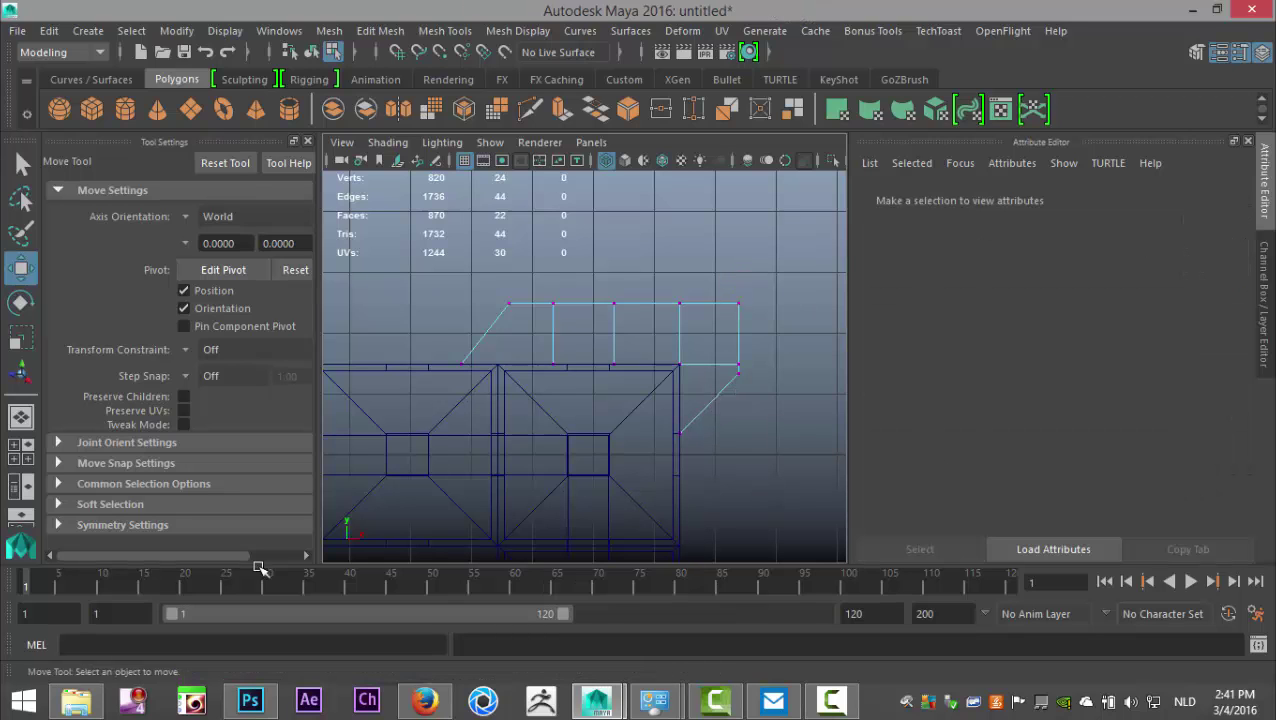
# Step: Select the top block's long top and bottom edges on one side, plus the overhang's adjoining lower edges
pyautogui.click(20, 450)
pyautogui.press('space')
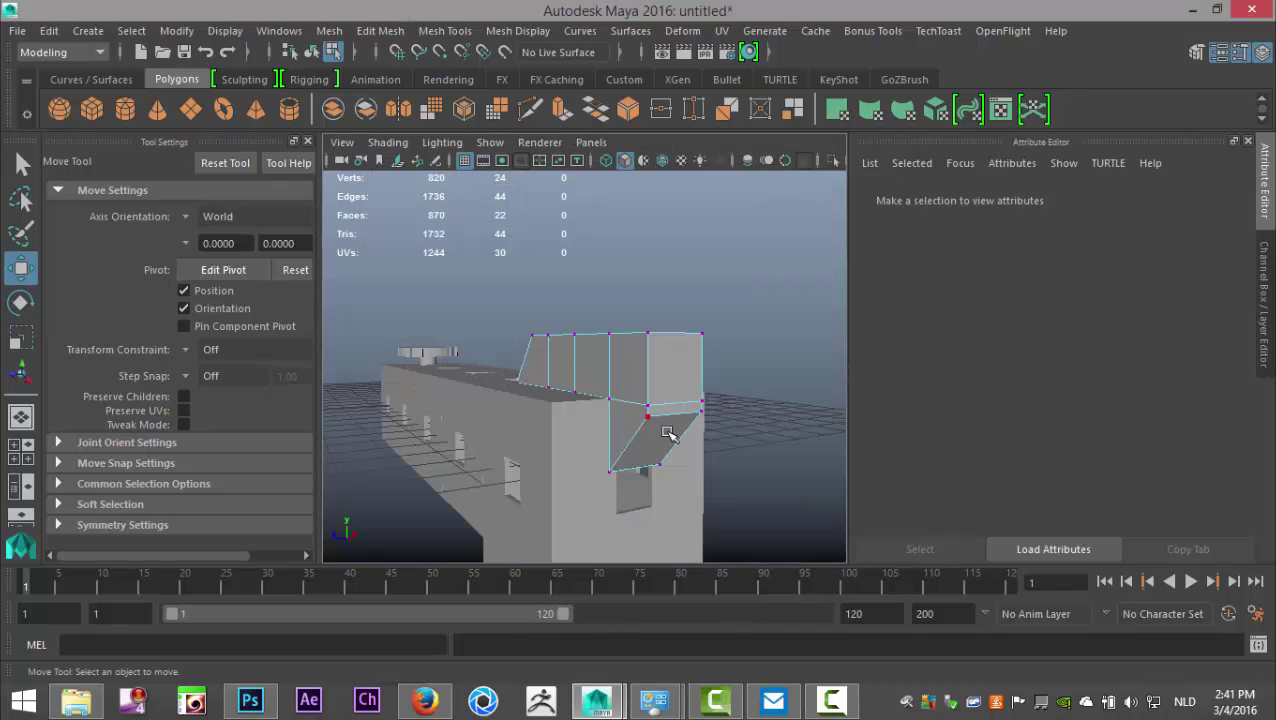
pyautogui.keyDown('alt'); pyautogui.moveTo(606, 510); pyautogui.dragTo(712, 521); pyautogui.keyUp('alt')
pyautogui.moveTo(578, 353); pyautogui.dragTo(572, 108, button='right')
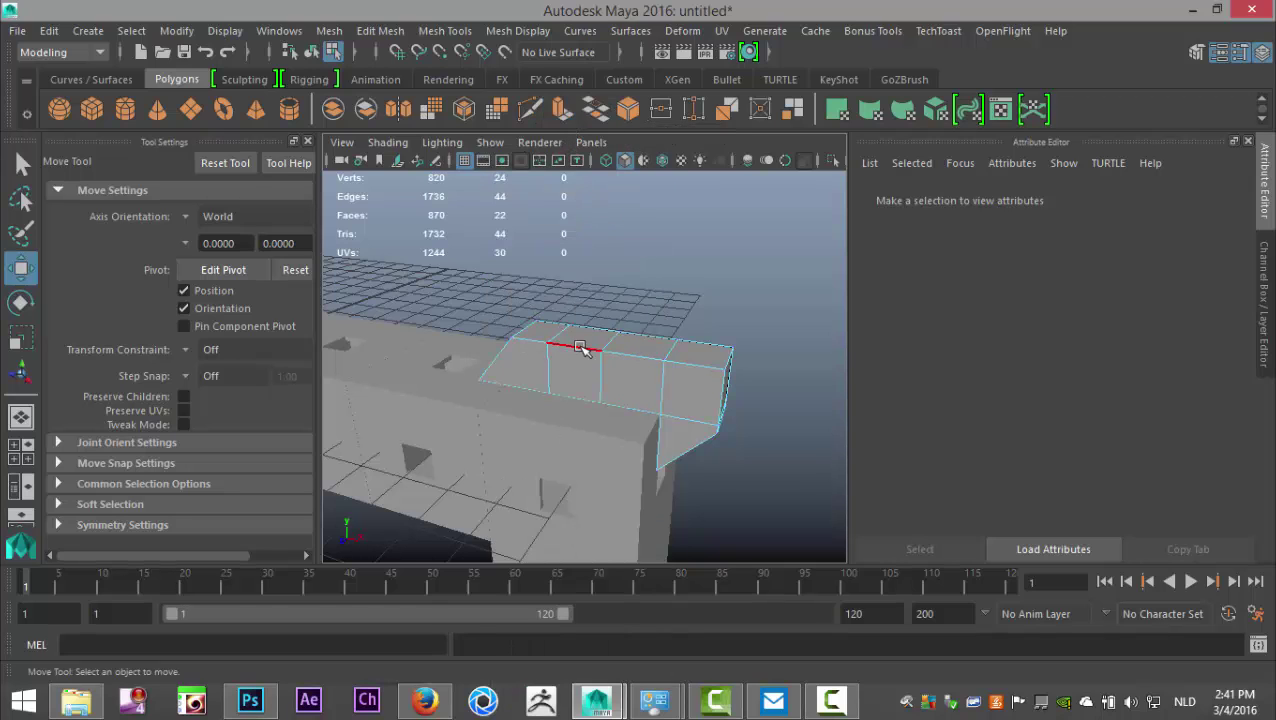
pyautogui.doubleClick(580, 348)
pyautogui.keyDown('shift'); pyautogui.doubleClick(517, 389); pyautogui.keyUp('shift')
pyautogui.keyDown('alt'); pyautogui.moveTo(769, 508); pyautogui.dragTo(649, 456); pyautogui.keyUp('alt')
pyautogui.keyDown('shift'); pyautogui.click(636, 444); pyautogui.keyUp('shift')
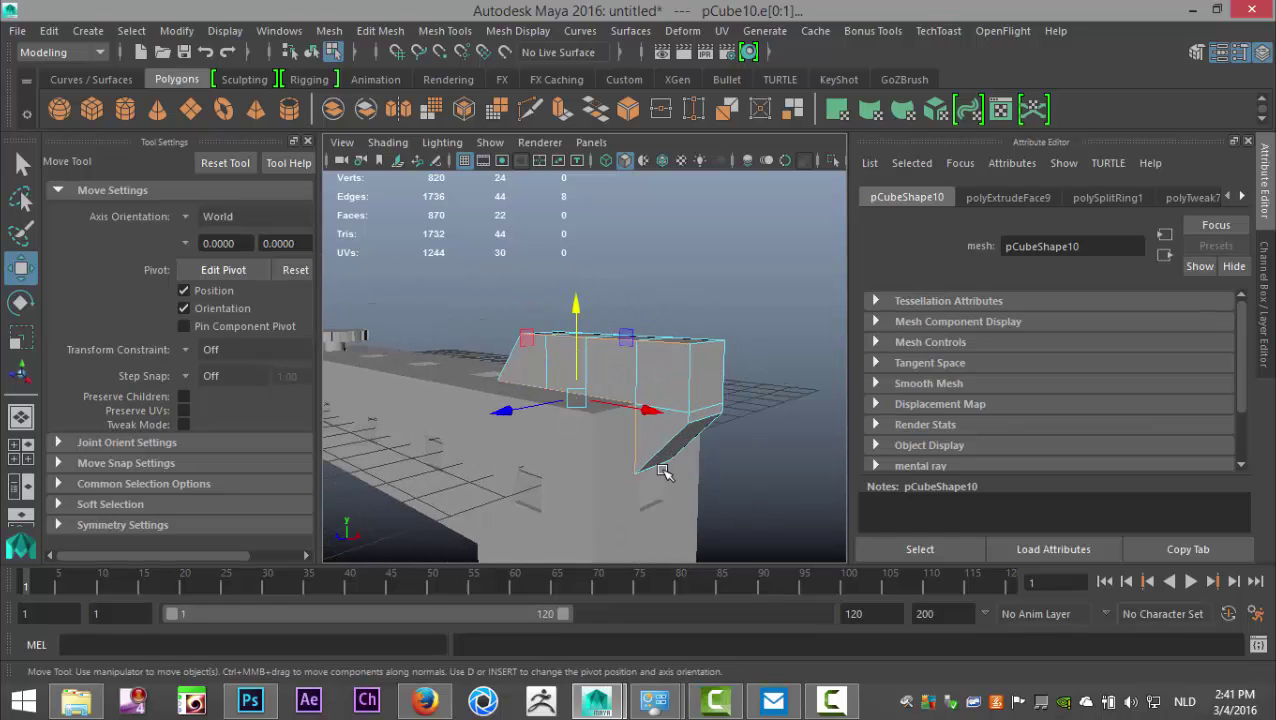
pyautogui.keyDown('shift'); pyautogui.click(662, 467); pyautogui.keyUp('shift')
# Step: Add the outline edges of the overhang's end face and sloped underside to the edge selection
pyautogui.keyDown('alt'); pyautogui.moveTo(763, 490); pyautogui.dragTo(538, 455); pyautogui.keyUp('alt')
pyautogui.keyDown('shift'); pyautogui.click(537, 454); pyautogui.keyUp('shift')
pyautogui.keyDown('shift'); pyautogui.click(493, 354); pyautogui.keyUp('shift')
pyautogui.keyDown('shift'); pyautogui.click(482, 332); pyautogui.keyUp('shift')
pyautogui.keyDown('shift'); pyautogui.click(478, 409); pyautogui.keyUp('shift')
pyautogui.keyDown('shift'); pyautogui.click(450, 418); pyautogui.keyUp('shift')
pyautogui.keyDown('alt'); pyautogui.moveTo(450, 418); pyautogui.dragTo(630, 395); pyautogui.keyUp('alt')
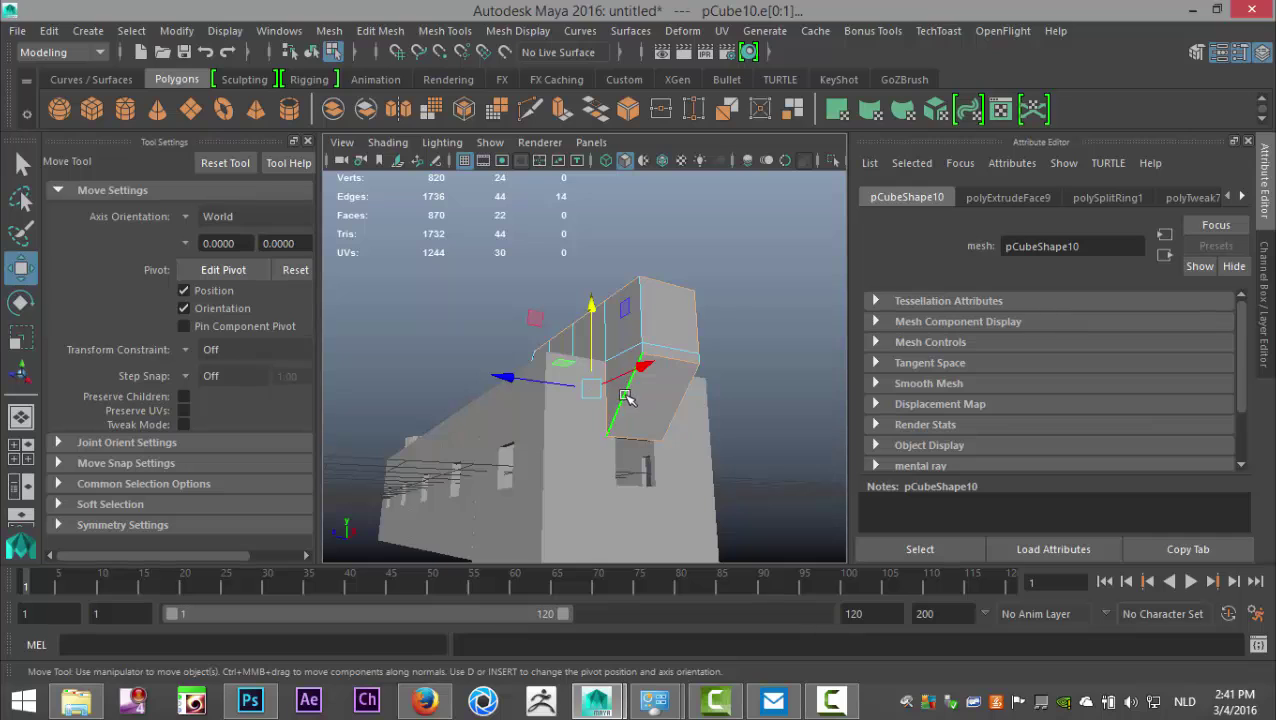
pyautogui.scroll(3, 665, 400)
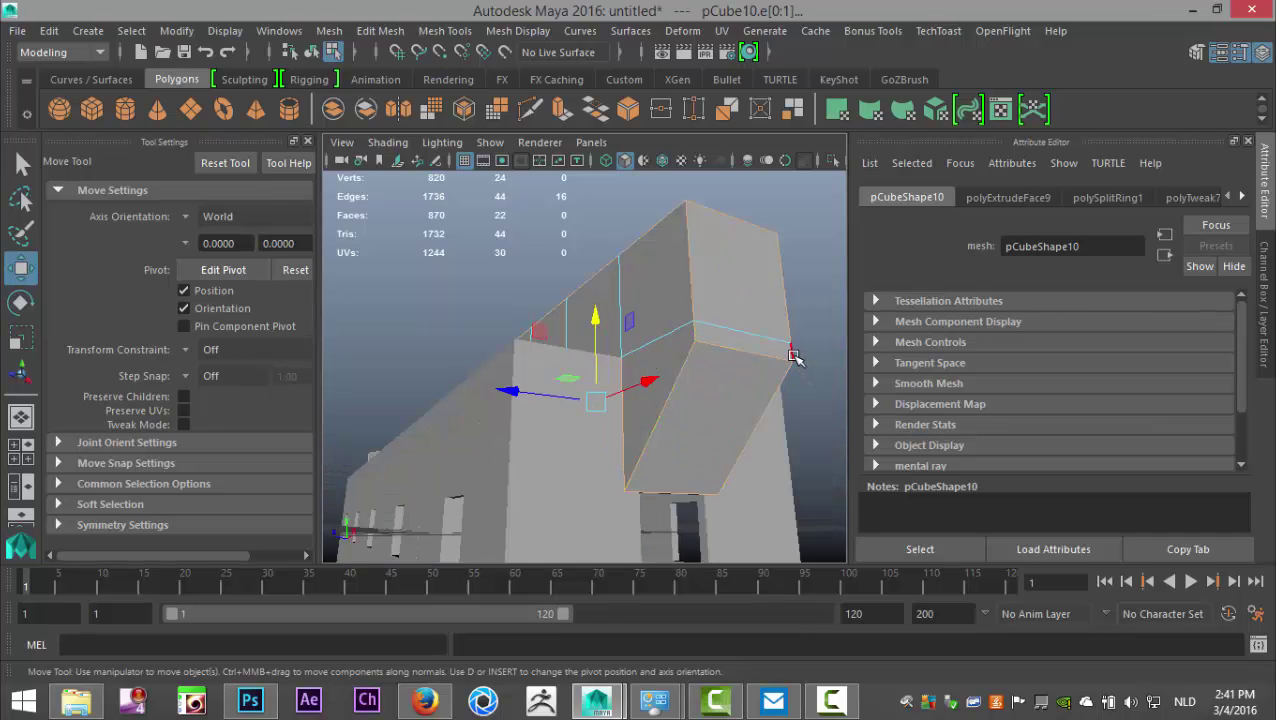
# Step: Add the overhang's remaining corner edges and the block's bottom edges on the opposite side to the selection
pyautogui.keyDown('alt'); pyautogui.moveTo(592, 362); pyautogui.dragTo(733, 423); pyautogui.keyUp('alt')
pyautogui.keyDown('shift'); pyautogui.click(448, 397); pyautogui.keyUp('shift')
pyautogui.keyDown('alt'); pyautogui.moveTo(448, 399); pyautogui.dragTo(775, 455); pyautogui.keyUp('alt')
pyautogui.keyDown('shift'); pyautogui.click(478, 479); pyautogui.keyUp('shift')
pyautogui.keyDown('shift'); pyautogui.click(680, 455); pyautogui.keyUp('shift')
pyautogui.keyDown('shift'); pyautogui.click(656, 450); pyautogui.keyUp('shift')
pyautogui.keyDown('shift'); pyautogui.click(595, 427); pyautogui.keyUp('shift')
pyautogui.keyDown('shift'); pyautogui.click(602, 412); pyautogui.keyUp('shift')
pyautogui.keyDown('shift'); pyautogui.click(602, 411); pyautogui.keyUp('shift')
pyautogui.keyDown('shift'); pyautogui.click(501, 393); pyautogui.keyUp('shift')
pyautogui.keyDown('alt'); pyautogui.moveTo(490, 408); pyautogui.dragTo(479, 467); pyautogui.keyUp('alt')
pyautogui.keyDown('shift'); pyautogui.click(485, 470); pyautogui.keyUp('shift')
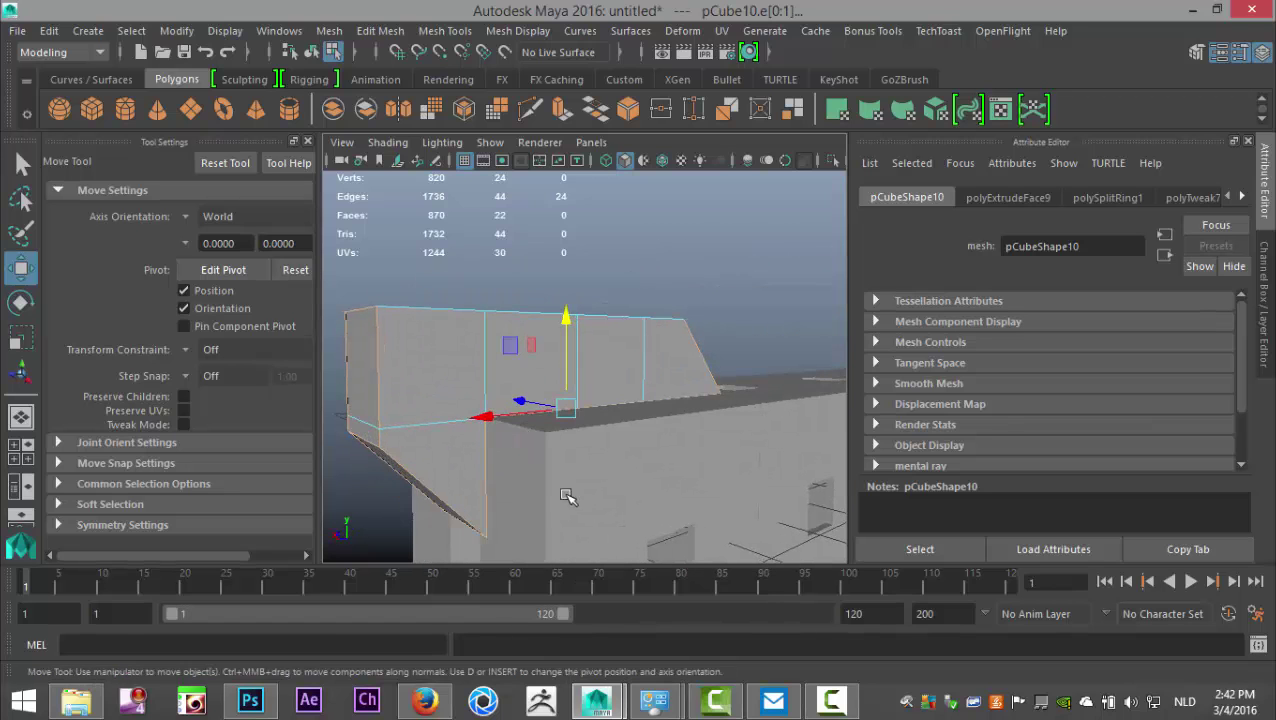
# Step: Add the opposite side's long top edges to the selection and bevel all the selected block edges
pyautogui.keyDown('alt'); pyautogui.moveTo(567, 495); pyautogui.dragTo(469, 466); pyautogui.keyUp('alt')
pyautogui.keyDown('shift'); pyautogui.click(378, 362); pyautogui.keyUp('shift')
pyautogui.keyDown('shift'); pyautogui.click(466, 356); pyautogui.keyUp('shift')
pyautogui.keyDown('shift'); pyautogui.click(604, 339); pyautogui.keyUp('shift')
pyautogui.keyDown('shift'); pyautogui.click(686, 336); pyautogui.keyUp('shift')
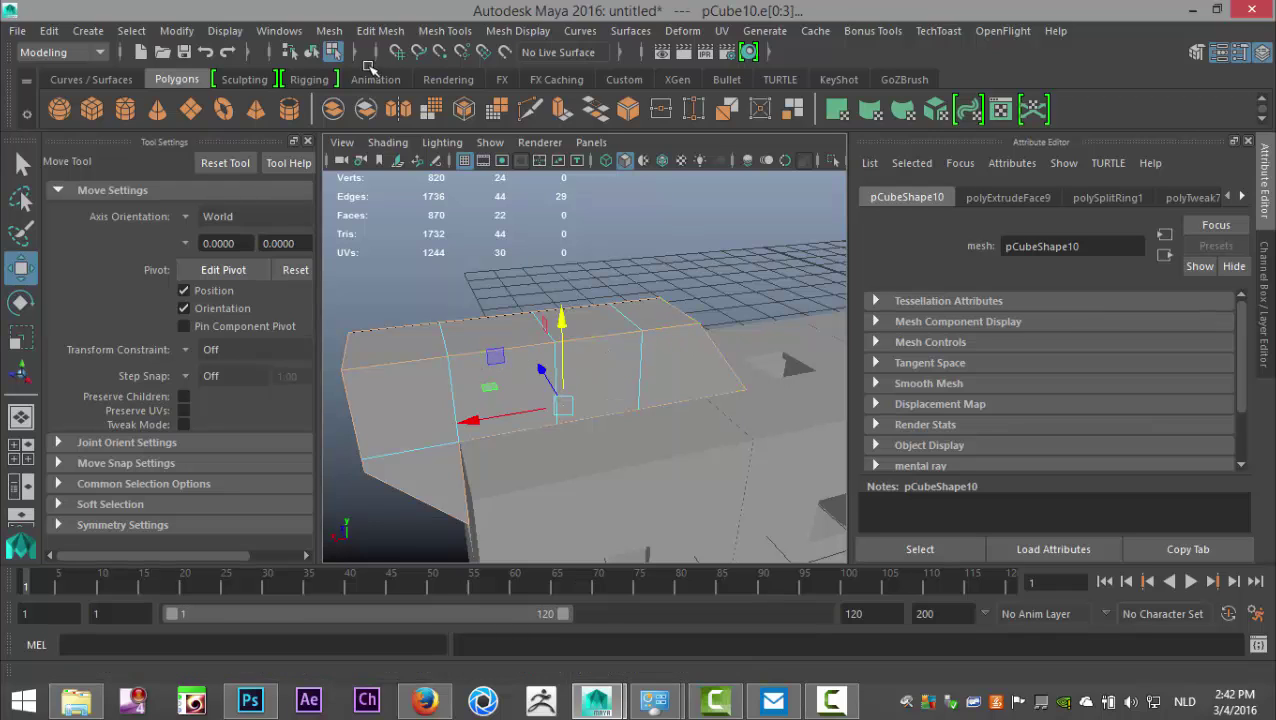
pyautogui.click(390, 30)
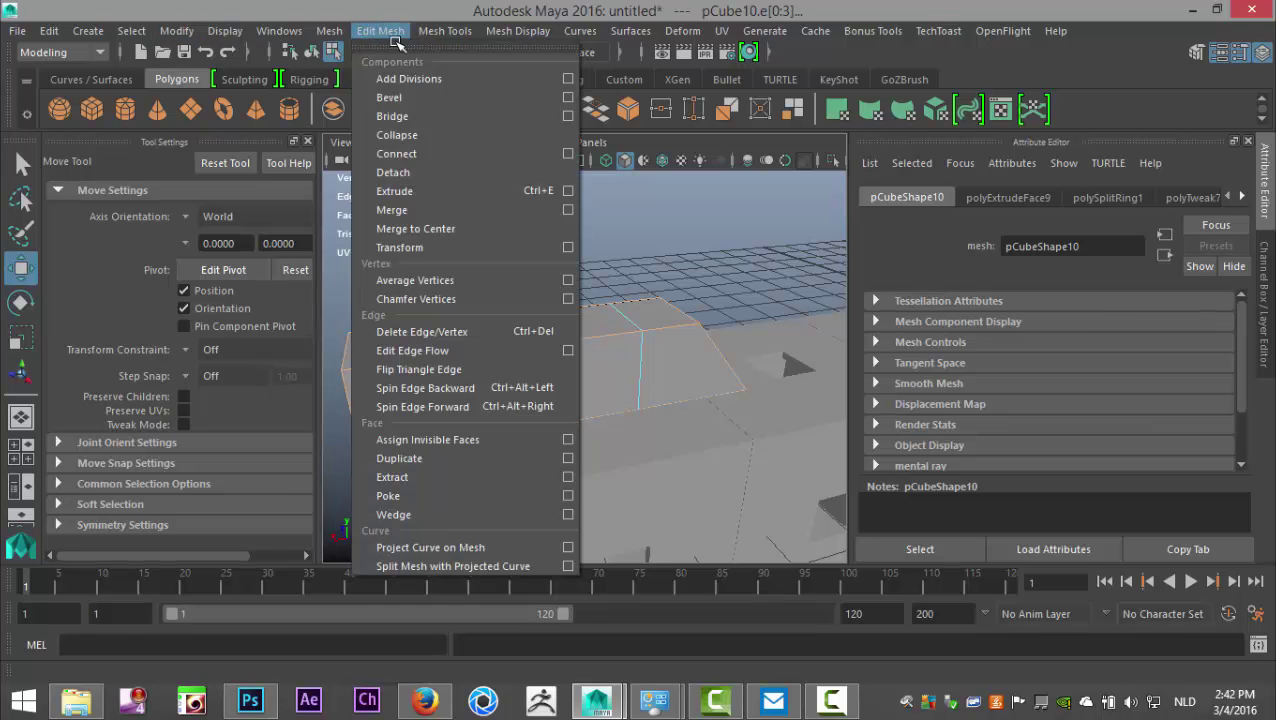
pyautogui.click(428, 94)
pyautogui.keyDown('alt'); pyautogui.moveTo(535, 447); pyautogui.dragTo(759, 368); pyautogui.keyUp('alt')
pyautogui.click(742, 299)
# Step: Return to object mode, select all parts of the model and combine them into one mesh
pyautogui.scroll(-10, 699, 345)
pyautogui.keyDown('alt'); pyautogui.moveTo(662, 392); pyautogui.dragTo(684, 521); pyautogui.keyUp('alt')
pyautogui.moveTo(684, 521)
pyautogui.keyDown('alt'); pyautogui.mouseDown(button='middle')
pyautogui.moveTo(745, 515)
pyautogui.moveTo(689, 525)
pyautogui.mouseUp(button='middle'); pyautogui.keyUp('alt')
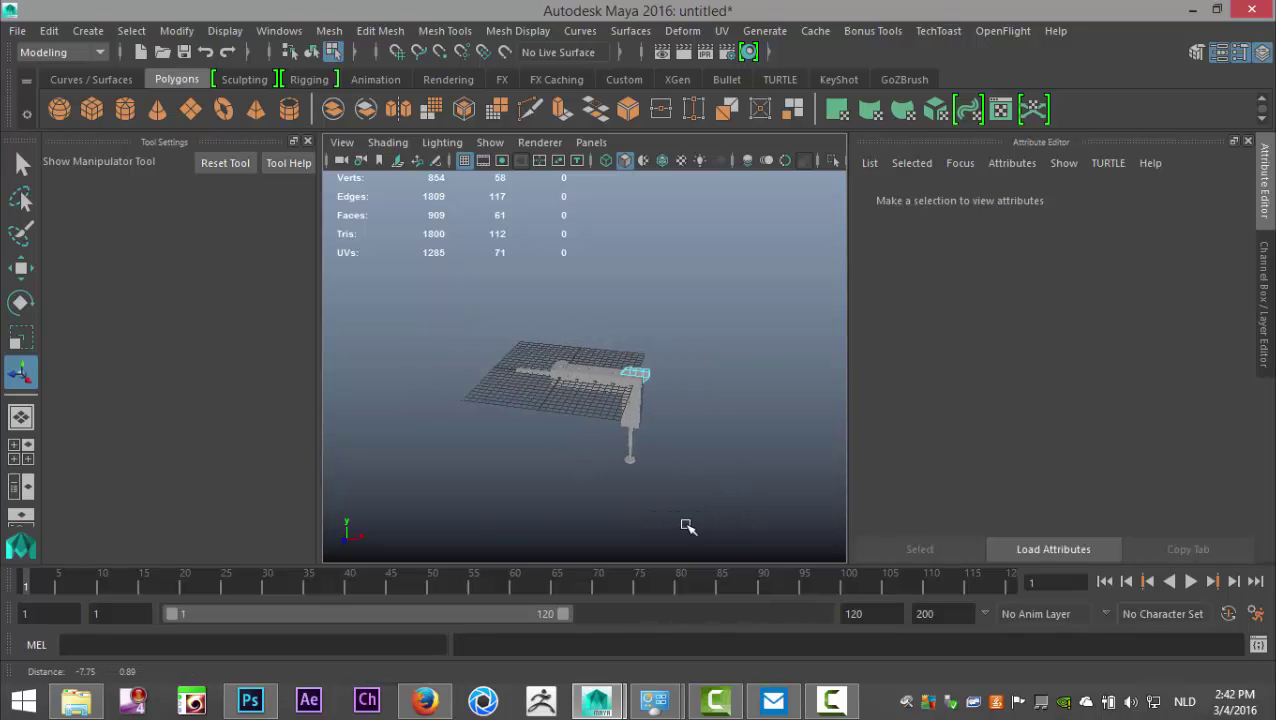
pyautogui.scroll(5, 692, 526)
pyautogui.scroll(-5, 675, 546)
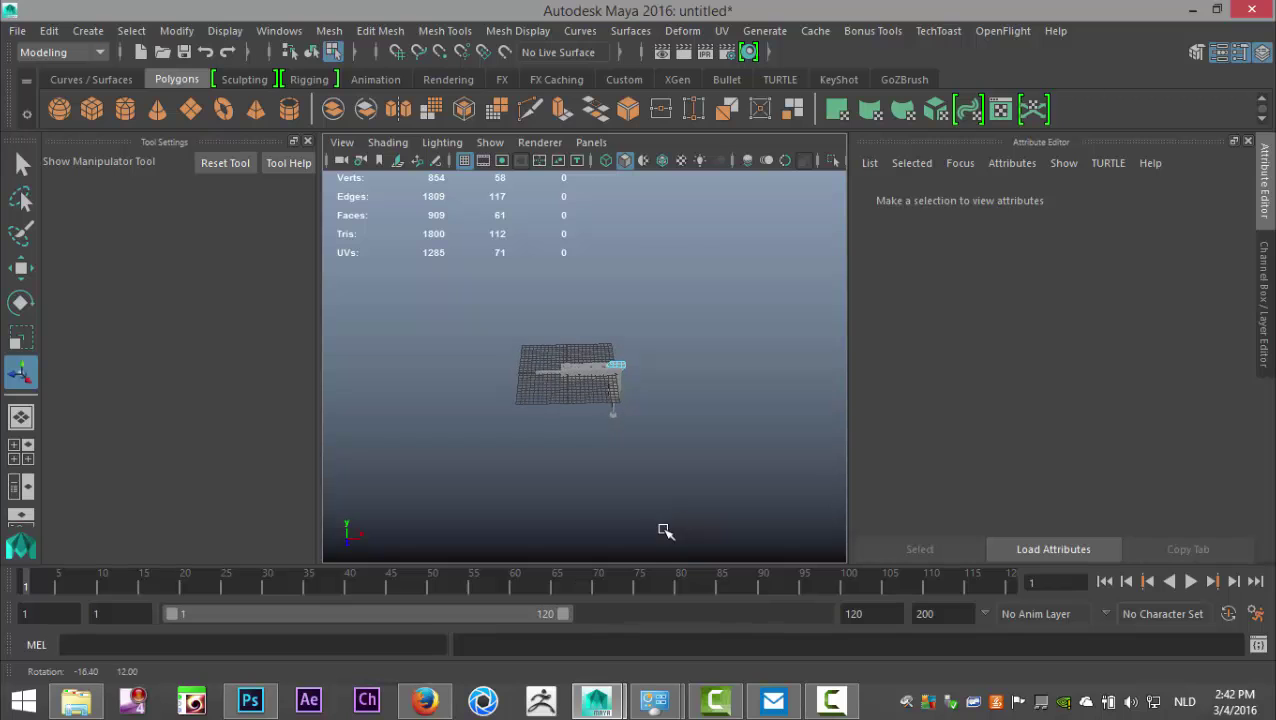
pyautogui.rightClick(588, 360)
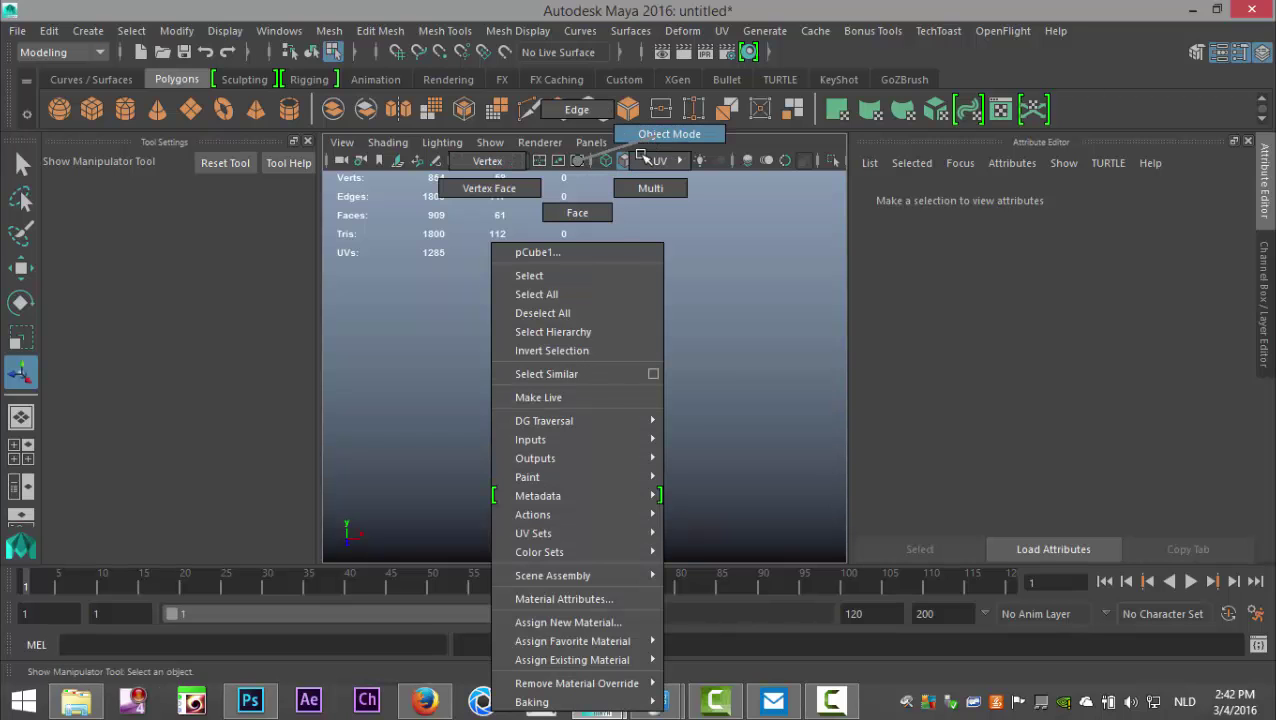
pyautogui.click(669, 133)
pyautogui.moveTo(432, 325); pyautogui.dragTo(733, 547)
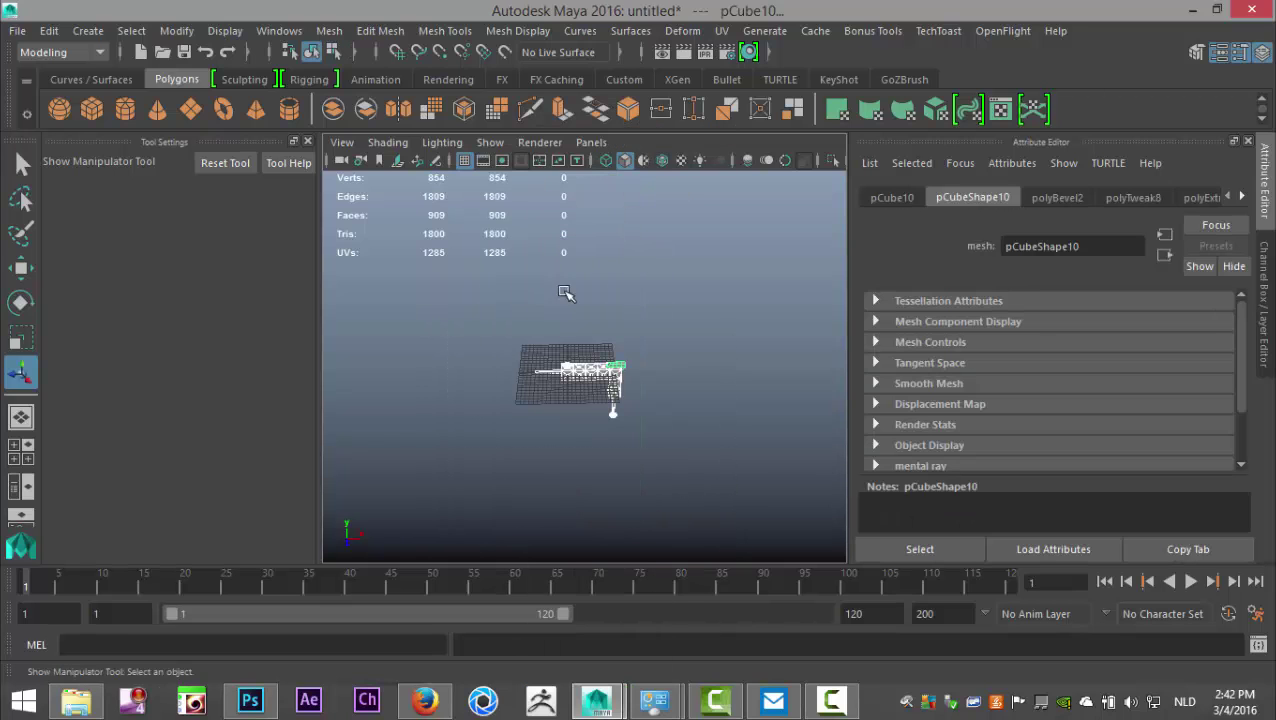
pyautogui.click(329, 30)
pyautogui.click(390, 100)
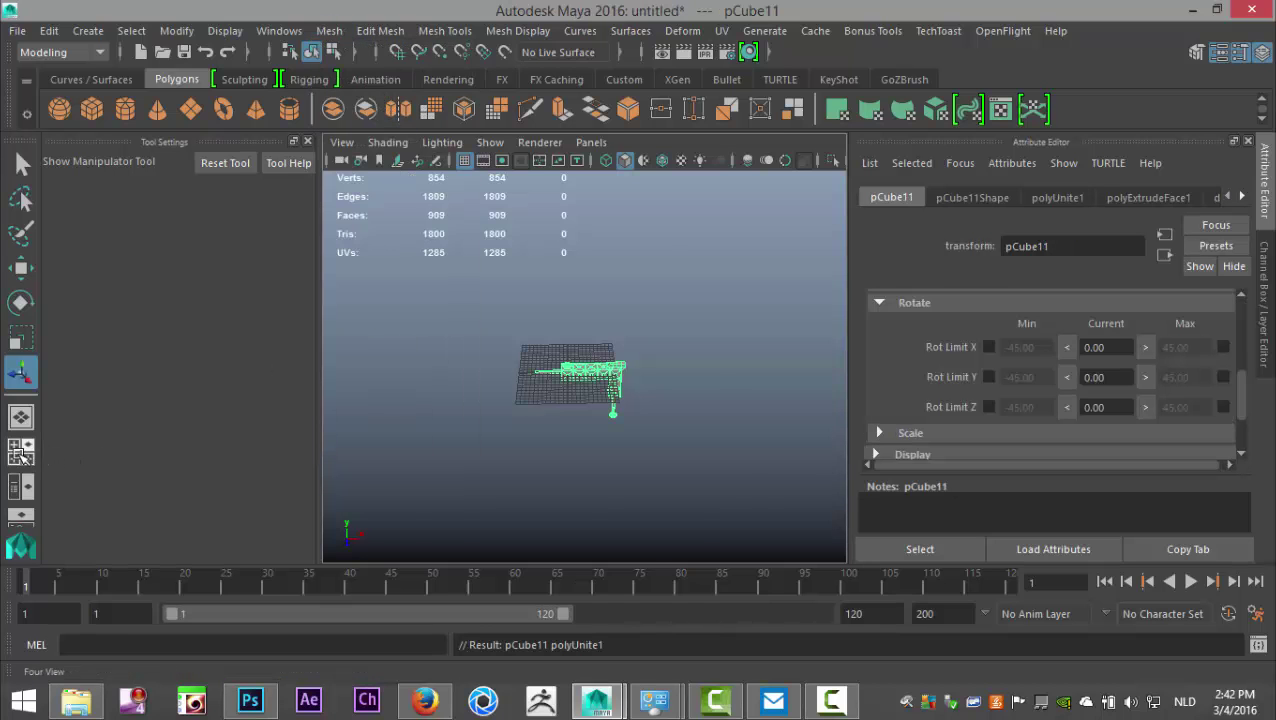
# Step: In the top view, move the combined leg mesh about 20 units along X away from the origin
pyautogui.click(20, 451)
pyautogui.press('space')
pyautogui.scroll(-4, 464, 353)
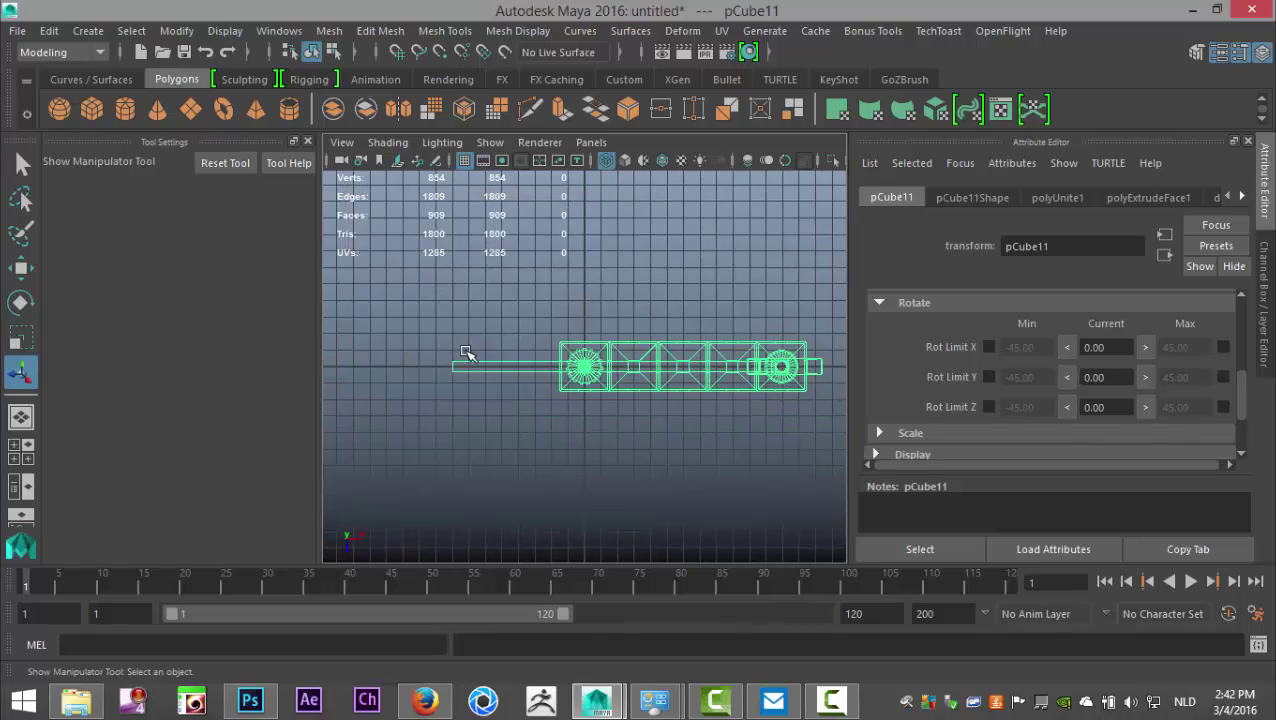
pyautogui.press('w')
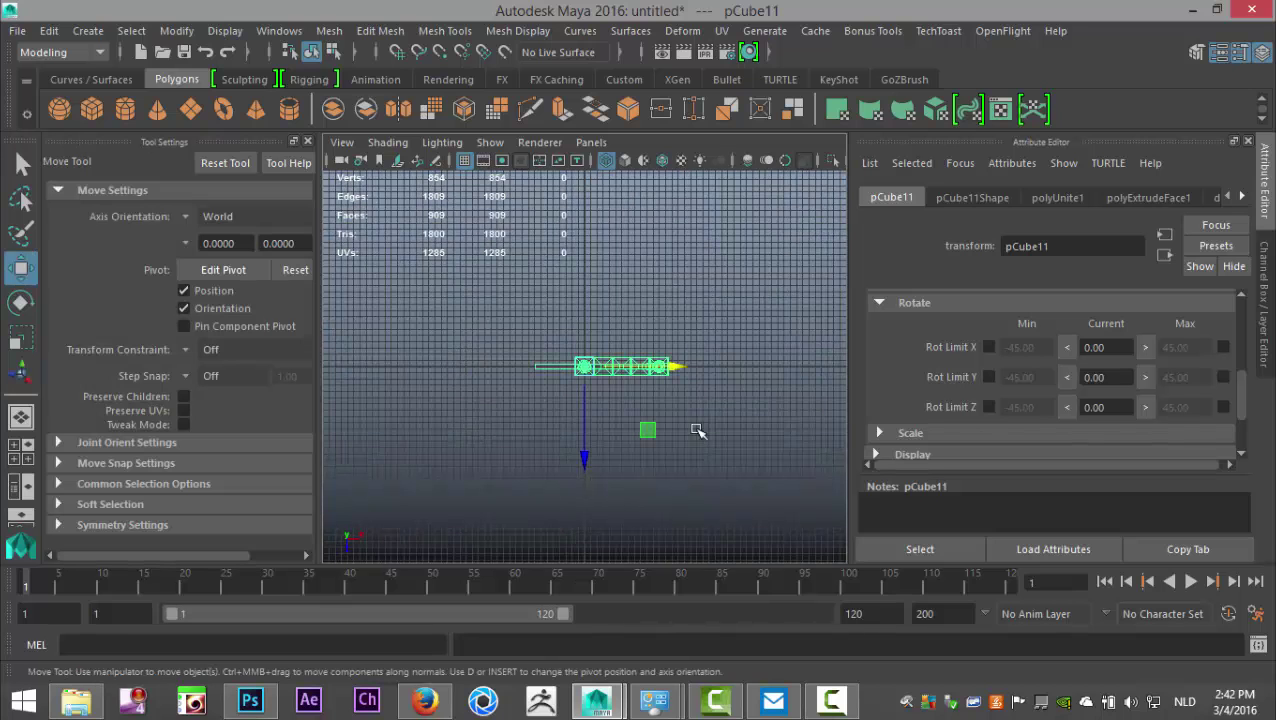
pyautogui.moveTo(677, 369); pyautogui.dragTo(796, 386)
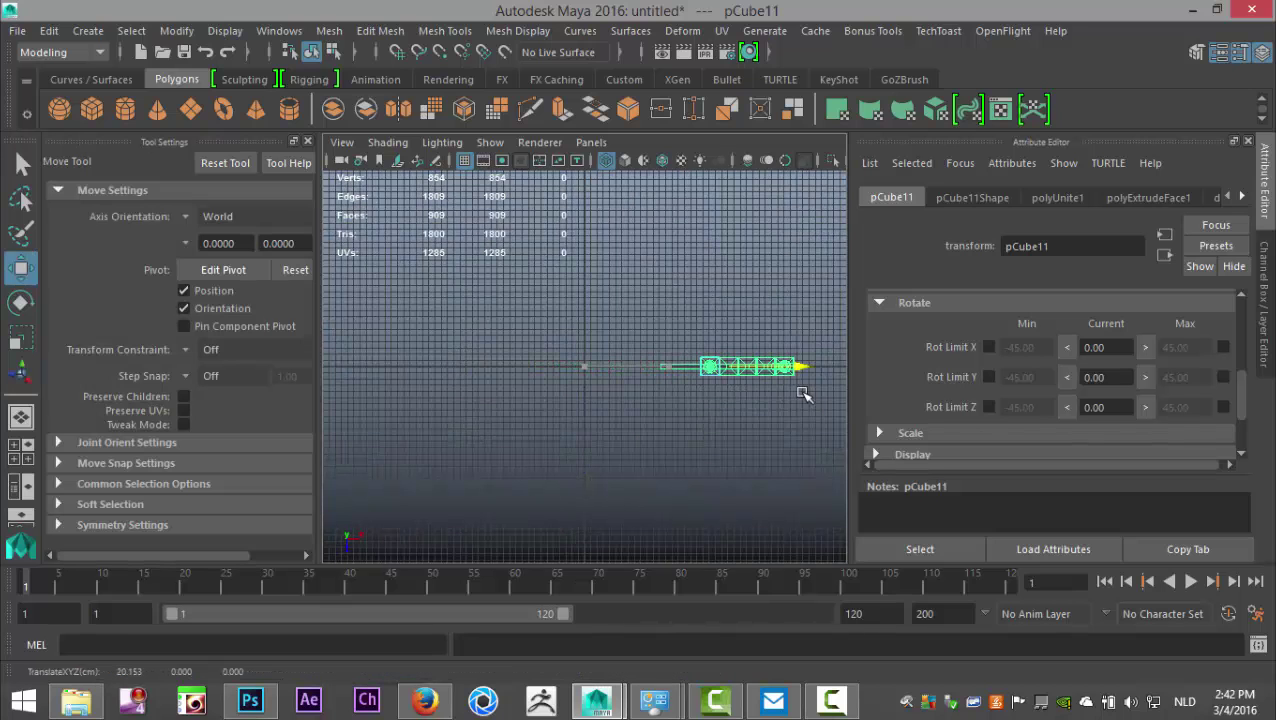
pyautogui.keyDown('alt'); pyautogui.moveTo(583, 492); pyautogui.dragTo(470, 478, button='middle'); pyautogui.keyUp('alt')
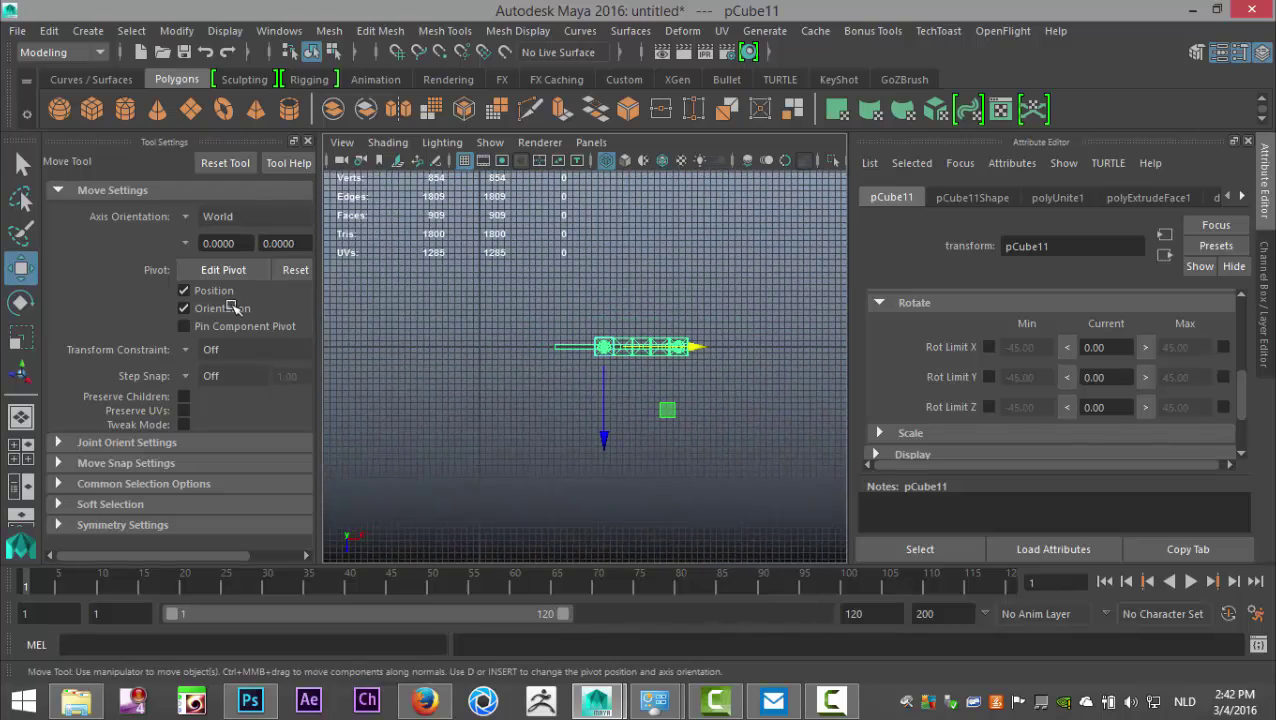
pyautogui.click(307, 141)
pyautogui.keyDown('alt'); pyautogui.moveTo(360, 287); pyautogui.dragTo(584, 450, button='right'); pyautogui.keyUp('alt')
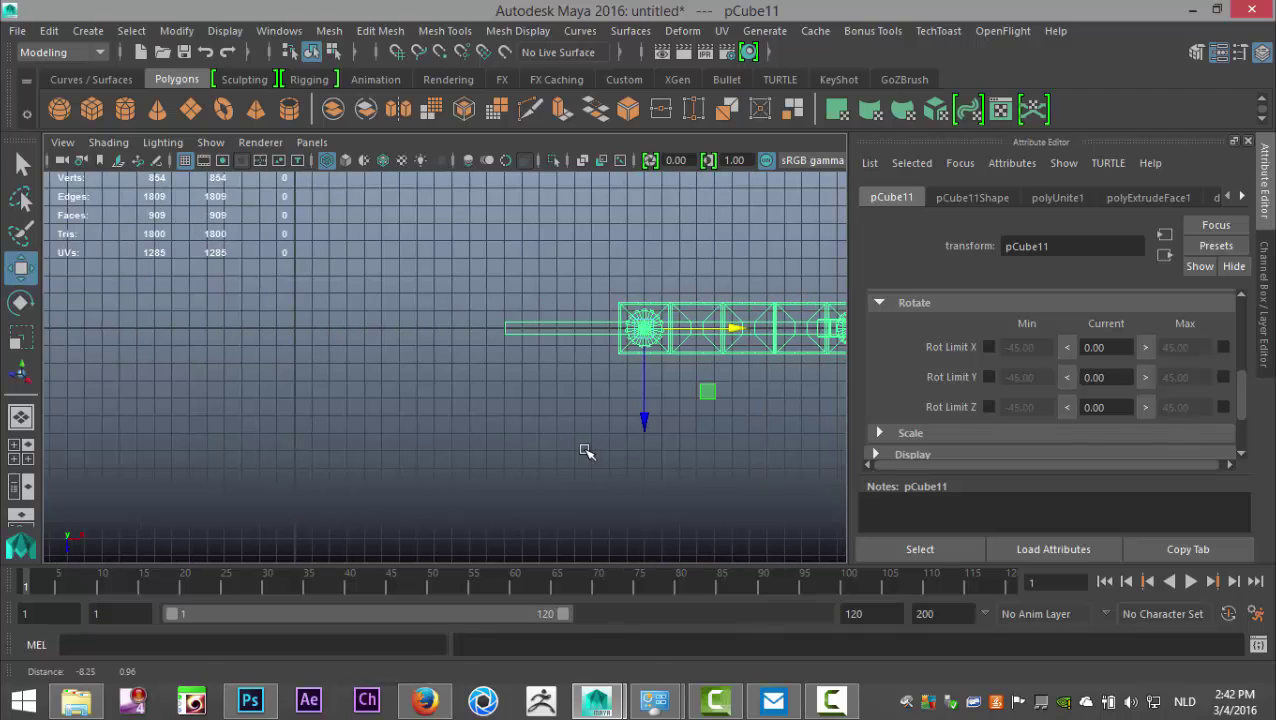
pyautogui.moveTo(735, 325); pyautogui.dragTo(738, 336)
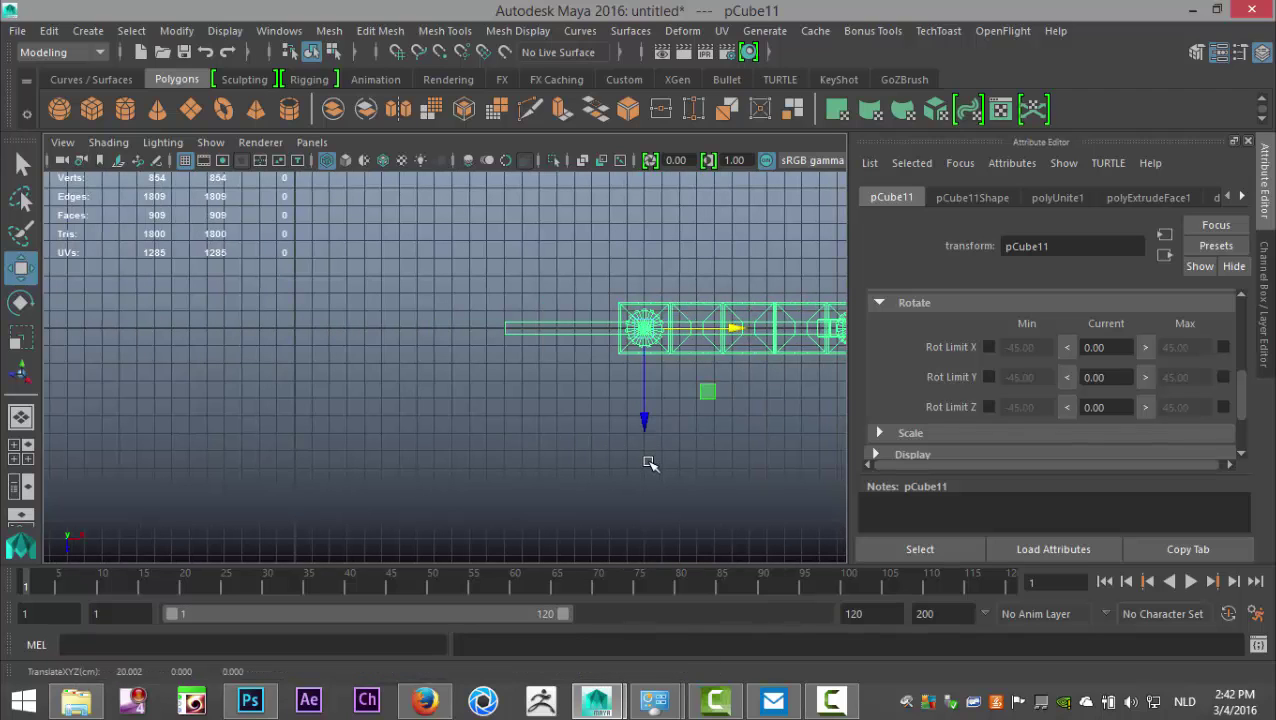
# Step: Move the leg's pivot point to the grid origin using grid snapping
pyautogui.press('d')
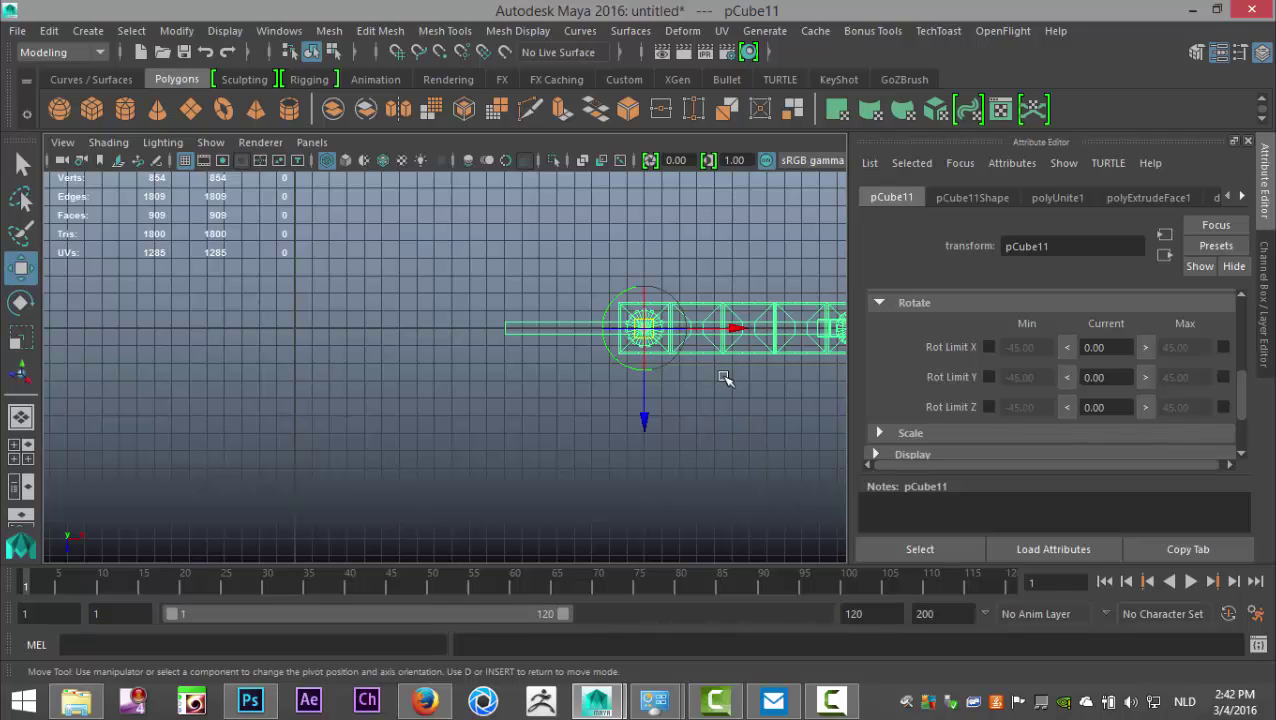
pyautogui.press('x')
pyautogui.moveTo(738, 332); pyautogui.dragTo(298, 378)
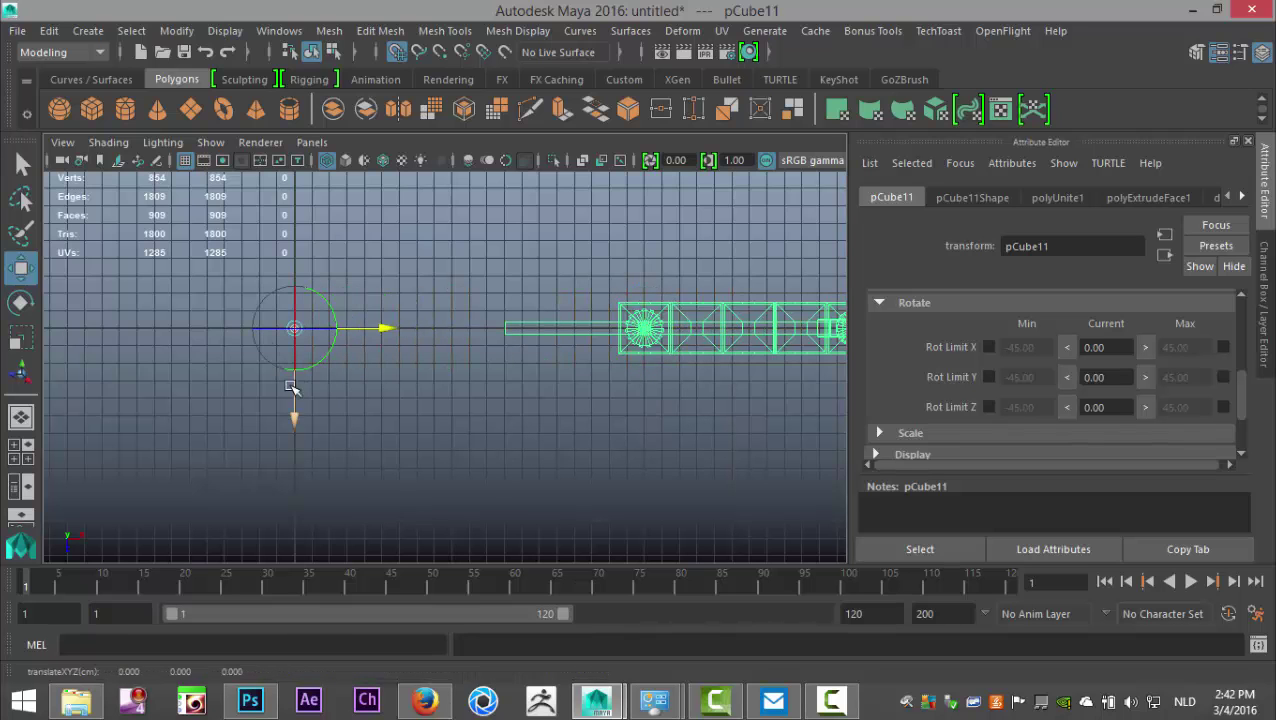
# Step: Duplicate the leg rotated 90 degrees in Y around the origin and repeat the duplication twice for four legs
pyautogui.scroll(-1, 335, 443)
pyautogui.scroll(-2, 335, 443)
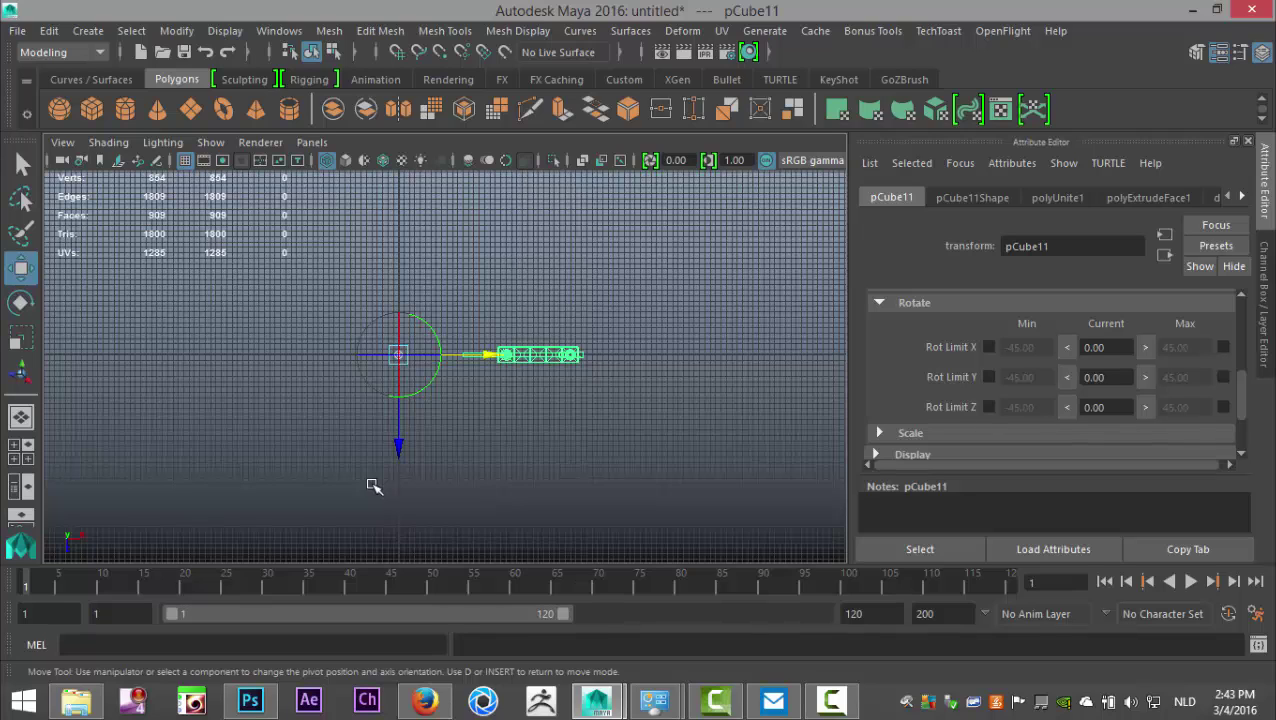
pyautogui.hotkey('ctrl', 'd')
pyautogui.press('e')
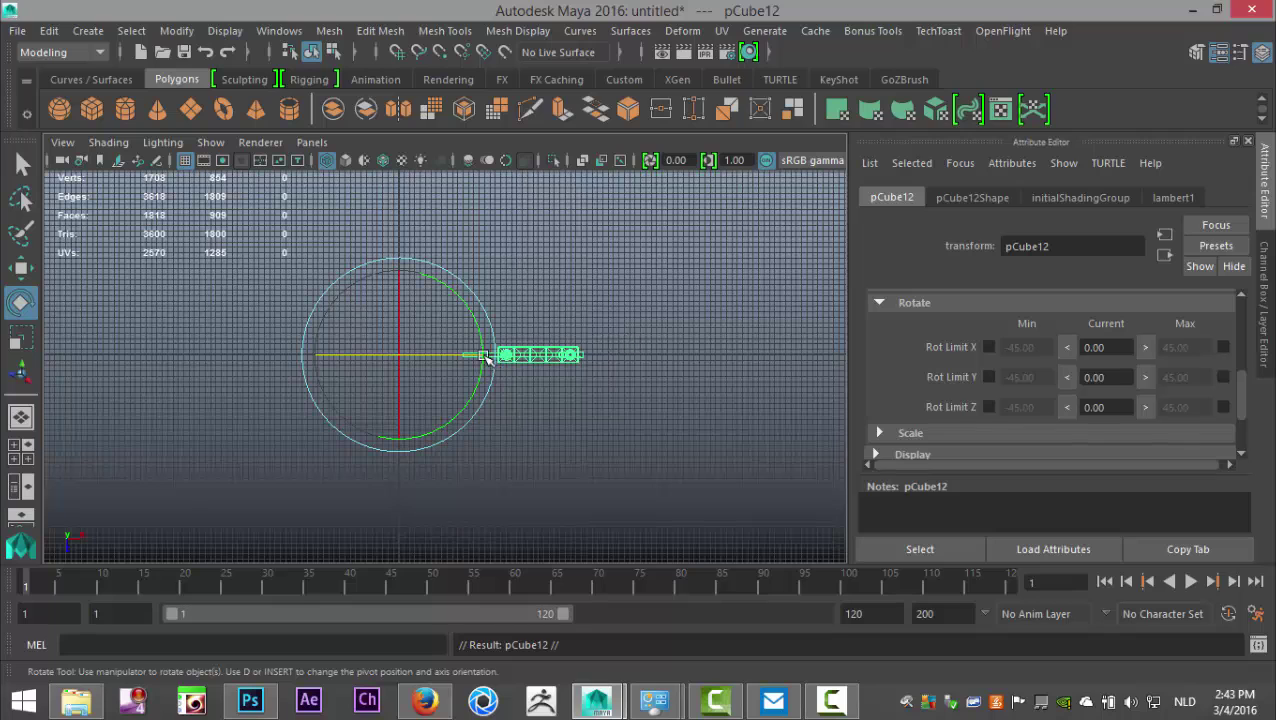
pyautogui.moveTo(492, 334); pyautogui.dragTo(397, 274)
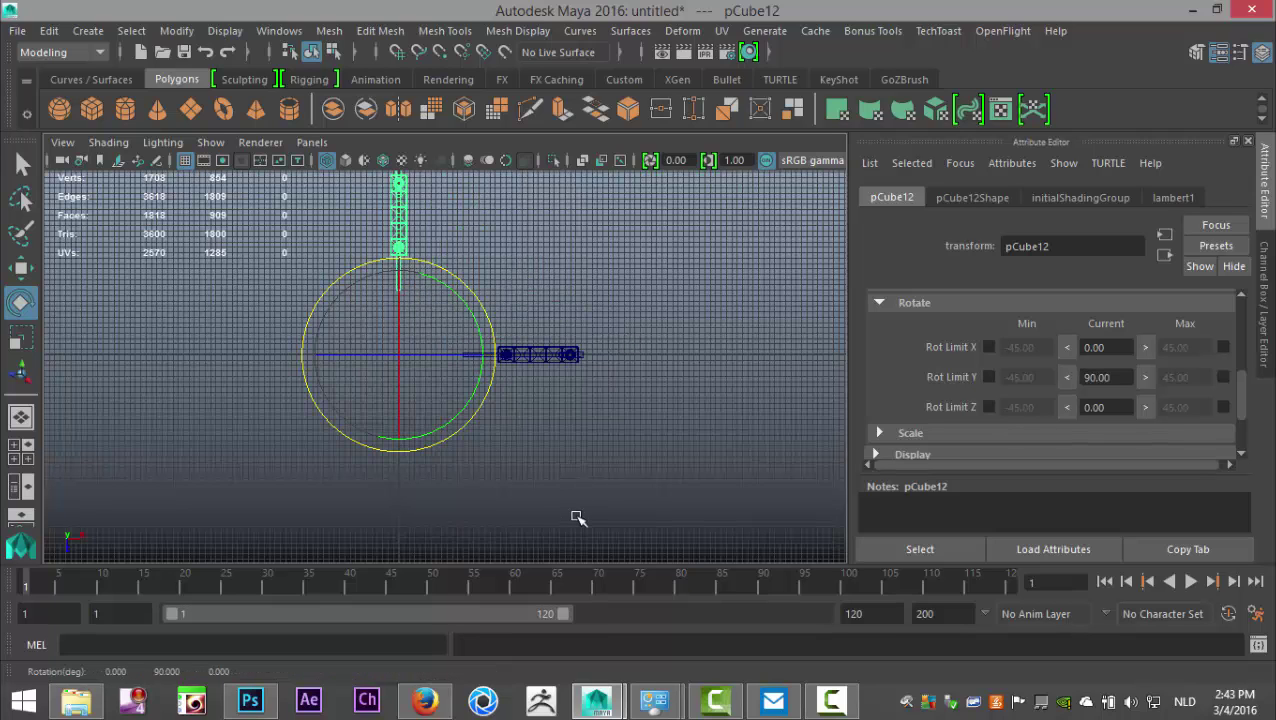
pyautogui.hotkey('shift', 'd')
pyautogui.hotkey('shift', 'd')
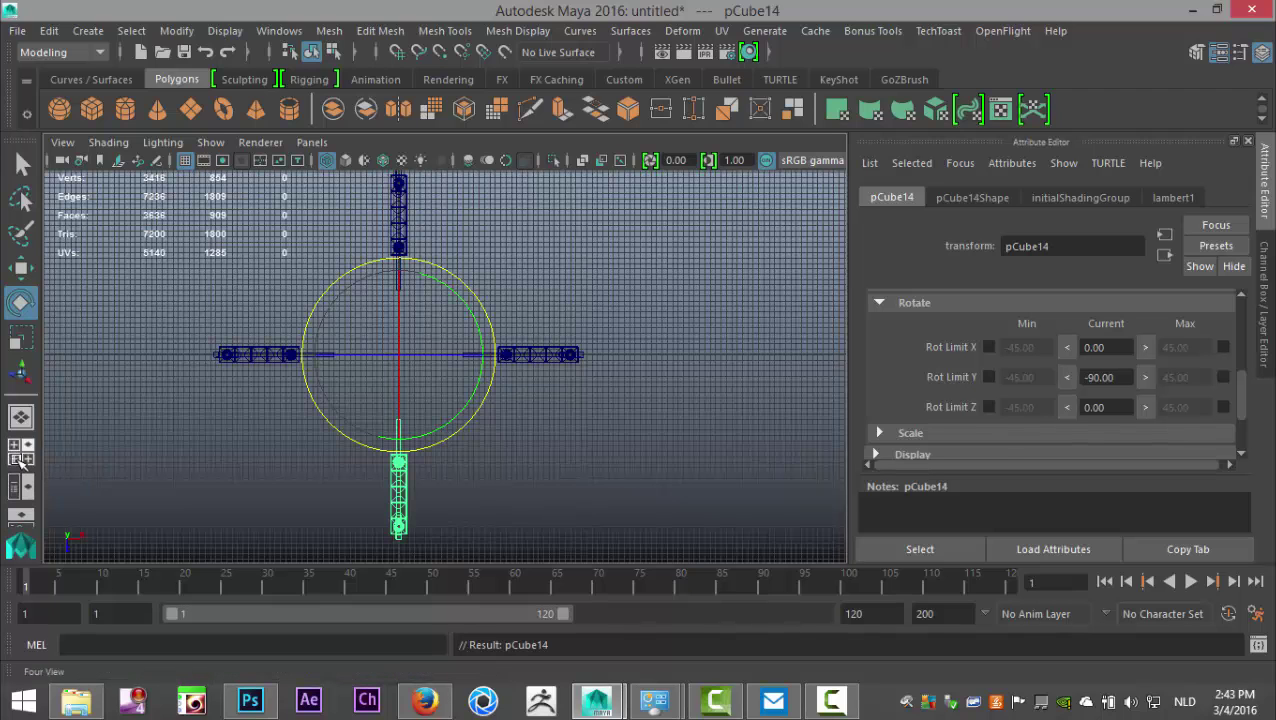
# Step: Examine the arrangement of the four legs around the grid from several angles in the perspective view
pyautogui.click(22, 450)
pyautogui.press('space')
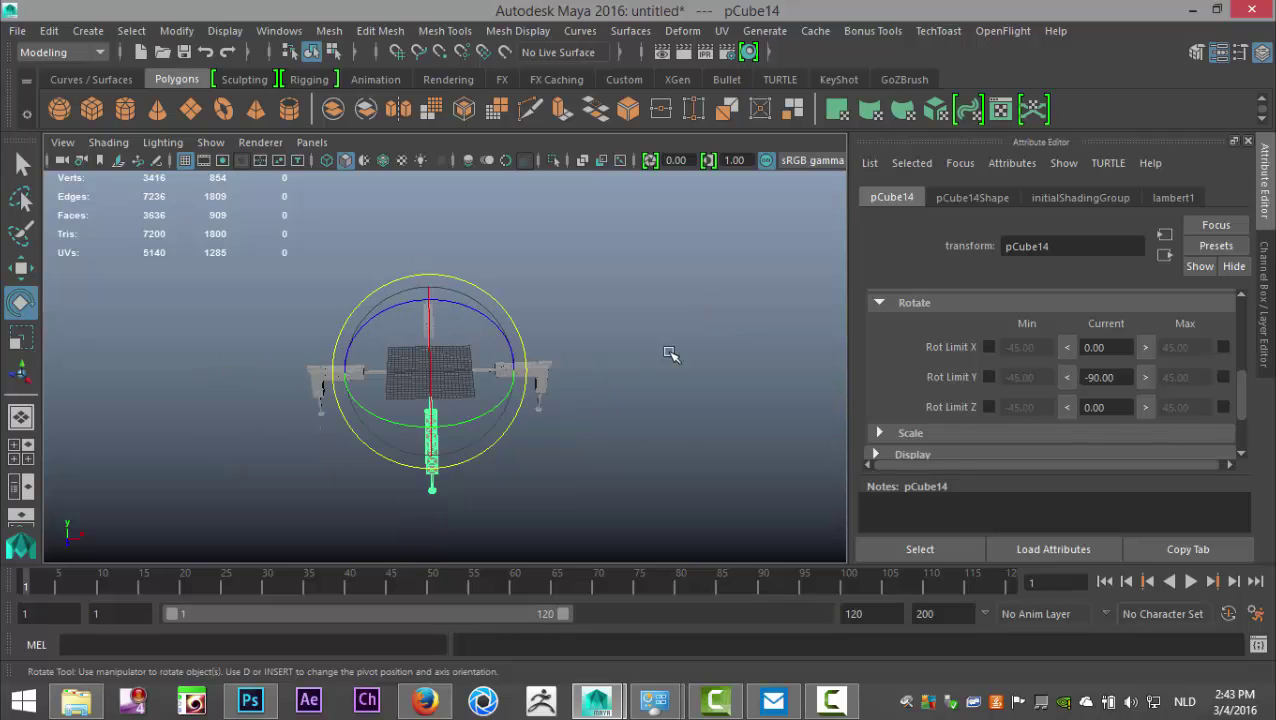
pyautogui.keyDown('alt'); pyautogui.moveTo(578, 389); pyautogui.dragTo(692, 379); pyautogui.keyUp('alt')
pyautogui.click(703, 387)
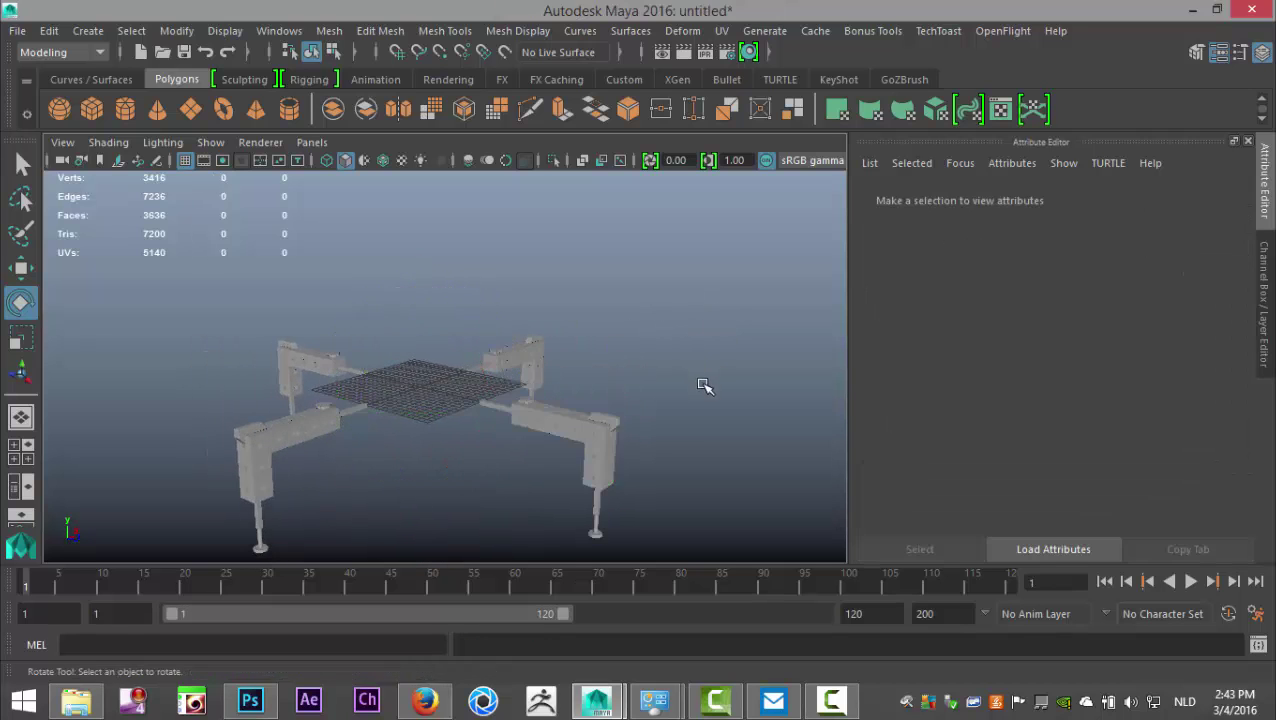
pyautogui.scroll(3, 683, 433)
pyautogui.keyDown('alt'); pyautogui.moveTo(645, 442); pyautogui.dragTo(633, 346); pyautogui.keyUp('alt')
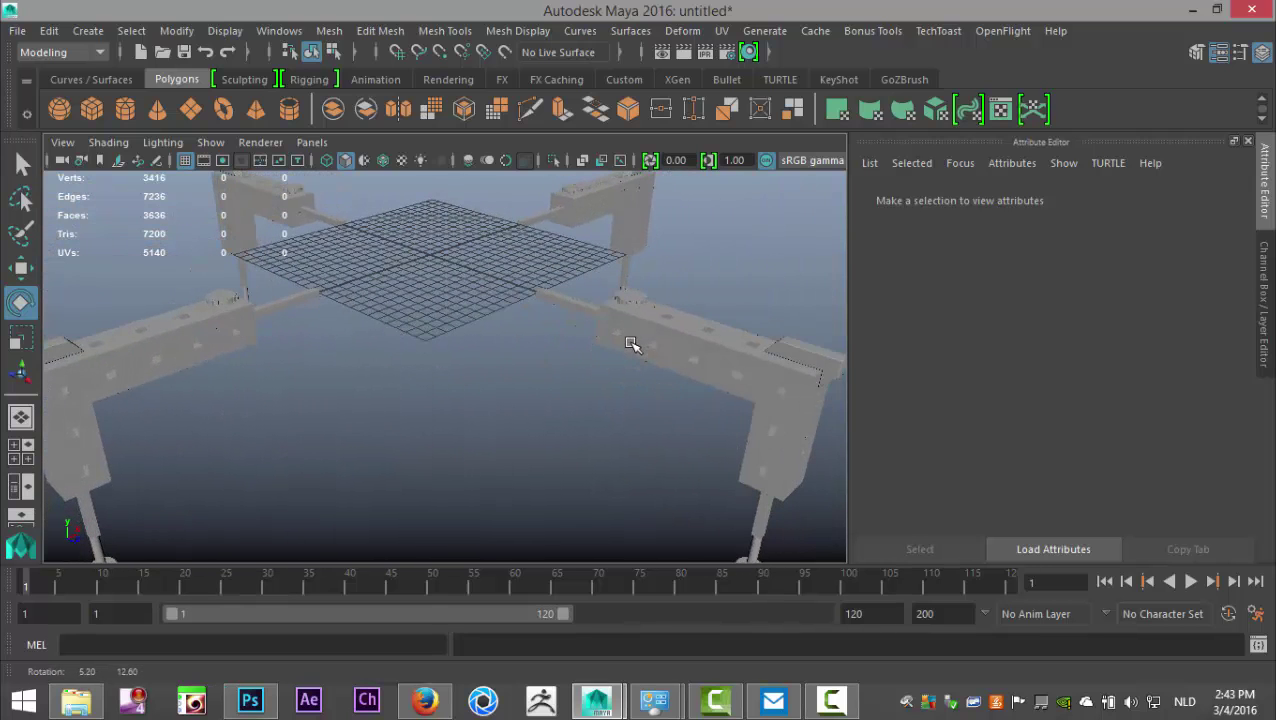
pyautogui.keyDown('alt'); pyautogui.moveTo(632, 347); pyautogui.dragTo(622, 426, button='middle'); pyautogui.keyUp('alt')
pyautogui.keyDown('alt'); pyautogui.moveTo(622, 426); pyautogui.dragTo(636, 462); pyautogui.keyUp('alt')
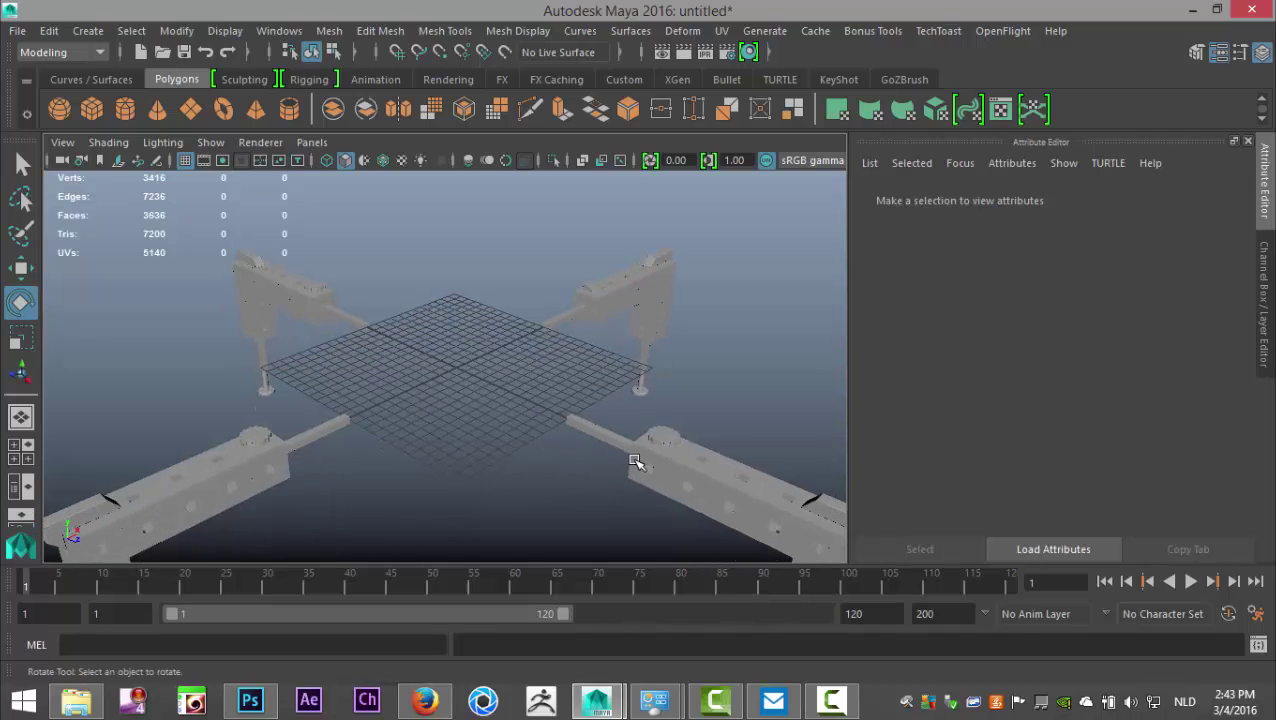
pyautogui.click(128, 111)
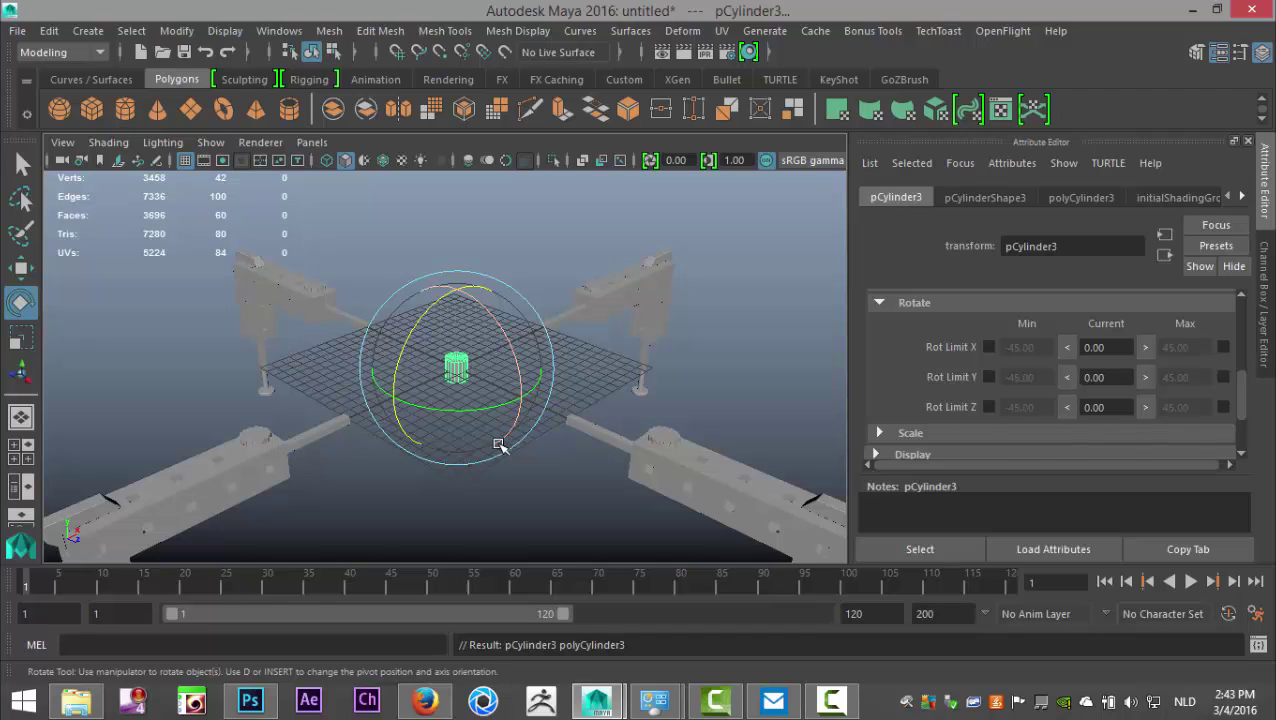
pyautogui.press('r')
pyautogui.moveTo(458, 290); pyautogui.dragTo(464, 322)
pyautogui.click(1082, 199)
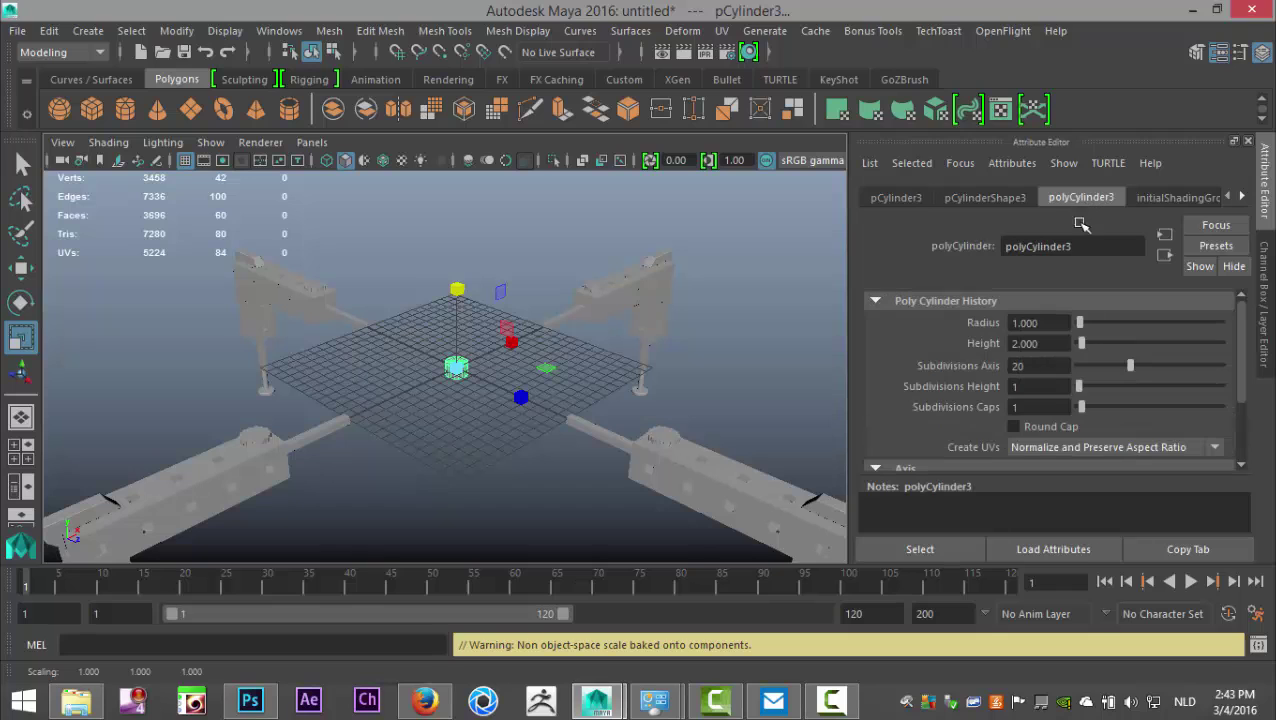
pyautogui.moveTo(1038, 370); pyautogui.dragTo(957, 366)
pyautogui.write('8')
pyautogui.press('Return')
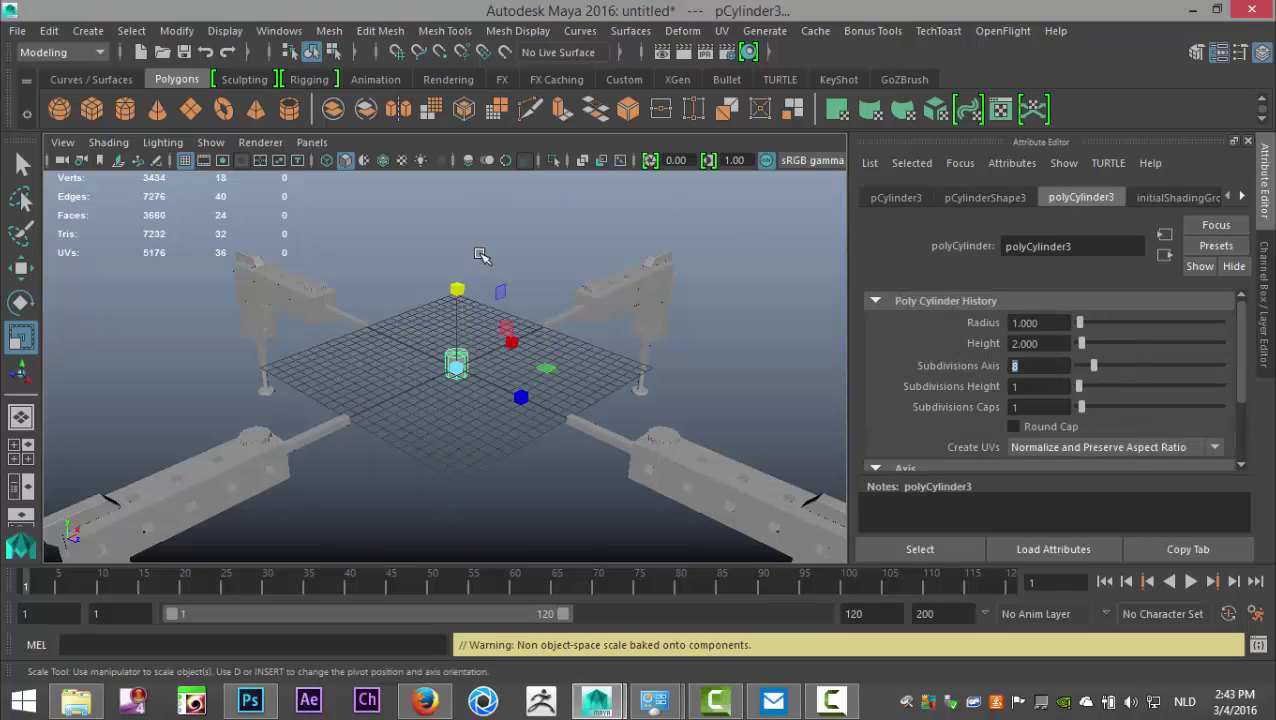
pyautogui.click(622, 247)
pyautogui.click(466, 367)
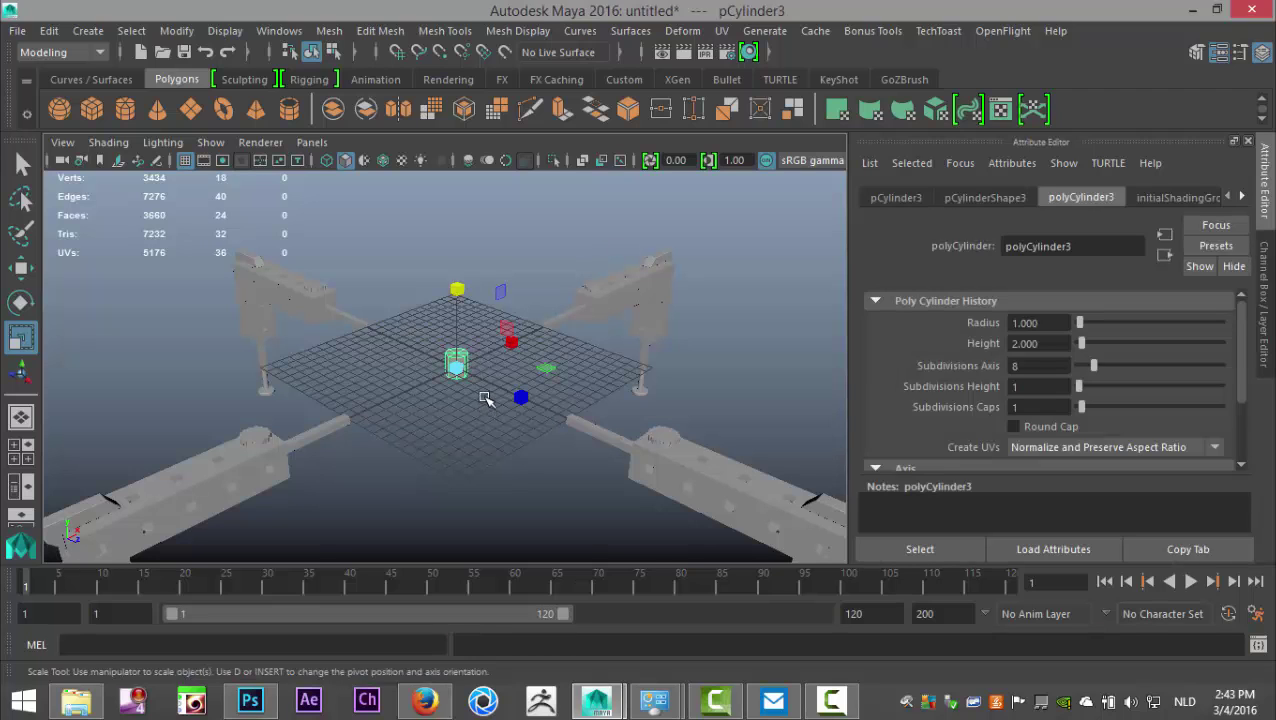
pyautogui.press('Delete')
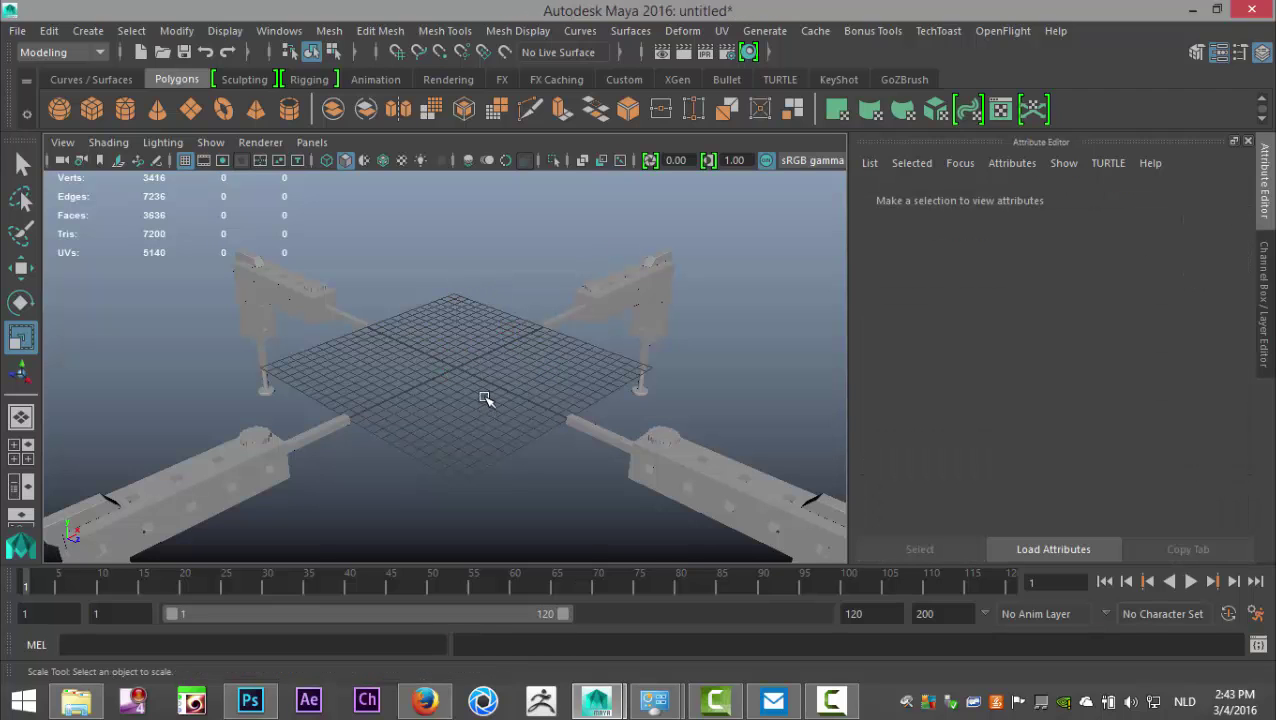
# Step: Create a polygon cylinder at the origin and set its axis subdivisions to 8
pyautogui.click(125, 110)
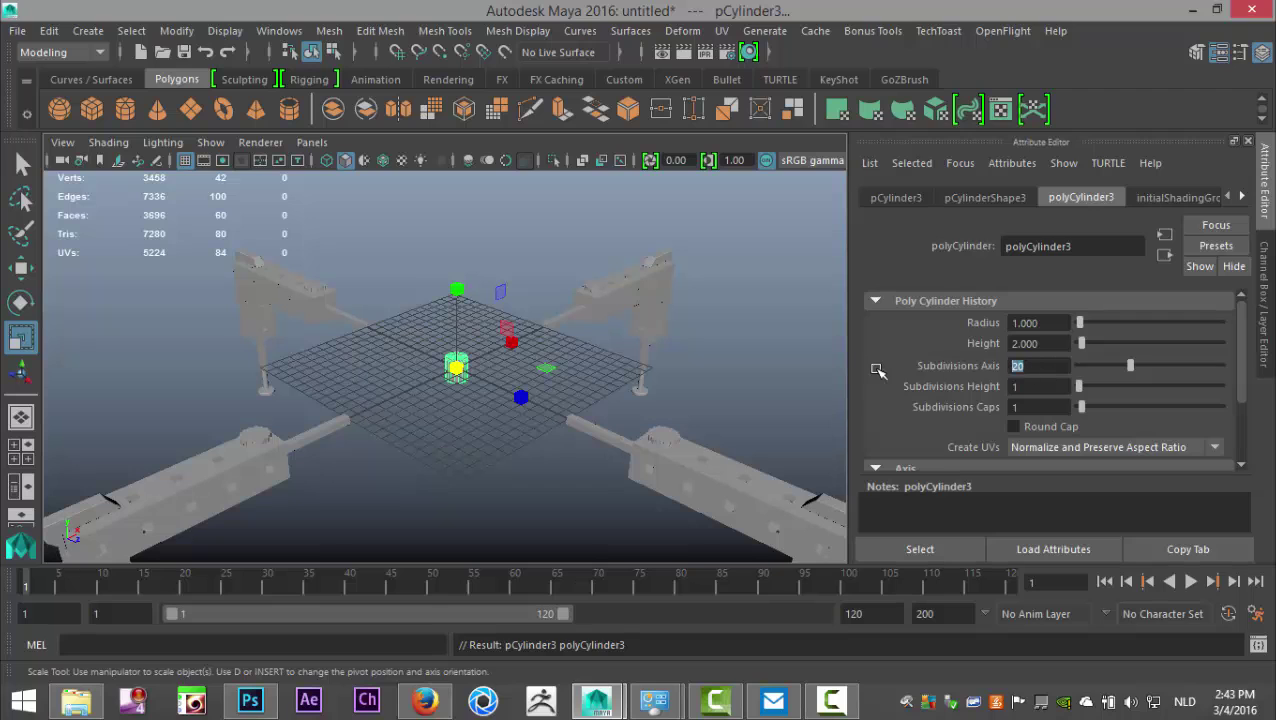
pyautogui.press('Return')
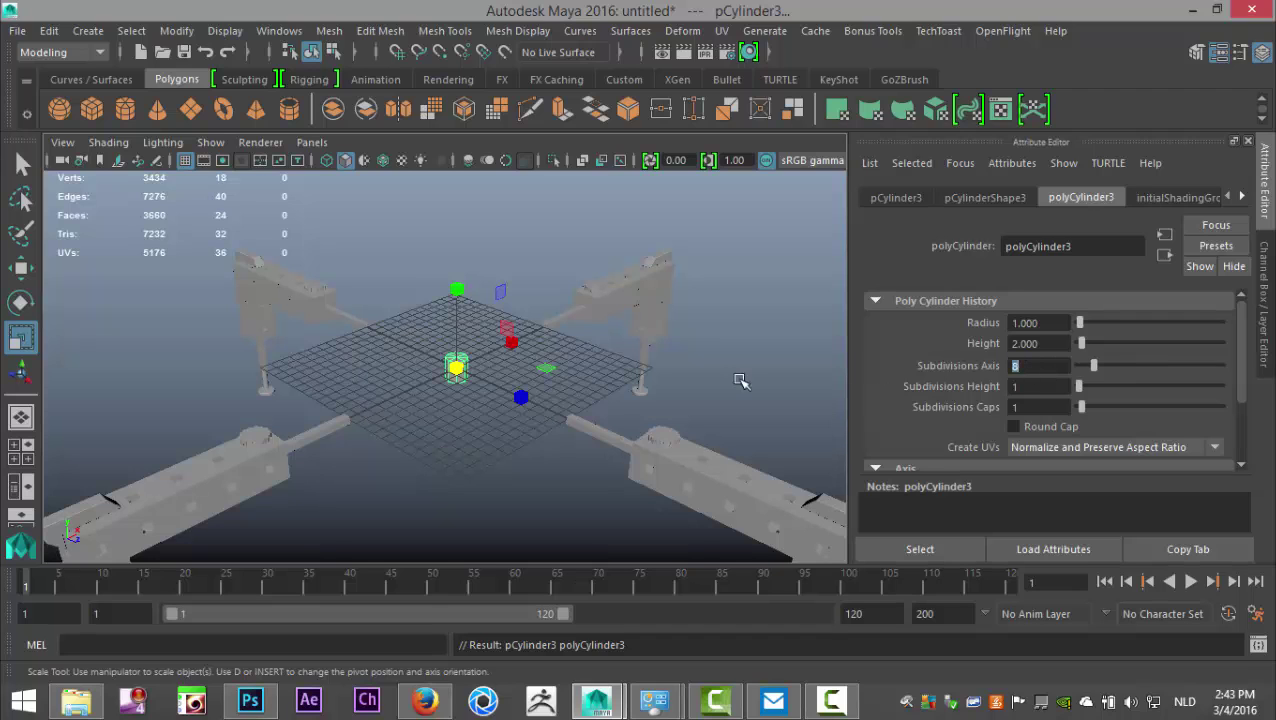
pyautogui.click(513, 235)
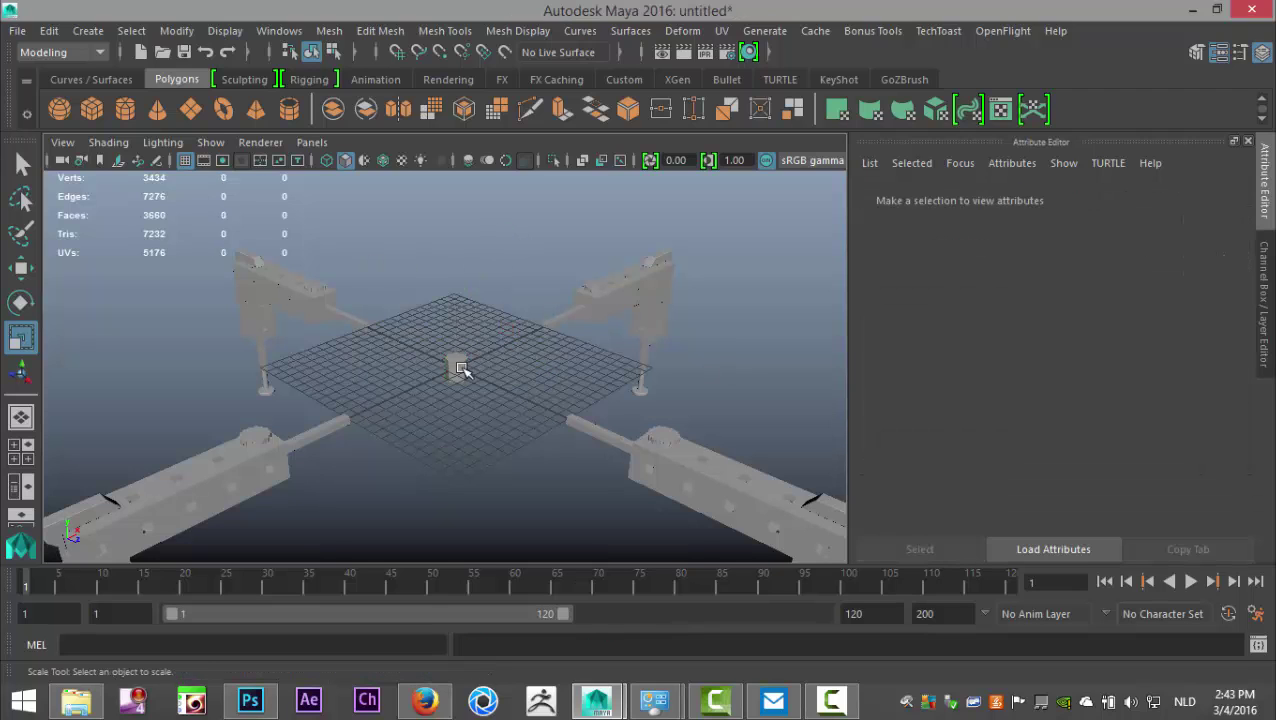
# Step: Scale the cylinder into a wide, thin octagonal platform centred between the four legs
pyautogui.click(458, 368)
pyautogui.moveTo(460, 294); pyautogui.dragTo(509, 369)
pyautogui.moveTo(611, 385); pyautogui.dragTo(652, 394, button='middle')
pyautogui.keyDown('alt'); pyautogui.moveTo(632, 441); pyautogui.dragTo(565, 302); pyautogui.keyUp('alt')
pyautogui.moveTo(468, 276); pyautogui.dragTo(477, 357)
# Step: Adjust the octagonal platform's uniform scale to about 12 in the side view and return to the perspective view
pyautogui.click(31, 455)
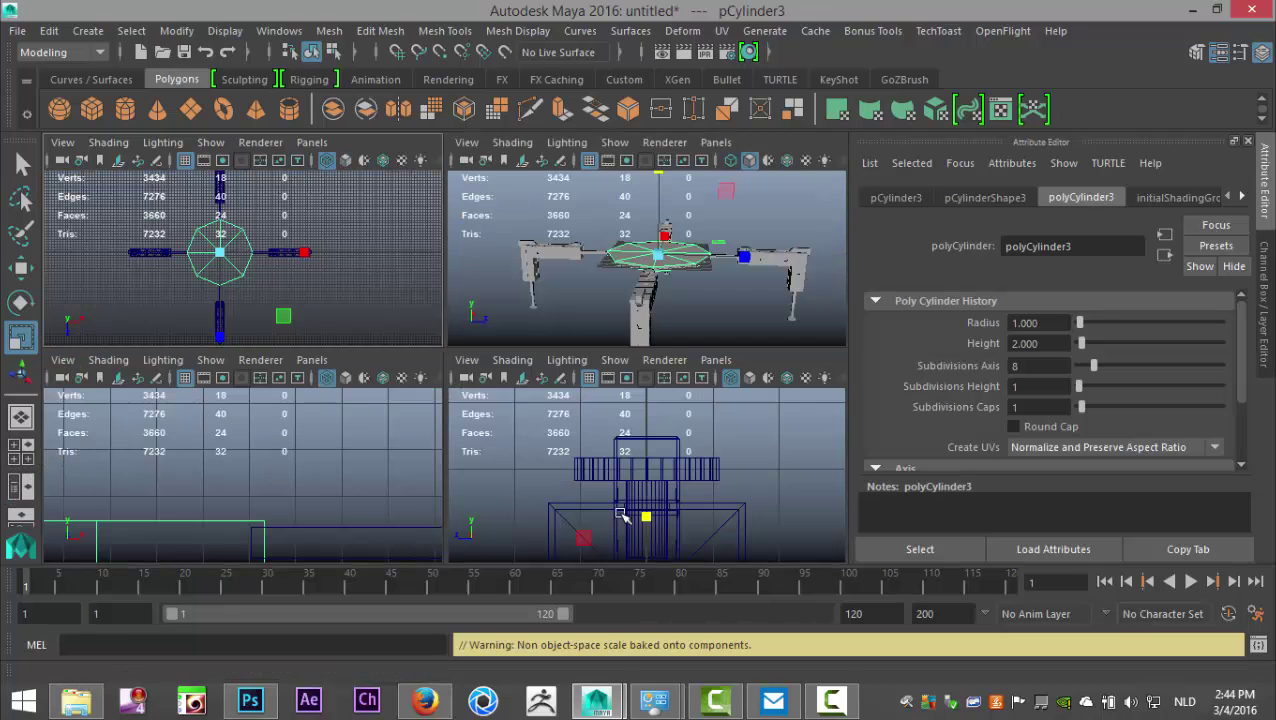
pyautogui.press('space')
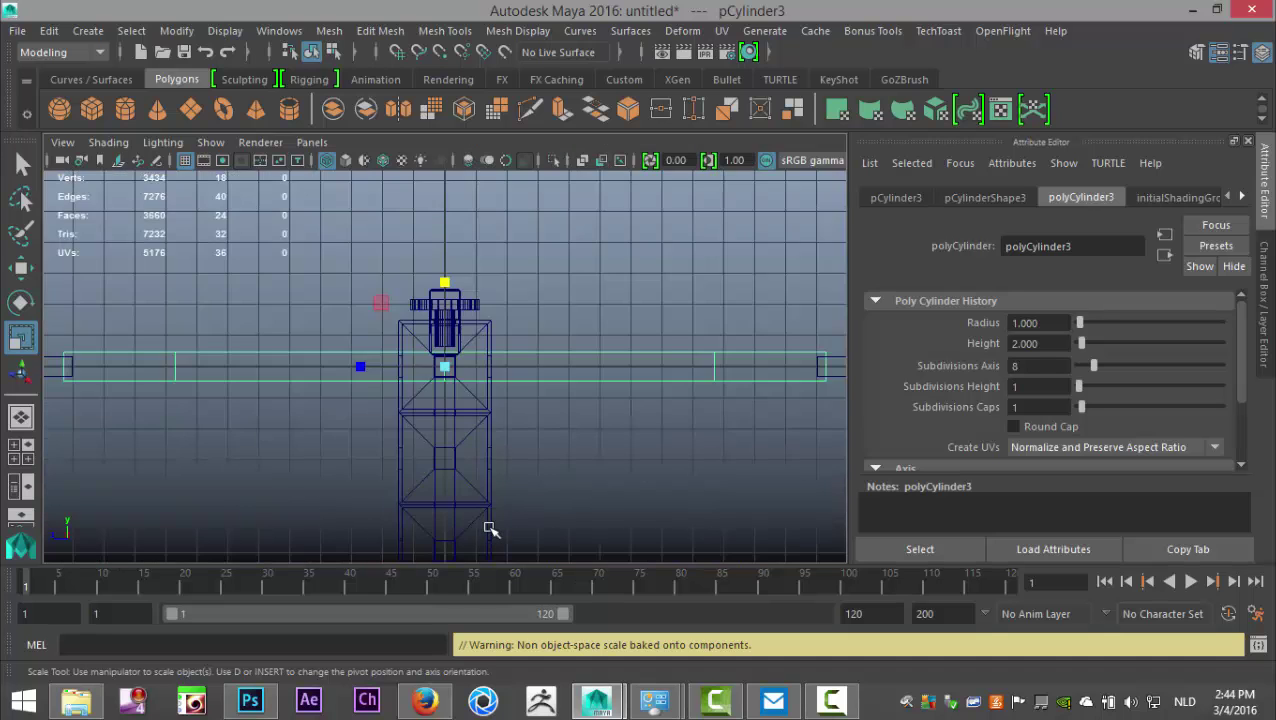
pyautogui.scroll(1, 489, 528)
pyautogui.scroll(-3, 491, 536)
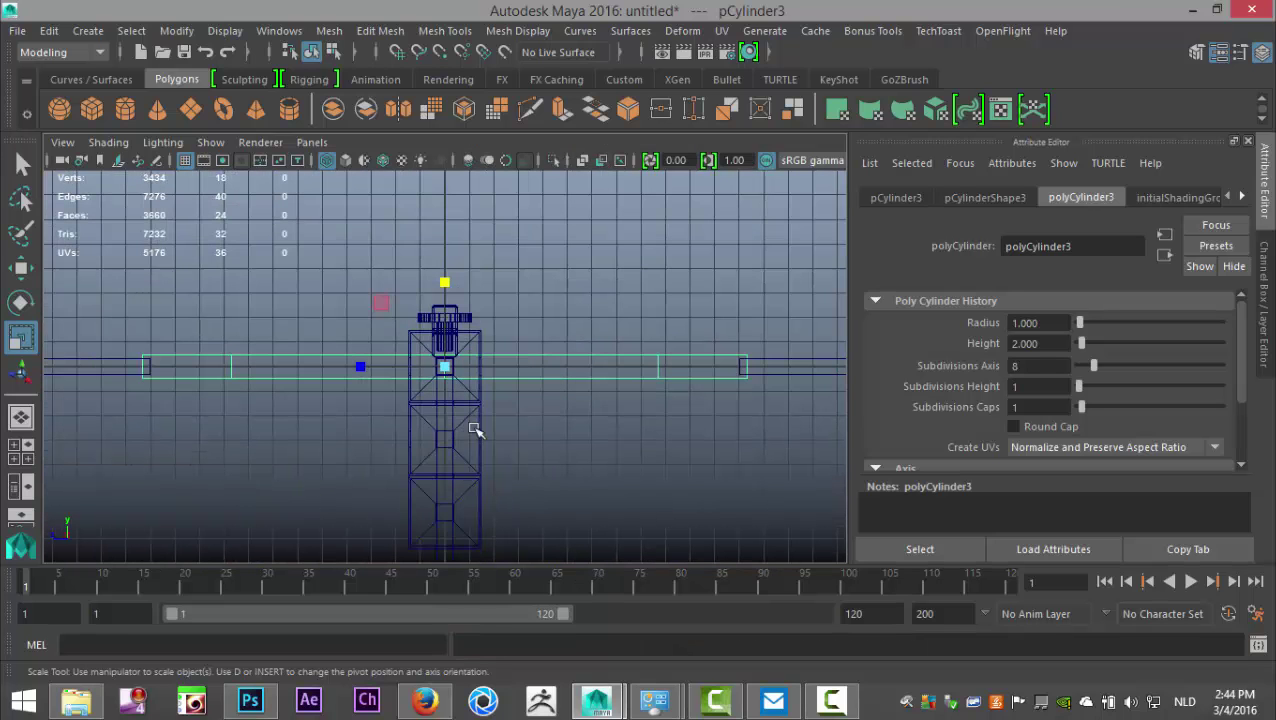
pyautogui.moveTo(443, 367); pyautogui.dragTo(446, 370)
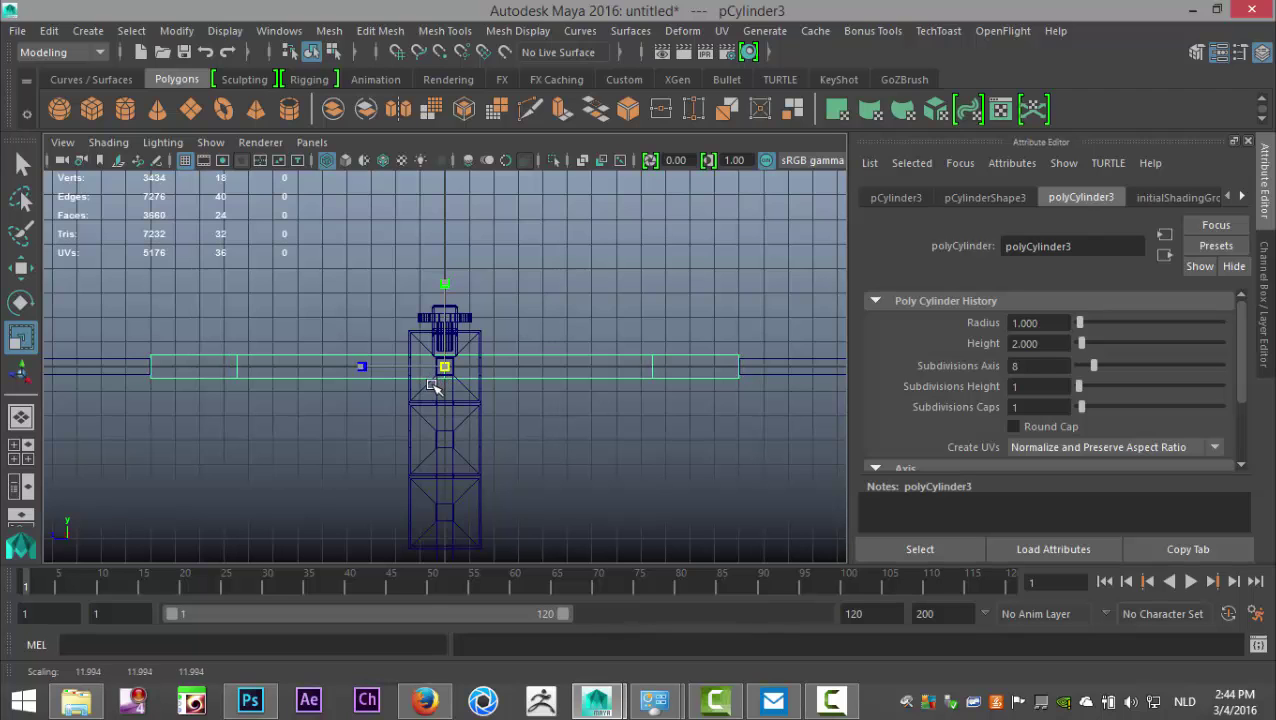
pyautogui.click(20, 452)
pyautogui.press('space')
pyautogui.keyDown('alt'); pyautogui.moveTo(556, 436); pyautogui.dragTo(578, 504); pyautogui.keyUp('alt')
pyautogui.keyDown('alt'); pyautogui.moveTo(578, 504); pyautogui.dragTo(600, 473, button='right'); pyautogui.keyUp('alt')
pyautogui.keyDown('alt'); pyautogui.moveTo(600, 473); pyautogui.dragTo(565, 500); pyautogui.keyUp('alt')
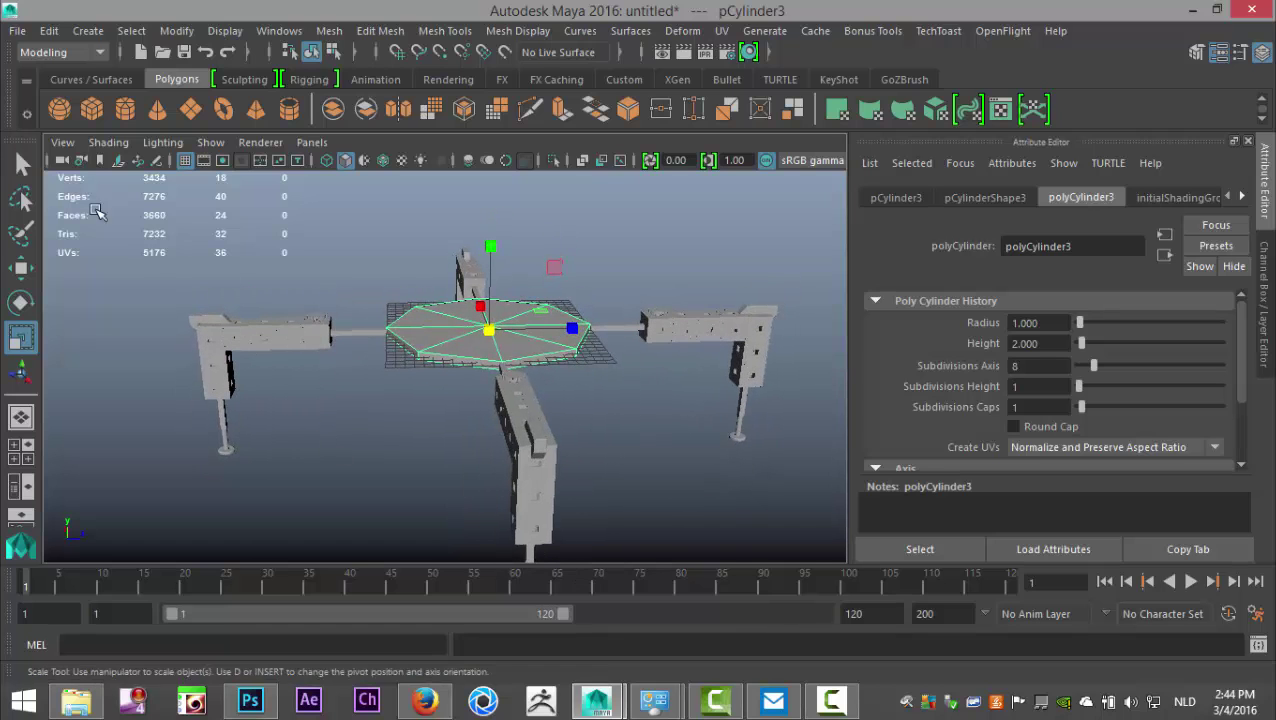
# Step: Try a polygon sphere scaled to about 10.18 as a body at the platform's centre, and delete it
pyautogui.click(59, 109)
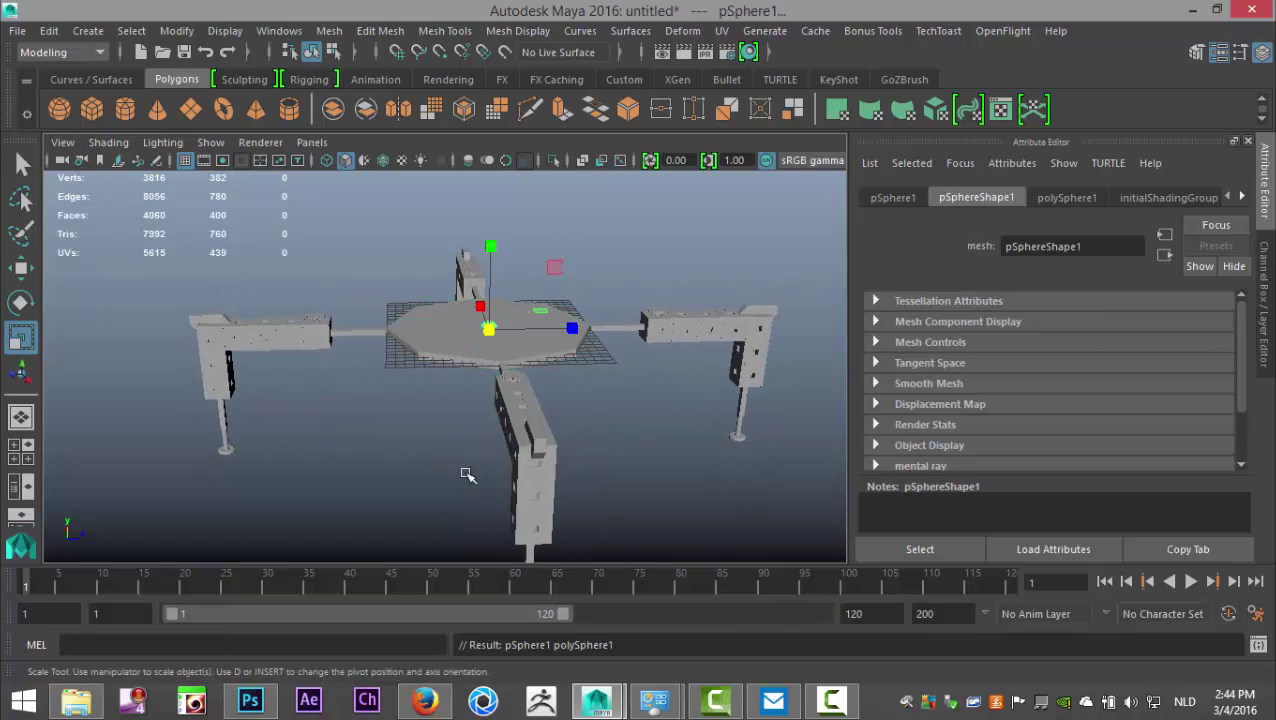
pyautogui.moveTo(490, 333); pyautogui.dragTo(630, 370)
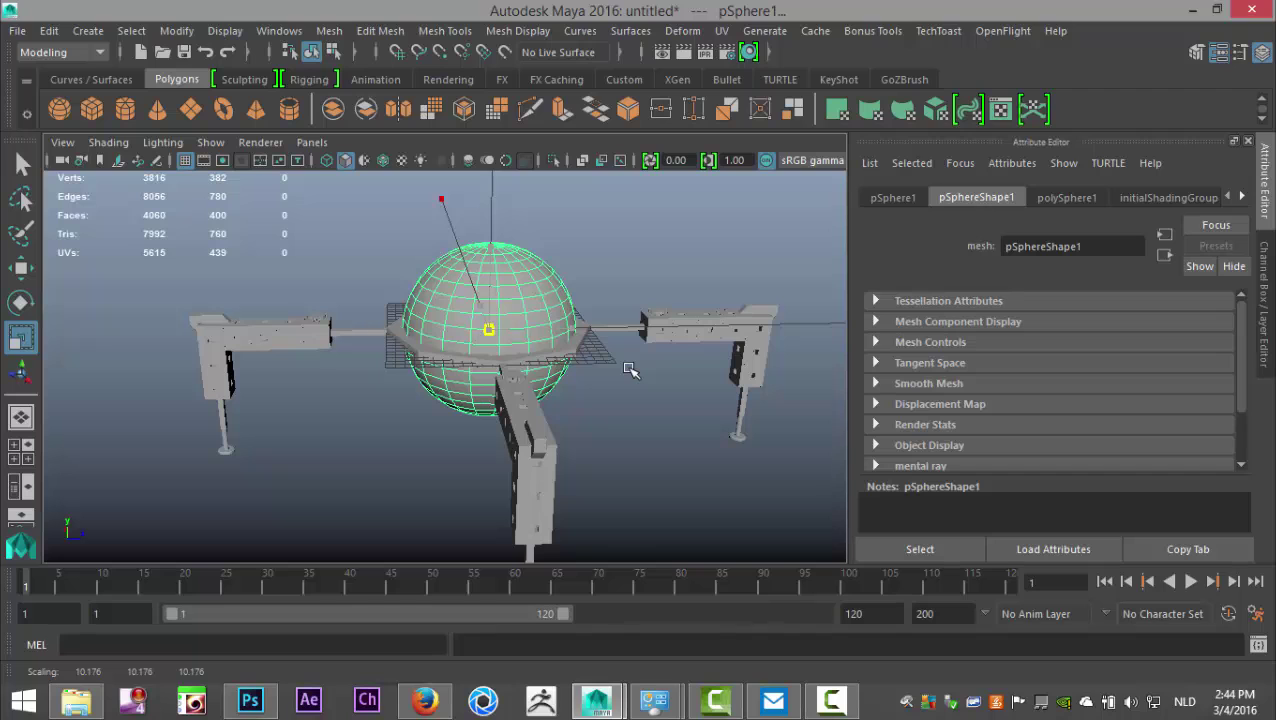
pyautogui.click(660, 459)
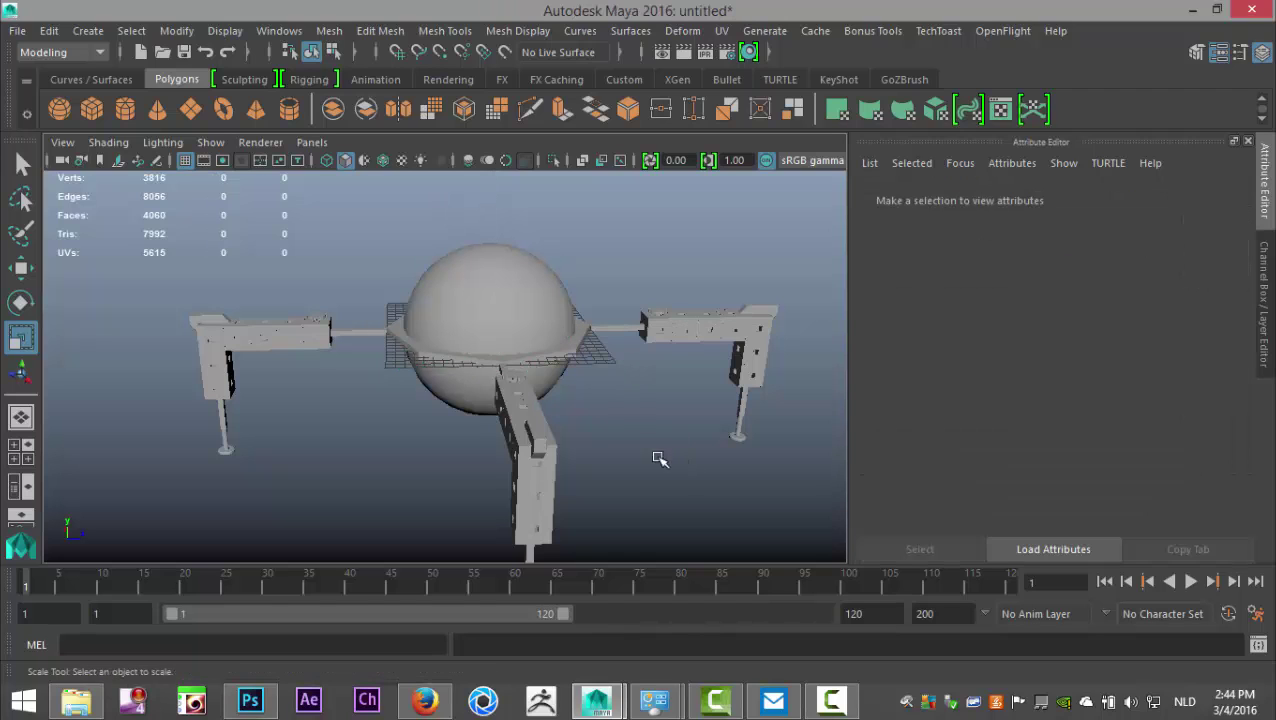
pyautogui.click(572, 357)
pyautogui.click(524, 278)
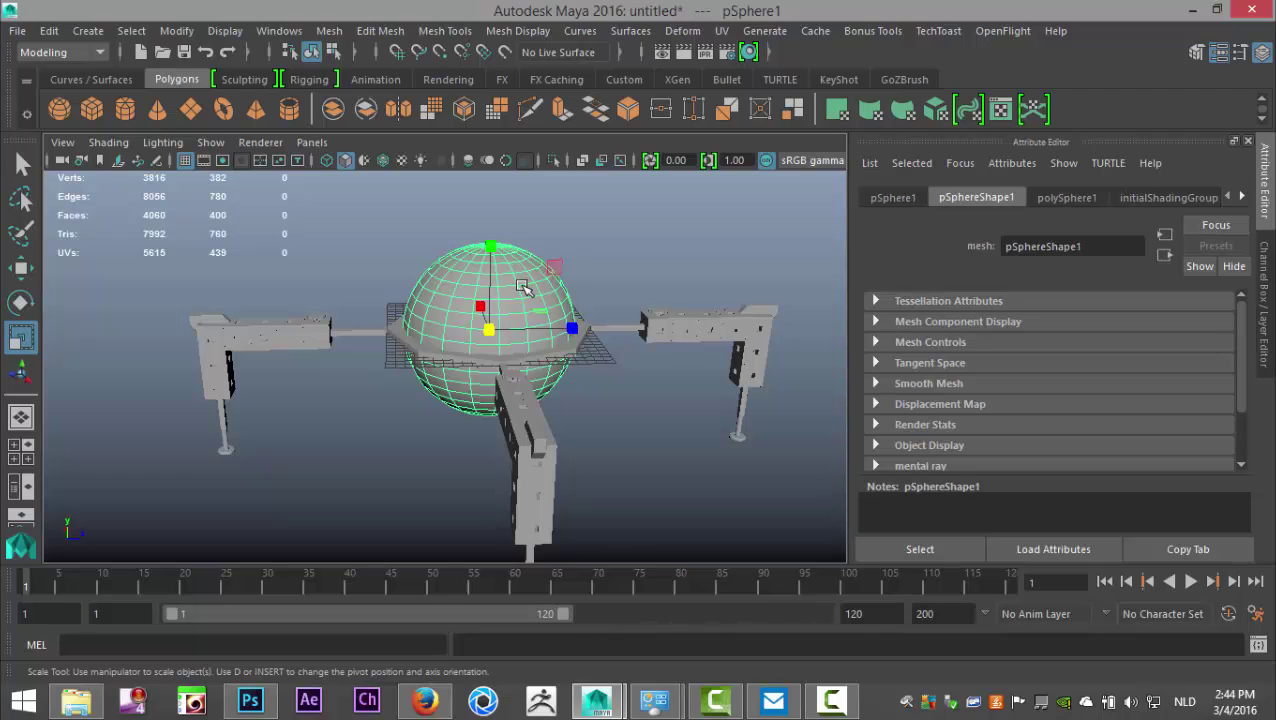
pyautogui.press('Delete')
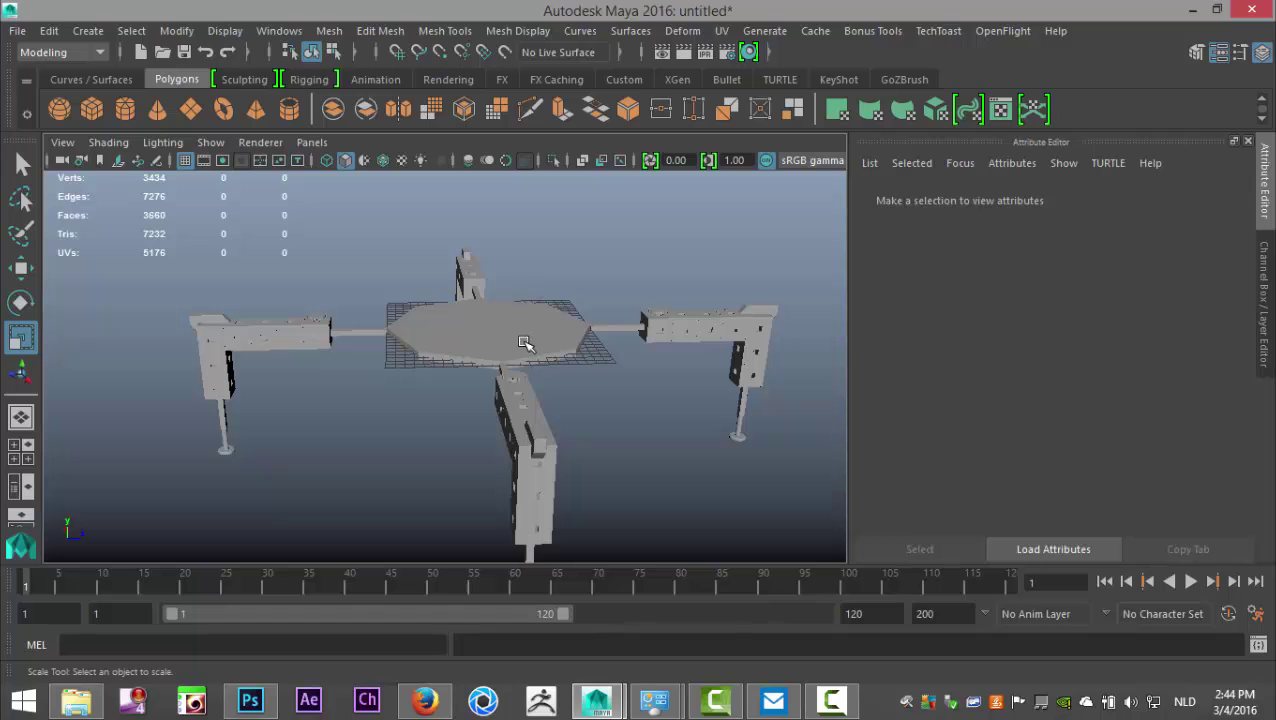
# Step: Select the octagonal platform and scale it up uniformly so its edge comes closer to the legs
pyautogui.click(527, 346)
pyautogui.moveTo(490, 330); pyautogui.dragTo(529, 353)
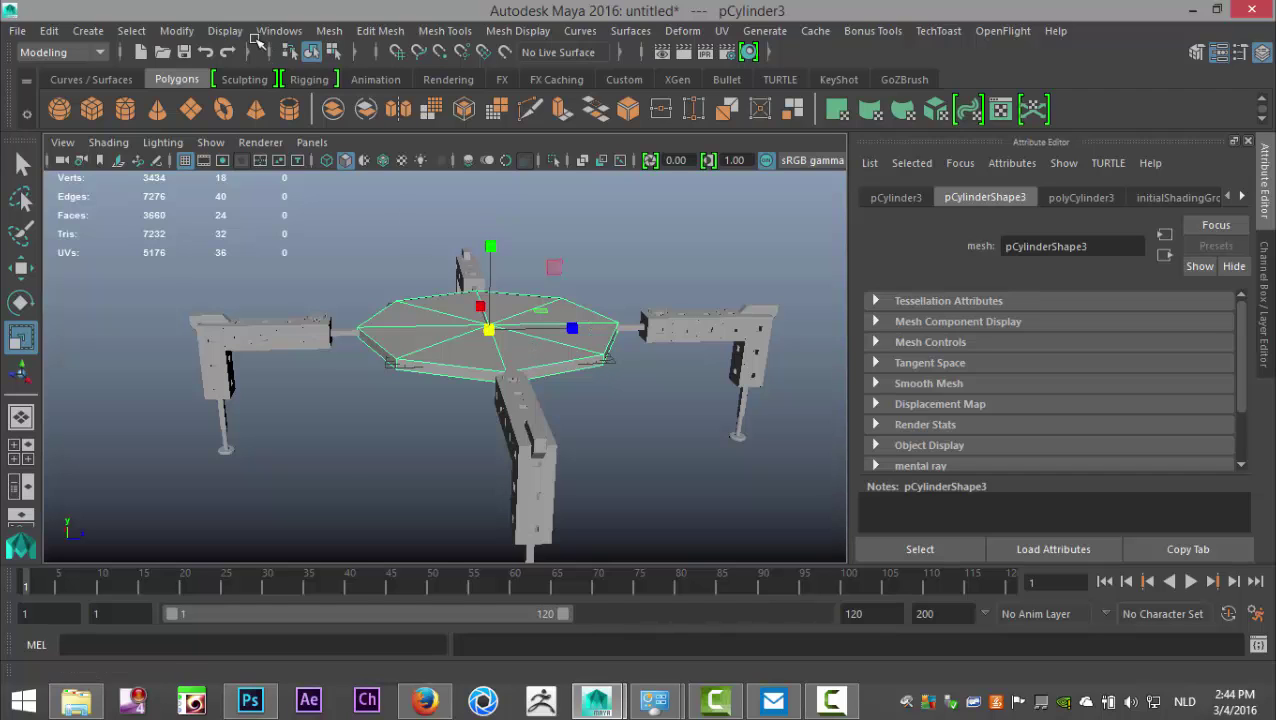
# Step: Unhide all hidden objects and scale the sphere at the platform's centre up uniformly to about 14.4
pyautogui.click(225, 31)
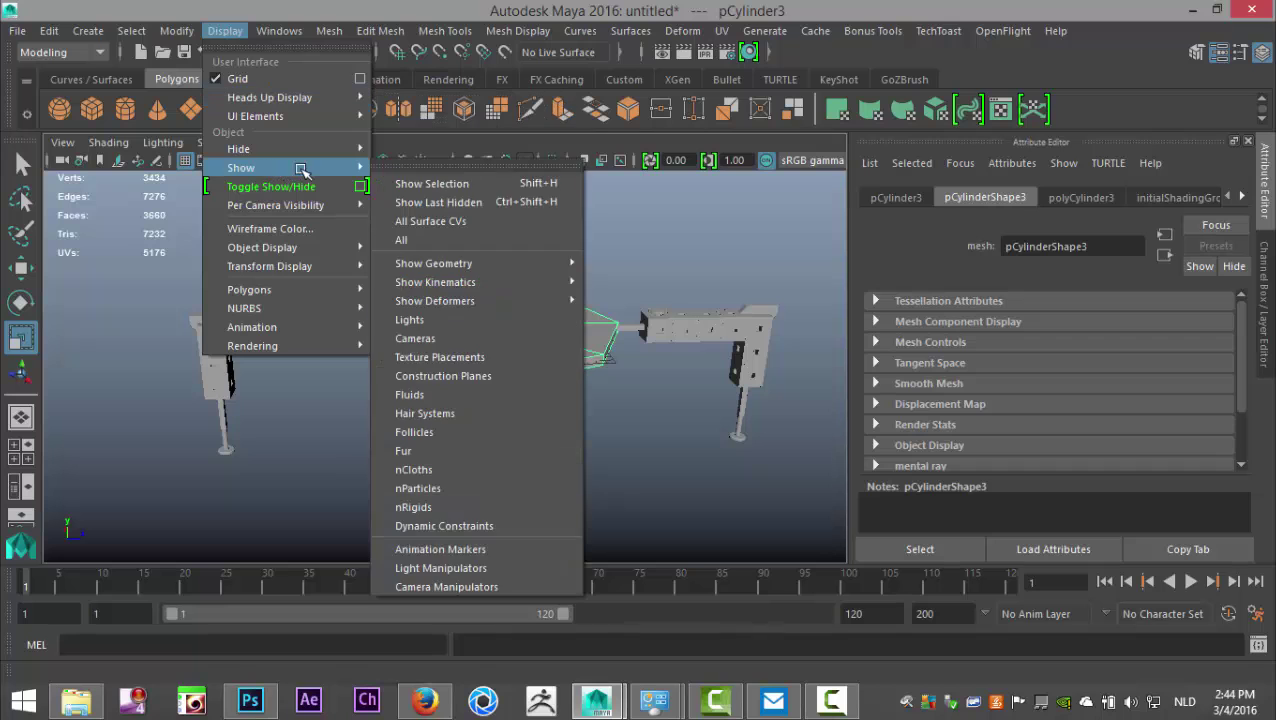
pyautogui.moveTo(348, 169)
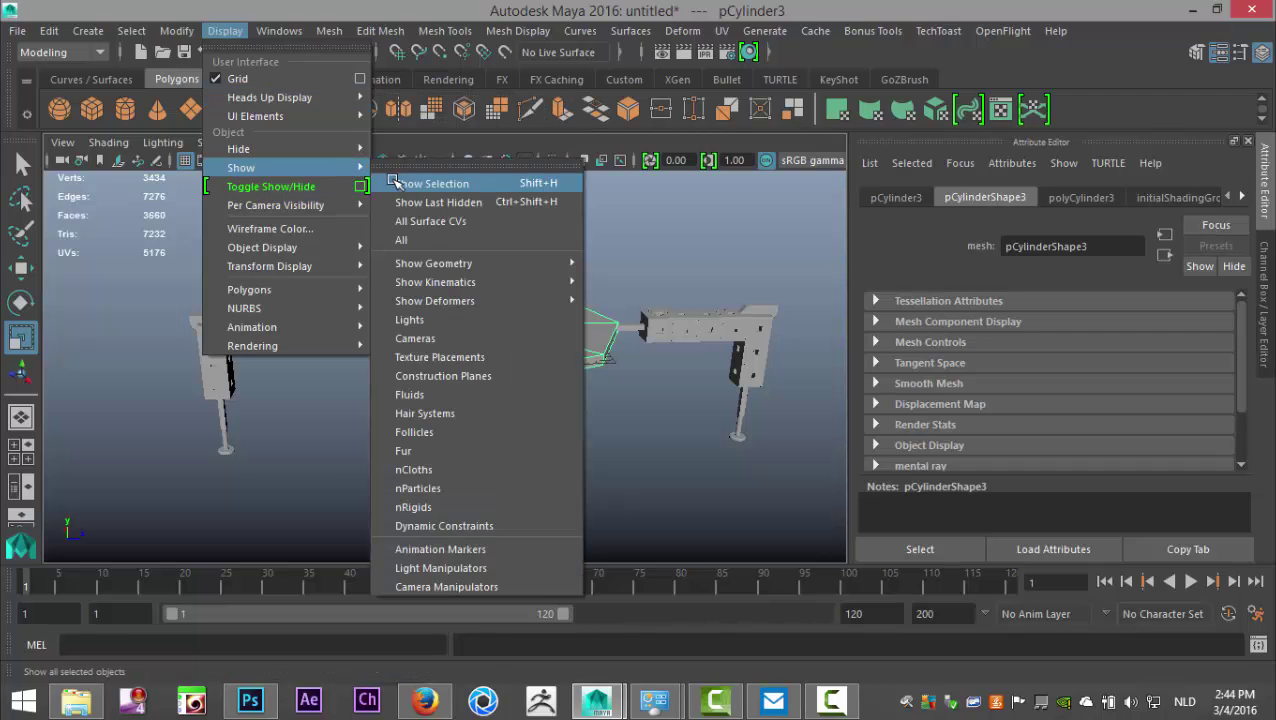
pyautogui.click(410, 240)
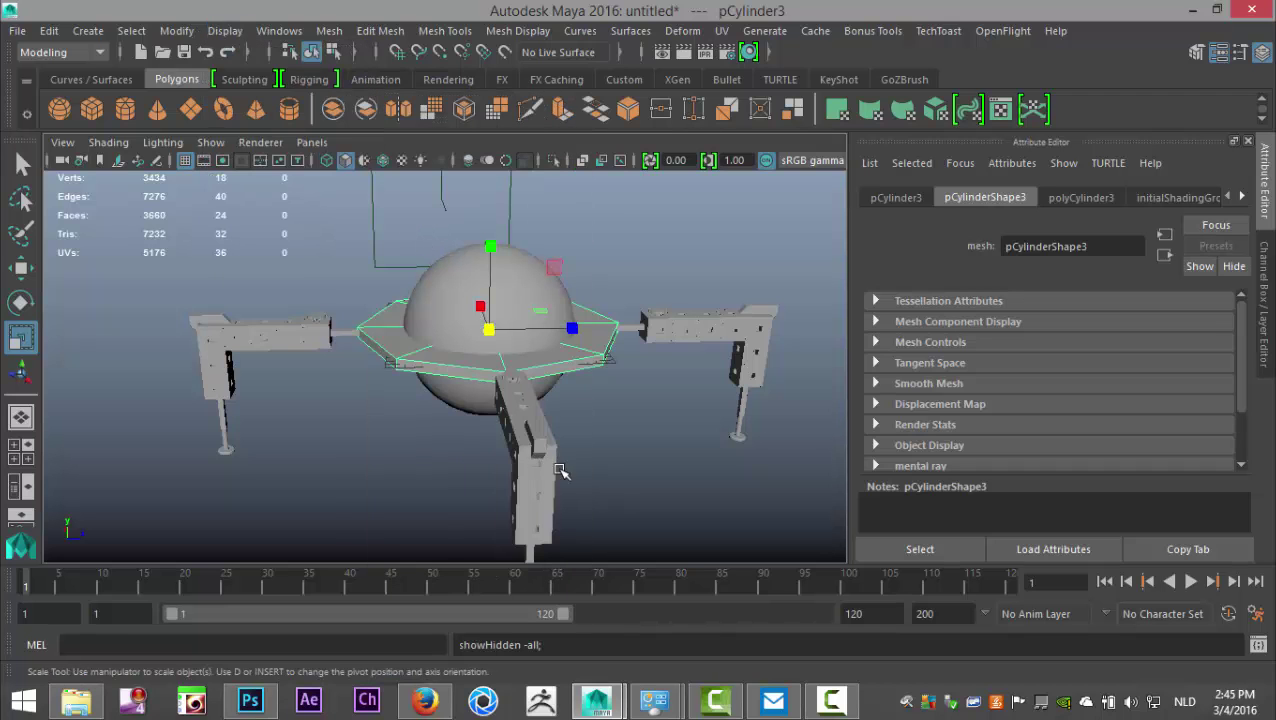
pyautogui.click(552, 293)
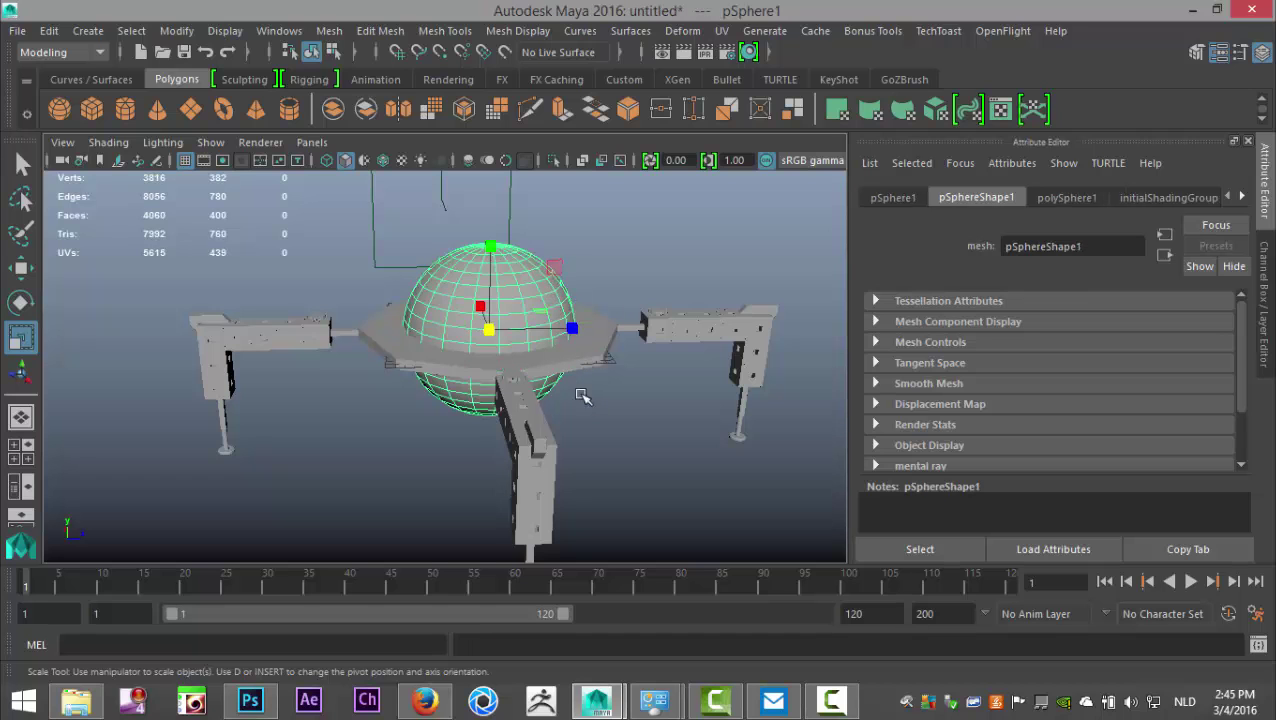
pyautogui.moveTo(493, 333); pyautogui.dragTo(556, 355)
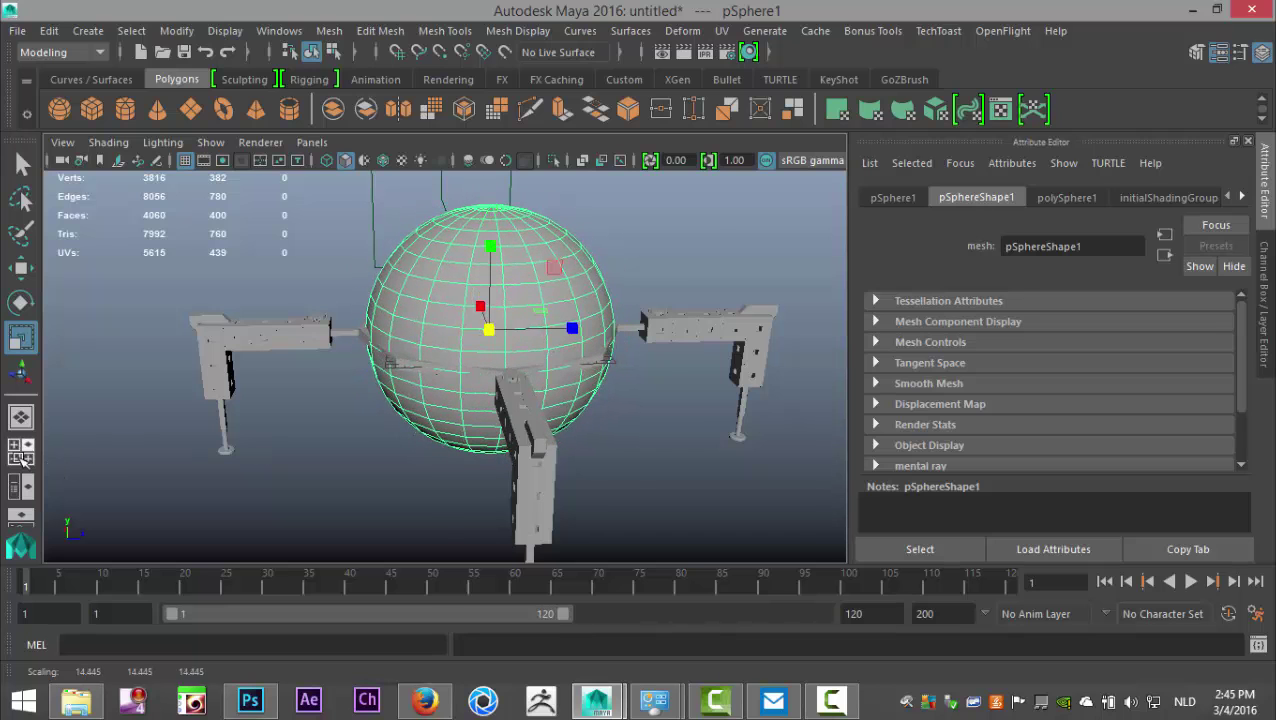
# Step: Fine-tune the sphere's uniform scale to about 14.28 against the octagonal platform in the top view and return to the perspective view
pyautogui.click(22, 452)
pyautogui.press('space')
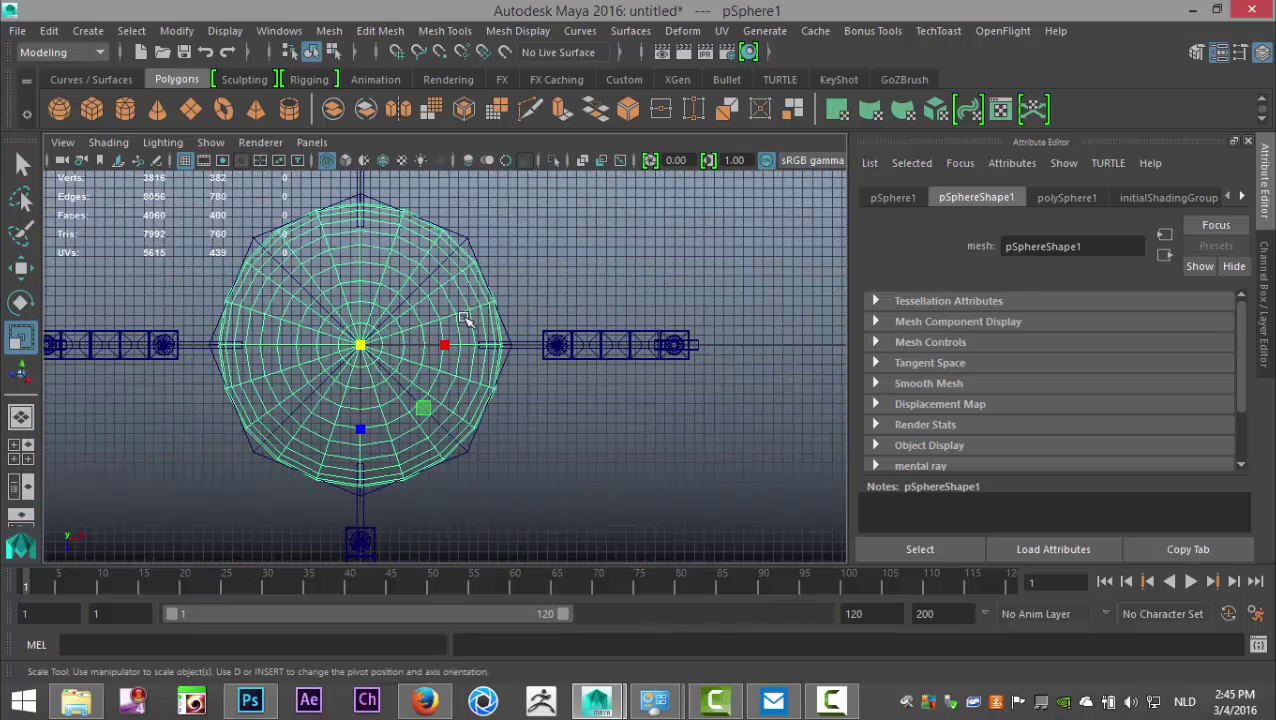
pyautogui.click(363, 345)
pyautogui.moveTo(363, 345); pyautogui.dragTo(364, 347)
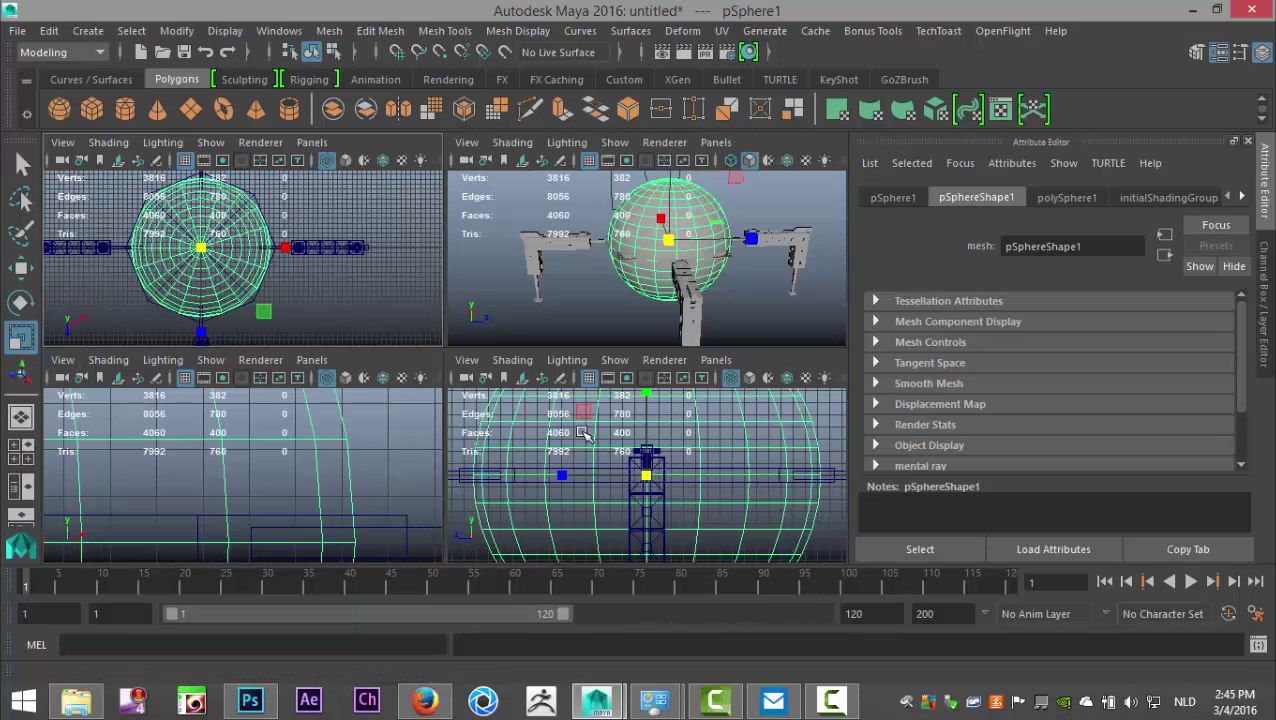
pyautogui.click(22, 452)
pyautogui.press('space')
# Step: Flatten the sphere vertically into an ellipsoid body and reduce its uniform scale to about 13.91
pyautogui.keyDown('alt'); pyautogui.moveTo(492, 441); pyautogui.dragTo(578, 421); pyautogui.keyUp('alt')
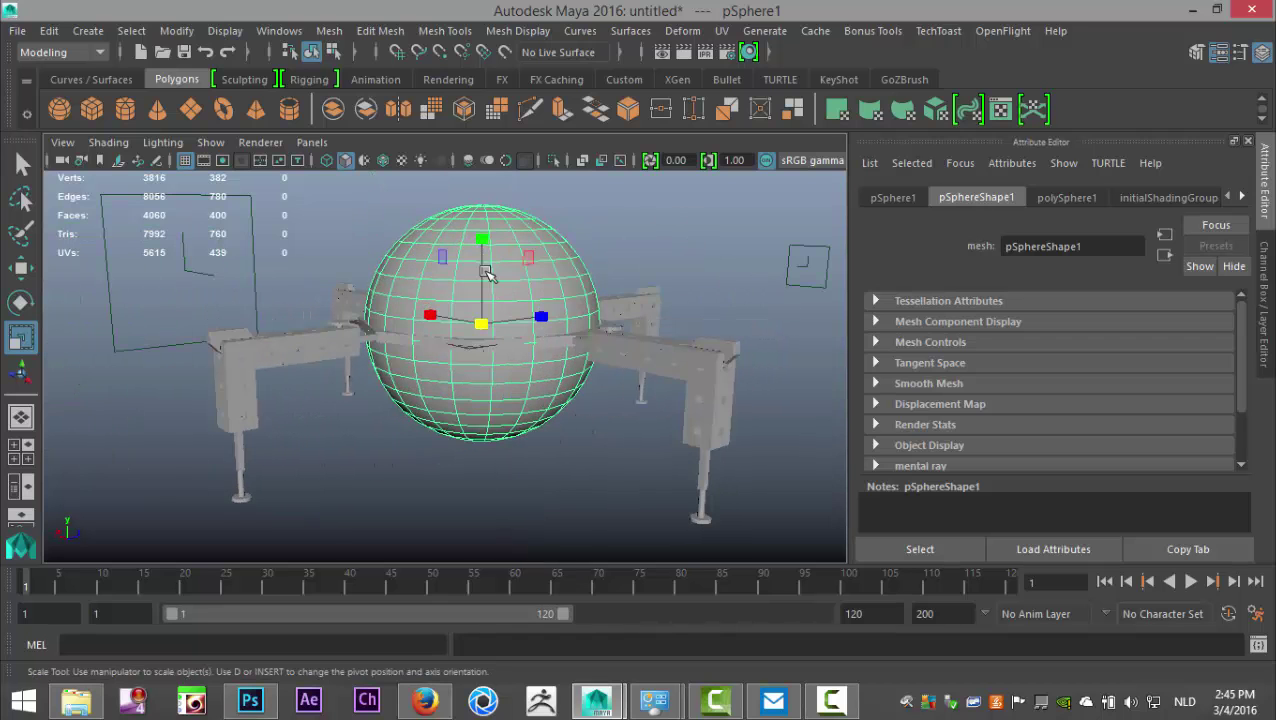
pyautogui.moveTo(483, 247); pyautogui.dragTo(482, 266)
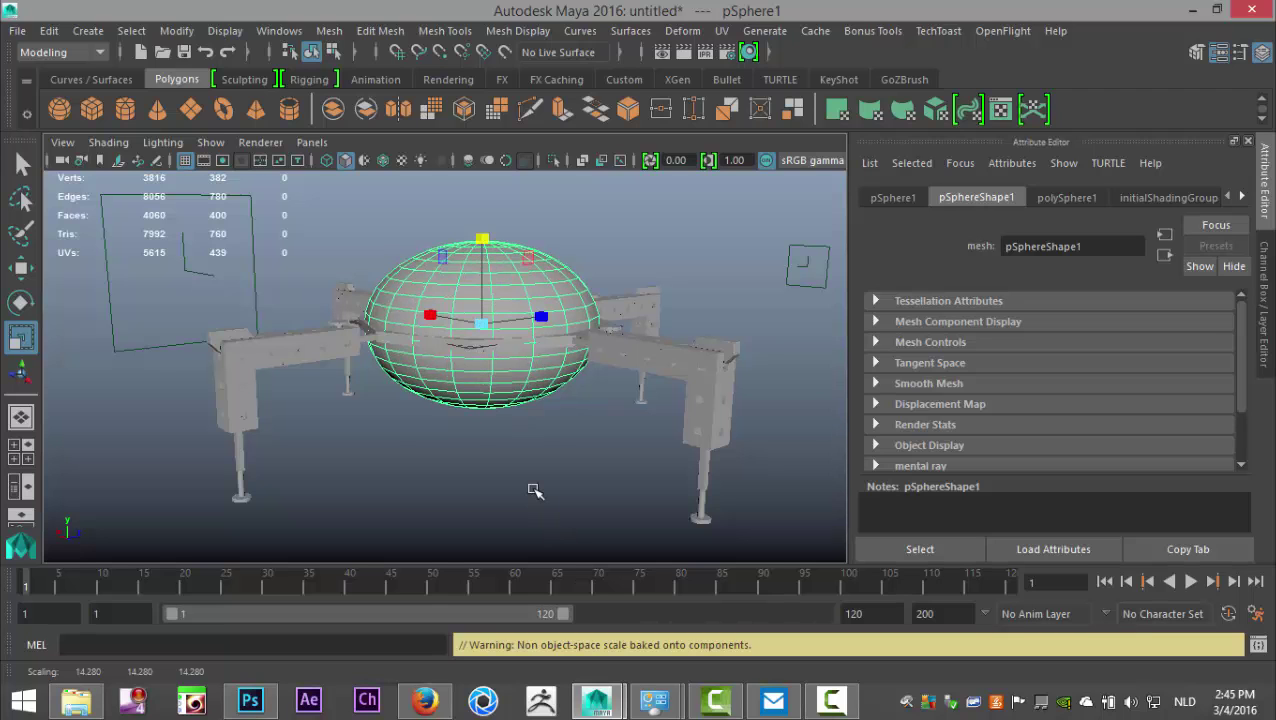
pyautogui.scroll(2, 533, 490)
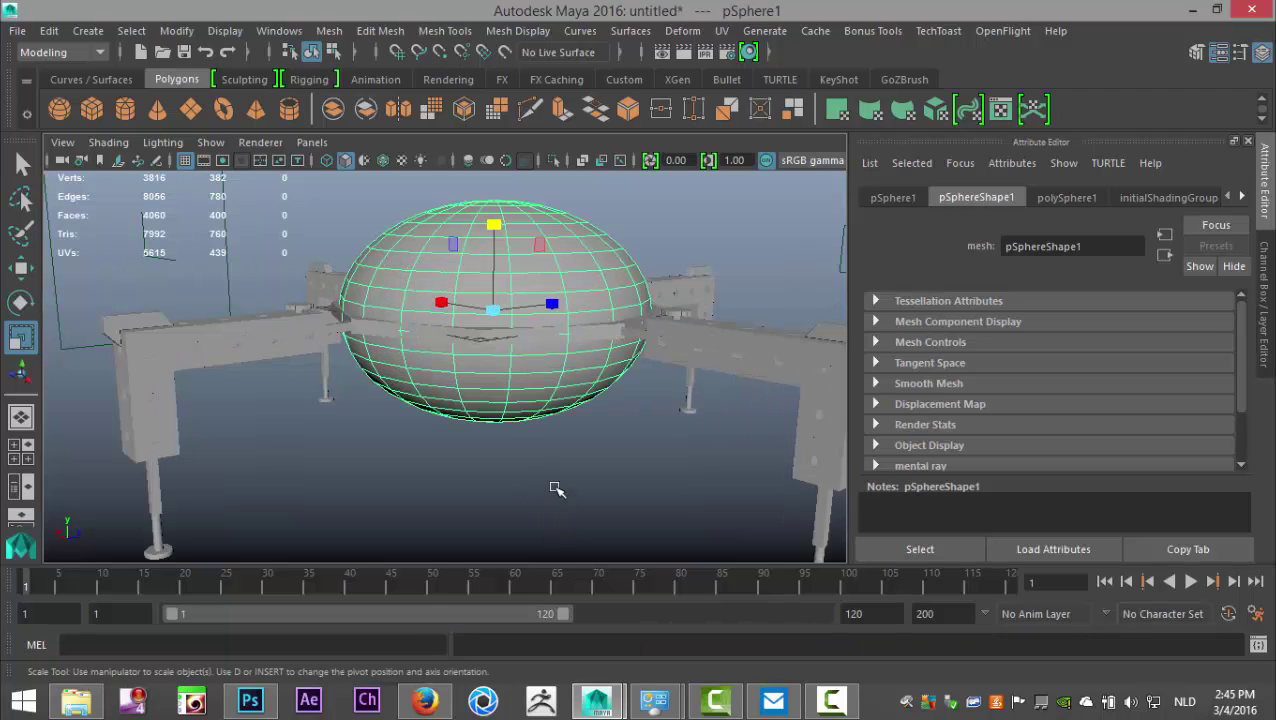
pyautogui.keyDown('alt'); pyautogui.moveTo(557, 489); pyautogui.dragTo(581, 524); pyautogui.keyUp('alt')
pyautogui.moveTo(497, 309); pyautogui.dragTo(490, 306)
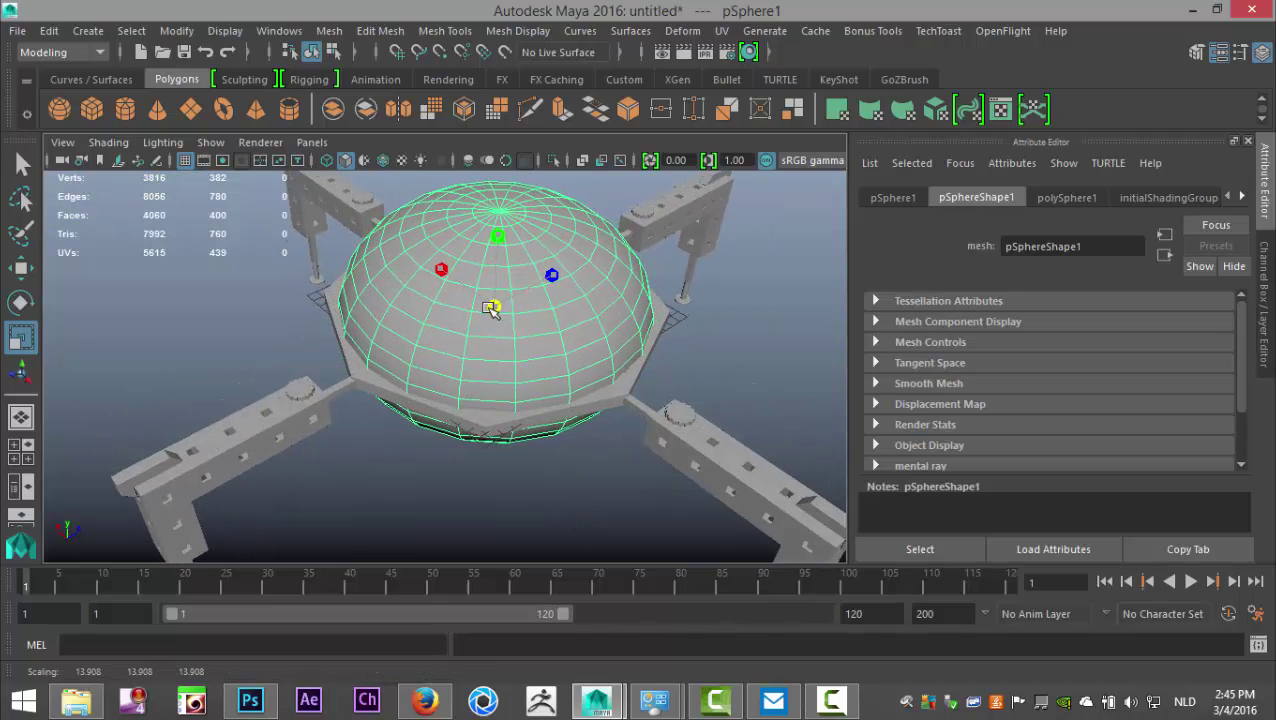
pyautogui.click(437, 518)
# Step: Switch the sphere to face selection and select half of the second ring of faces around its bottom pole
pyautogui.keyDown('alt'); pyautogui.moveTo(421, 521); pyautogui.dragTo(505, 350); pyautogui.keyUp('alt')
pyautogui.scroll(-3, 652, 464)
pyautogui.scroll(-3, 655, 450)
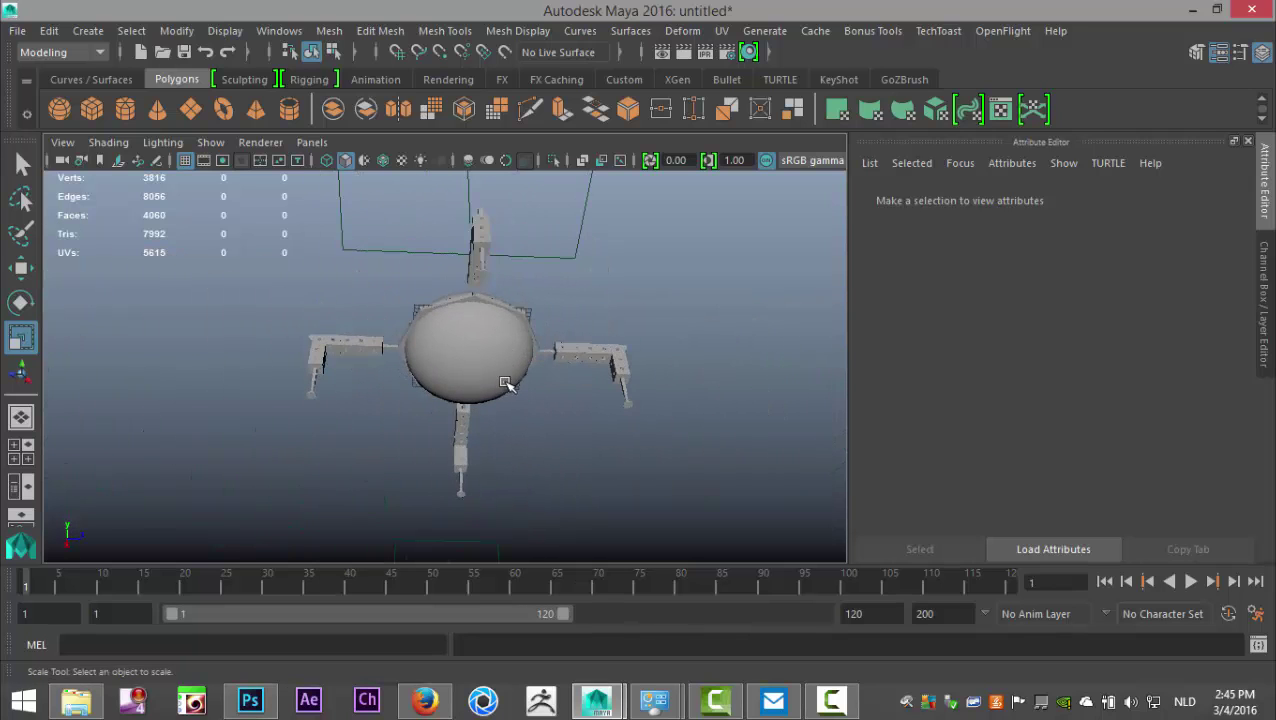
pyautogui.click(505, 385)
pyautogui.press('f')
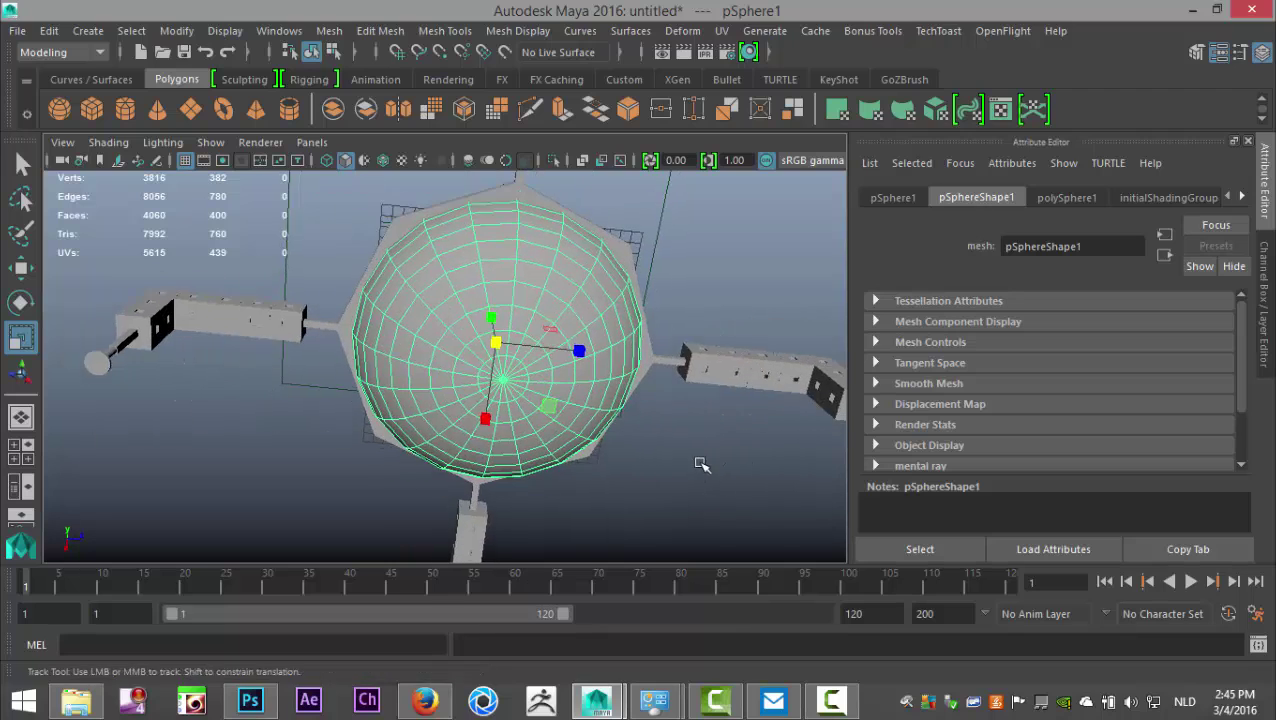
pyautogui.keyDown('alt'); pyautogui.moveTo(700, 464); pyautogui.dragTo(627, 462, button='middle'); pyautogui.keyUp('alt')
pyautogui.scroll(4, 637, 474)
pyautogui.keyDown('alt'); pyautogui.moveTo(624, 476); pyautogui.dragTo(648, 512); pyautogui.keyUp('alt')
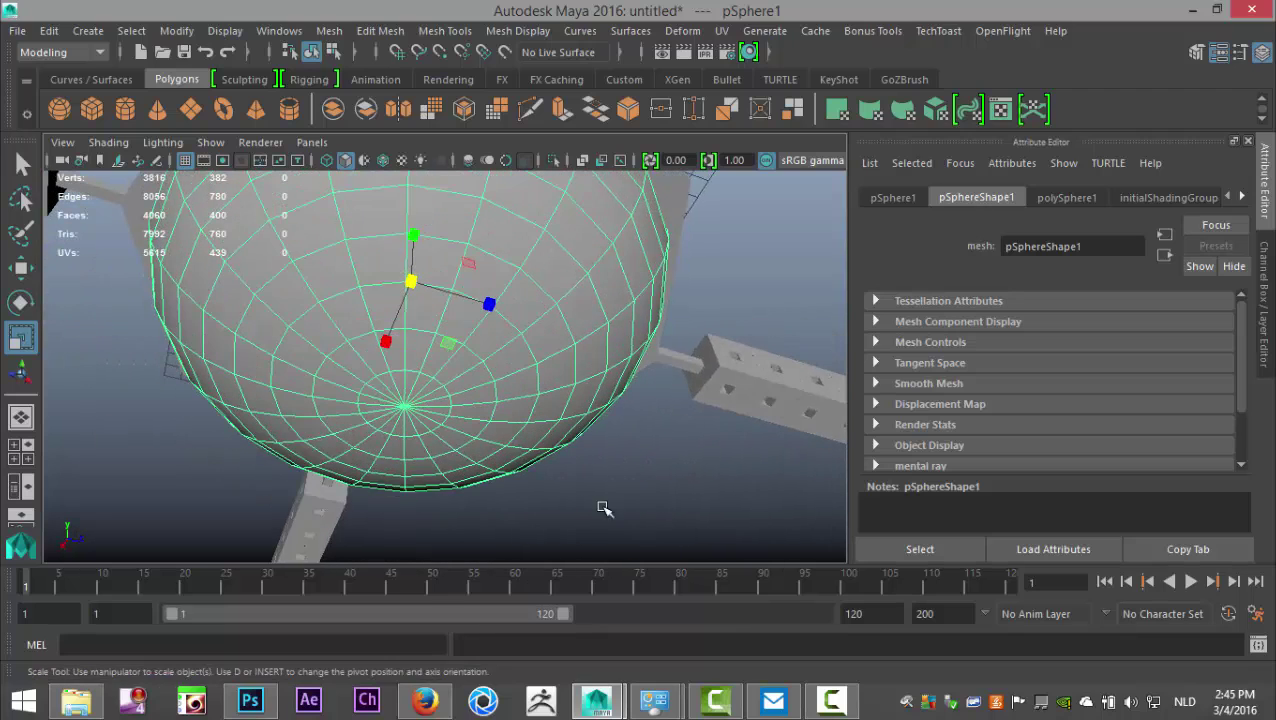
pyautogui.moveTo(371, 346); pyautogui.dragTo(371, 215, button='right')
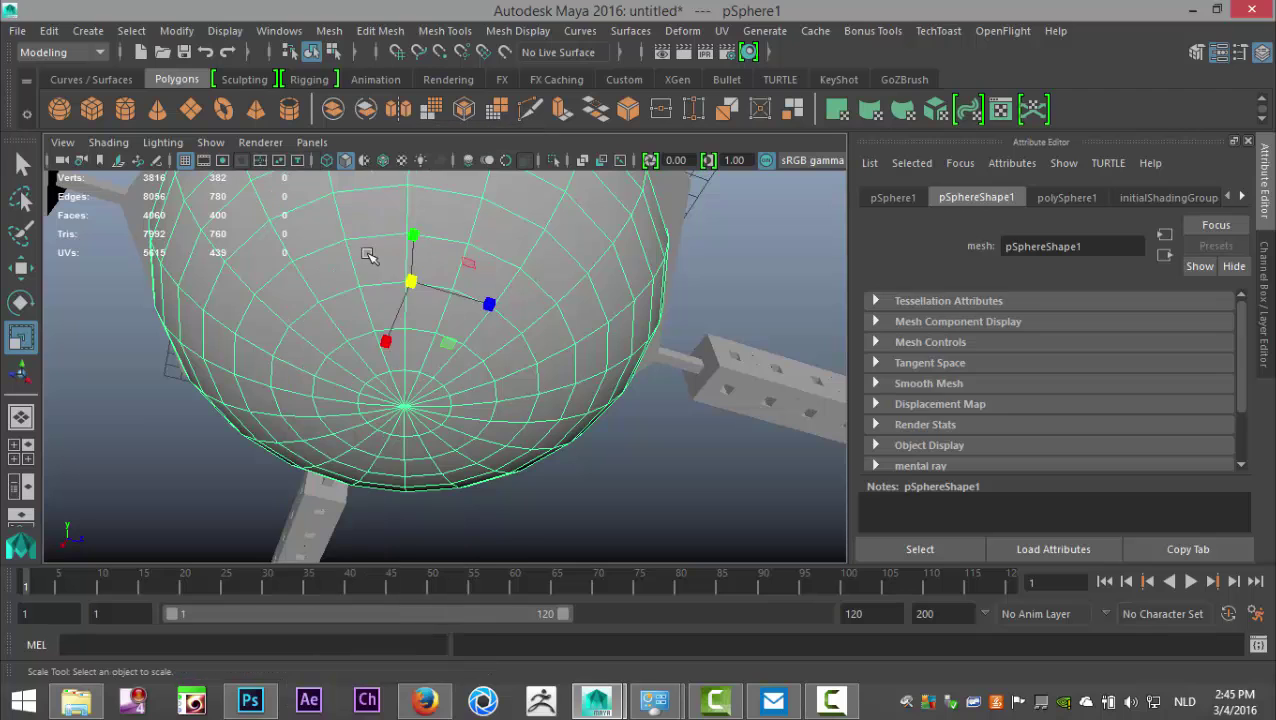
pyautogui.click(370, 366)
pyautogui.keyDown('shift'); pyautogui.click(351, 367); pyautogui.keyUp('shift')
pyautogui.keyDown('shift'); pyautogui.click(331, 382); pyautogui.keyUp('shift')
pyautogui.keyDown('shift'); pyautogui.click(332, 394); pyautogui.keyUp('shift')
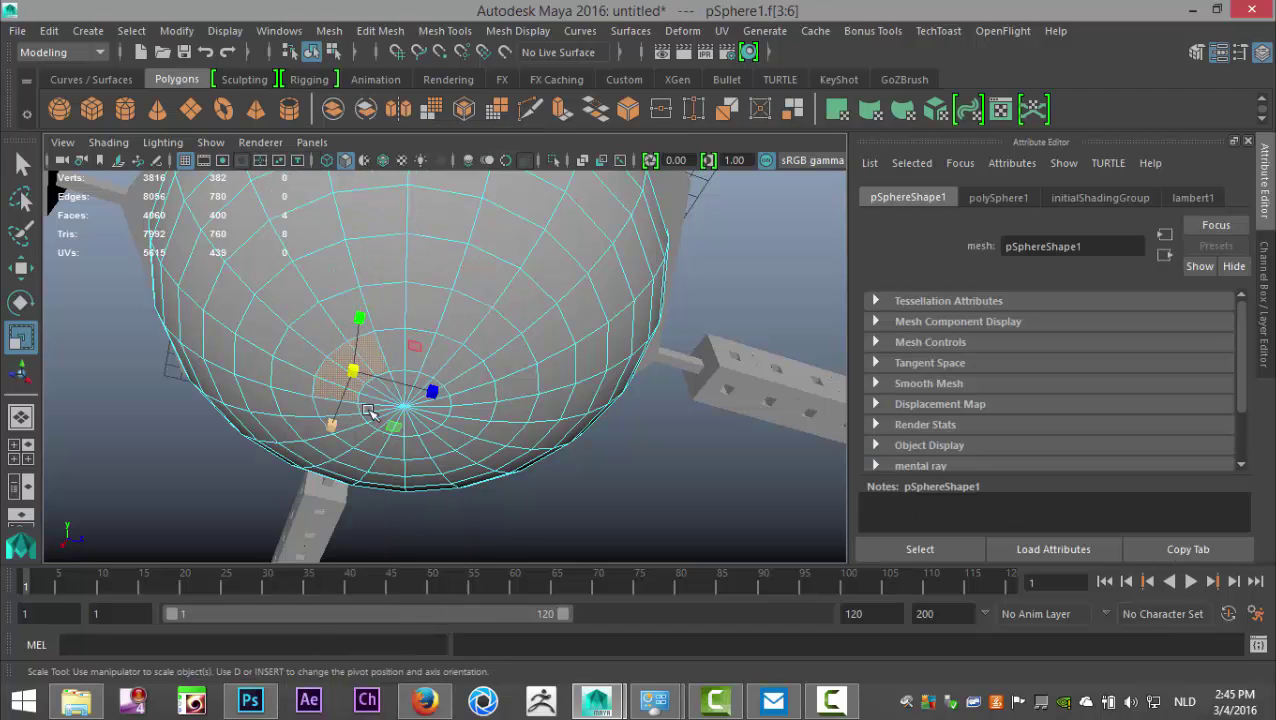
pyautogui.keyDown('shift'); pyautogui.click(397, 330); pyautogui.keyUp('shift')
pyautogui.keyDown('shift'); pyautogui.click(419, 360); pyautogui.keyUp('shift')
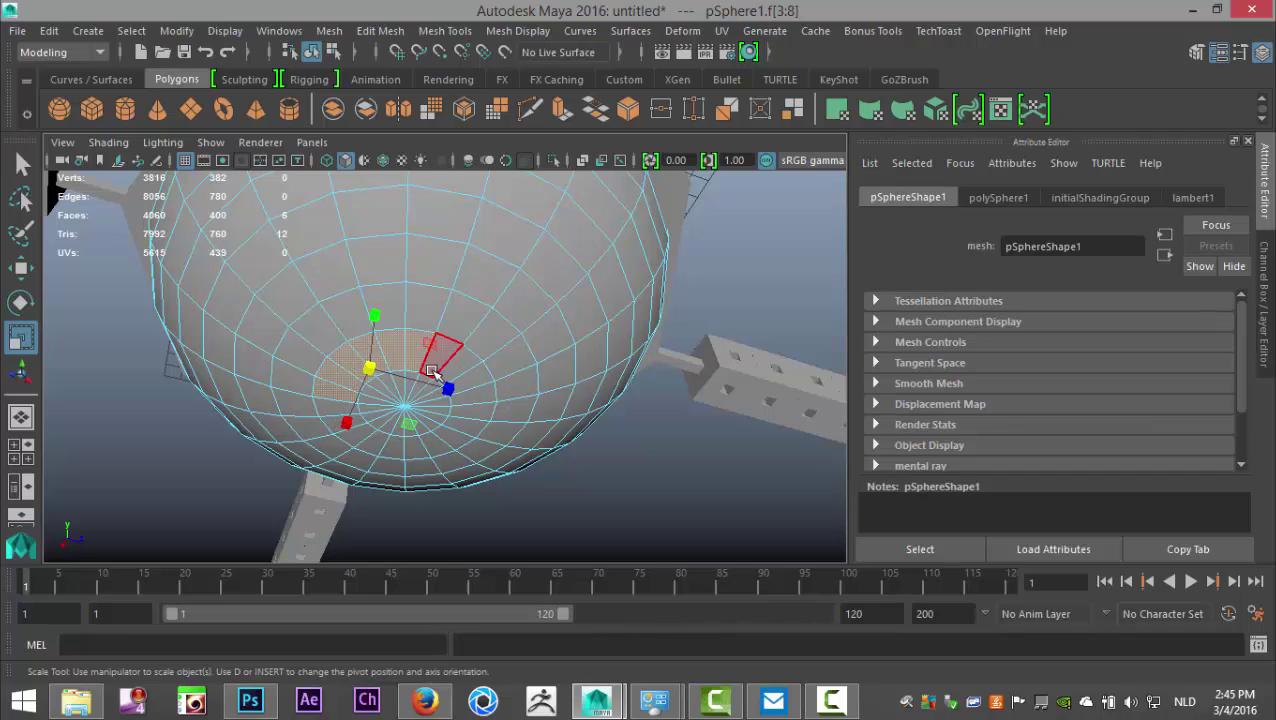
pyautogui.keyDown('shift'); pyautogui.click(441, 370); pyautogui.keyUp('shift')
pyautogui.keyDown('shift'); pyautogui.click(462, 377); pyautogui.keyUp('shift')
pyautogui.keyDown('shift'); pyautogui.click(466, 364); pyautogui.keyUp('shift')
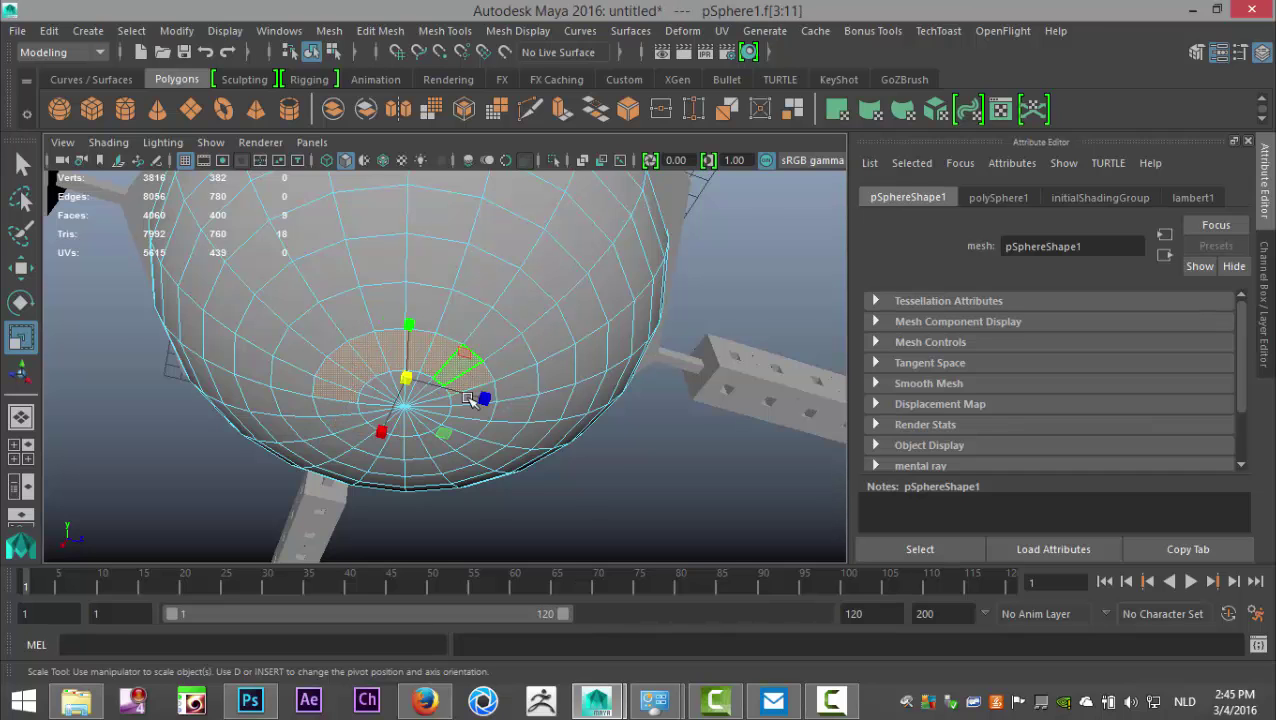
# Step: Add the remaining faces to complete the second face ring around the sphere's bottom pole
pyautogui.scroll(3, 571, 501)
pyautogui.keyDown('alt'); pyautogui.moveTo(577, 500); pyautogui.dragTo(760, 425, button='middle'); pyautogui.keyUp('alt')
pyautogui.keyDown('shift'); pyautogui.click(515, 420); pyautogui.keyUp('shift')
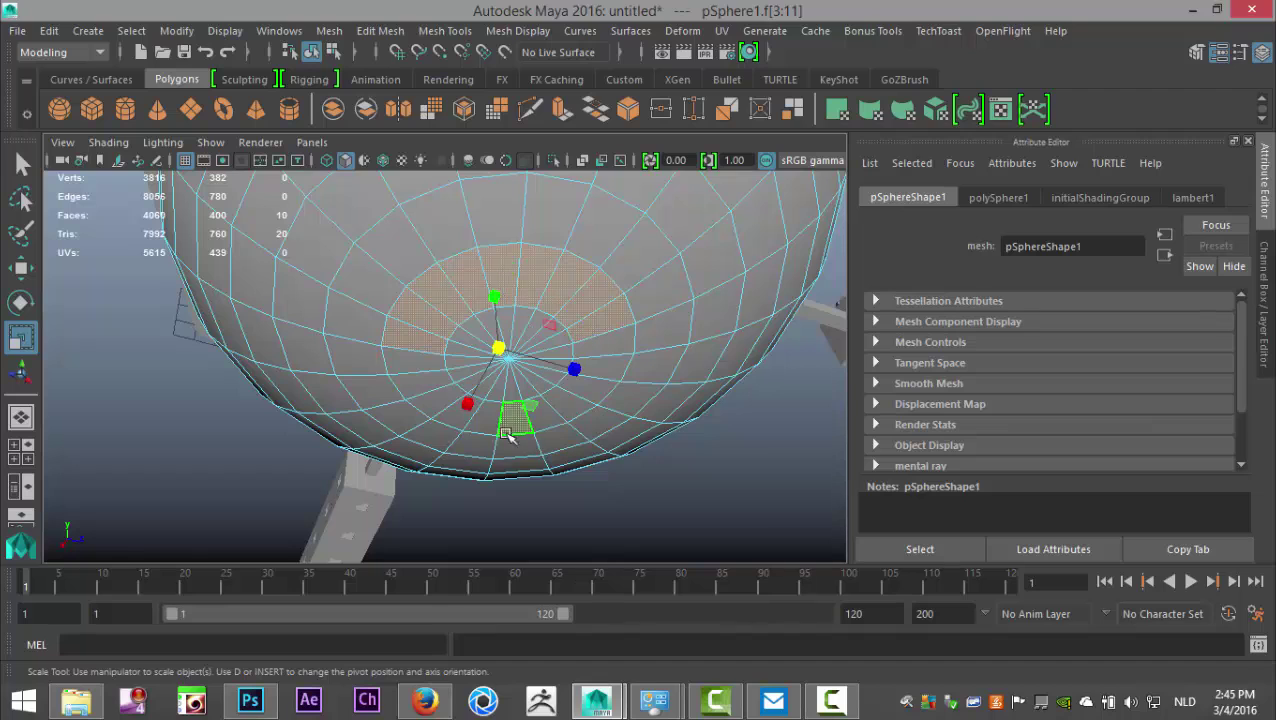
pyautogui.keyDown('shift'); pyautogui.click(472, 424); pyautogui.keyUp('shift')
pyautogui.keyDown('shift'); pyautogui.click(416, 404); pyautogui.keyUp('shift')
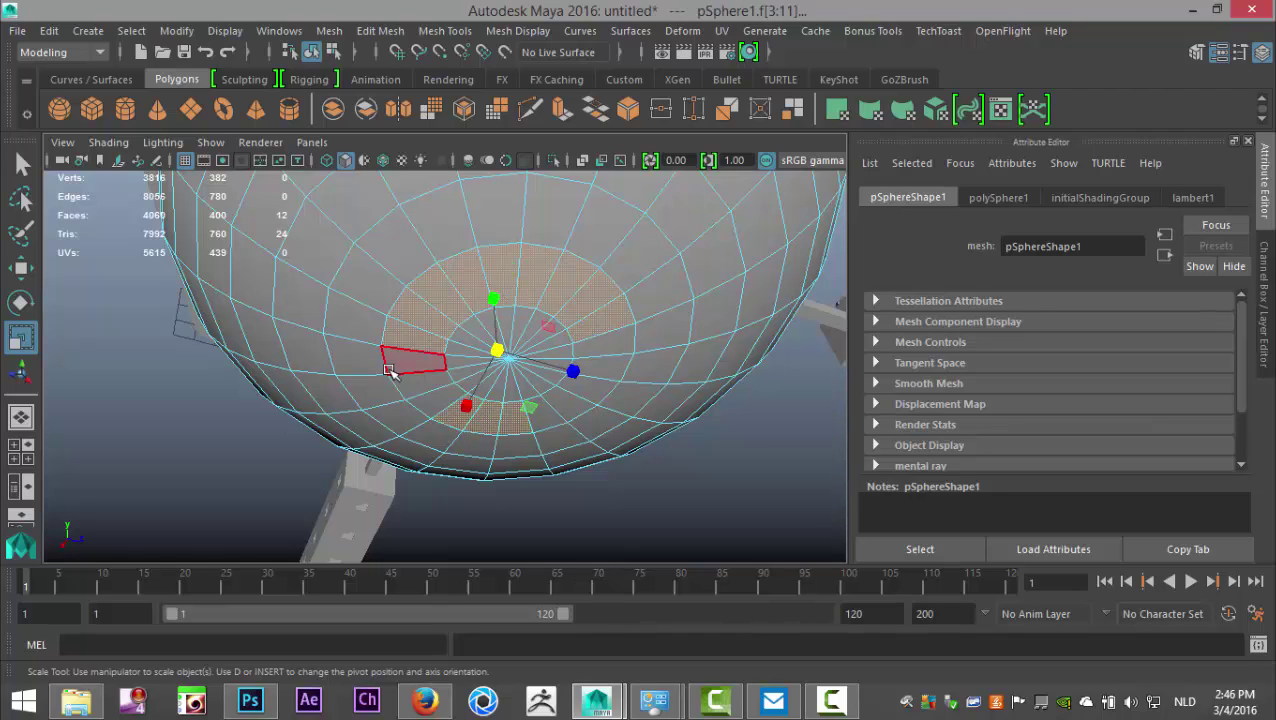
pyautogui.keyDown('shift'); pyautogui.click(393, 371); pyautogui.keyUp('shift')
pyautogui.keyDown('shift'); pyautogui.click(403, 388); pyautogui.keyUp('shift')
pyautogui.keyDown('shift'); pyautogui.click(424, 408); pyautogui.keyUp('shift')
pyautogui.keyDown('shift'); pyautogui.click(545, 422); pyautogui.keyUp('shift')
pyautogui.keyDown('shift'); pyautogui.click(580, 408); pyautogui.keyUp('shift')
pyautogui.keyDown('shift'); pyautogui.click(601, 387); pyautogui.keyUp('shift')
pyautogui.keyDown('shift'); pyautogui.click(607, 370); pyautogui.keyUp('shift')
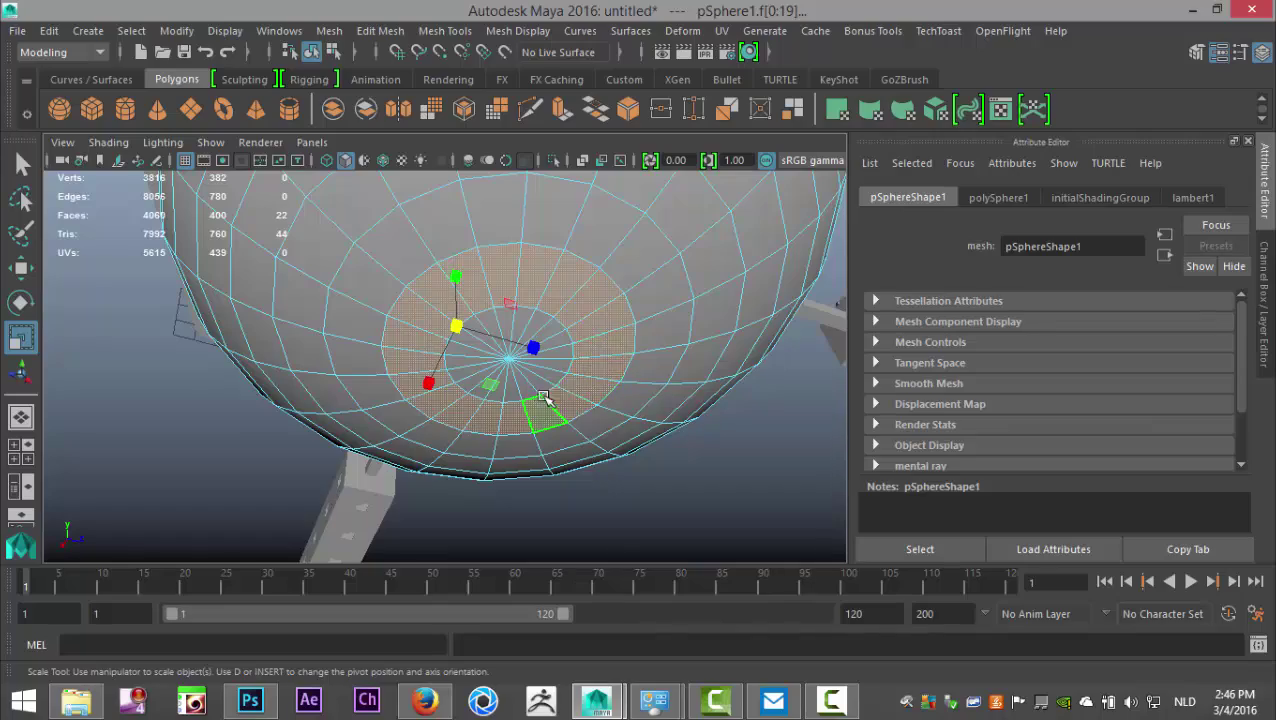
# Step: Deselect the stray faces outside the bottom ring in wireframe display and return to shaded display
pyautogui.press('4')
pyautogui.keyDown('alt'); pyautogui.moveTo(358, 418); pyautogui.dragTo(553, 528); pyautogui.keyUp('alt')
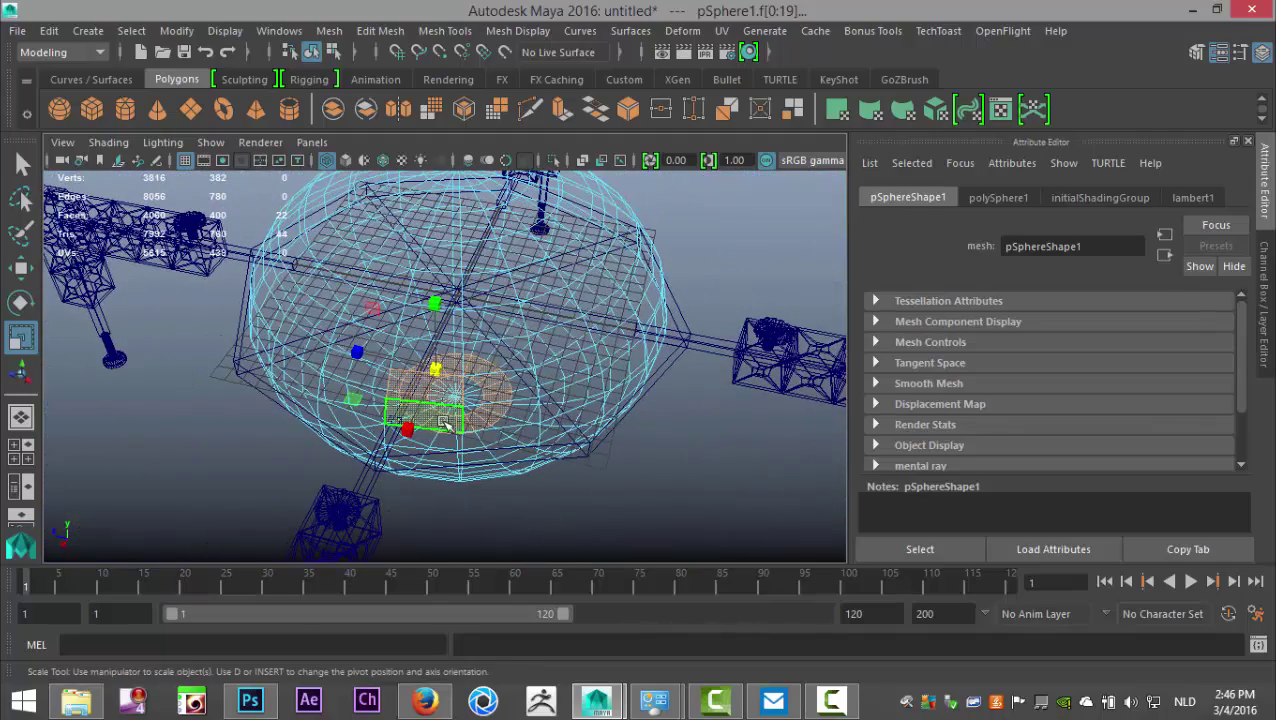
pyautogui.keyDown('ctrl'); pyautogui.click(445, 422); pyautogui.keyUp('ctrl')
pyautogui.press('5')
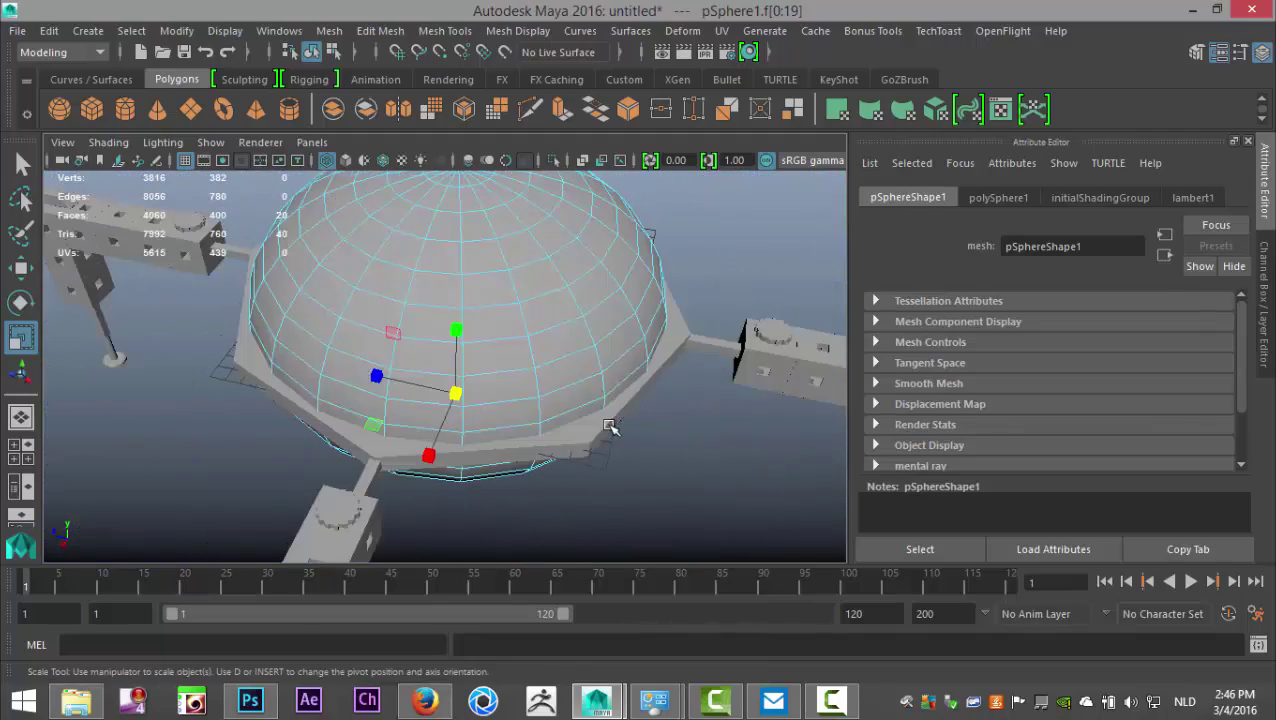
pyautogui.keyDown('alt'); pyautogui.moveTo(682, 453); pyautogui.dragTo(515, 335); pyautogui.keyUp('alt')
# Step: Extrude the selected bottom face ring and move it up to about Y -8.52 to form a recessed circular groove
pyautogui.click(375, 31)
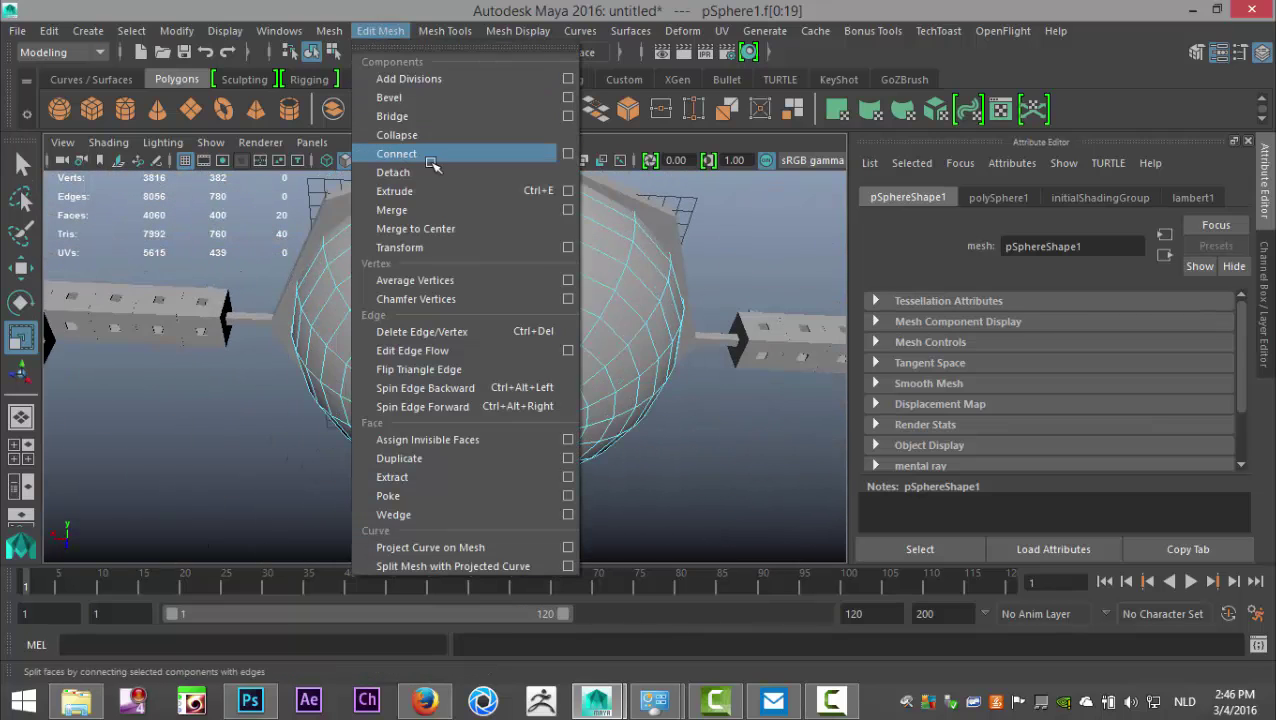
pyautogui.click(425, 191)
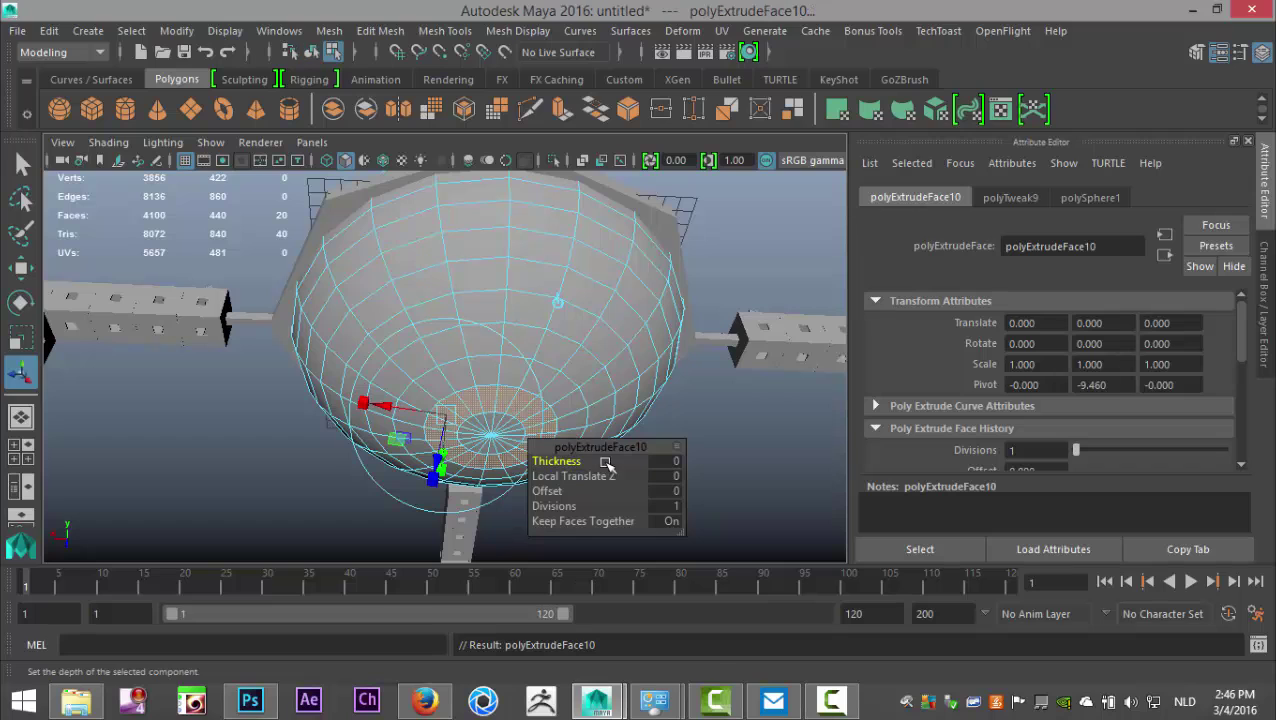
pyautogui.press('w')
pyautogui.moveTo(494, 372); pyautogui.dragTo(498, 360)
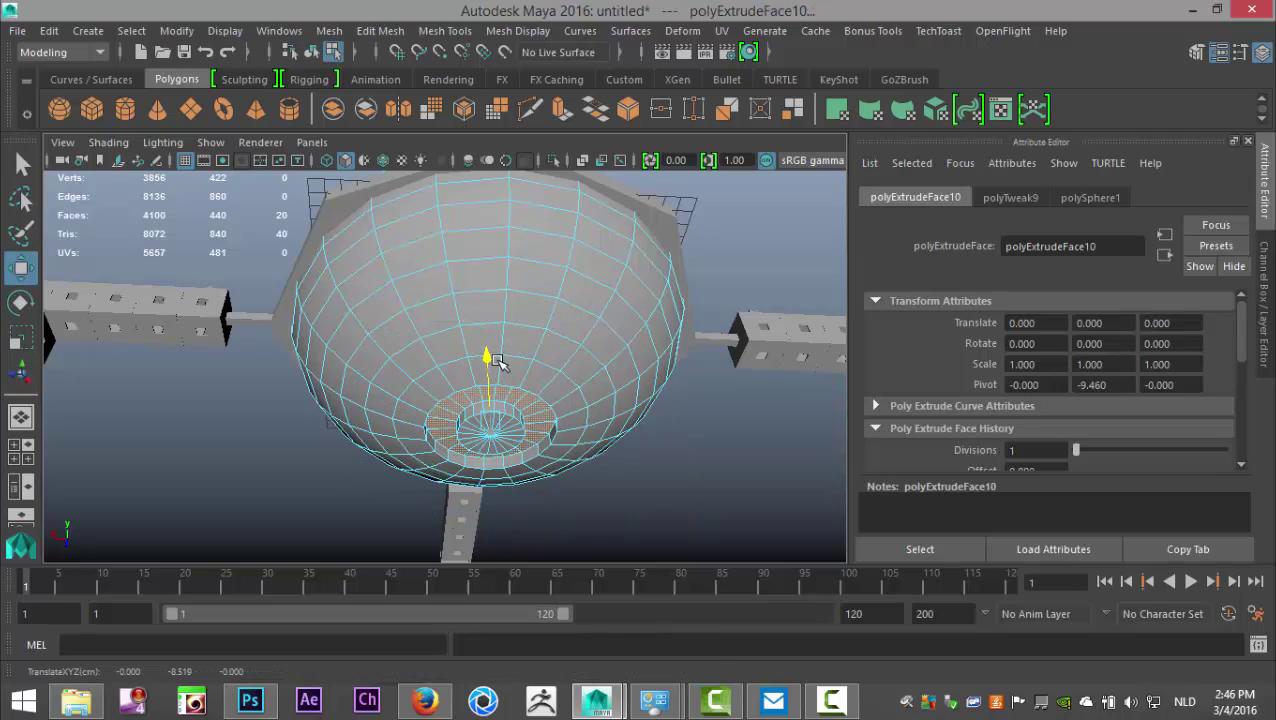
pyautogui.click(695, 490)
# Step: Select the full face loop around the sphere's upper half, extrude it, and scale it inward and flatter to cut a groove
pyautogui.keyDown('alt'); pyautogui.moveTo(700, 408); pyautogui.dragTo(652, 530); pyautogui.keyUp('alt')
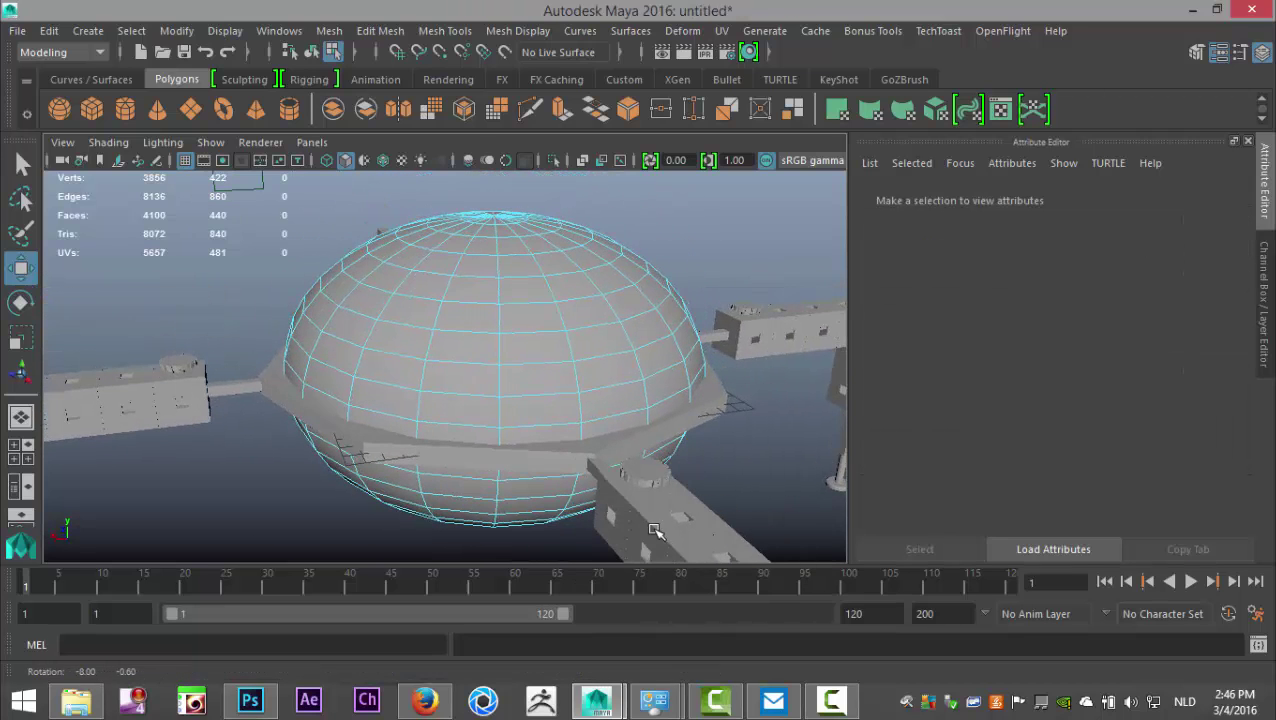
pyautogui.click(449, 365)
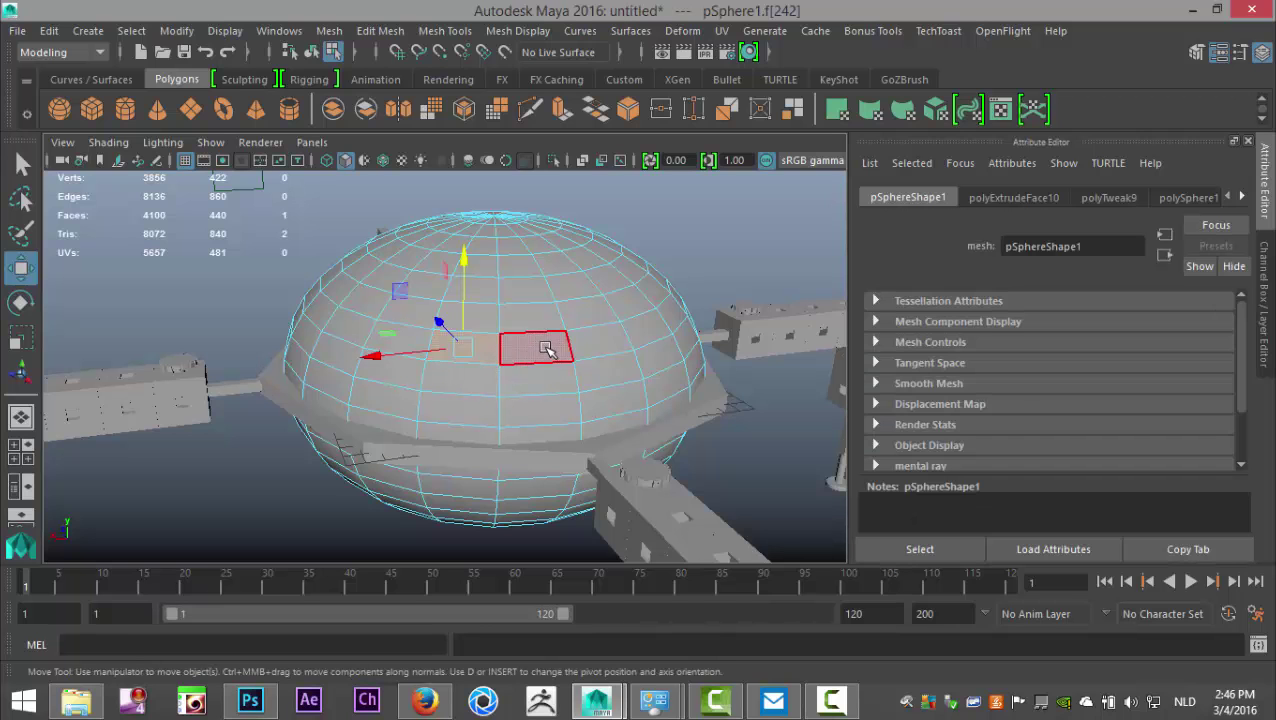
pyautogui.keyDown('shift'); pyautogui.doubleClick(547, 348); pyautogui.keyUp('shift')
pyautogui.click(381, 31)
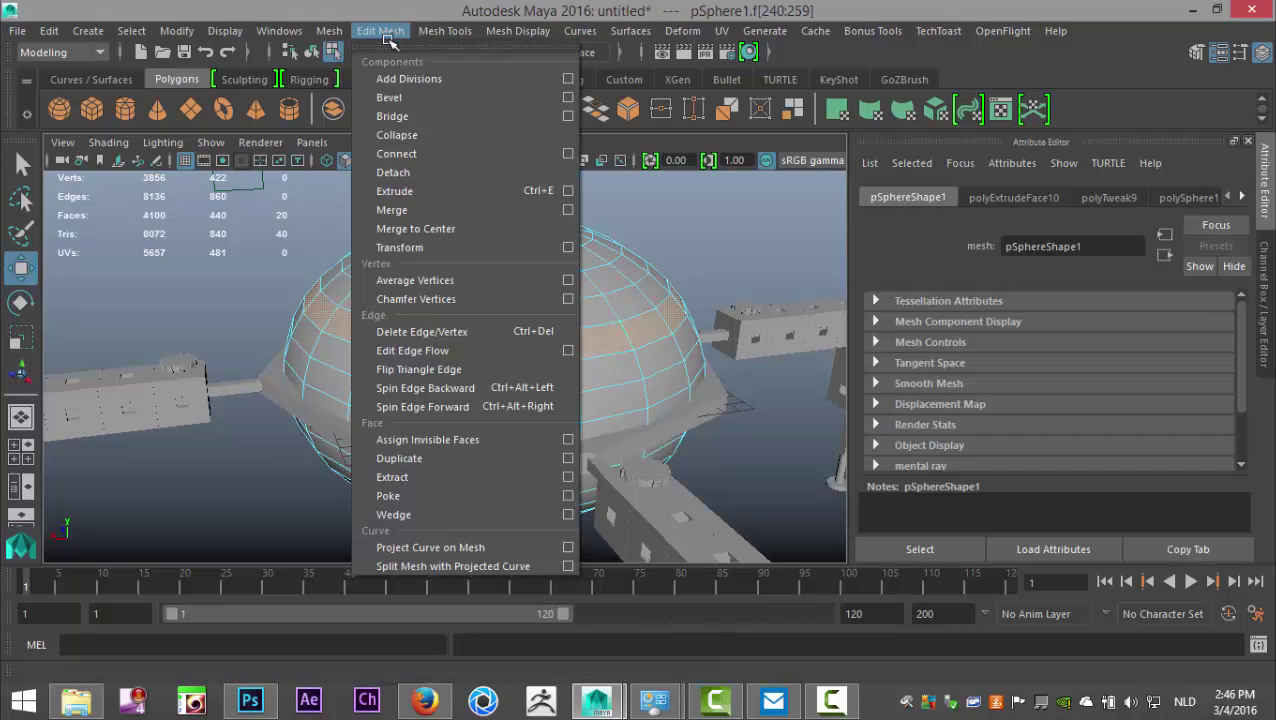
pyautogui.click(446, 195)
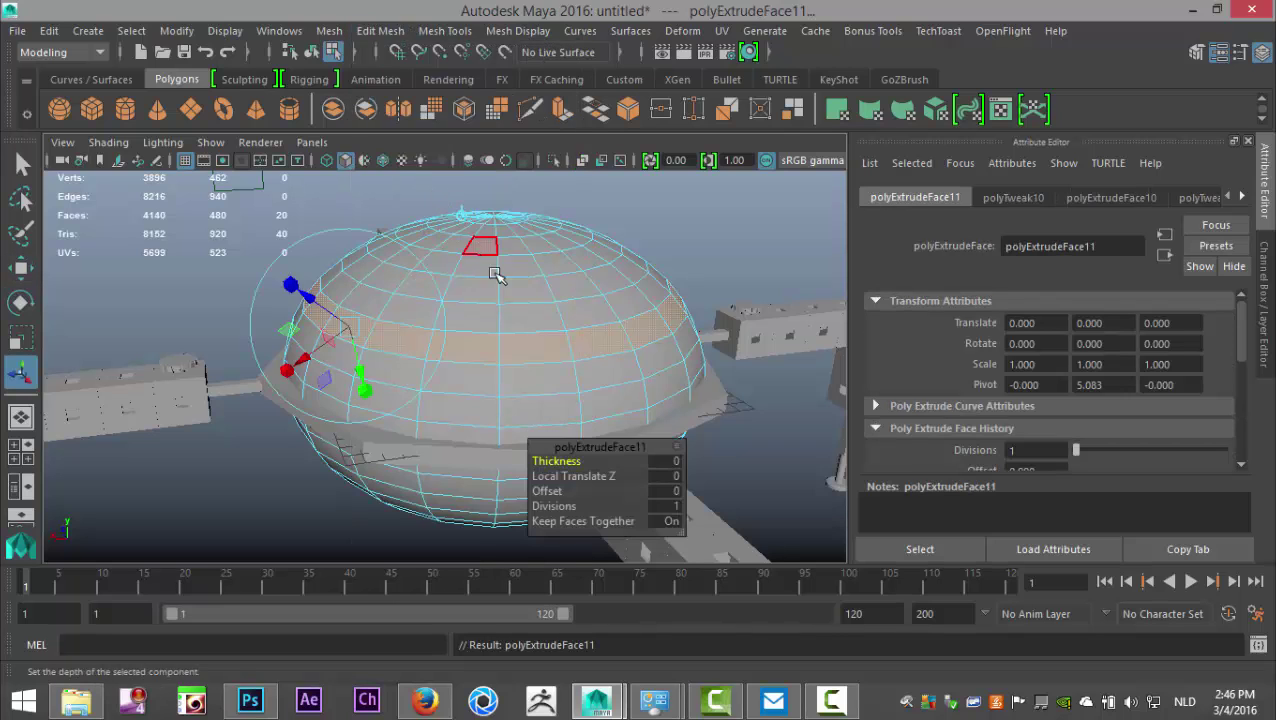
pyautogui.press('r')
pyautogui.moveTo(490, 286); pyautogui.dragTo(466, 295)
pyautogui.moveTo(500, 203); pyautogui.dragTo(505, 273)
pyautogui.moveTo(531, 346)
pyautogui.keyDown('alt'); pyautogui.mouseDown()
pyautogui.moveTo(535, 312)
pyautogui.moveTo(537, 334)
pyautogui.mouseUp(); pyautogui.keyUp('alt')
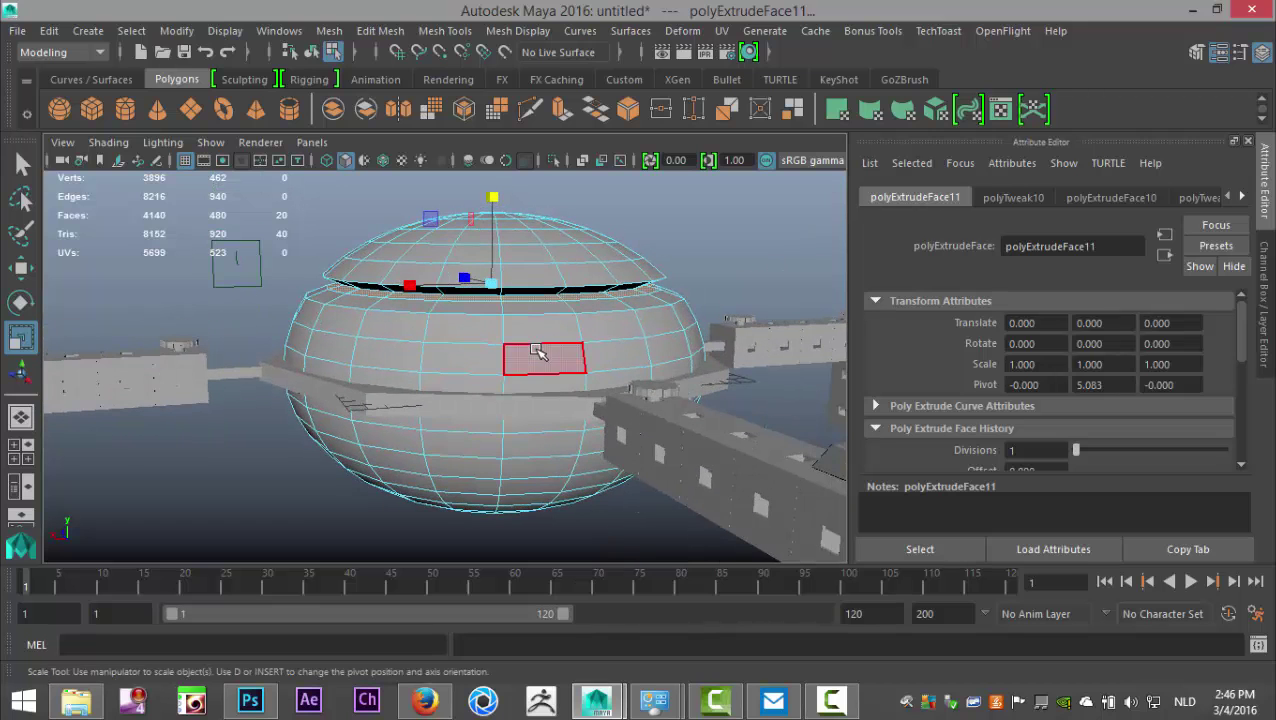
# Step: Try to stretch the extruded face band at the upper groove vertically
pyautogui.scroll(5, 535, 346)
pyautogui.keyDown('alt'); pyautogui.moveTo(533, 339); pyautogui.dragTo(555, 404, button='middle'); pyautogui.keyUp('alt')
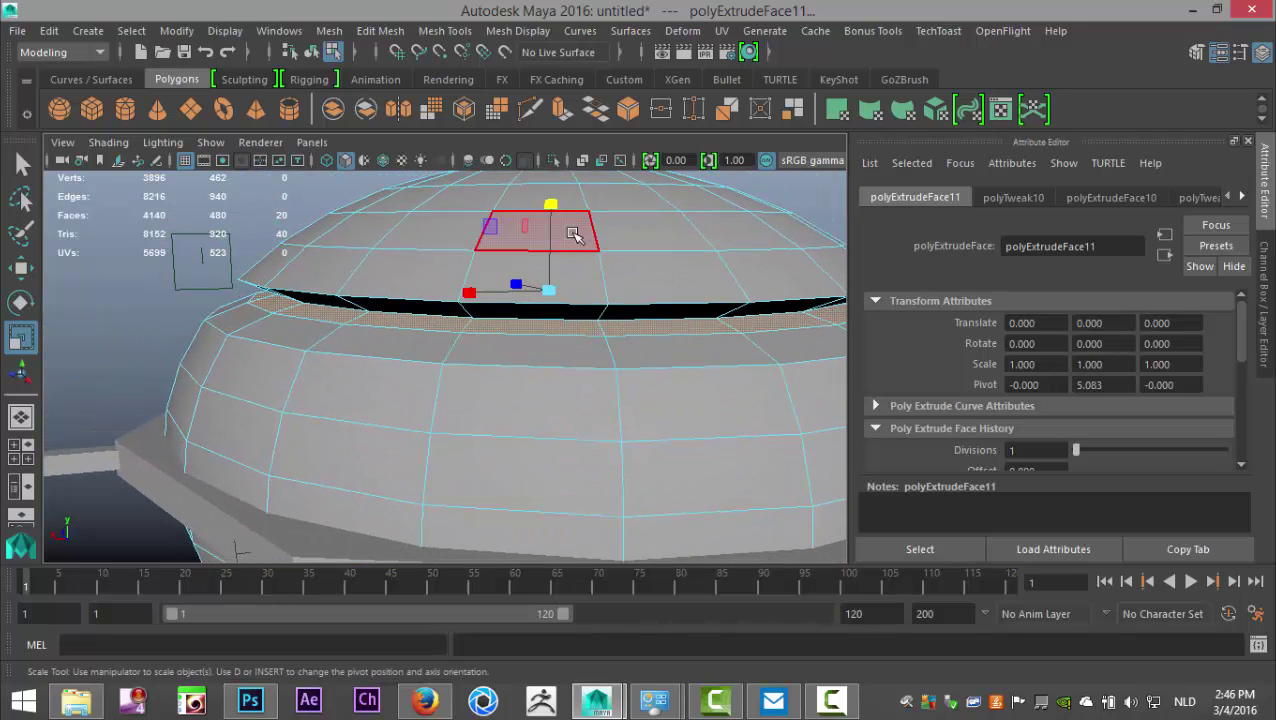
pyautogui.moveTo(551, 204); pyautogui.dragTo(558, 145)
pyautogui.click(572, 239)
pyautogui.click(590, 290)
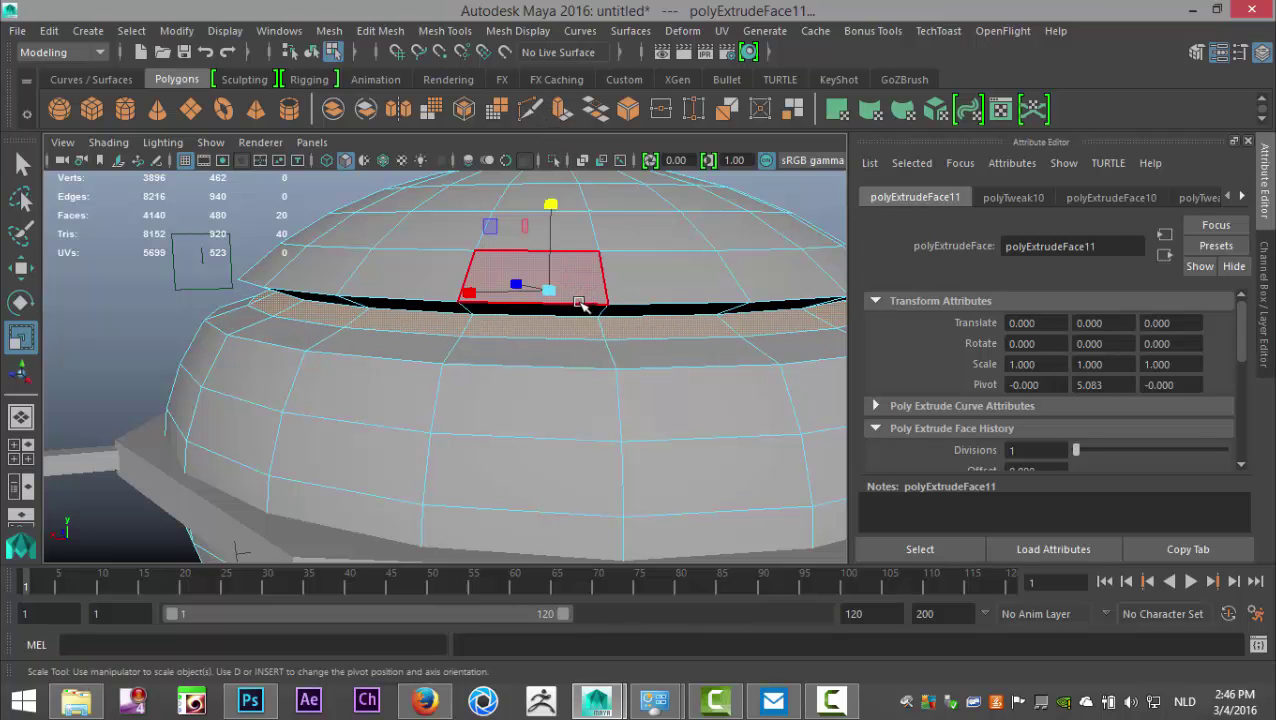
pyautogui.click(568, 316)
pyautogui.click(392, 336)
# Step: Select the edge loop just below the sphere's upper groove, move it slightly down, and clear the selection
pyautogui.moveTo(403, 338); pyautogui.dragTo(408, 108, button='right')
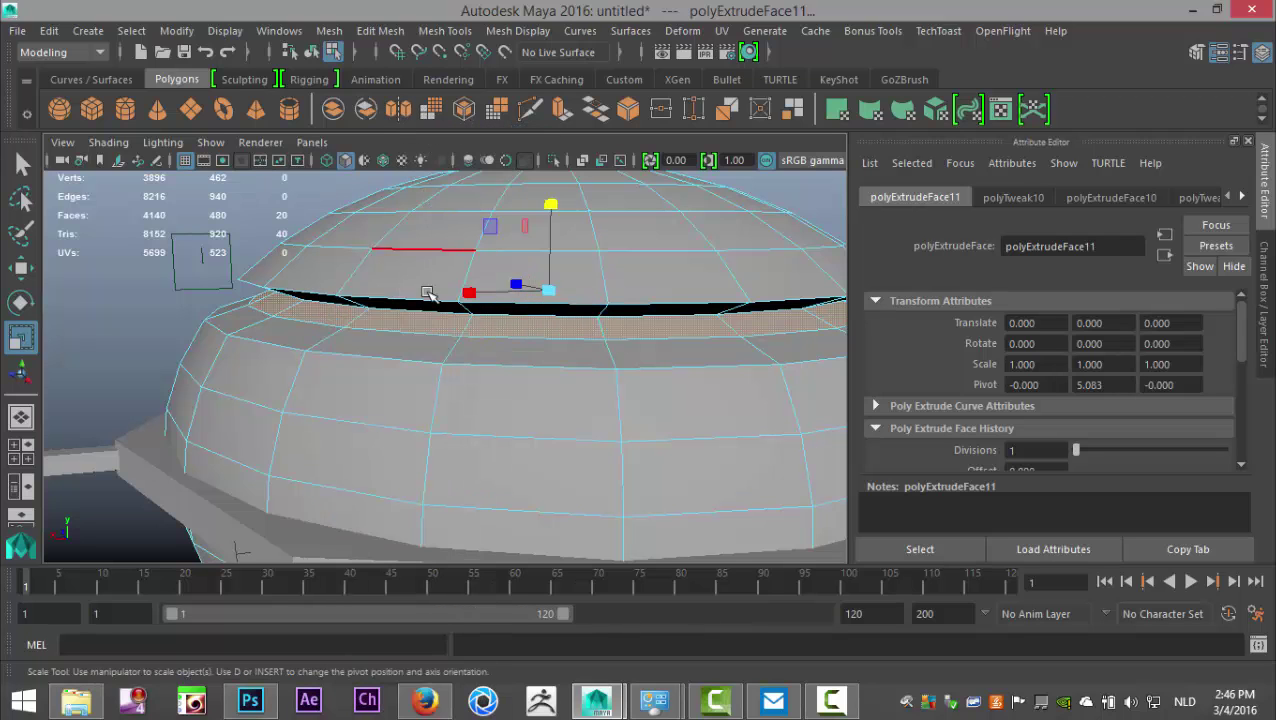
pyautogui.doubleClick(436, 335)
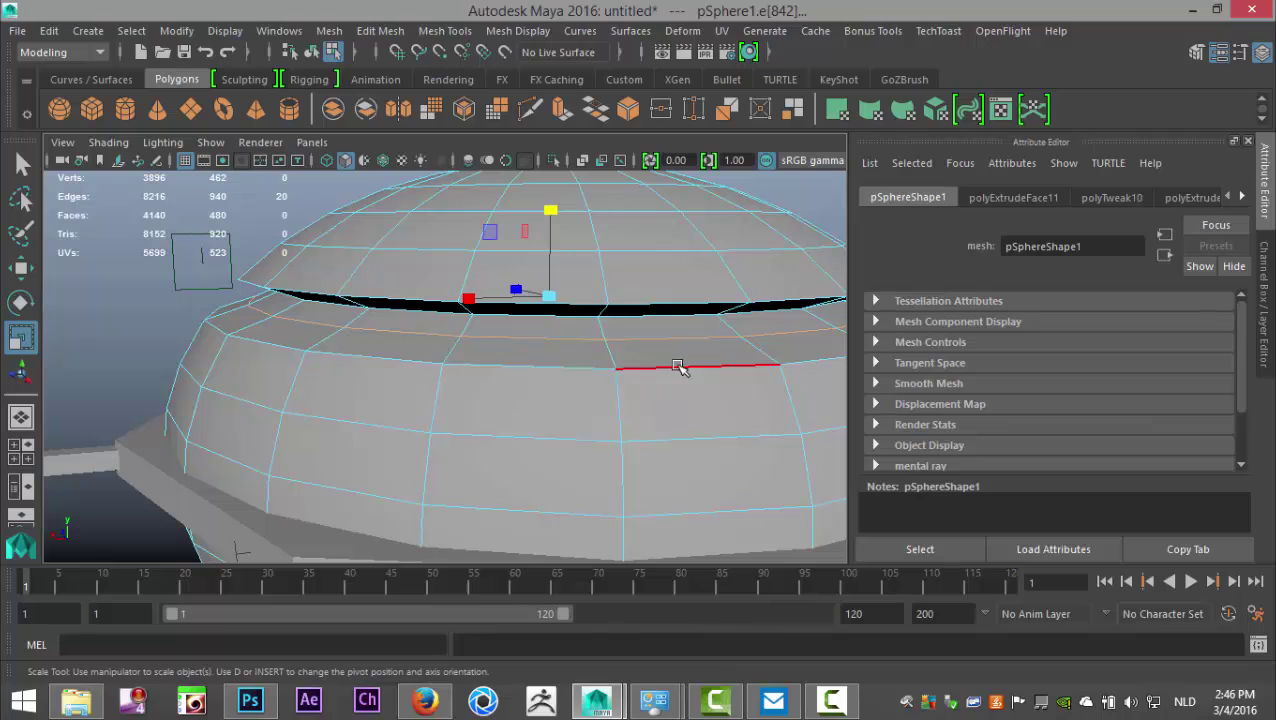
pyautogui.press('w')
pyautogui.moveTo(550, 203); pyautogui.dragTo(561, 217)
pyautogui.scroll(-5, 585, 260)
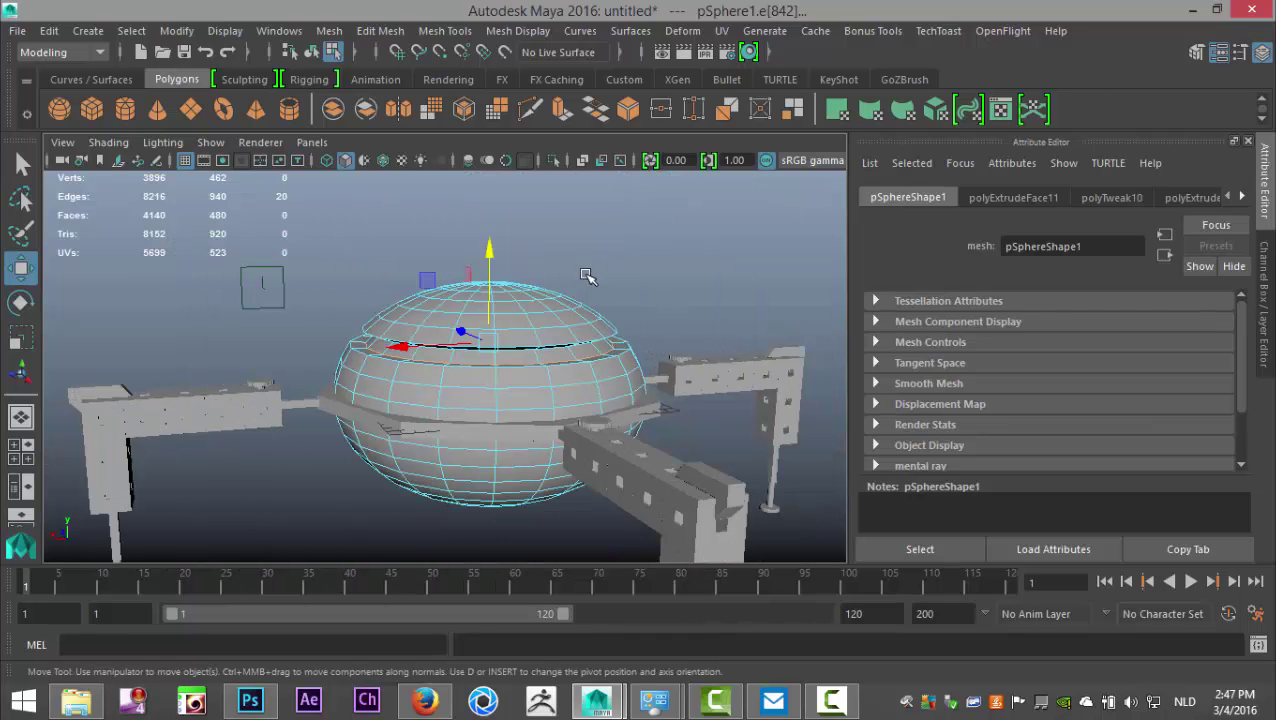
pyautogui.click(688, 267)
# Step: Create a polygon cube and move it into the open space outside the legs
pyautogui.scroll(-5, 668, 312)
pyautogui.scroll(5, 665, 313)
pyautogui.keyDown('alt'); pyautogui.moveTo(587, 298); pyautogui.dragTo(630, 322); pyautogui.keyUp('alt')
pyautogui.keyDown('alt'); pyautogui.moveTo(630, 322); pyautogui.dragTo(669, 228, button='middle'); pyautogui.keyUp('alt')
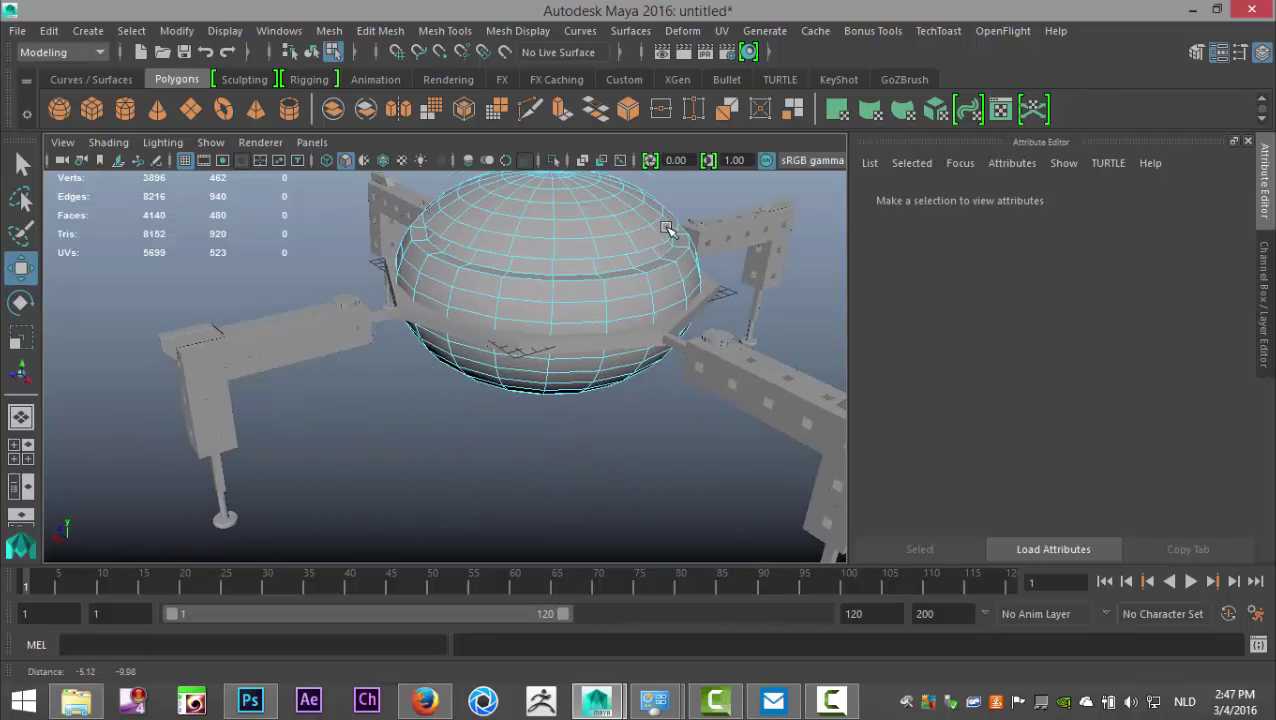
pyautogui.scroll(-5, 595, 322)
pyautogui.scroll(5, 548, 413)
pyautogui.keyDown('alt'); pyautogui.moveTo(527, 416); pyautogui.dragTo(603, 440); pyautogui.keyUp('alt')
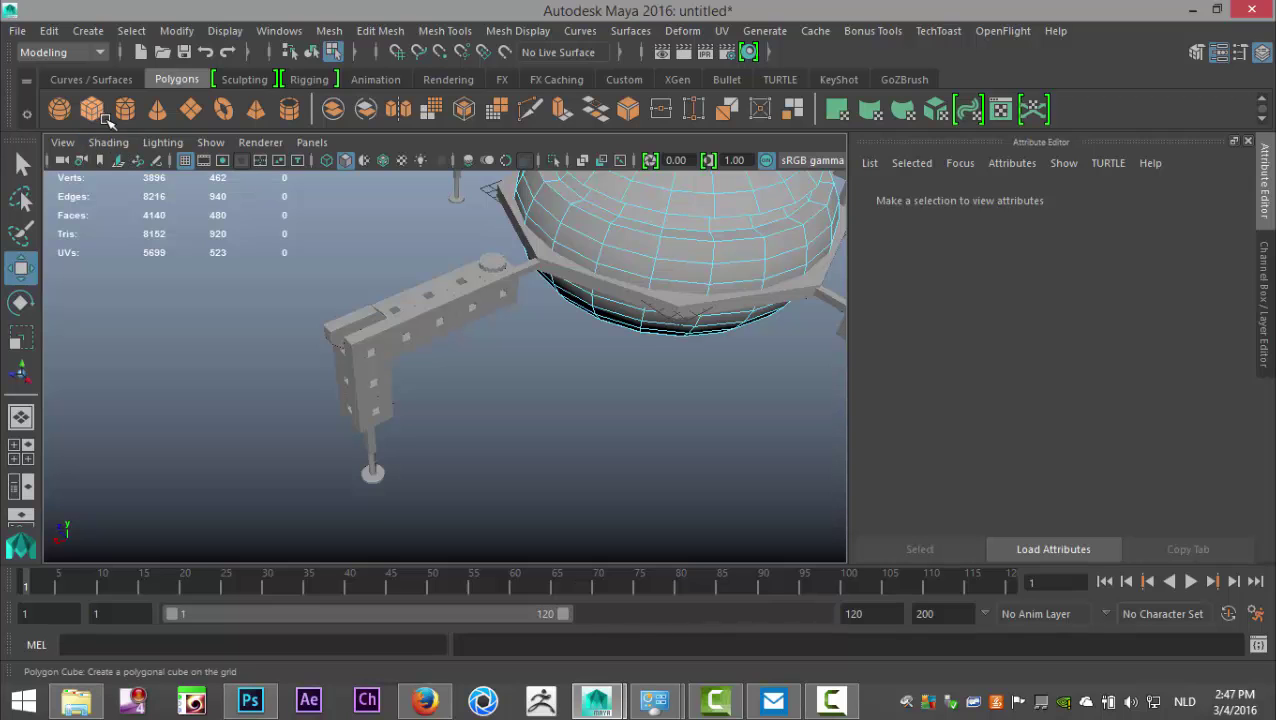
pyautogui.click(93, 110)
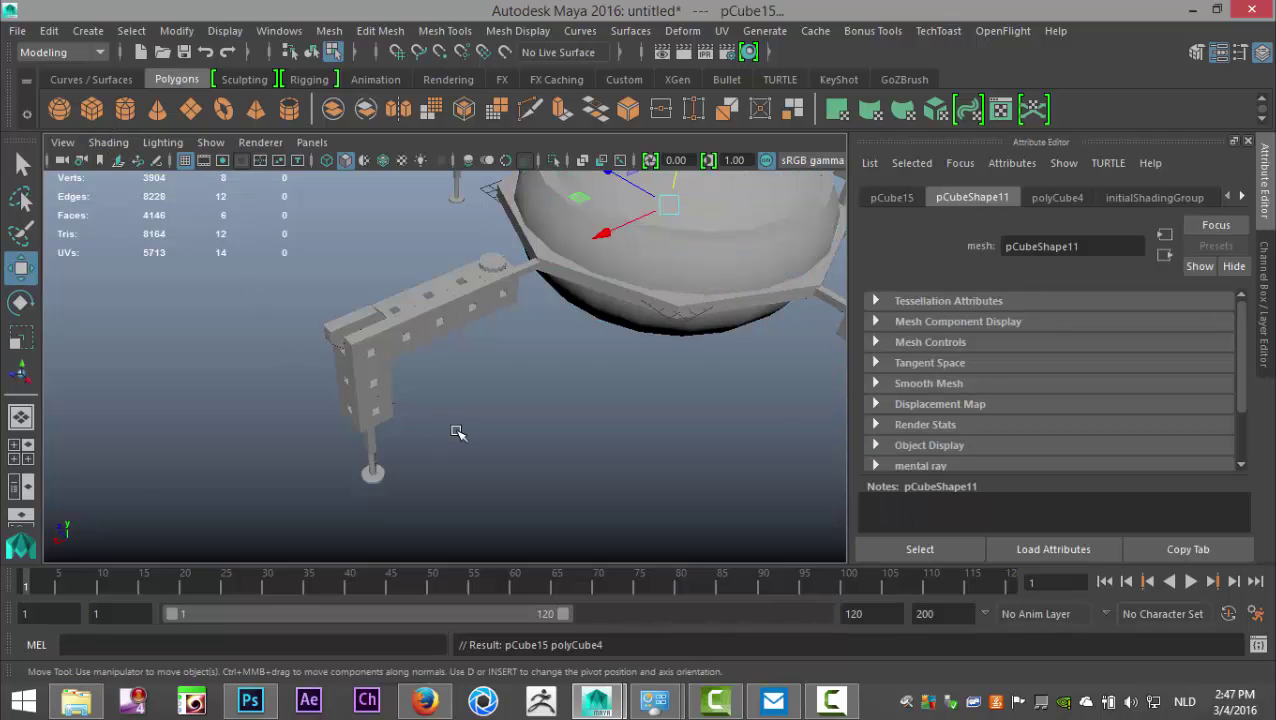
pyautogui.press('a')
pyautogui.moveTo(470, 331); pyautogui.dragTo(183, 429)
# Step: Stretch the new cube into a long bar, flatten its height and widen it into a thin plank
pyautogui.press('r')
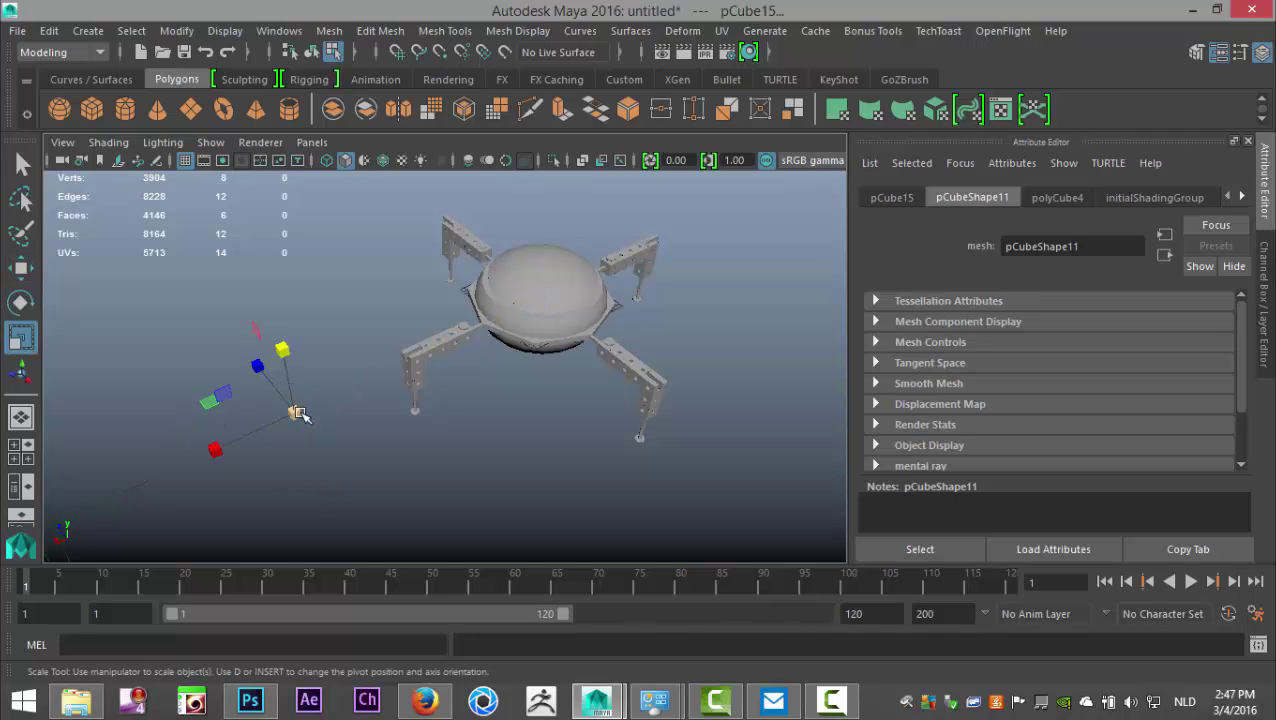
pyautogui.moveTo(259, 366); pyautogui.dragTo(171, 276)
pyautogui.press('f')
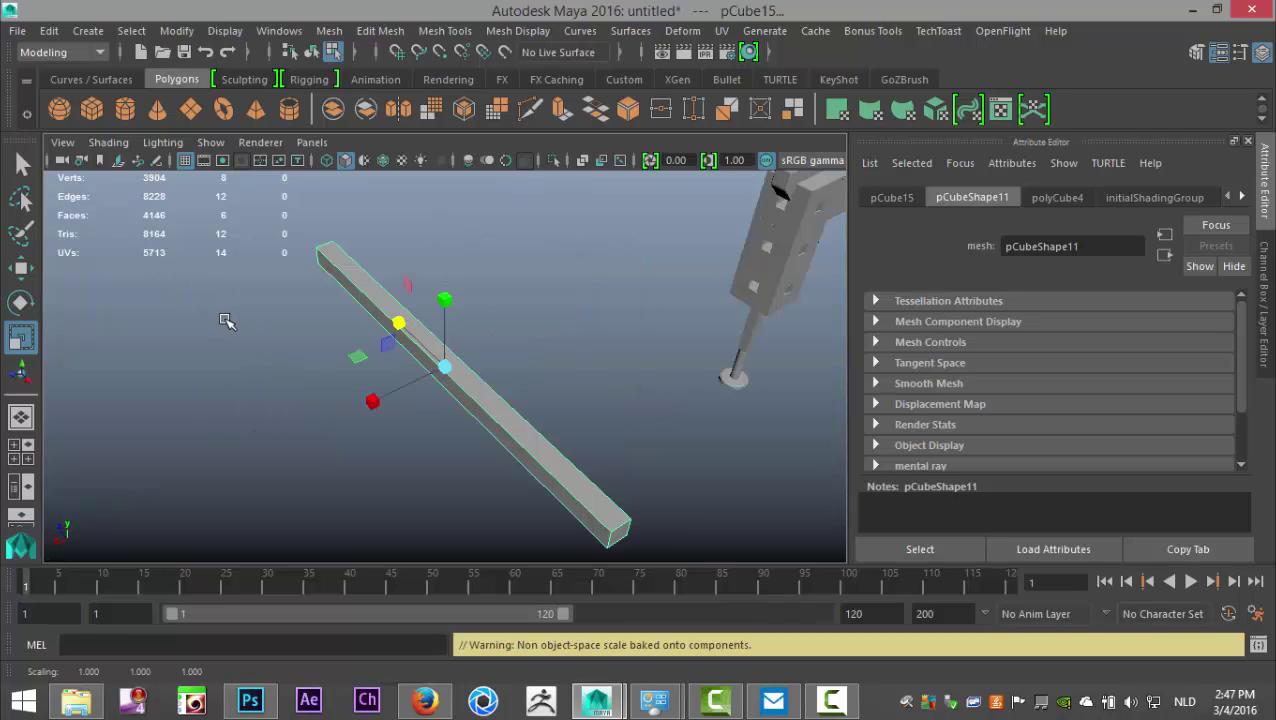
pyautogui.keyDown('alt'); pyautogui.moveTo(459, 417); pyautogui.dragTo(513, 305); pyautogui.keyUp('alt')
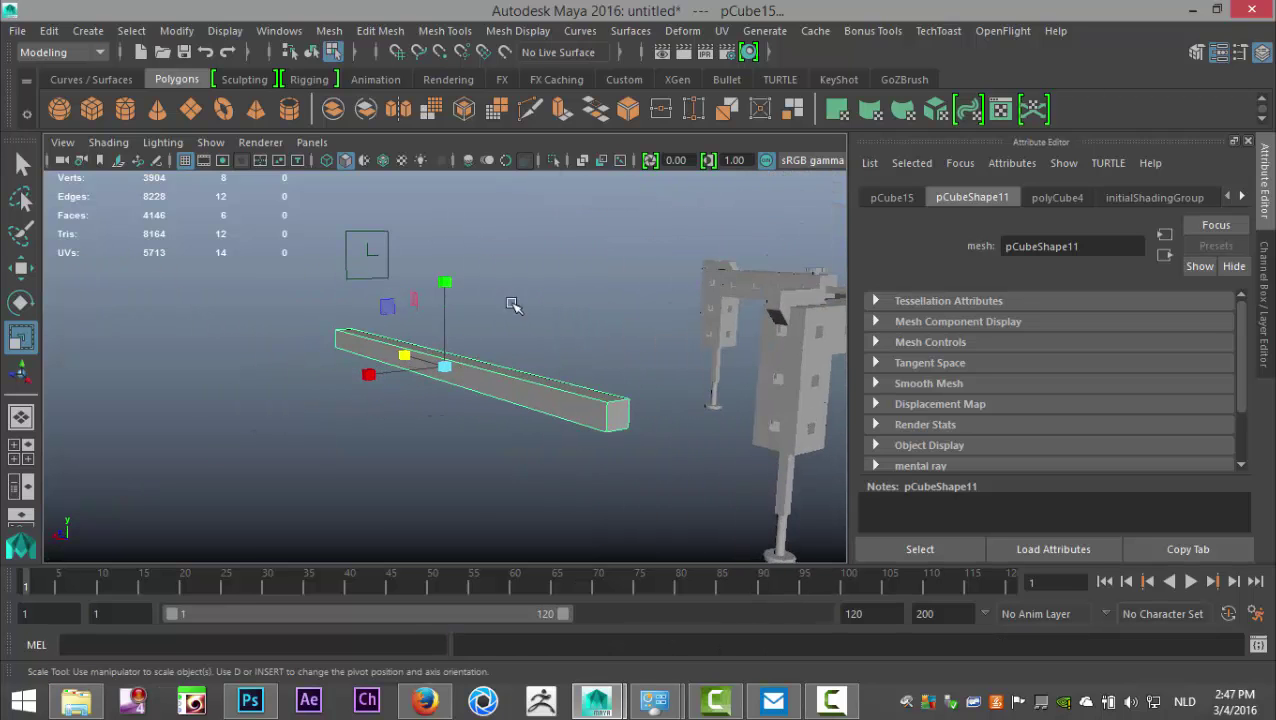
pyautogui.moveTo(445, 284); pyautogui.dragTo(466, 380)
pyautogui.moveTo(372, 378); pyautogui.dragTo(45, 452)
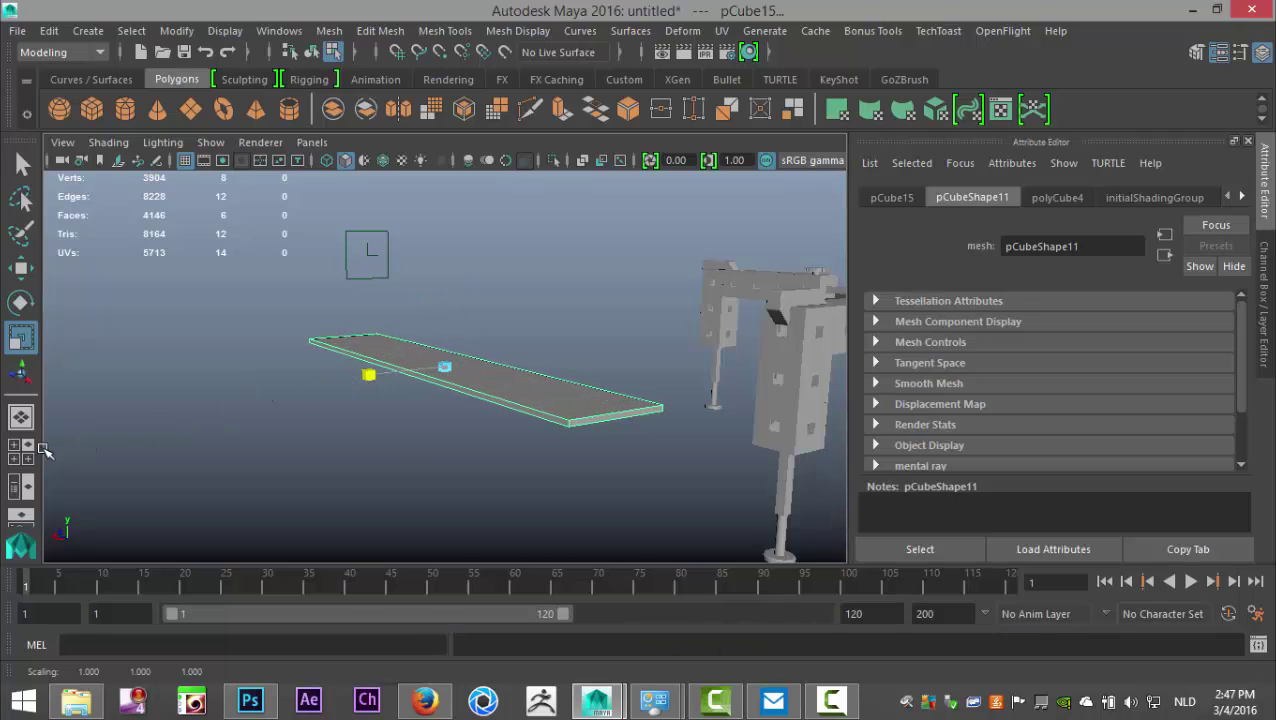
# Step: Insert 5 evenly spaced edge loops running lengthwise along the plank
pyautogui.keyDown('alt'); pyautogui.moveTo(293, 444); pyautogui.dragTo(372, 478); pyautogui.keyUp('alt')
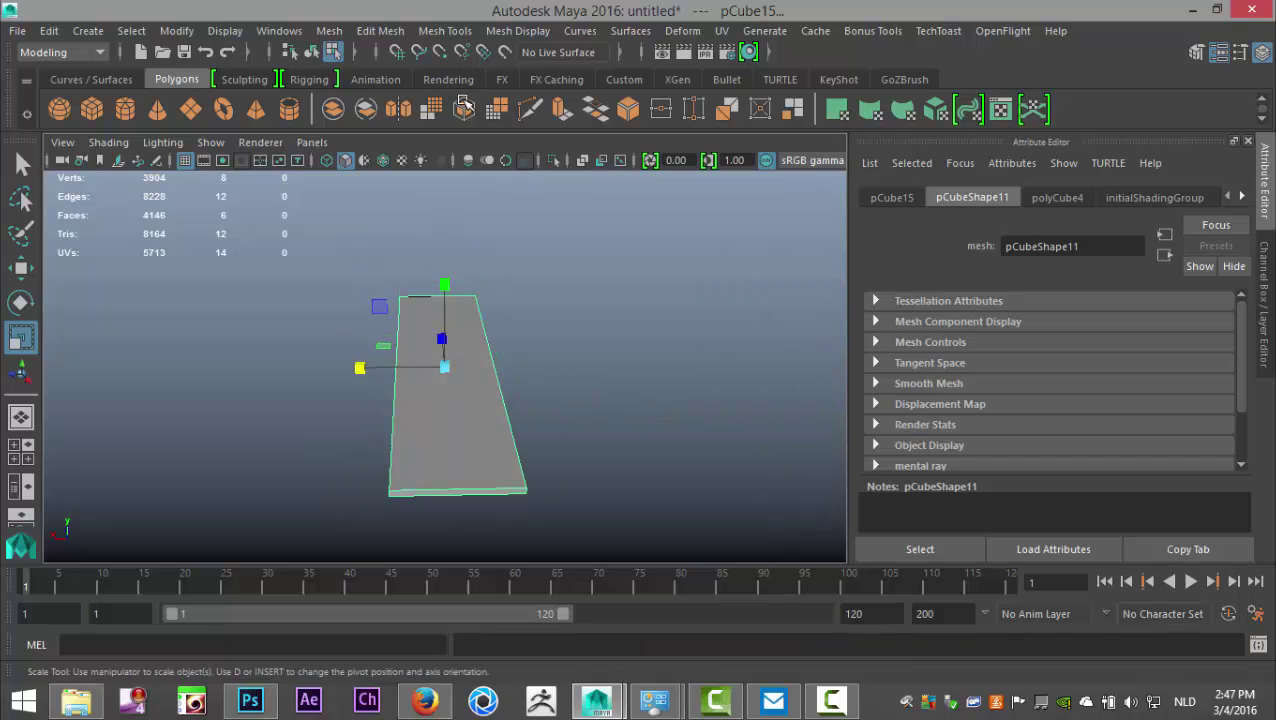
pyautogui.click(396, 31)
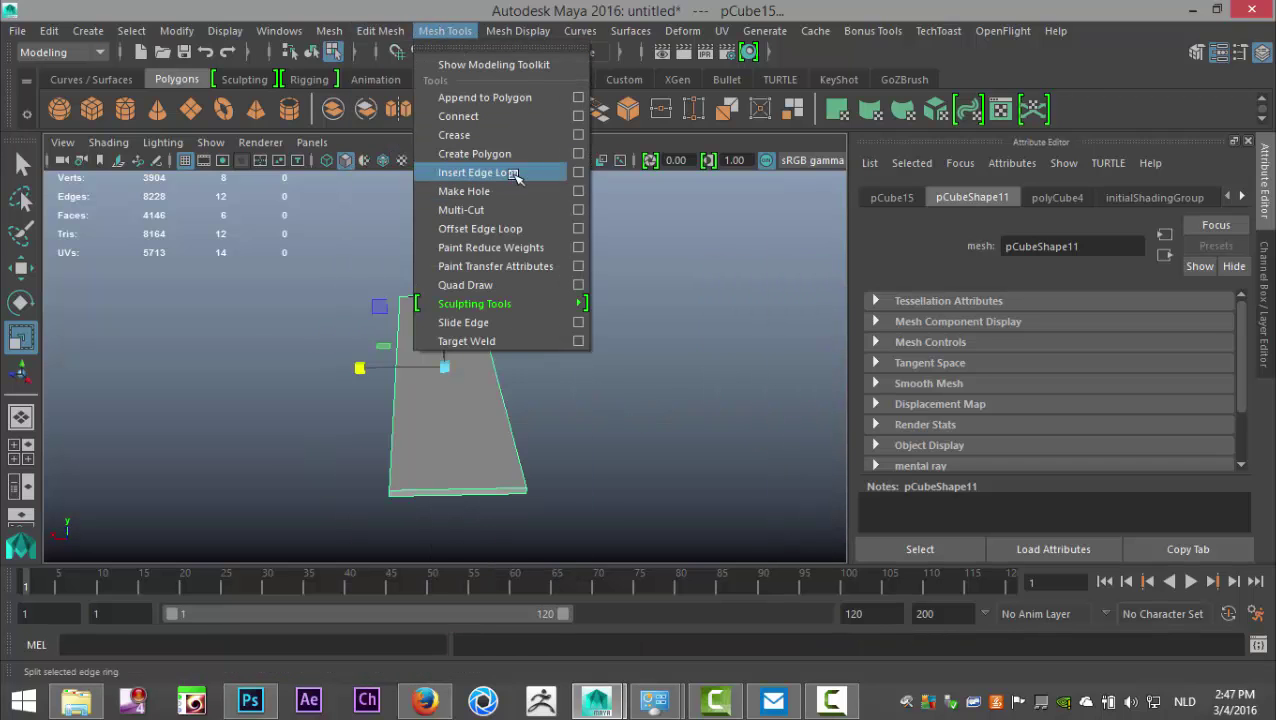
pyautogui.click(578, 172)
pyautogui.click(184, 296)
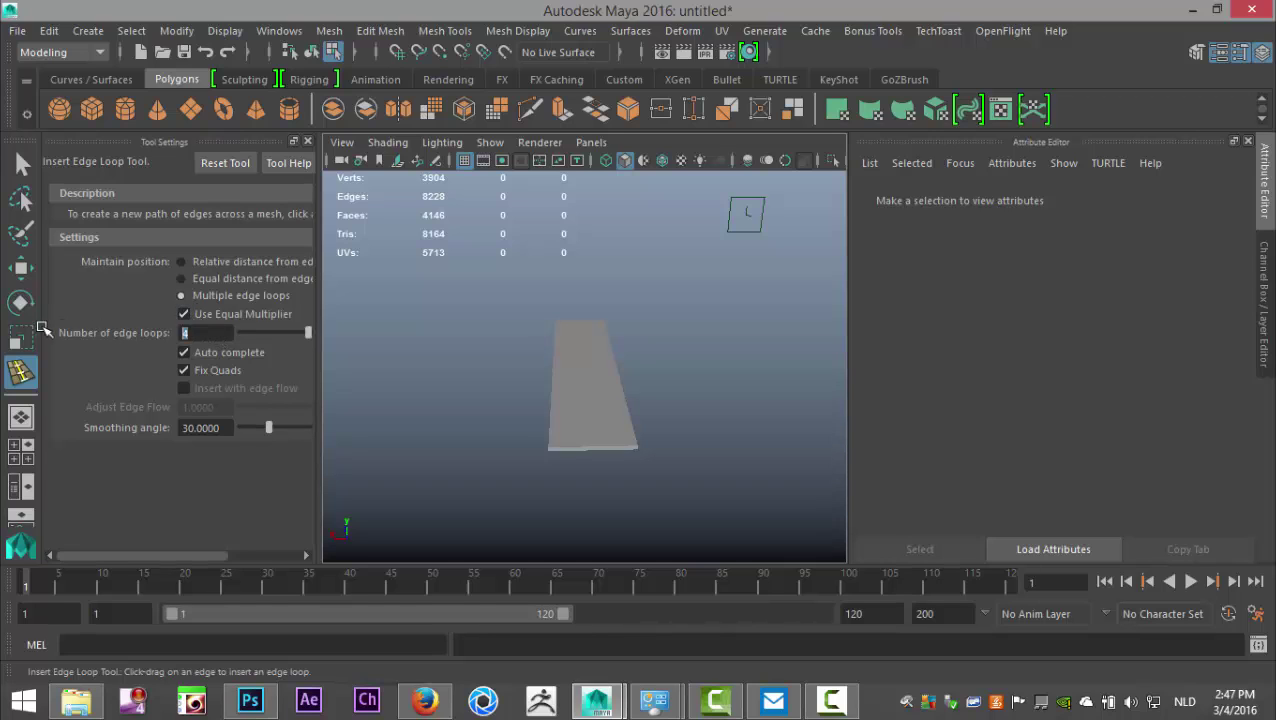
pyautogui.click(603, 453)
pyautogui.click(600, 447)
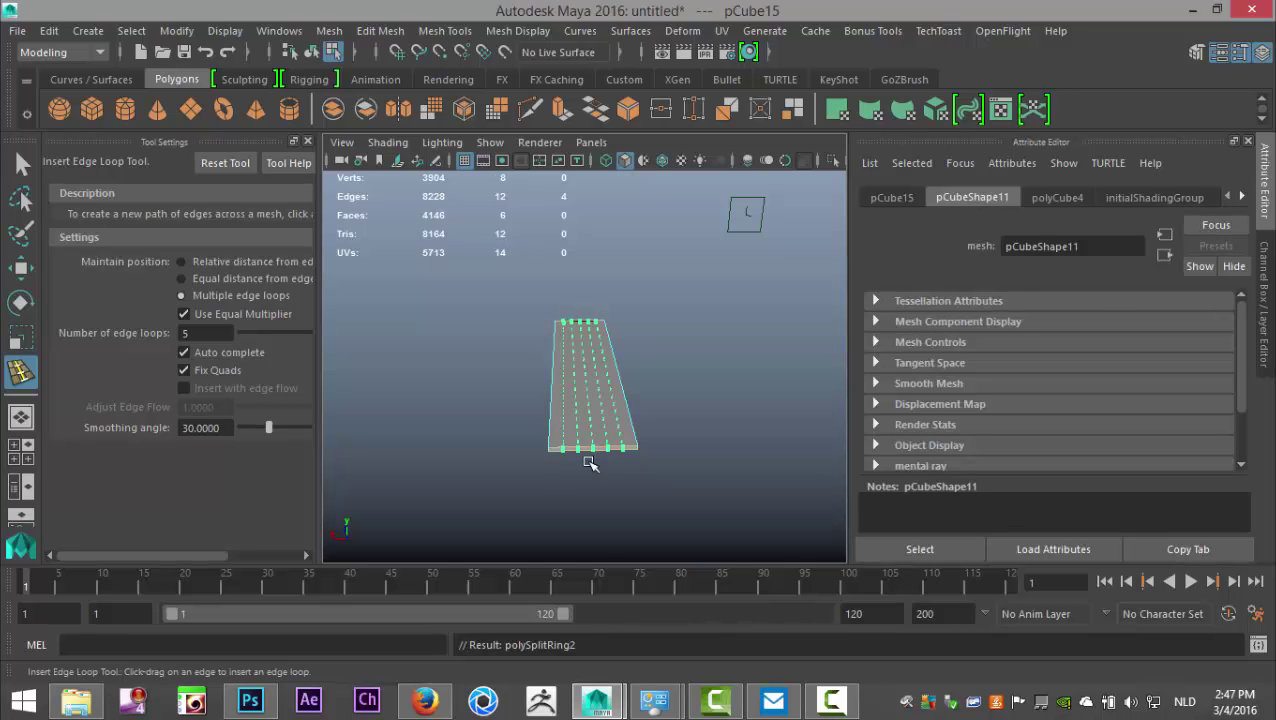
# Step: In a front view of the plank, select its inner vertex columns and raise them slightly above the two outer edges
pyautogui.press('space')
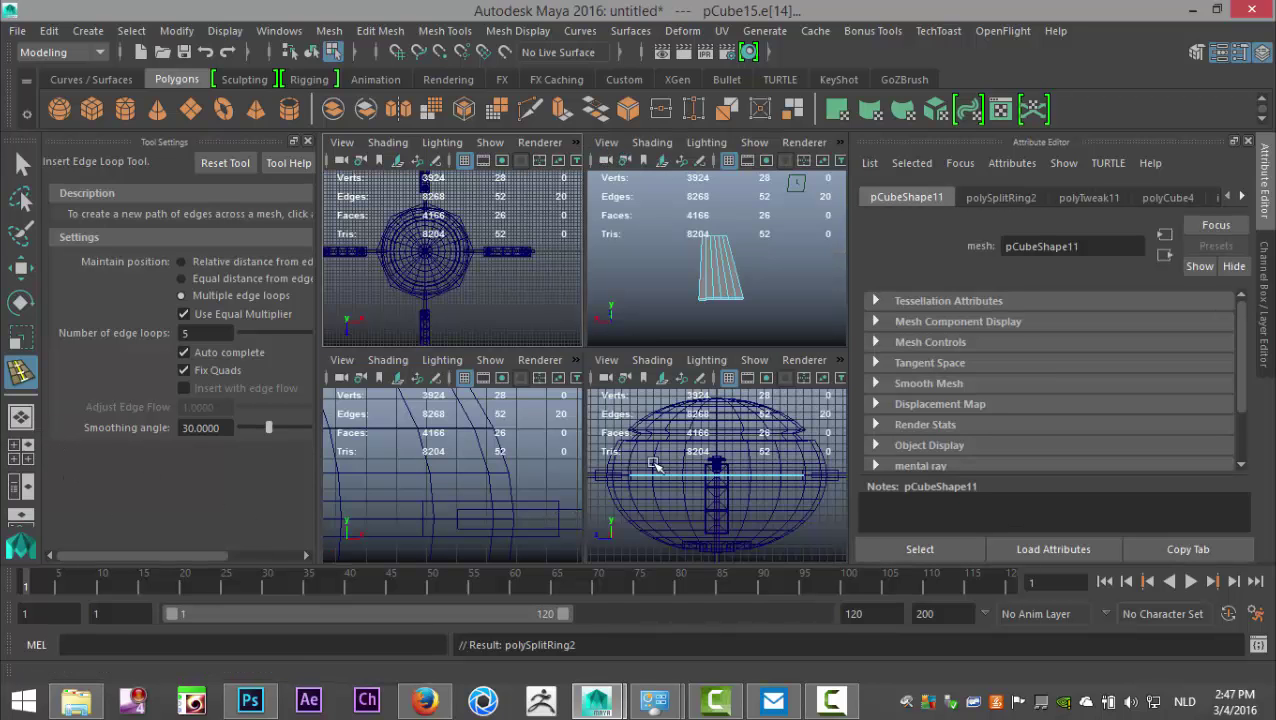
pyautogui.press('space')
pyautogui.press('f')
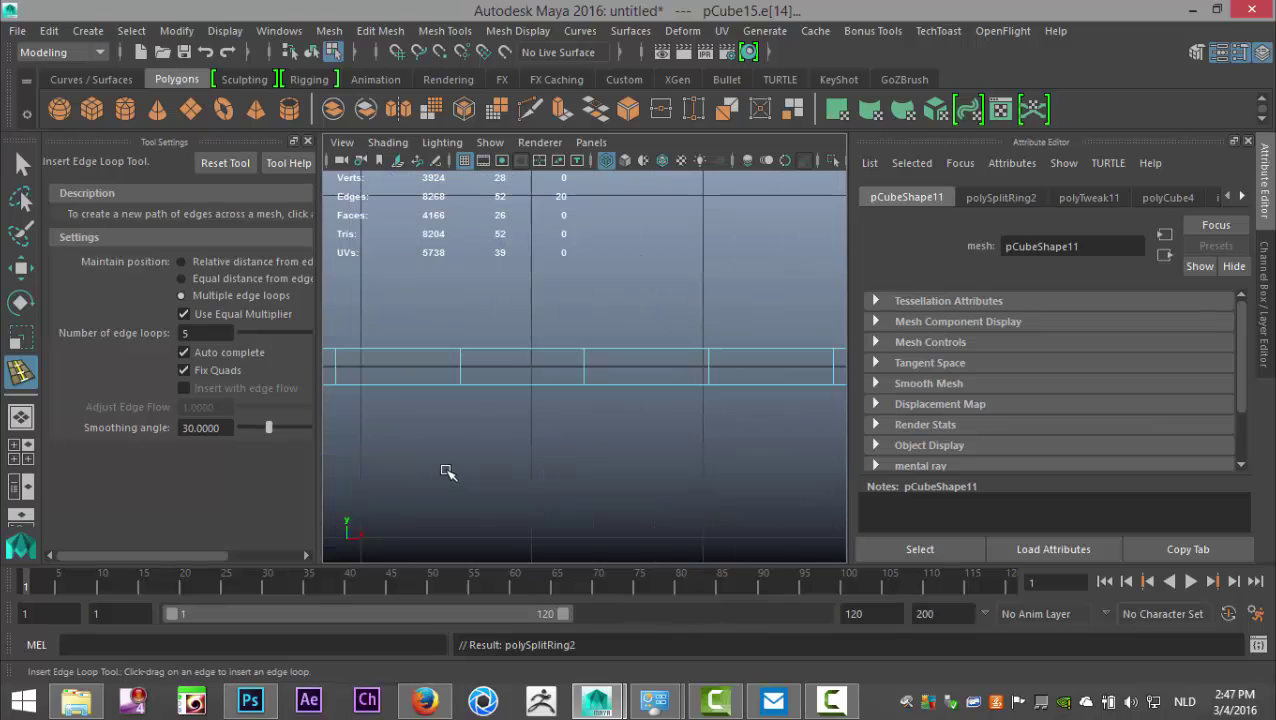
pyautogui.click(311, 143)
pyautogui.scroll(-5, 356, 319)
pyautogui.scroll(3, 362, 370)
pyautogui.rightClick(352, 364)
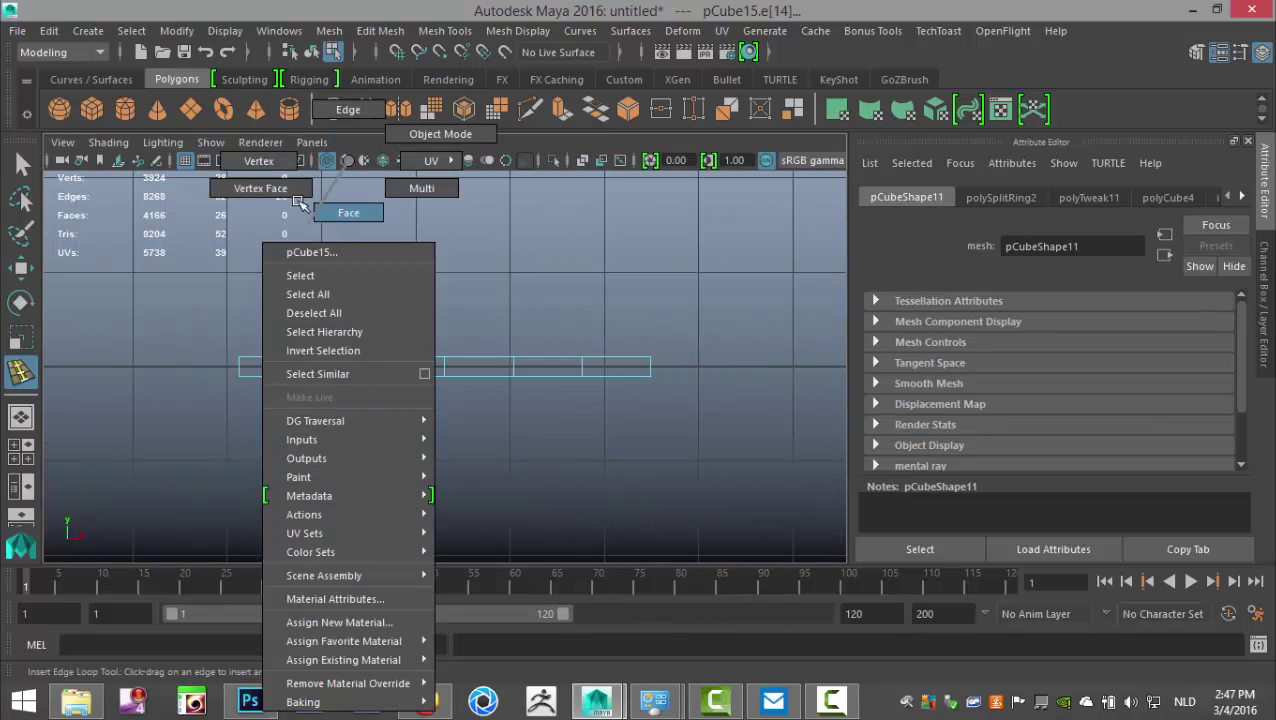
pyautogui.click(258, 161)
pyautogui.moveTo(393, 443); pyautogui.dragTo(607, 438)
pyautogui.press('w')
pyautogui.moveTo(443, 274); pyautogui.dragTo(447, 262)
# Step: Raise the middle three vertex columns and then the centre column further to round the plank's arch
pyautogui.moveTo(345, 313); pyautogui.dragTo(545, 425)
pyautogui.moveTo(447, 265); pyautogui.dragTo(447, 258)
pyautogui.moveTo(423, 310); pyautogui.dragTo(468, 397)
pyautogui.moveTo(445, 260); pyautogui.dragTo(447, 257)
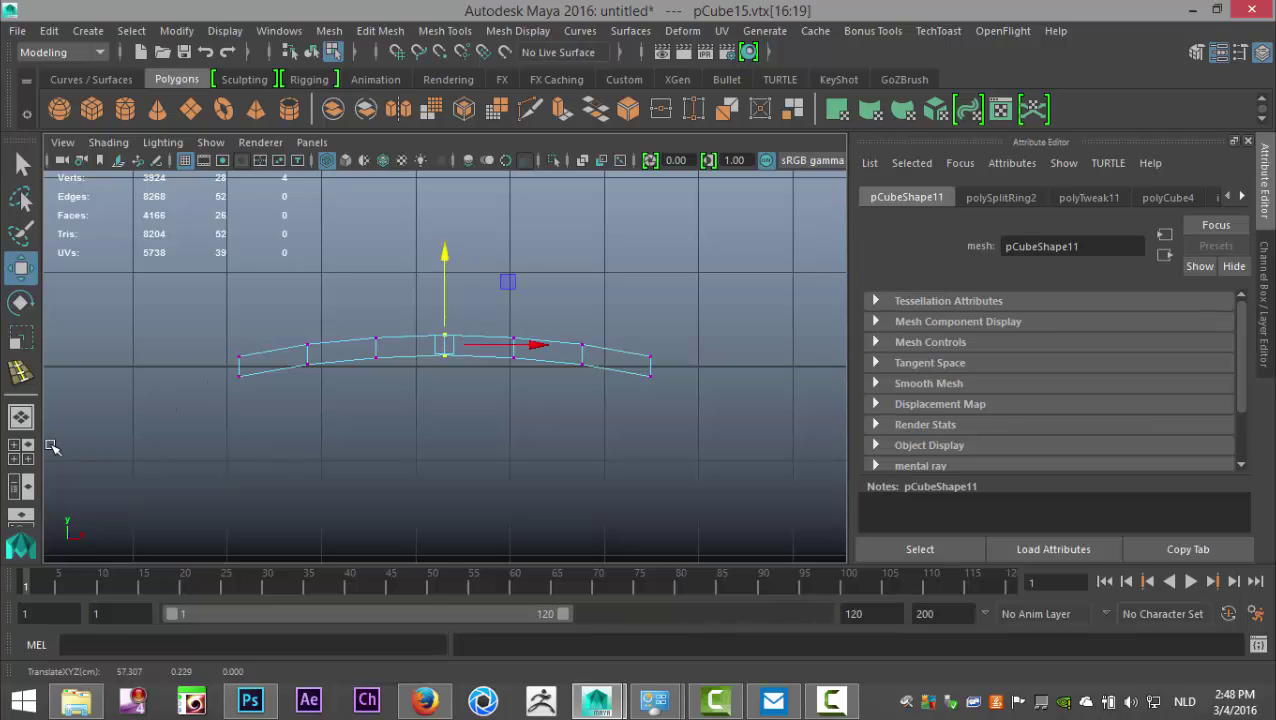
# Step: Try to rotate all the vertices at both ends of the plank in the top view
pyautogui.click(31, 442)
pyautogui.press('space')
pyautogui.scroll(-4, 496, 350)
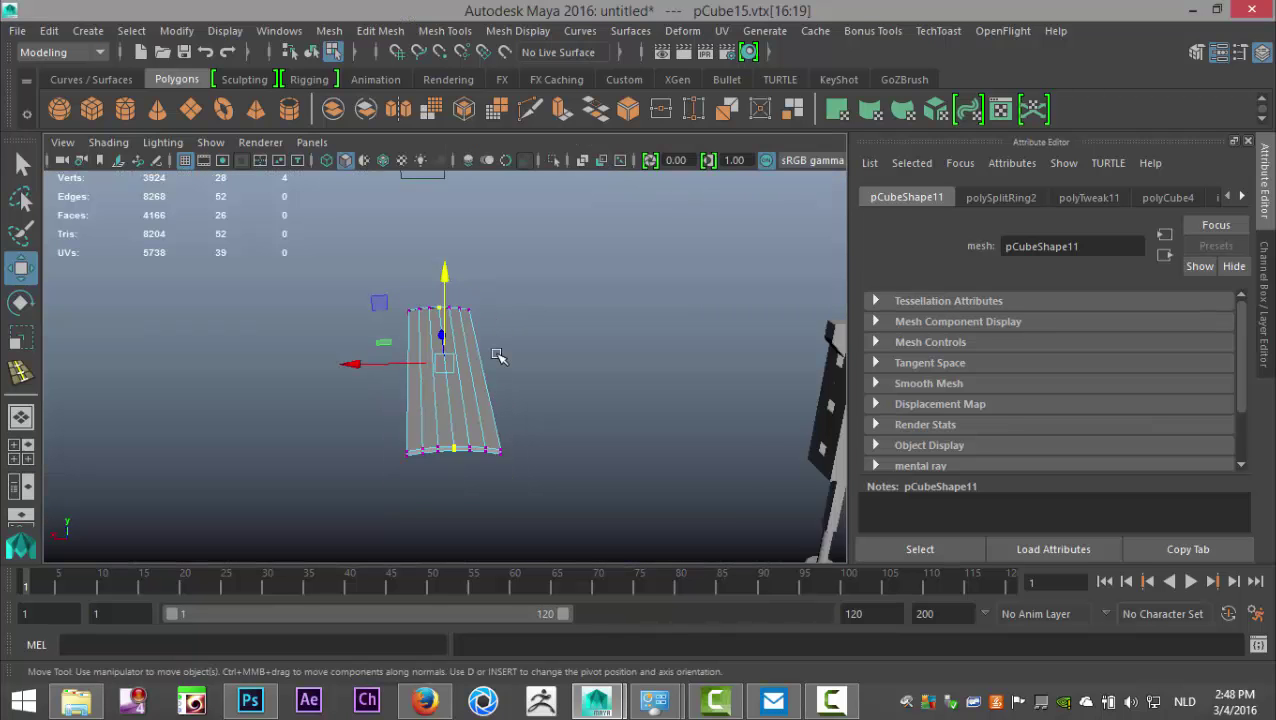
pyautogui.keyDown('alt'); pyautogui.moveTo(440, 425); pyautogui.dragTo(643, 479); pyautogui.keyUp('alt')
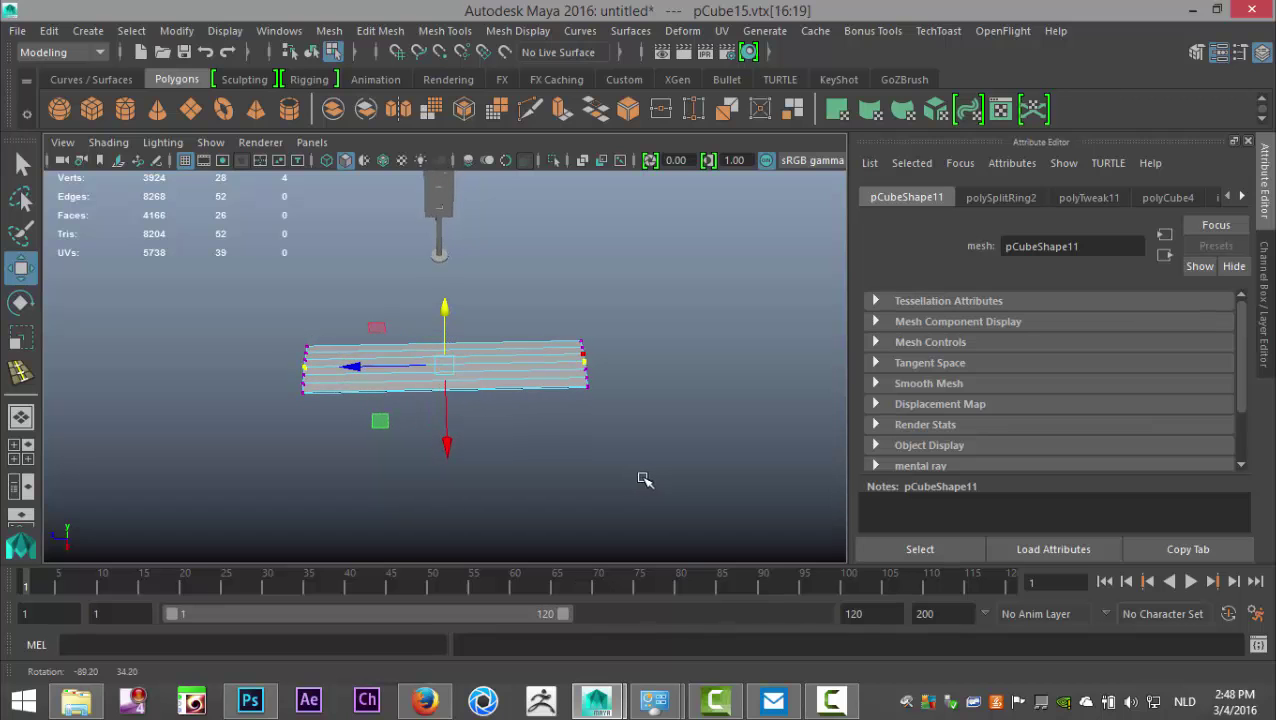
pyautogui.click(28, 462)
pyautogui.press('space')
pyautogui.press('f')
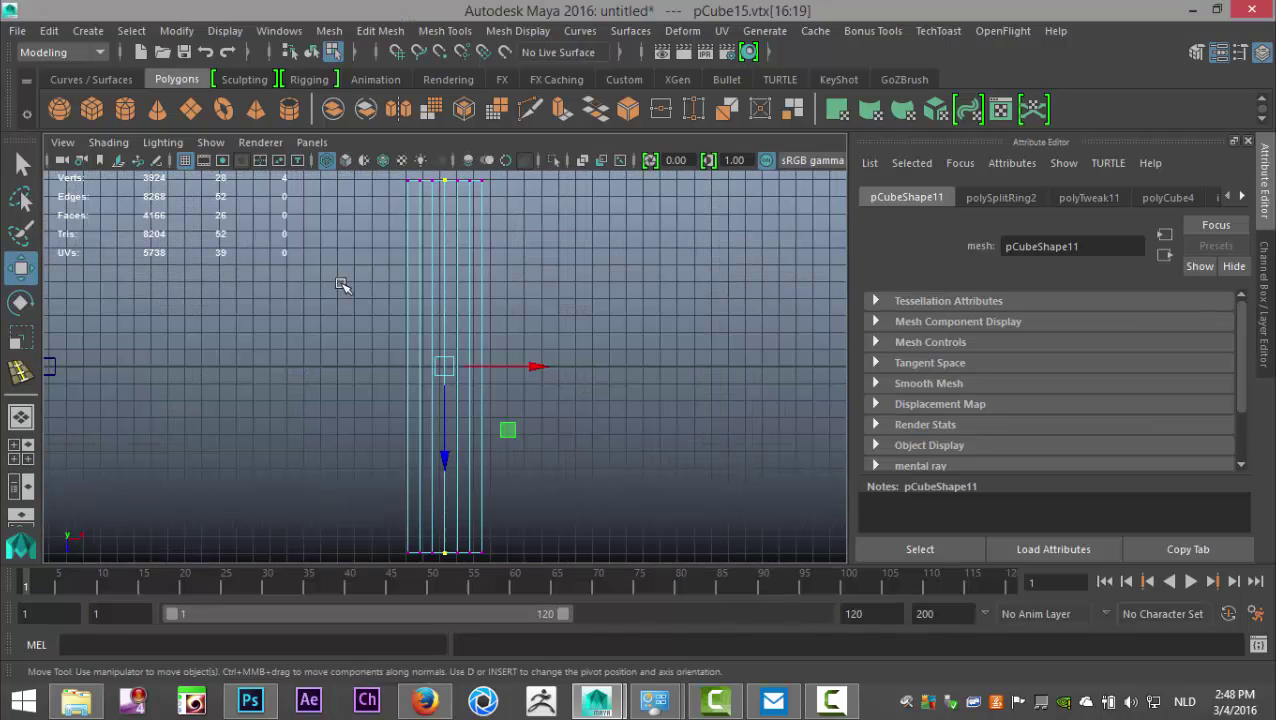
pyautogui.scroll(-3, 400, 338)
pyautogui.scroll(2, 500, 350)
pyautogui.keyDown('alt'); pyautogui.moveTo(463, 229); pyautogui.dragTo(501, 354, button='middle'); pyautogui.keyUp('alt')
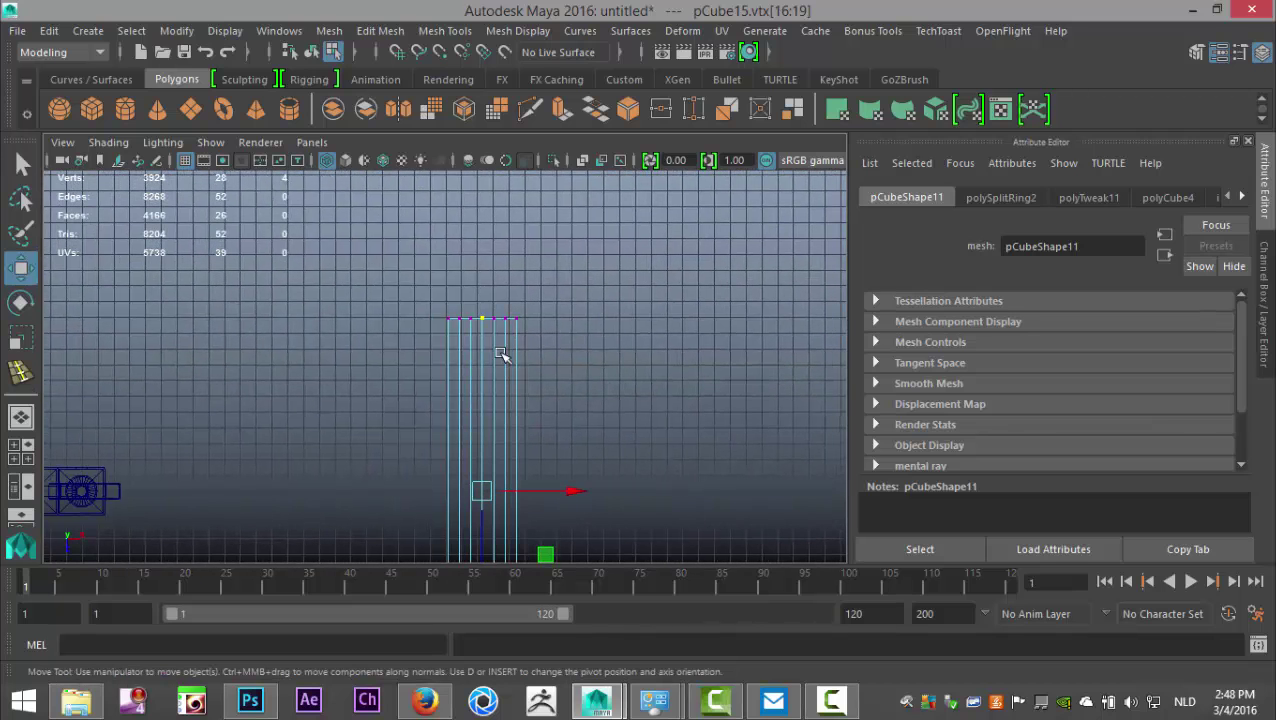
pyautogui.moveTo(478, 322); pyautogui.dragTo(621, 407)
pyautogui.keyDown('alt'); pyautogui.moveTo(621, 407); pyautogui.dragTo(628, 273, button='middle'); pyautogui.keyUp('alt')
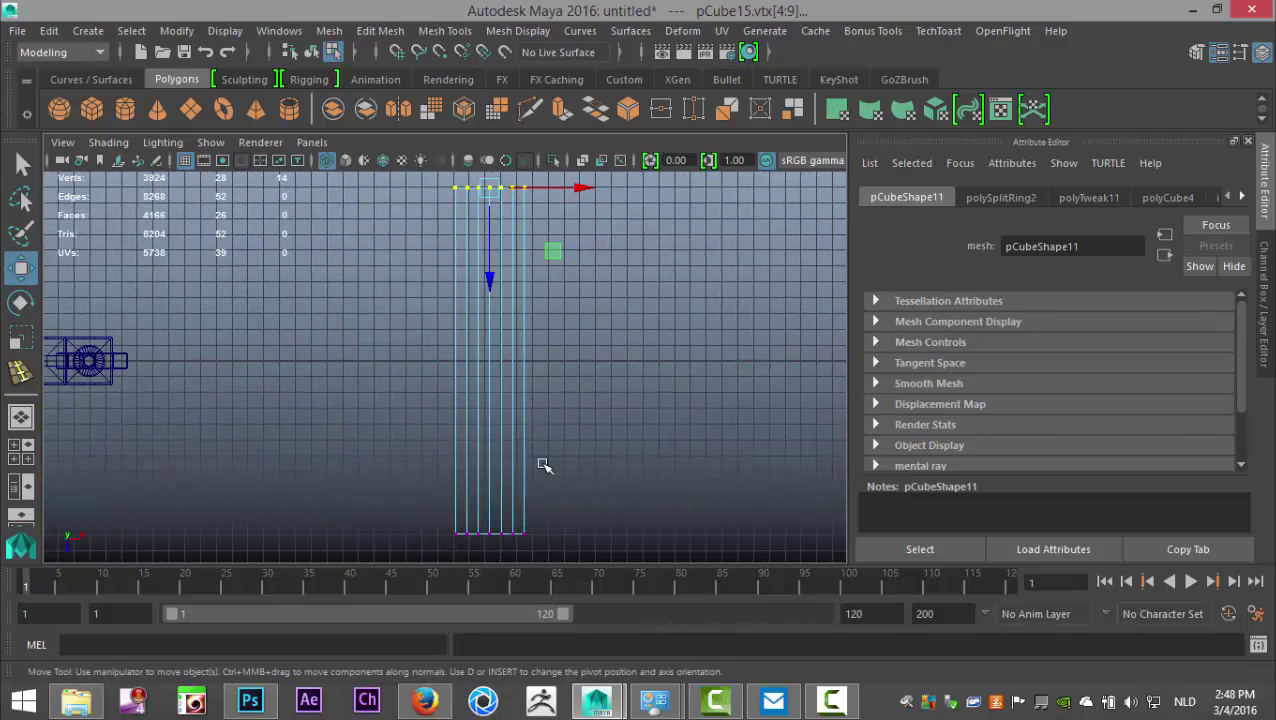
pyautogui.keyDown('shift'); pyautogui.moveTo(449, 524); pyautogui.dragTo(592, 590); pyautogui.keyUp('shift')
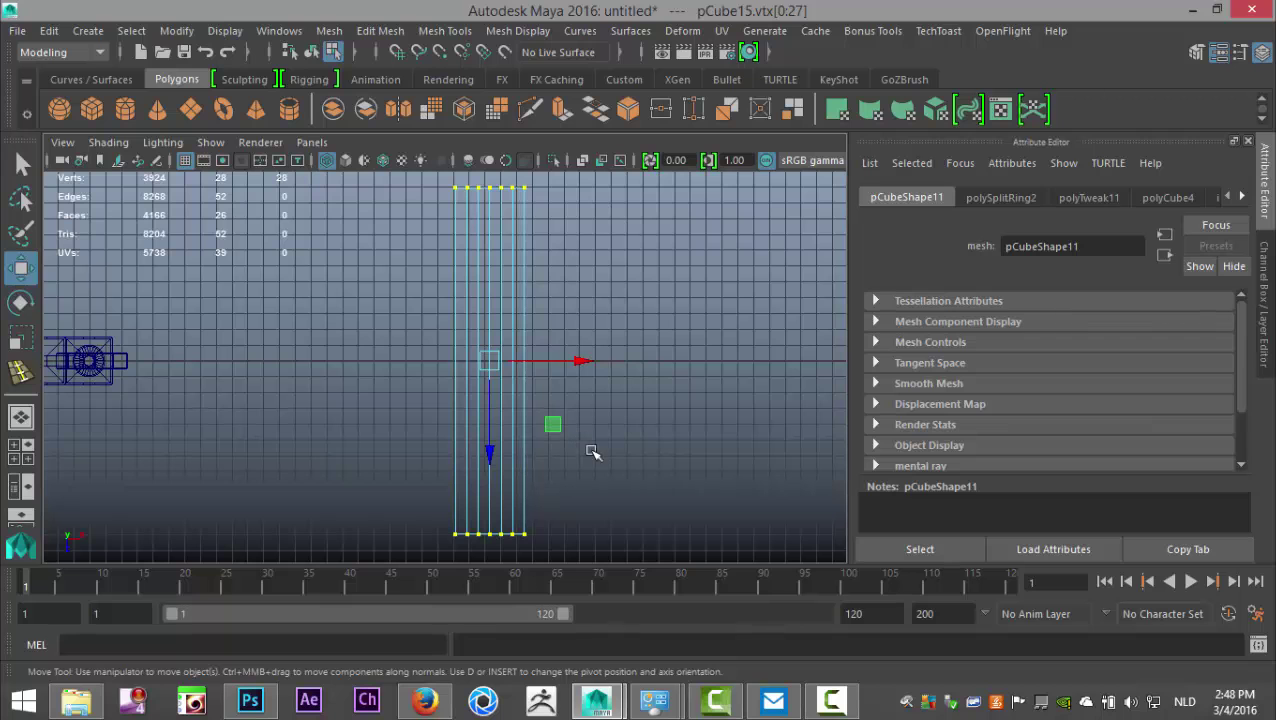
pyautogui.press('e')
pyautogui.moveTo(445, 272); pyautogui.dragTo(427, 319)
pyautogui.hotkey('ctrl', 'z')
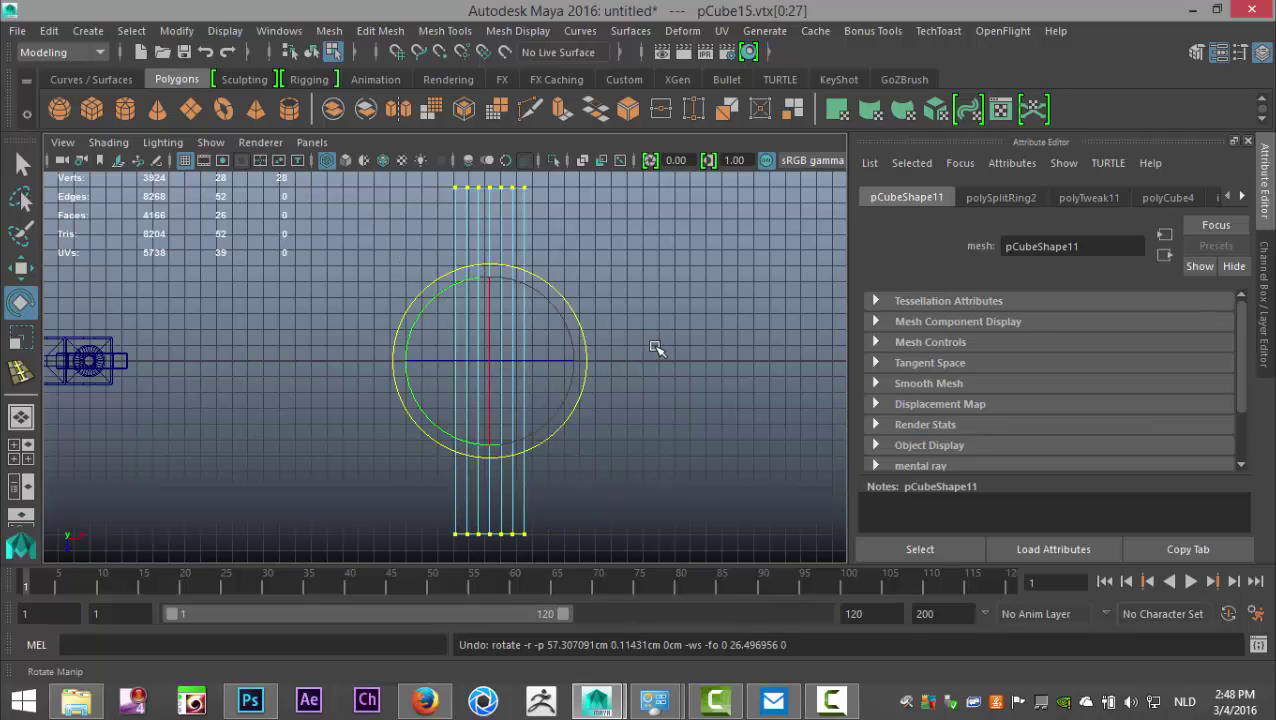
# Step: Try to slant one end of the plank by rotating its row of end edges in the top view
pyautogui.keyDown('alt'); pyautogui.moveTo(666, 350); pyautogui.dragTo(695, 447, button='middle'); pyautogui.keyUp('alt')
pyautogui.scroll(5, 706, 433)
pyautogui.keyDown('alt'); pyautogui.moveTo(719, 327); pyautogui.dragTo(594, 534, button='middle'); pyautogui.keyUp('alt')
pyautogui.moveTo(457, 407); pyautogui.dragTo(460, 116, button='right')
pyautogui.click(420, 406)
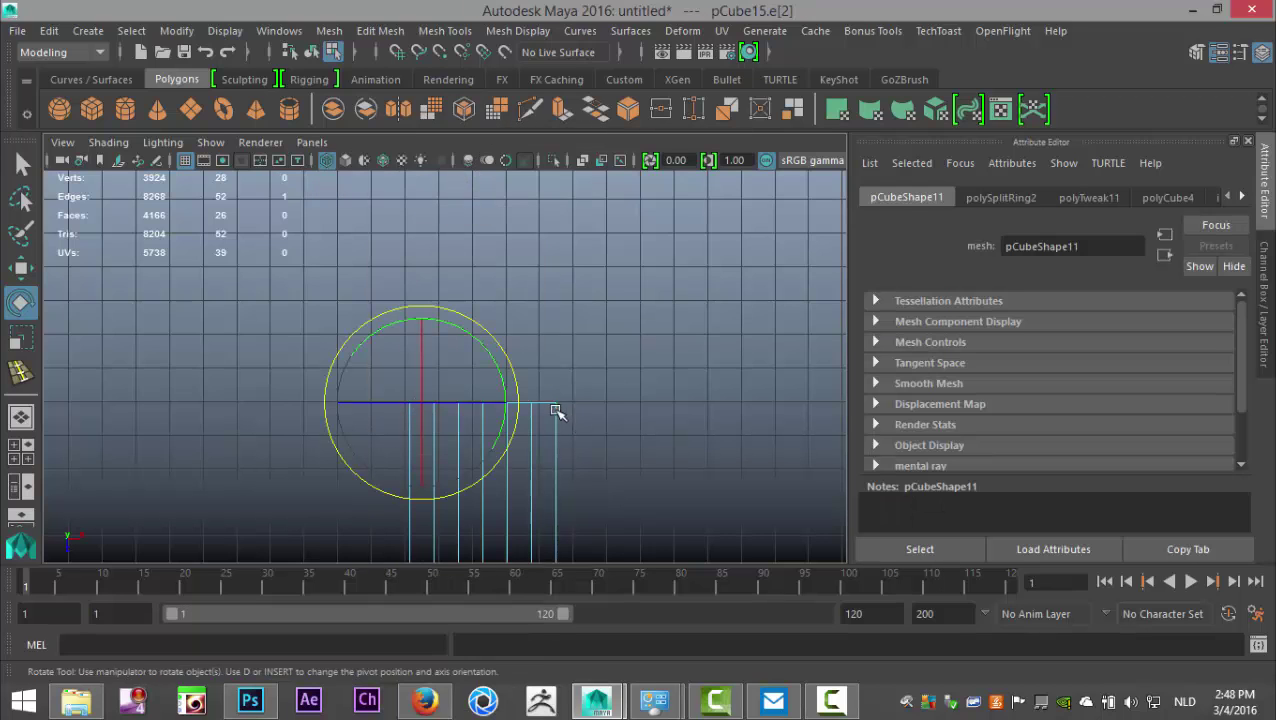
pyautogui.doubleClick(543, 404)
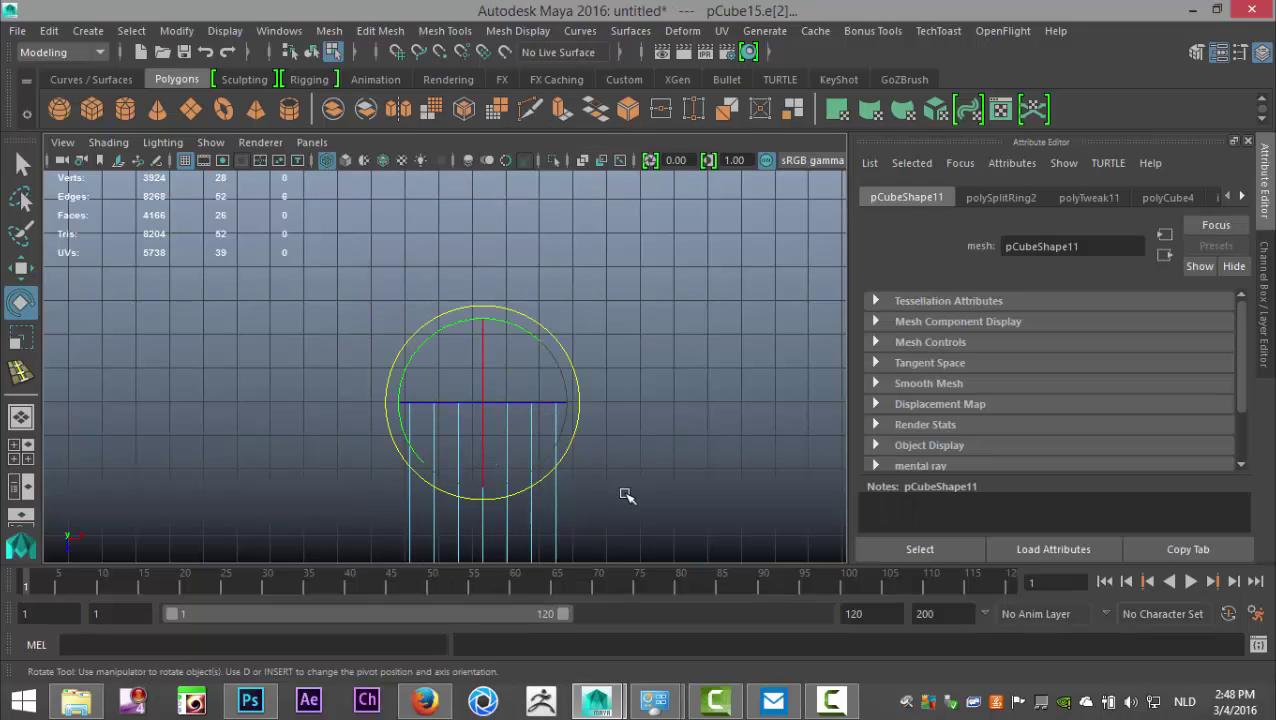
pyautogui.moveTo(530, 312); pyautogui.dragTo(493, 298)
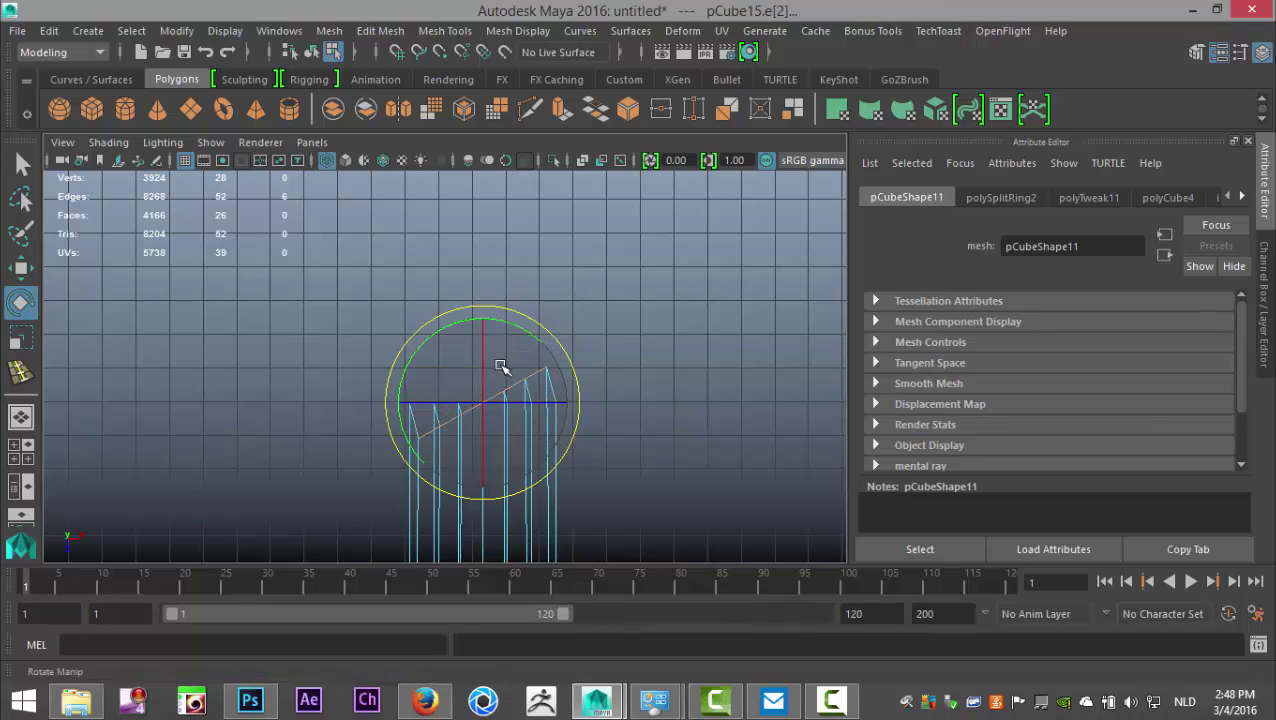
pyautogui.hotkey('ctrl', 'z')
# Step: Select all the end faces at one end of the plank in perspective and rotate them about the vertical axis to slant that end
pyautogui.press('space')
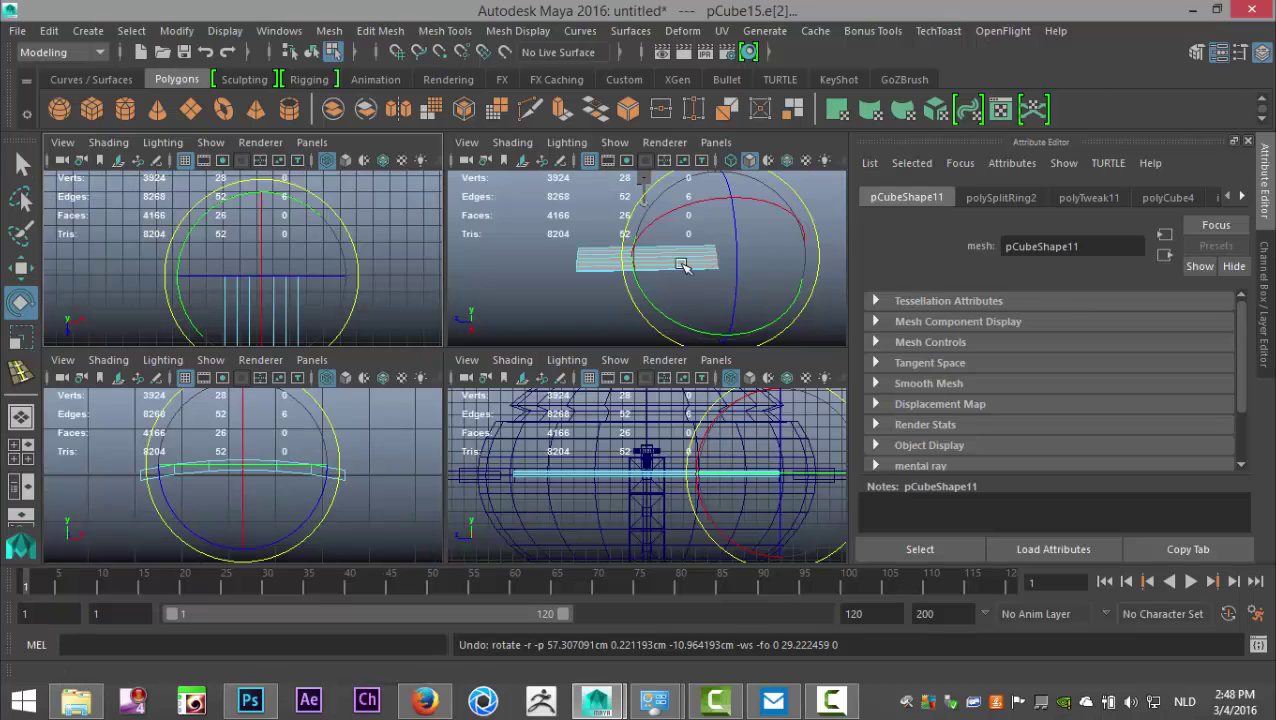
pyautogui.press('space')
pyautogui.keyDown('alt'); pyautogui.moveTo(601, 336); pyautogui.dragTo(601, 350); pyautogui.keyUp('alt')
pyautogui.keyDown('alt'); pyautogui.moveTo(723, 447); pyautogui.dragTo(624, 308); pyautogui.keyUp('alt')
pyautogui.click(663, 262)
pyautogui.moveTo(467, 386); pyautogui.dragTo(470, 214, button='right')
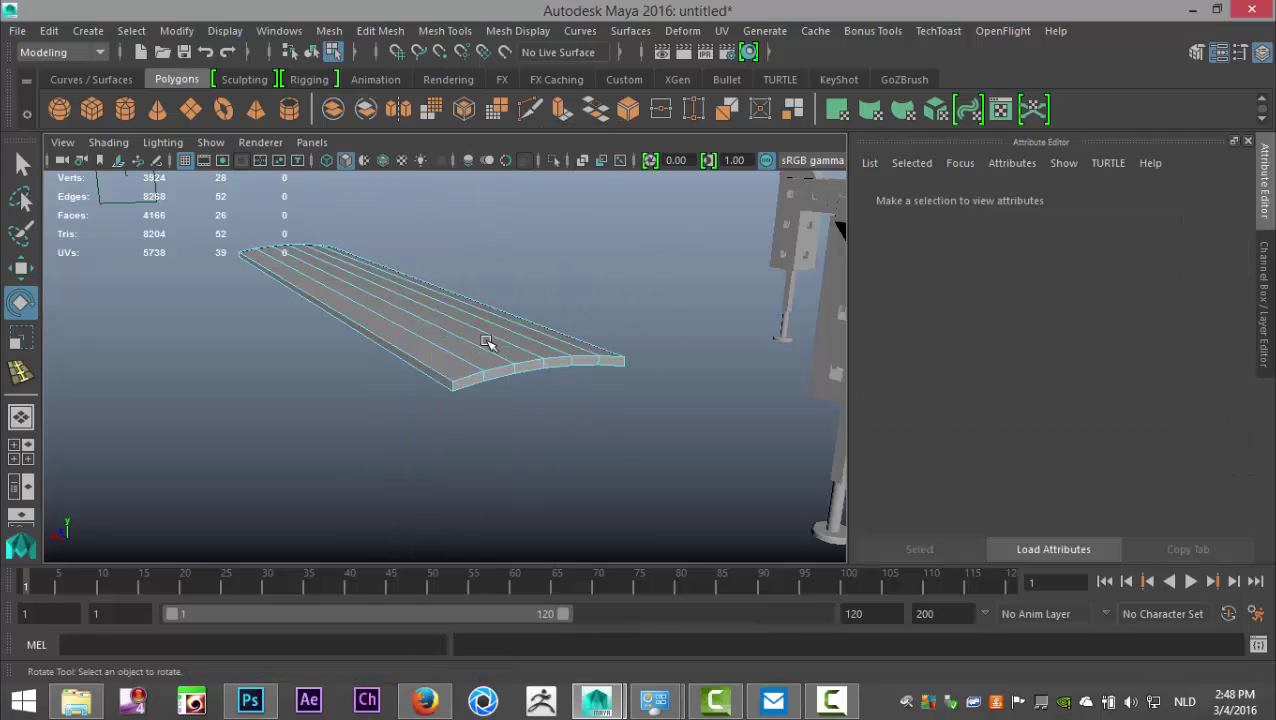
pyautogui.click(469, 387)
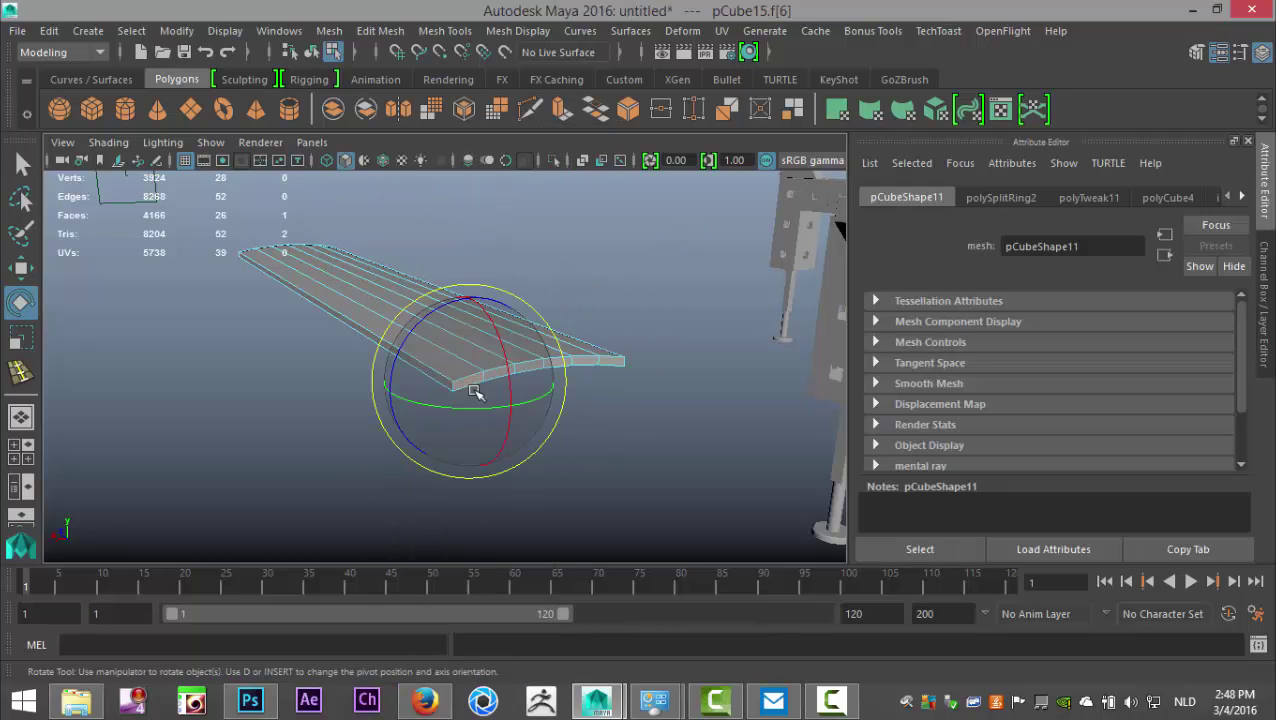
pyautogui.keyDown('shift'); pyautogui.doubleClick(615, 364); pyautogui.keyUp('shift')
pyautogui.keyDown('alt'); pyautogui.moveTo(311, 406); pyautogui.dragTo(535, 430); pyautogui.keyUp('alt')
pyautogui.moveTo(608, 395); pyautogui.dragTo(684, 393)
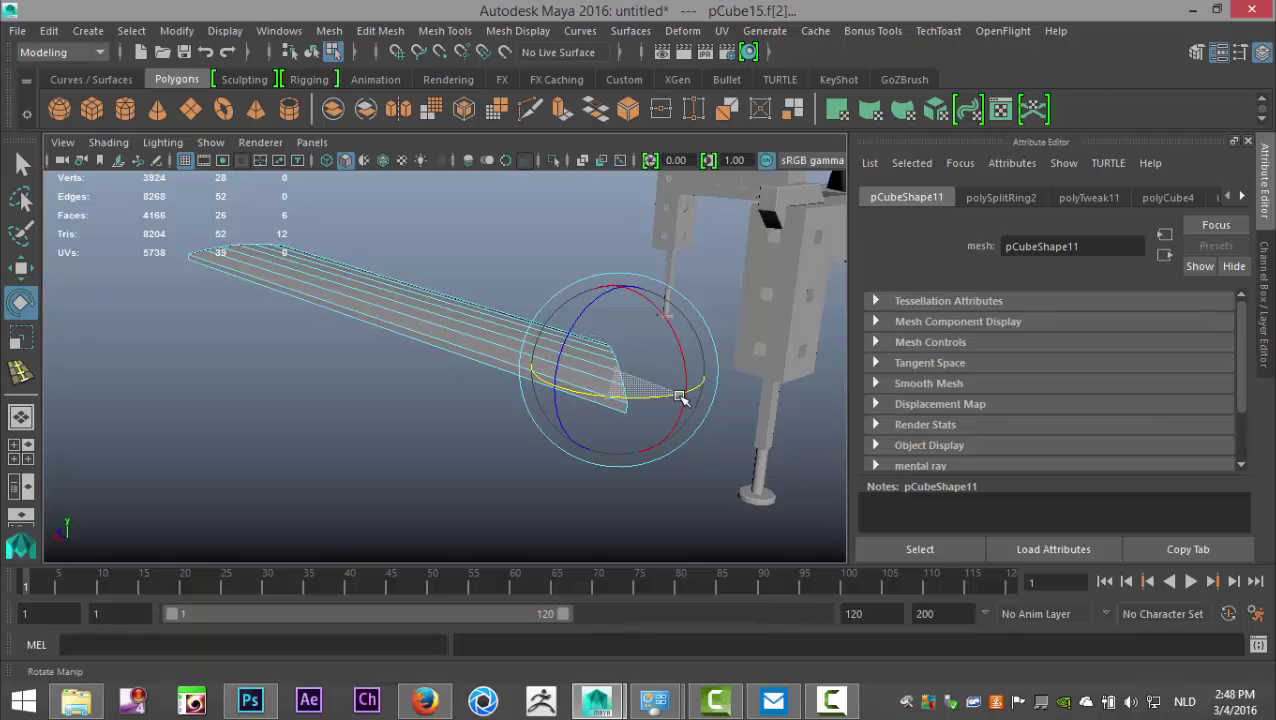
# Step: Select all the end faces at the plank's opposite end and rotate them to tilt that end
pyautogui.keyDown('alt'); pyautogui.moveTo(390, 404); pyautogui.dragTo(501, 498); pyautogui.keyUp('alt')
pyautogui.keyDown('alt'); pyautogui.moveTo(501, 498); pyautogui.dragTo(633, 410, button='middle'); pyautogui.keyUp('alt')
pyautogui.keyDown('alt'); pyautogui.moveTo(633, 410); pyautogui.dragTo(665, 469); pyautogui.keyUp('alt')
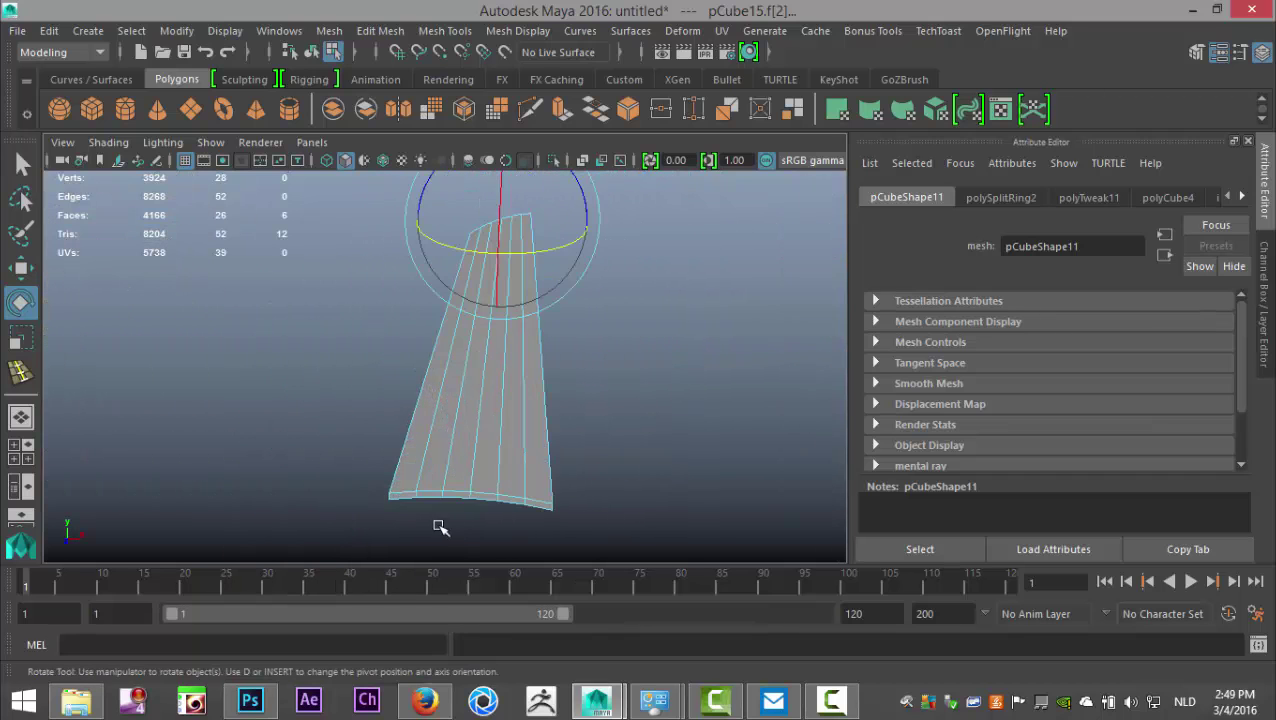
pyautogui.click(402, 497)
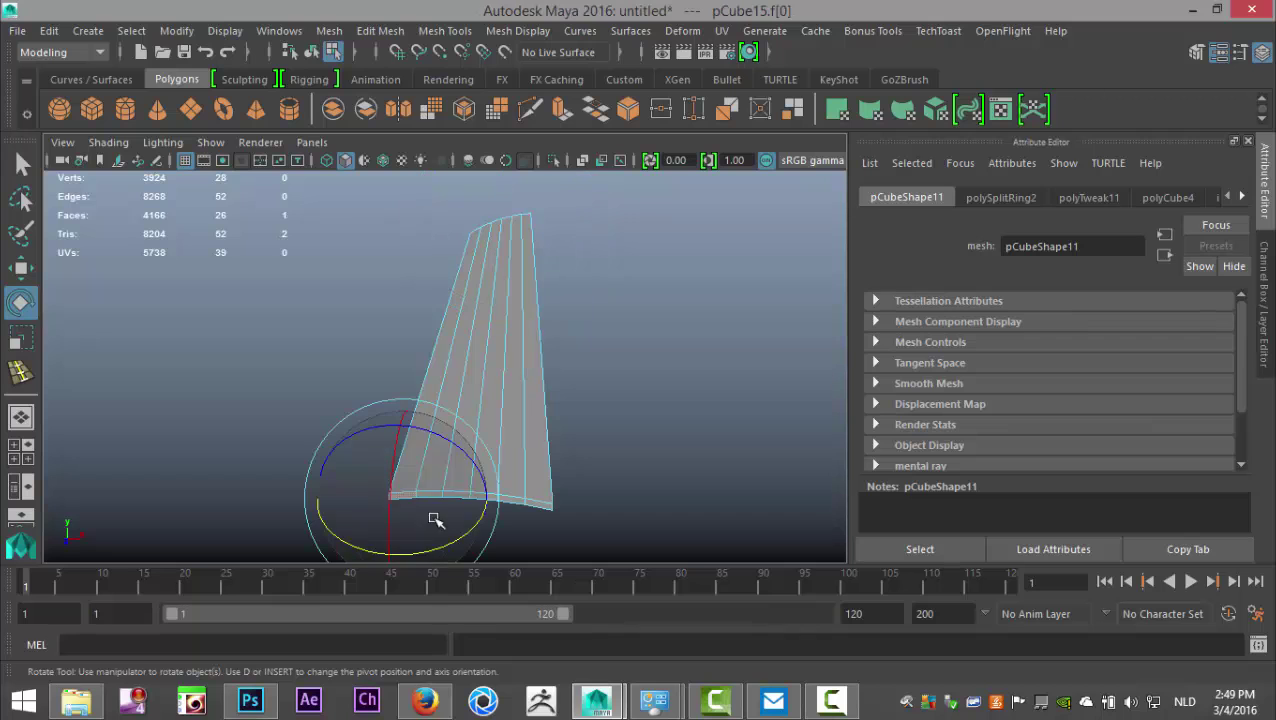
pyautogui.doubleClick(542, 503)
pyautogui.keyDown('alt'); pyautogui.moveTo(550, 505); pyautogui.dragTo(432, 547); pyautogui.keyUp('alt')
pyautogui.press('r')
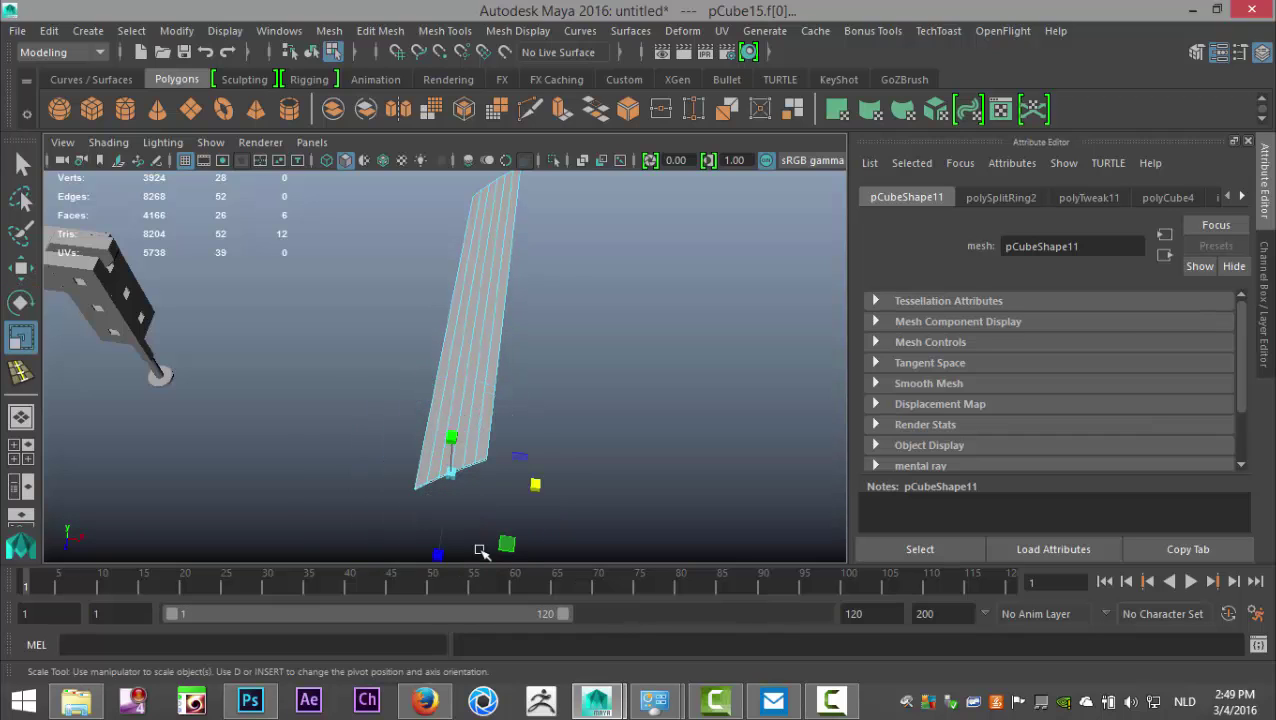
pyautogui.moveTo(538, 488); pyautogui.dragTo(669, 391)
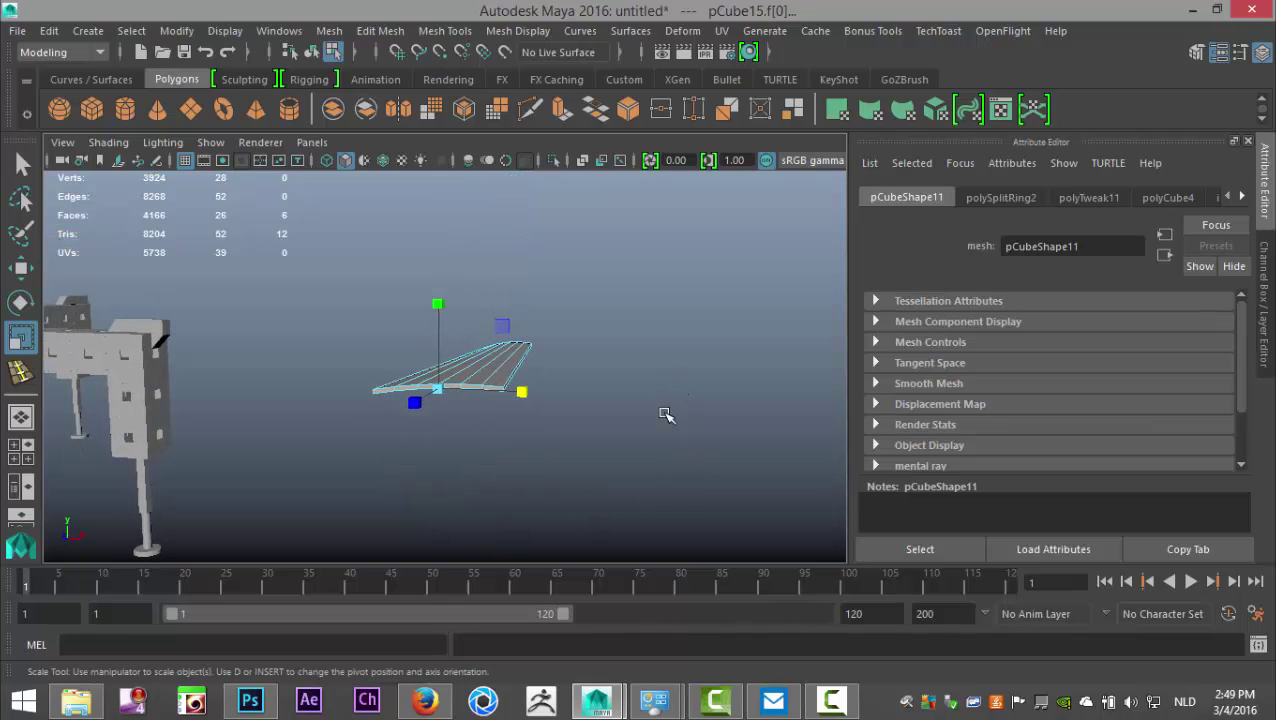
pyautogui.press('e')
pyautogui.moveTo(496, 335); pyautogui.dragTo(472, 315)
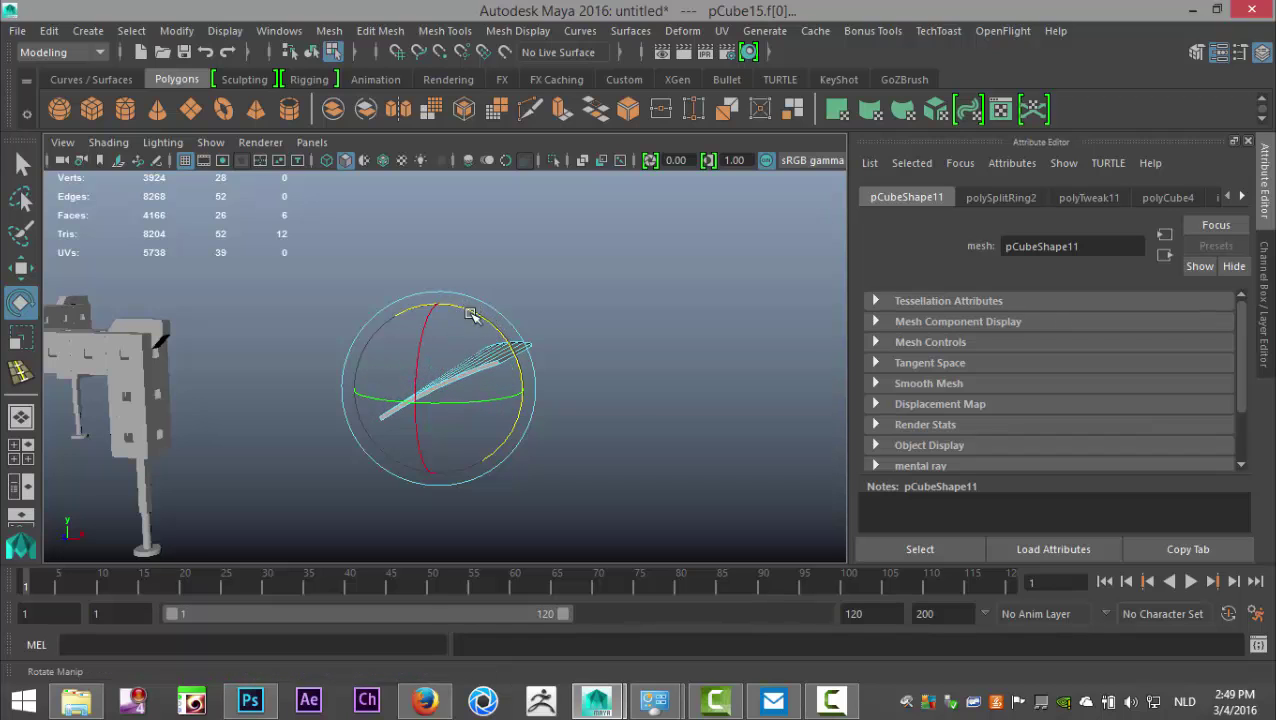
# Step: Return to object selection, select the whole plank and turn on its smooth preview
pyautogui.click(624, 401)
pyautogui.keyDown('alt'); pyautogui.moveTo(632, 399); pyautogui.dragTo(472, 474); pyautogui.keyUp('alt')
pyautogui.moveTo(461, 388); pyautogui.dragTo(554, 134, button='right')
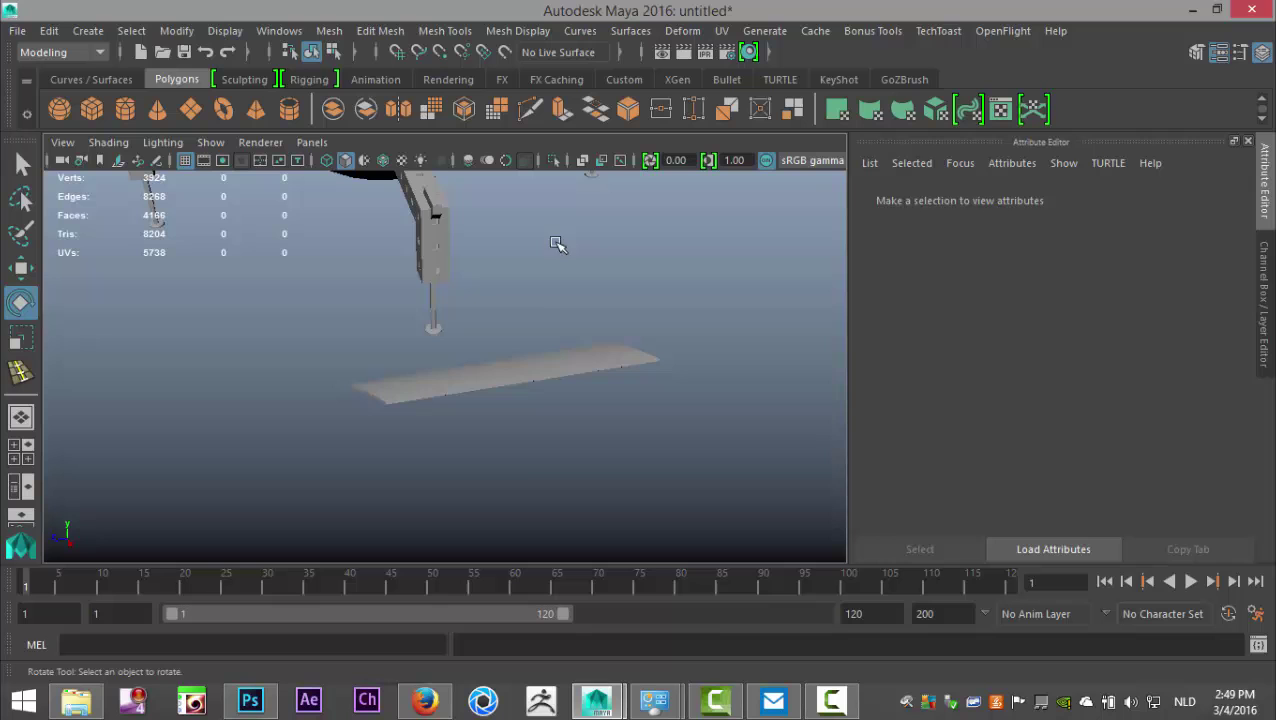
pyautogui.click(551, 373)
pyautogui.press('3')
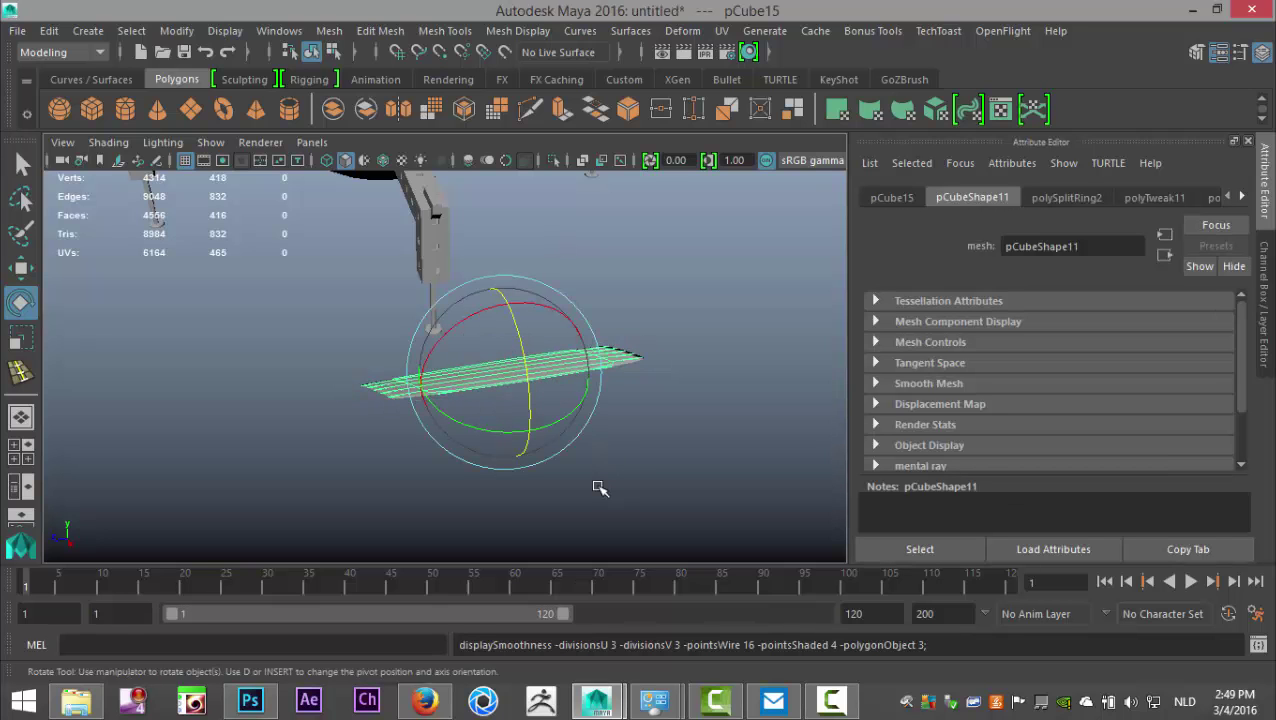
# Step: Insert an edge loop close to each short end of the blade using the equal distance from edge option
pyautogui.press('1')
pyautogui.press('f')
pyautogui.moveTo(607, 487)
pyautogui.keyDown('alt'); pyautogui.mouseDown()
pyautogui.moveTo(675, 474)
pyautogui.moveTo(625, 482)
pyautogui.mouseUp(); pyautogui.keyUp('alt')
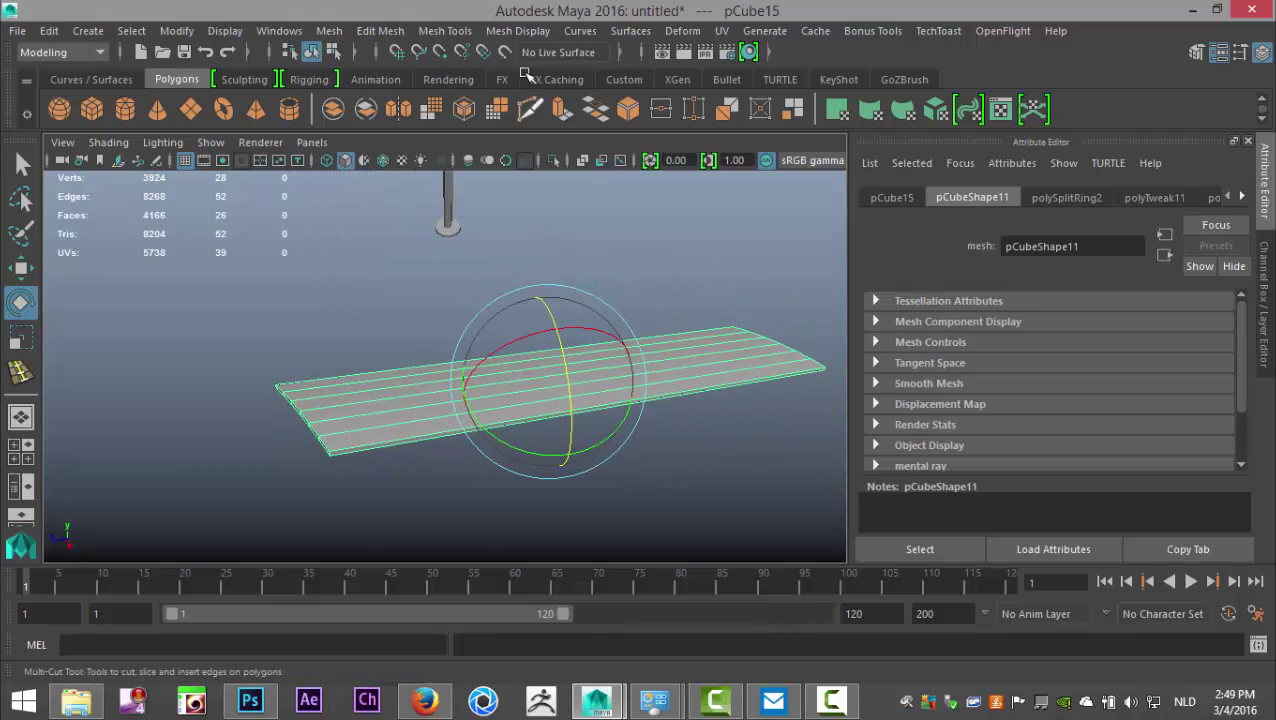
pyautogui.click(446, 31)
pyautogui.click(578, 172)
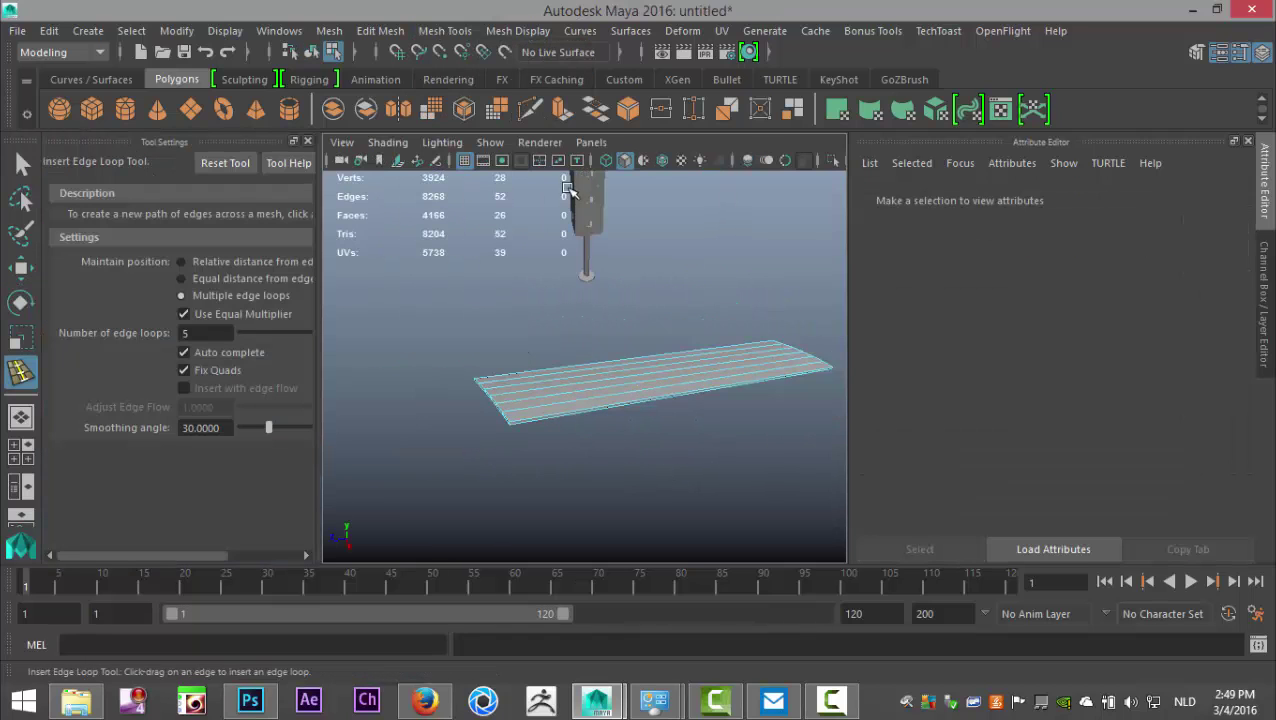
pyautogui.click(184, 279)
pyautogui.scroll(2, 446, 400)
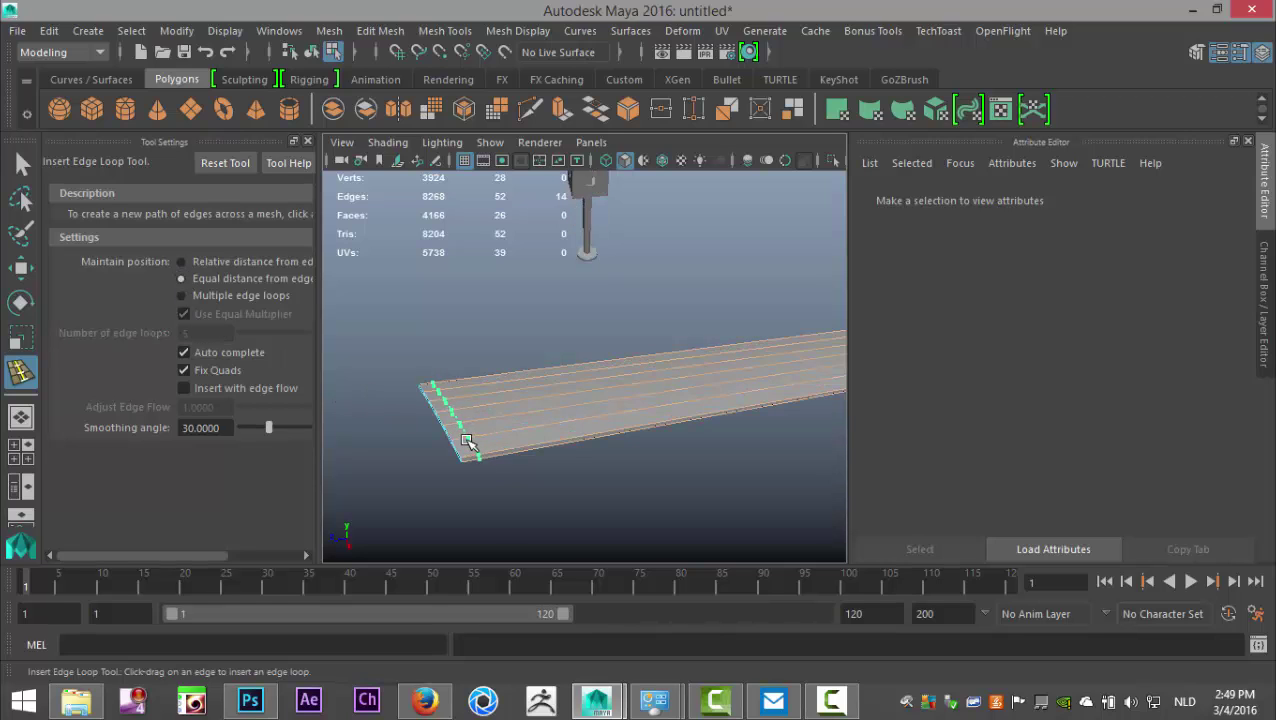
pyautogui.click(458, 447)
pyautogui.keyDown('alt'); pyautogui.moveTo(621, 447); pyautogui.dragTo(365, 470); pyautogui.keyUp('alt')
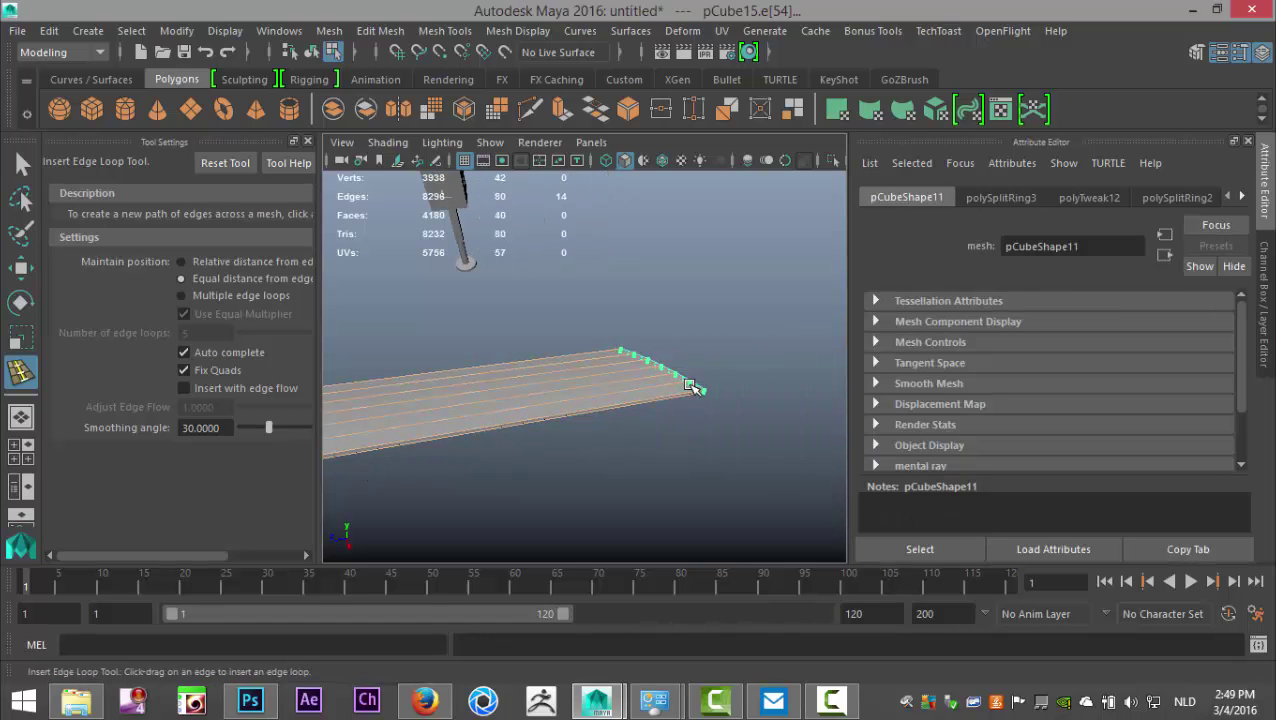
pyautogui.moveTo(688, 386); pyautogui.dragTo(720, 418)
# Step: Return to object selection and smooth the whole blade mesh with one division
pyautogui.press('q')
pyautogui.doubleClick(570, 399)
pyautogui.moveTo(568, 160); pyautogui.dragTo(658, 146, button='right')
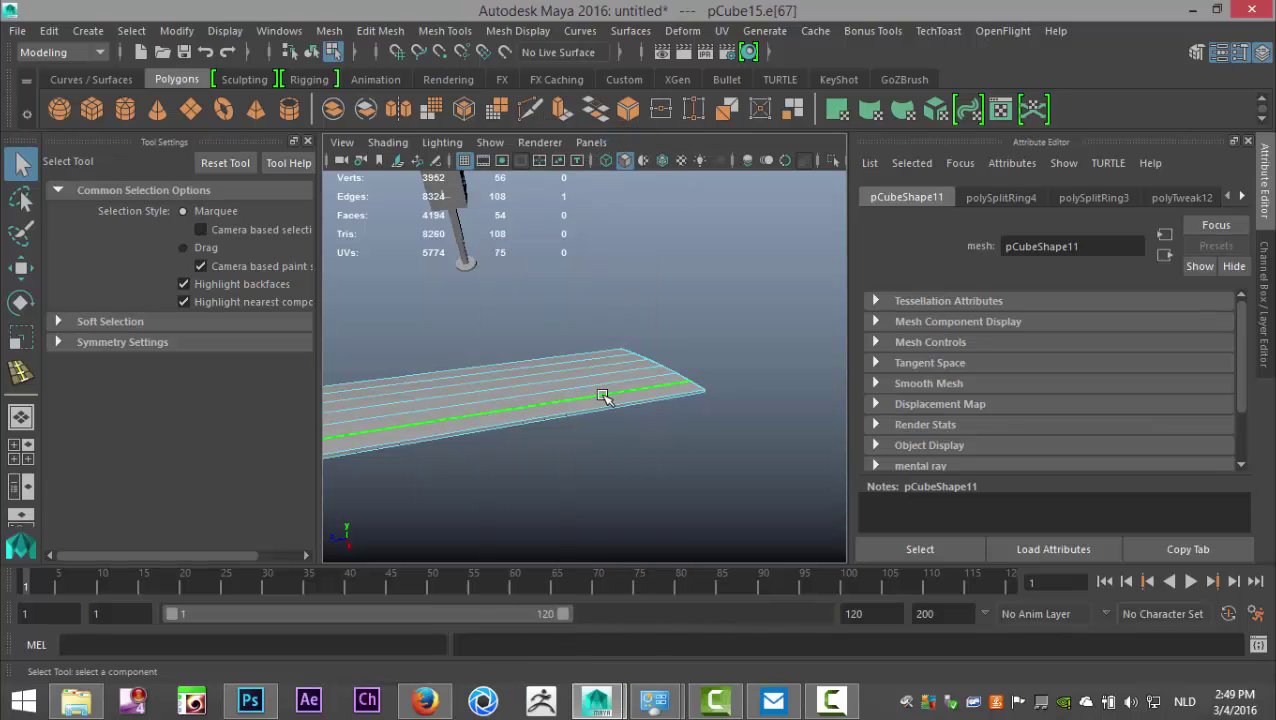
pyautogui.click(594, 409)
pyautogui.moveTo(587, 160); pyautogui.dragTo(680, 134, button='right')
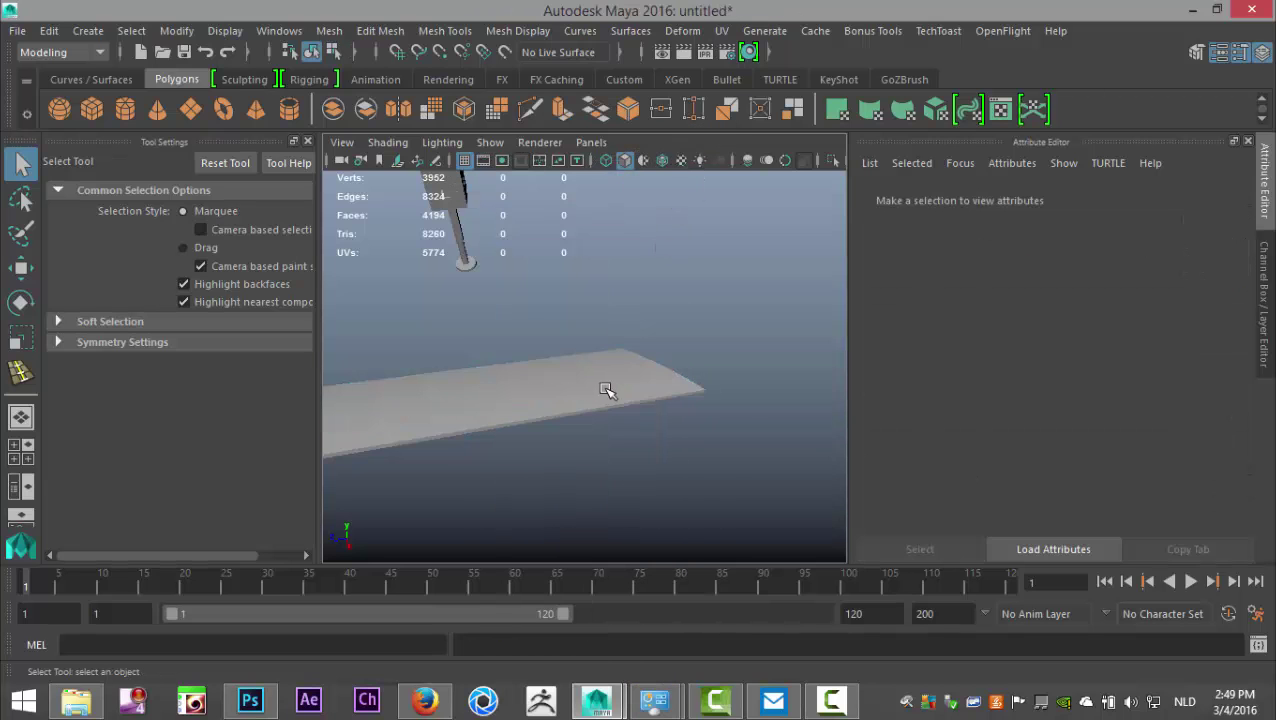
pyautogui.click(604, 390)
pyautogui.click(329, 31)
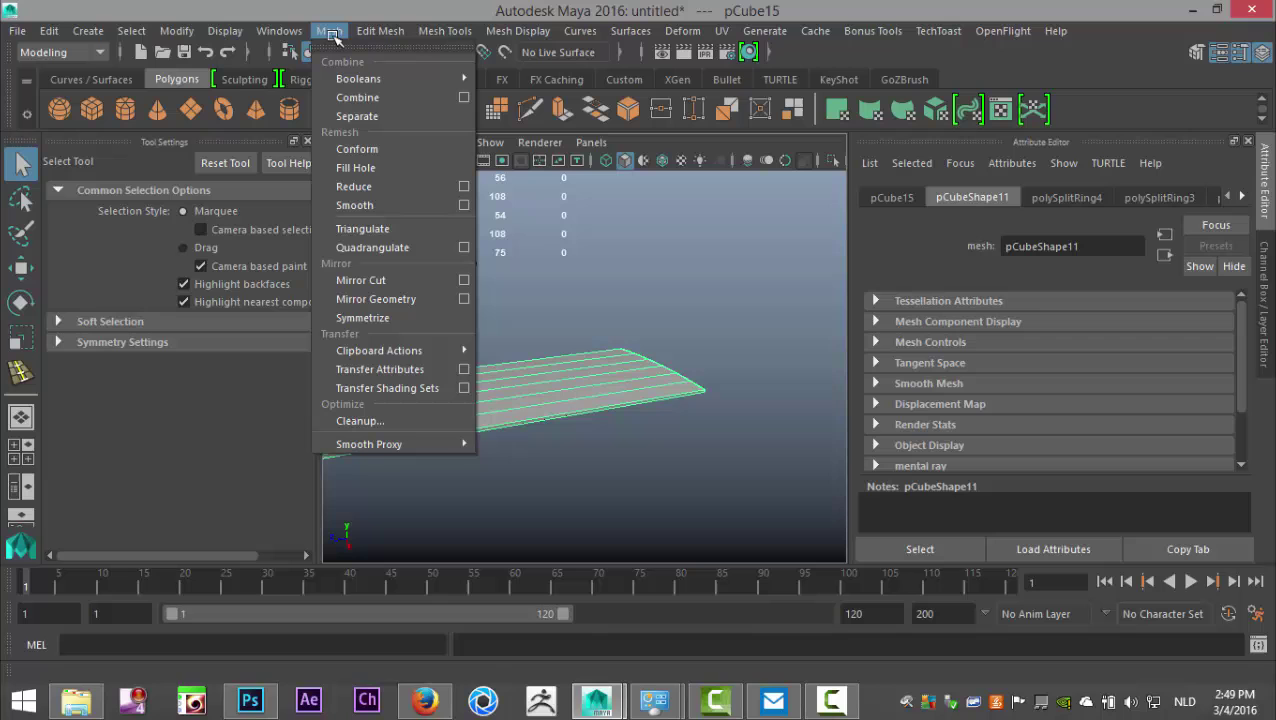
pyautogui.click(400, 204)
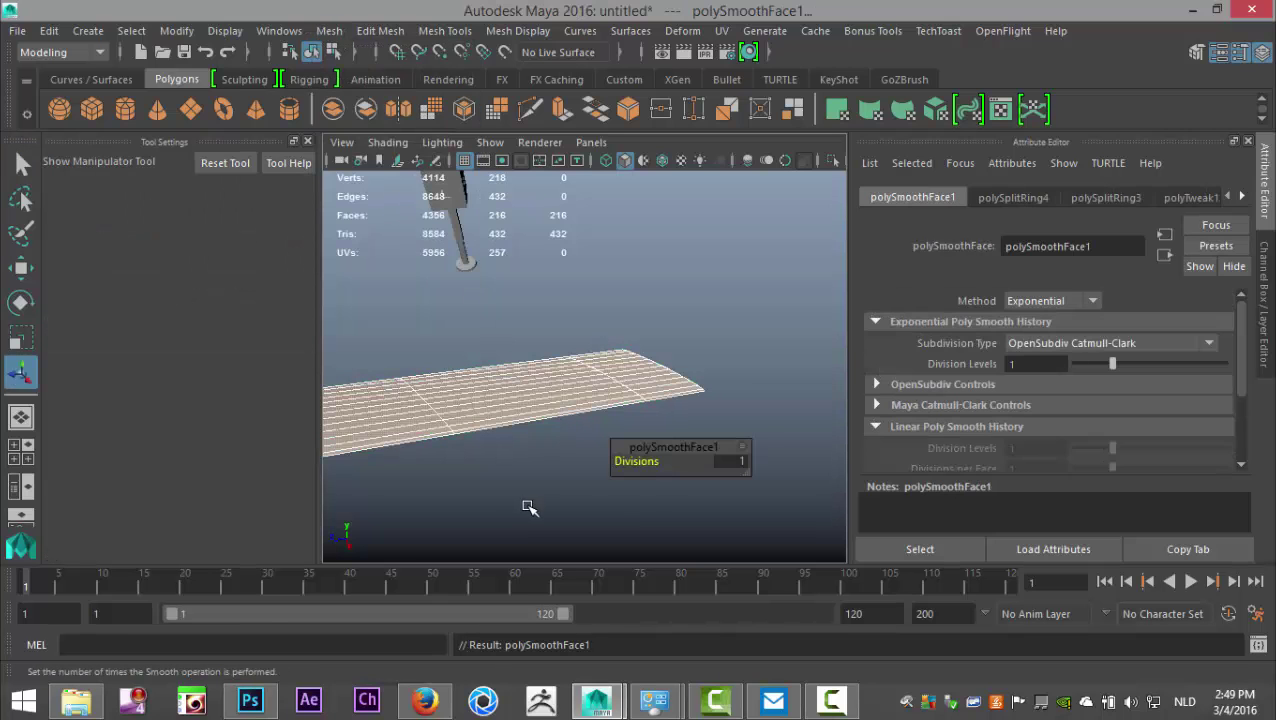
pyautogui.click(527, 507)
pyautogui.click(308, 142)
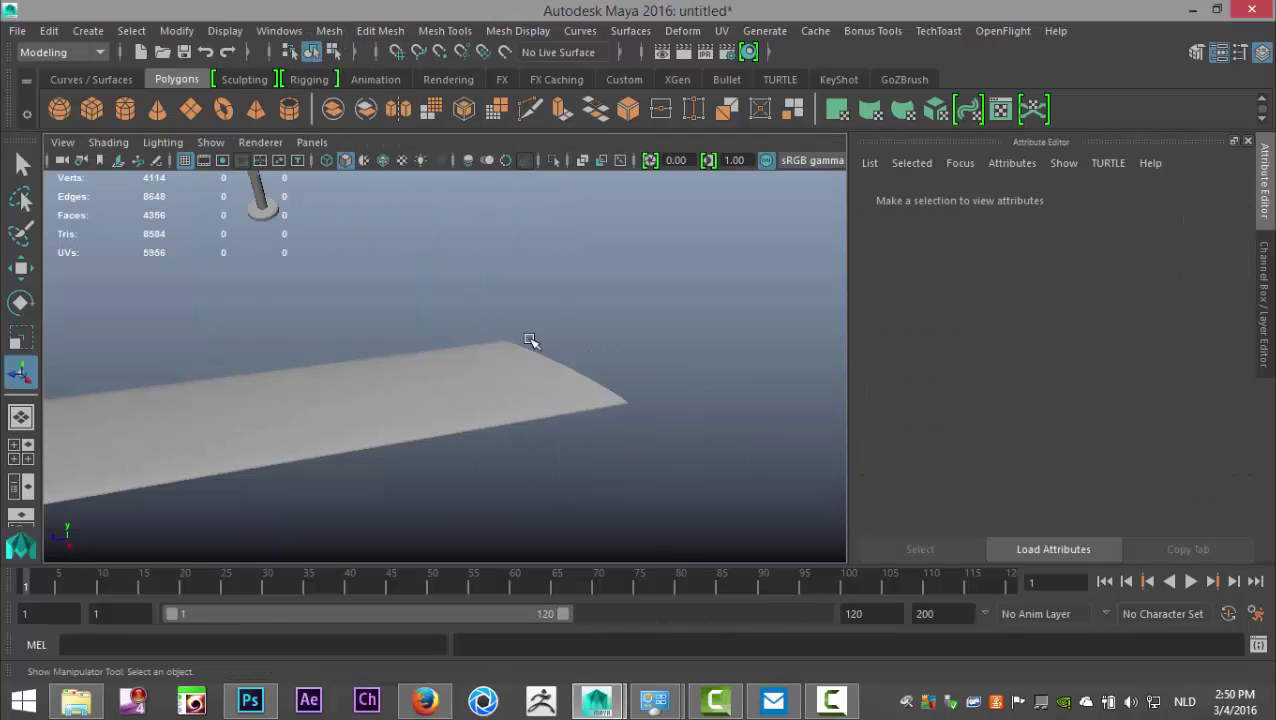
# Step: In the top view, move the blade beside the drone's arm to about X 25.8, Z 17.4 cm
pyautogui.scroll(-2, 560, 488)
pyautogui.click(14, 444)
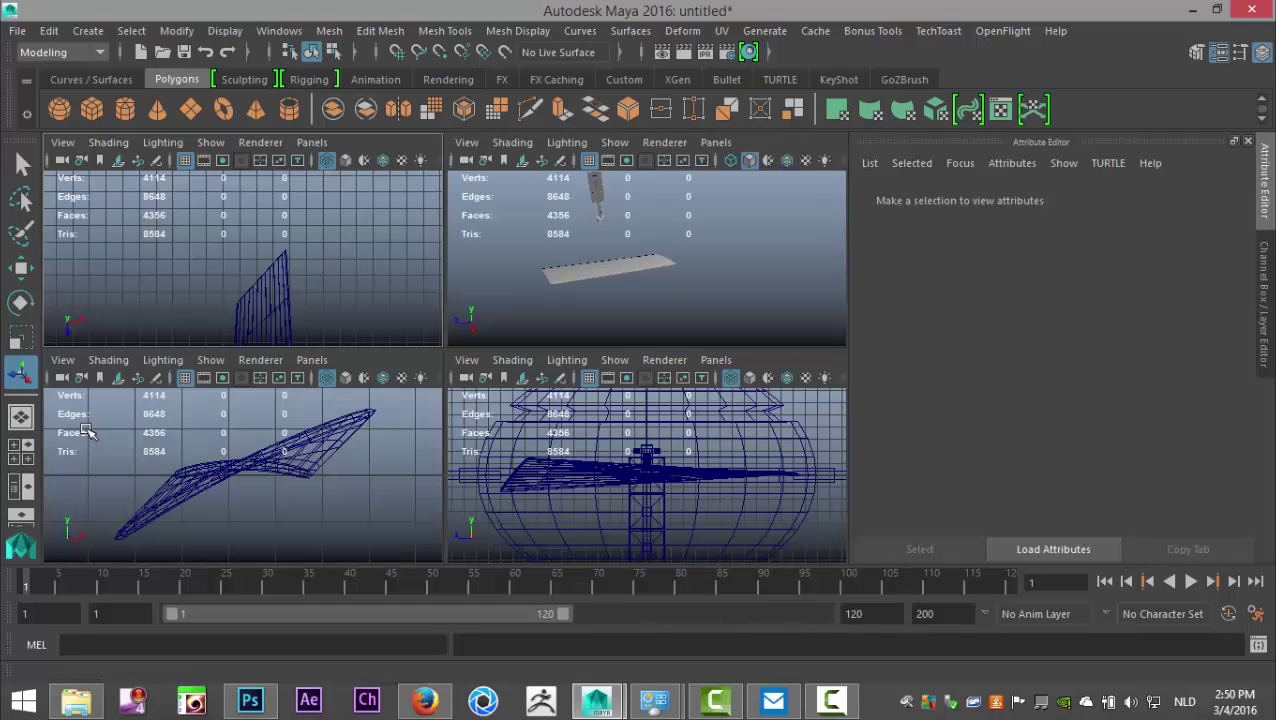
pyautogui.press('space')
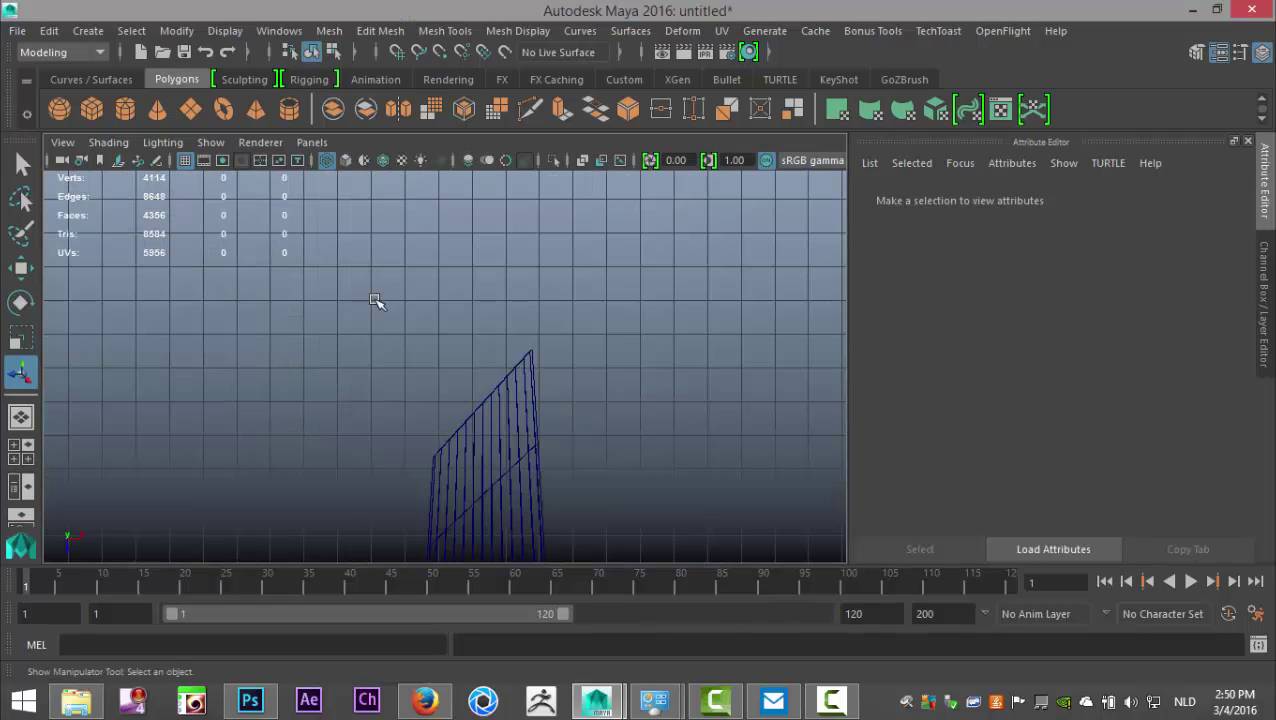
pyautogui.scroll(-4, 374, 302)
pyautogui.scroll(-1, 380, 403)
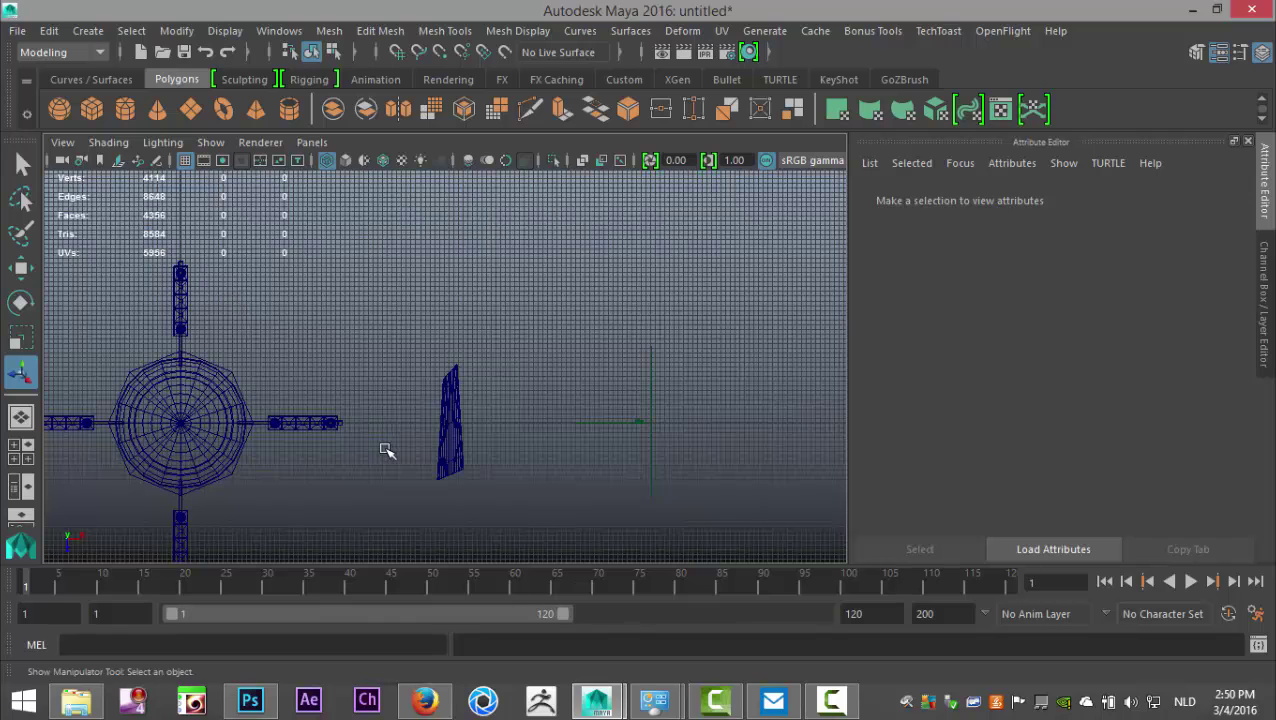
pyautogui.keyDown('alt'); pyautogui.moveTo(387, 451); pyautogui.dragTo(609, 379, button='middle'); pyautogui.keyUp('alt')
pyautogui.click(668, 394)
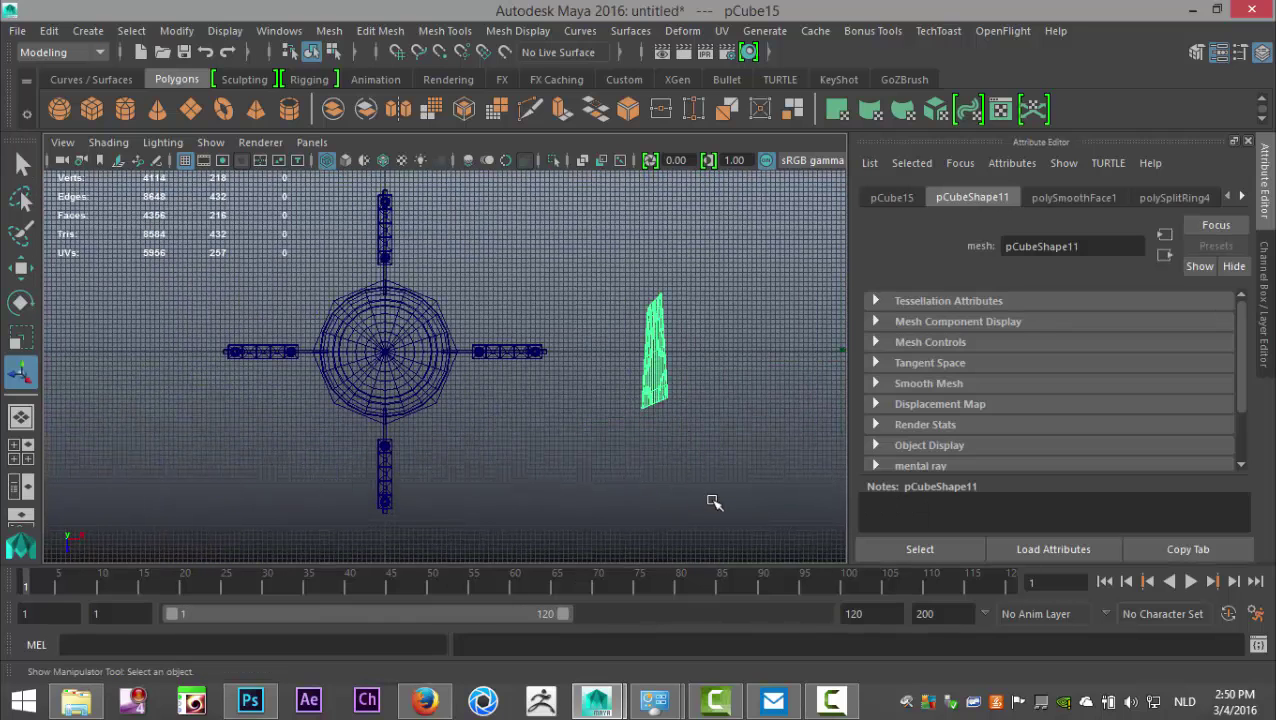
pyautogui.press('w')
pyautogui.moveTo(755, 354); pyautogui.dragTo(602, 427)
pyautogui.moveTo(505, 450); pyautogui.dragTo(508, 532)
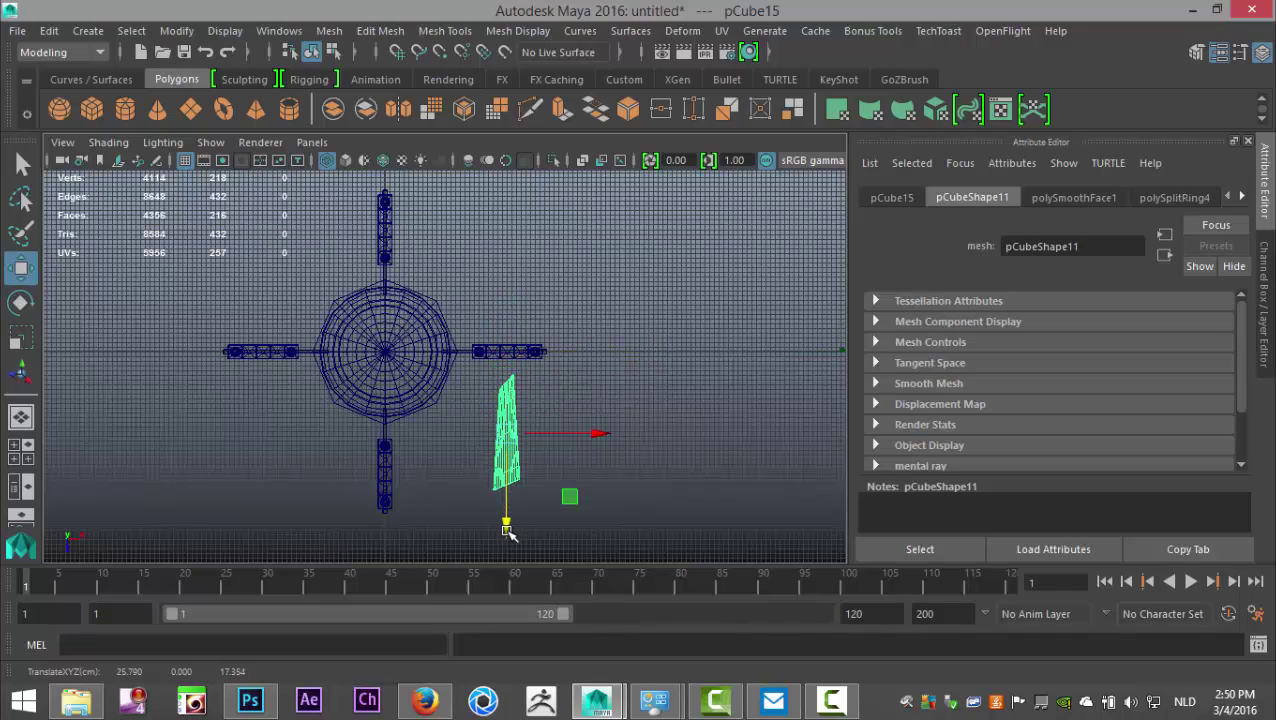
# Step: Scale the blade uniformly to about 0.55 and move it along Z closer to the arm
pyautogui.press('r')
pyautogui.moveTo(506, 434); pyautogui.dragTo(480, 442)
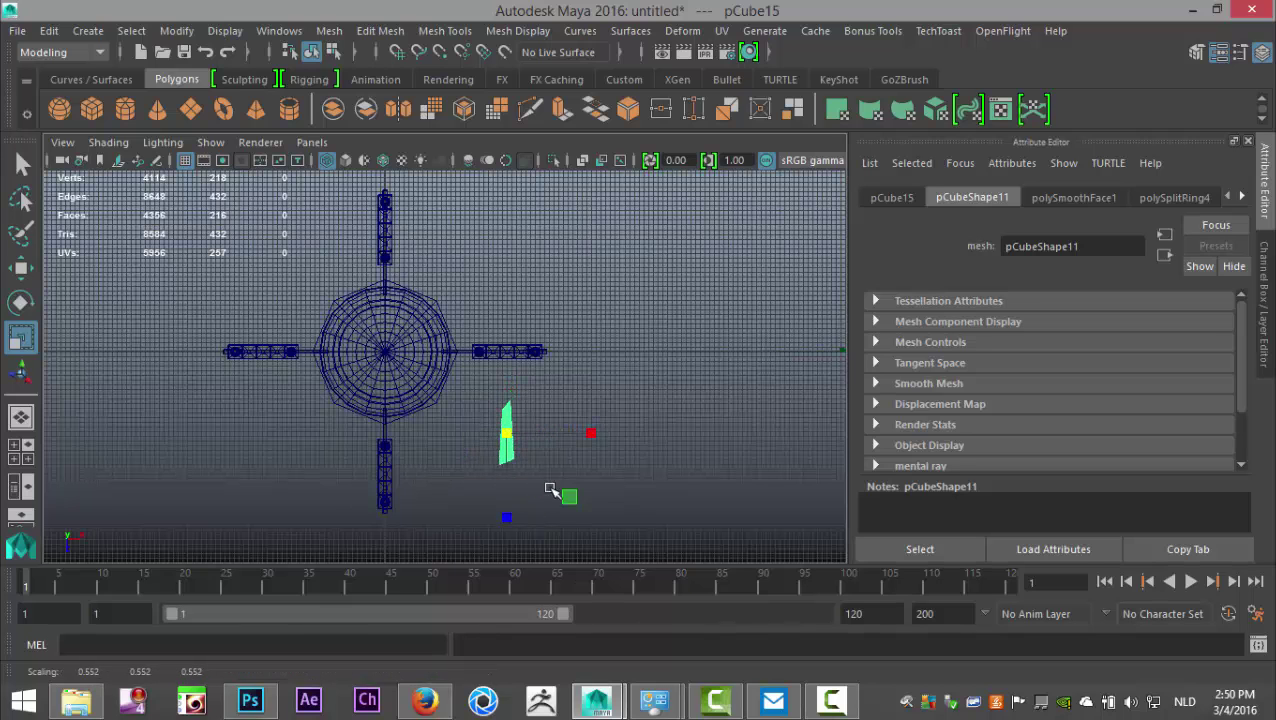
pyautogui.scroll(6, 553, 490)
pyautogui.keyDown('alt'); pyautogui.moveTo(561, 494); pyautogui.dragTo(485, 438, button='middle'); pyautogui.keyUp('alt')
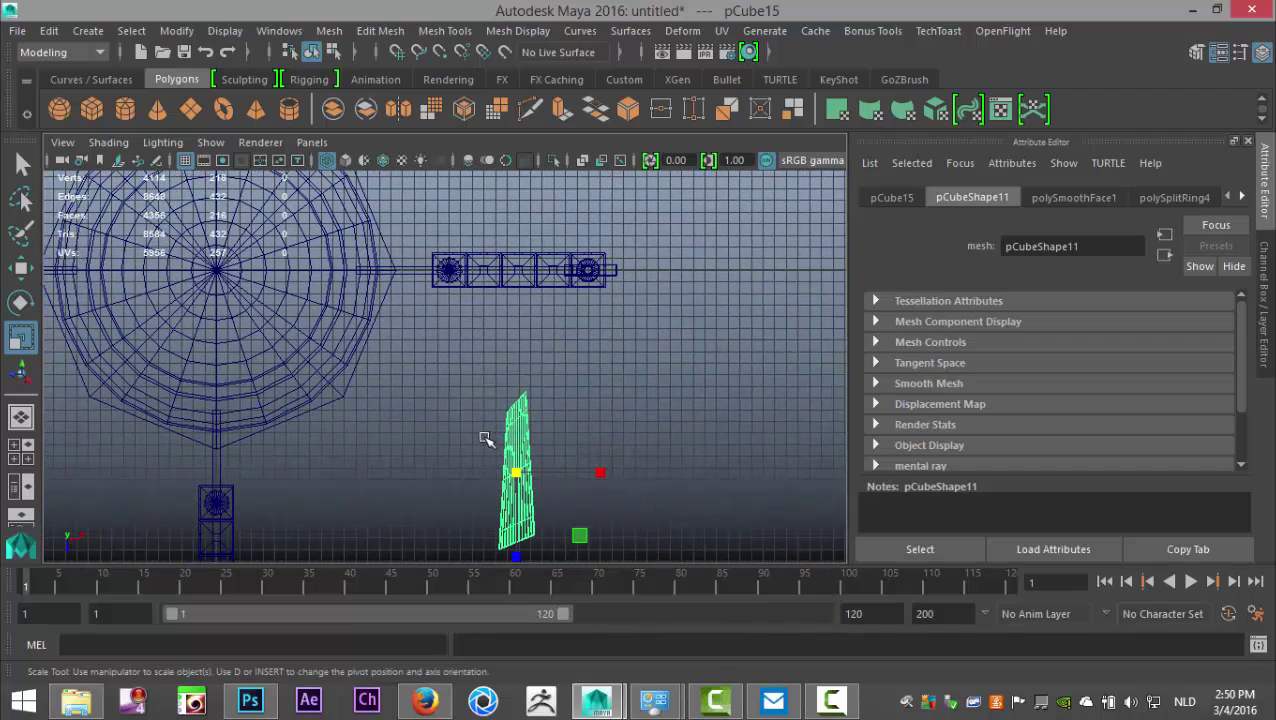
pyautogui.press('w')
pyautogui.moveTo(514, 553); pyautogui.dragTo(519, 466)
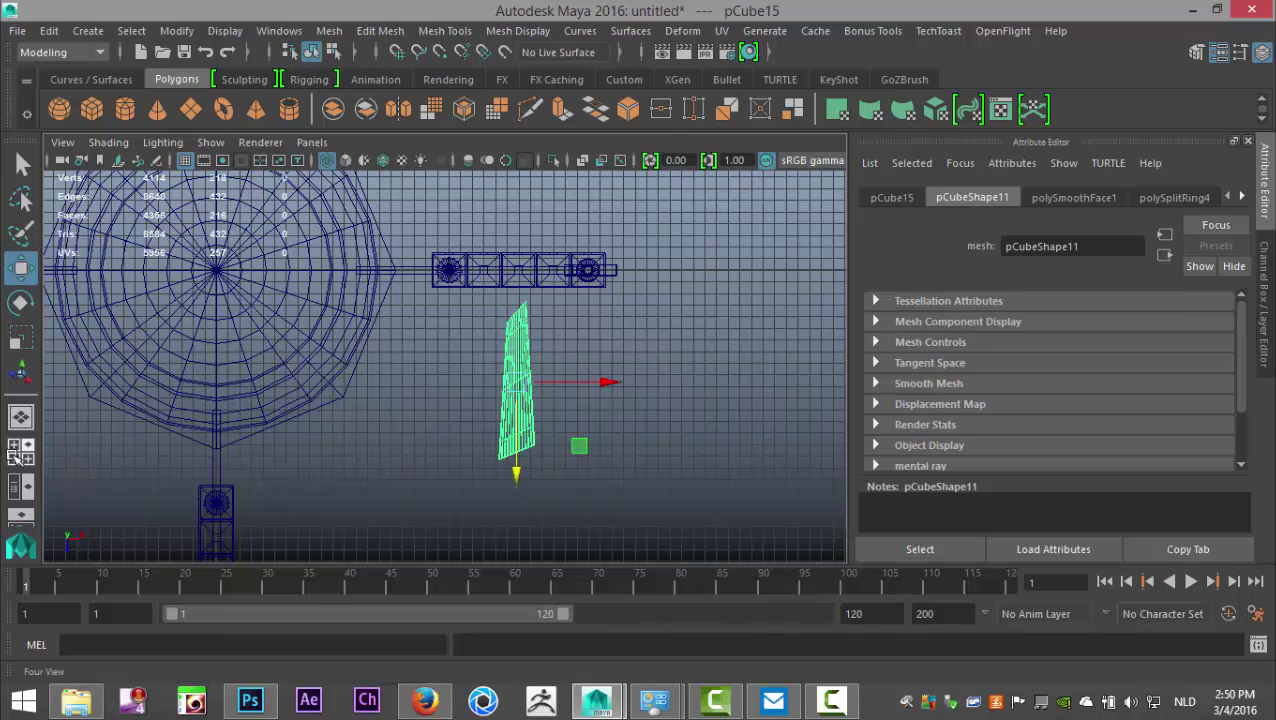
# Step: Examine the blade's size and placement relative to the arm and leg in the perspective view
pyautogui.click(20, 451)
pyautogui.press('space')
pyautogui.keyDown('alt'); pyautogui.moveTo(532, 318); pyautogui.dragTo(643, 543, button='middle'); pyautogui.keyUp('alt')
pyautogui.keyDown('alt'); pyautogui.moveTo(635, 427); pyautogui.dragTo(697, 373); pyautogui.keyUp('alt')
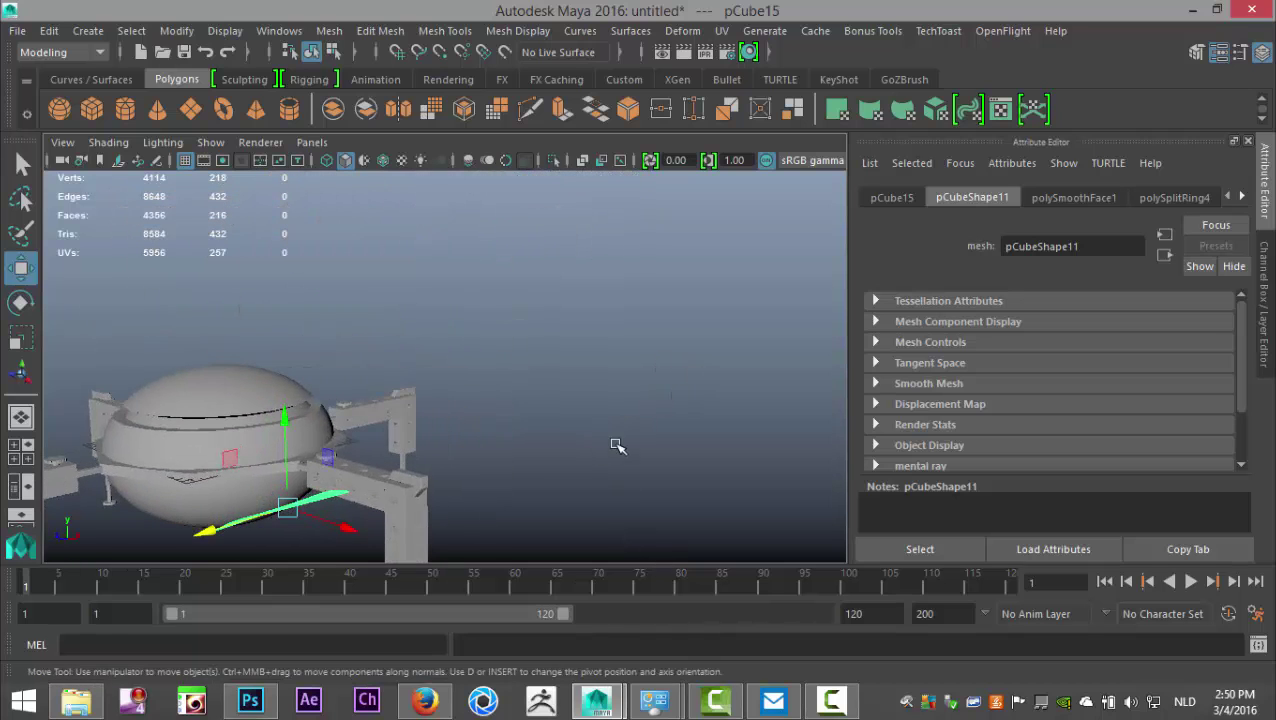
pyautogui.keyDown('alt'); pyautogui.moveTo(617, 445); pyautogui.dragTo(814, 319, button='middle'); pyautogui.keyUp('alt')
pyautogui.keyDown('alt'); pyautogui.moveTo(690, 414); pyautogui.dragTo(718, 432); pyautogui.keyUp('alt')
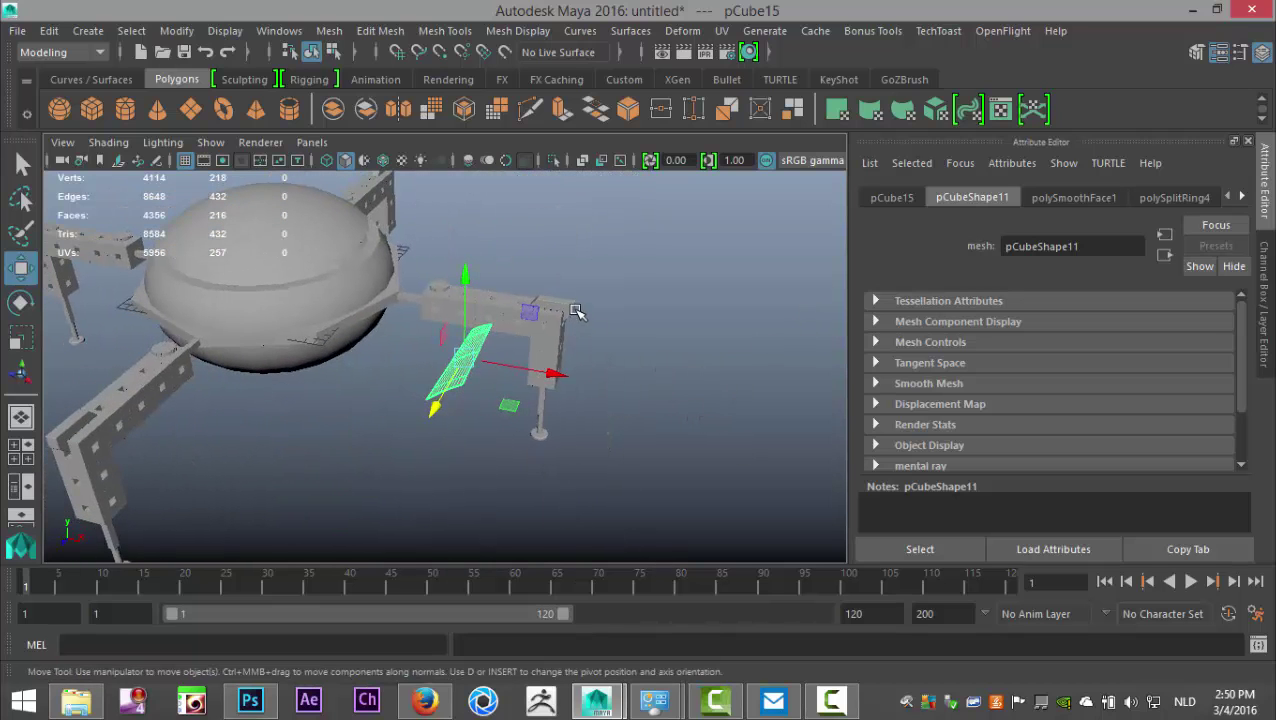
pyautogui.scroll(4, 555, 355)
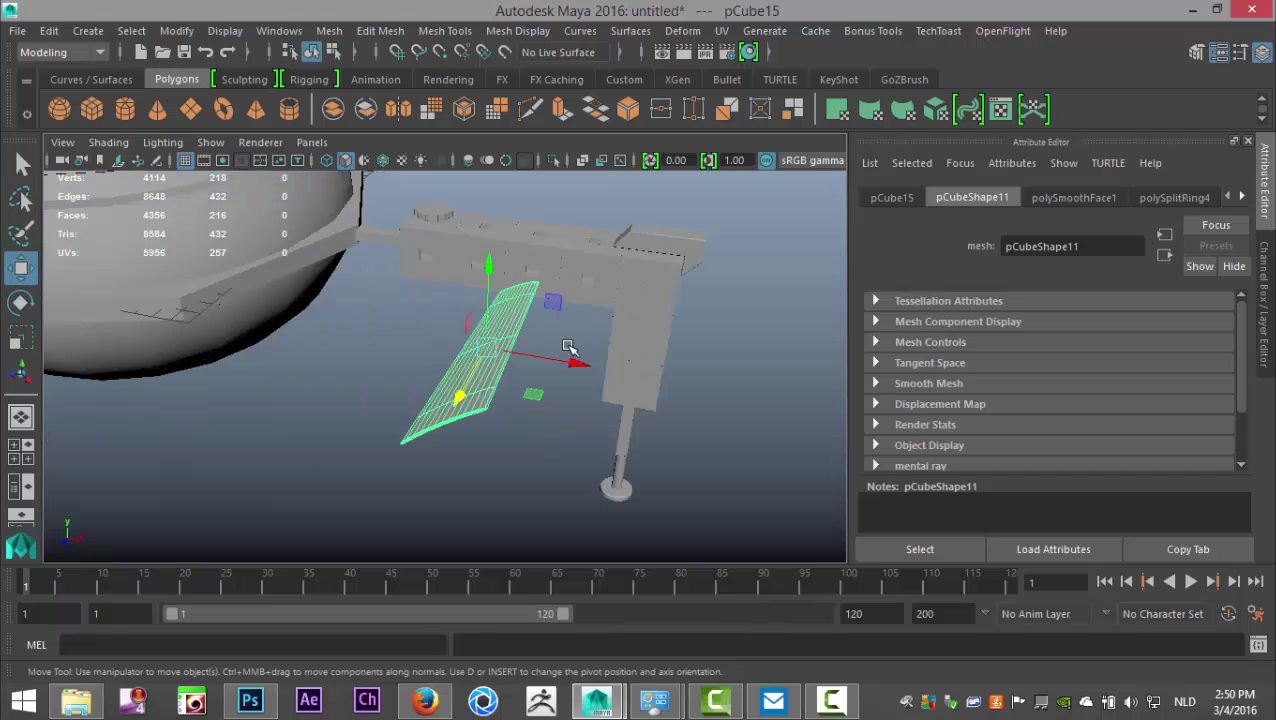
pyautogui.keyDown('alt'); pyautogui.moveTo(569, 335); pyautogui.dragTo(547, 434); pyautogui.keyUp('alt')
pyautogui.keyDown('alt'); pyautogui.moveTo(547, 434); pyautogui.dragTo(387, 370, button='middle'); pyautogui.keyUp('alt')
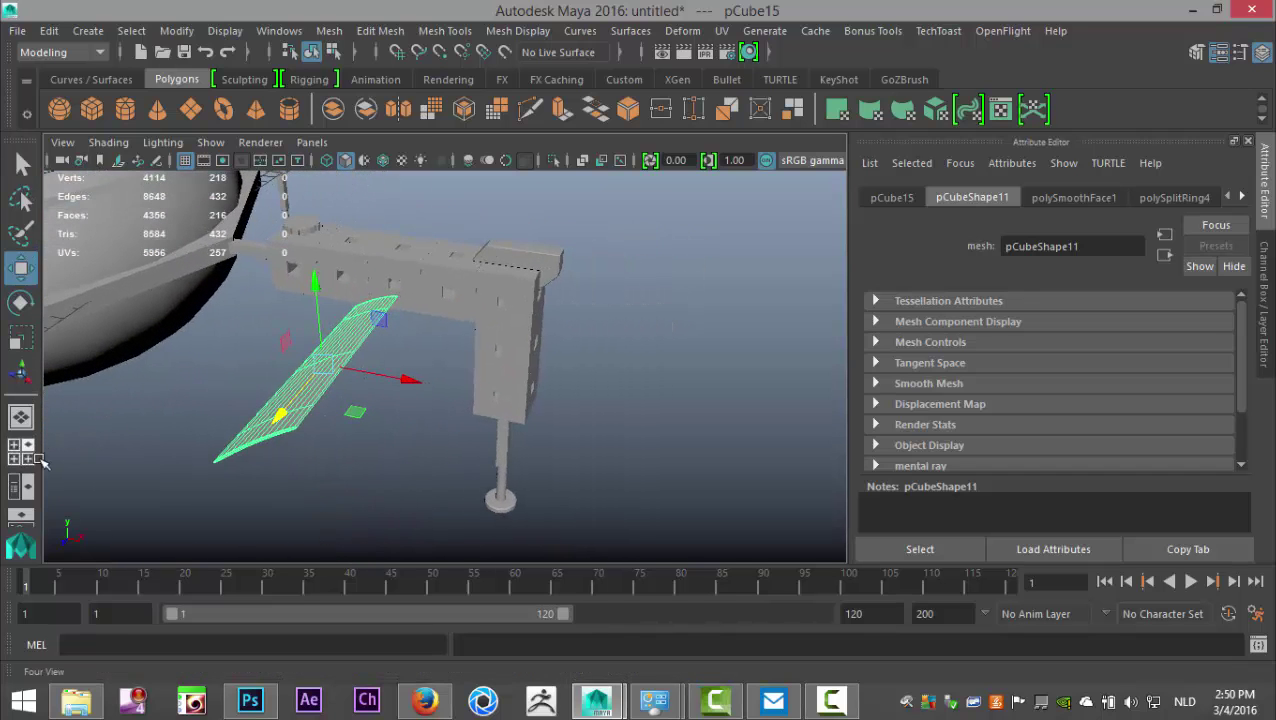
# Step: In the top view, move the blade along X to about 32 cm, in line with the arm's outer joint
pyautogui.click(38, 457)
pyautogui.press('space')
pyautogui.keyDown('alt'); pyautogui.moveTo(620, 357); pyautogui.dragTo(531, 453, button='middle'); pyautogui.keyUp('alt')
pyautogui.moveTo(530, 443); pyautogui.dragTo(643, 453)
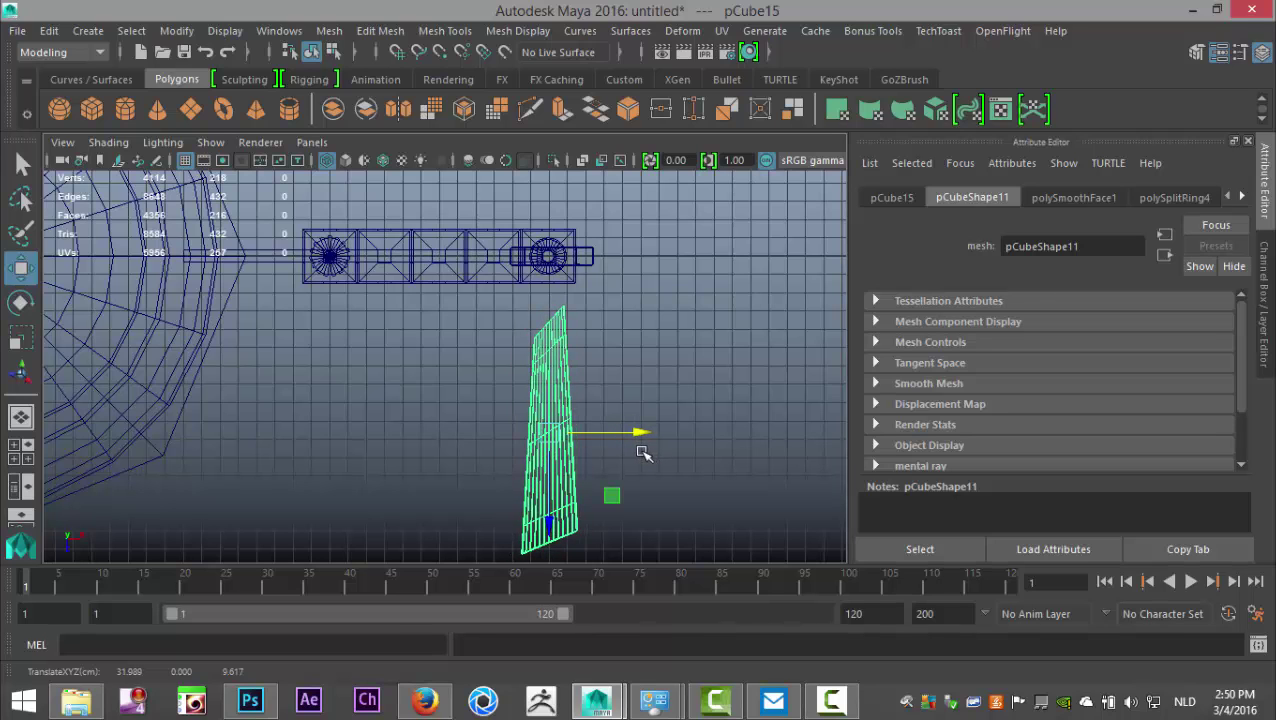
# Step: Move the blade's pivot to the centre of the round joint at the arm's outer end
pyautogui.press('d')
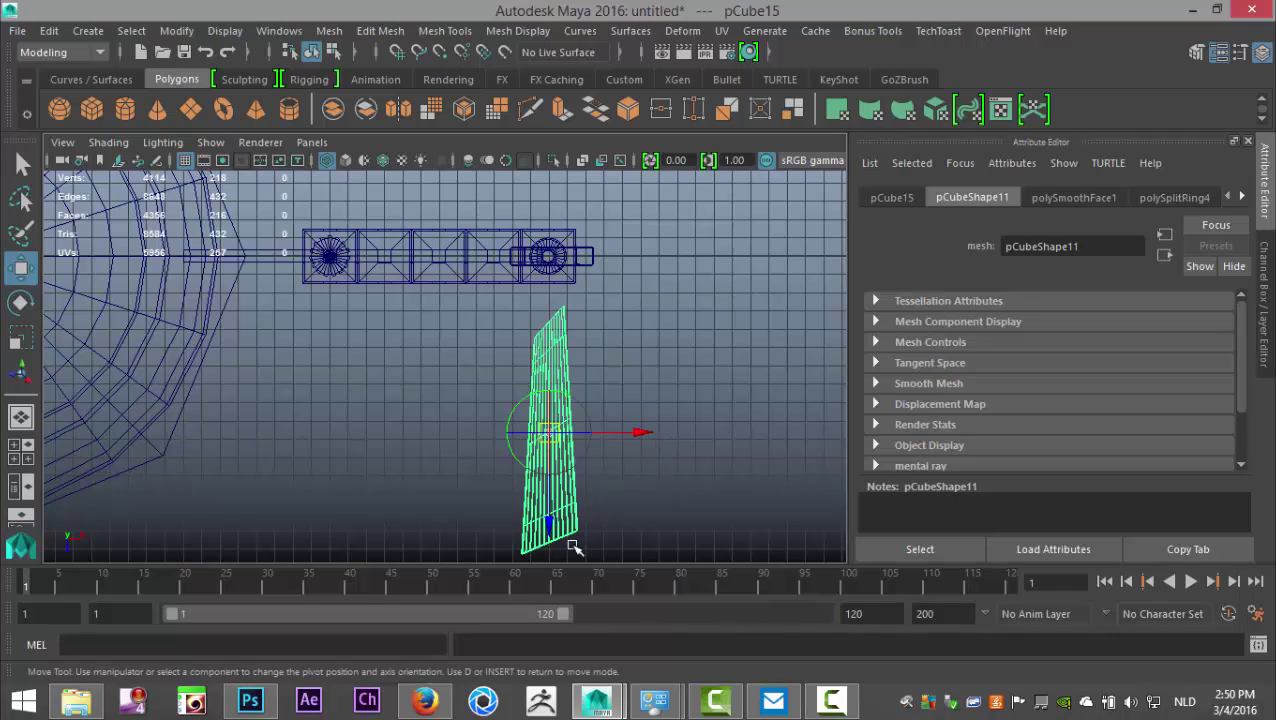
pyautogui.press('x')
pyautogui.moveTo(550, 528); pyautogui.dragTo(575, 260)
pyautogui.scroll(-2, 676, 390)
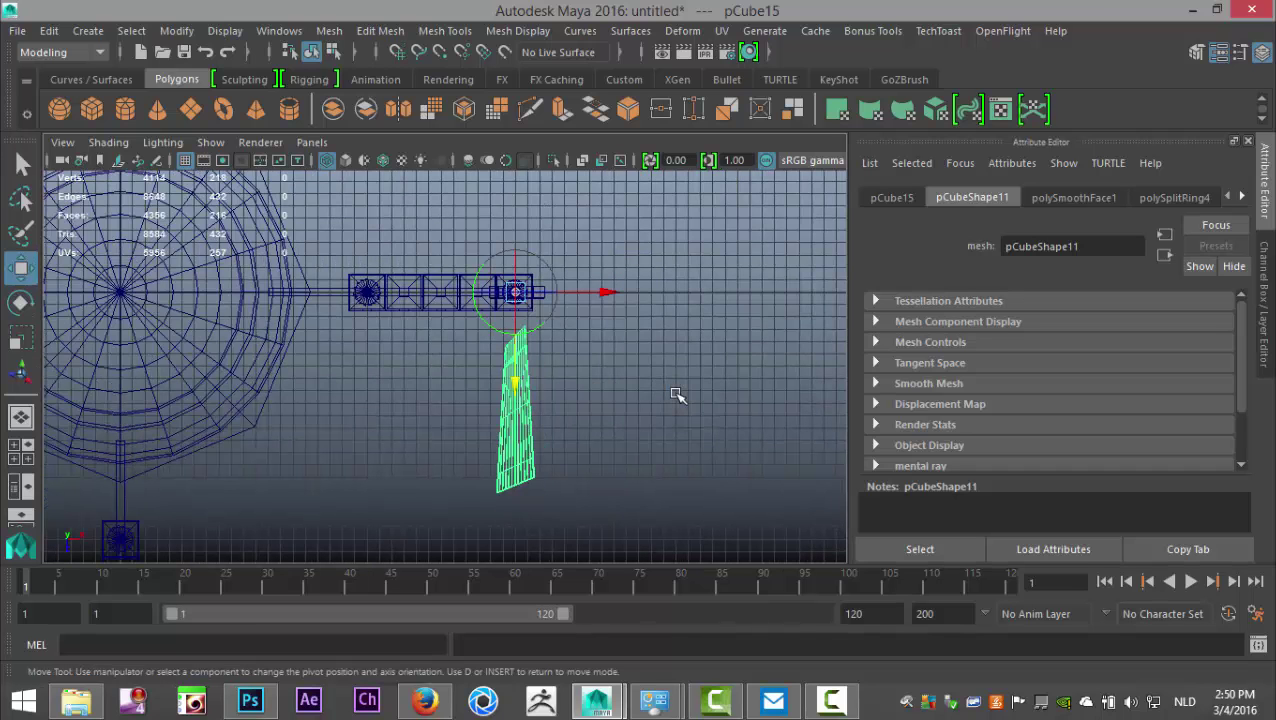
# Step: Duplicate the blade, rotate the copy -90 degrees around Y, and repeat the transformed duplicate twice to form a four-blade rotor
pyautogui.hotkey('ctrl', 'd')
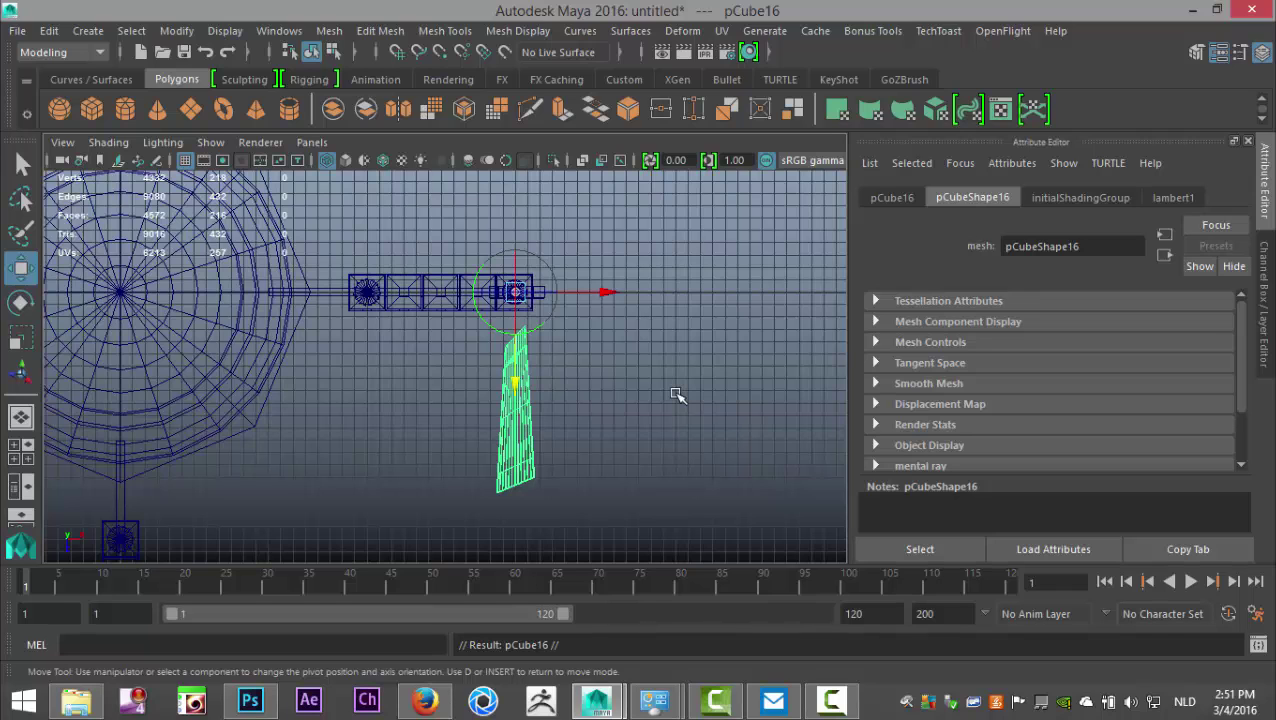
pyautogui.press('e')
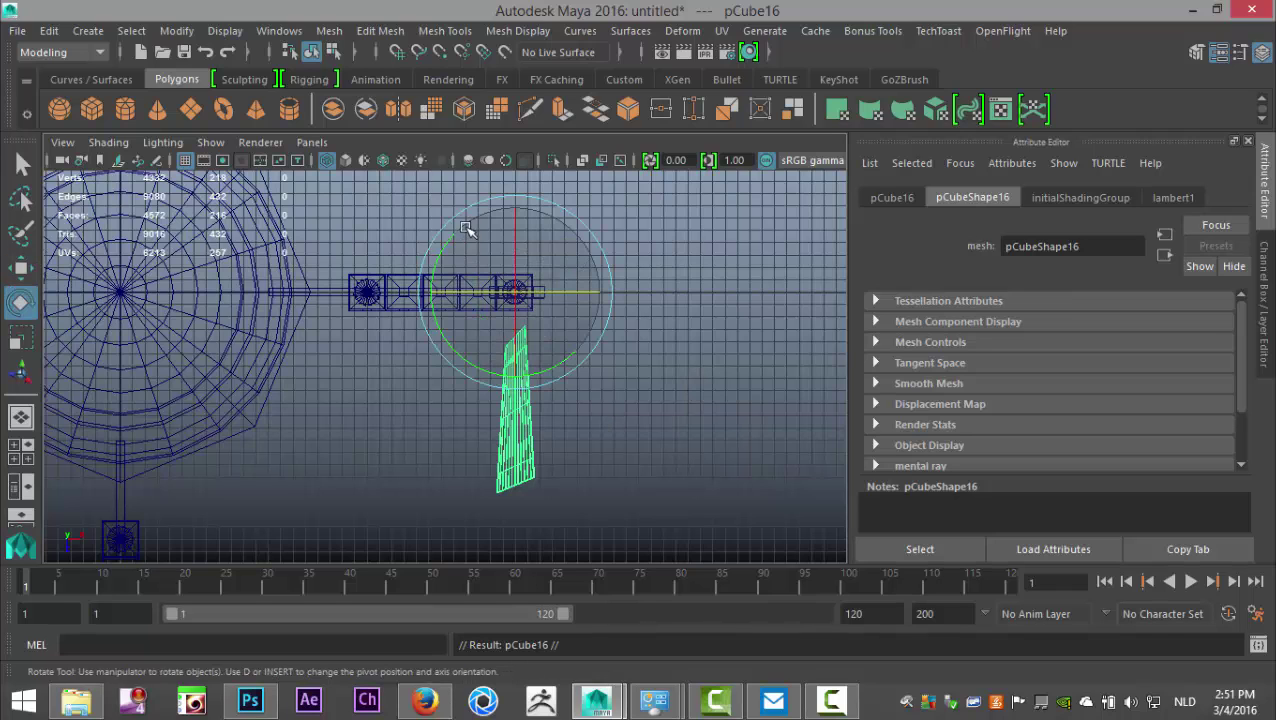
pyautogui.moveTo(458, 221); pyautogui.dragTo(585, 182)
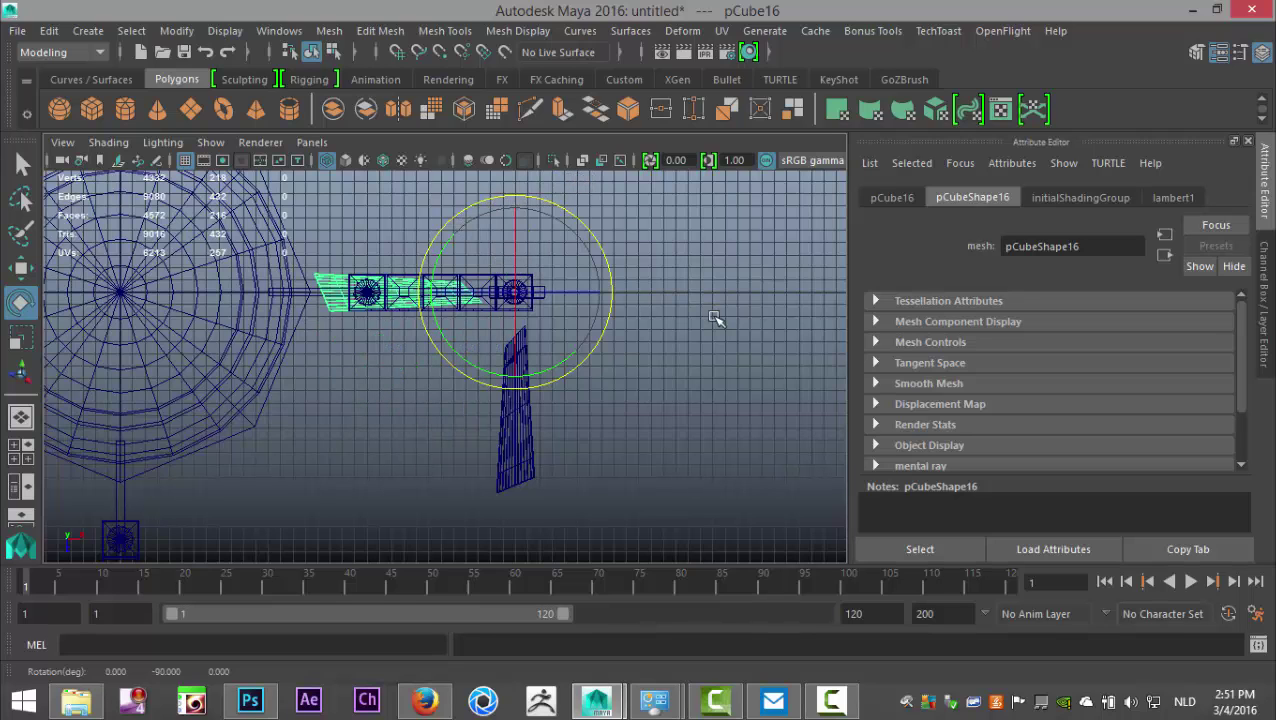
pyautogui.hotkey('shift', 'd')
pyautogui.hotkey('shift', 'd')
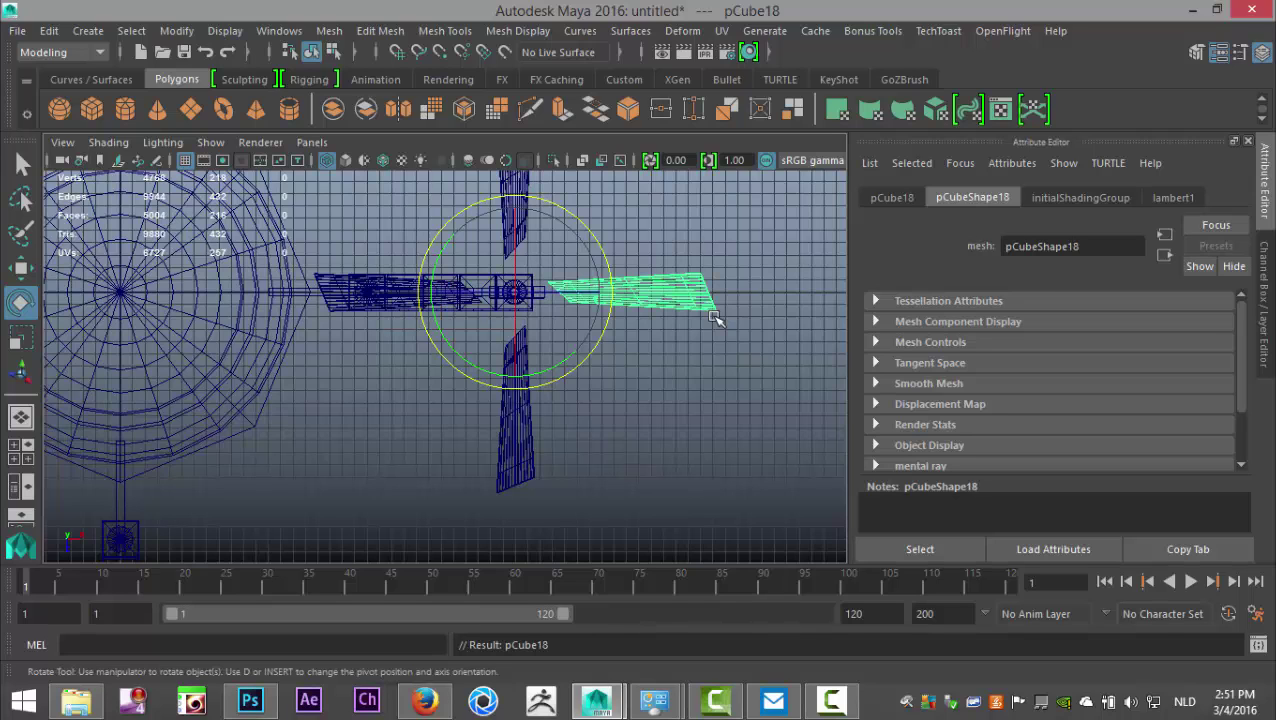
# Step: Select all four blades and combine them into one mesh
pyautogui.click(334, 303)
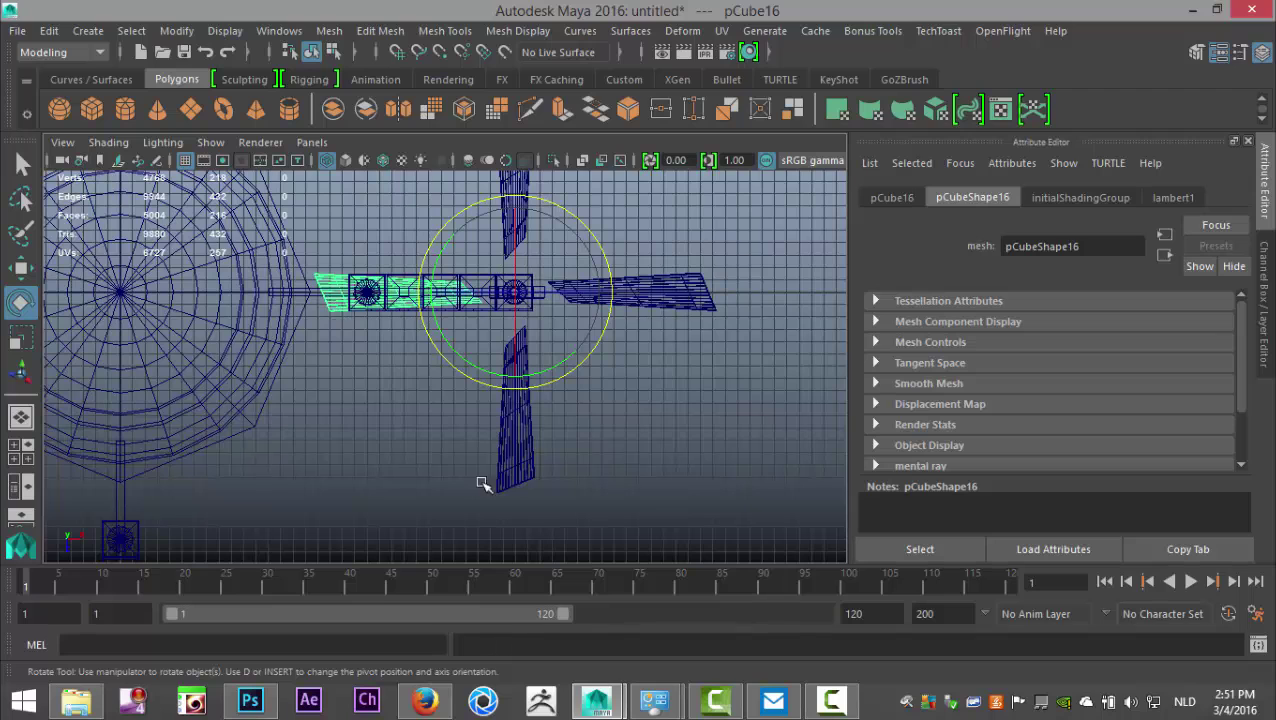
pyautogui.keyDown('shift'); pyautogui.click(510, 474); pyautogui.keyUp('shift')
pyautogui.keyDown('shift'); pyautogui.click(660, 263); pyautogui.keyUp('shift')
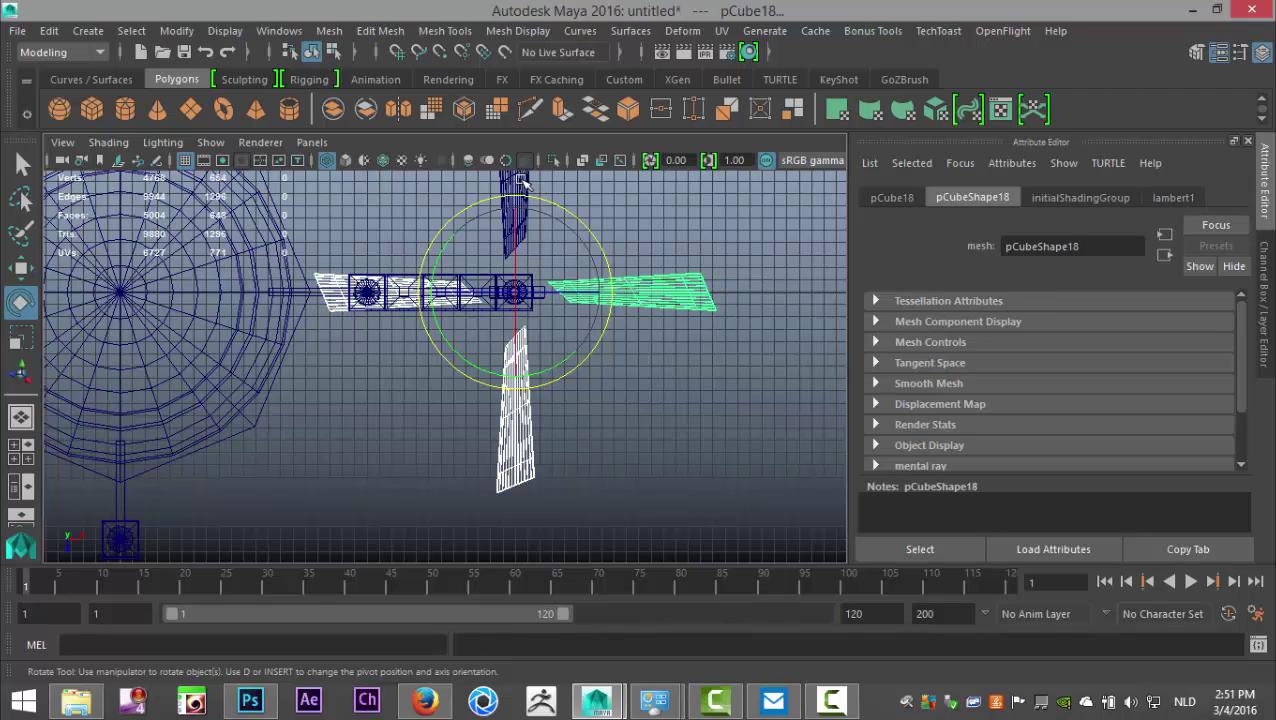
pyautogui.keyDown('shift'); pyautogui.click(518, 182); pyautogui.keyUp('shift')
pyautogui.click(328, 31)
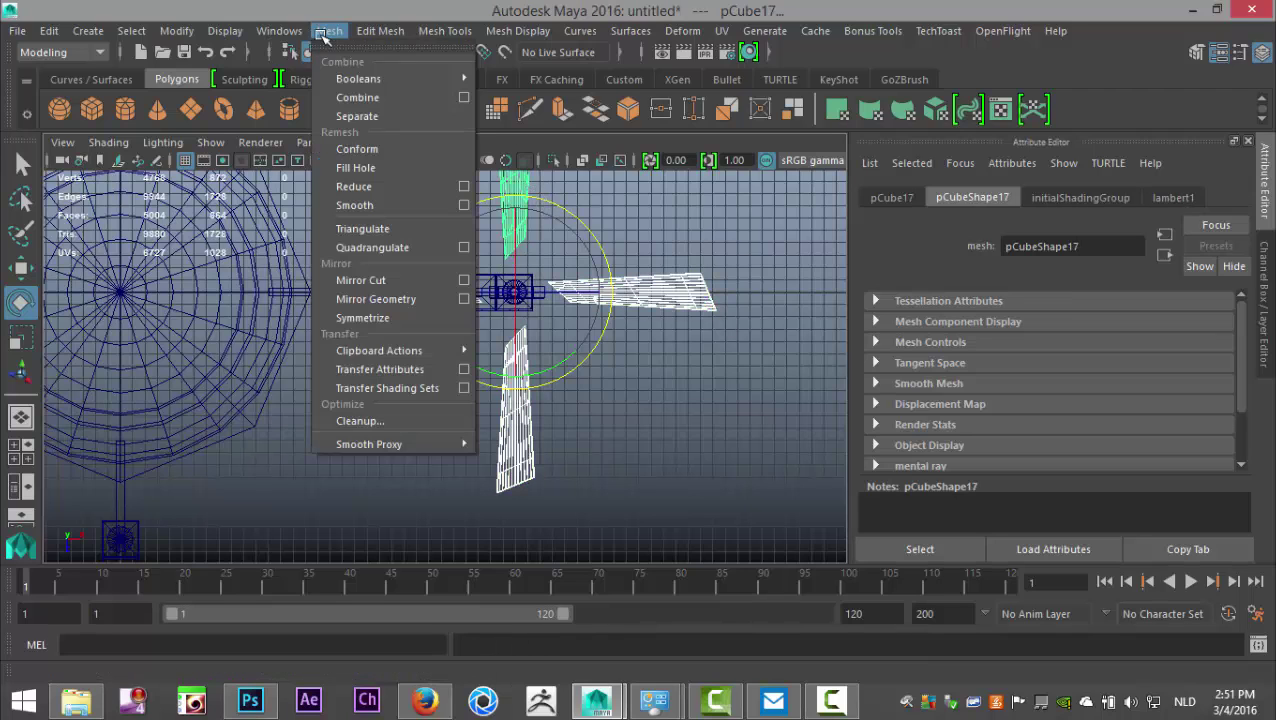
pyautogui.click(384, 97)
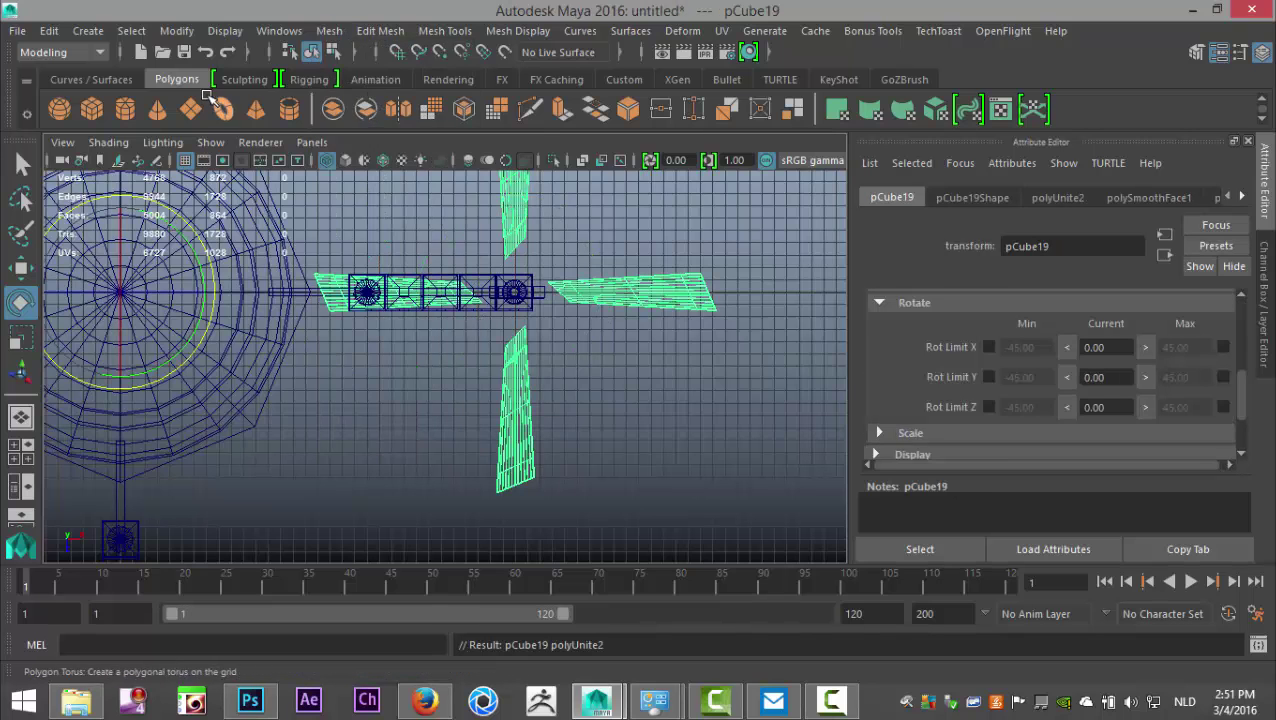
# Step: Center the combined rotor's pivot and rotate it around Y by about -30.3 degrees
pyautogui.click(176, 31)
pyautogui.click(245, 145)
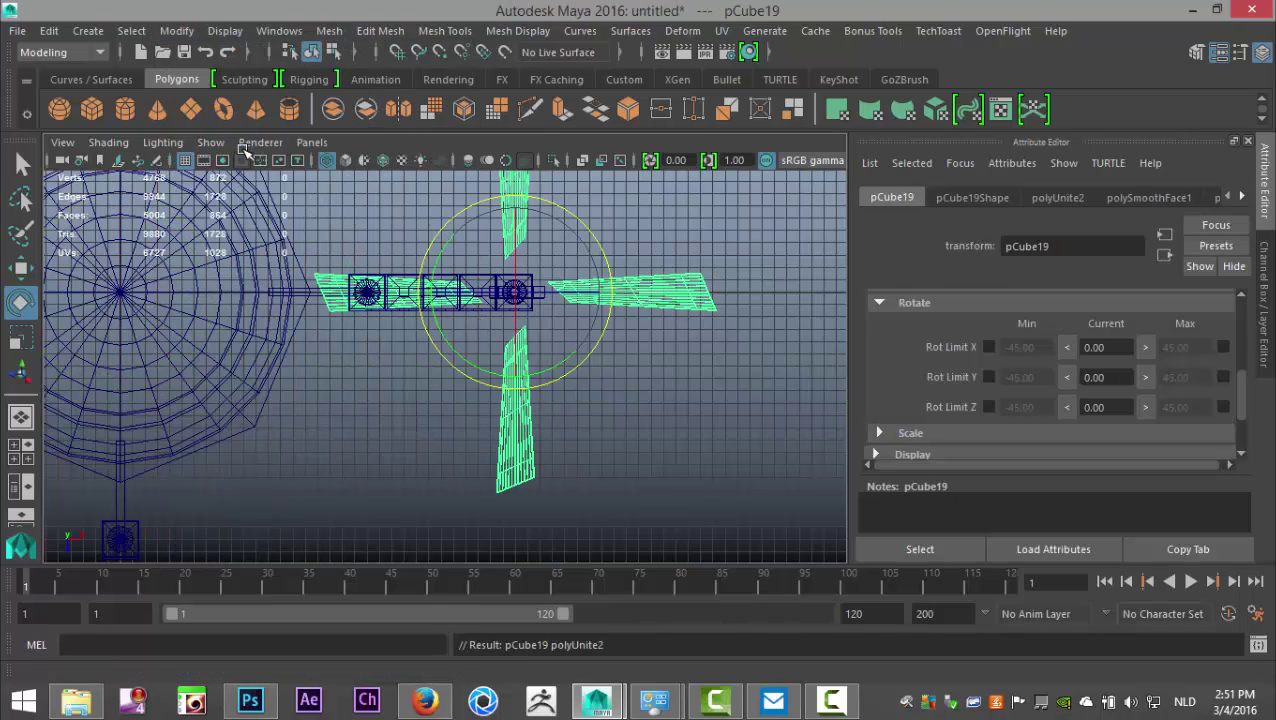
pyautogui.moveTo(607, 287); pyautogui.dragTo(592, 336)
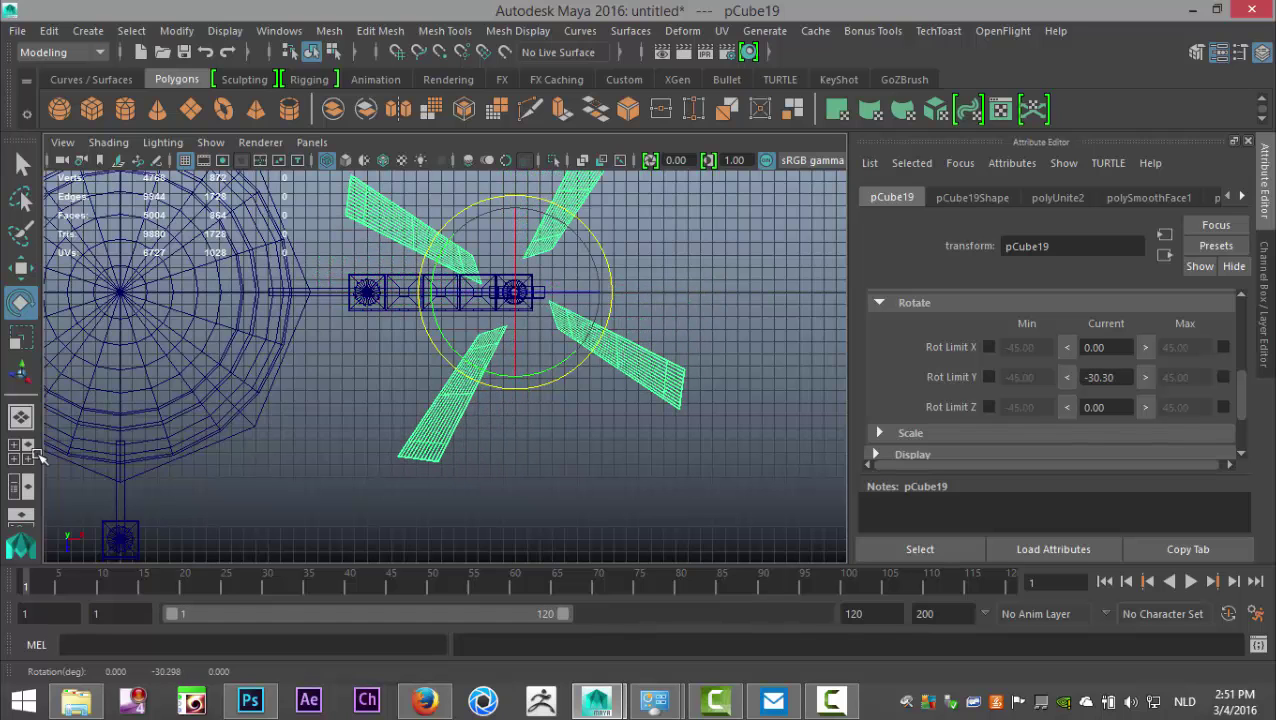
pyautogui.click(33, 450)
pyautogui.press('space')
pyautogui.keyDown('alt'); pyautogui.moveTo(615, 348); pyautogui.dragTo(572, 430); pyautogui.keyUp('alt')
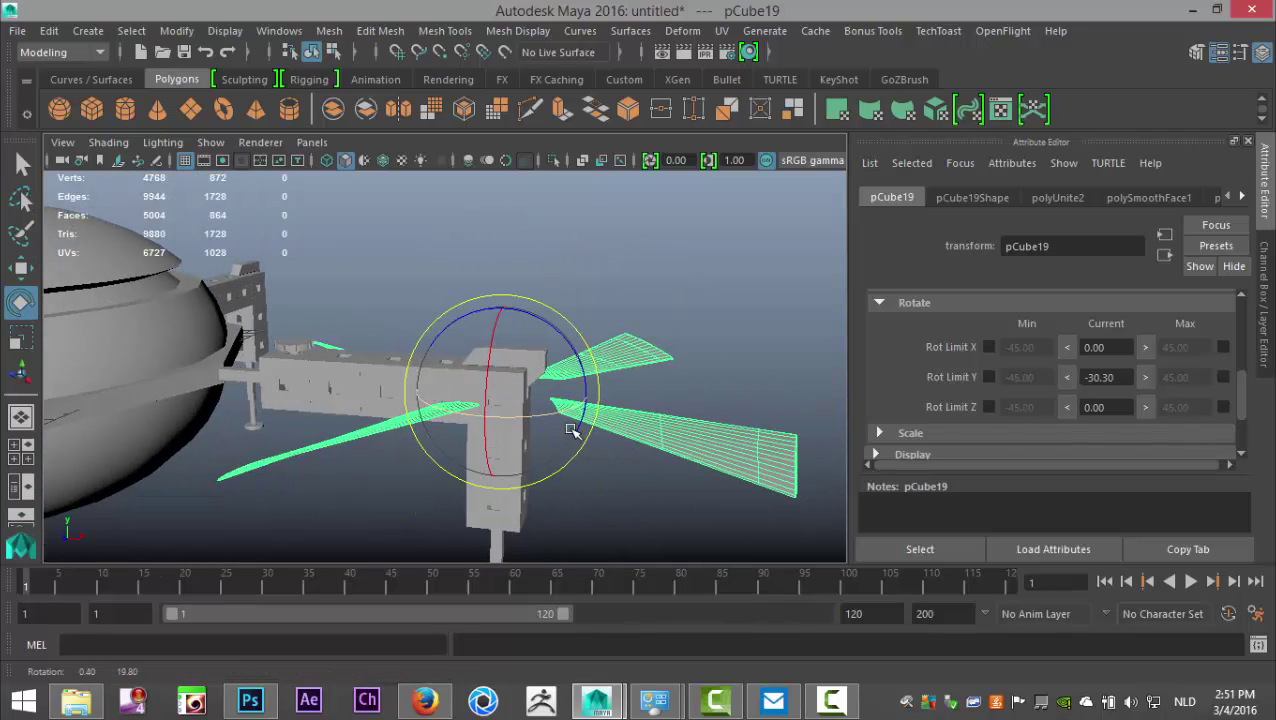
# Step: Raise the combined rotor above the arm's outer end, to a height of about 4.15 cm
pyautogui.press('w')
pyautogui.moveTo(501, 296); pyautogui.dragTo(505, 223)
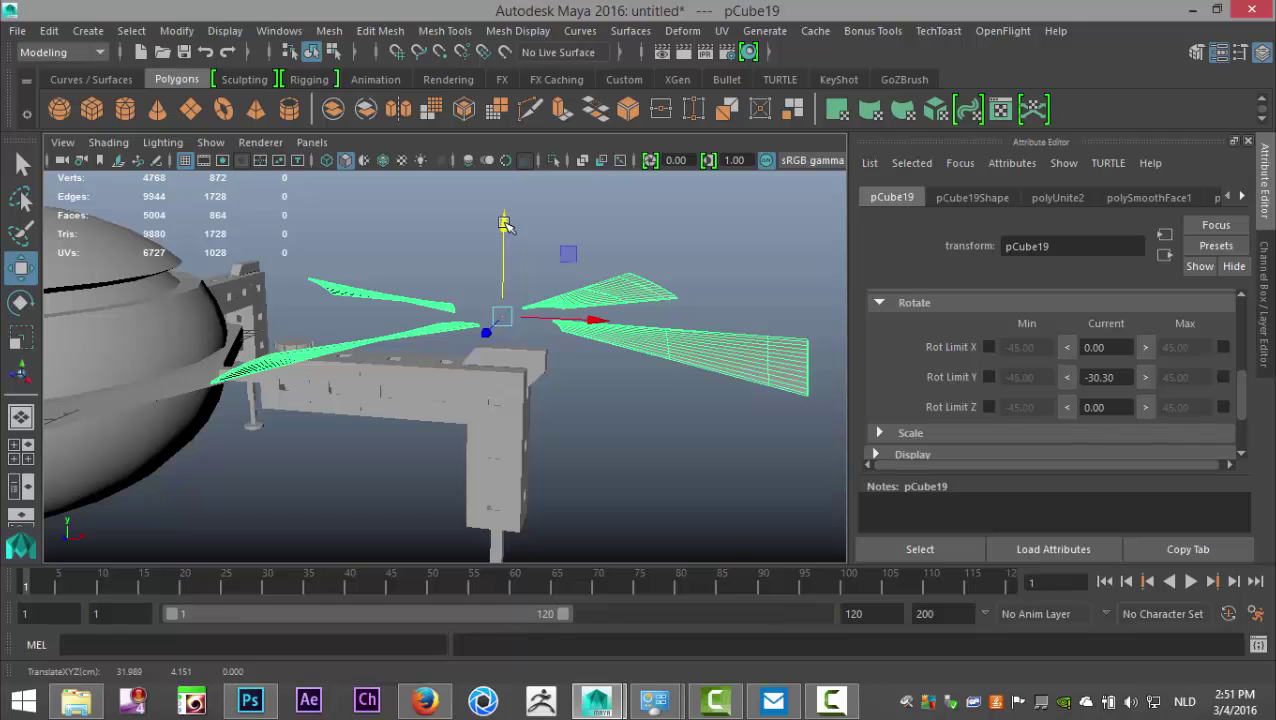
pyautogui.keyDown('alt'); pyautogui.moveTo(533, 291); pyautogui.dragTo(268, 279); pyautogui.keyUp('alt')
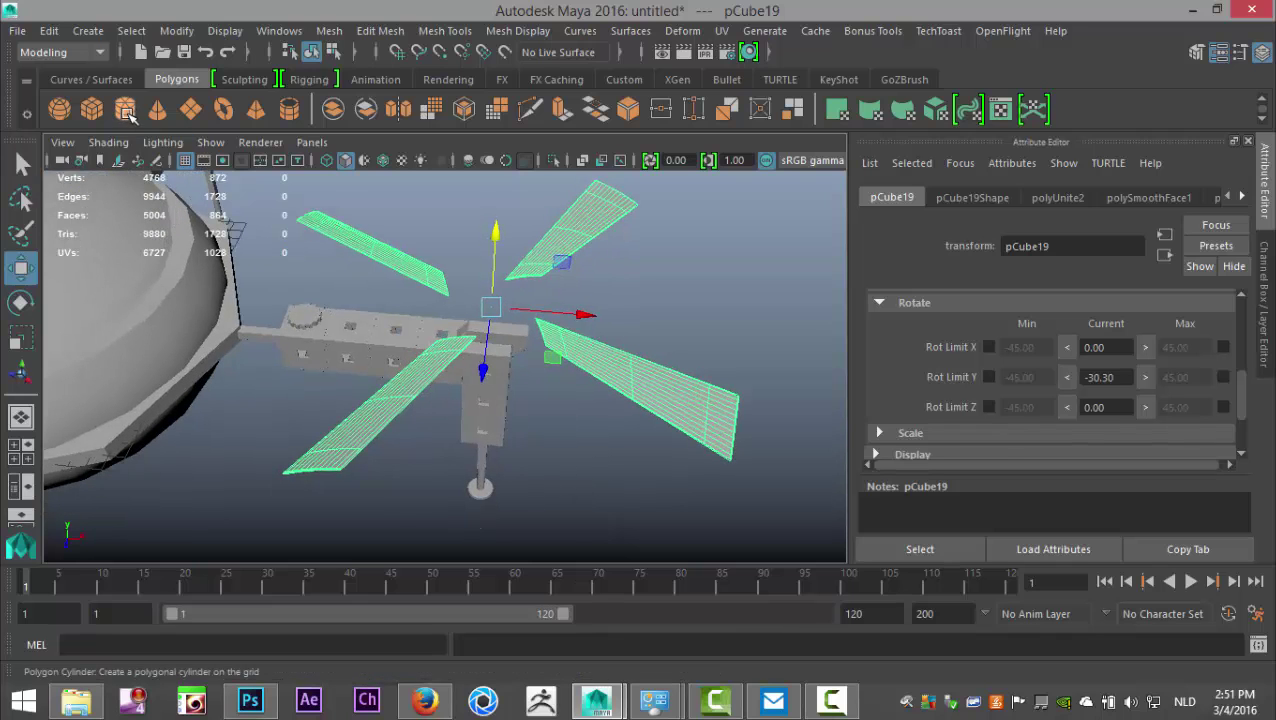
pyautogui.click(125, 110)
pyautogui.moveTo(120, 323); pyautogui.dragTo(568, 436)
pyautogui.moveTo(487, 288); pyautogui.dragTo(493, 214)
pyautogui.press('r')
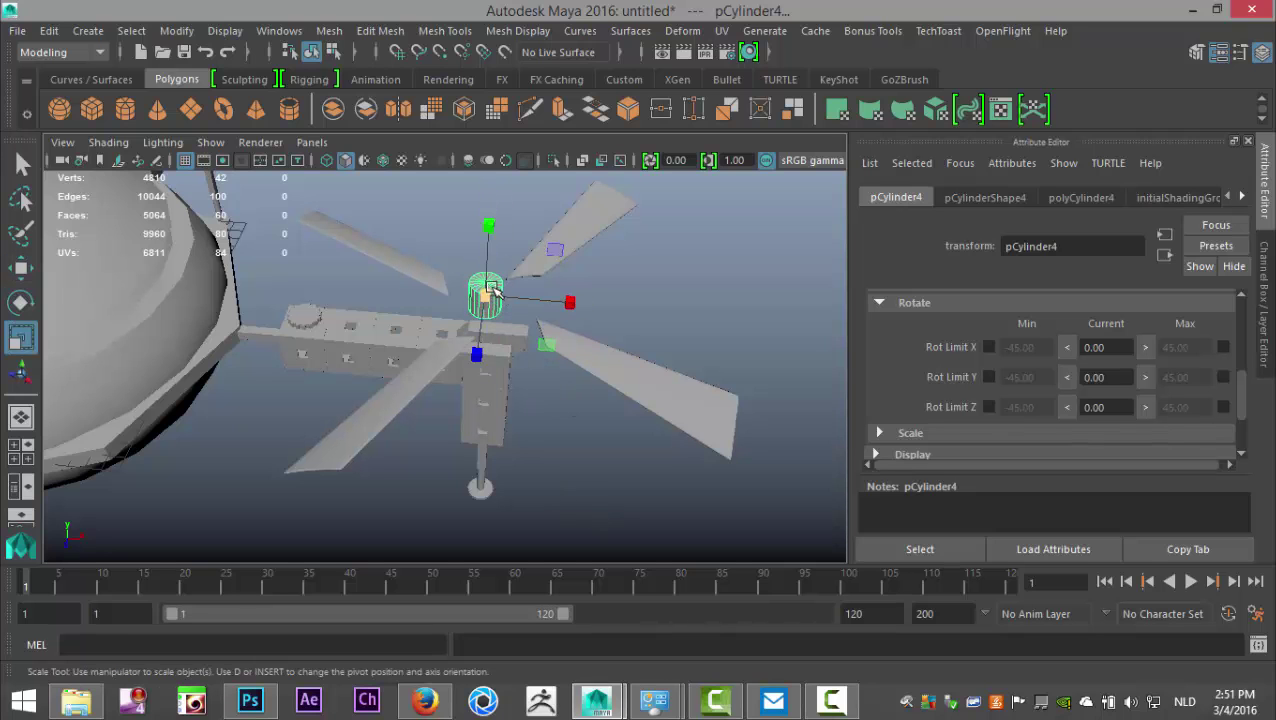
pyautogui.moveTo(486, 287); pyautogui.dragTo(524, 272)
pyautogui.moveTo(488, 226); pyautogui.dragTo(495, 299)
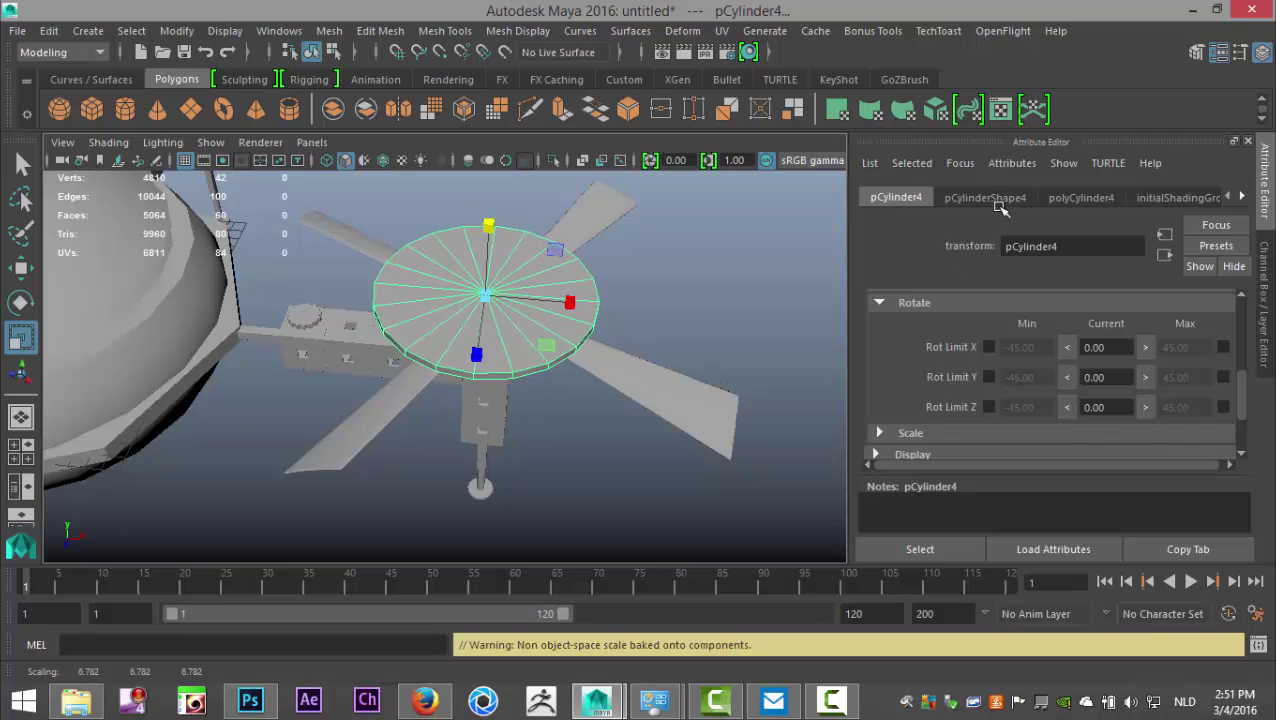
pyautogui.click(1008, 198)
pyautogui.click(1074, 197)
pyautogui.click(1026, 367)
pyautogui.press('Return')
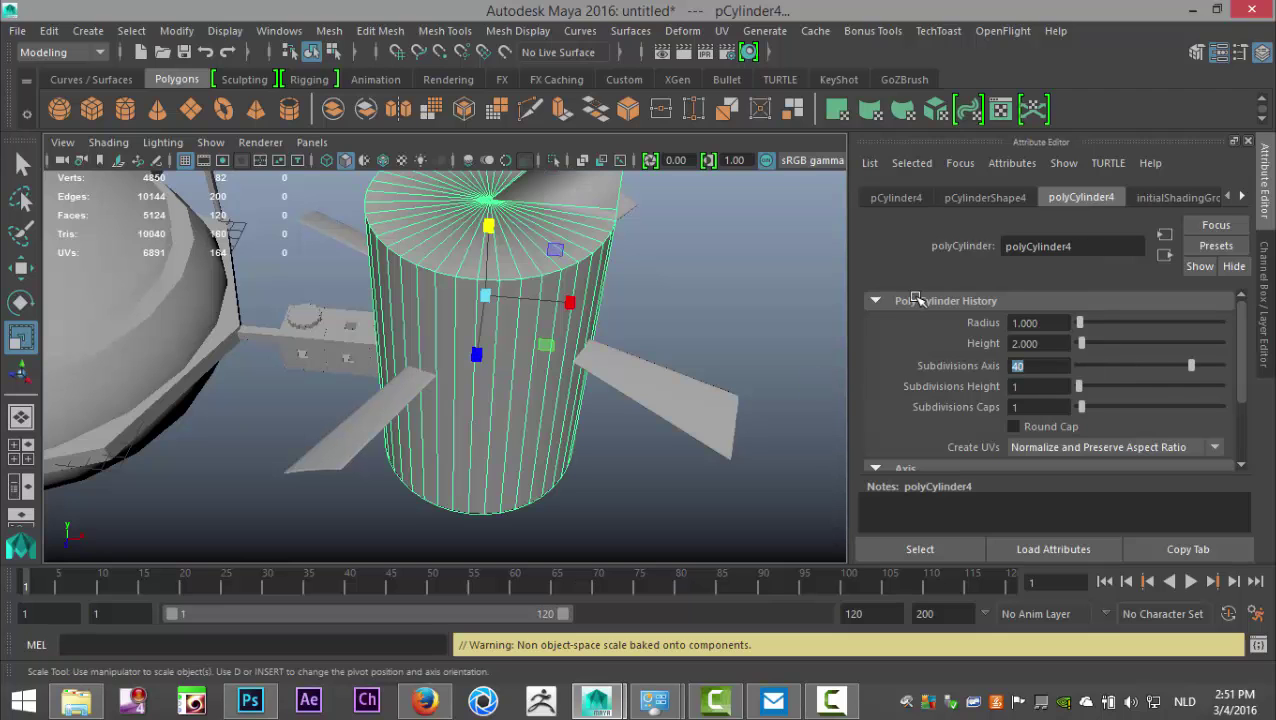
pyautogui.click(722, 282)
pyautogui.click(522, 364)
pyautogui.press('Delete')
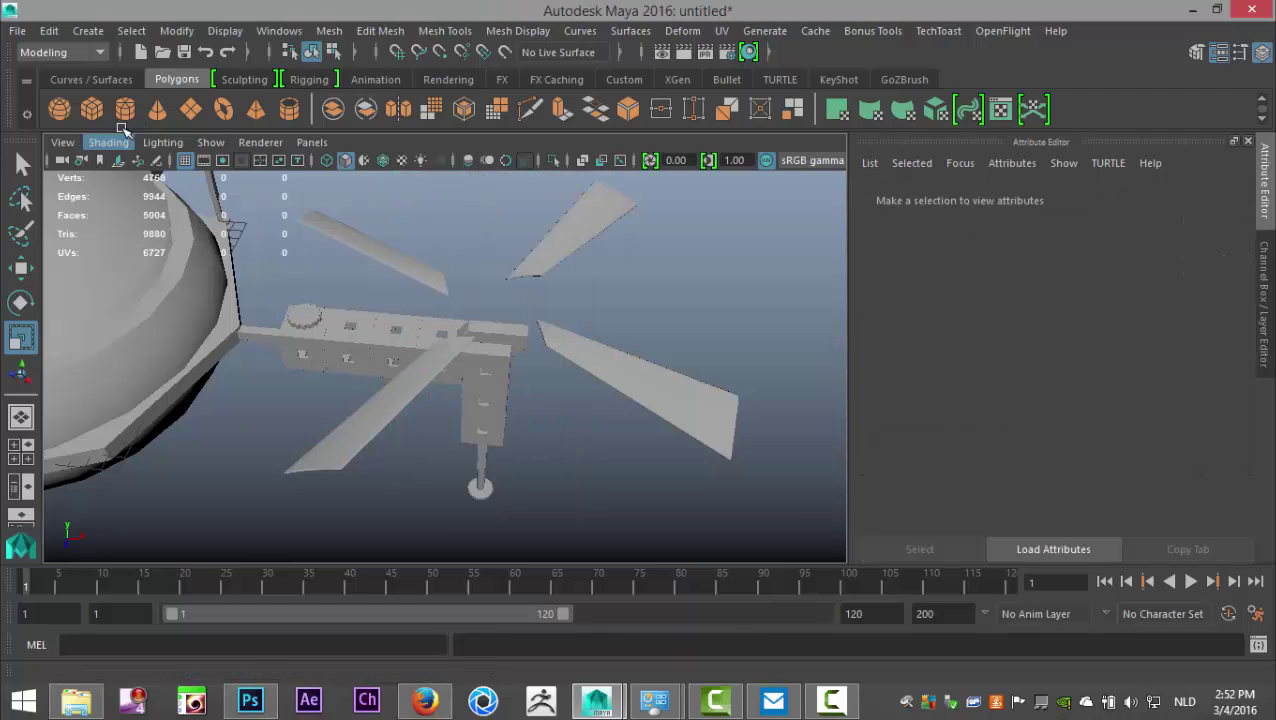
# Step: Create a polygon cylinder with 30 axis subdivisions and place it above the arm's outer end, at a height of about 7.14 cm
pyautogui.click(124, 106)
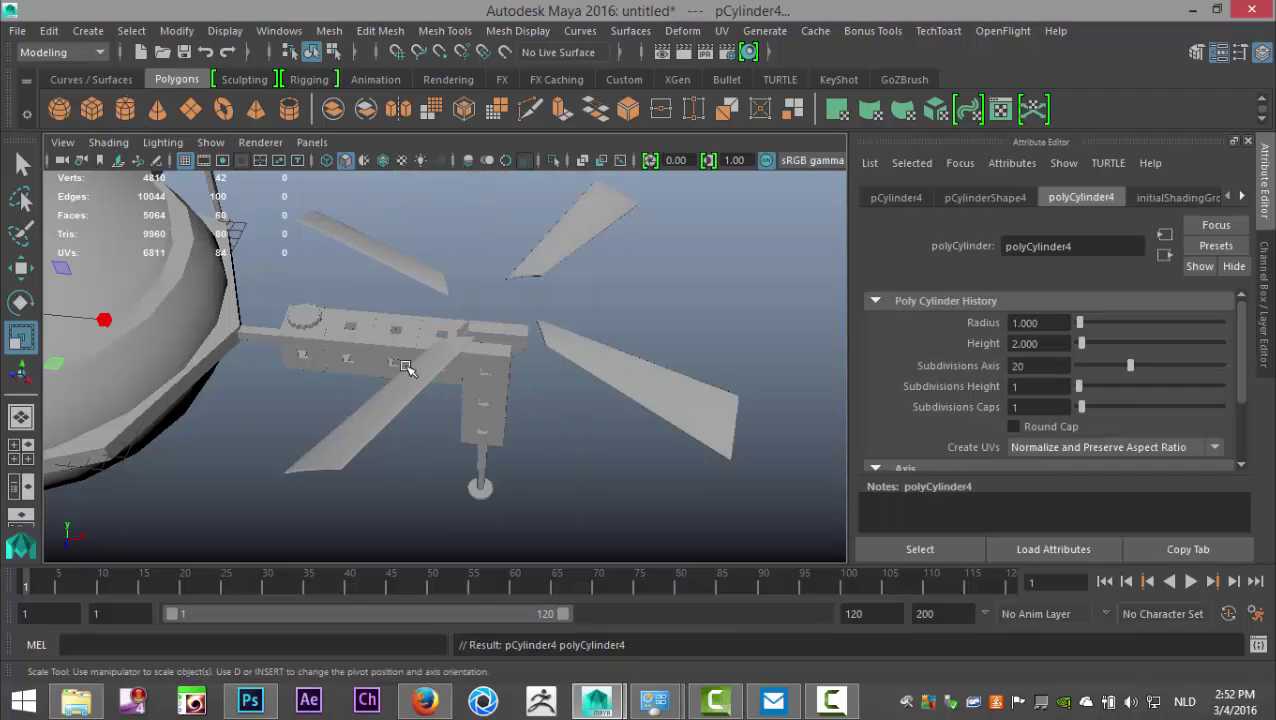
pyautogui.press('w')
pyautogui.moveTo(105, 323); pyautogui.dragTo(632, 433)
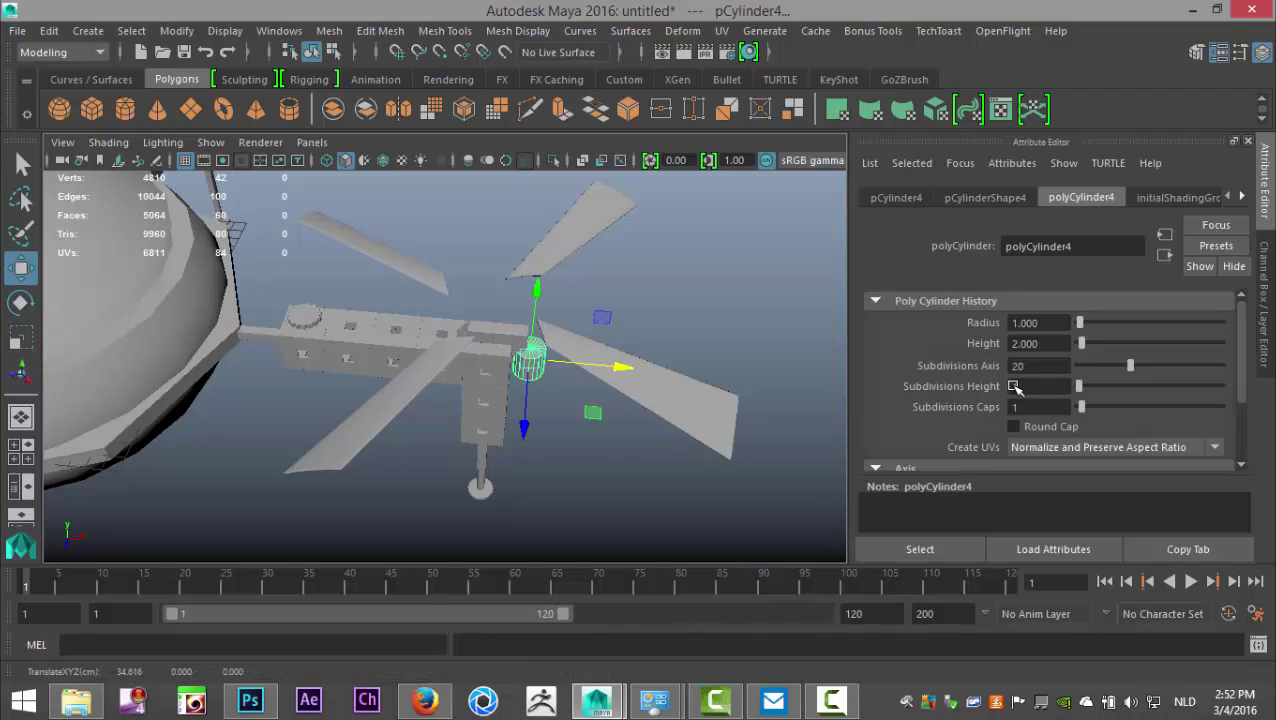
pyautogui.moveTo(1036, 370); pyautogui.dragTo(937, 374)
pyautogui.write('30')
pyautogui.press('Return')
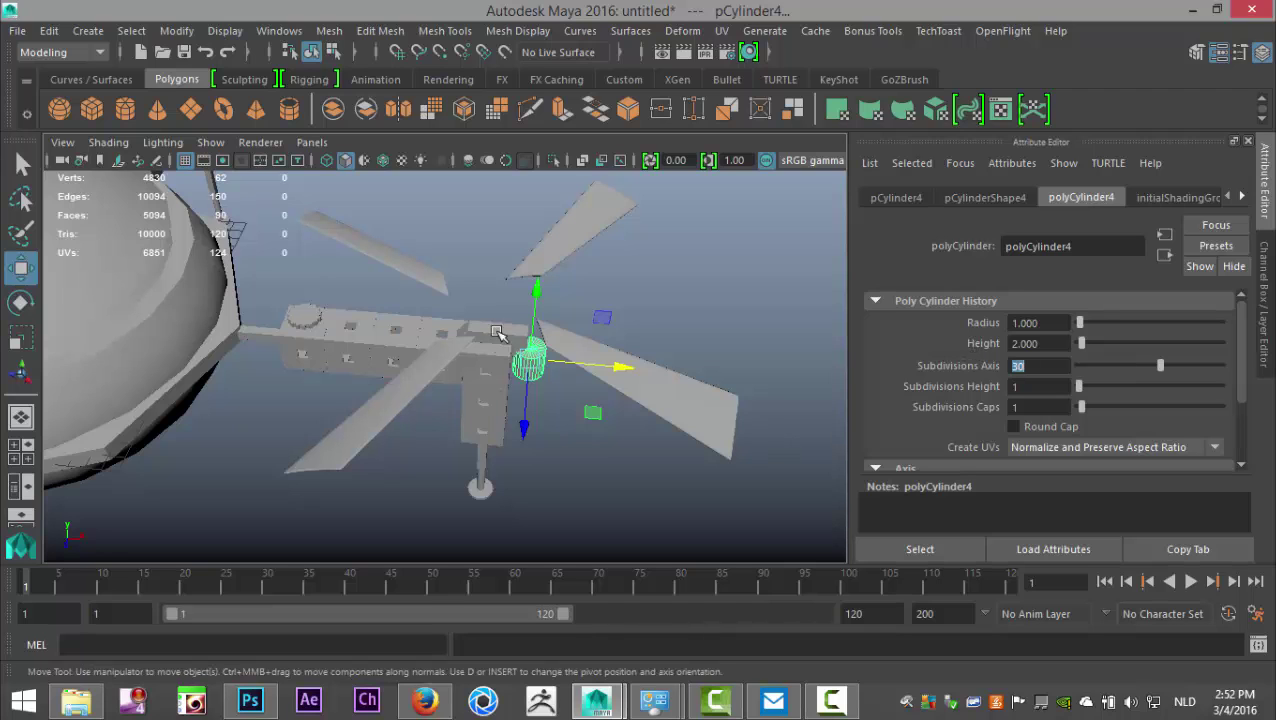
pyautogui.moveTo(537, 289); pyautogui.dragTo(539, 181)
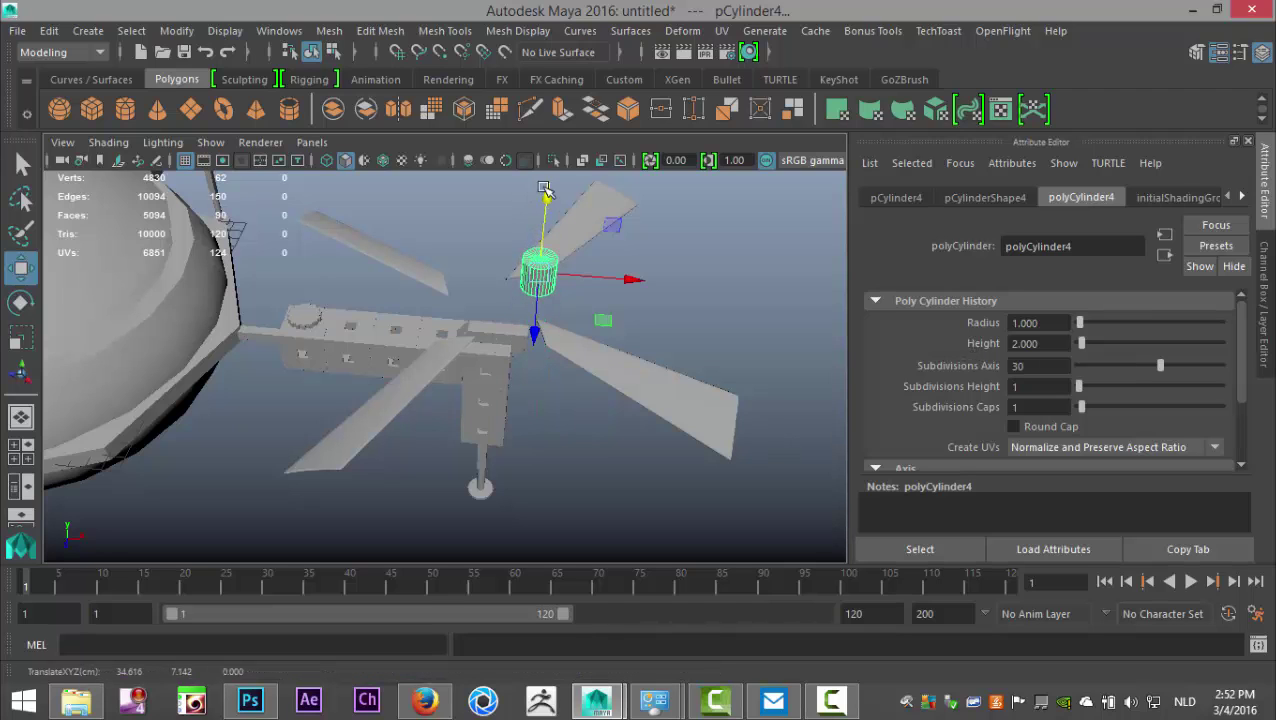
# Step: Center the cylinder on the arm's round joint in the top view and scale it uniformly by about 3.06 to reach the blades' inner ends
pyautogui.click(30, 458)
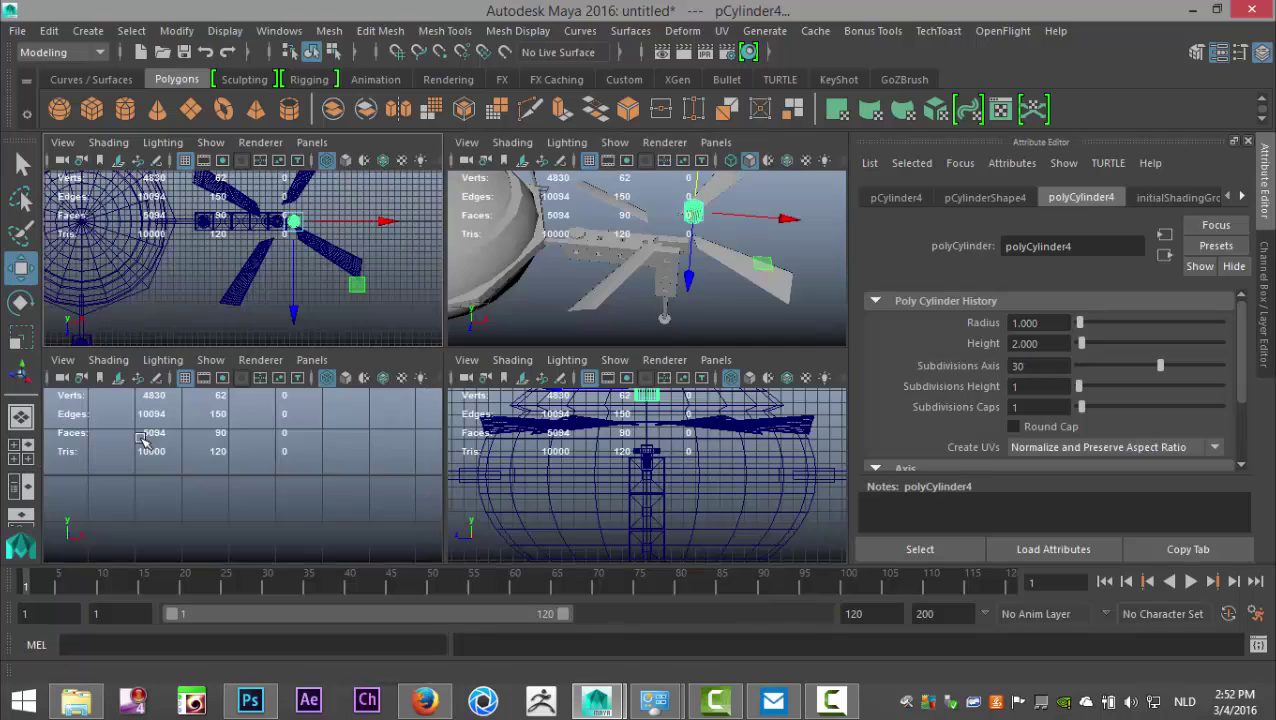
pyautogui.press('space')
pyautogui.scroll(4, 538, 393)
pyautogui.keyDown('alt'); pyautogui.moveTo(544, 380); pyautogui.dragTo(416, 494, button='middle'); pyautogui.keyUp('alt')
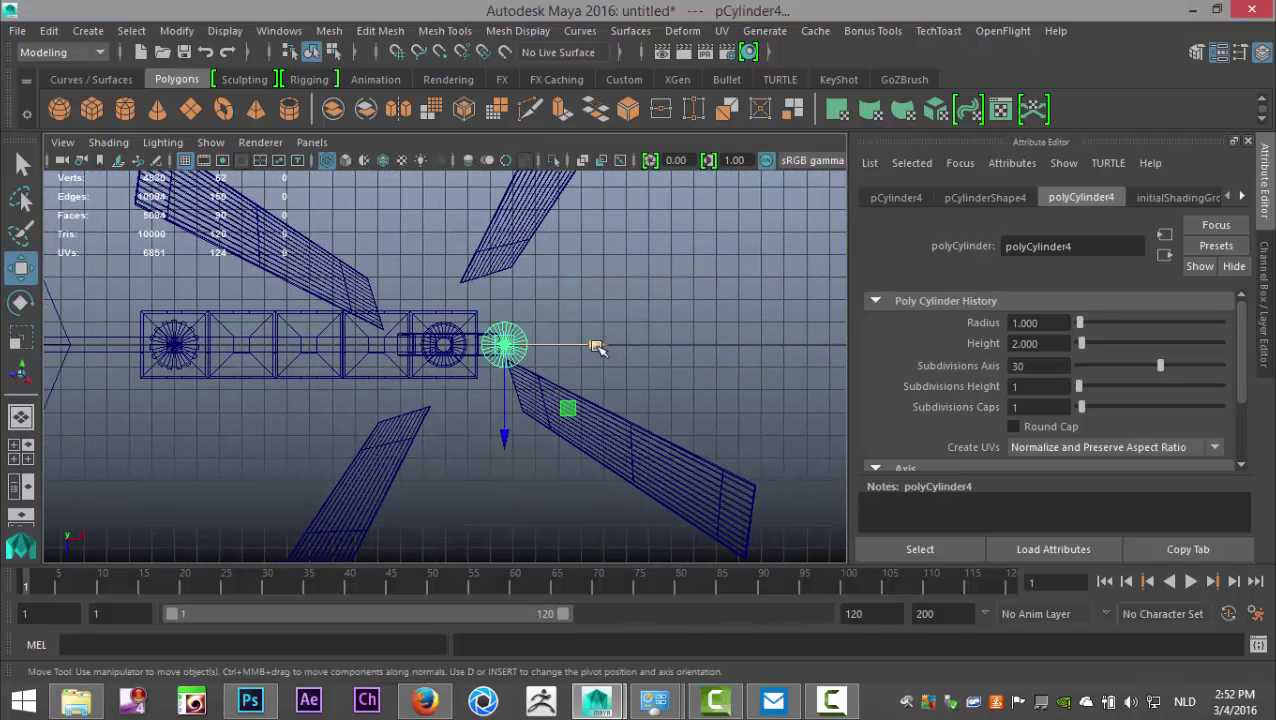
pyautogui.moveTo(600, 350); pyautogui.dragTo(562, 348)
pyautogui.moveTo(460, 375); pyautogui.dragTo(527, 372)
pyautogui.press('r')
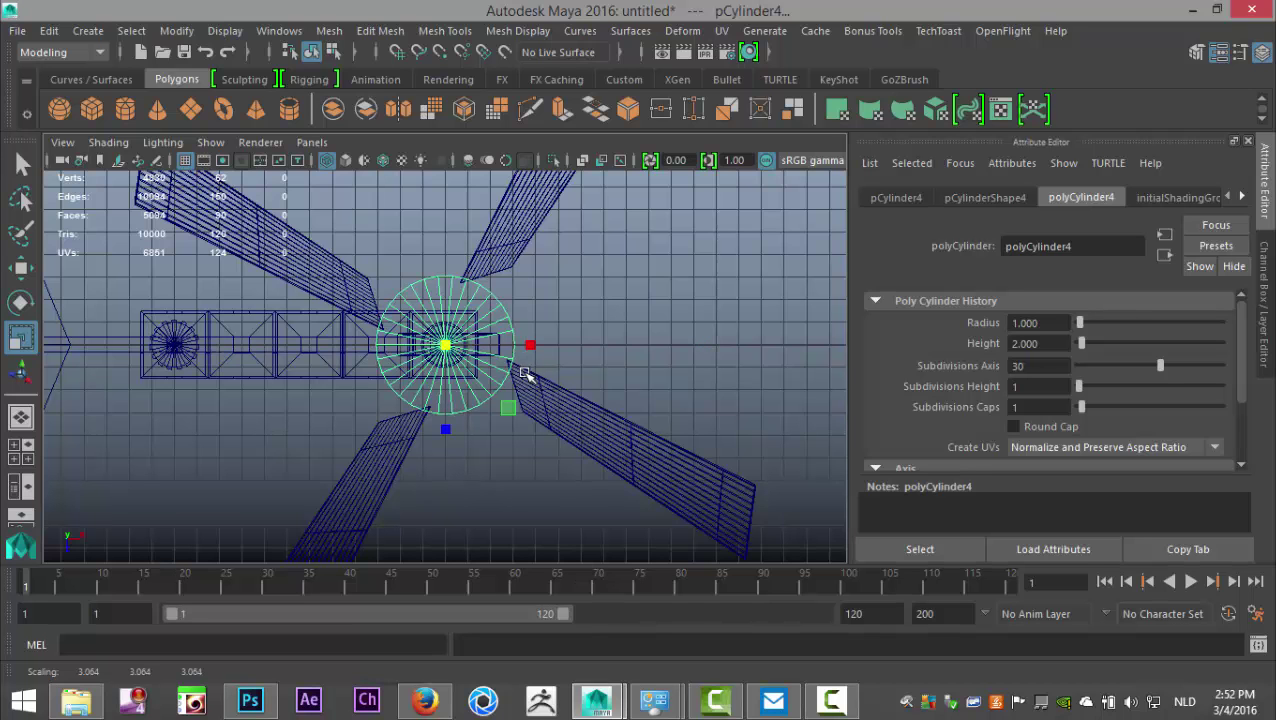
pyautogui.press('space')
pyautogui.press('space')
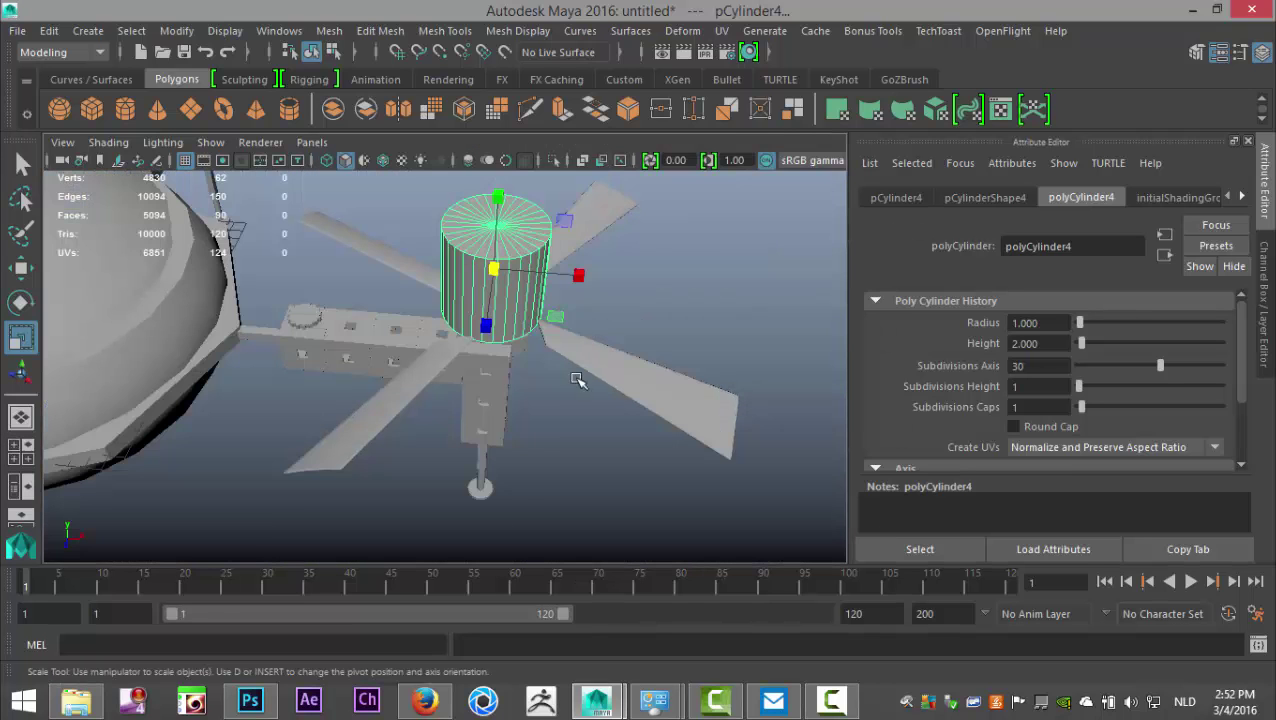
# Step: Flatten the cylinder vertically into a thin disc and lower it between the blades, to a height of about 4.27 cm
pyautogui.scroll(5, 573, 376)
pyautogui.keyDown('alt'); pyautogui.moveTo(584, 405); pyautogui.dragTo(592, 285); pyautogui.keyUp('alt')
pyautogui.moveTo(588, 238); pyautogui.dragTo(607, 325)
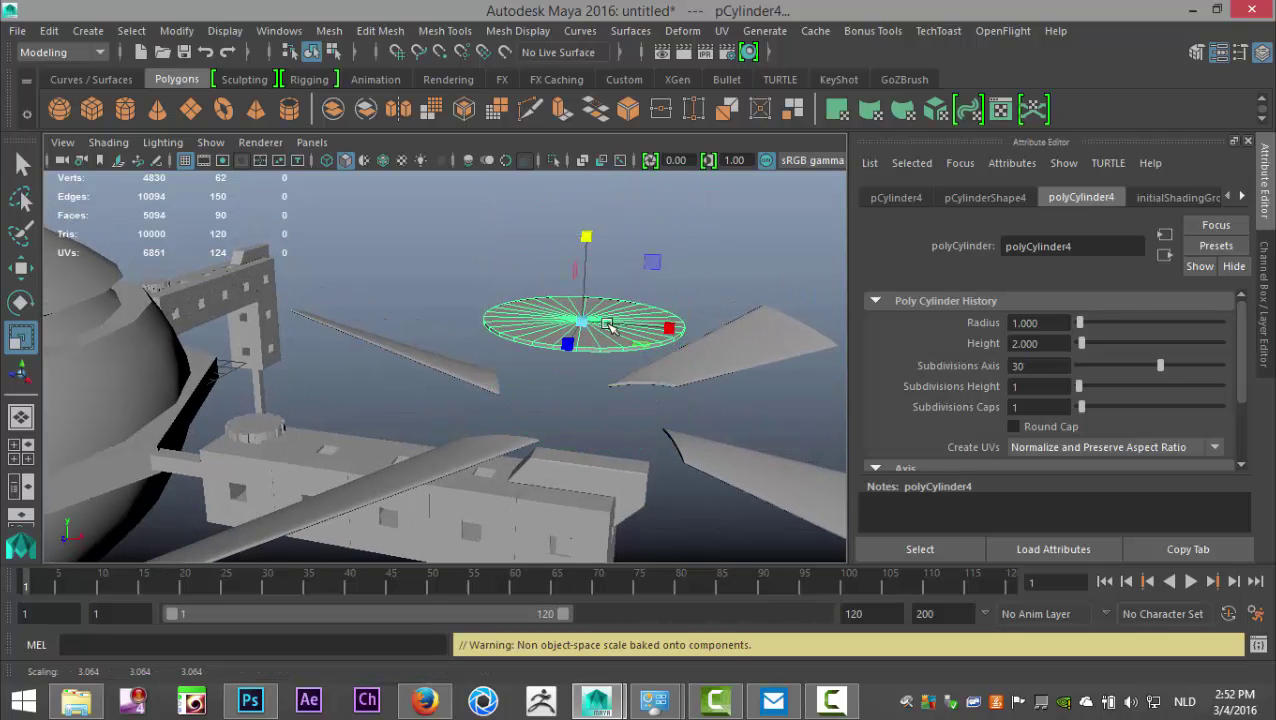
pyautogui.press('w')
pyautogui.moveTo(586, 236); pyautogui.dragTo(620, 332)
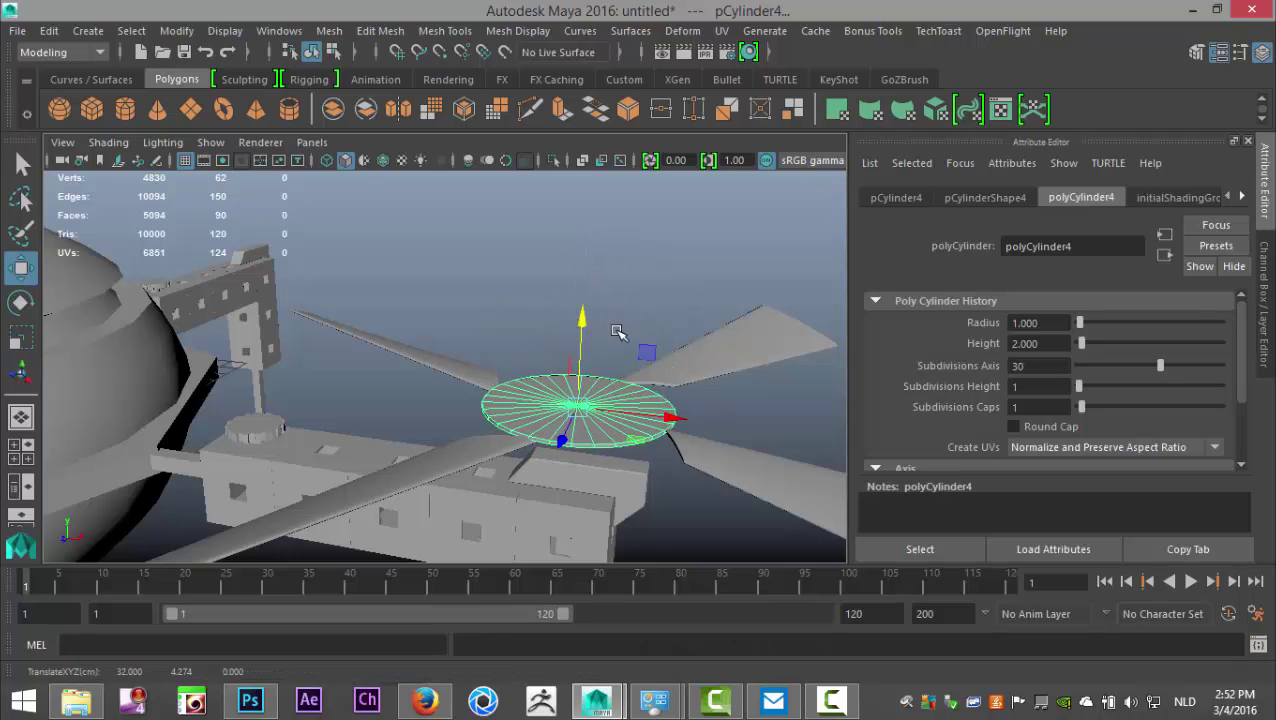
# Step: Thicken the hub disc slightly and adjust its height to line up with the blades' inner ends
pyautogui.scroll(2, 664, 428)
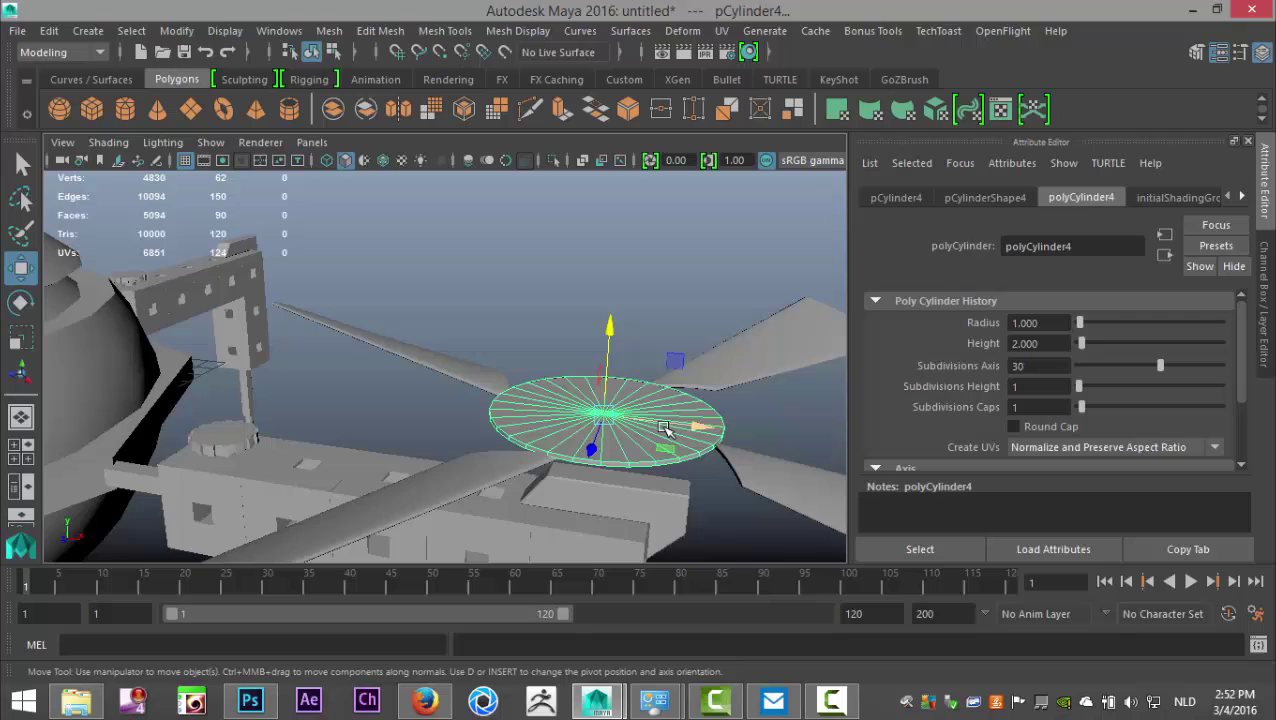
pyautogui.keyDown('alt'); pyautogui.moveTo(664, 428); pyautogui.dragTo(497, 302); pyautogui.keyUp('alt')
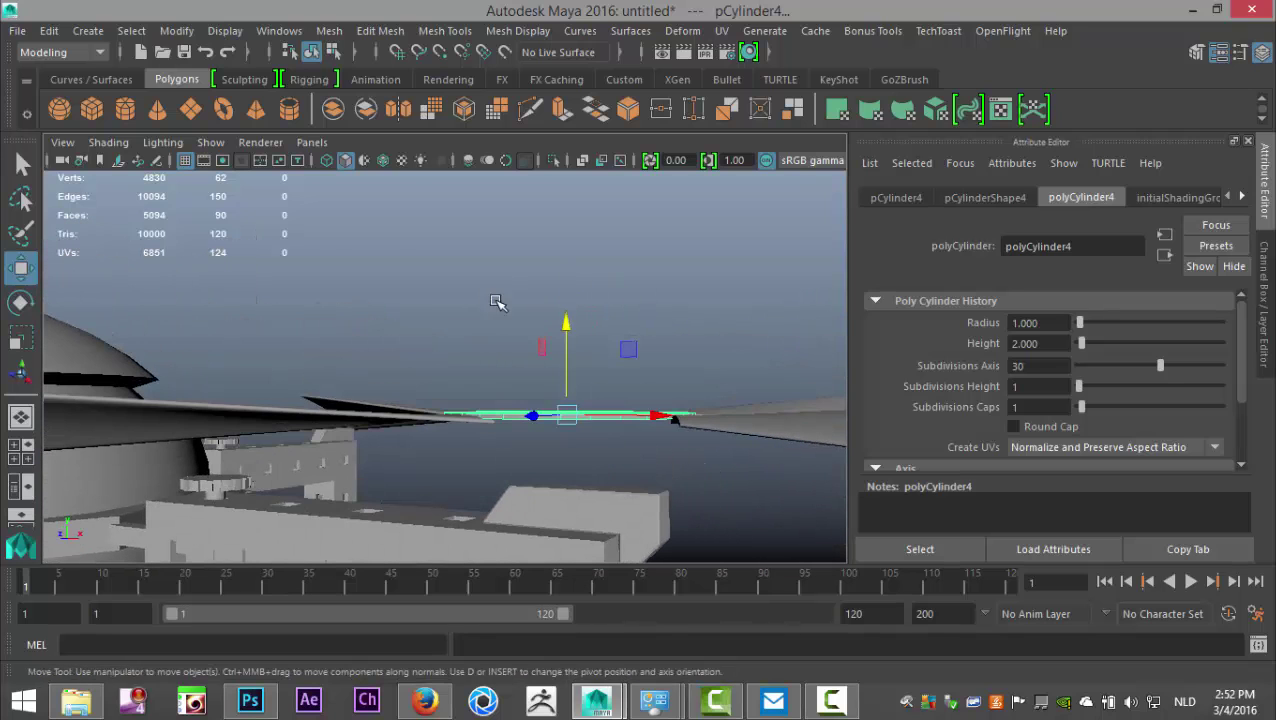
pyautogui.press('r')
pyautogui.moveTo(566, 323); pyautogui.dragTo(594, 170)
pyautogui.press('w')
pyautogui.moveTo(567, 330); pyautogui.dragTo(530, 490)
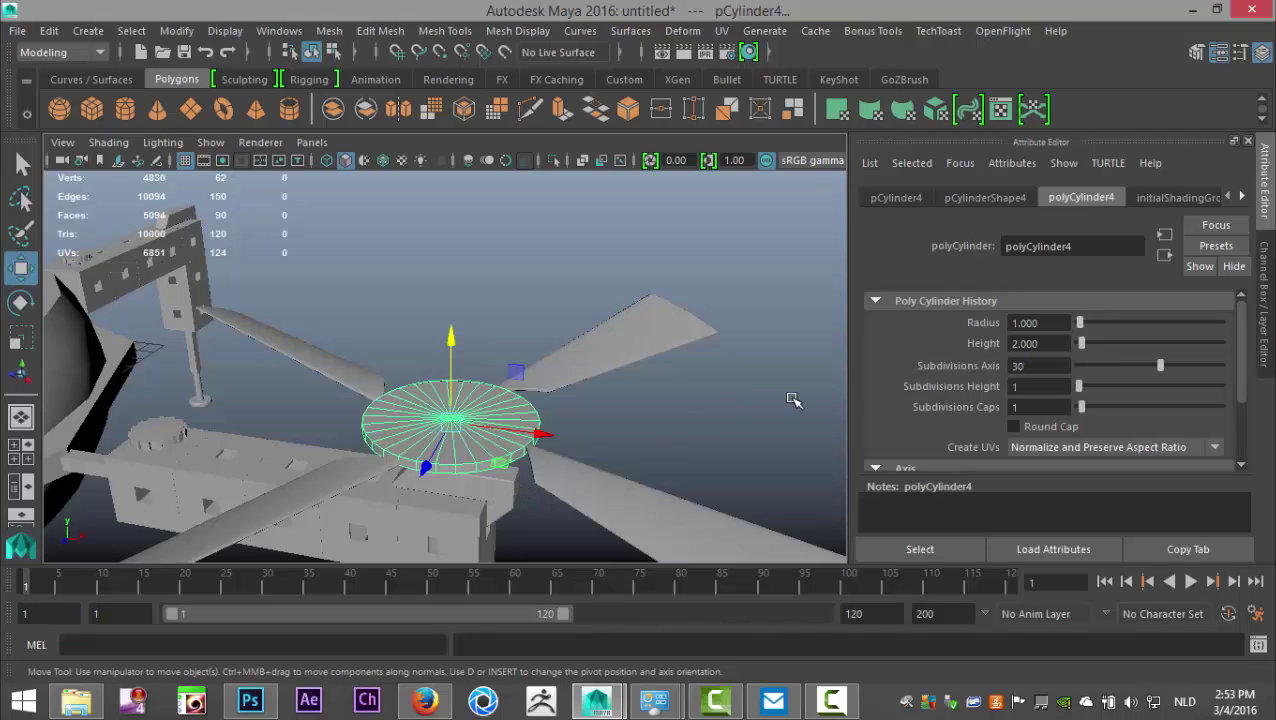
# Step: Duplicate the hub disc, scale the copy down uniformly and raise it above the hub, to a height of about 5.61 cm
pyautogui.hotkey('ctrl', 'd')
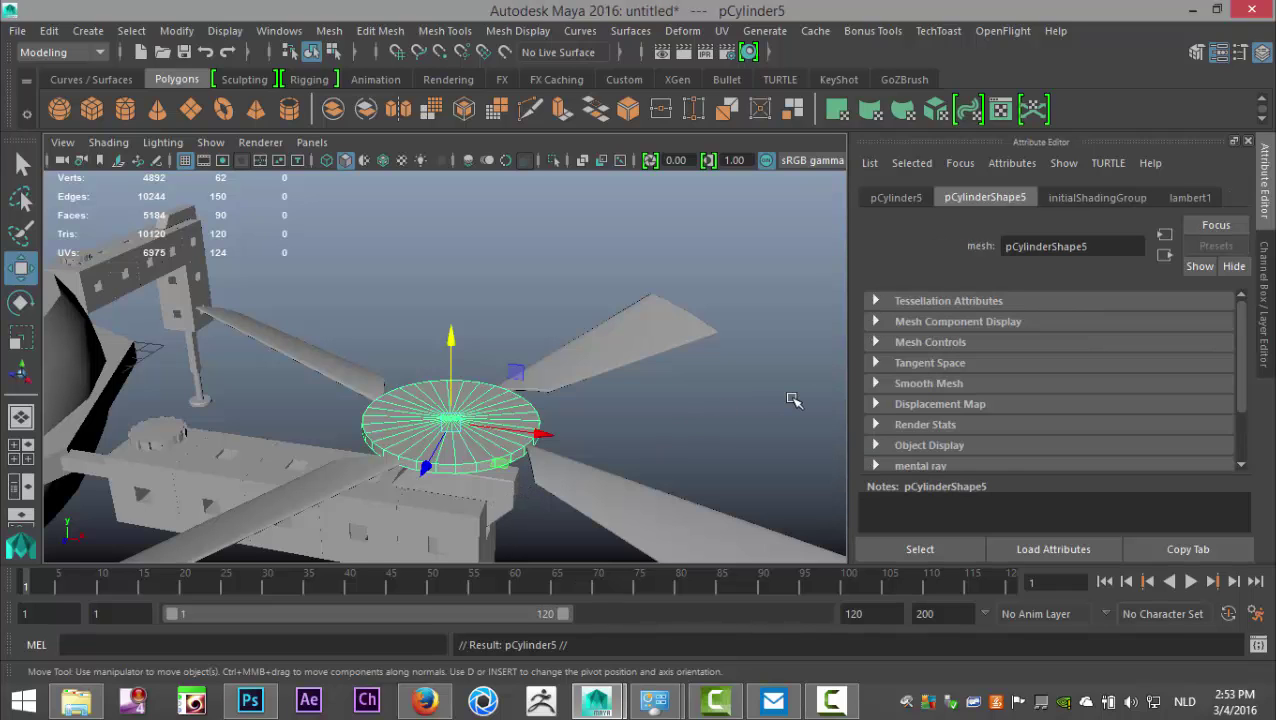
pyautogui.press('r')
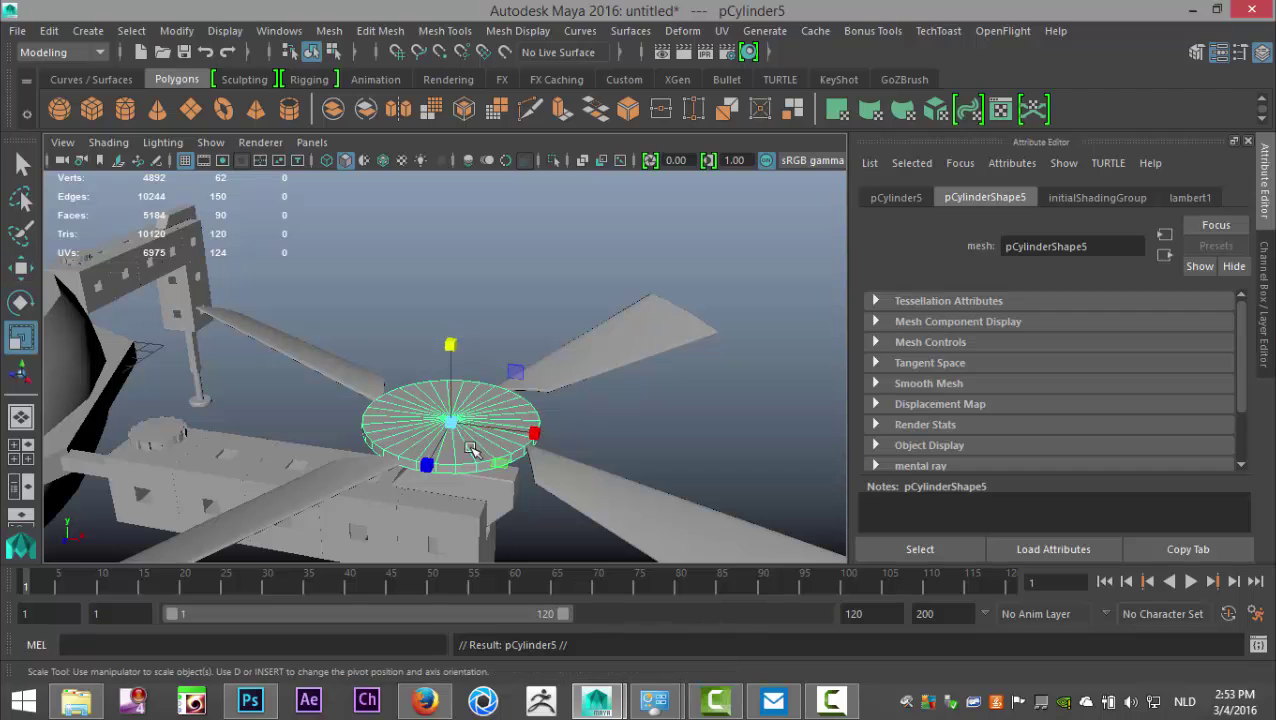
pyautogui.moveTo(465, 428); pyautogui.dragTo(358, 444)
pyautogui.press('w')
pyautogui.moveTo(450, 345); pyautogui.dragTo(450, 305)
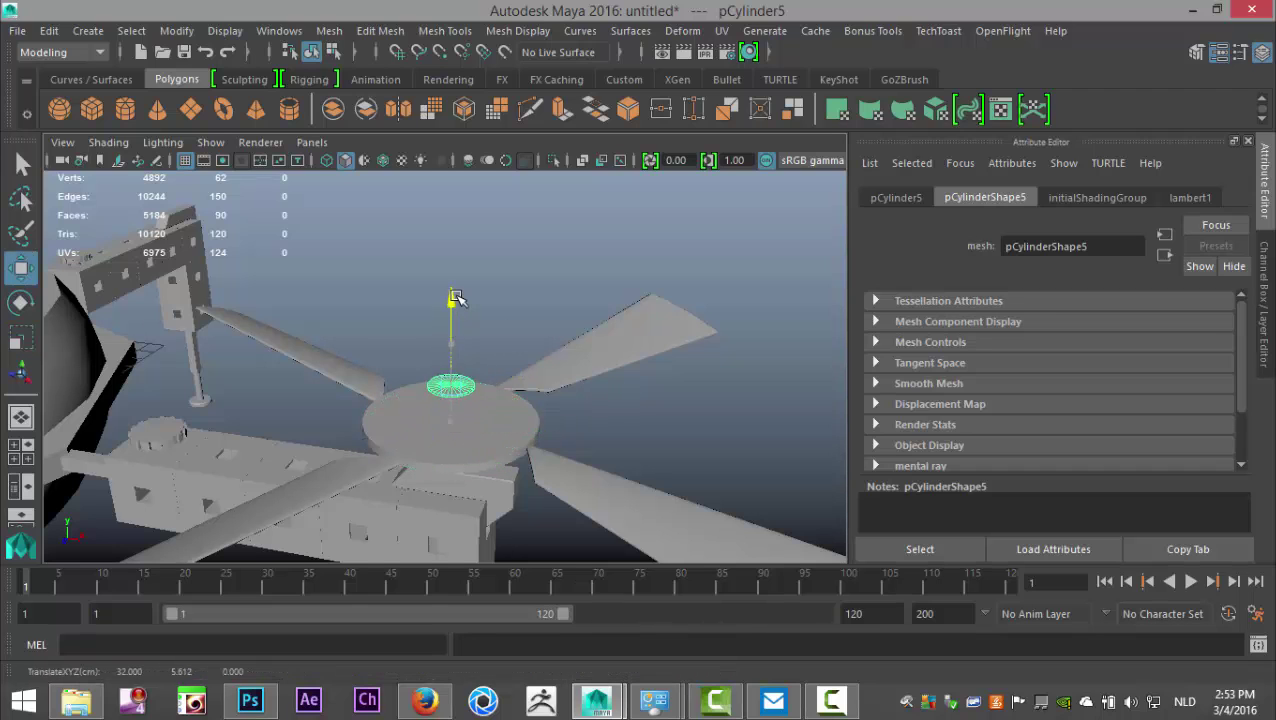
# Step: Stretch the small disc vertically into a slender shaft and lower it beneath the hub disc
pyautogui.press('r')
pyautogui.moveTo(453, 385); pyautogui.dragTo(456, 389)
pyautogui.moveTo(452, 303); pyautogui.dragTo(460, 190)
pyautogui.moveTo(448, 305); pyautogui.dragTo(447, 243)
pyautogui.press('w')
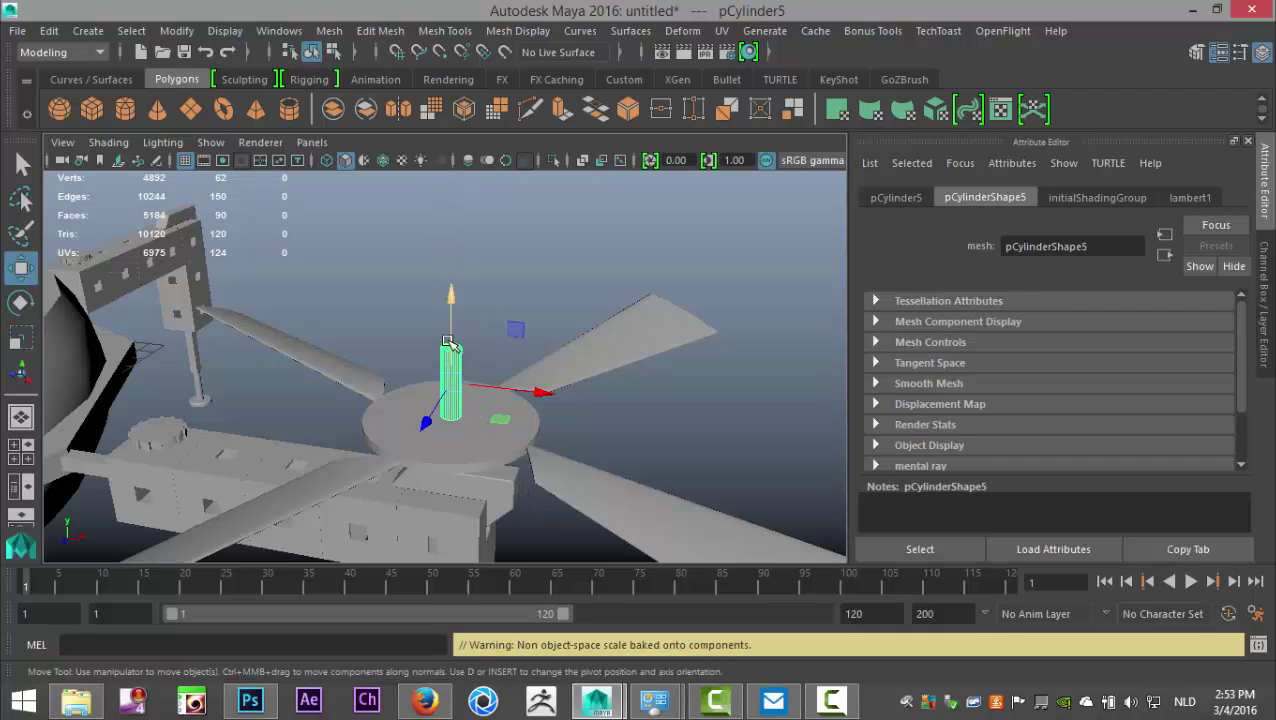
pyautogui.moveTo(448, 297); pyautogui.dragTo(453, 420)
# Step: Align the shaft's top with the underside of the hub disc in the side view, at a height of about 2.76 cm
pyautogui.click(20, 453)
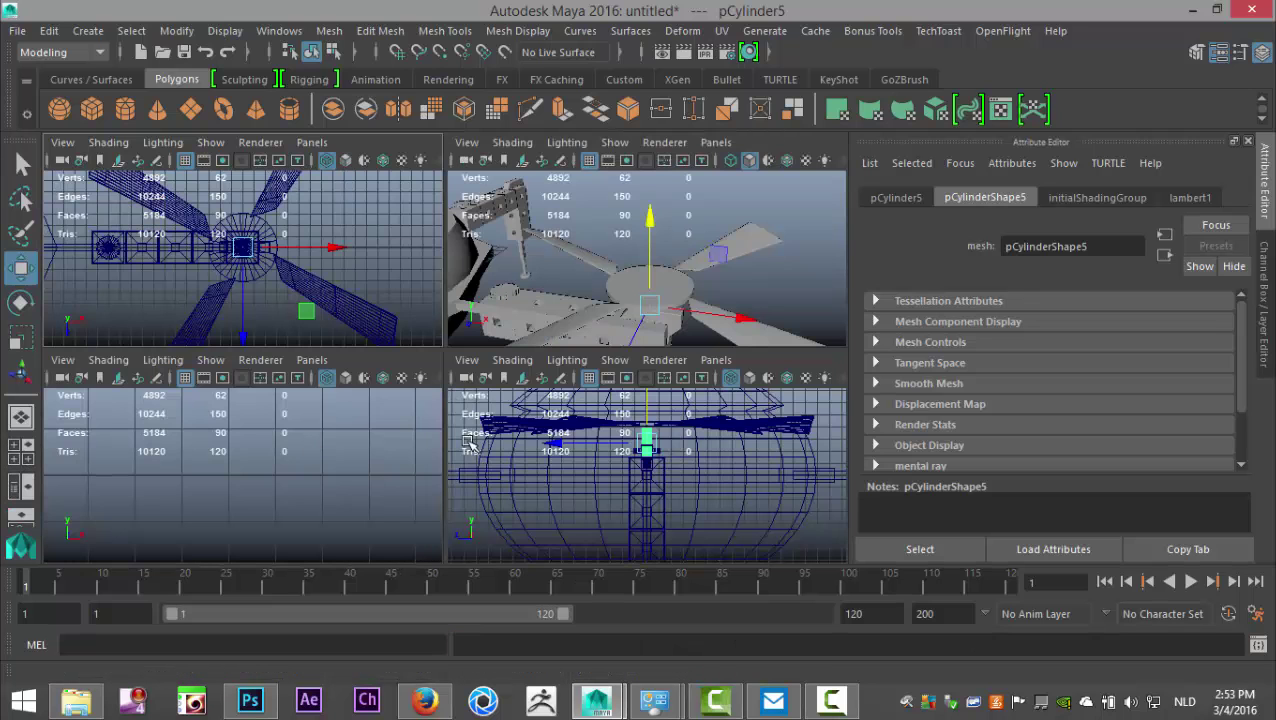
pyautogui.press('space')
pyautogui.press('f')
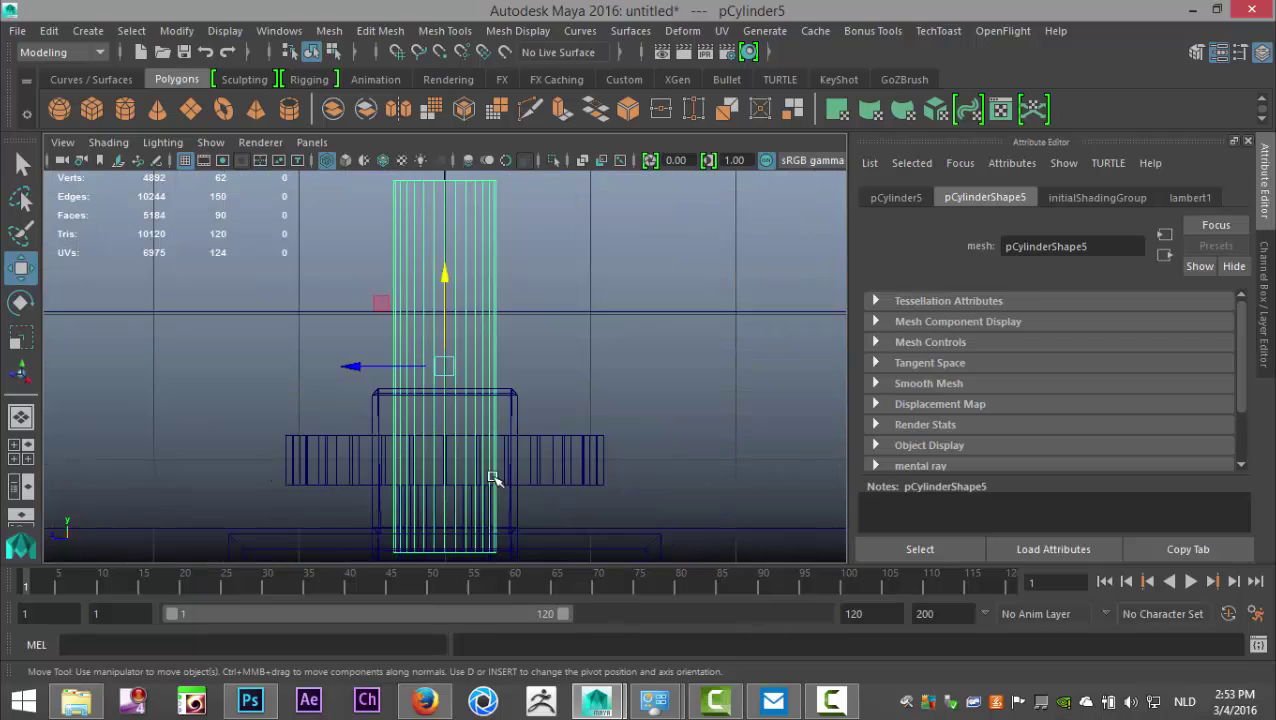
pyautogui.scroll(-3, 505, 468)
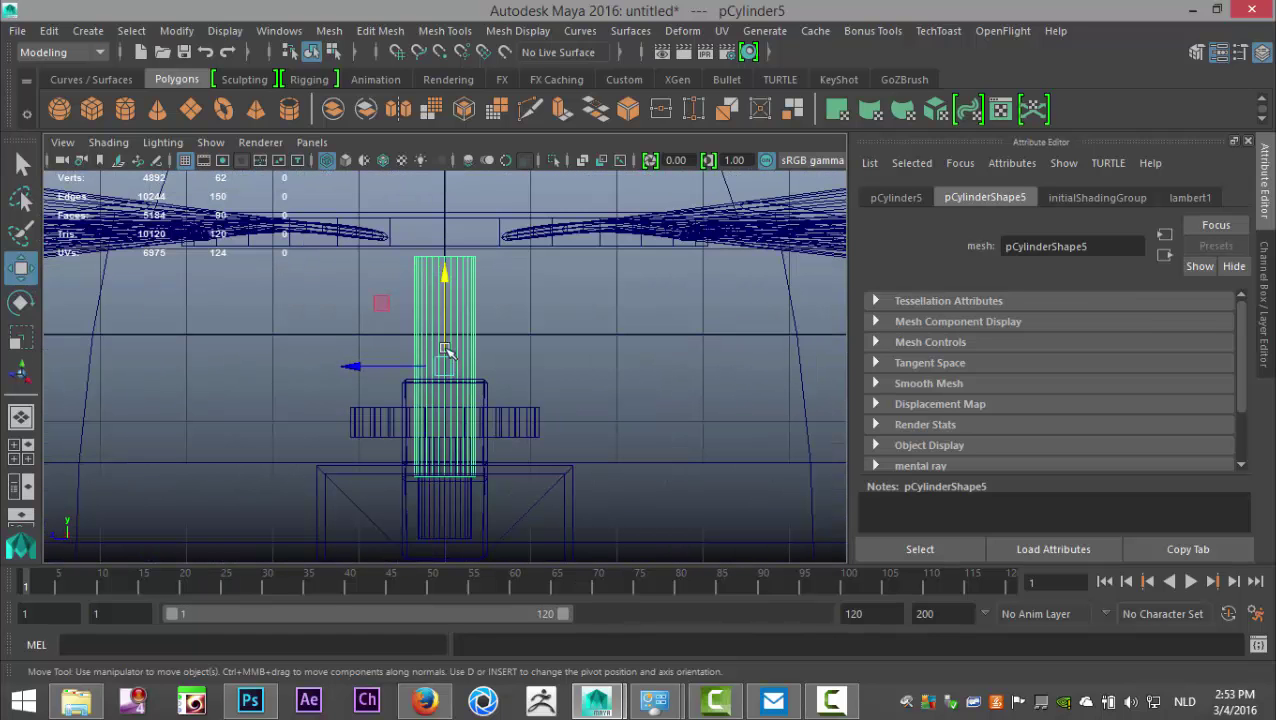
pyautogui.moveTo(444, 278); pyautogui.dragTo(447, 266)
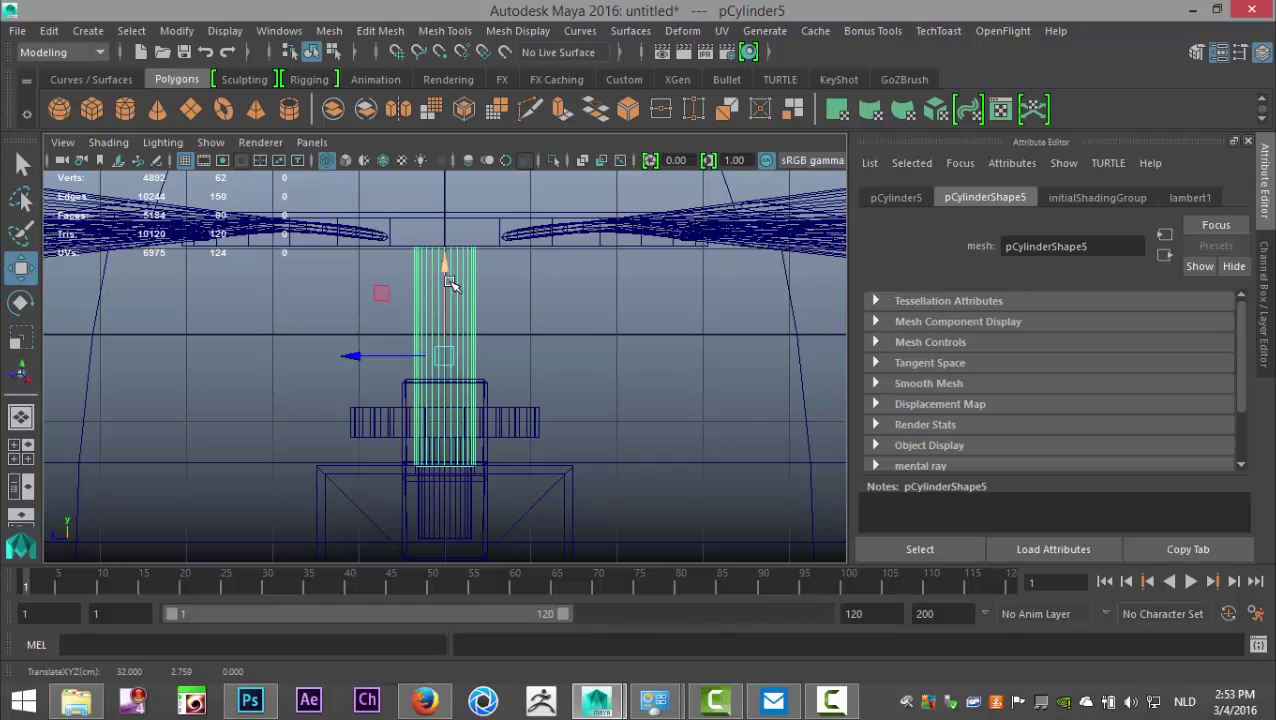
# Step: Raise the shaft's bottom vertices to the top face of the arm's end block, at a height of about 2.49 cm, and deselect the shaft
pyautogui.scroll(1, 505, 492)
pyautogui.scroll(-3, 477, 515)
pyautogui.moveTo(441, 389); pyautogui.dragTo(373, 164, button='right')
pyautogui.moveTo(411, 394); pyautogui.dragTo(513, 455)
pyautogui.moveTo(445, 315); pyautogui.dragTo(445, 278)
pyautogui.press('f')
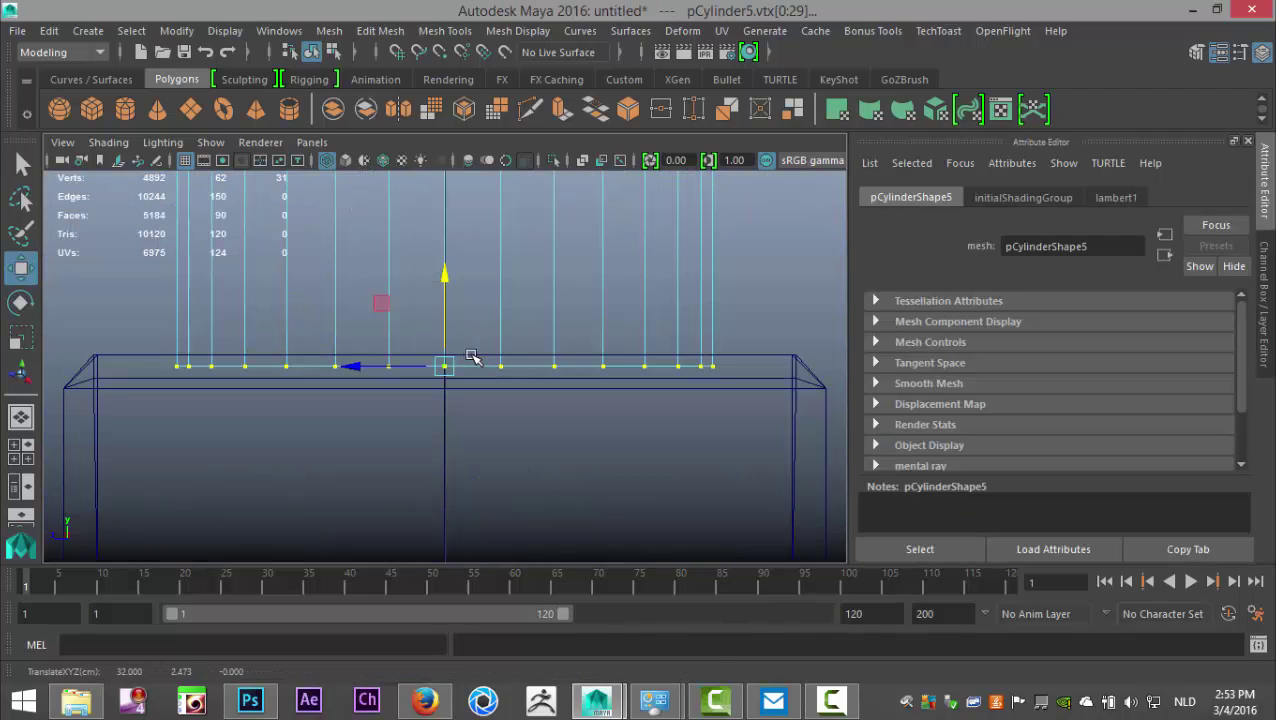
pyautogui.moveTo(445, 277); pyautogui.dragTo(447, 262)
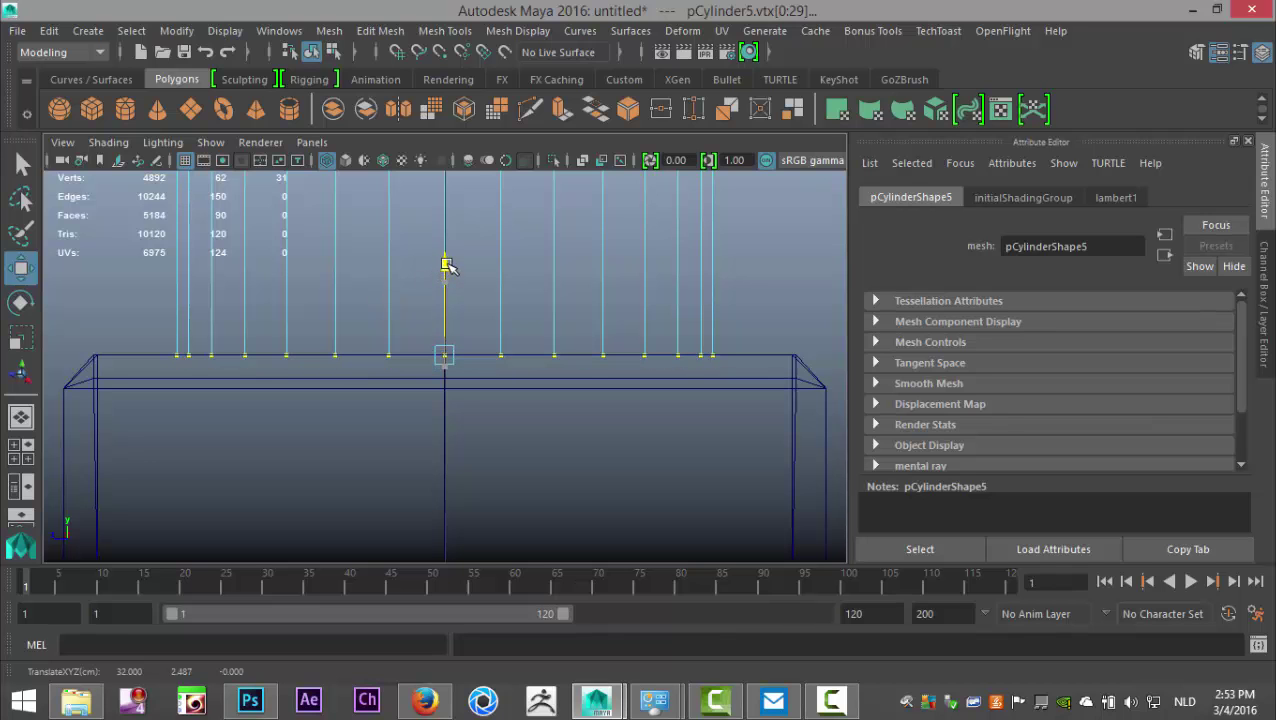
pyautogui.click(23, 462)
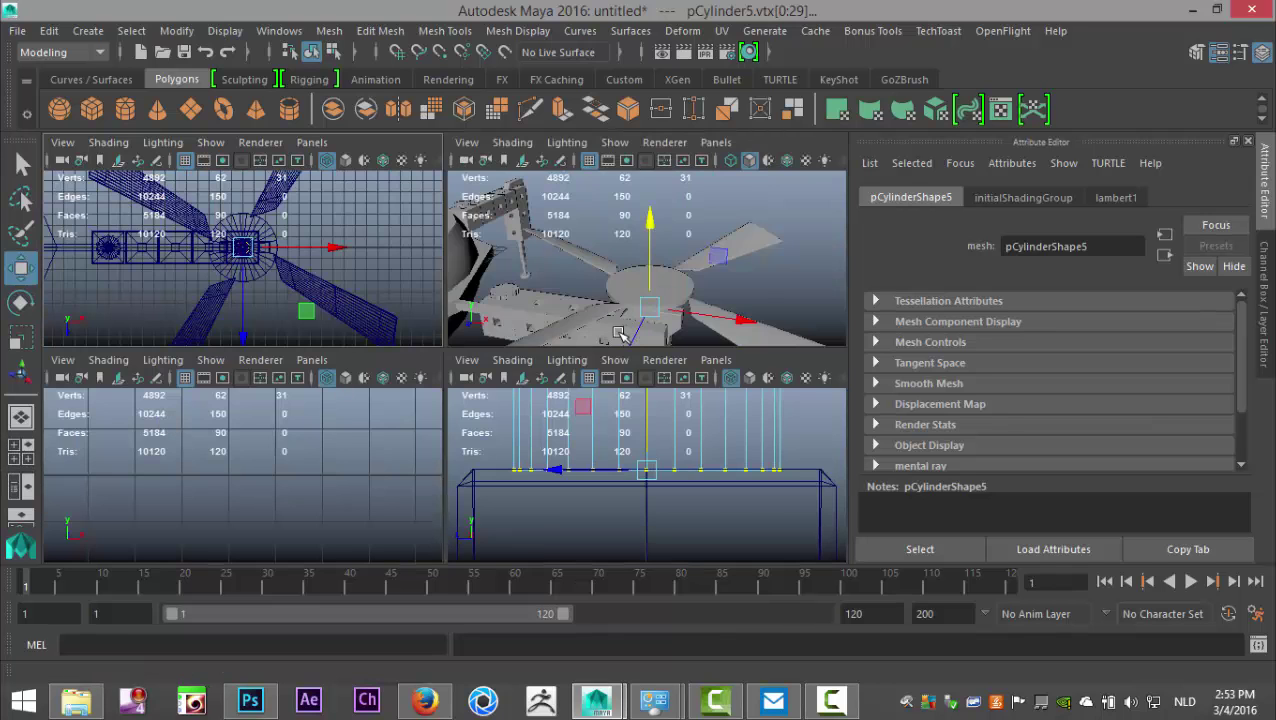
pyautogui.press('space')
pyautogui.scroll(5, 633, 422)
pyautogui.keyDown('alt'); pyautogui.moveTo(576, 450); pyautogui.dragTo(595, 470); pyautogui.keyUp('alt')
pyautogui.click(688, 404)
# Step: Create a small polygon sphere over the rotor's hub disc and raise it slightly
pyautogui.scroll(-3, 660, 440)
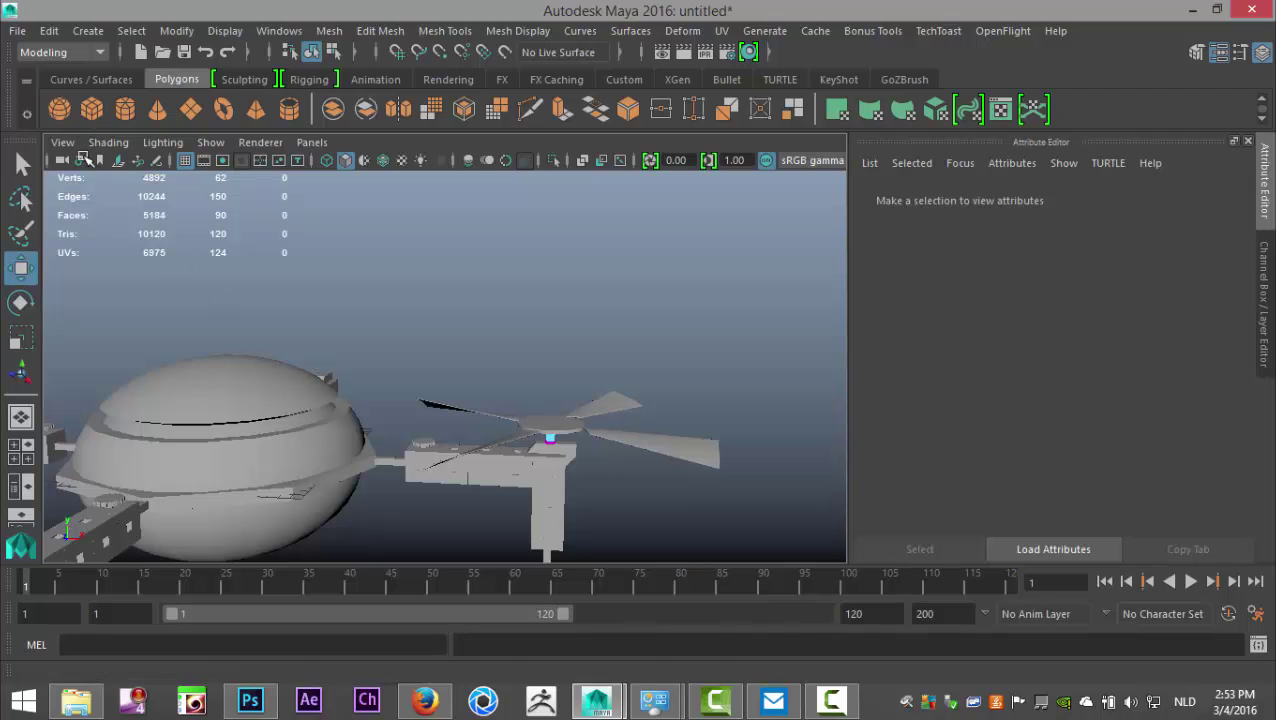
pyautogui.click(59, 108)
pyautogui.moveTo(320, 458); pyautogui.dragTo(650, 553)
pyautogui.moveTo(555, 380); pyautogui.dragTo(557, 332)
# Step: Snap the sphere to the grid at the hub disc's centre in the top view, at X 32 and Z 0
pyautogui.click(22, 452)
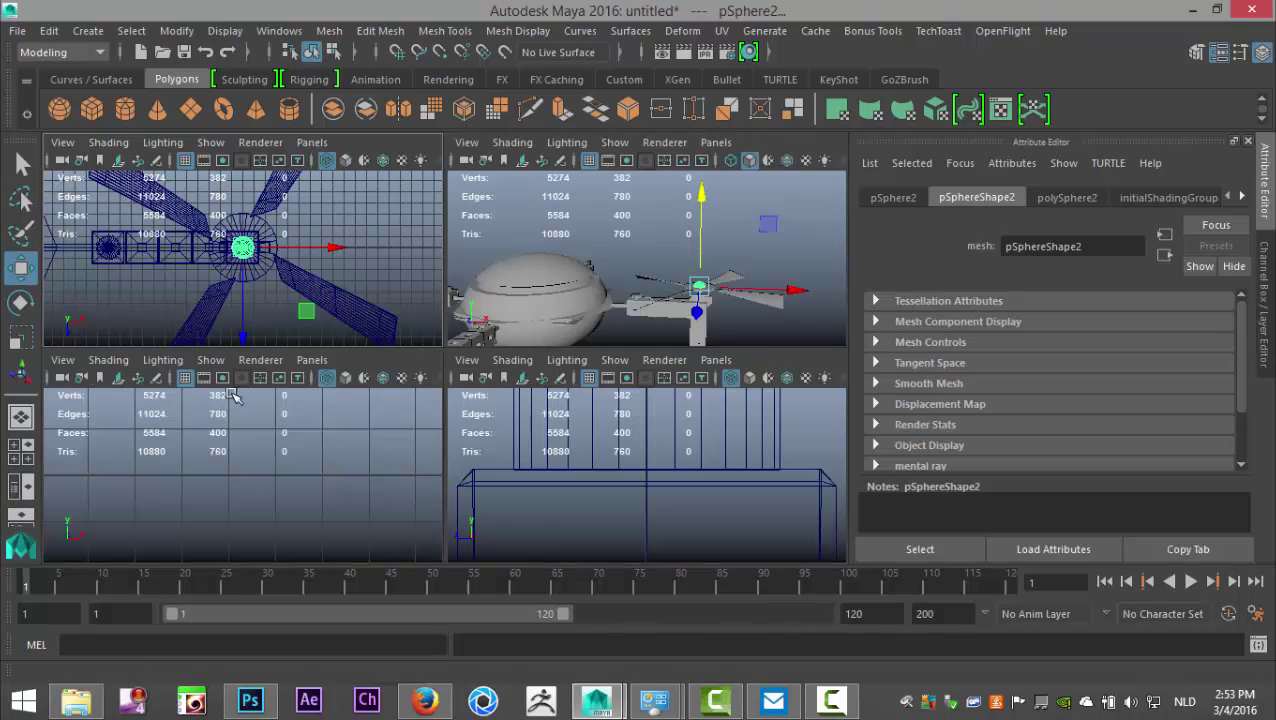
pyautogui.press('space')
pyautogui.scroll(2, 572, 421)
pyautogui.scroll(1, 572, 421)
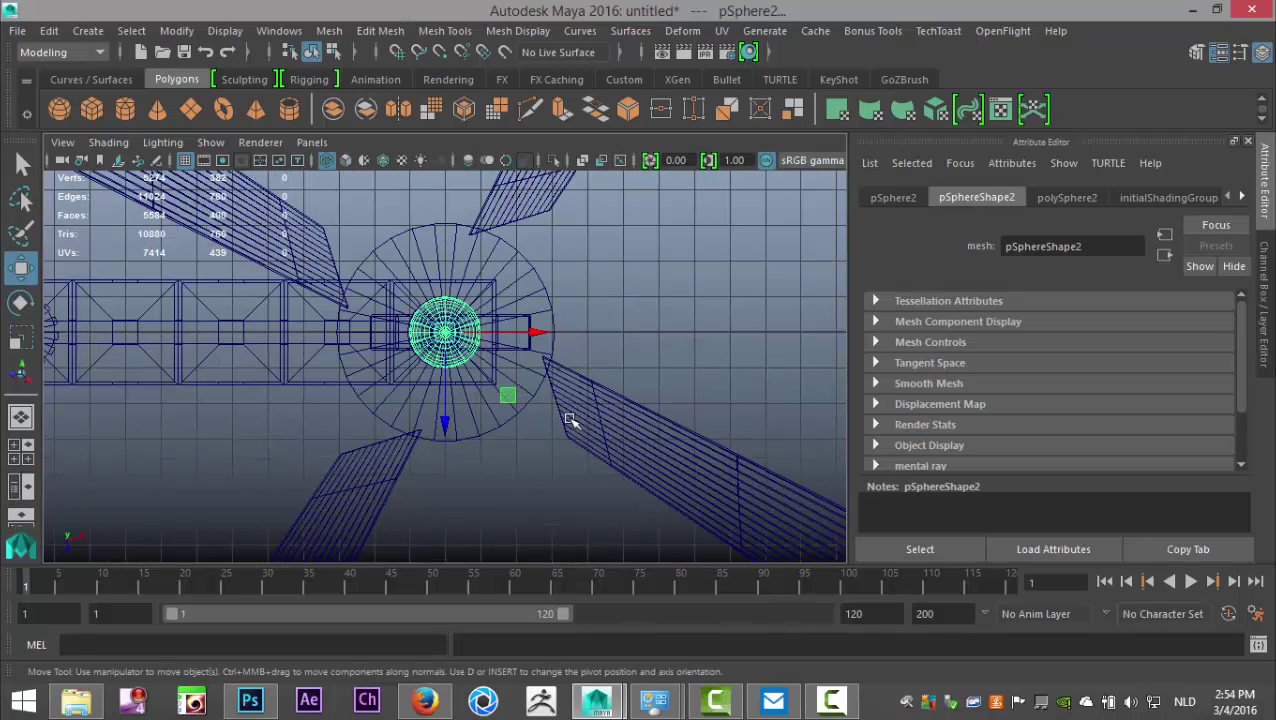
pyautogui.press('x')
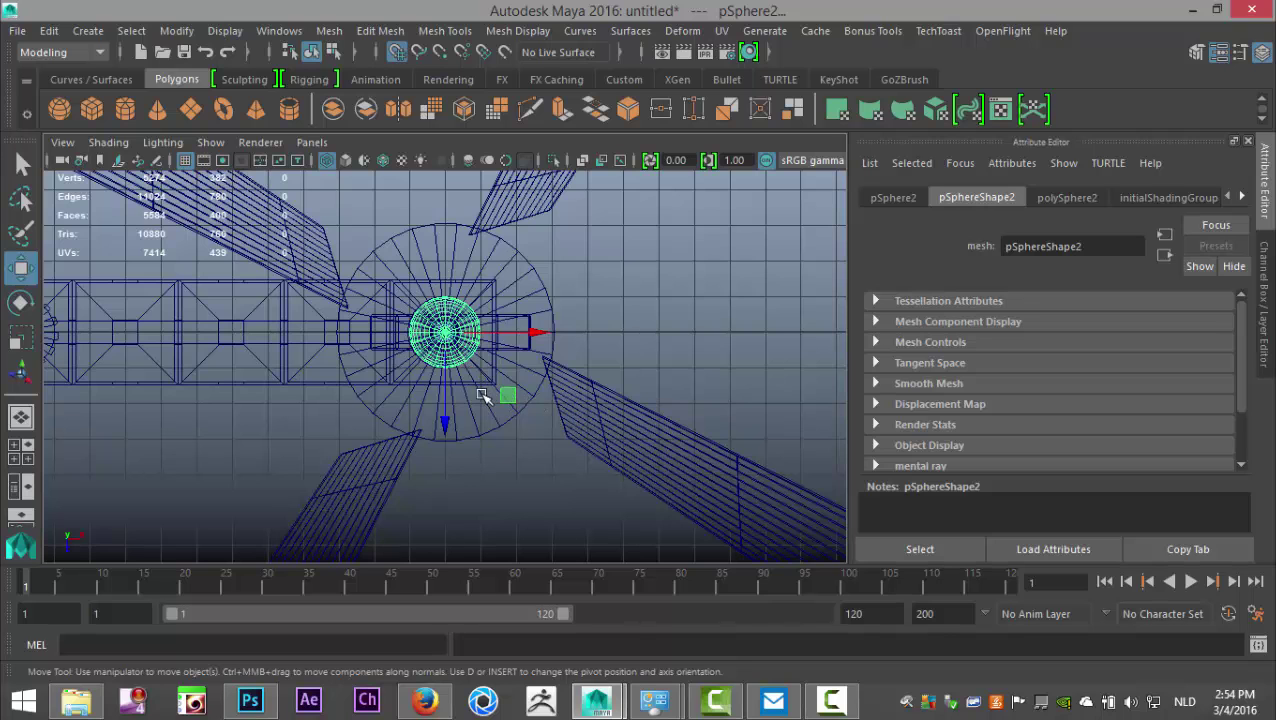
pyautogui.scroll(2, 483, 396)
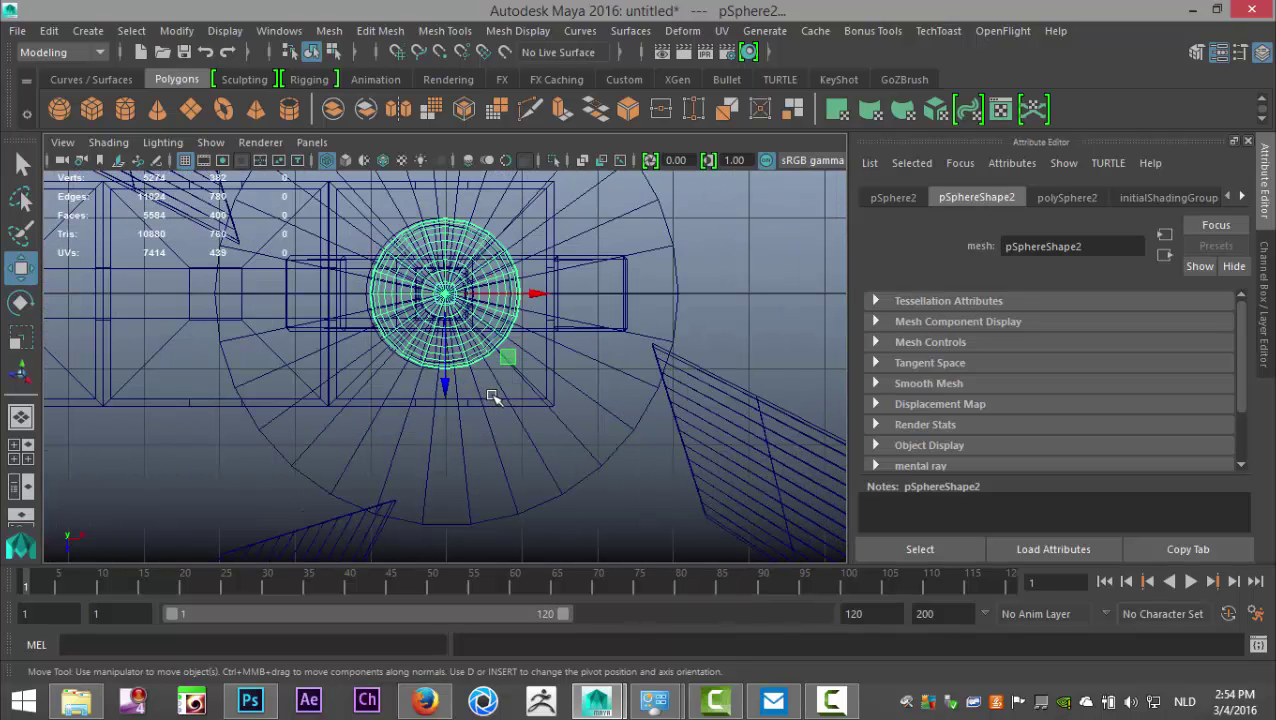
pyautogui.press('x')
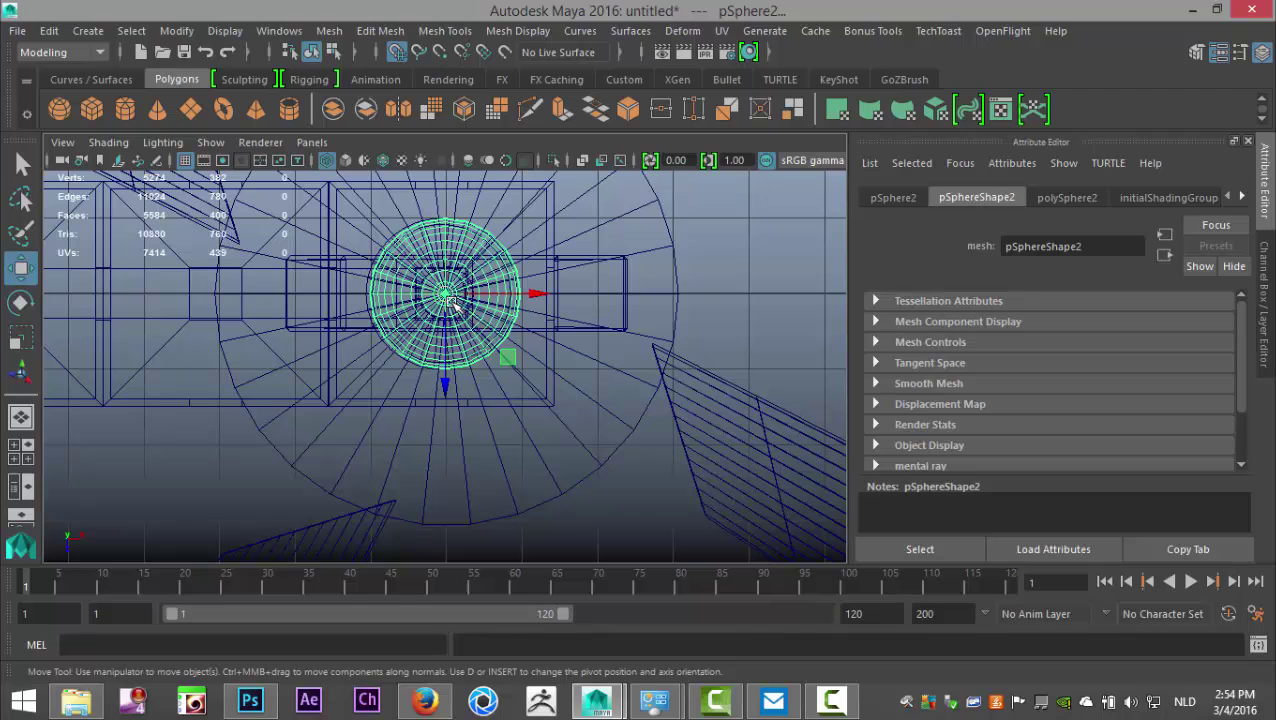
pyautogui.moveTo(447, 293); pyautogui.dragTo(450, 294)
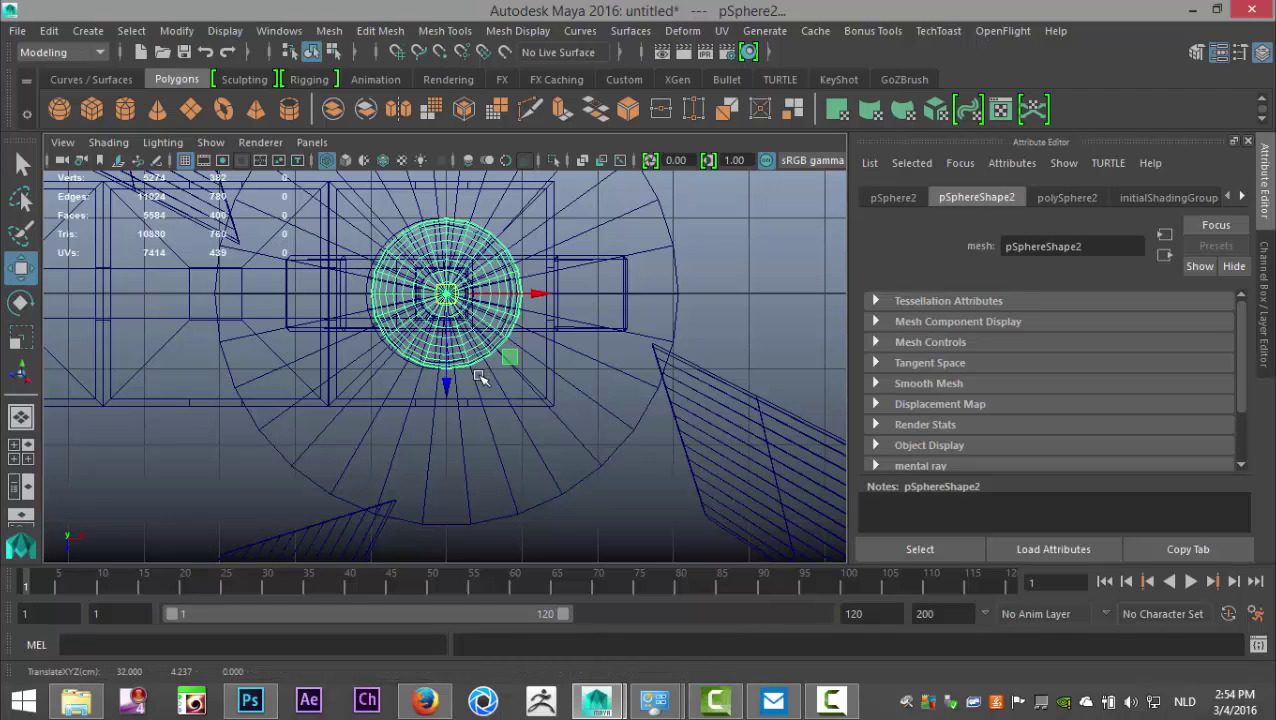
# Step: Snap the sphere's centre to the centre vertex of the hub disc, at a height of about 4.04 cm
pyautogui.press('v')
pyautogui.moveTo(451, 295)
pyautogui.mouseDown()
pyautogui.moveTo(437, 296)
pyautogui.moveTo(530, 294)
pyautogui.moveTo(454, 296)
pyautogui.mouseUp()
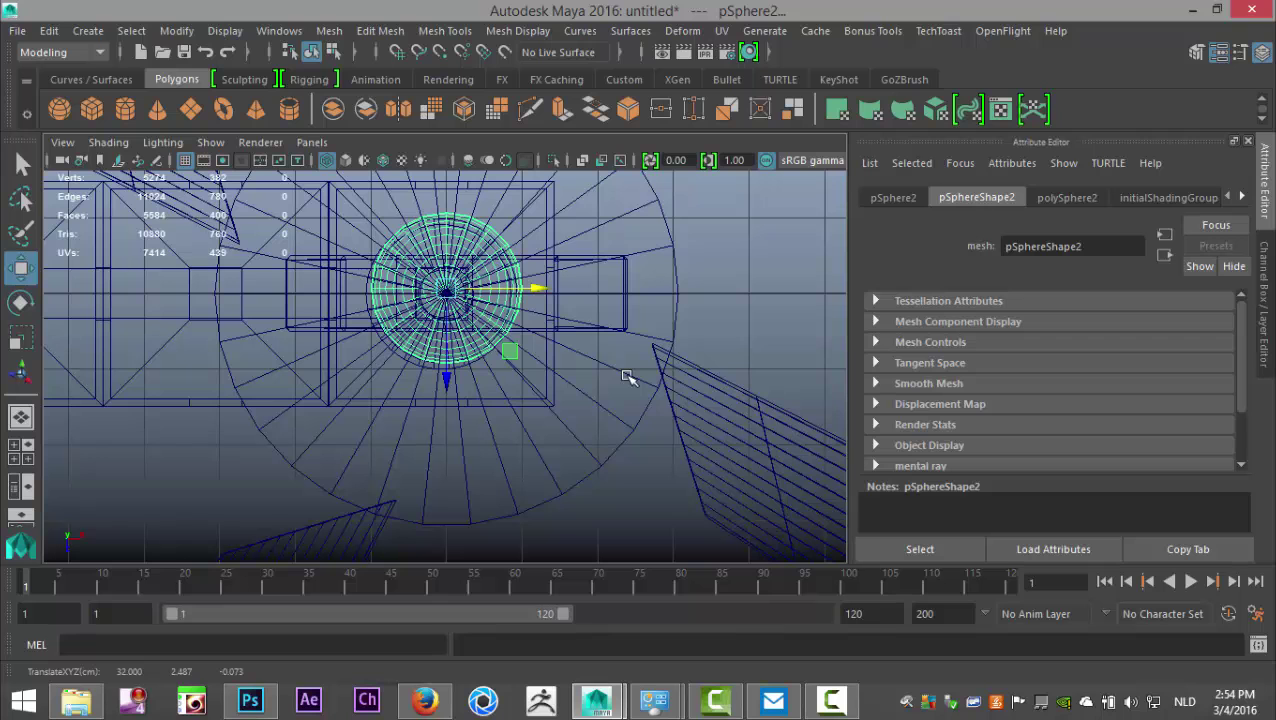
pyautogui.scroll(3, 522, 283)
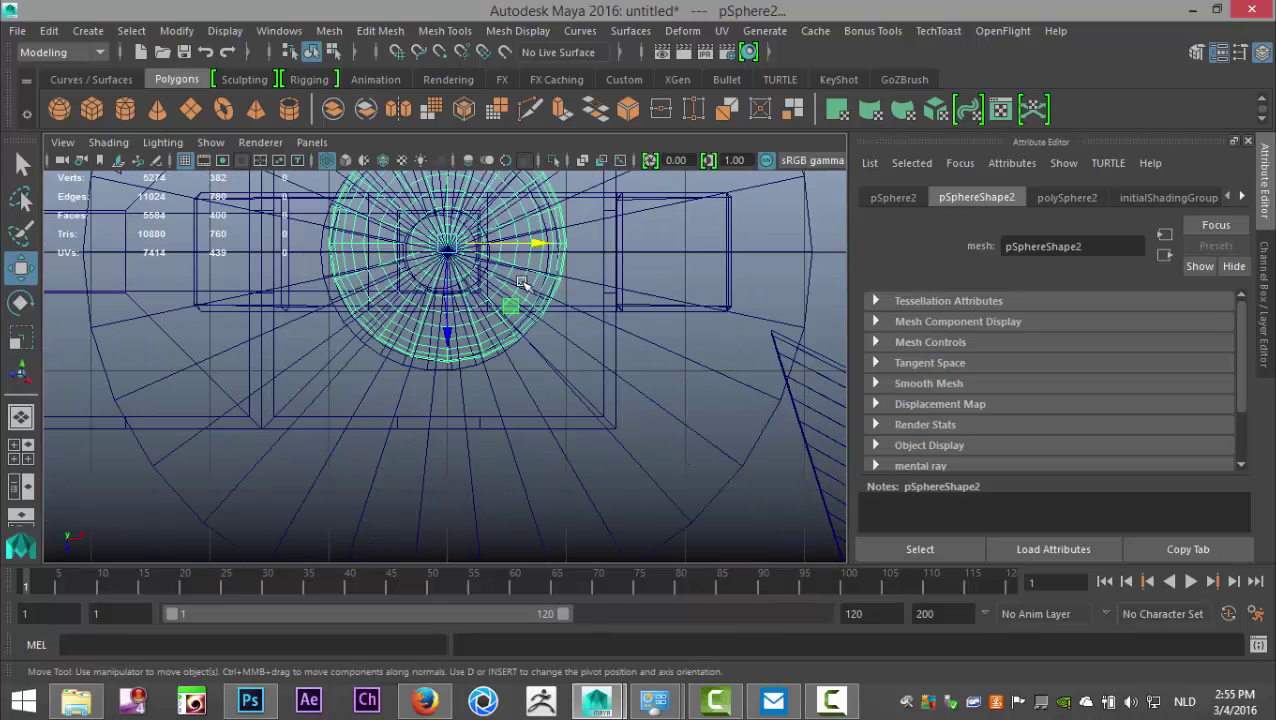
pyautogui.keyDown('alt'); pyautogui.moveTo(530, 320); pyautogui.dragTo(542, 408, button='middle'); pyautogui.keyUp('alt')
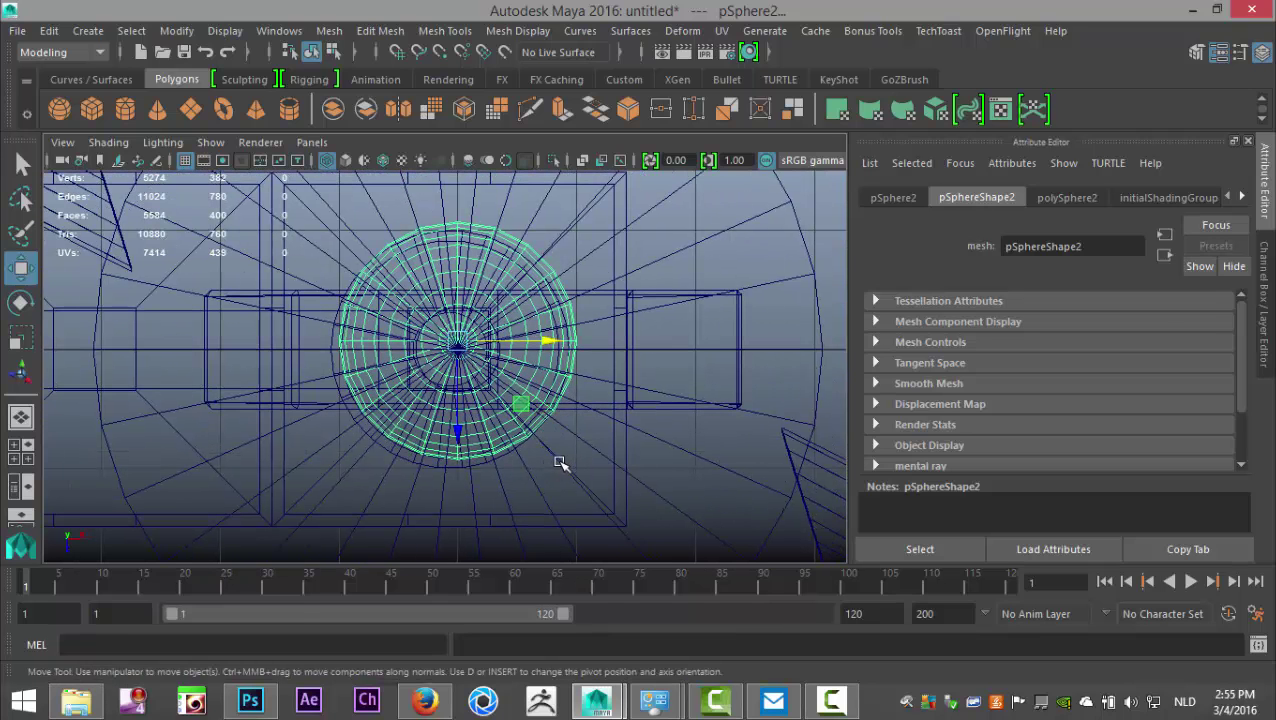
pyautogui.press('v')
pyautogui.moveTo(458, 340); pyautogui.dragTo(462, 347)
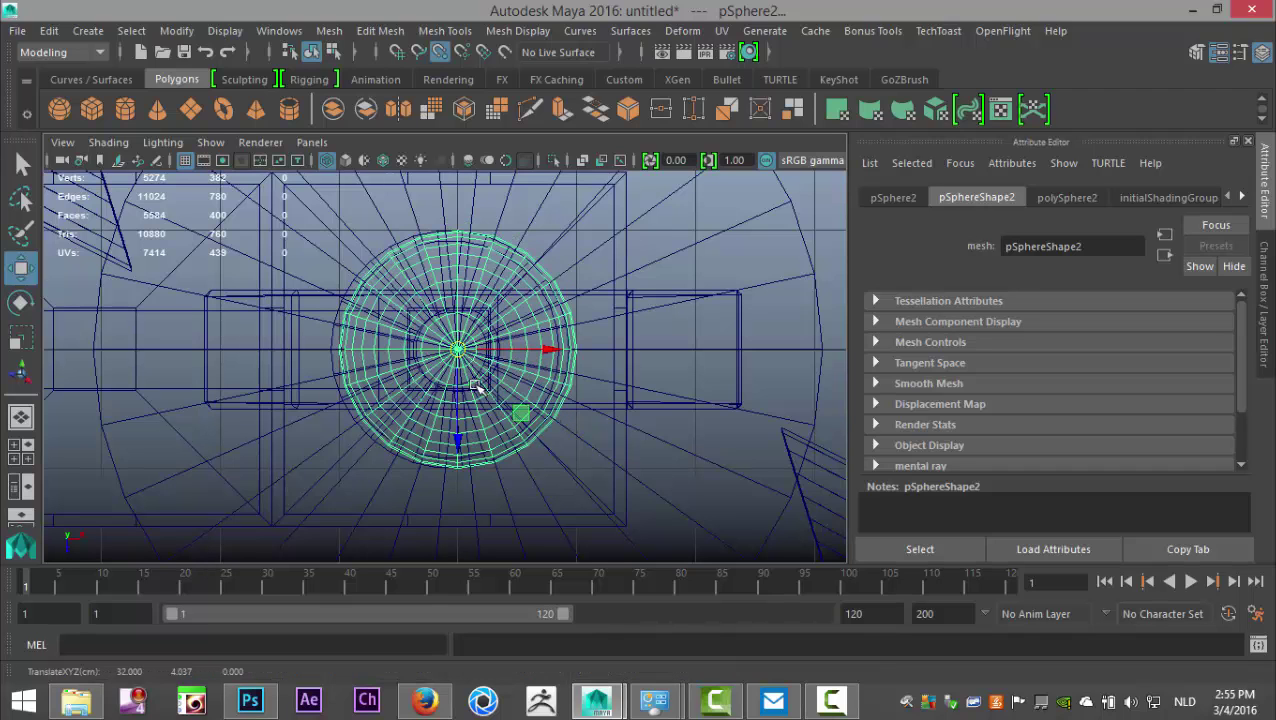
pyautogui.scroll(-2, 456, 443)
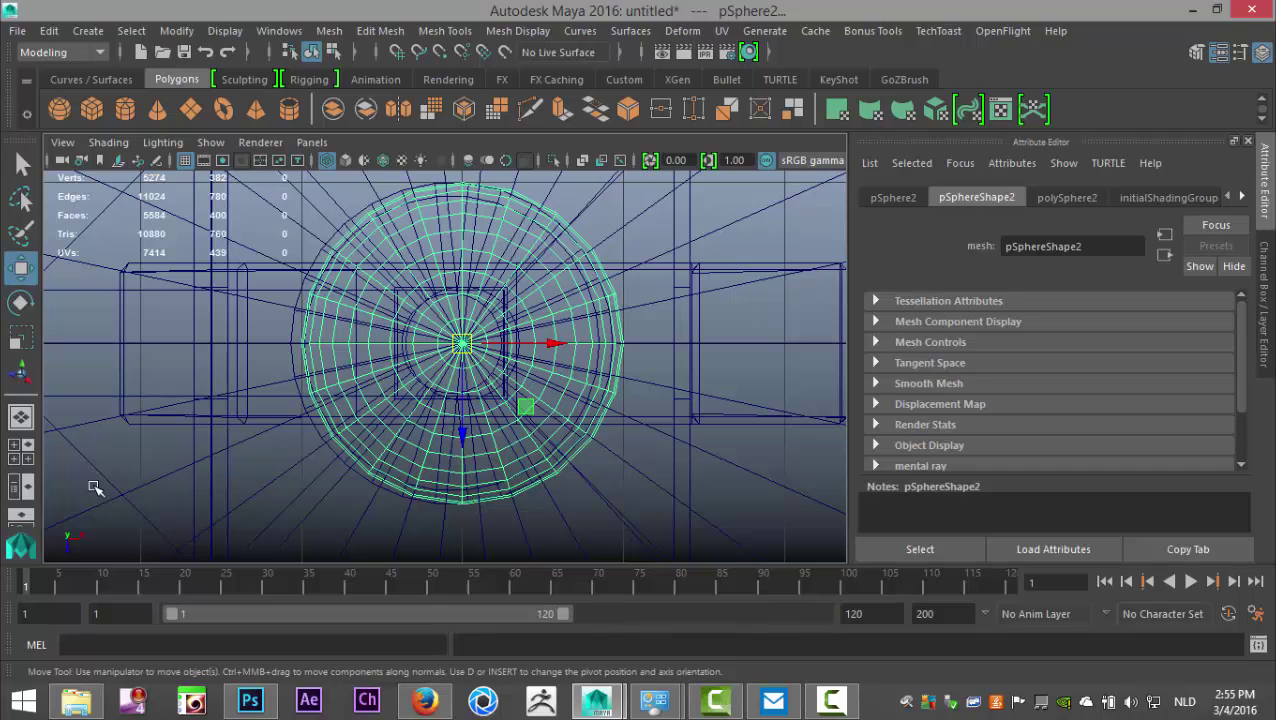
# Step: Flatten the sphere into a wide ellipsoid and raise it clear above the hub disc
pyautogui.click(20, 451)
pyautogui.press('space')
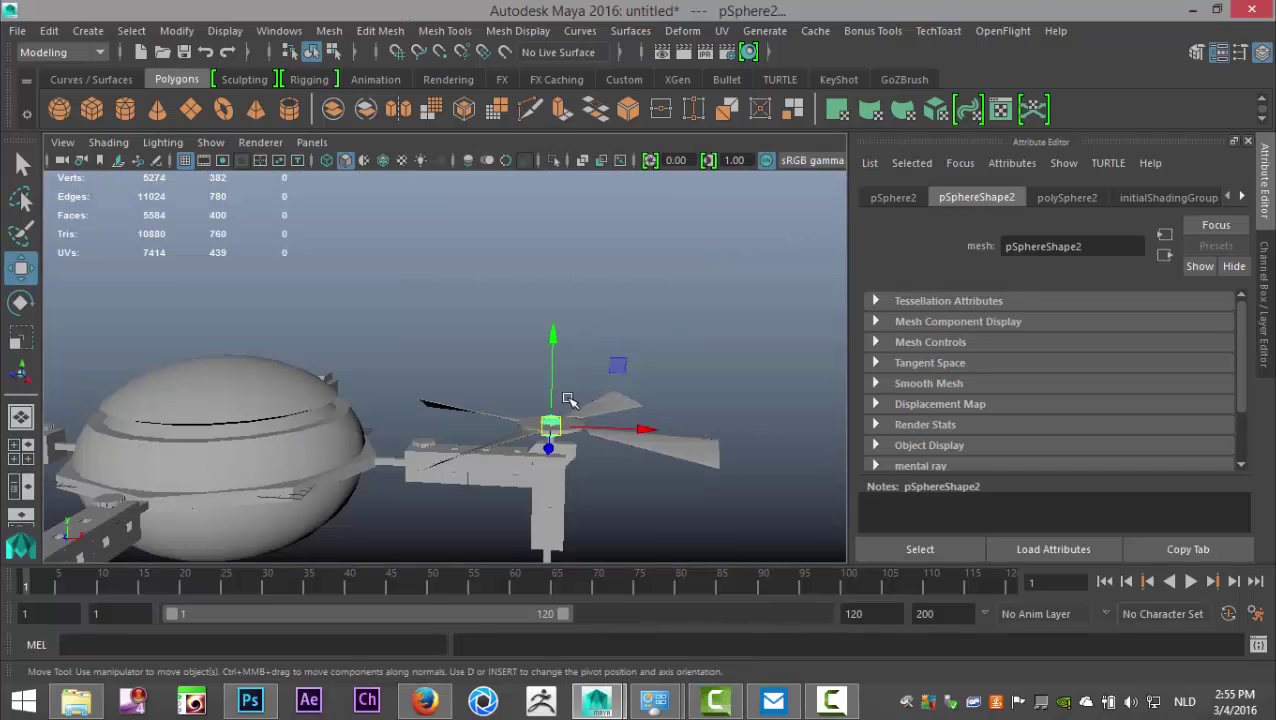
pyautogui.press('f')
pyautogui.scroll(-4, 592, 376)
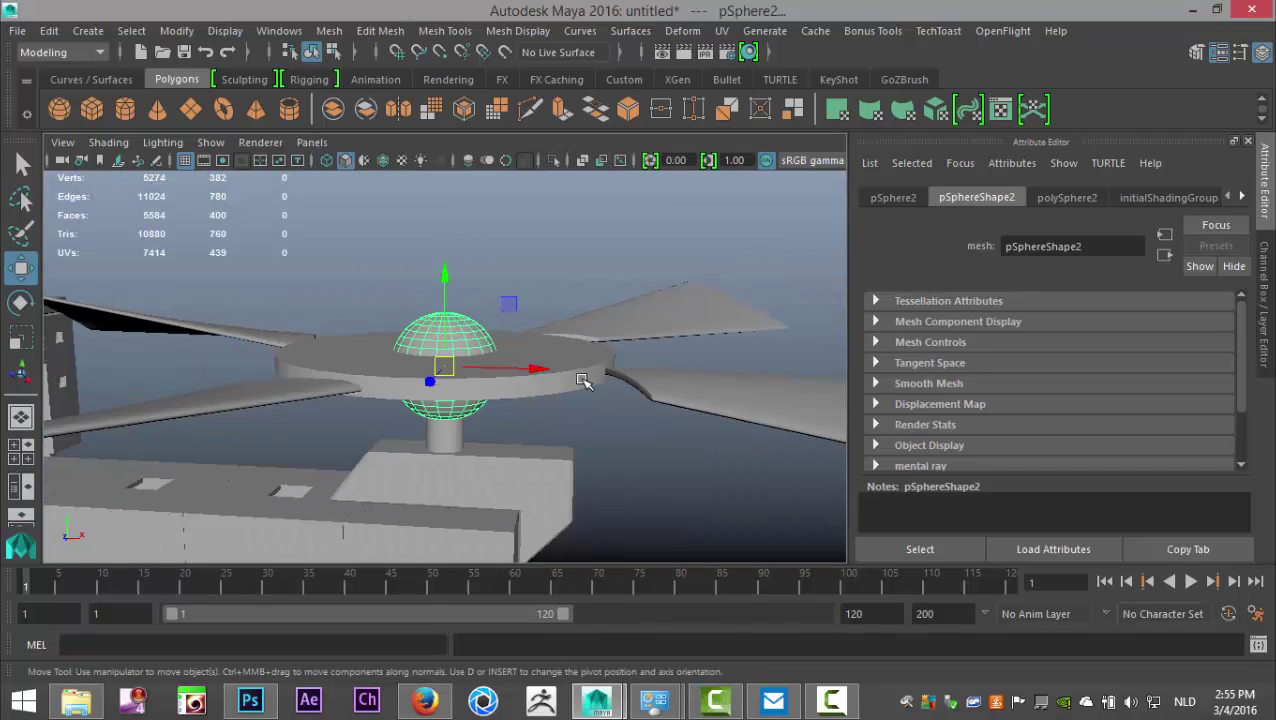
pyautogui.press('r')
pyautogui.moveTo(446, 281); pyautogui.dragTo(472, 241)
pyautogui.press('w')
pyautogui.keyDown('alt'); pyautogui.moveTo(516, 362); pyautogui.dragTo(513, 400); pyautogui.keyUp('alt')
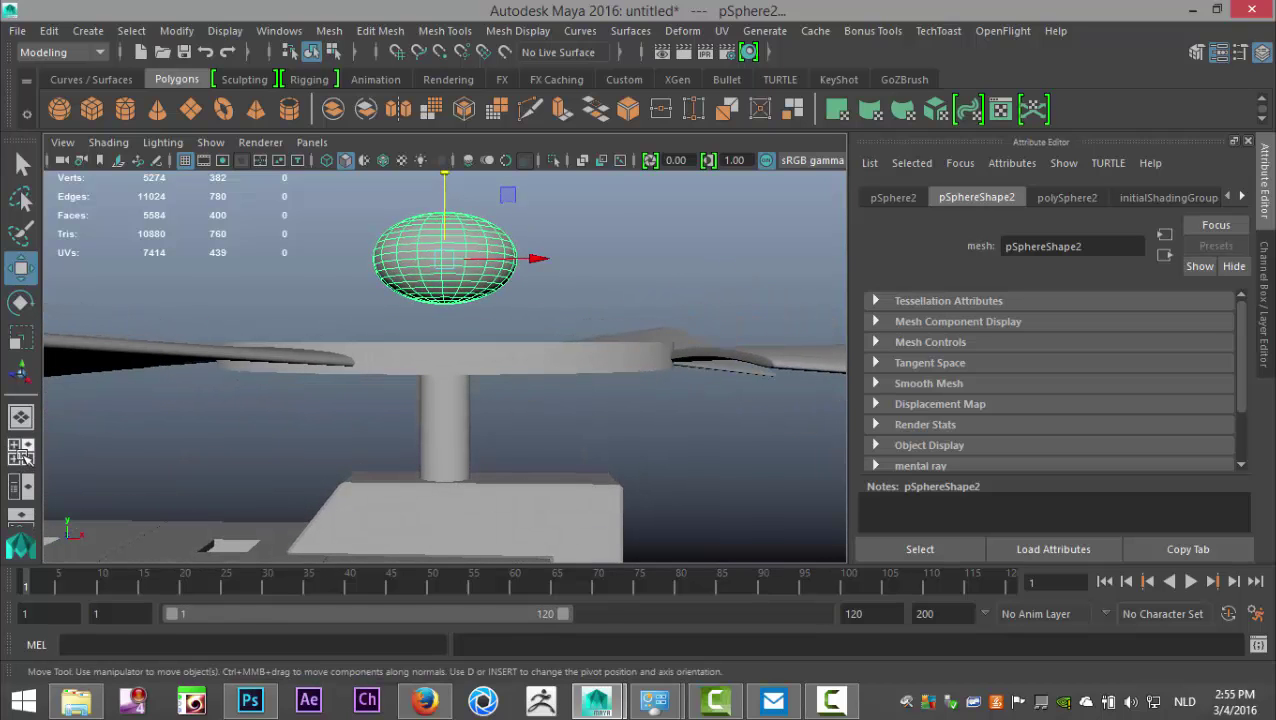
# Step: Lower the flattened sphere in the side view until it rests on the hub disc, at a height of about 5.06 cm
pyautogui.click(22, 453)
pyautogui.press('space')
pyautogui.press('f')
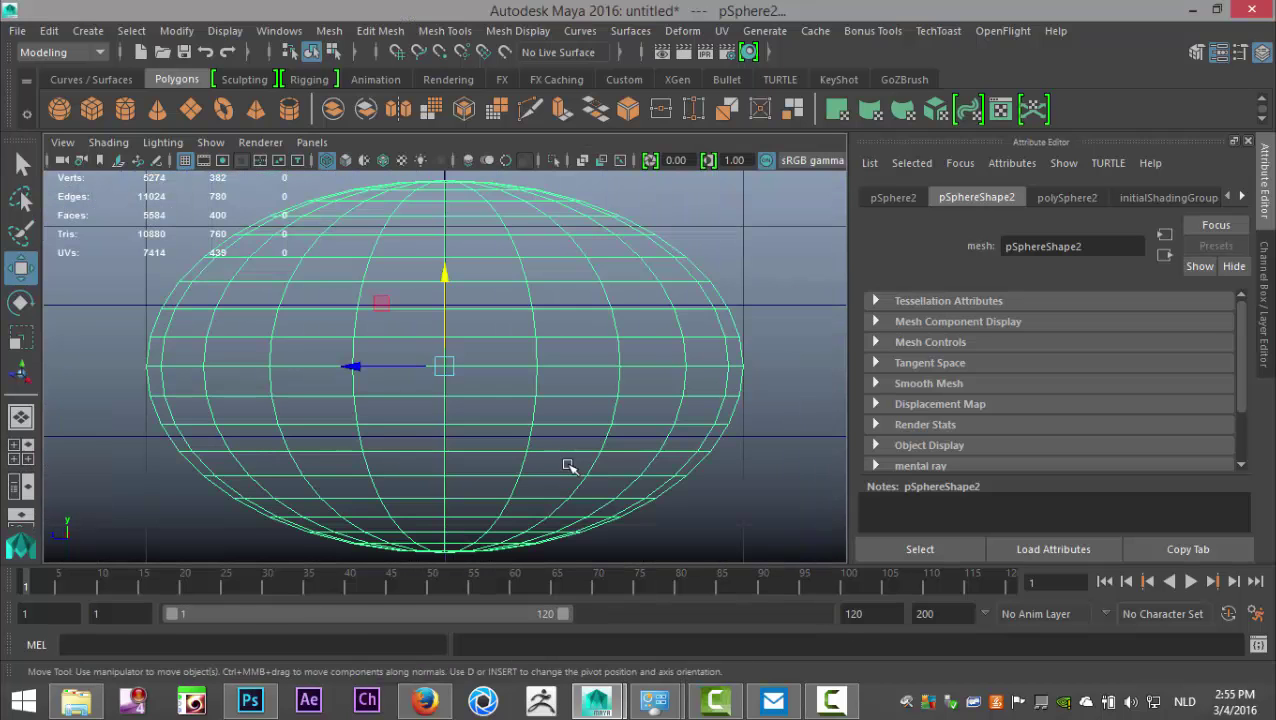
pyautogui.scroll(-5, 565, 462)
pyautogui.scroll(5, 584, 427)
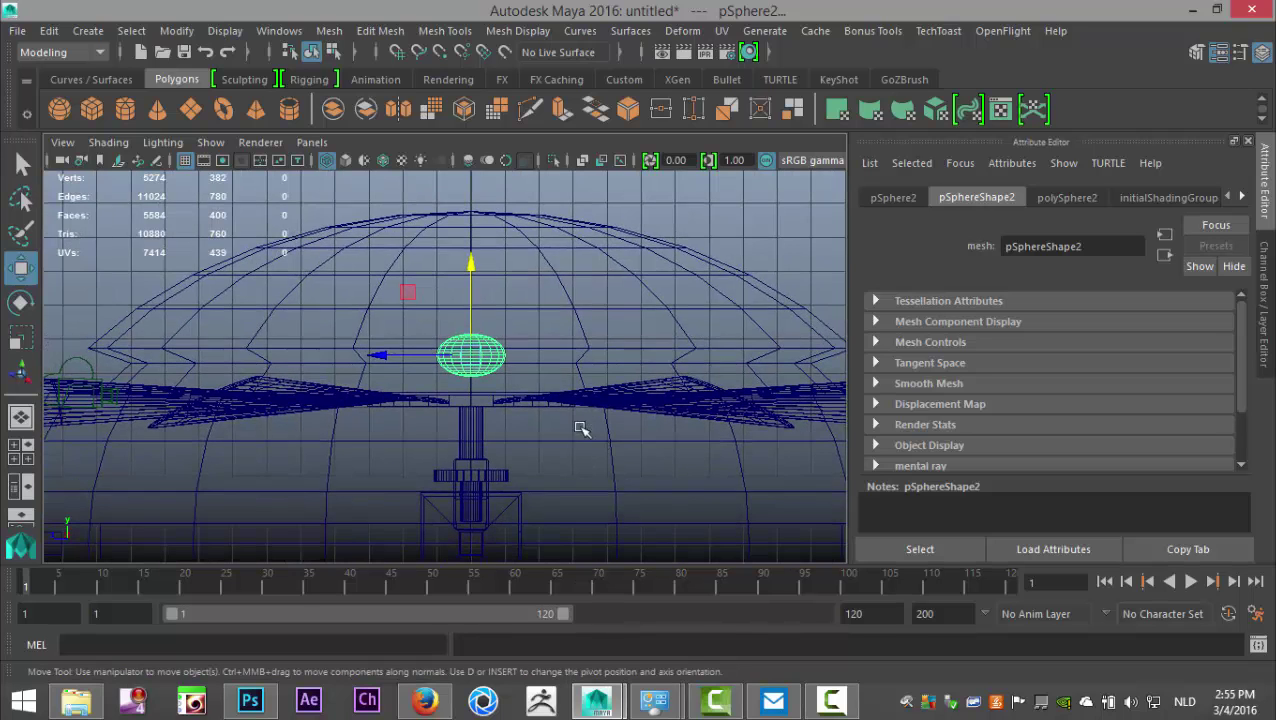
pyautogui.moveTo(517, 238); pyautogui.dragTo(537, 289)
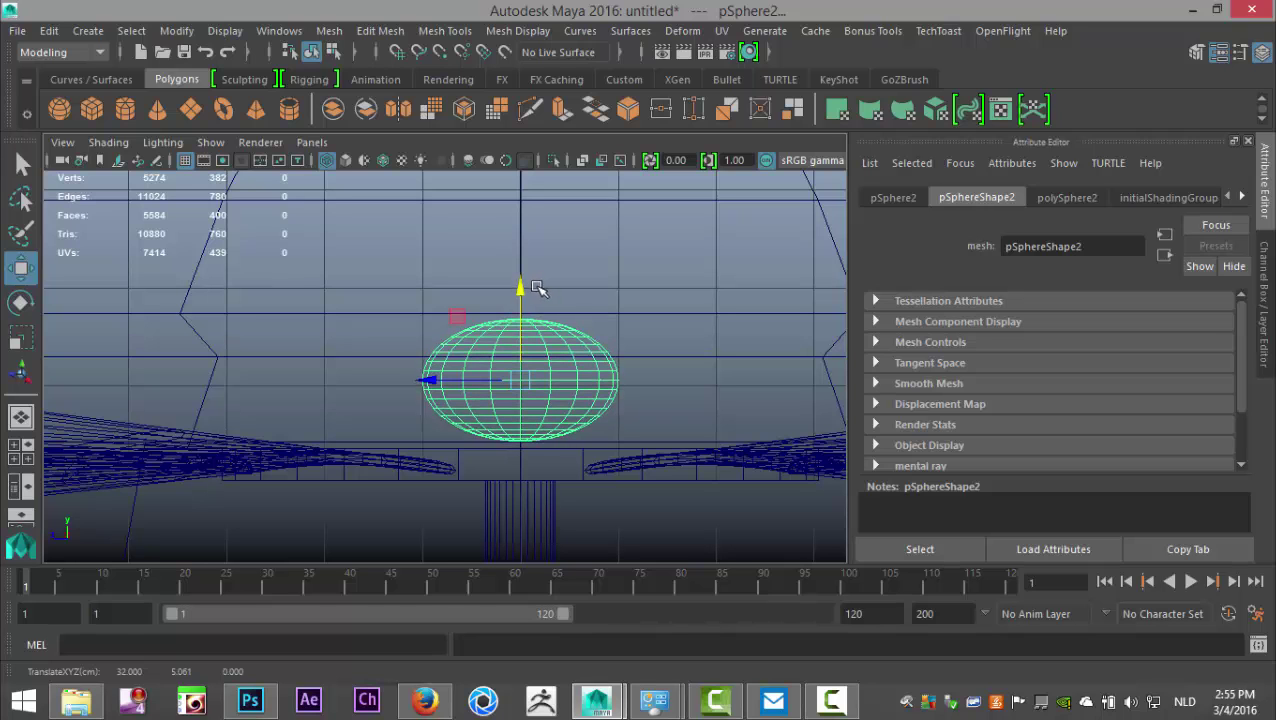
pyautogui.click(20, 451)
pyautogui.press('space')
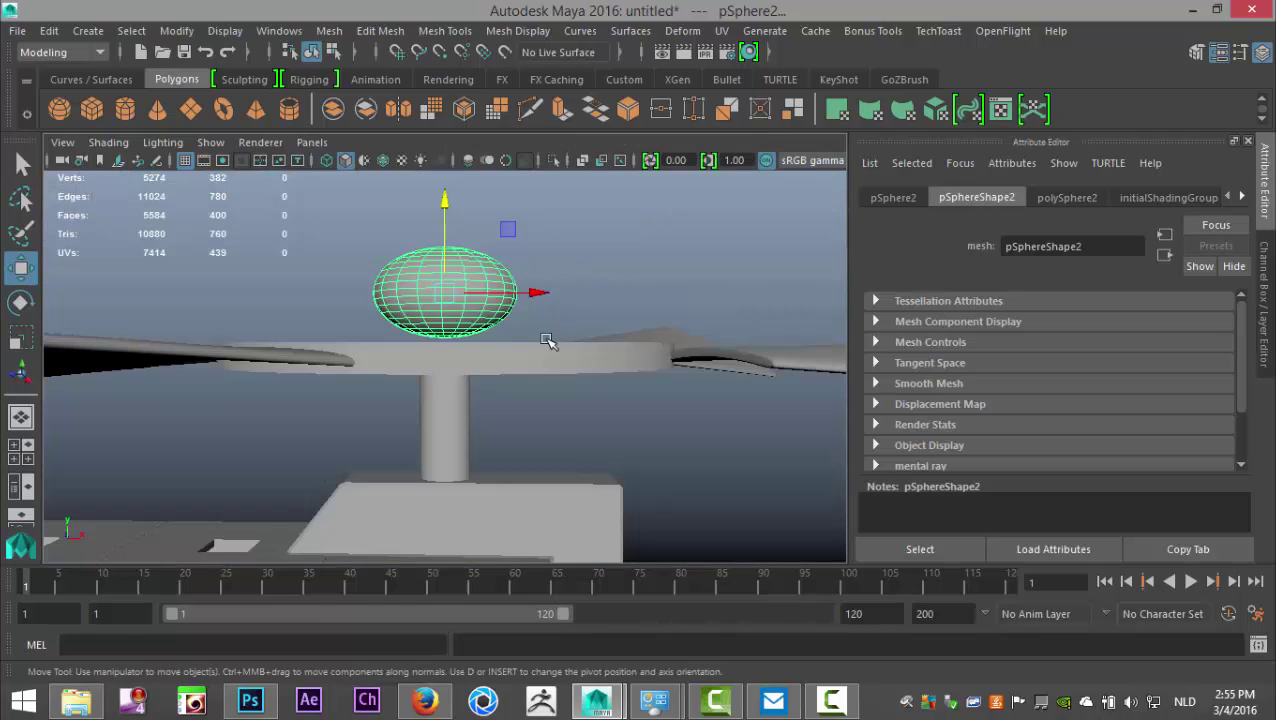
# Step: Combine the four blades, hub disc, flattened sphere and shaft into a single rotor mesh
pyautogui.keyDown('alt'); pyautogui.moveTo(522, 371); pyautogui.dragTo(455, 418); pyautogui.keyUp('alt')
pyautogui.click(365, 345)
pyautogui.scroll(5, 587, 467)
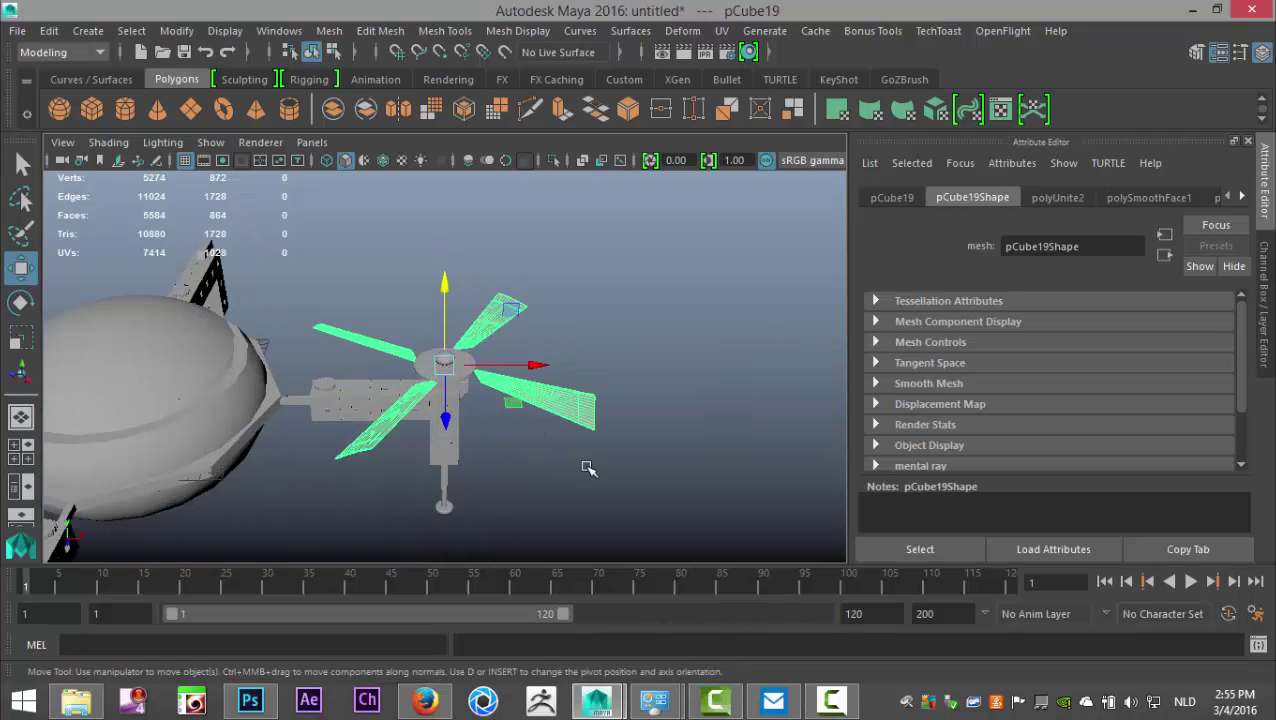
pyautogui.keyDown('shift'); pyautogui.click(523, 342); pyautogui.keyUp('shift')
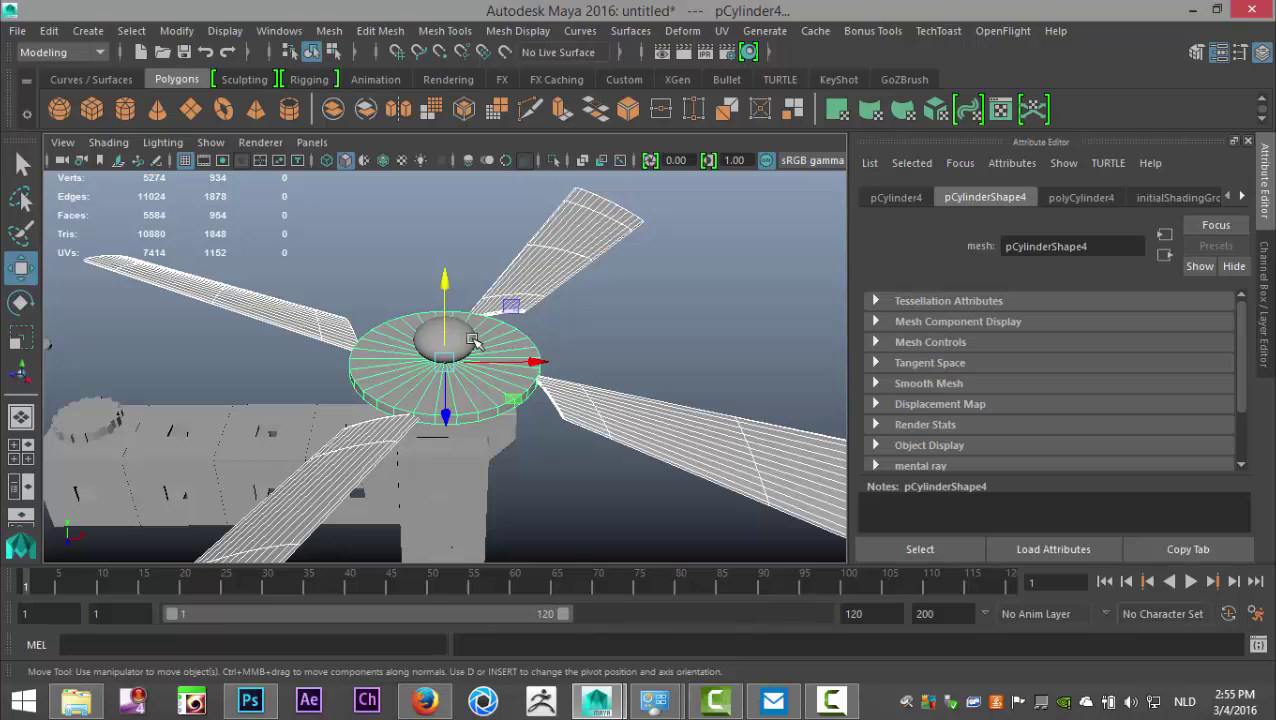
pyautogui.keyDown('shift'); pyautogui.click(465, 338); pyautogui.keyUp('shift')
pyautogui.keyDown('alt'); pyautogui.moveTo(560, 457); pyautogui.dragTo(690, 470); pyautogui.keyUp('alt')
pyautogui.keyDown('shift'); pyautogui.click(438, 383); pyautogui.keyUp('shift')
pyautogui.click(329, 31)
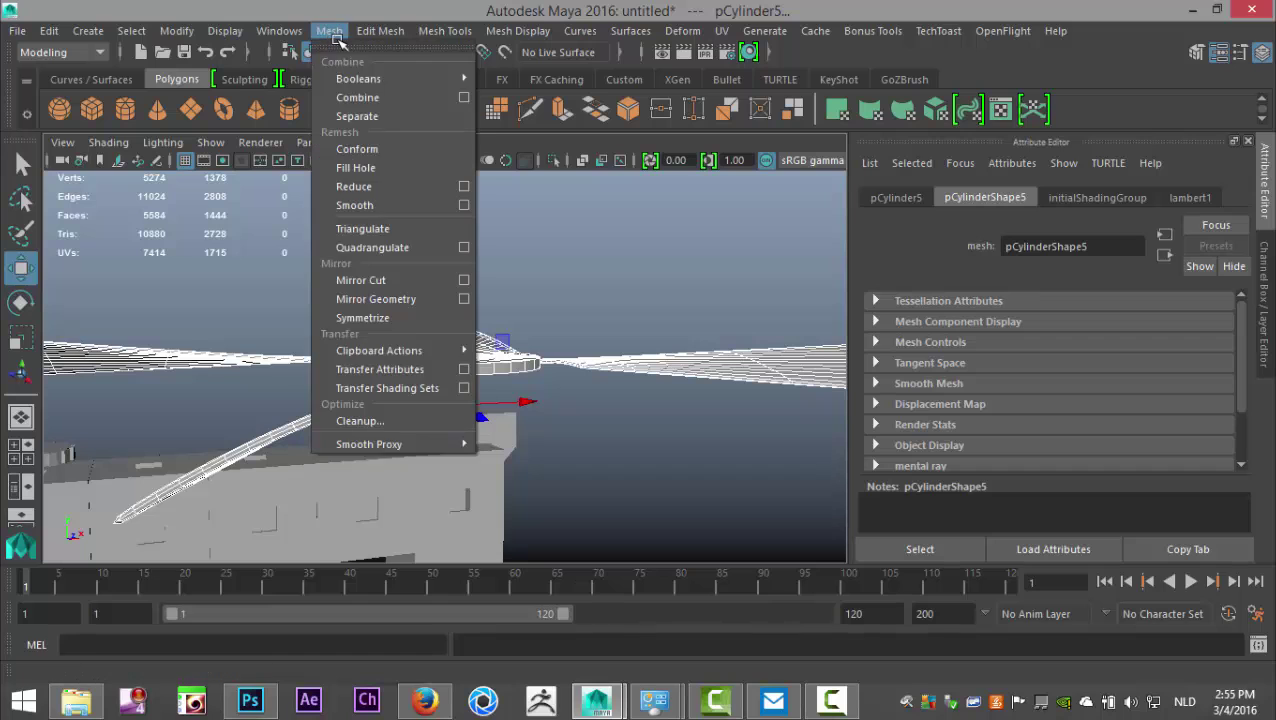
pyautogui.click(379, 97)
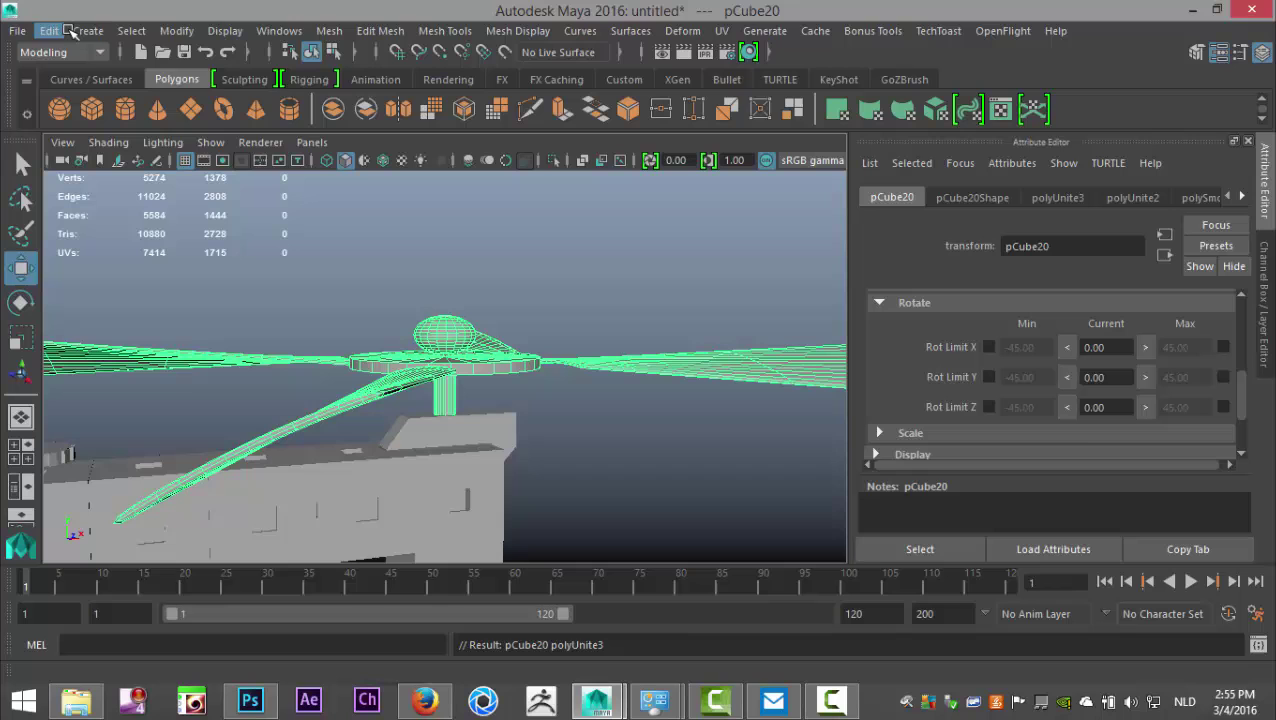
# Step: Center the combined rotor's pivot and delete its construction history
pyautogui.click(176, 31)
pyautogui.click(197, 226)
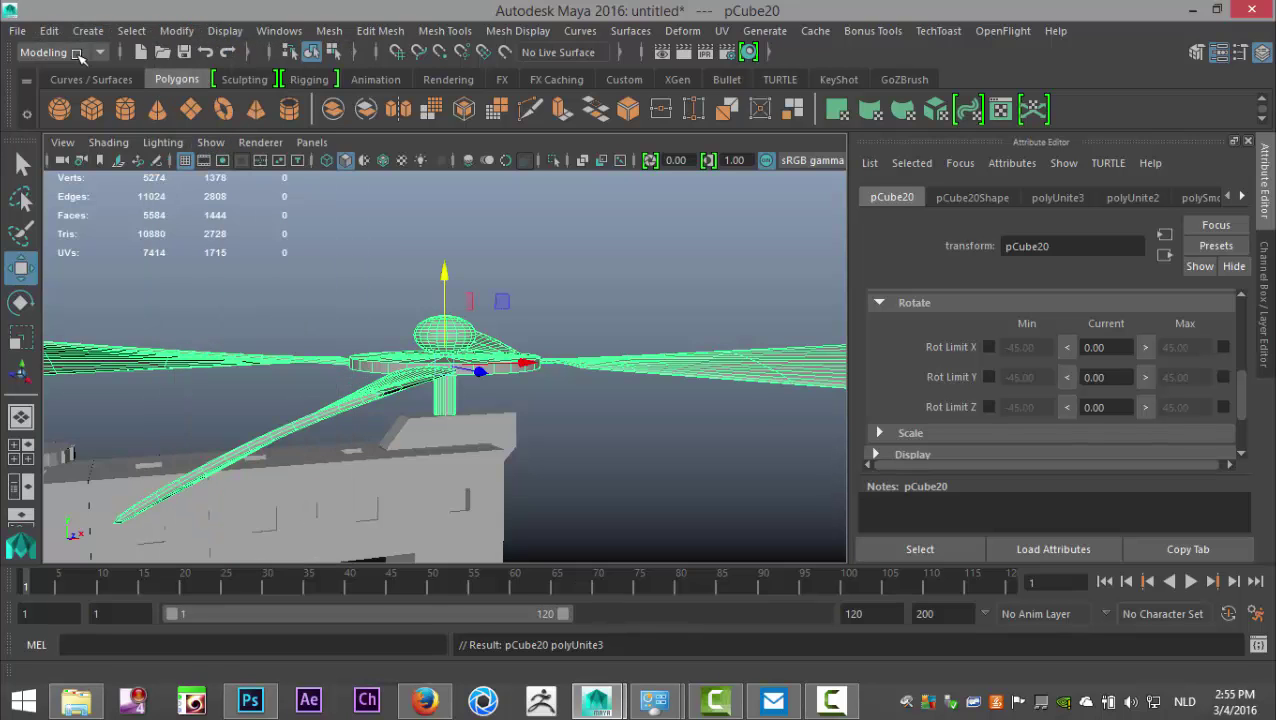
pyautogui.click(49, 31)
pyautogui.moveTo(168, 258)
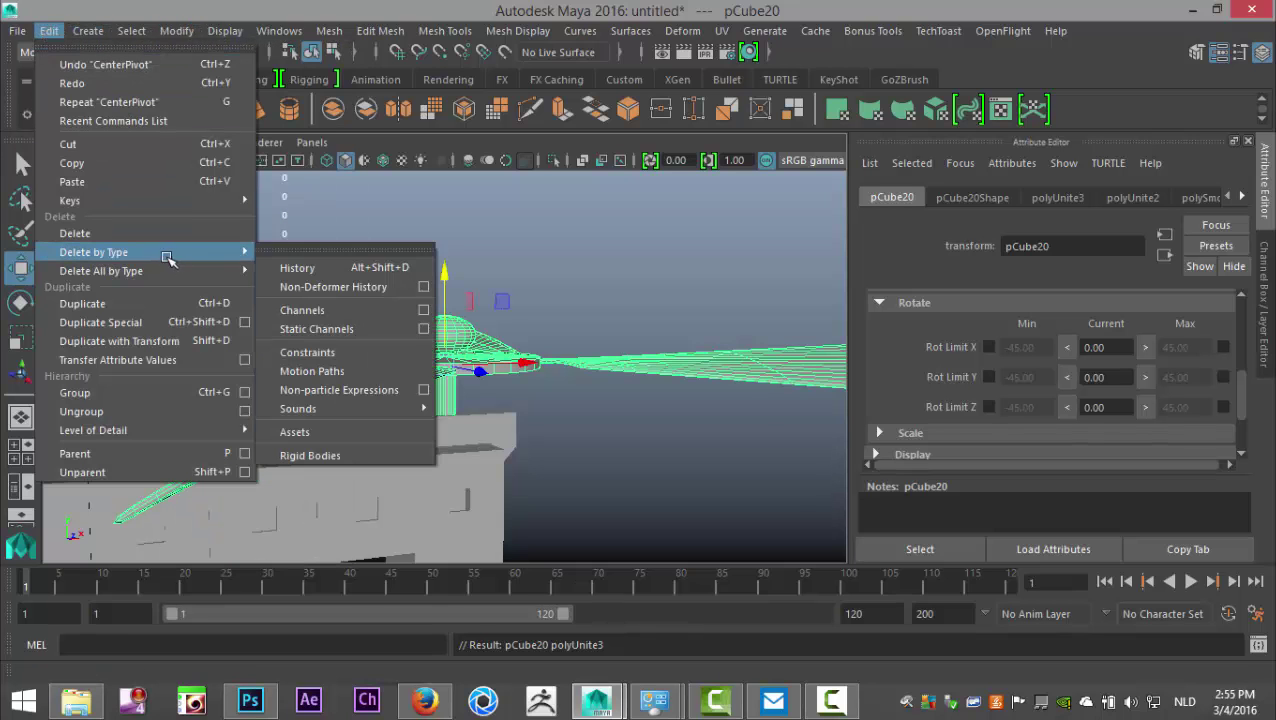
pyautogui.click(318, 269)
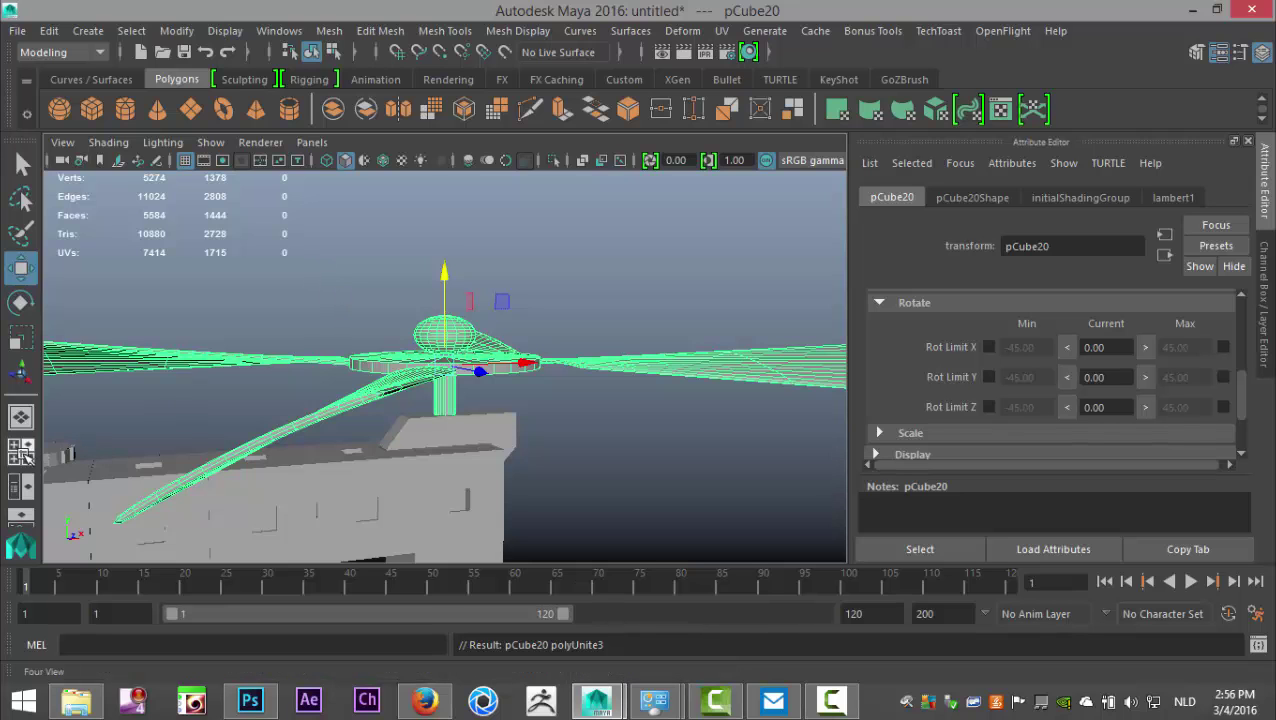
# Step: Move the rotor's pivot in the top view and snap it to the centre of the drone's body
pyautogui.click(20, 453)
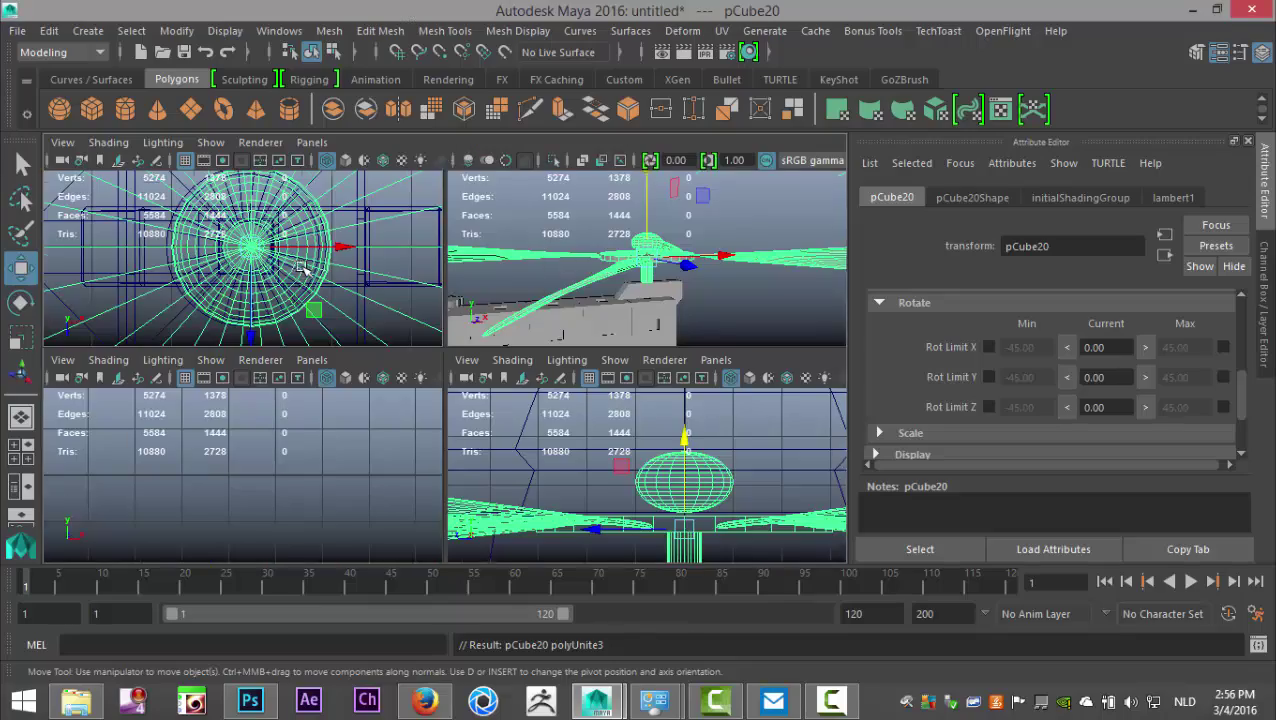
pyautogui.press('space')
pyautogui.press('f')
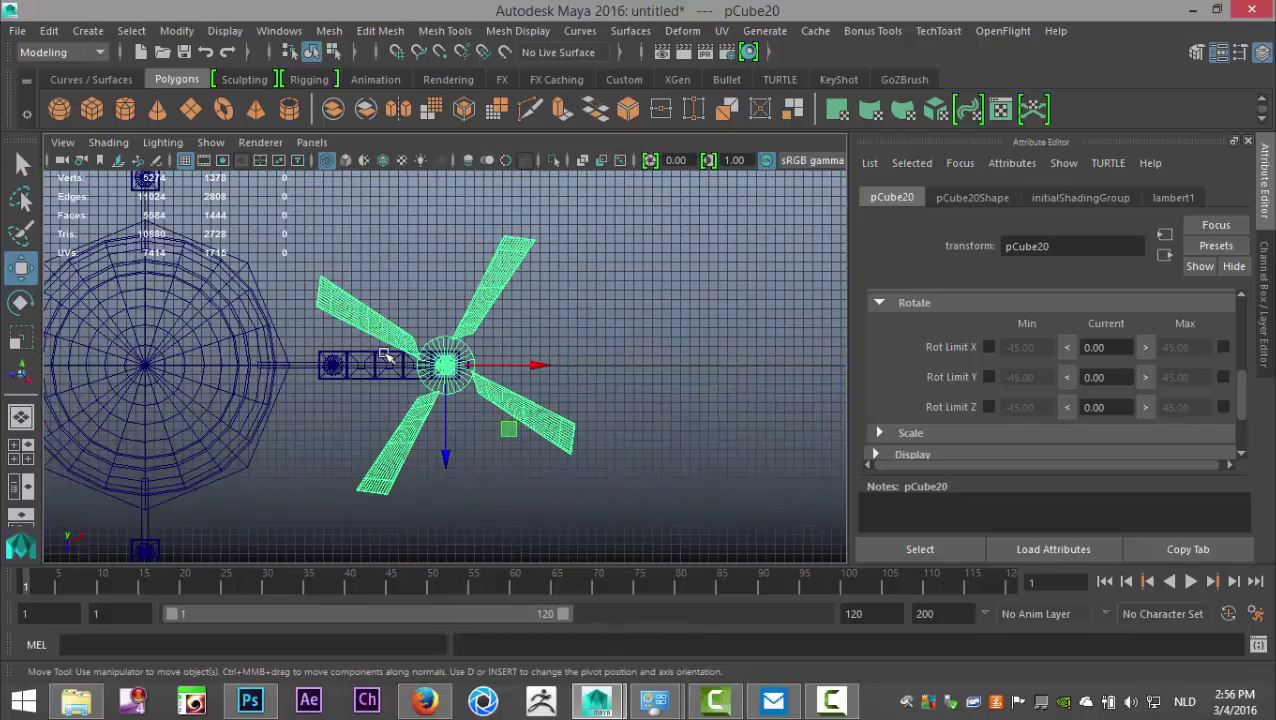
pyautogui.keyDown('alt'); pyautogui.moveTo(340, 365); pyautogui.dragTo(557, 350, button='middle'); pyautogui.keyUp('alt')
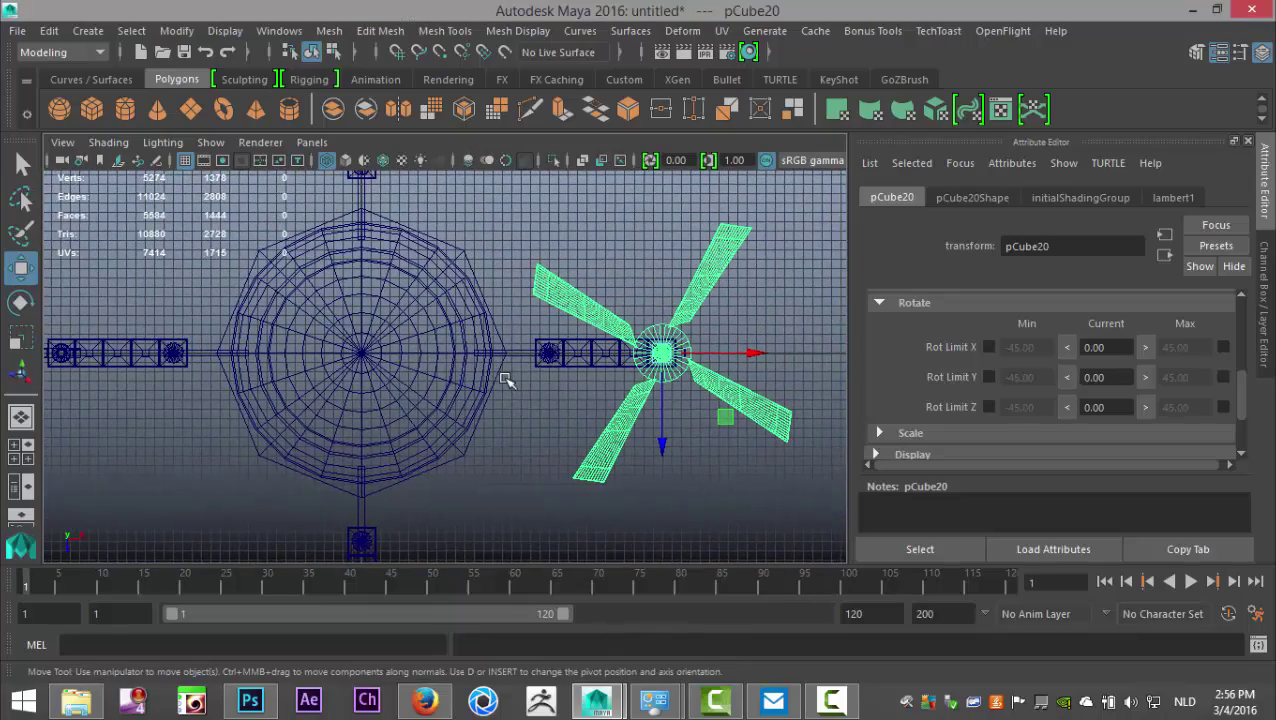
pyautogui.press('d')
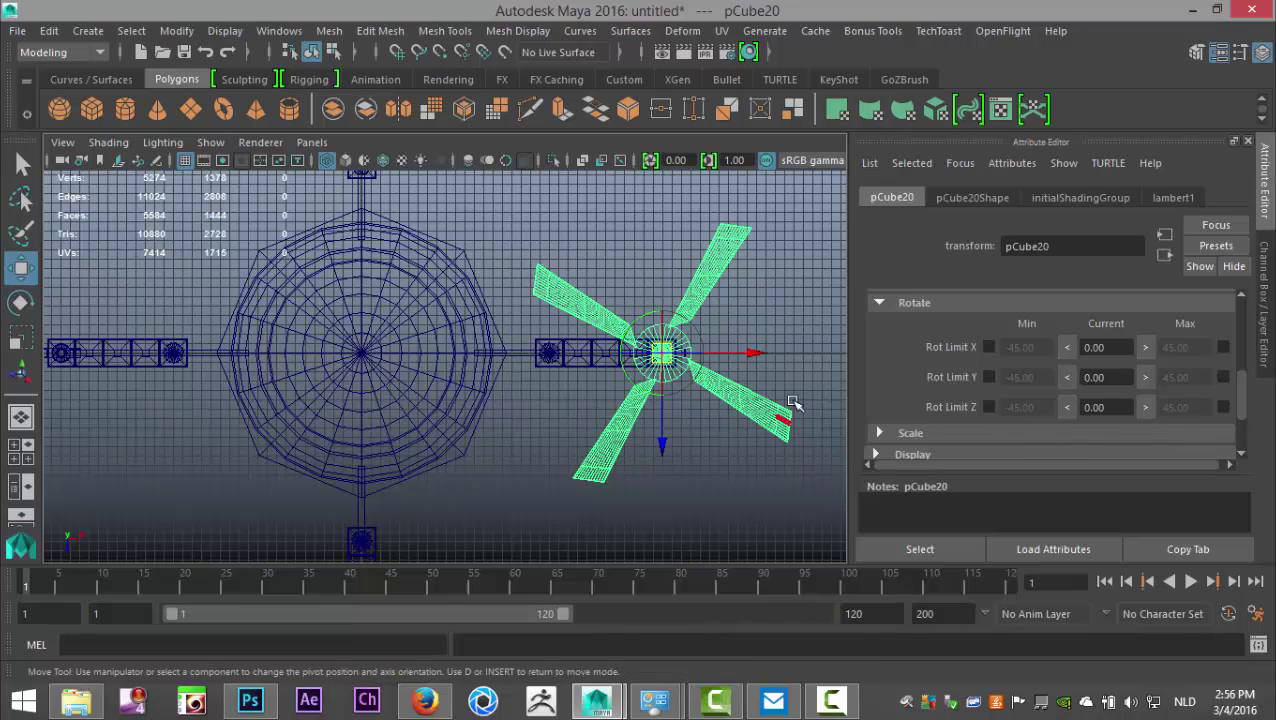
pyautogui.moveTo(752, 351); pyautogui.dragTo(361, 370)
pyautogui.press('v')
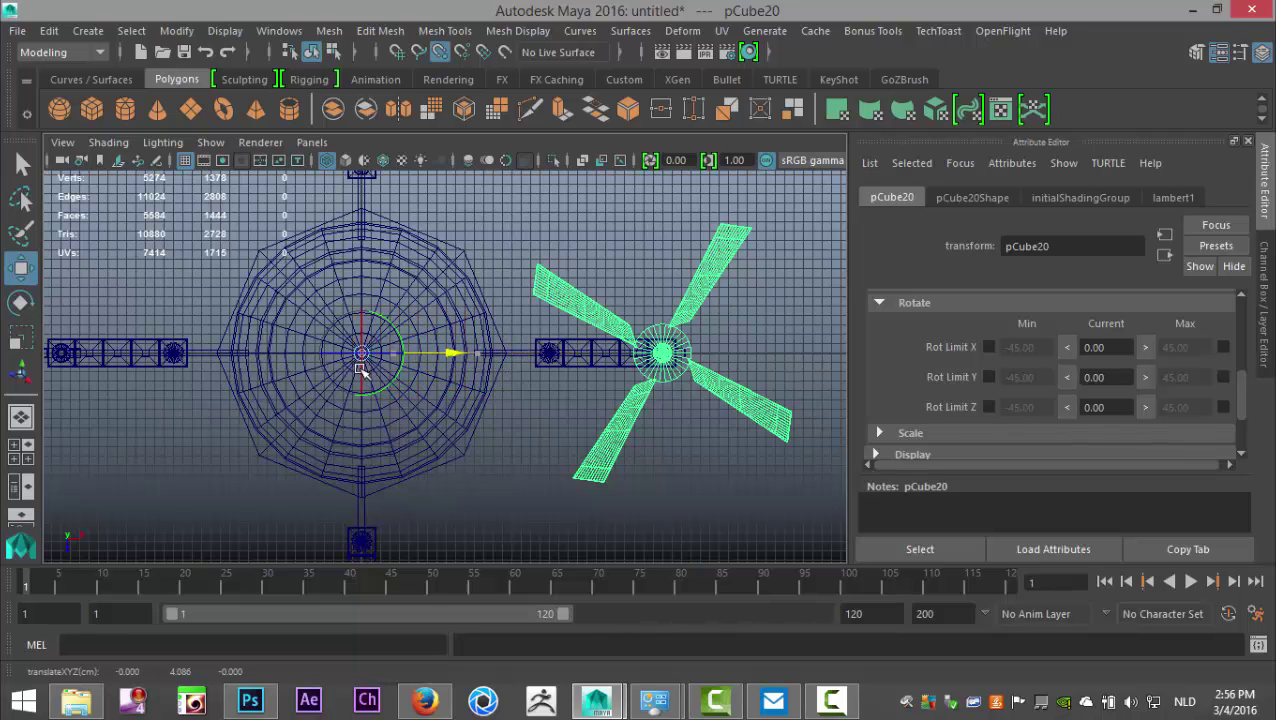
pyautogui.scroll(-5, 361, 370)
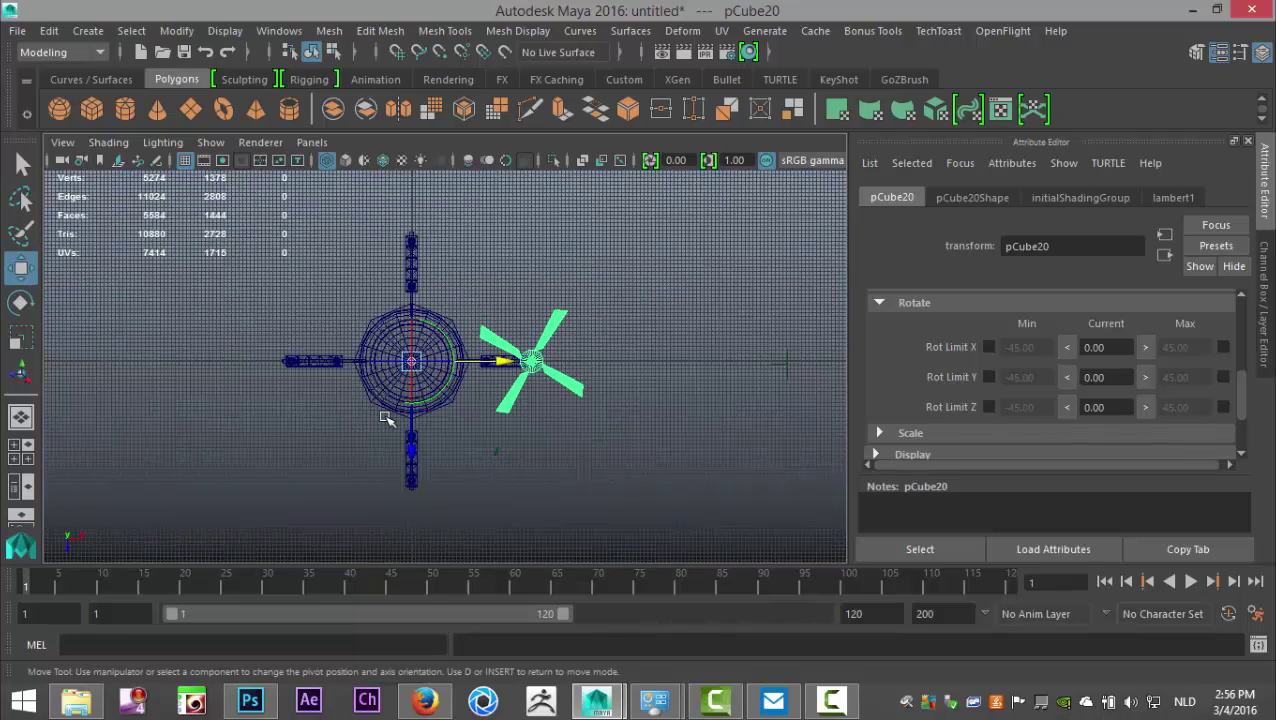
# Step: Duplicate the rotor, rotate the copy 90° in Y around the body's centre, and repeat the transformed duplication for the other two arms
pyautogui.hotkey('ctrl', 'd')
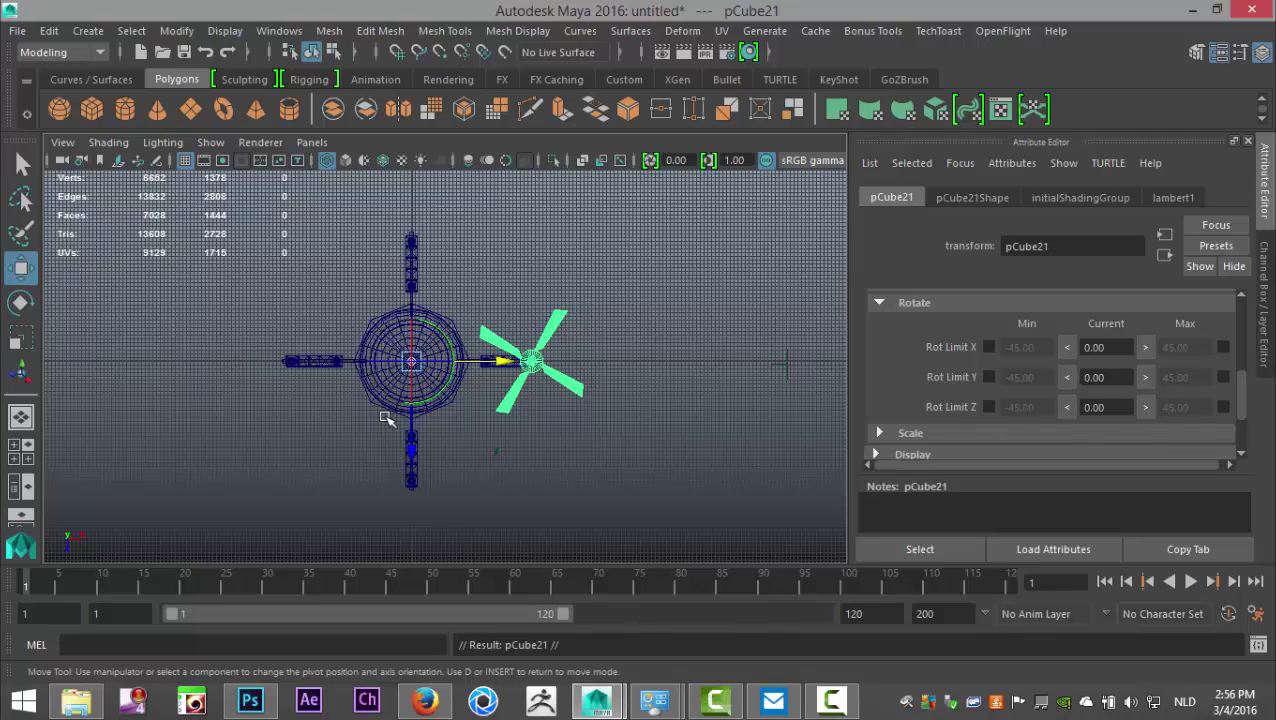
pyautogui.press('e')
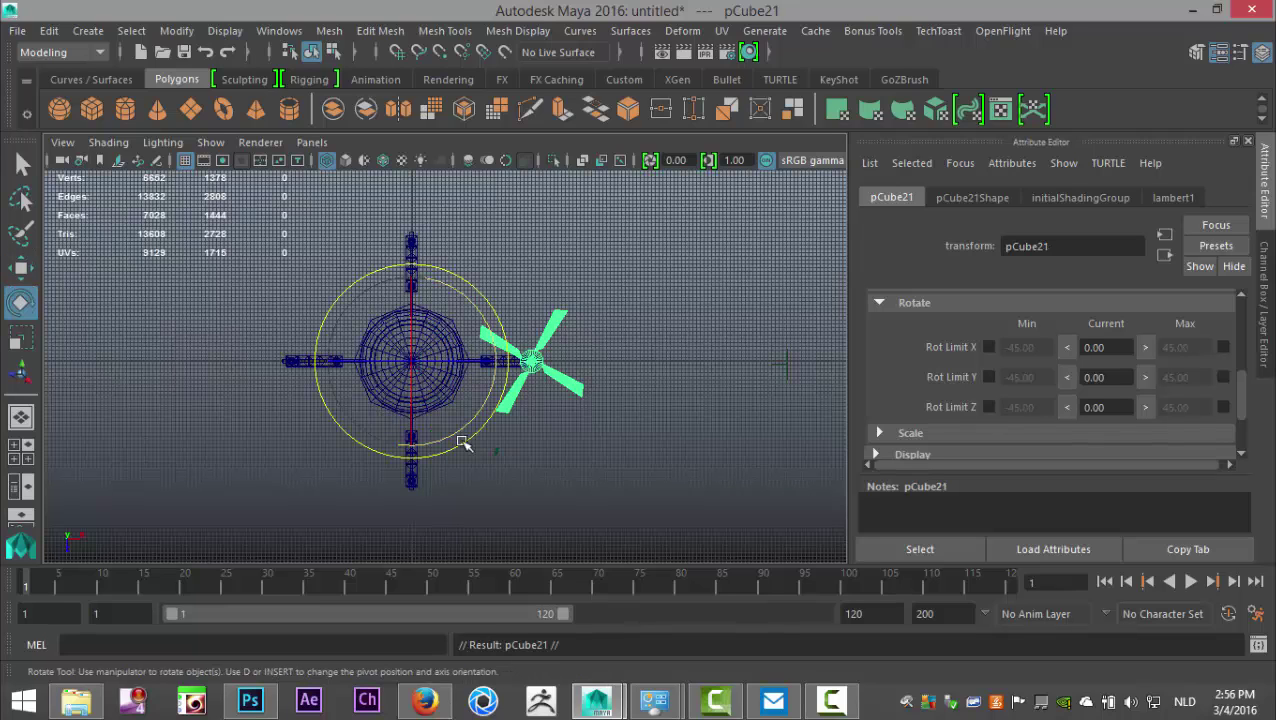
pyautogui.moveTo(470, 441); pyautogui.dragTo(458, 256)
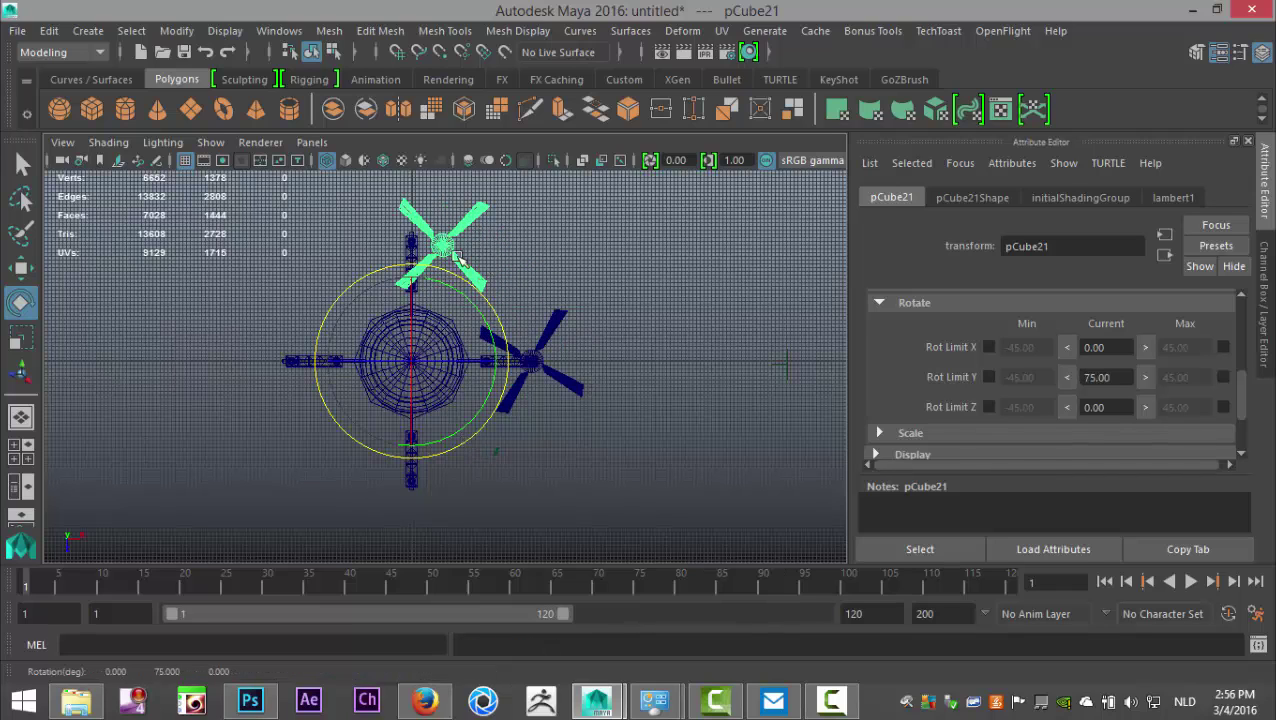
pyautogui.moveTo(505, 333); pyautogui.dragTo(500, 318)
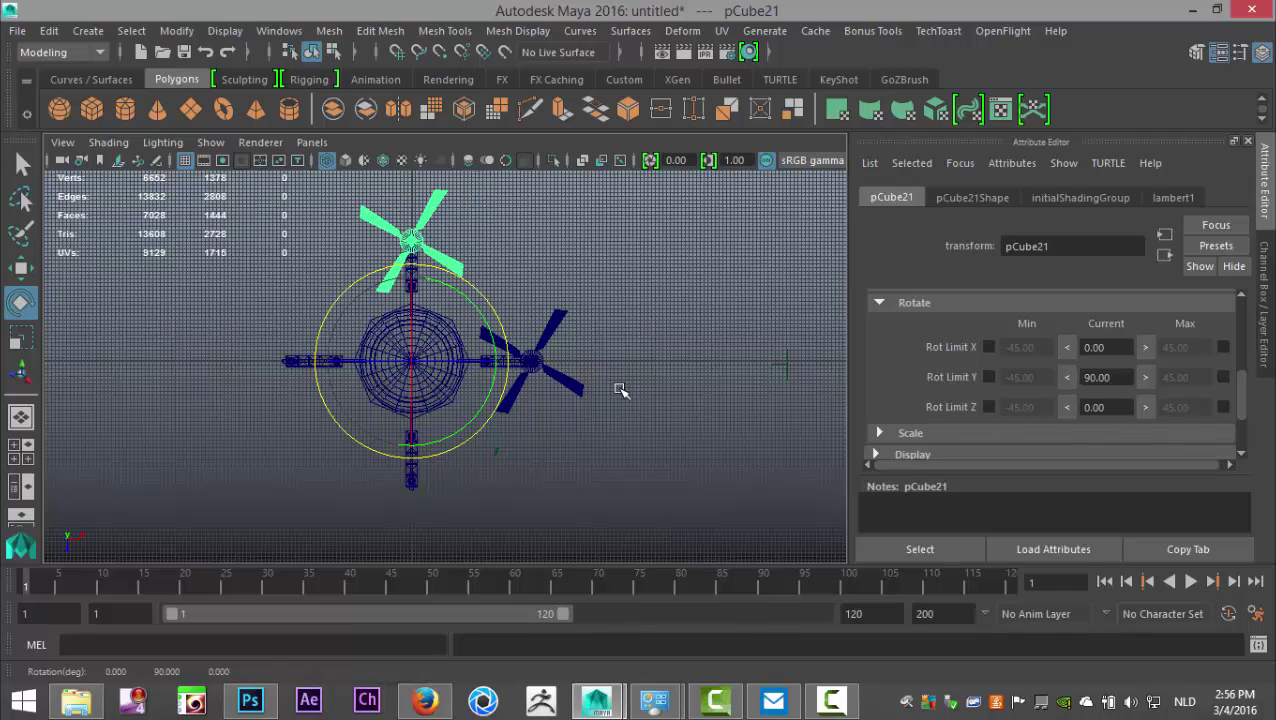
pyautogui.hotkey('shift', 'd')
pyautogui.hotkey('shift', 'd')
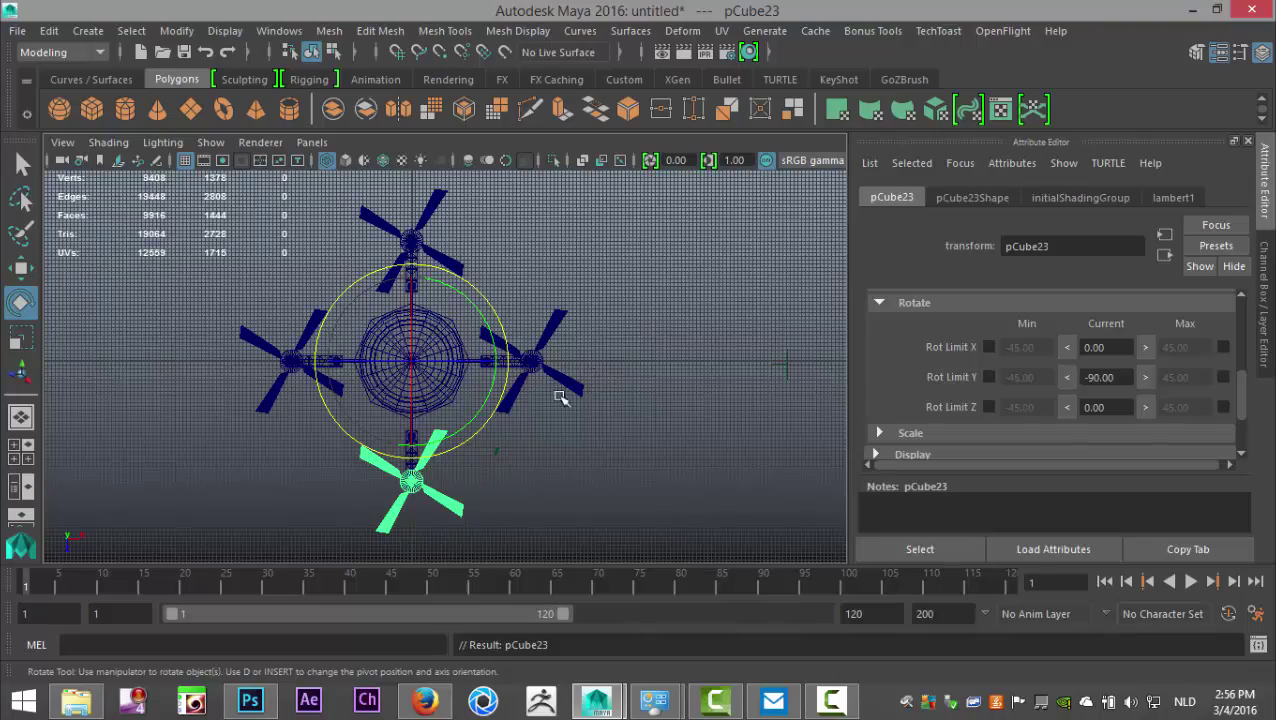
# Step: Examine the copied rotors up close in the top view to check how they align with their arm ends
pyautogui.scroll(5, 556, 400)
pyautogui.scroll(1, 370, 452)
pyautogui.keyDown('alt'); pyautogui.moveTo(370, 452); pyautogui.dragTo(795, 398, button='middle'); pyautogui.keyUp('alt')
pyautogui.scroll(3, 612, 432)
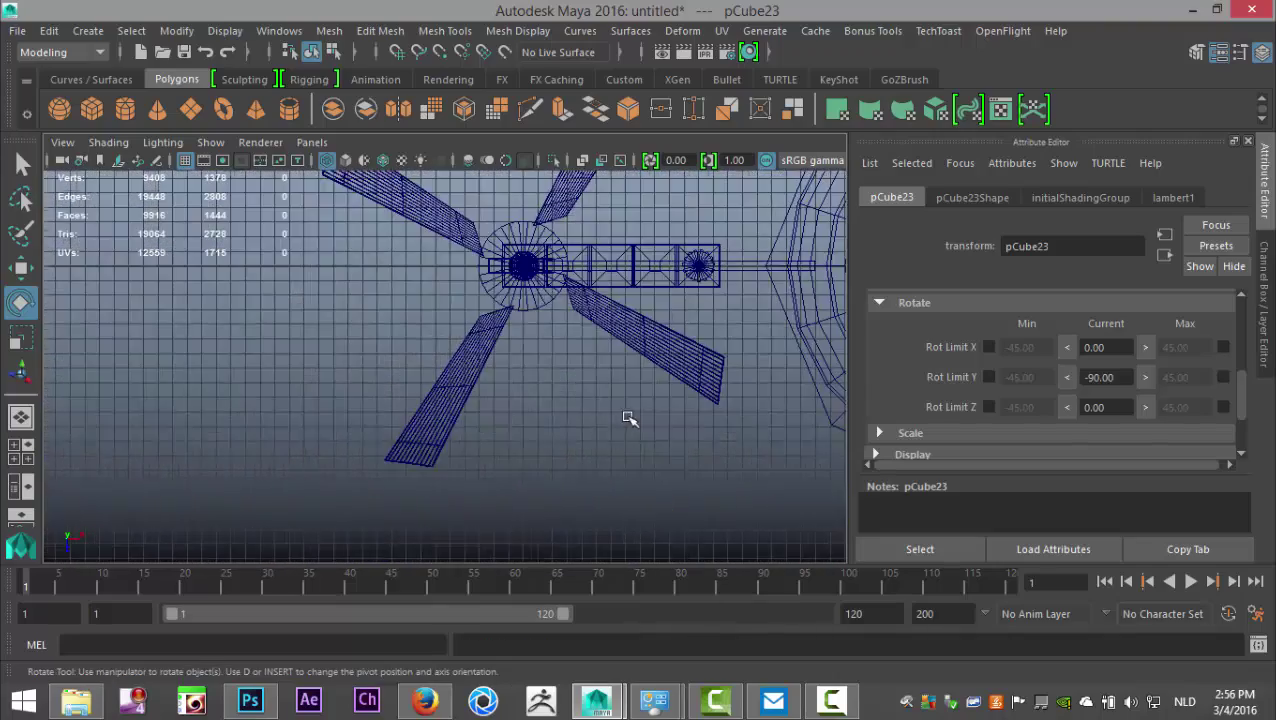
pyautogui.scroll(3, 640, 360)
pyautogui.keyDown('alt'); pyautogui.moveTo(631, 296); pyautogui.dragTo(521, 470, button='middle'); pyautogui.keyUp('alt')
pyautogui.scroll(8, 526, 458)
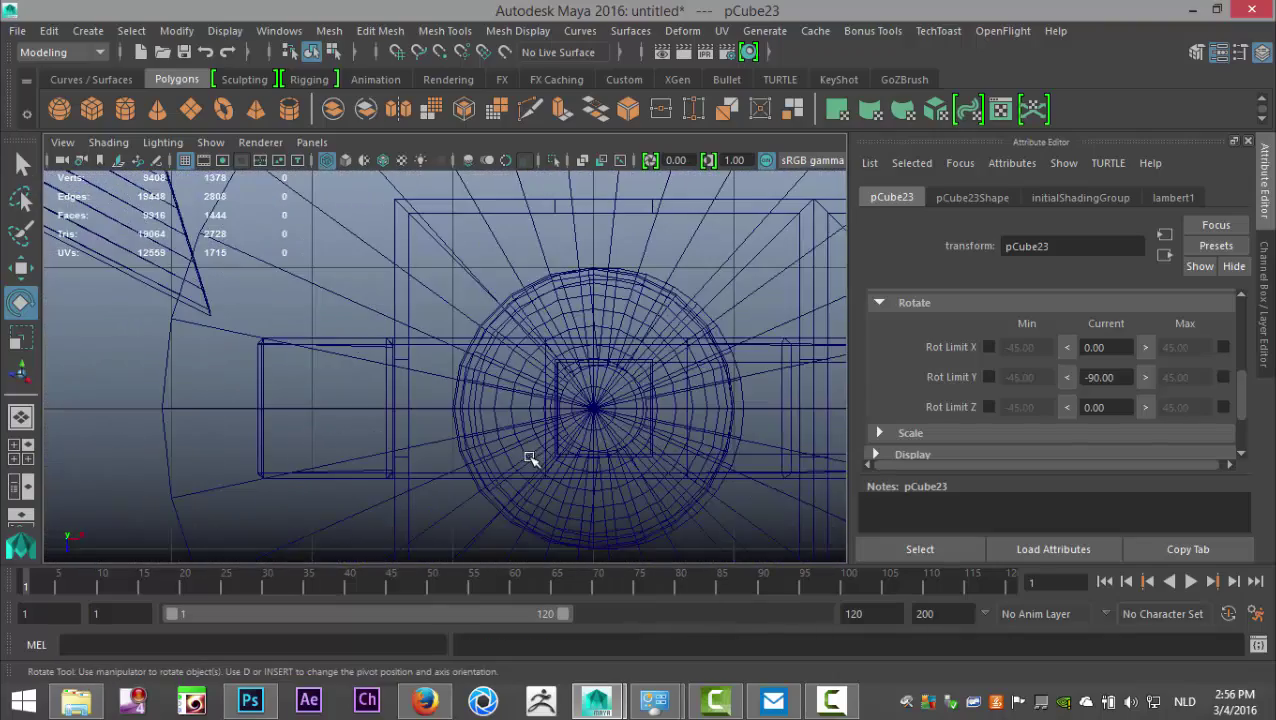
pyautogui.scroll(-10, 520, 460)
pyautogui.keyDown('alt'); pyautogui.moveTo(555, 495); pyautogui.dragTo(248, 135, button='middle'); pyautogui.keyUp('alt')
pyautogui.scroll(10, 535, 462)
pyautogui.keyDown('alt'); pyautogui.moveTo(257, 179); pyautogui.dragTo(261, 194, button='middle'); pyautogui.keyUp('alt')
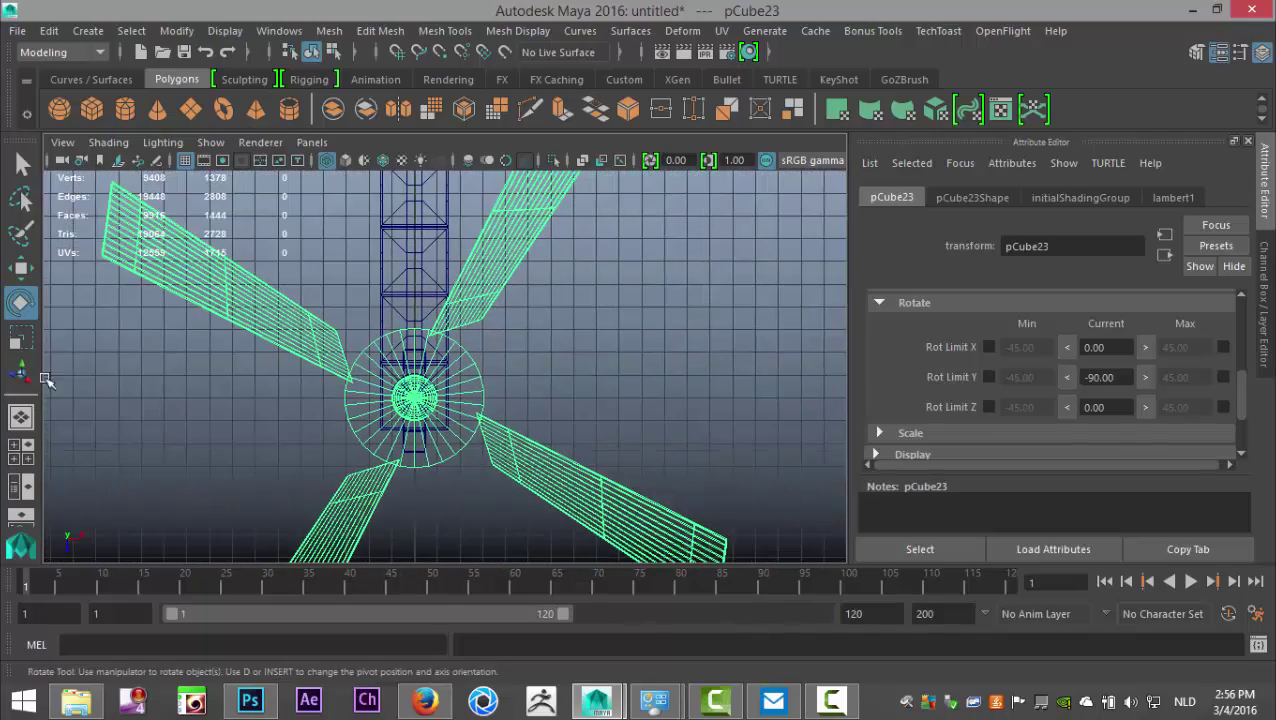
# Step: Inspect the drone and its four rotors from several angles in the perspective view
pyautogui.click(21, 452)
pyautogui.press('space')
pyautogui.scroll(-5, 690, 320)
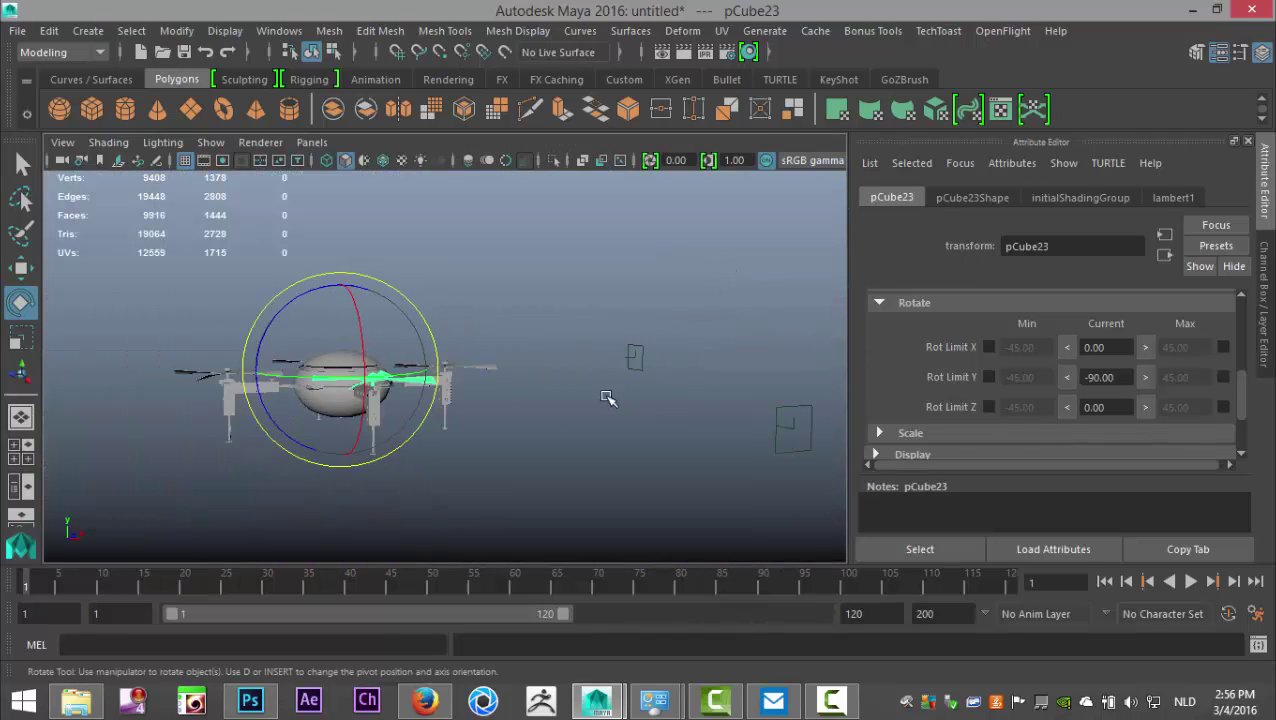
pyautogui.keyDown('alt'); pyautogui.moveTo(592, 441); pyautogui.dragTo(655, 424); pyautogui.keyUp('alt')
pyautogui.click(531, 506)
pyautogui.click(630, 354)
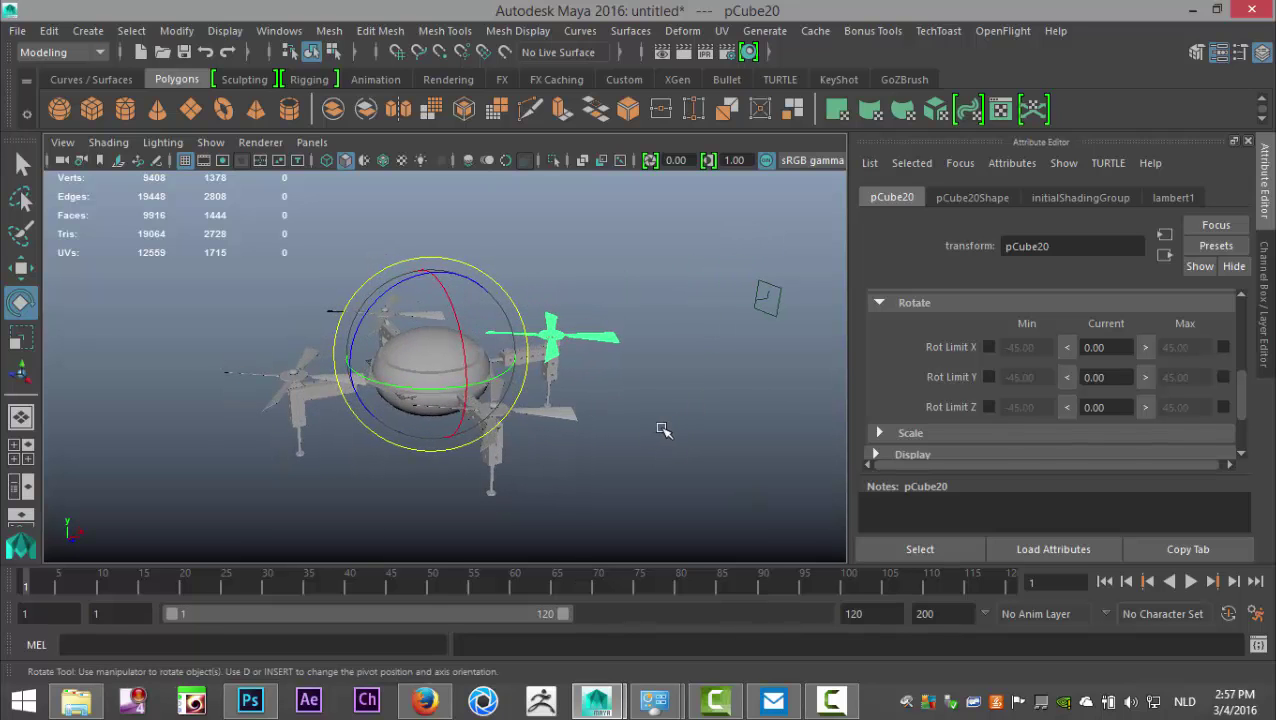
pyautogui.click(658, 434)
pyautogui.keyDown('alt'); pyautogui.moveTo(628, 480); pyautogui.dragTo(672, 470); pyautogui.keyUp('alt')
pyautogui.scroll(-5, 662, 458)
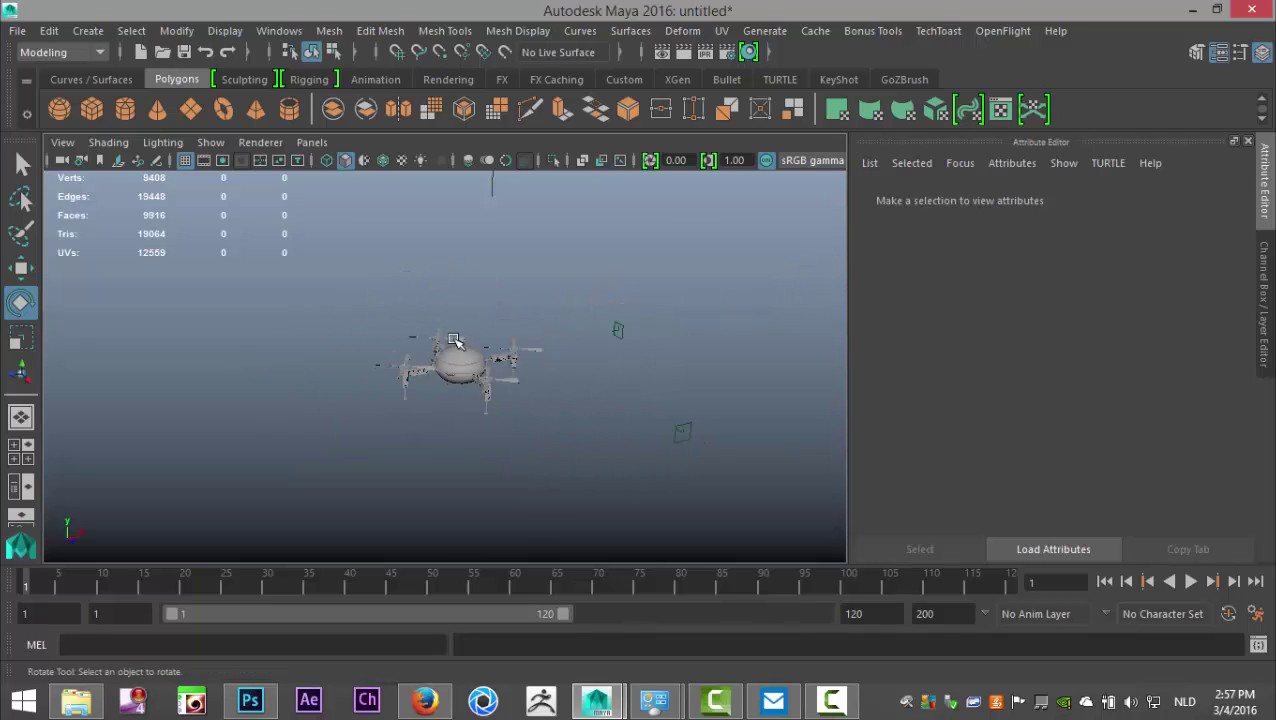
# Step: Select the whole drone, delete its construction history and freeze its transformations
pyautogui.moveTo(288, 286); pyautogui.dragTo(572, 458)
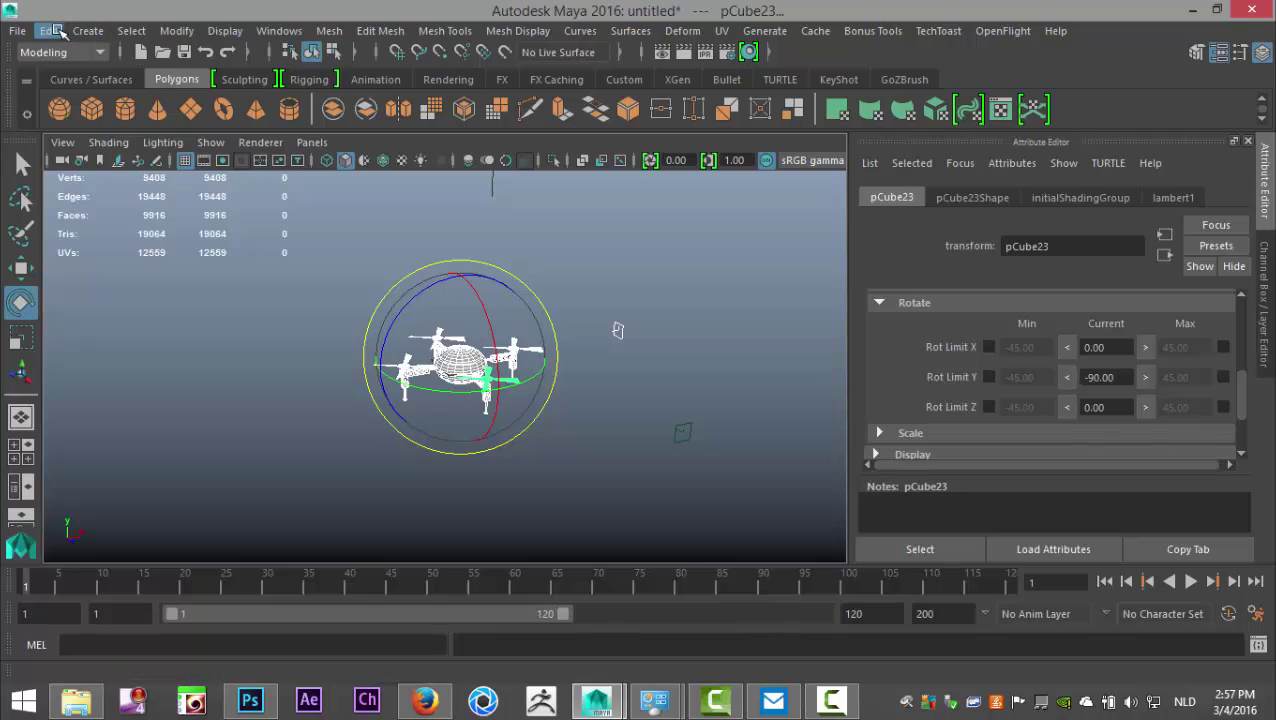
pyautogui.click(49, 31)
pyautogui.moveTo(200, 252)
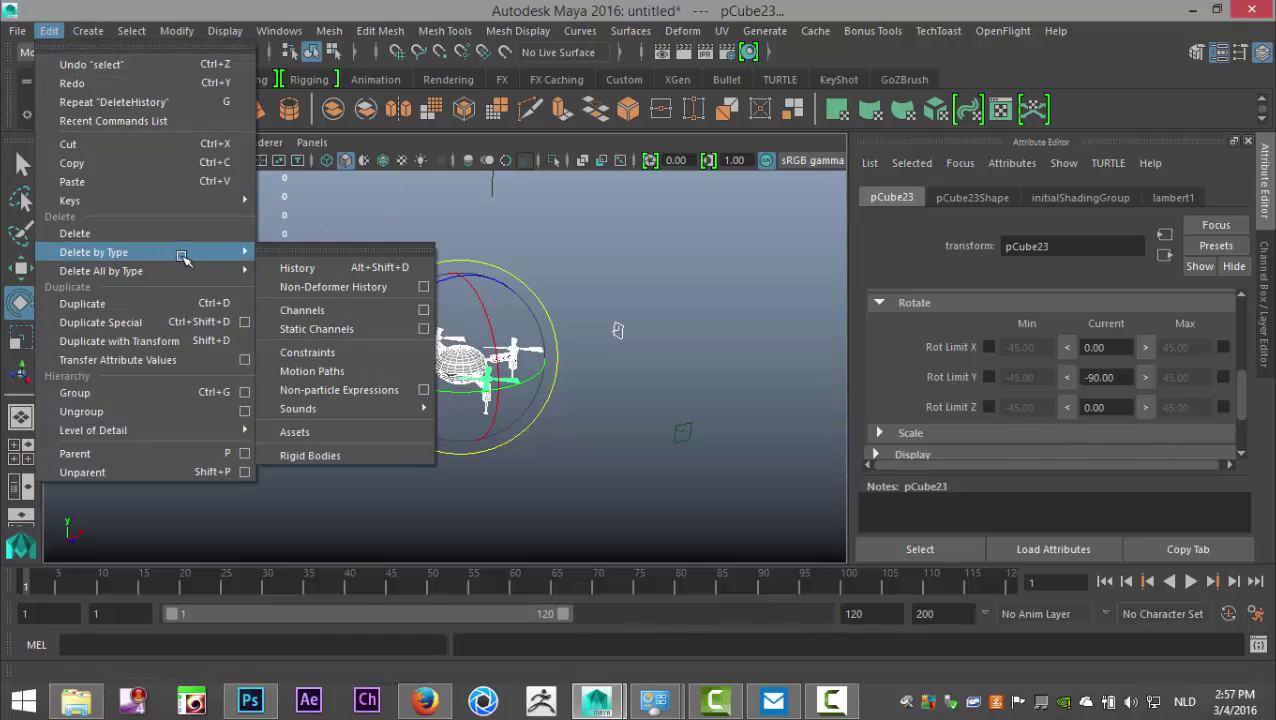
pyautogui.click(313, 268)
pyautogui.click(176, 31)
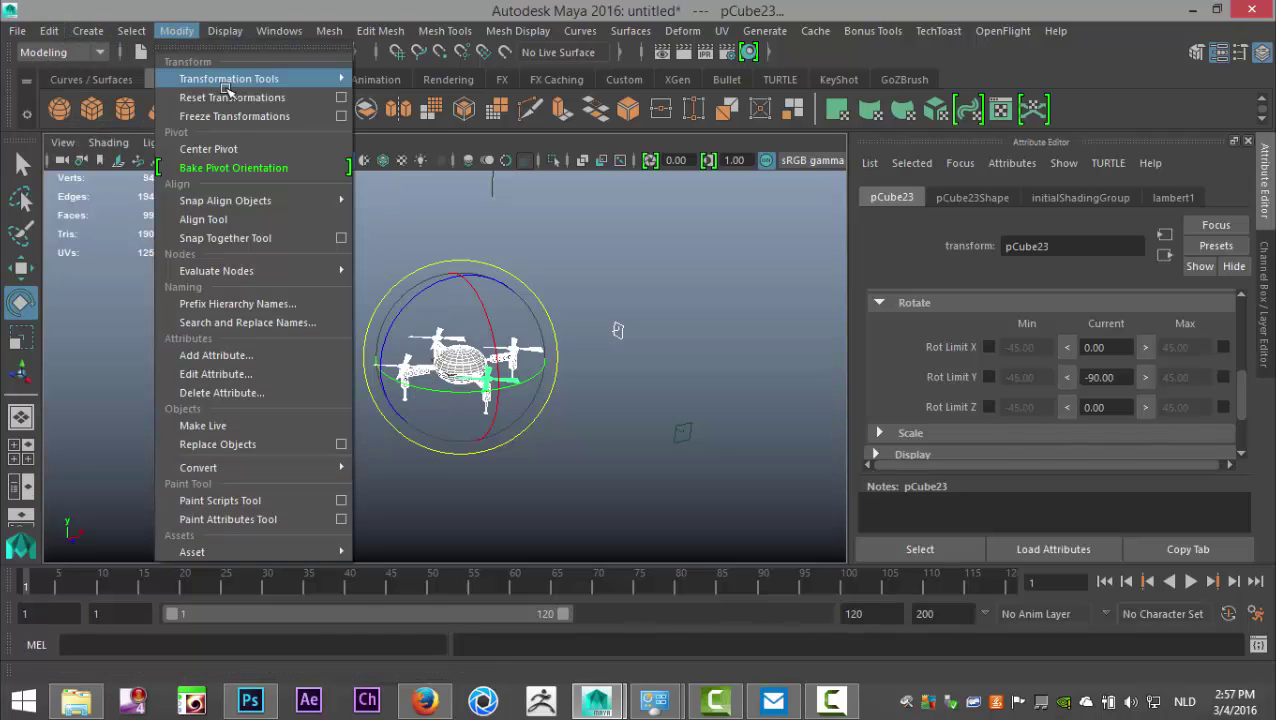
pyautogui.click(254, 116)
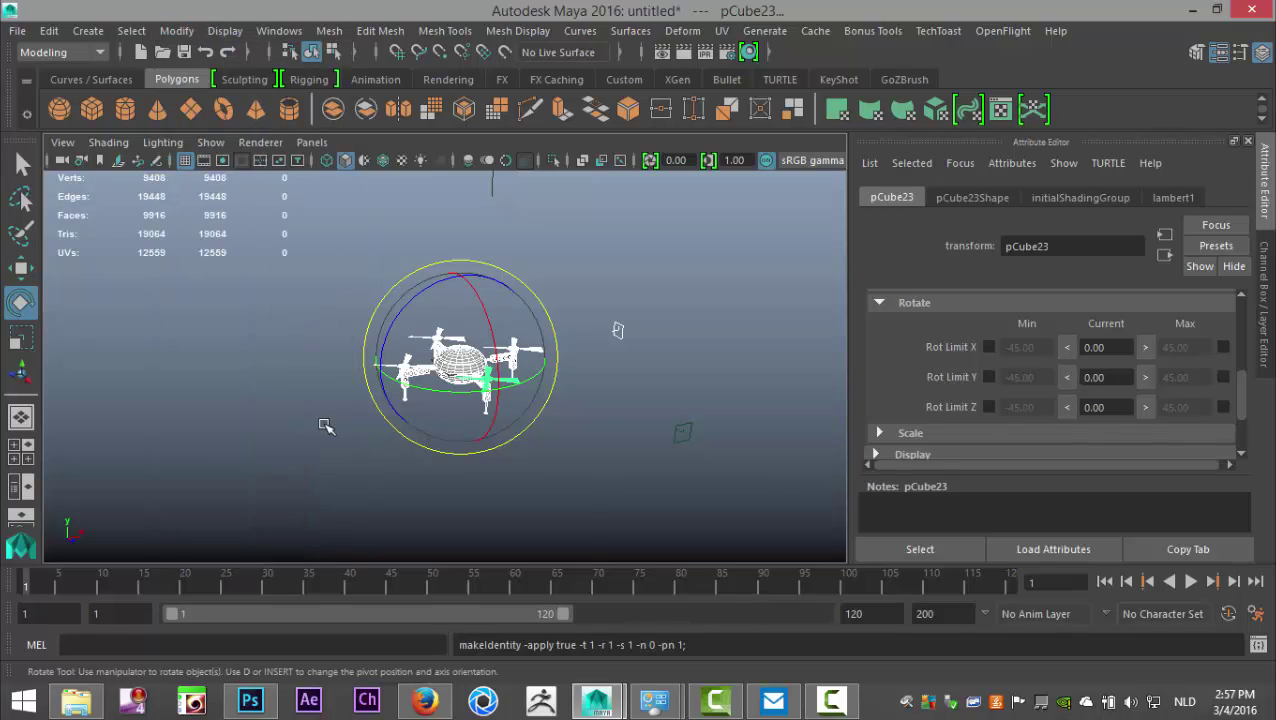
# Step: Run Separate on the whole drone selection to split its combined meshes into individual parts
pyautogui.press('f')
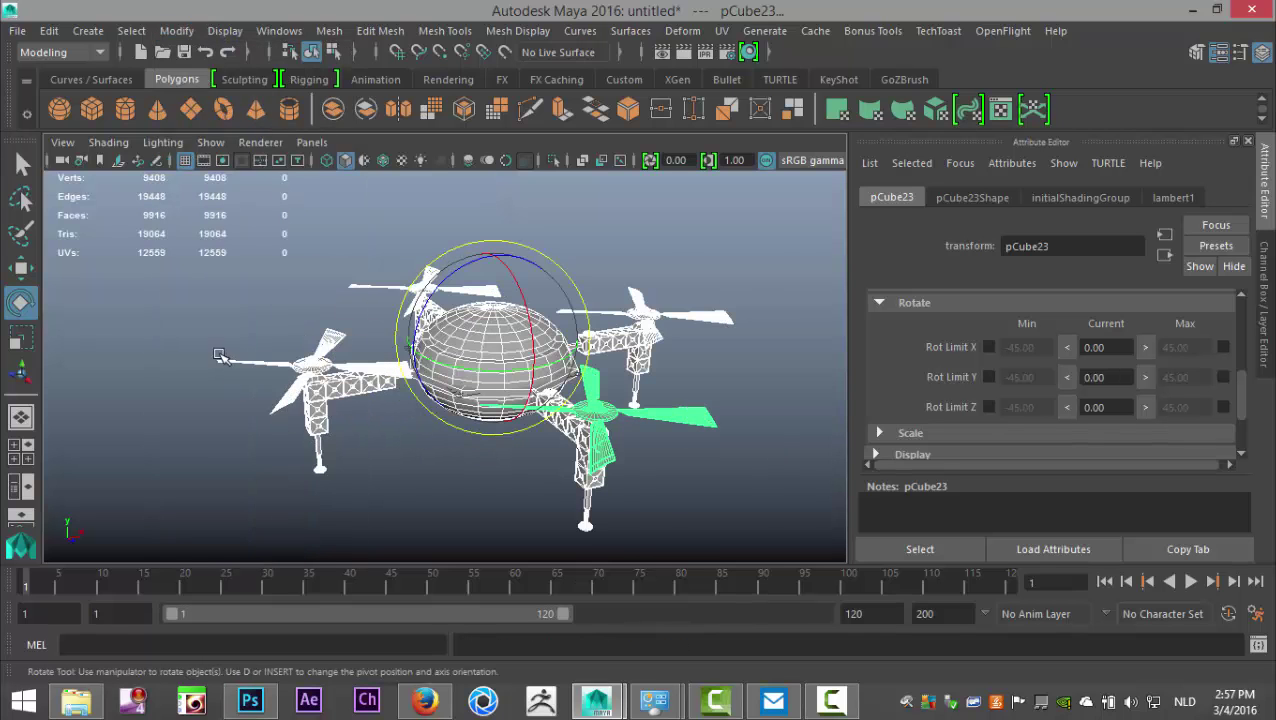
pyautogui.scroll(-4, 222, 357)
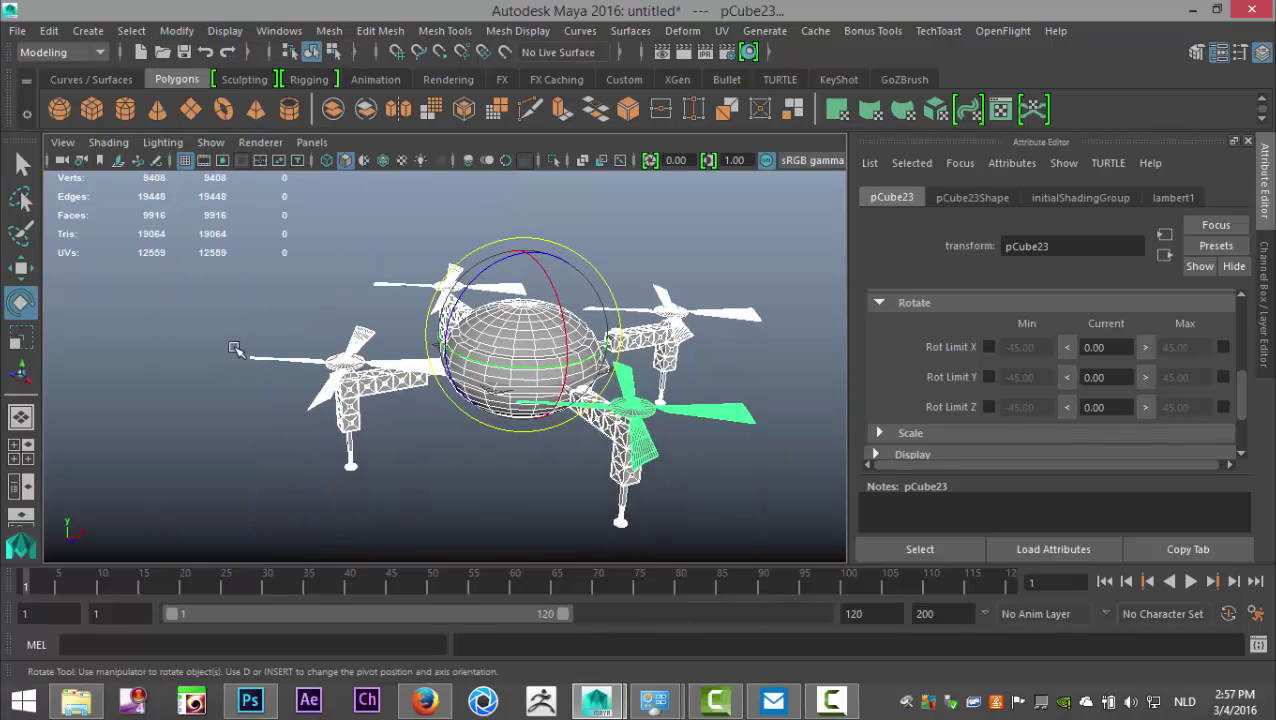
pyautogui.scroll(-2, 325, 337)
pyautogui.moveTo(322, 253); pyautogui.dragTo(676, 505)
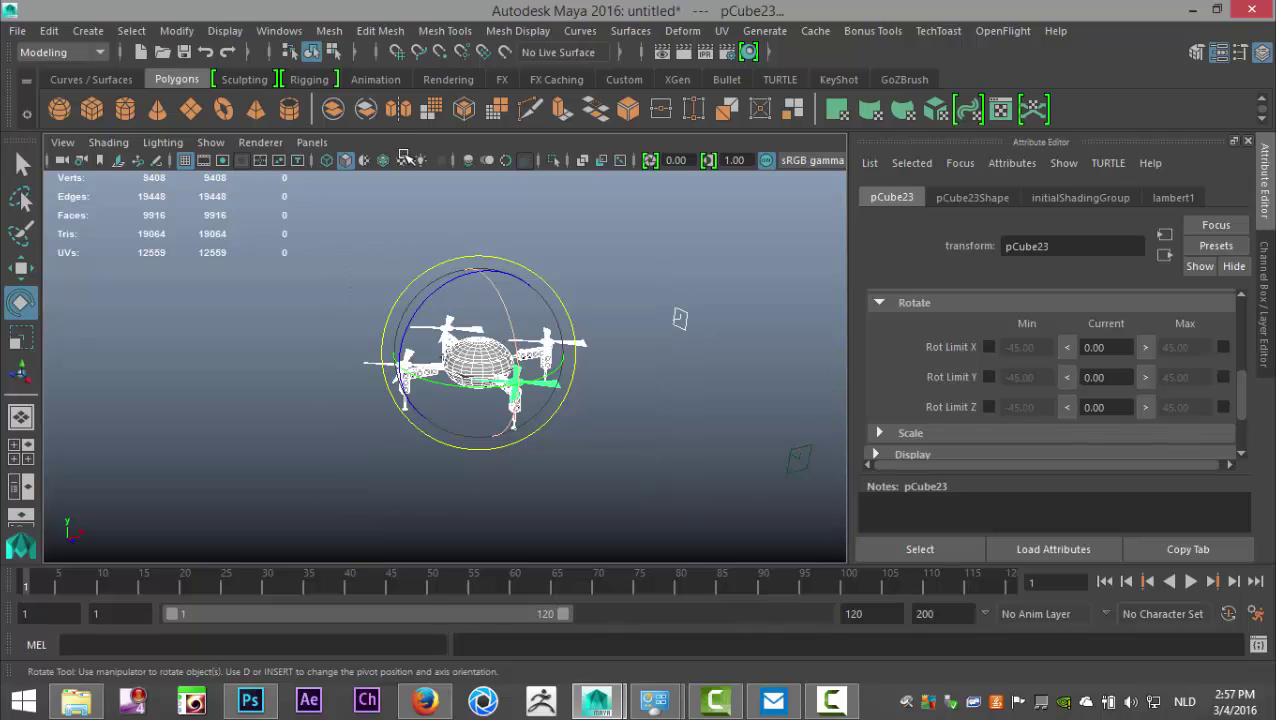
pyautogui.click(330, 31)
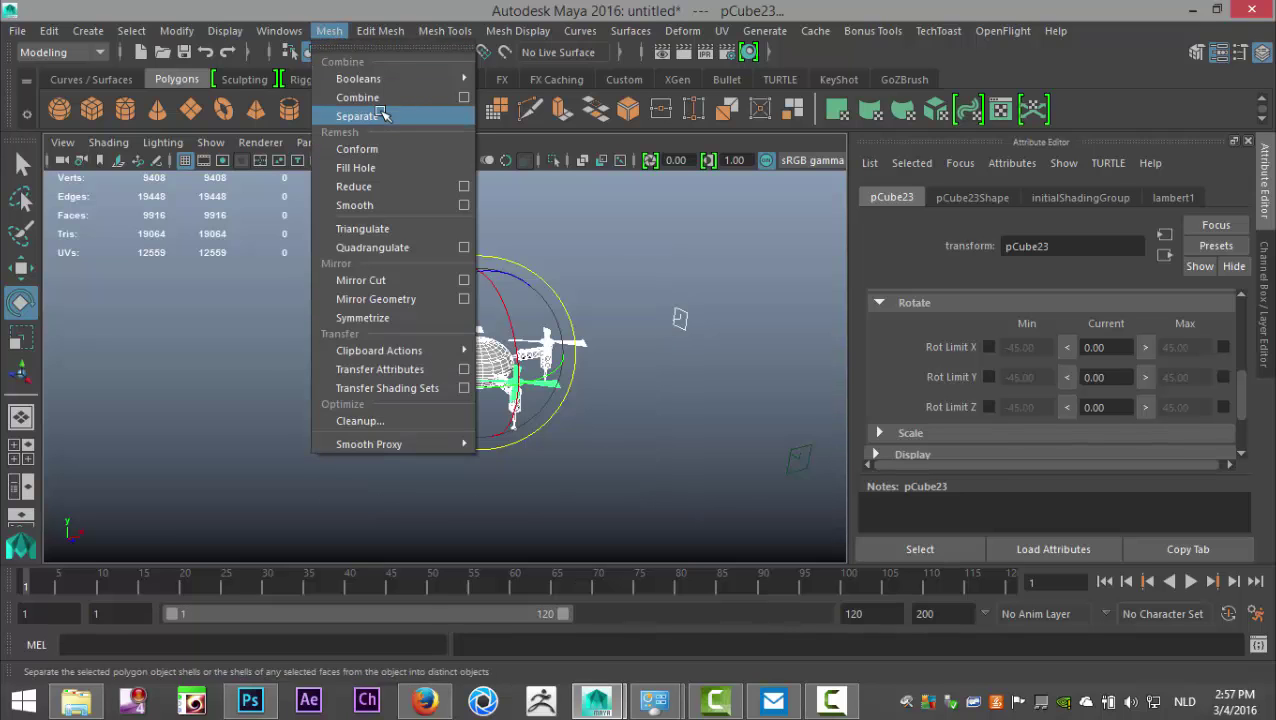
pyautogui.click(372, 114)
pyautogui.scroll(2, 300, 410)
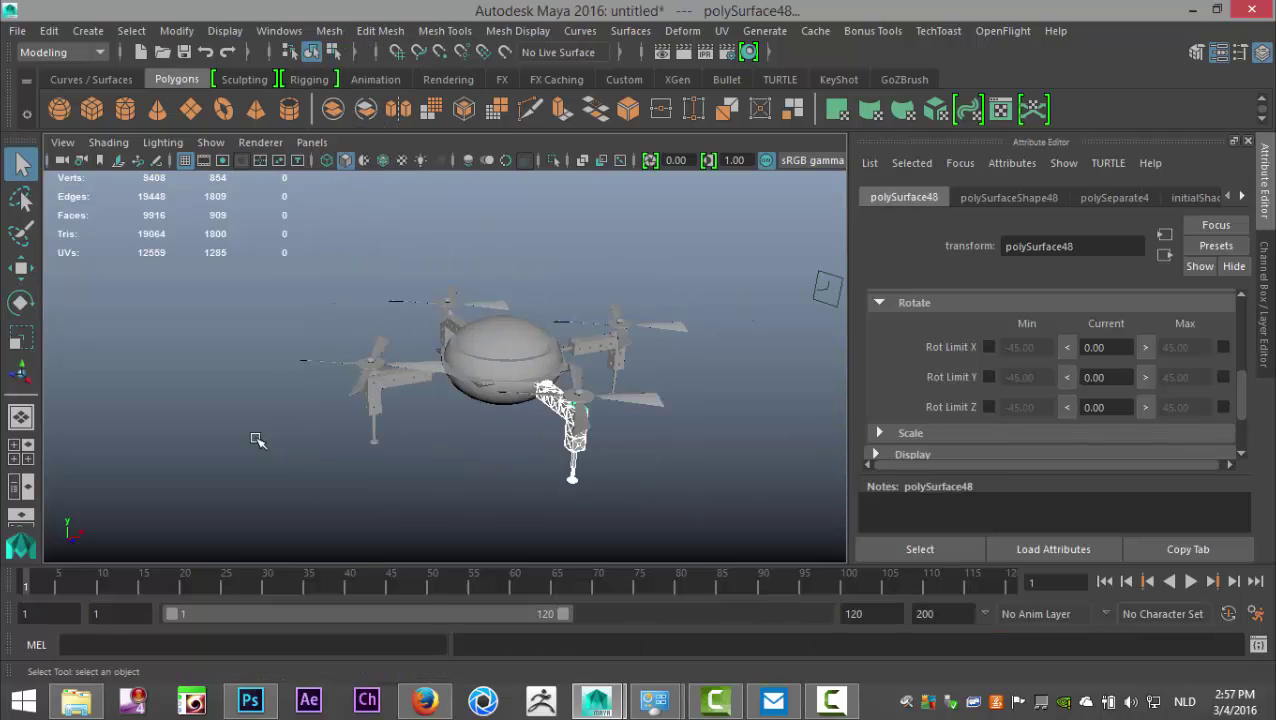
pyautogui.click(258, 441)
# Step: Separate the two rotors nearest the camera into individual blade and hub meshes
pyautogui.scroll(4, 280, 443)
pyautogui.keyDown('alt'); pyautogui.moveTo(282, 439); pyautogui.dragTo(251, 433); pyautogui.keyUp('alt')
pyautogui.click(250, 432)
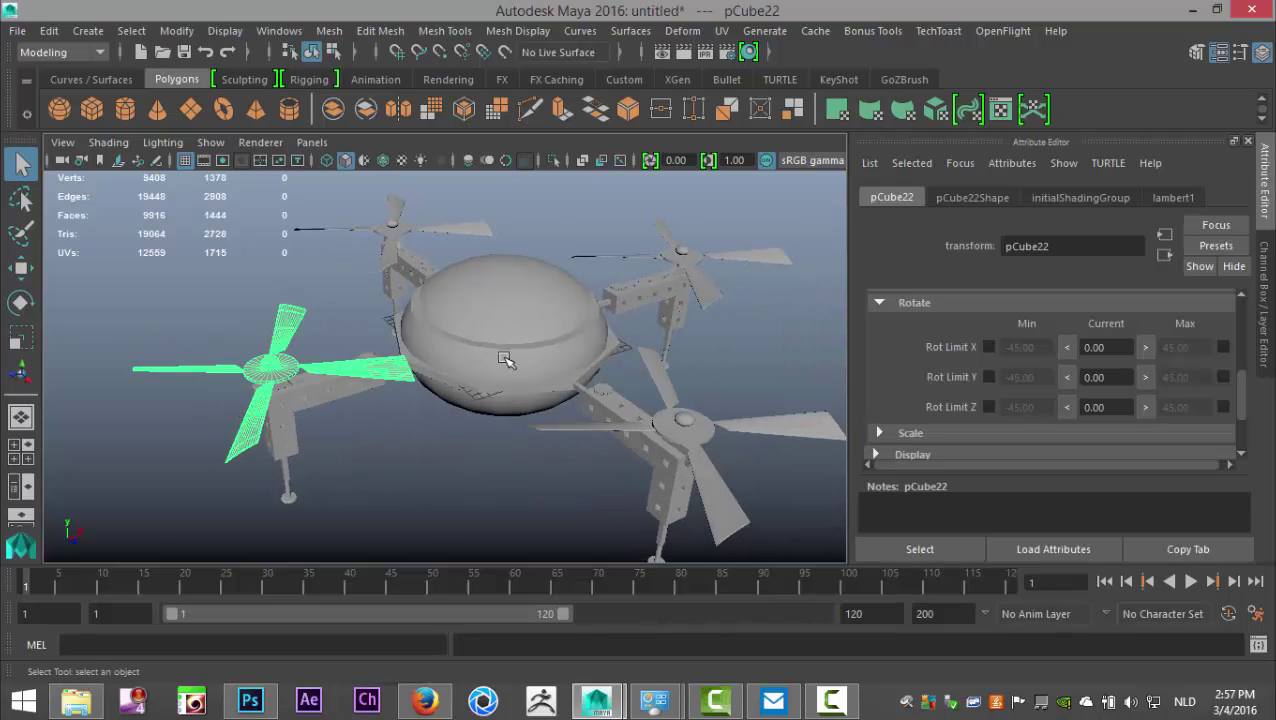
pyautogui.click(329, 30)
pyautogui.click(358, 113)
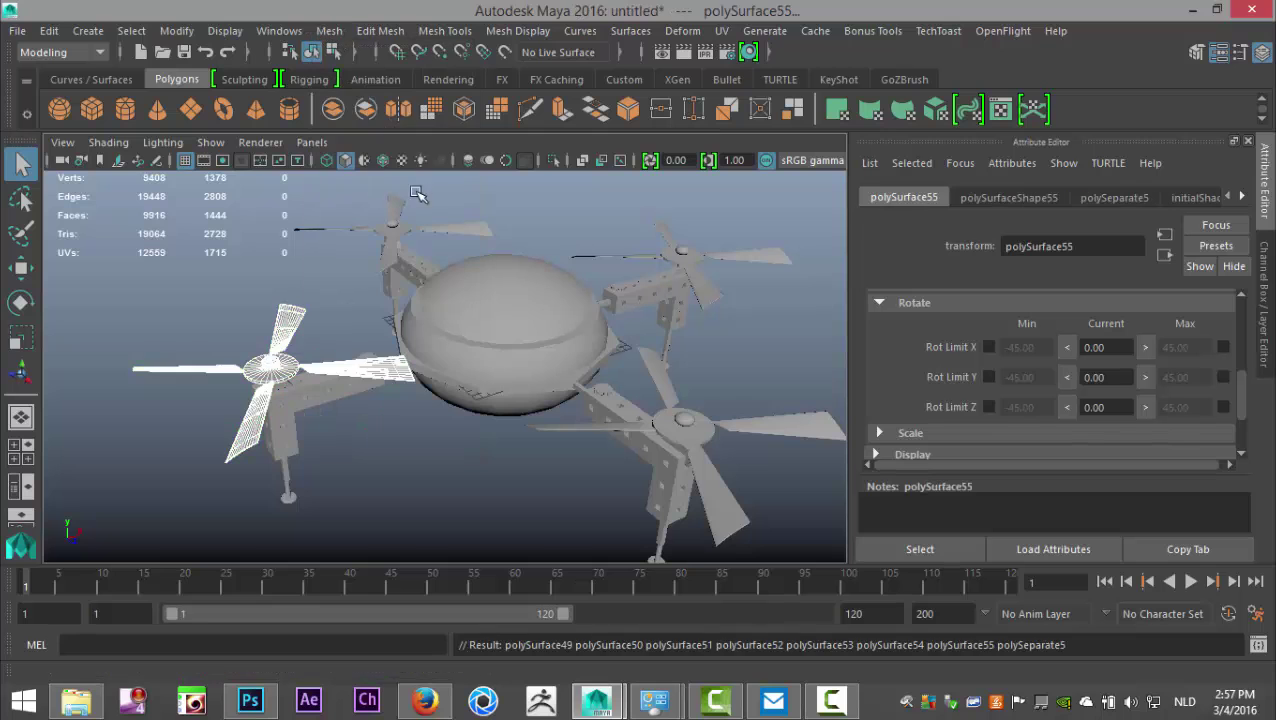
pyautogui.click(588, 430)
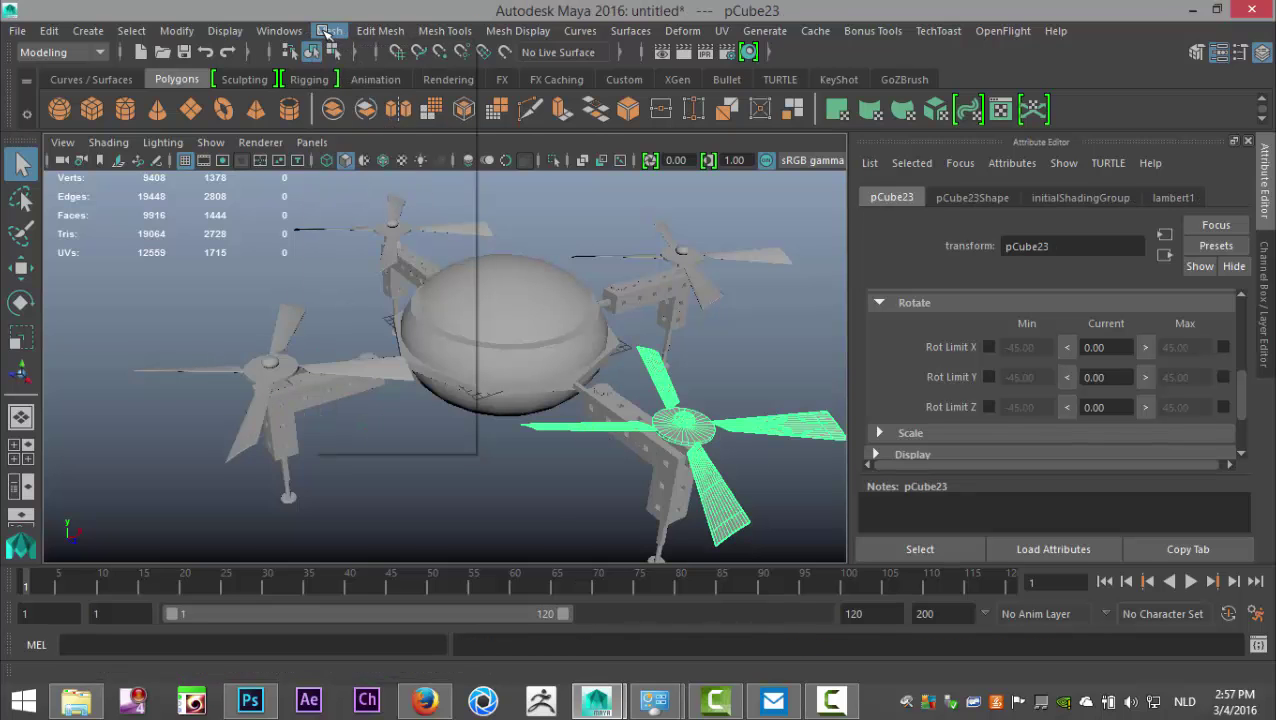
pyautogui.click(329, 30)
pyautogui.click(358, 116)
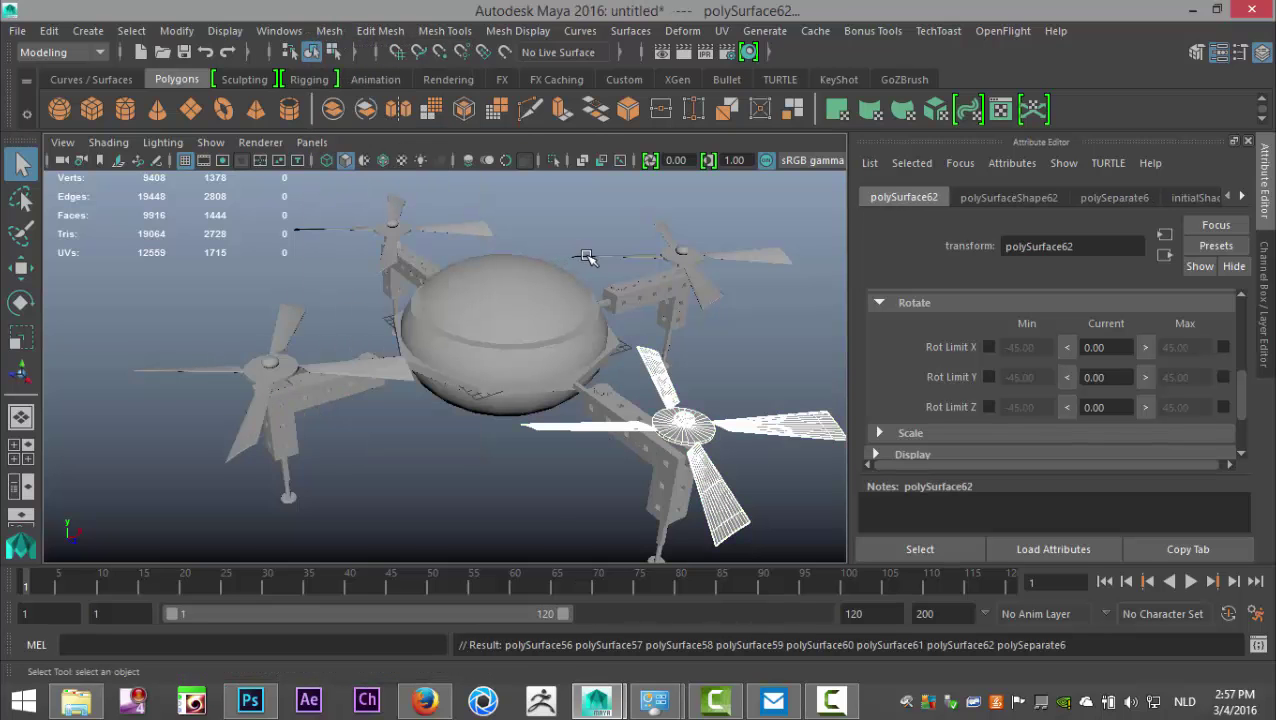
# Step: Separate the two rotors behind the body into individual blade and hub meshes
pyautogui.click(588, 257)
pyautogui.click(329, 30)
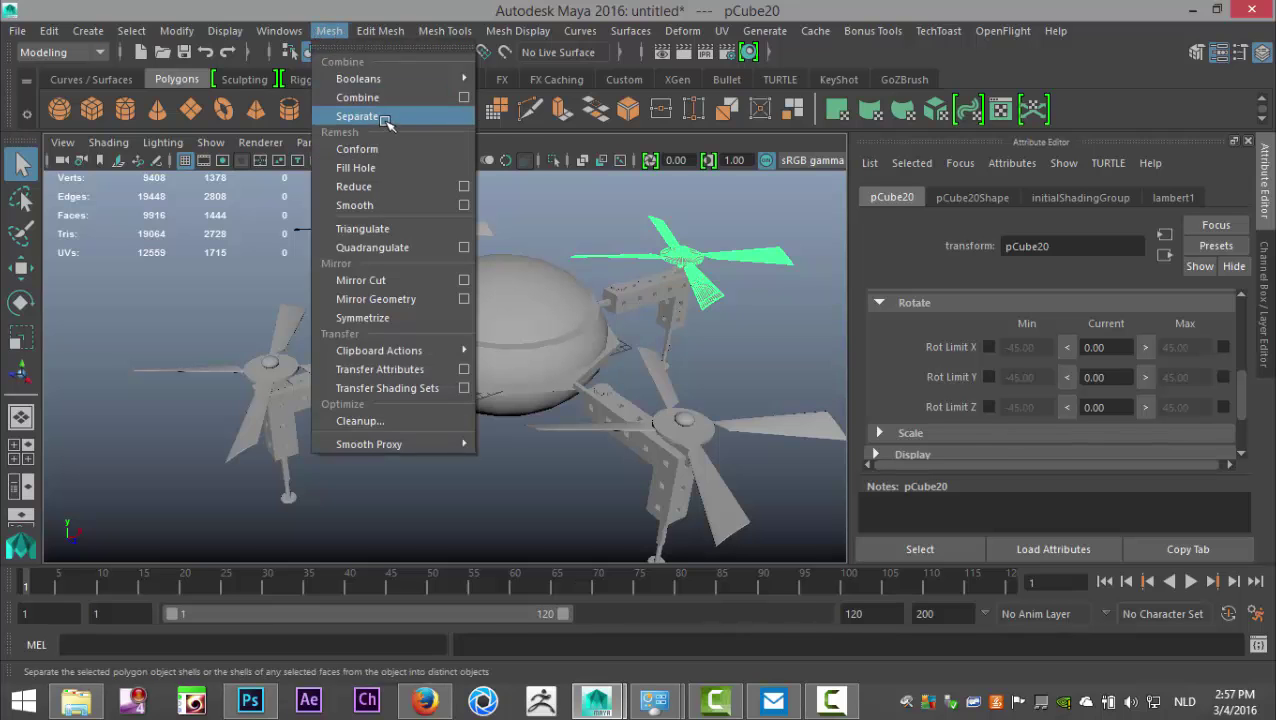
pyautogui.click(358, 116)
pyautogui.click(312, 234)
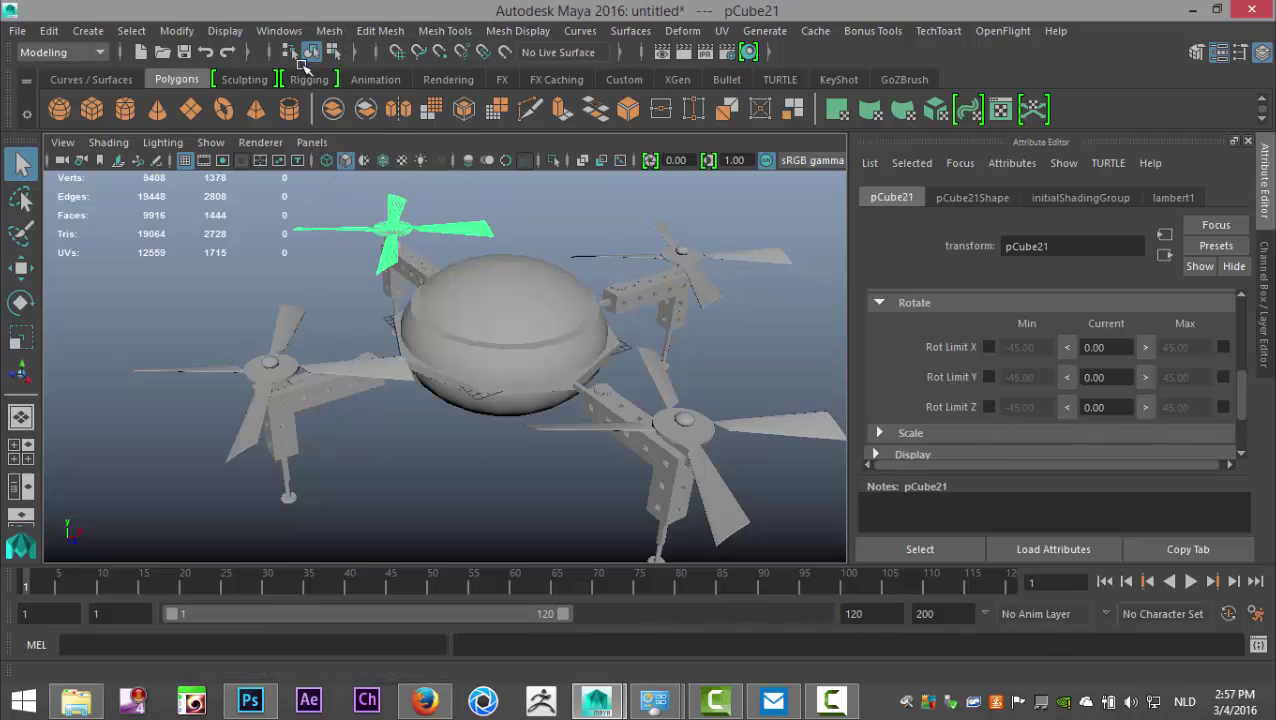
pyautogui.click(329, 30)
pyautogui.click(357, 116)
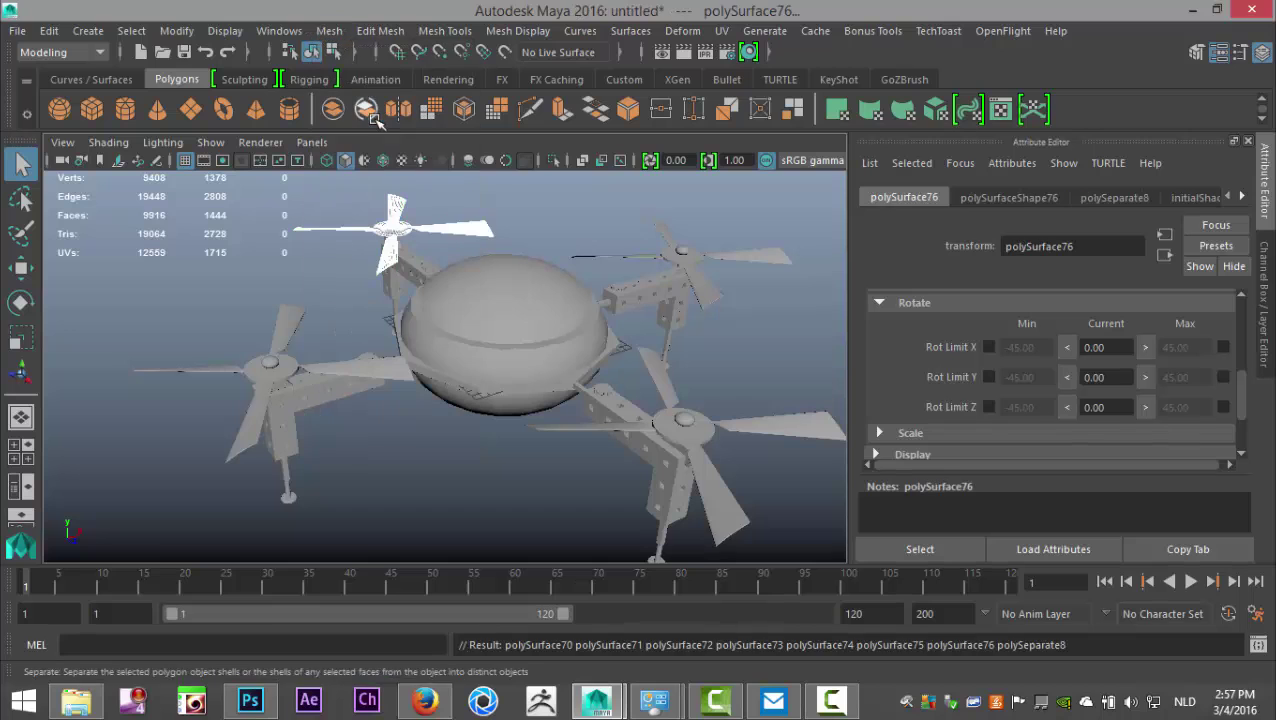
# Step: Select all sixteen blades across the four rotors and assign them a new Lambert material
pyautogui.click(472, 230)
pyautogui.keyDown('shift'); pyautogui.click(396, 207); pyautogui.keyUp('shift')
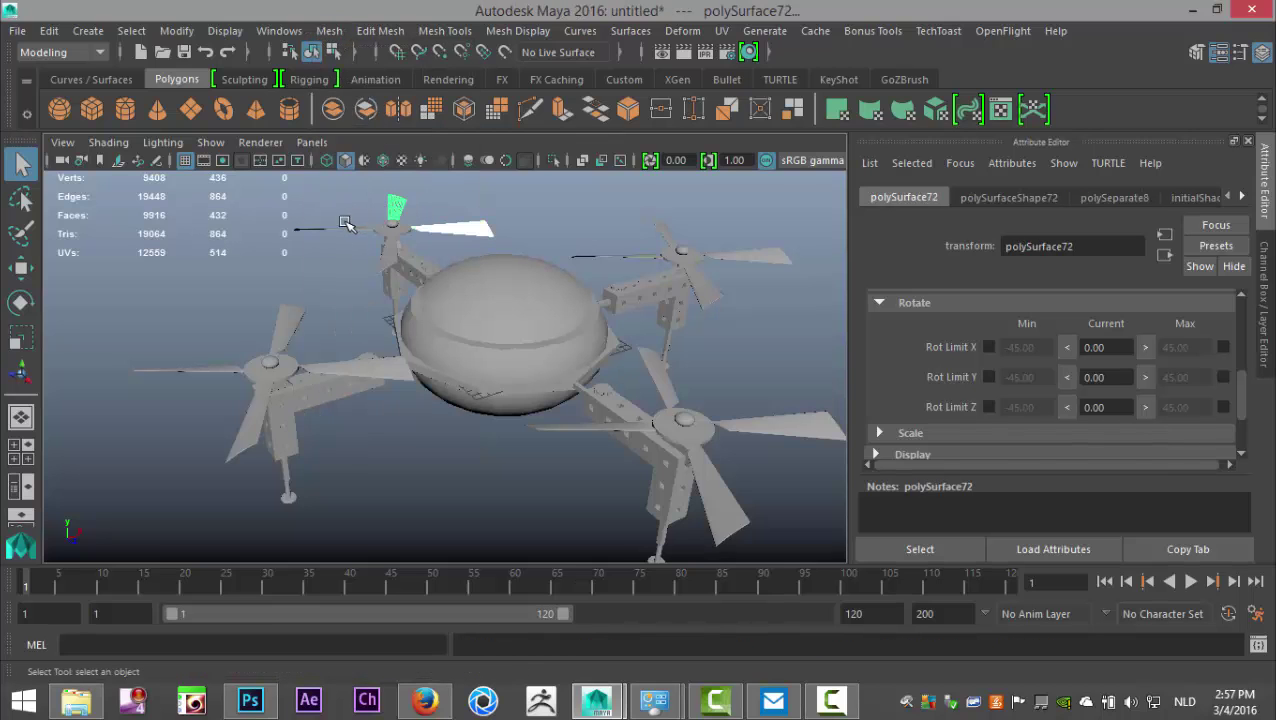
pyautogui.keyDown('shift'); pyautogui.click(322, 232); pyautogui.keyUp('shift')
pyautogui.keyDown('shift'); pyautogui.click(388, 257); pyautogui.keyUp('shift')
pyautogui.keyDown('shift'); pyautogui.click(298, 338); pyautogui.keyUp('shift')
pyautogui.keyDown('shift'); pyautogui.click(364, 368); pyautogui.keyUp('shift')
pyautogui.keyDown('shift'); pyautogui.click(243, 438); pyautogui.keyUp('shift')
pyautogui.keyDown('shift'); pyautogui.click(200, 372); pyautogui.keyUp('shift')
pyautogui.keyDown('shift'); pyautogui.click(559, 432); pyautogui.keyUp('shift')
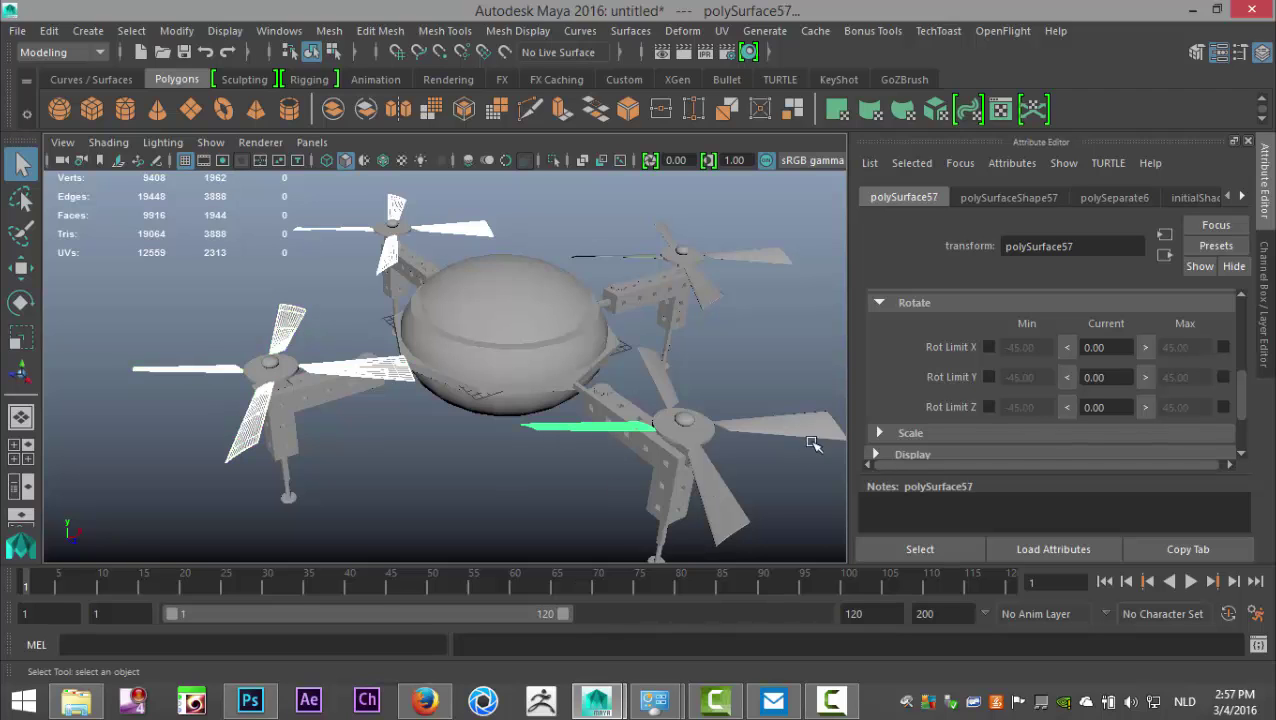
pyautogui.keyDown('shift'); pyautogui.click(785, 427); pyautogui.keyUp('shift')
pyautogui.keyDown('shift'); pyautogui.click(729, 525); pyautogui.keyUp('shift')
pyautogui.keyDown('shift'); pyautogui.click(658, 373); pyautogui.keyUp('shift')
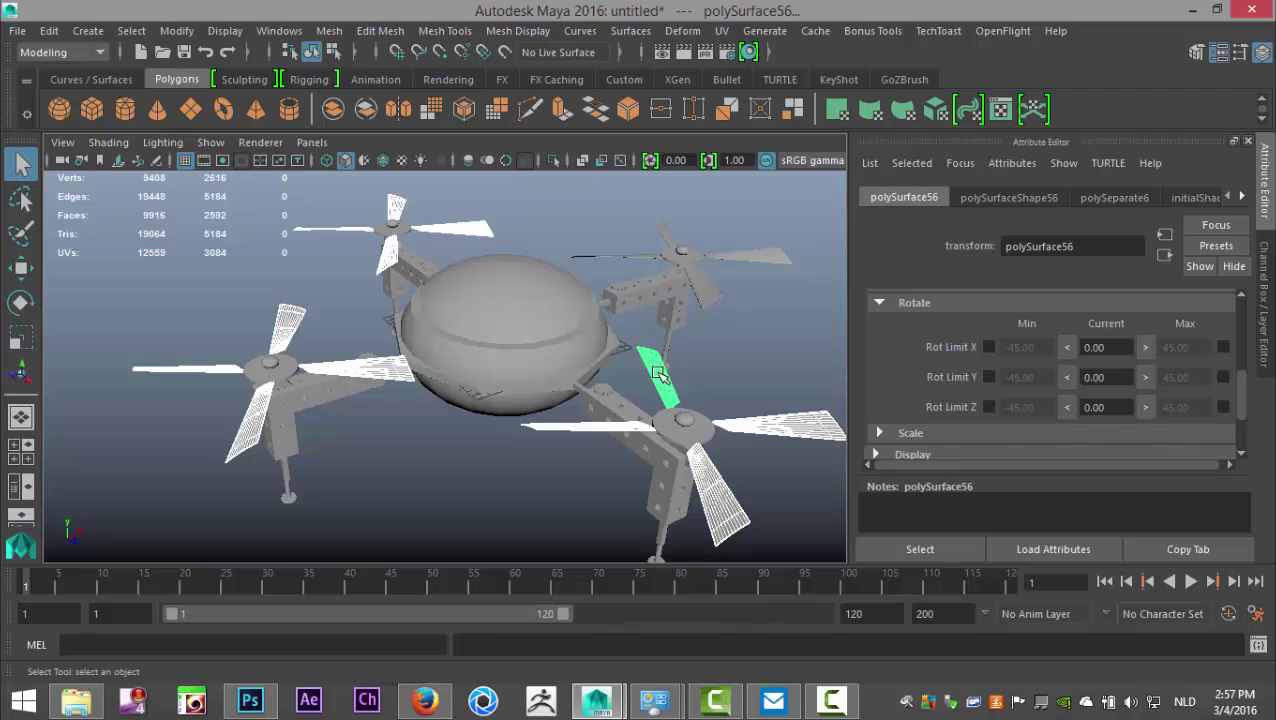
pyautogui.keyDown('shift'); pyautogui.click(702, 298); pyautogui.keyUp('shift')
pyautogui.keyDown('shift'); pyautogui.click(760, 258); pyautogui.keyUp('shift')
pyautogui.keyDown('shift'); pyautogui.click(658, 236); pyautogui.keyUp('shift')
pyautogui.keyDown('shift'); pyautogui.click(611, 259); pyautogui.keyUp('shift')
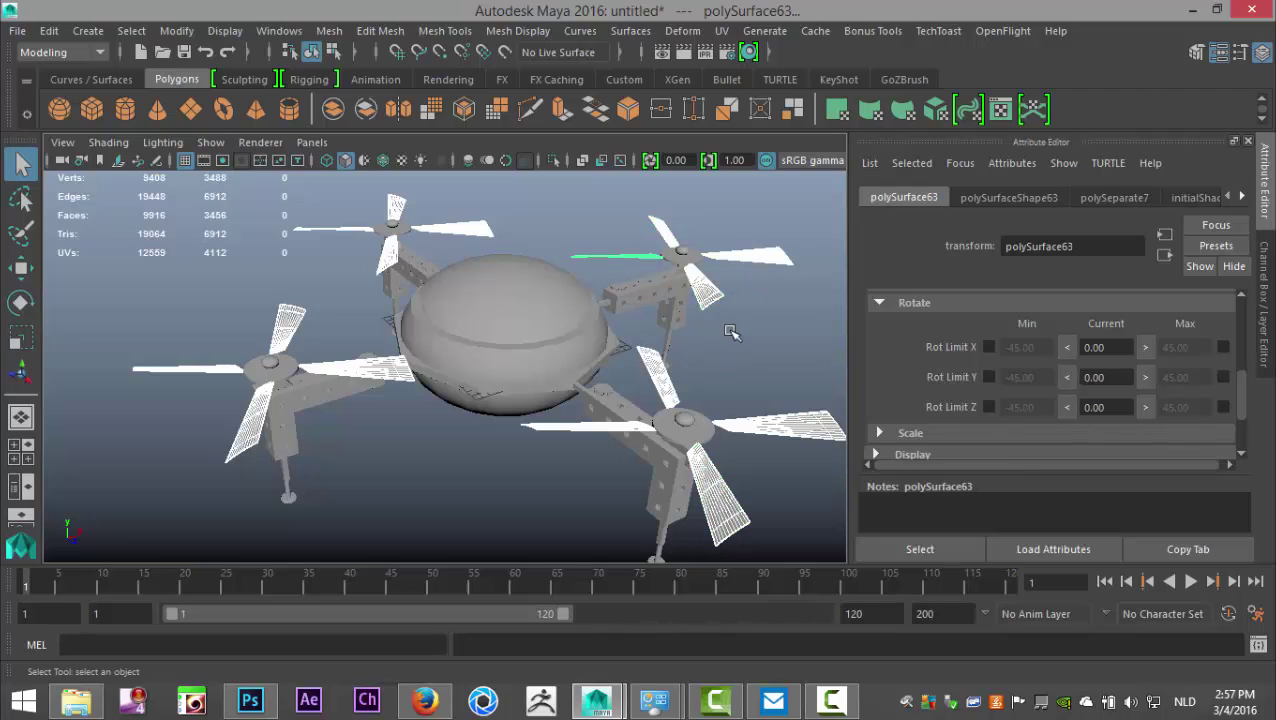
pyautogui.moveTo(708, 302); pyautogui.dragTo(718, 628, button='right')
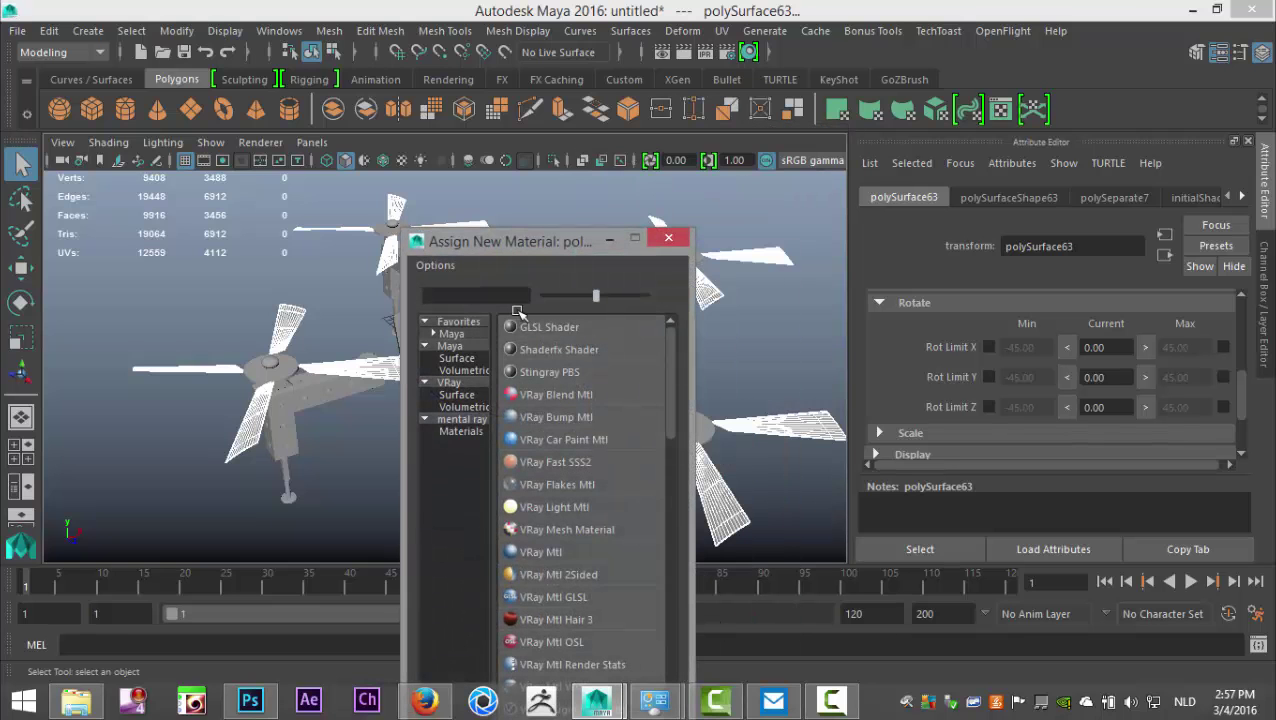
pyautogui.write('la')
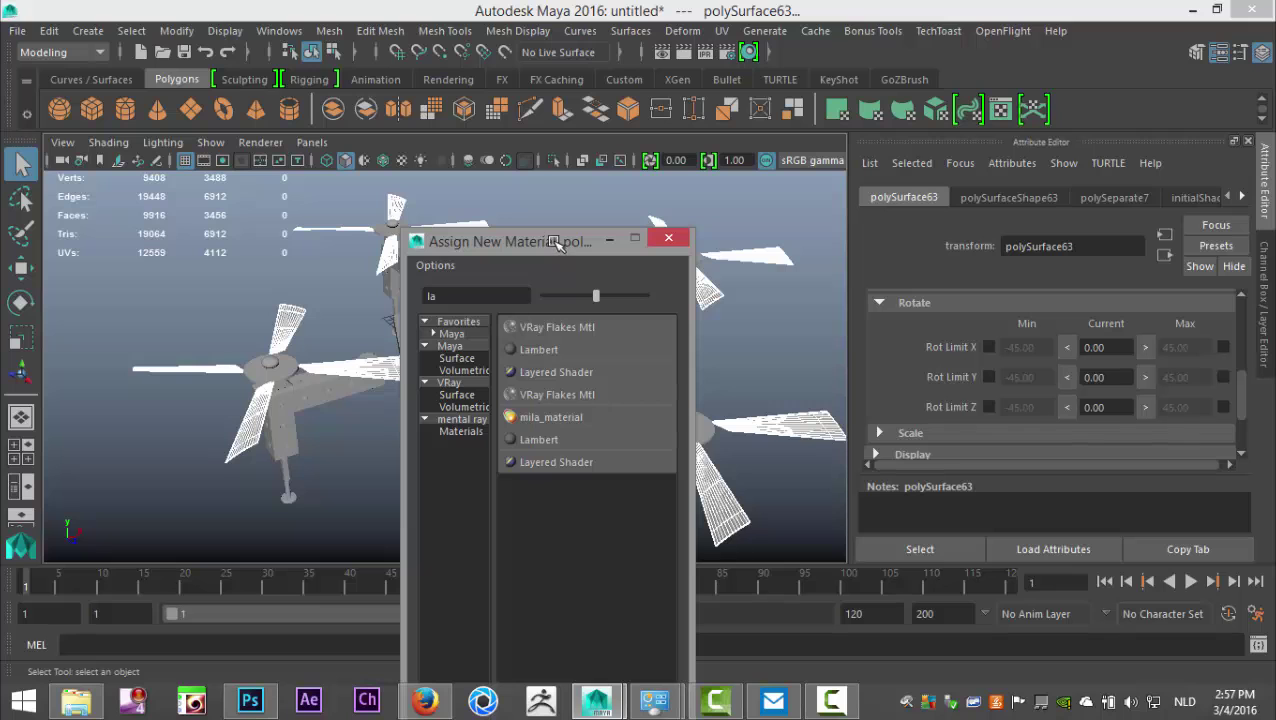
pyautogui.click(547, 351)
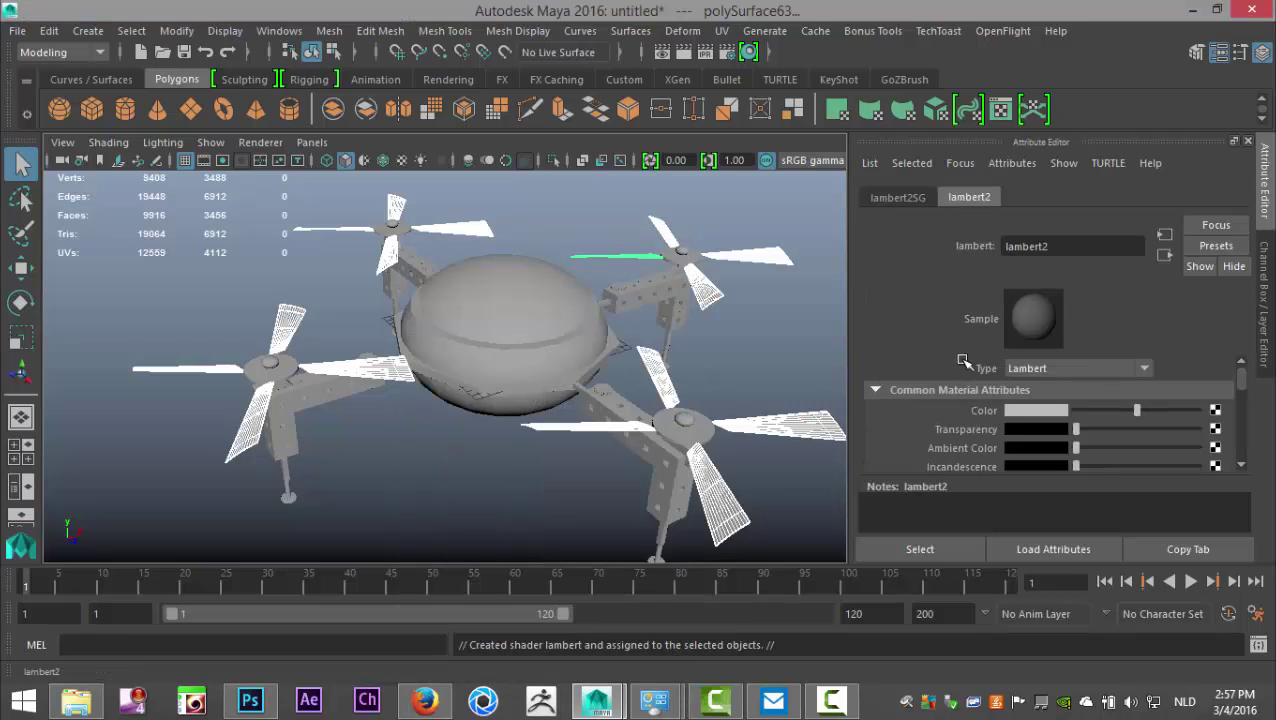
# Step: Set the colour of the rotor blades' Lambert material to yellow
pyautogui.click(1024, 412)
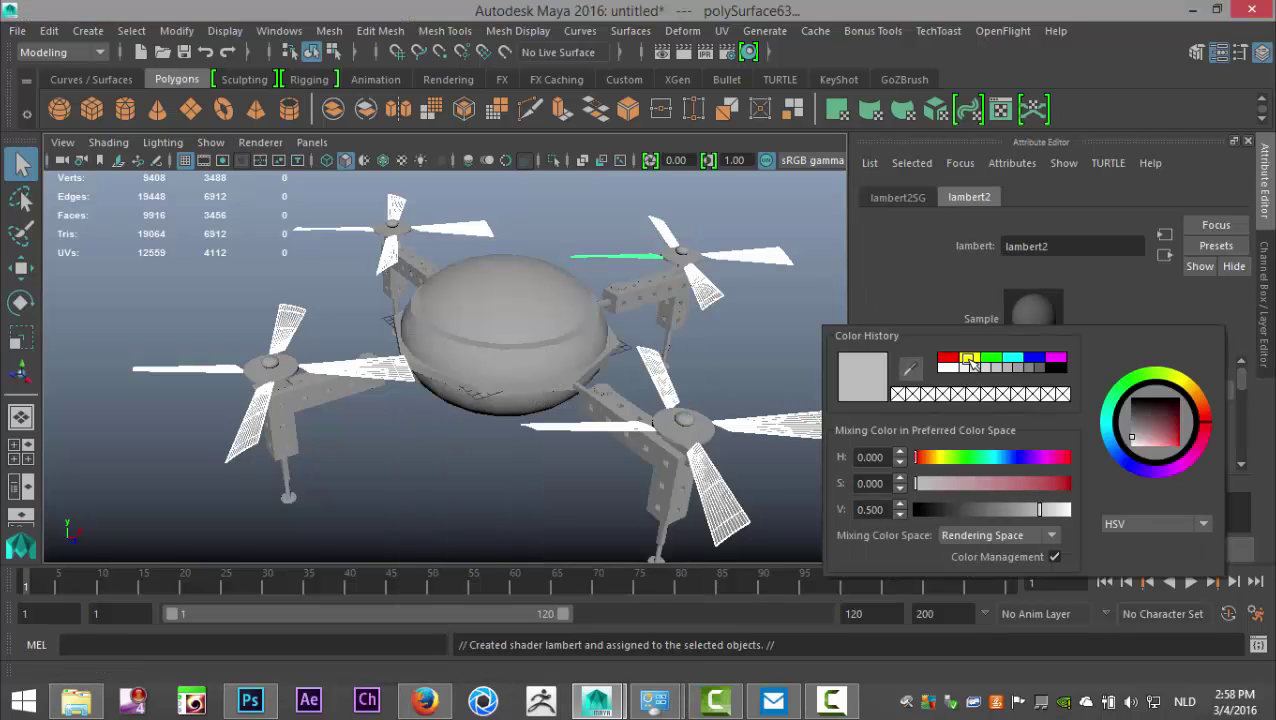
pyautogui.click(969, 359)
pyautogui.scroll(-5, 685, 408)
pyautogui.scroll(5, 609, 404)
# Step: Apply Smooth with 1 division to the drone's central spherical body
pyautogui.keyDown('alt'); pyautogui.moveTo(609, 428); pyautogui.dragTo(647, 371); pyautogui.keyUp('alt')
pyautogui.keyDown('alt'); pyautogui.moveTo(638, 413); pyautogui.dragTo(510, 258); pyautogui.keyUp('alt')
pyautogui.scroll(4, 604, 468)
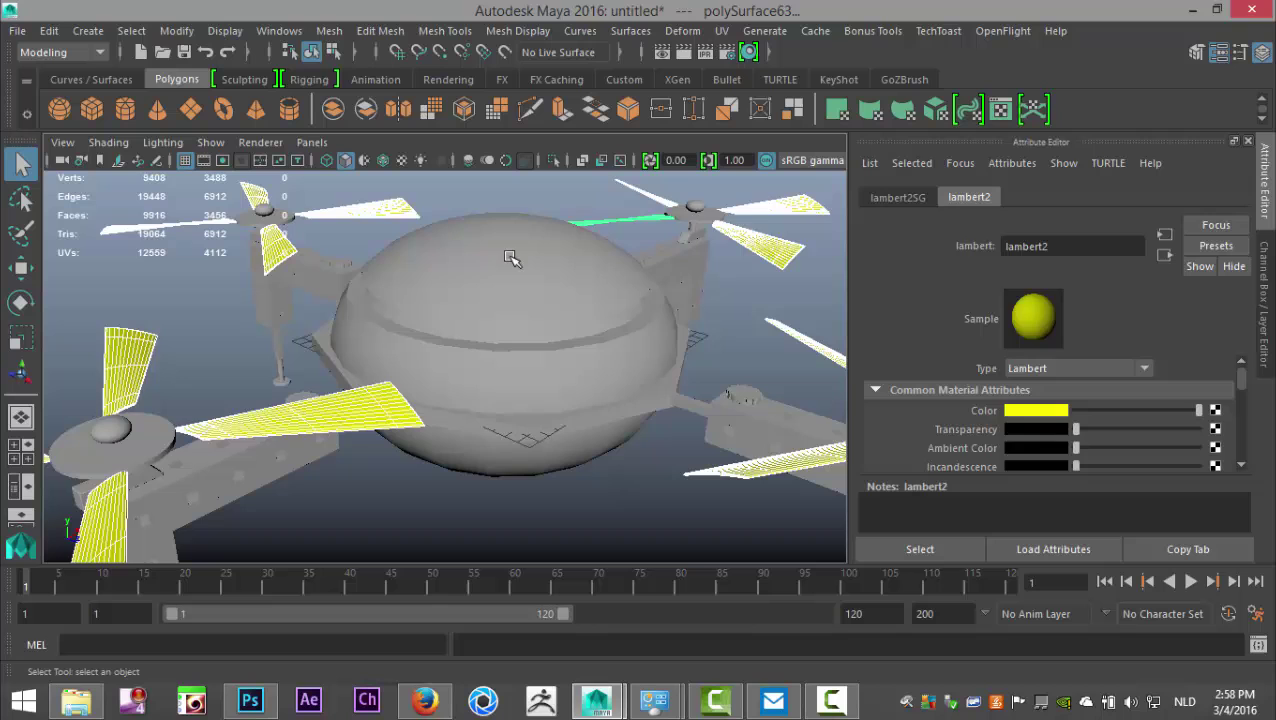
pyautogui.click(510, 258)
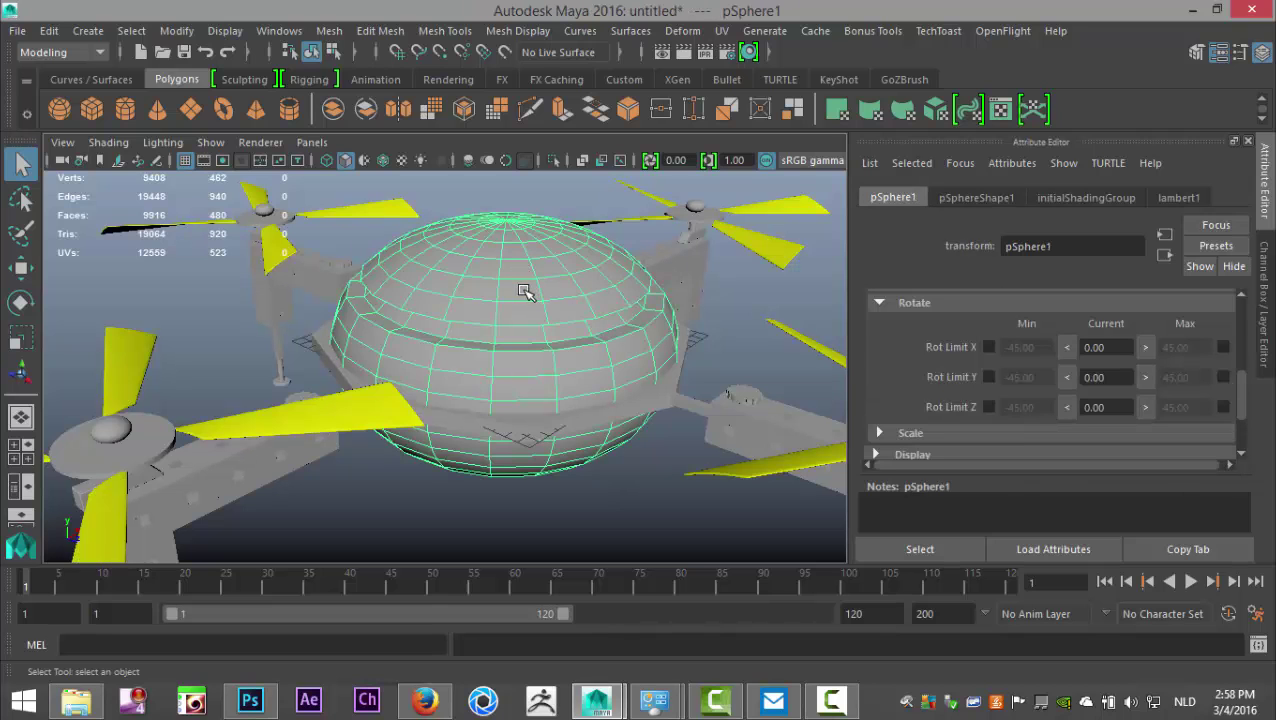
pyautogui.press('3')
pyautogui.keyDown('alt'); pyautogui.moveTo(571, 390); pyautogui.dragTo(615, 455); pyautogui.keyUp('alt')
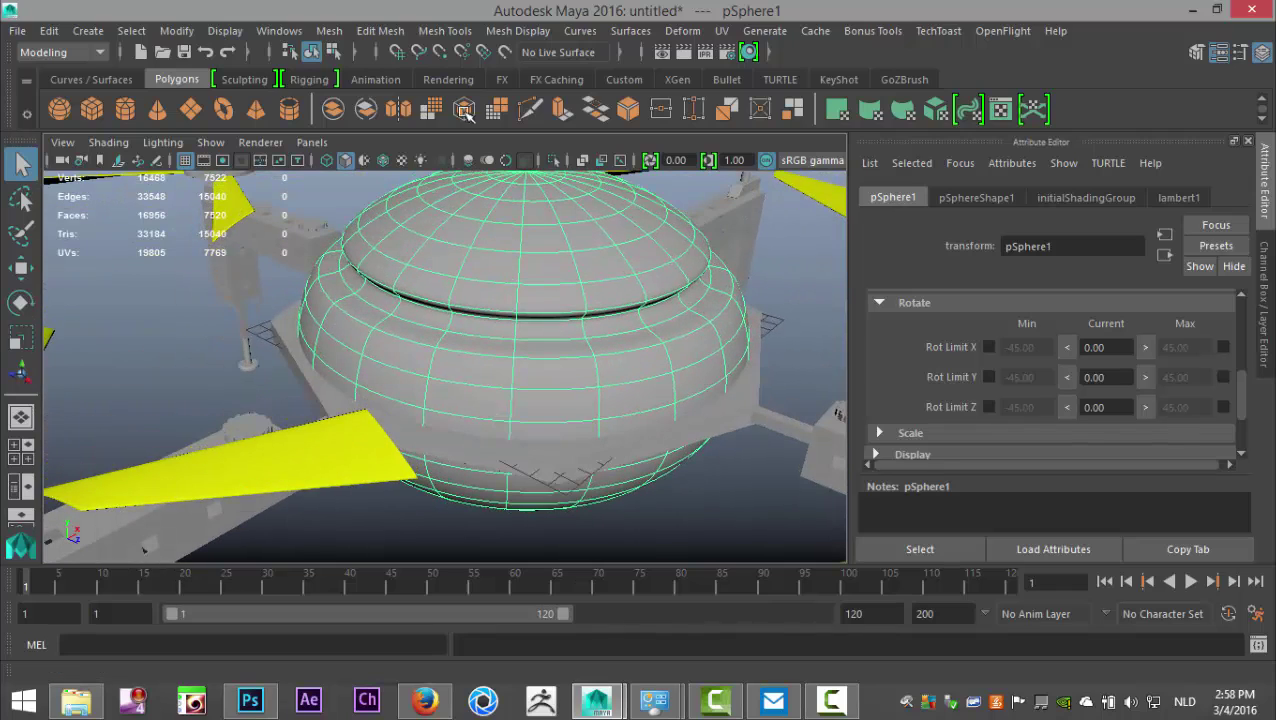
pyautogui.click(329, 30)
pyautogui.click(355, 205)
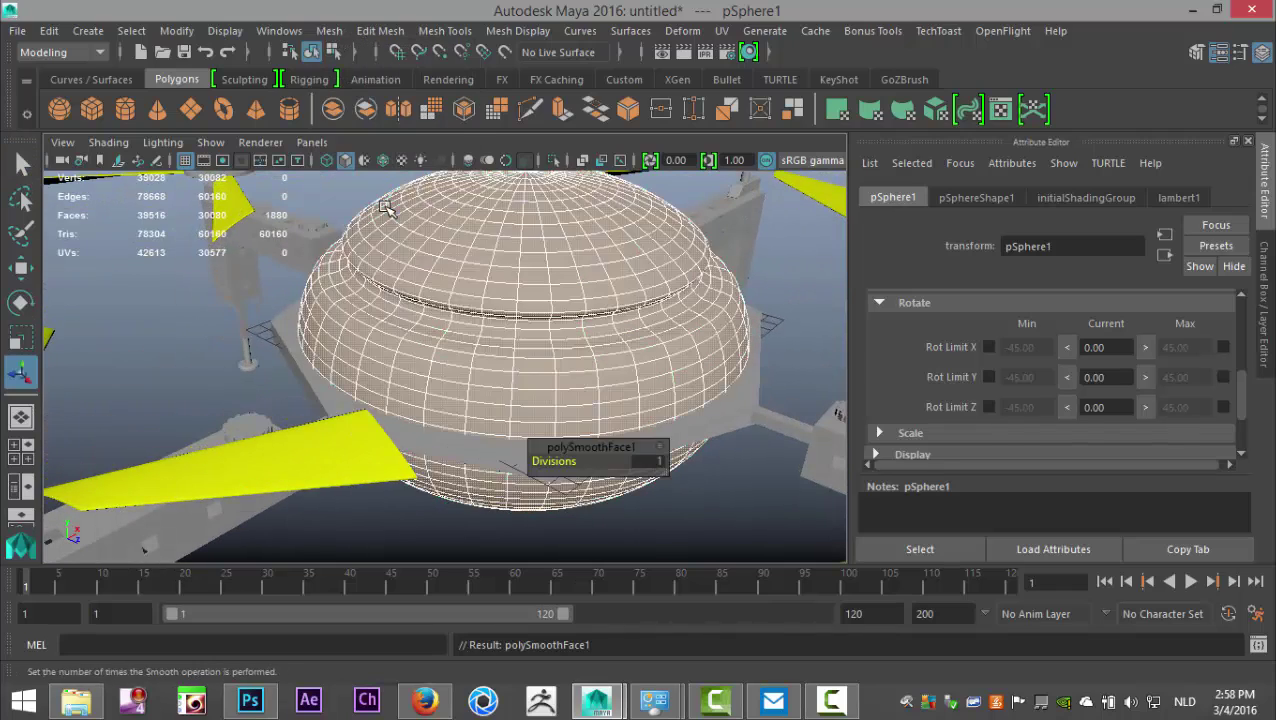
# Step: Select the full band of faces around the body just below the dome's groove, grown to three loops wide
pyautogui.keyDown('alt'); pyautogui.moveTo(441, 350); pyautogui.dragTo(498, 424); pyautogui.keyUp('alt')
pyautogui.keyDown('alt'); pyautogui.moveTo(498, 424); pyautogui.dragTo(474, 435, button='middle'); pyautogui.keyUp('alt')
pyautogui.scroll(2, 516, 443)
pyautogui.moveTo(500, 195); pyautogui.dragTo(490, 210, button='right')
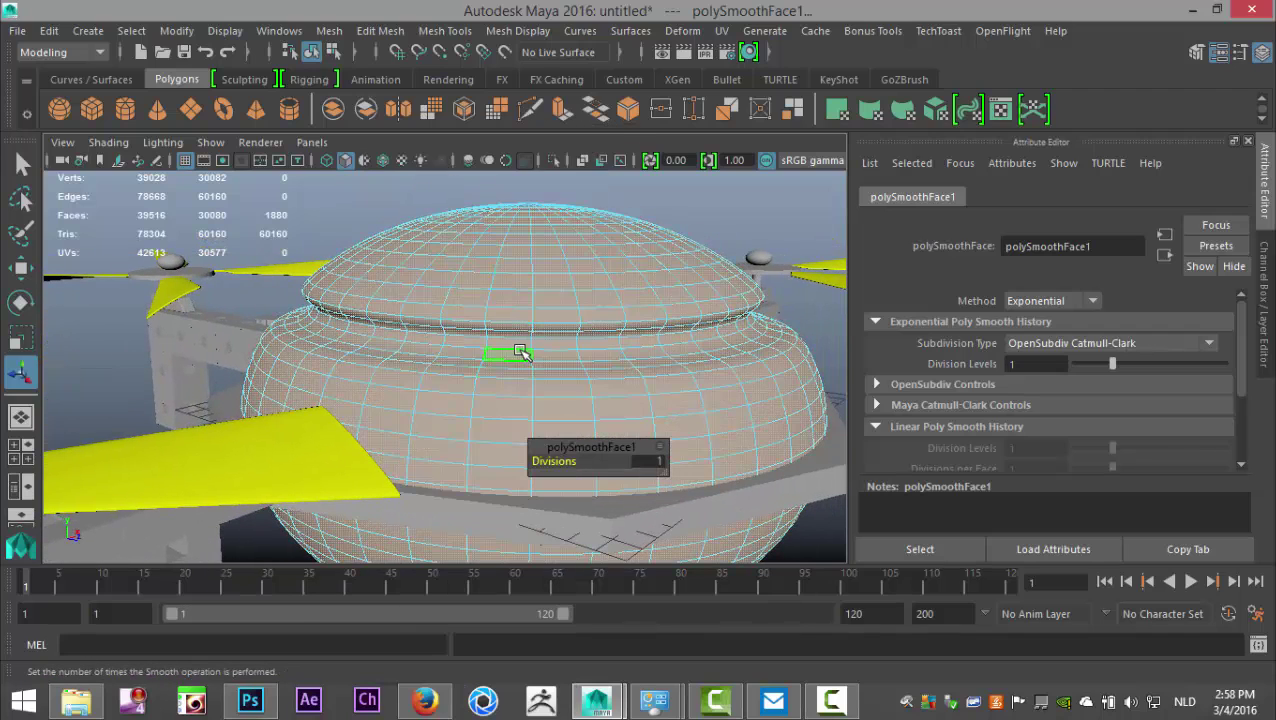
pyautogui.click(518, 345)
pyautogui.keyDown('shift'); pyautogui.doubleClick(477, 345); pyautogui.keyUp('shift')
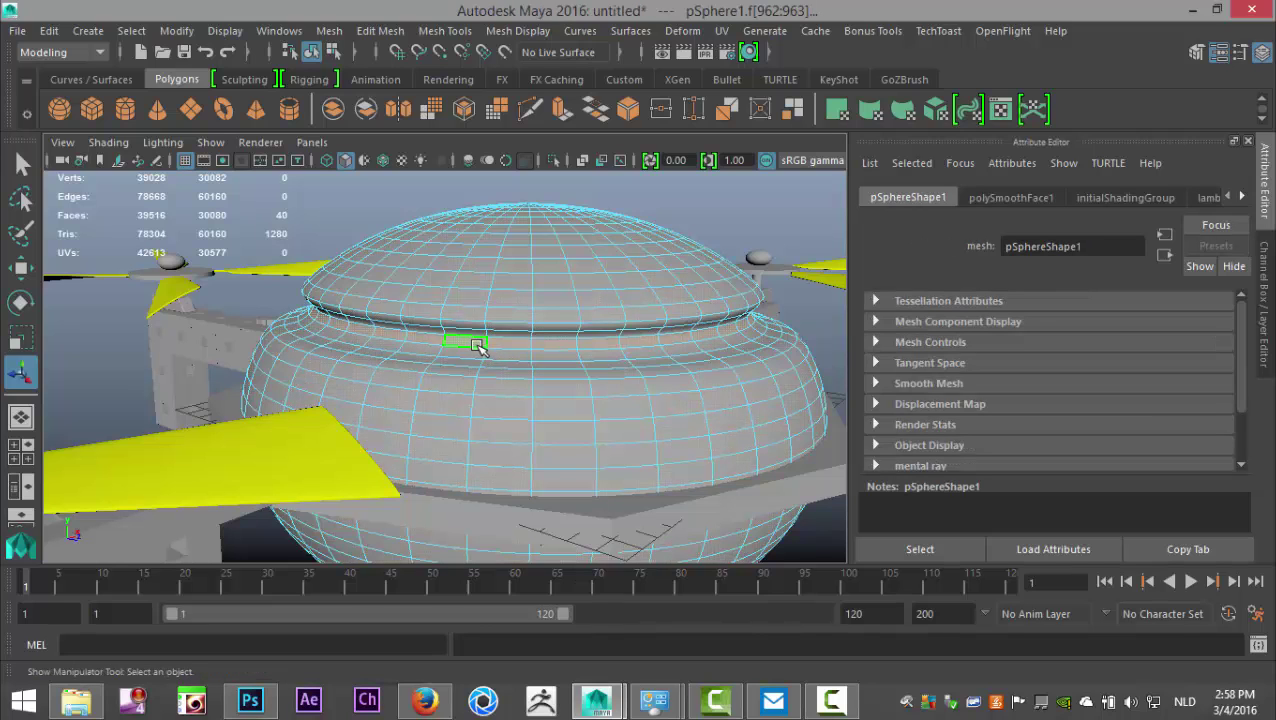
pyautogui.hotkey('shift', '.')
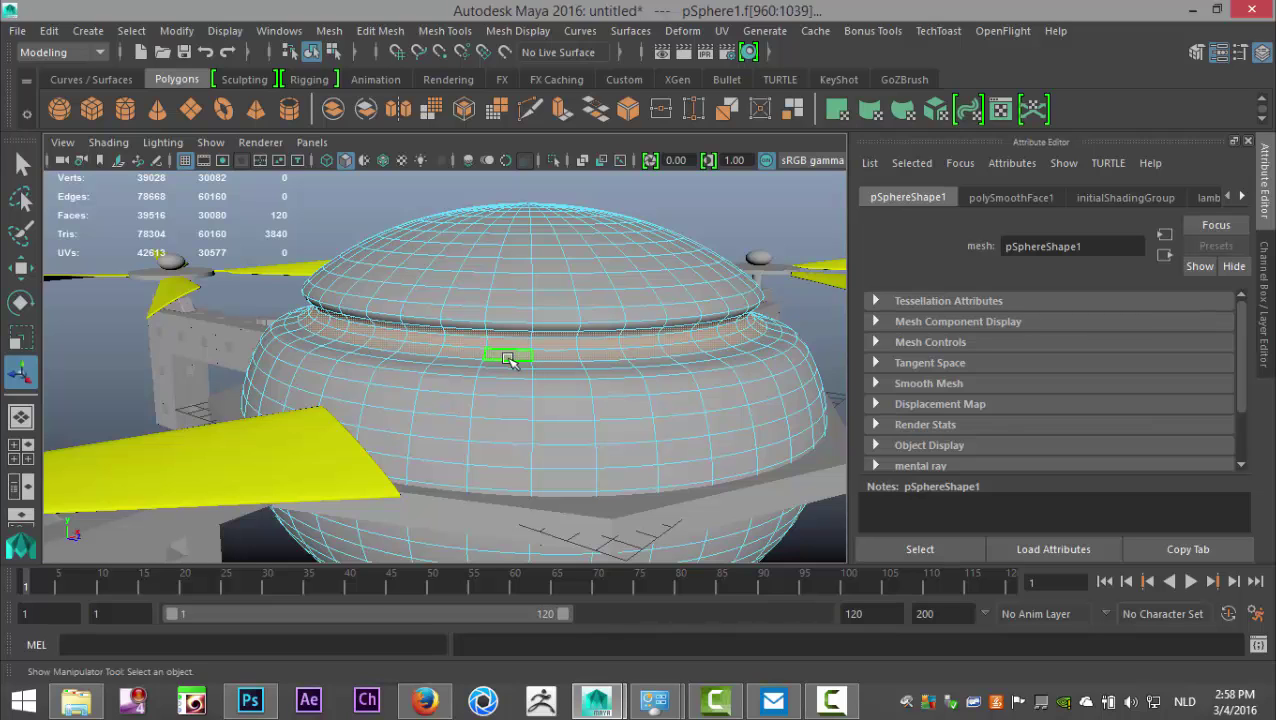
# Step: Assign a new Lambert material to the selected face band and set its colour to red
pyautogui.moveTo(527, 357); pyautogui.dragTo(560, 622, button='right')
pyautogui.click(545, 351)
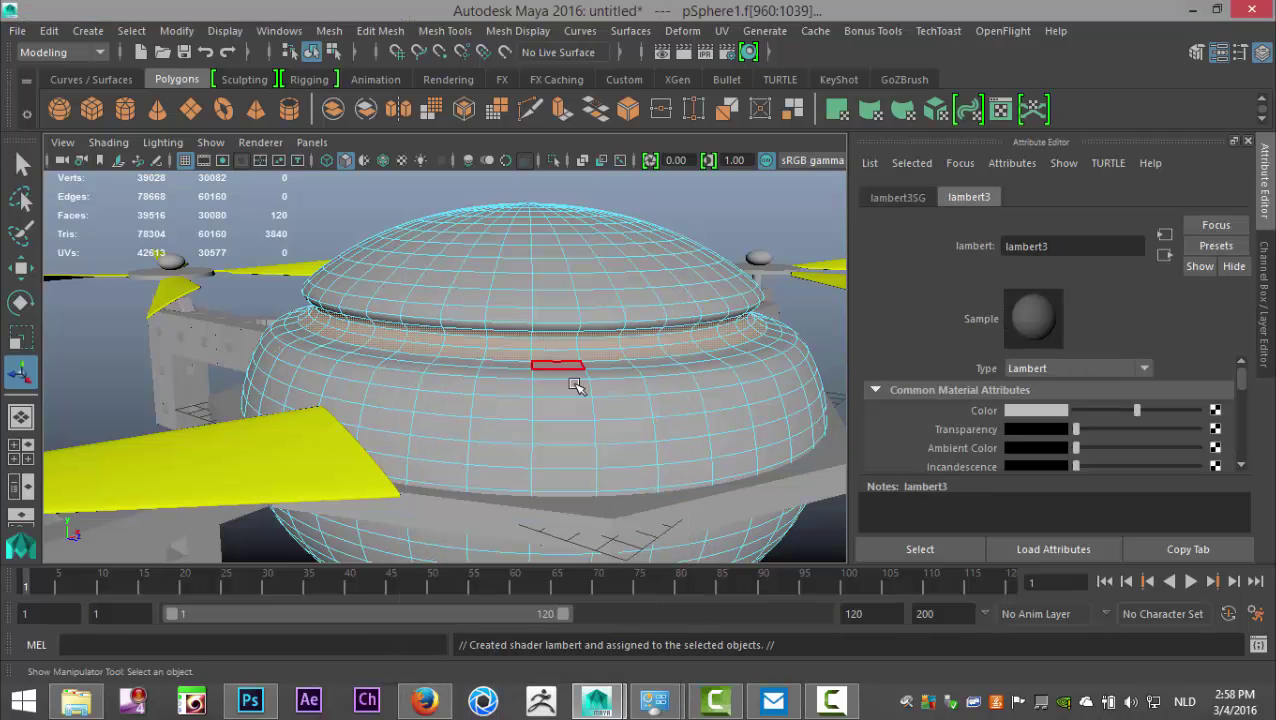
pyautogui.click(1022, 411)
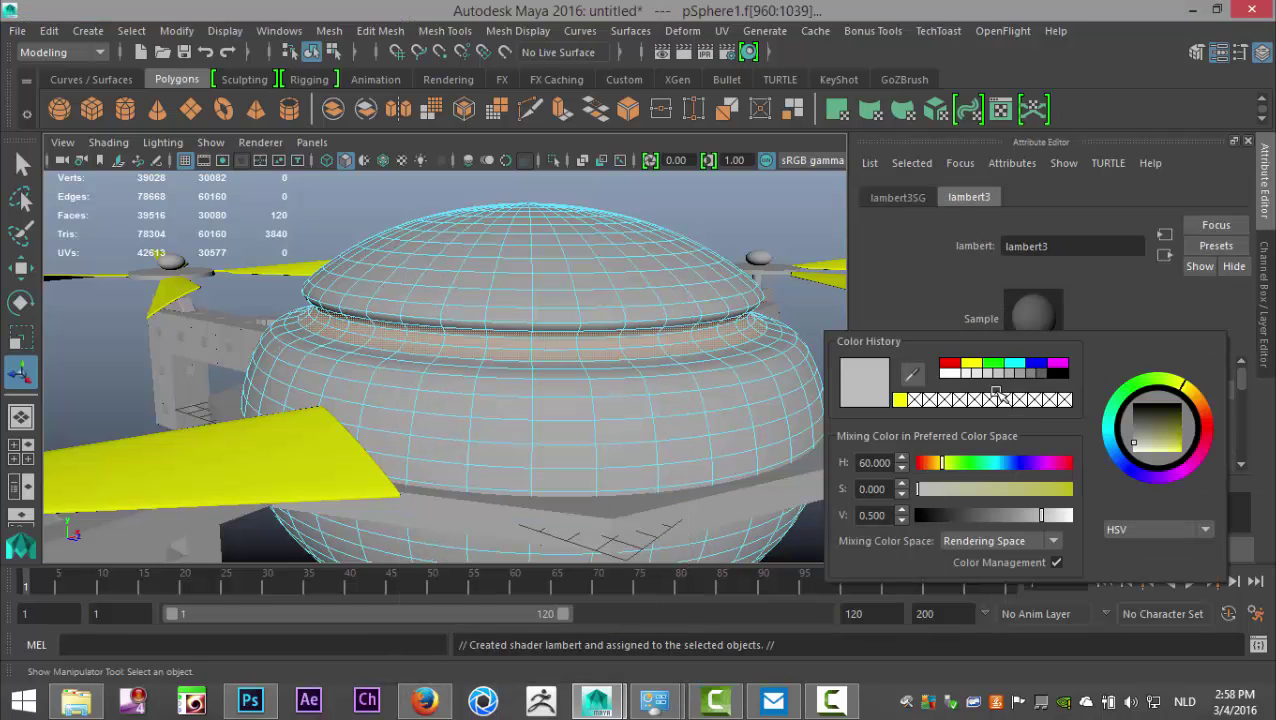
pyautogui.click(953, 362)
# Step: Assign a new Lambert material to the octagonal plate around the body and colour it green
pyautogui.scroll(-5, 630, 360)
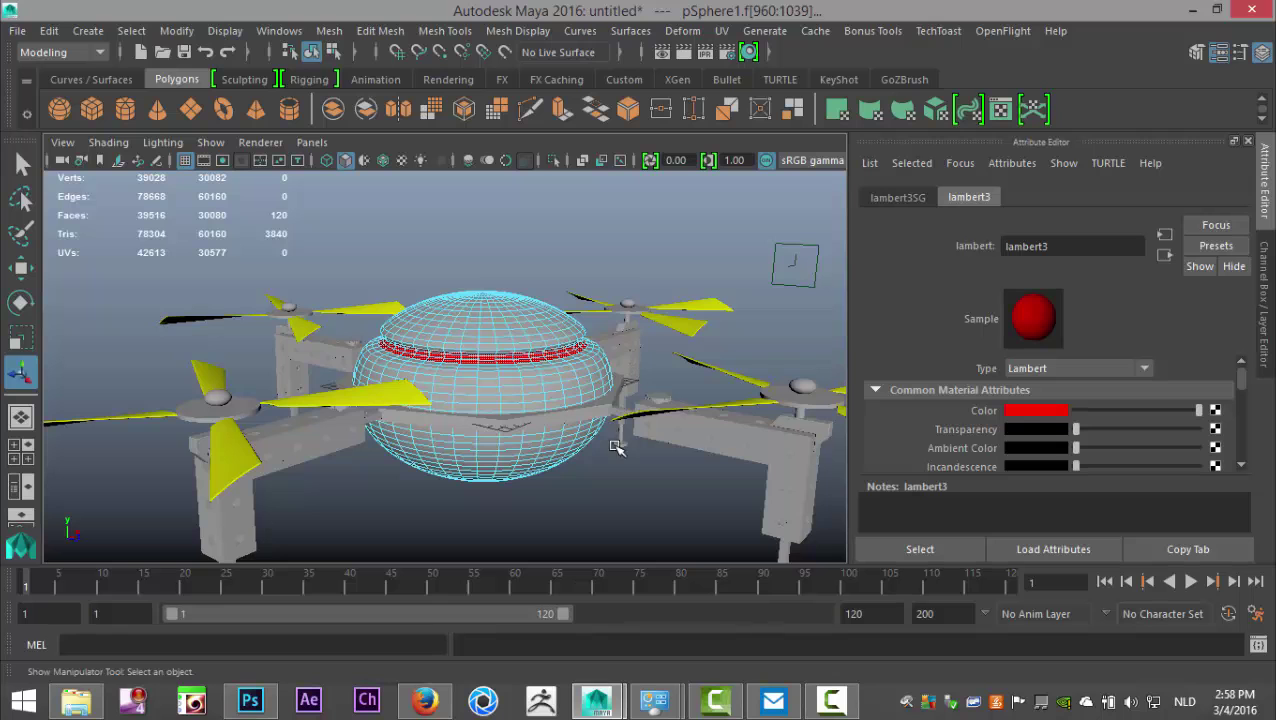
pyautogui.moveTo(616, 447)
pyautogui.keyDown('alt'); pyautogui.mouseDown()
pyautogui.moveTo(598, 421)
pyautogui.moveTo(592, 455)
pyautogui.mouseUp(); pyautogui.keyUp('alt')
pyautogui.scroll(5, 598, 421)
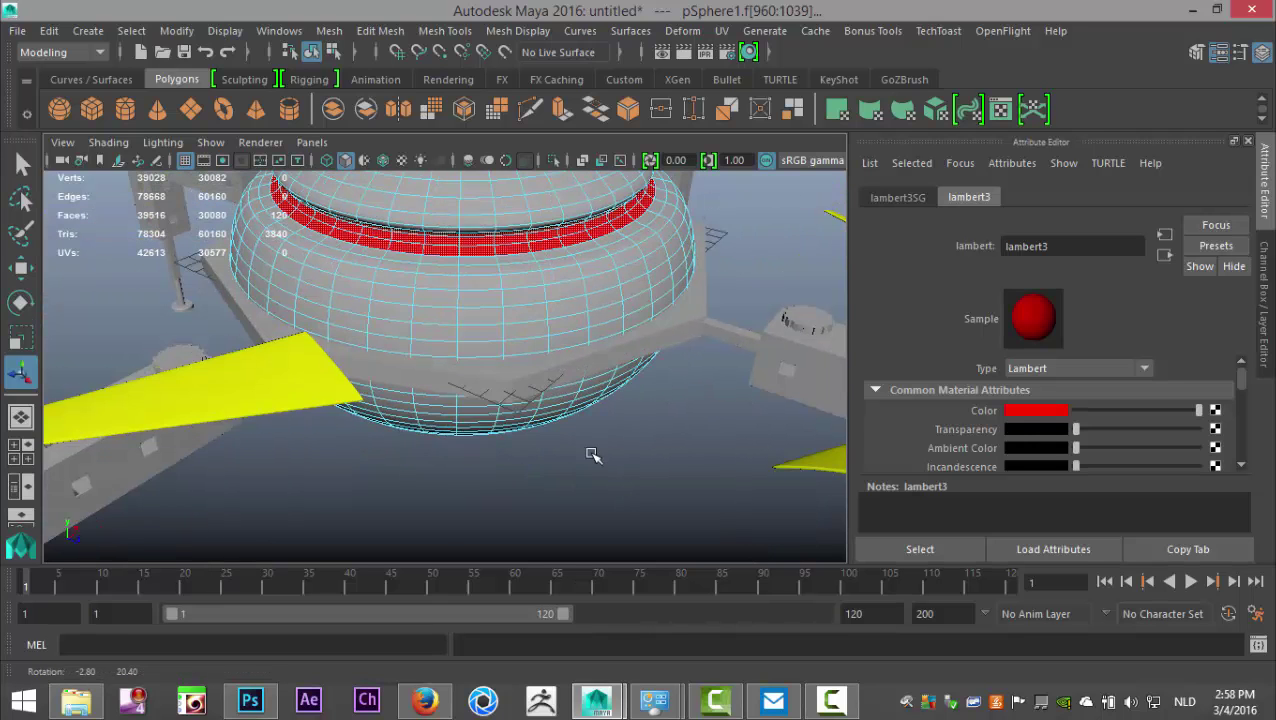
pyautogui.click(508, 378)
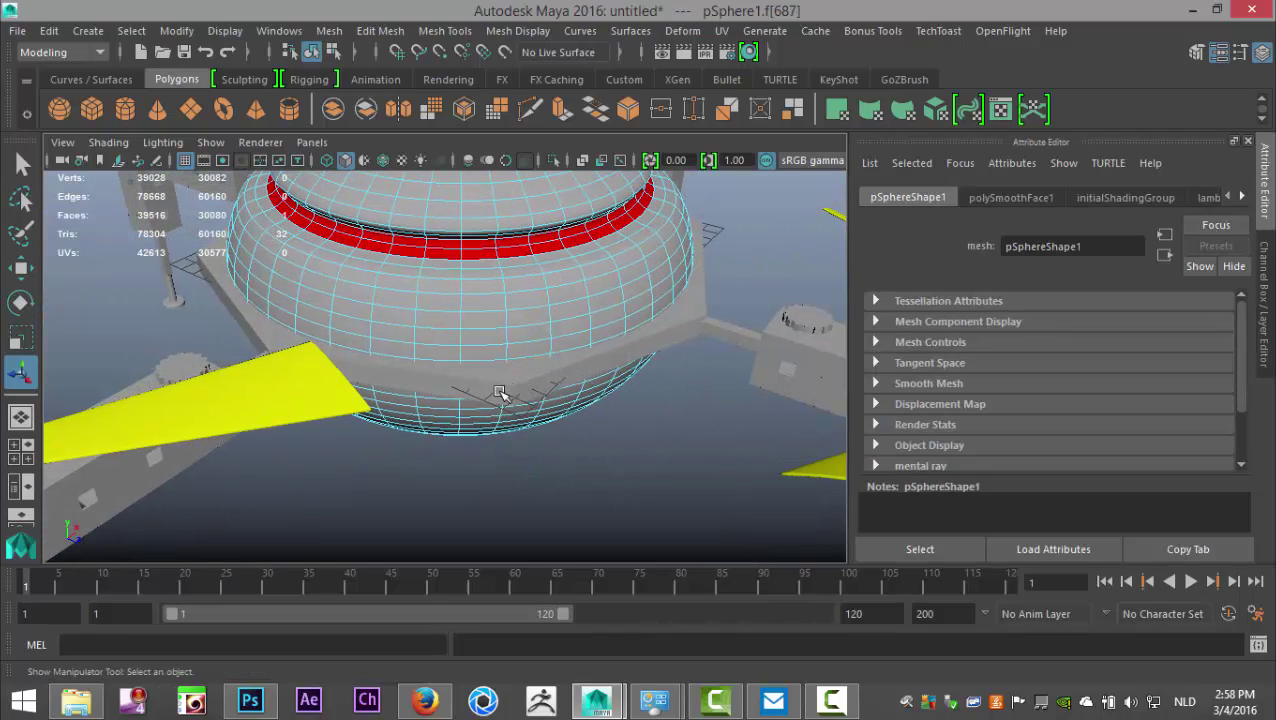
pyautogui.moveTo(398, 385); pyautogui.dragTo(470, 140, button='right')
pyautogui.click(443, 385)
pyautogui.moveTo(439, 385); pyautogui.dragTo(460, 628, button='right')
pyautogui.click(530, 346)
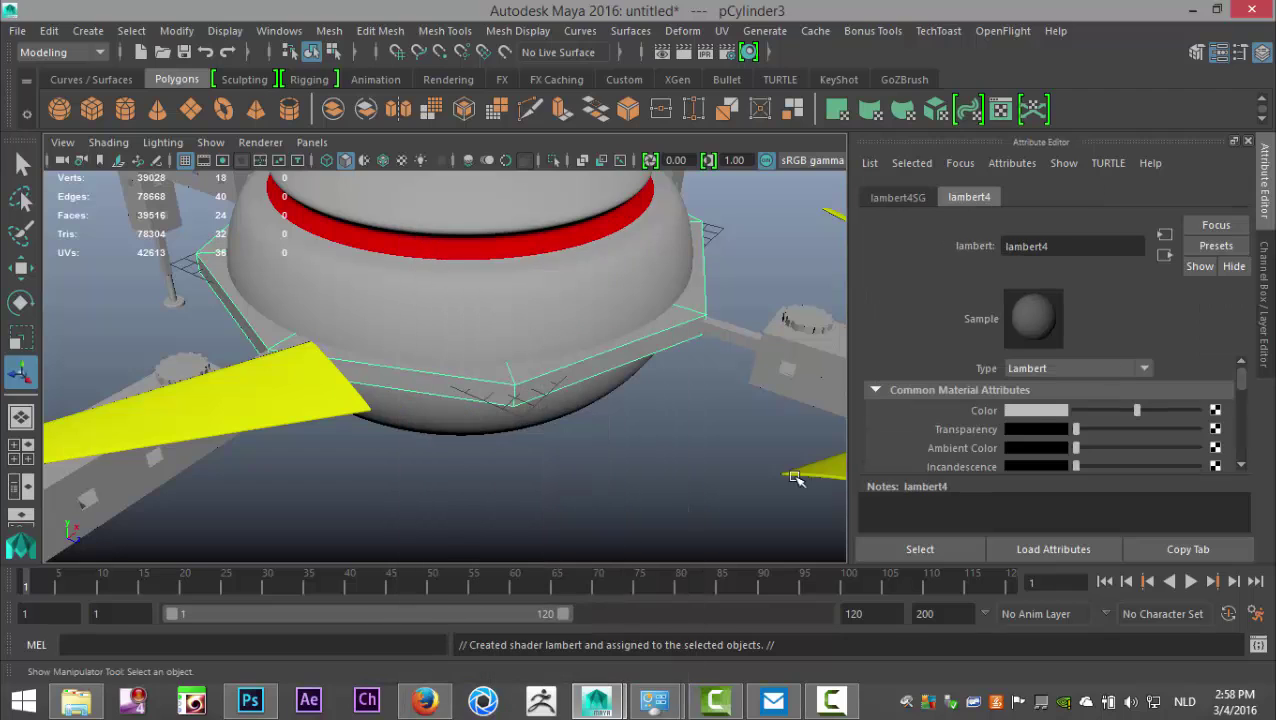
pyautogui.click(1062, 412)
pyautogui.click(1037, 367)
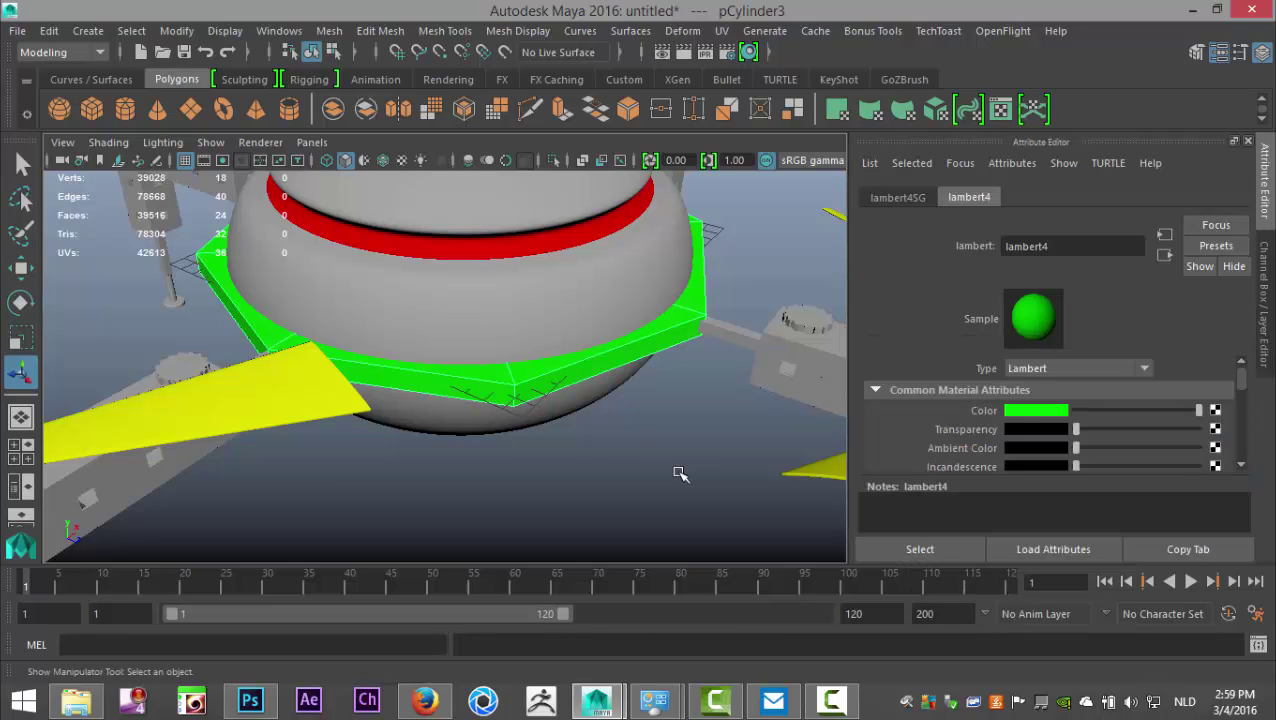
# Step: Clear the plate selection and select every part of the fully coloured drone
pyautogui.click(680, 474)
pyautogui.scroll(-2, 676, 485)
pyautogui.scroll(-1, 663, 508)
pyautogui.scroll(1, 651, 528)
pyautogui.keyDown('alt'); pyautogui.moveTo(588, 508); pyautogui.dragTo(622, 506); pyautogui.keyUp('alt')
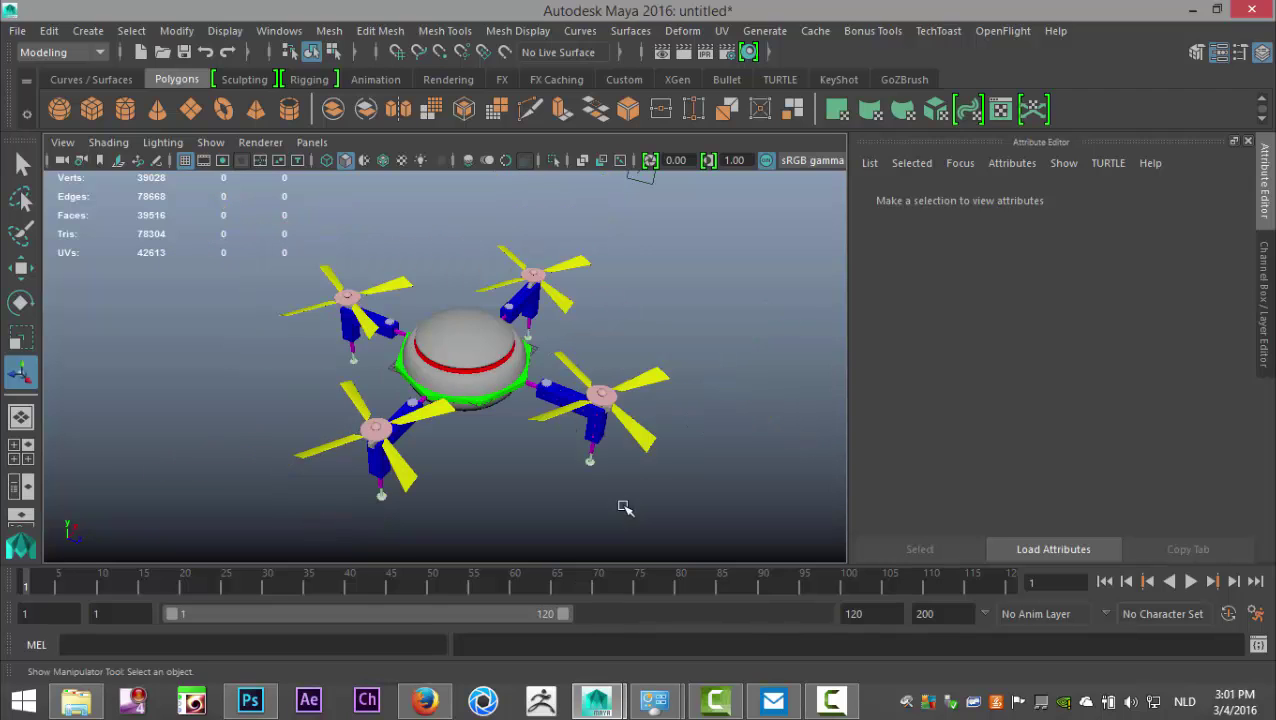
pyautogui.keyDown('alt'); pyautogui.moveTo(665, 455); pyautogui.dragTo(441, 405); pyautogui.keyUp('alt')
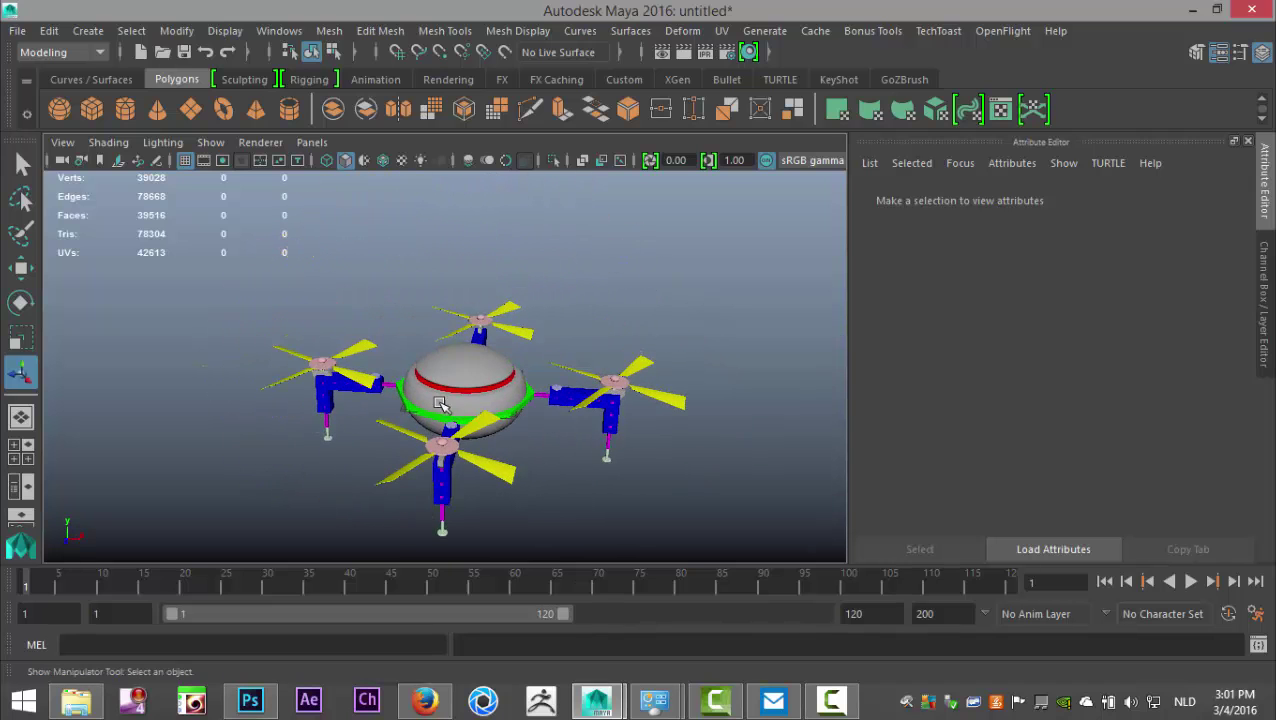
pyautogui.moveTo(183, 251); pyautogui.dragTo(775, 550)
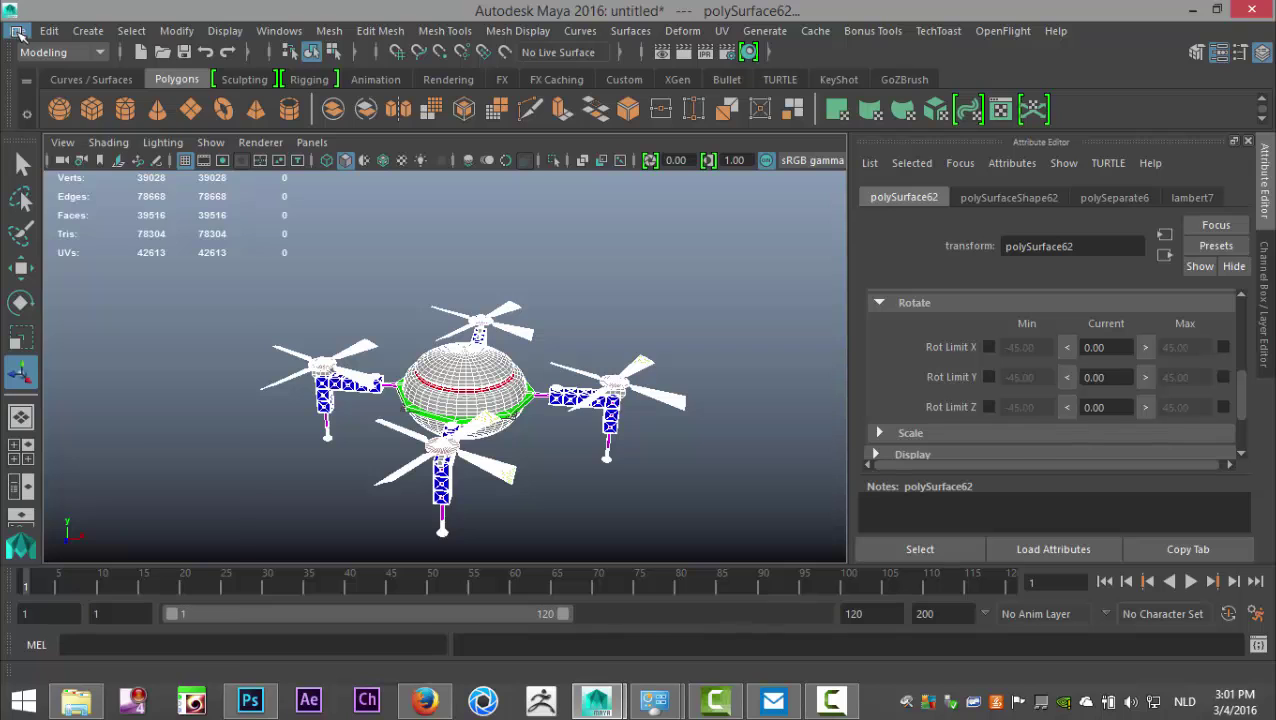
# Step: Set the file type for exporting the selection to OBJexport and continue to the export file dialog
pyautogui.click(18, 31)
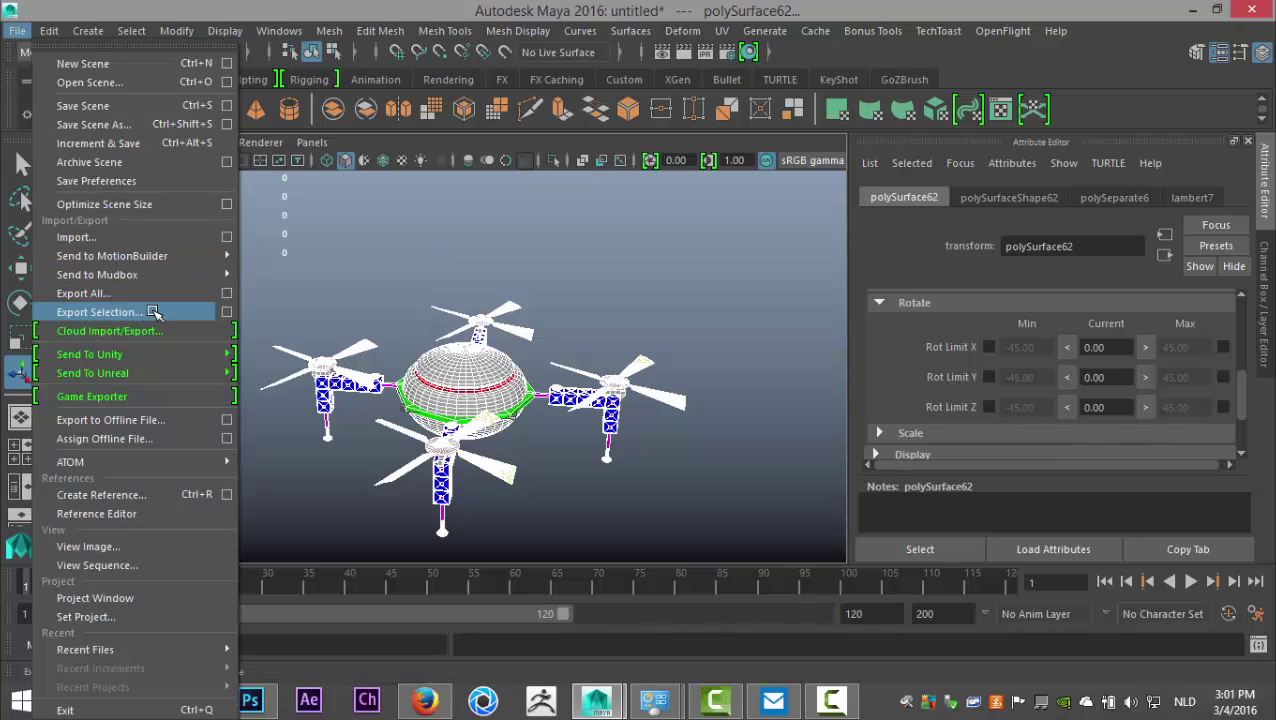
pyautogui.click(230, 313)
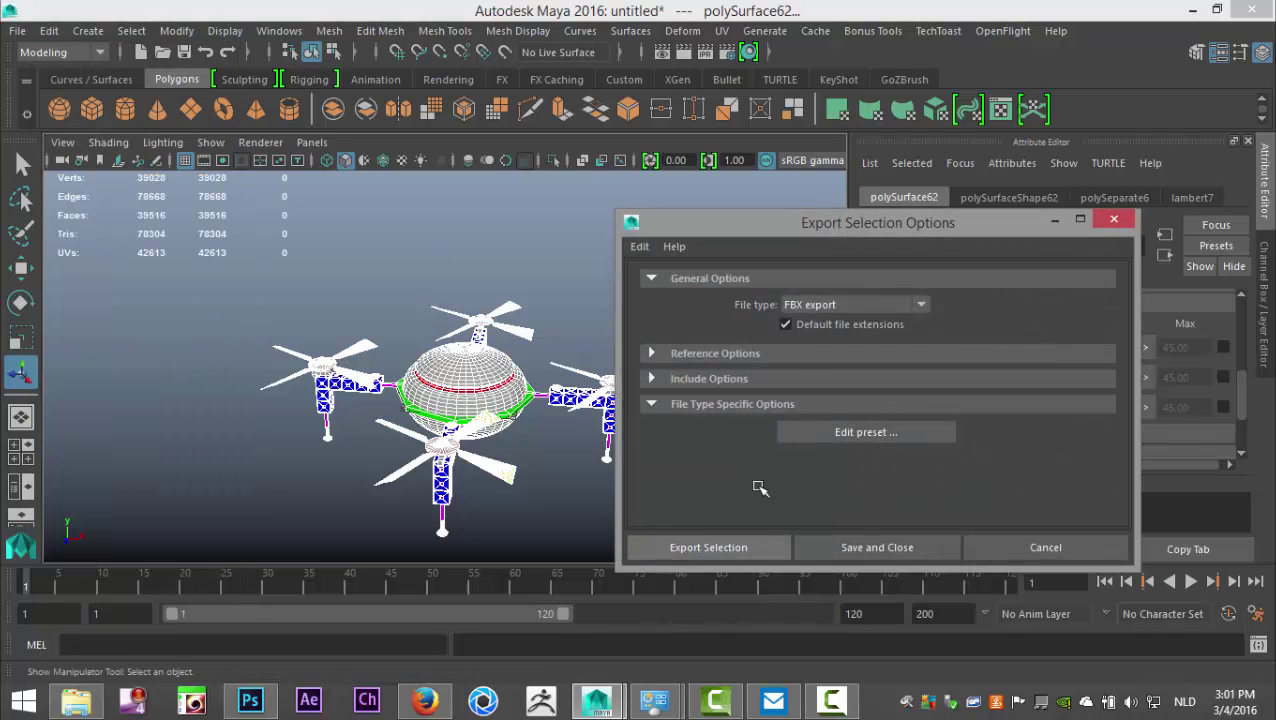
pyautogui.click(857, 305)
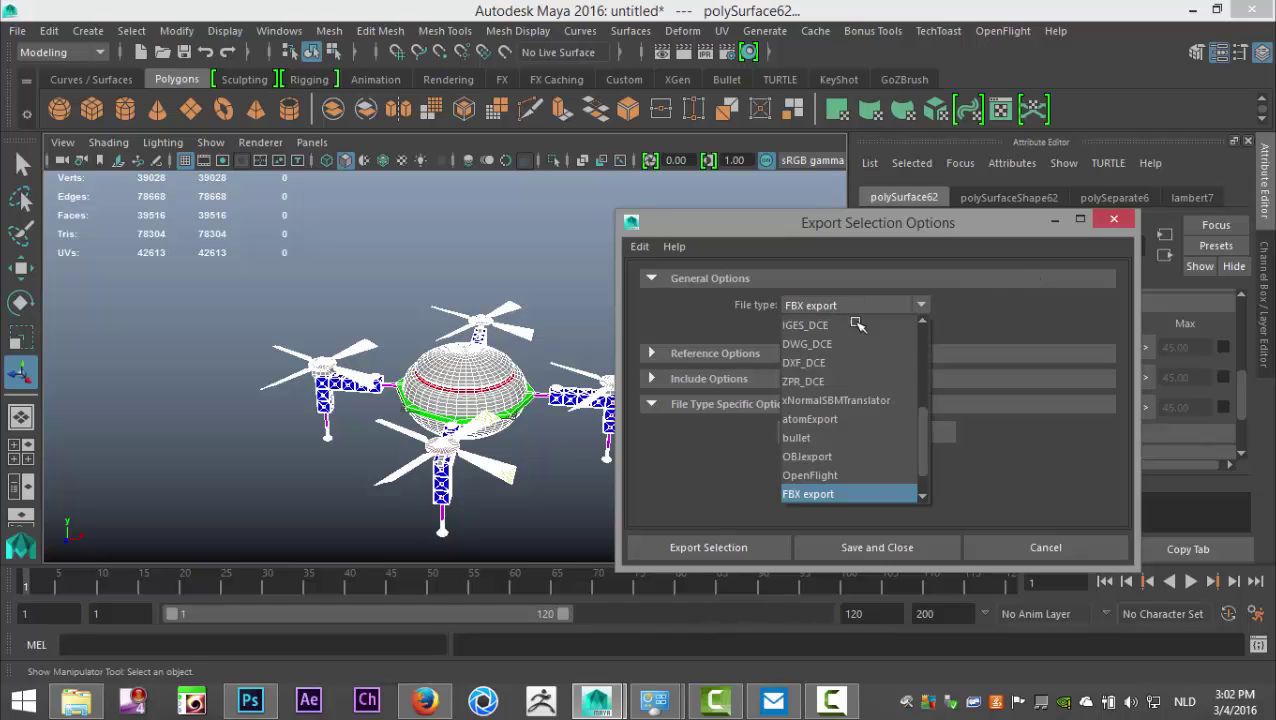
pyautogui.click(836, 458)
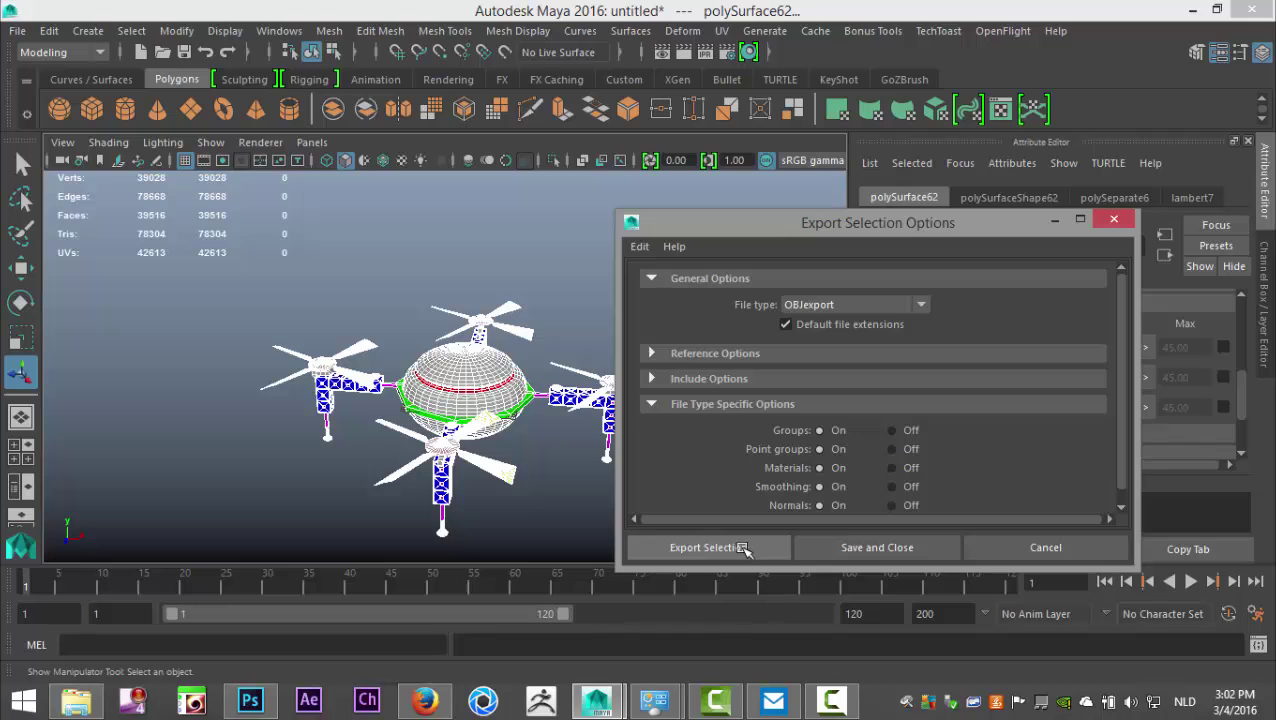
pyautogui.click(703, 548)
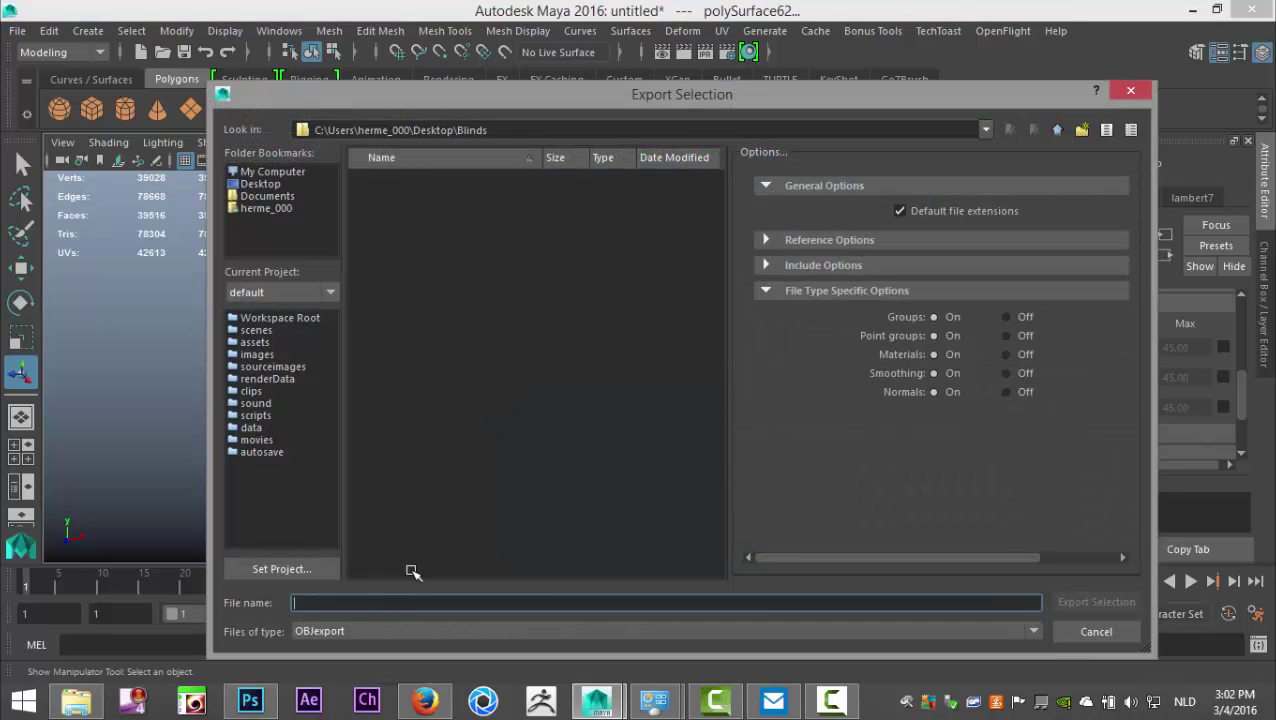
# Step: Export the selected drone to the Desktop under the file name DroneOBJ
pyautogui.write('DroneOBJ')
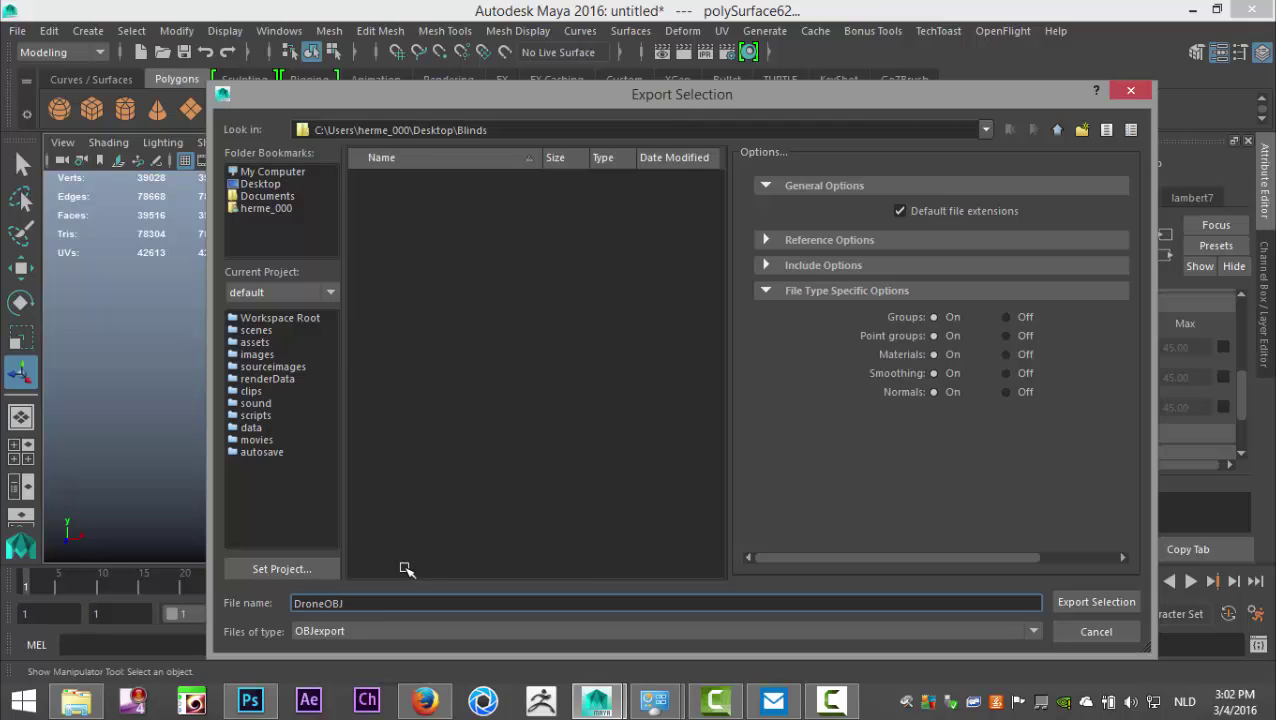
pyautogui.click(266, 174)
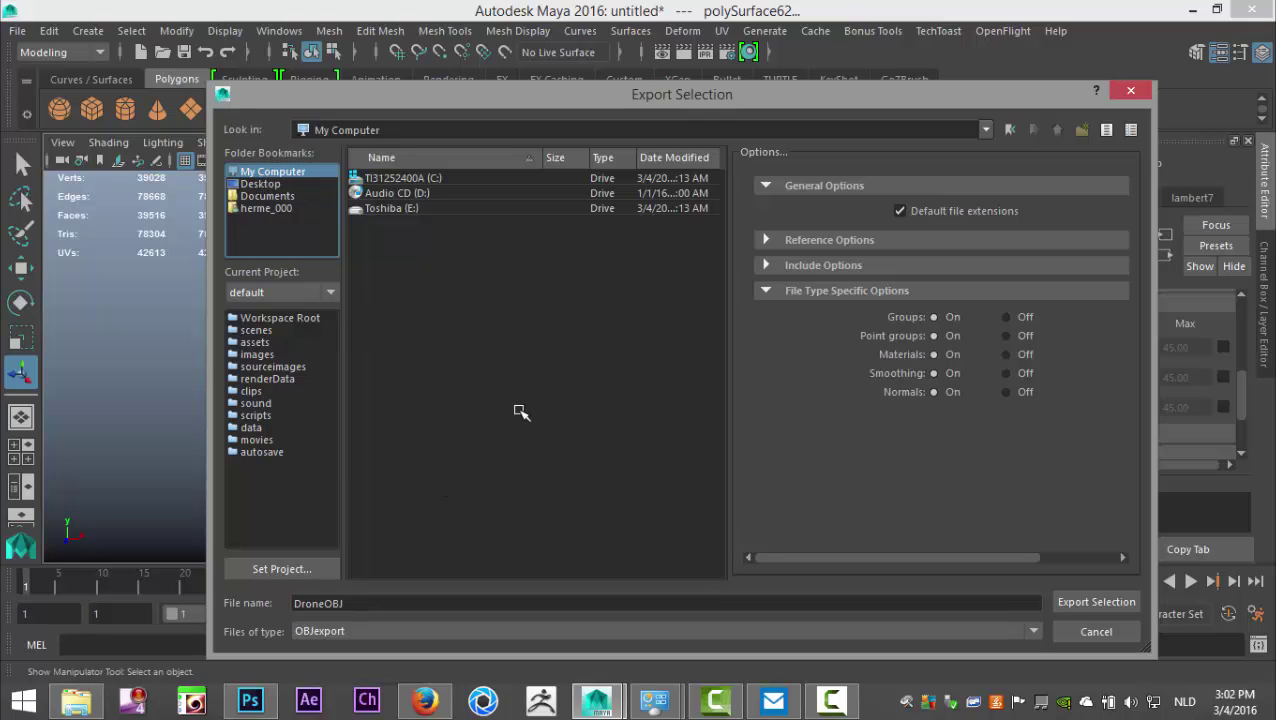
pyautogui.click(262, 185)
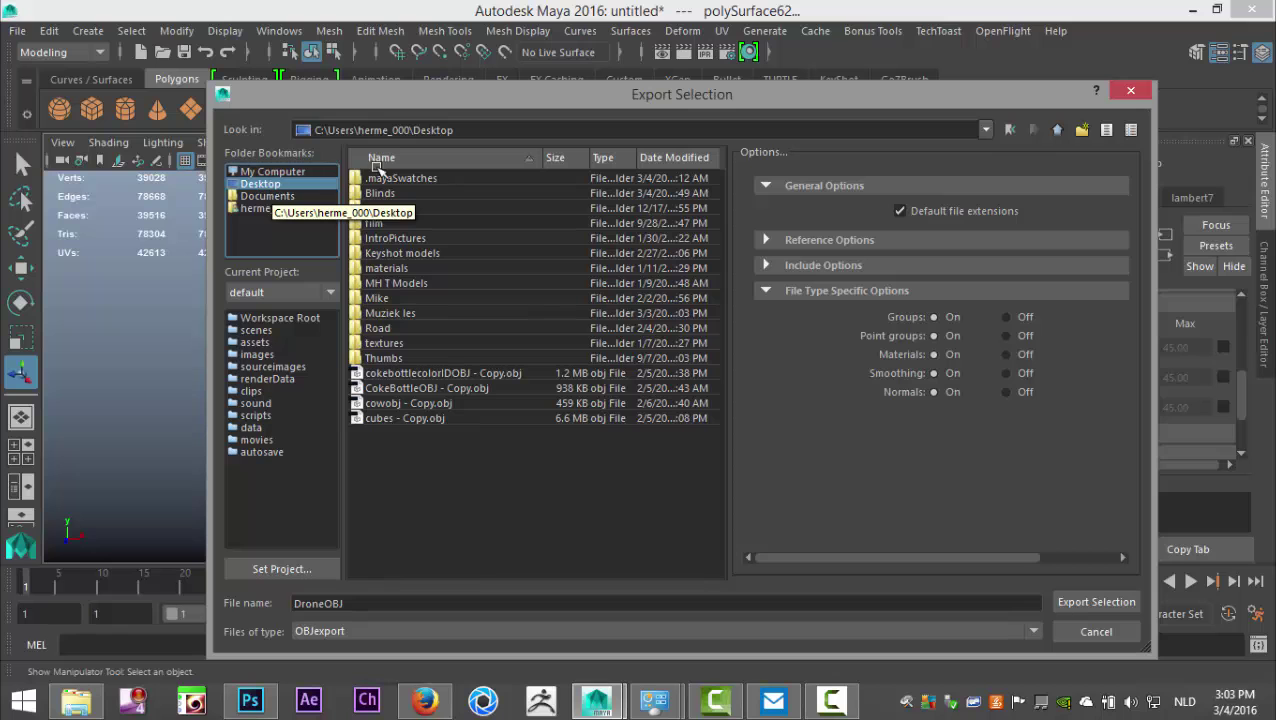
pyautogui.click(1100, 601)
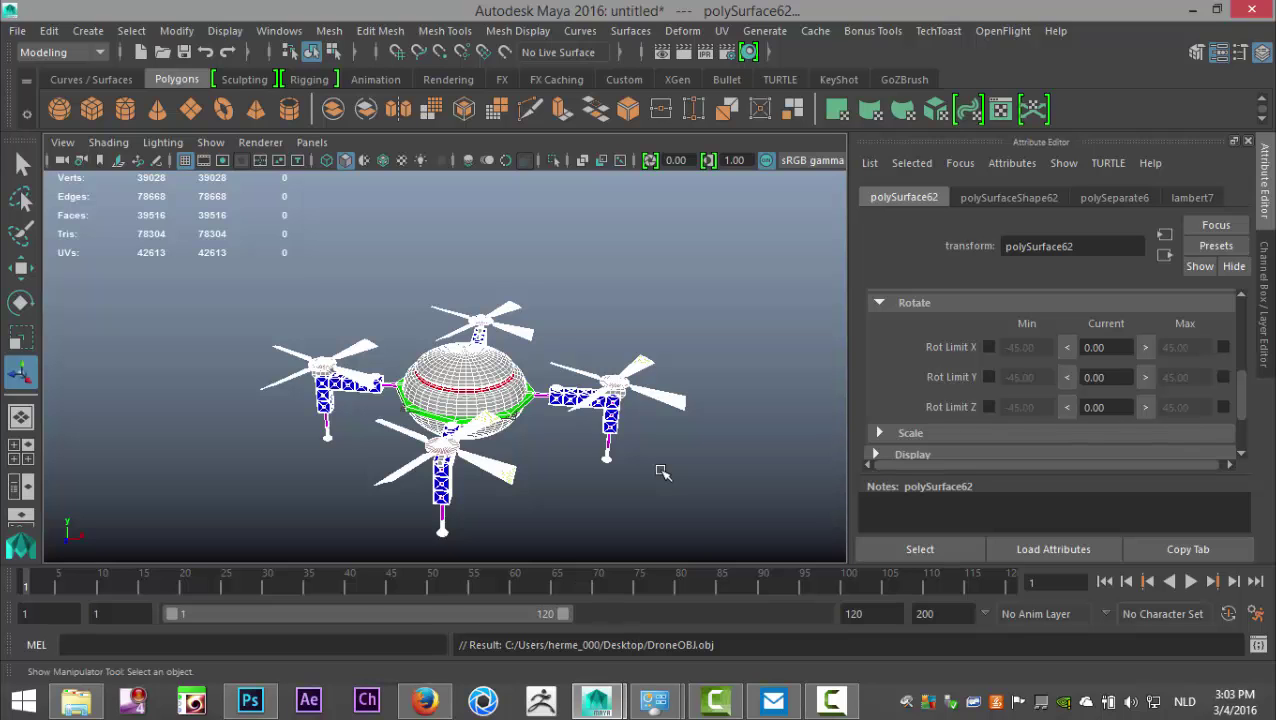
# Step: Switch to KeyShot and import the DroneOBJ file from the Desktop, keeping the offered import settings
pyautogui.hotkey('alt', 'Tab')
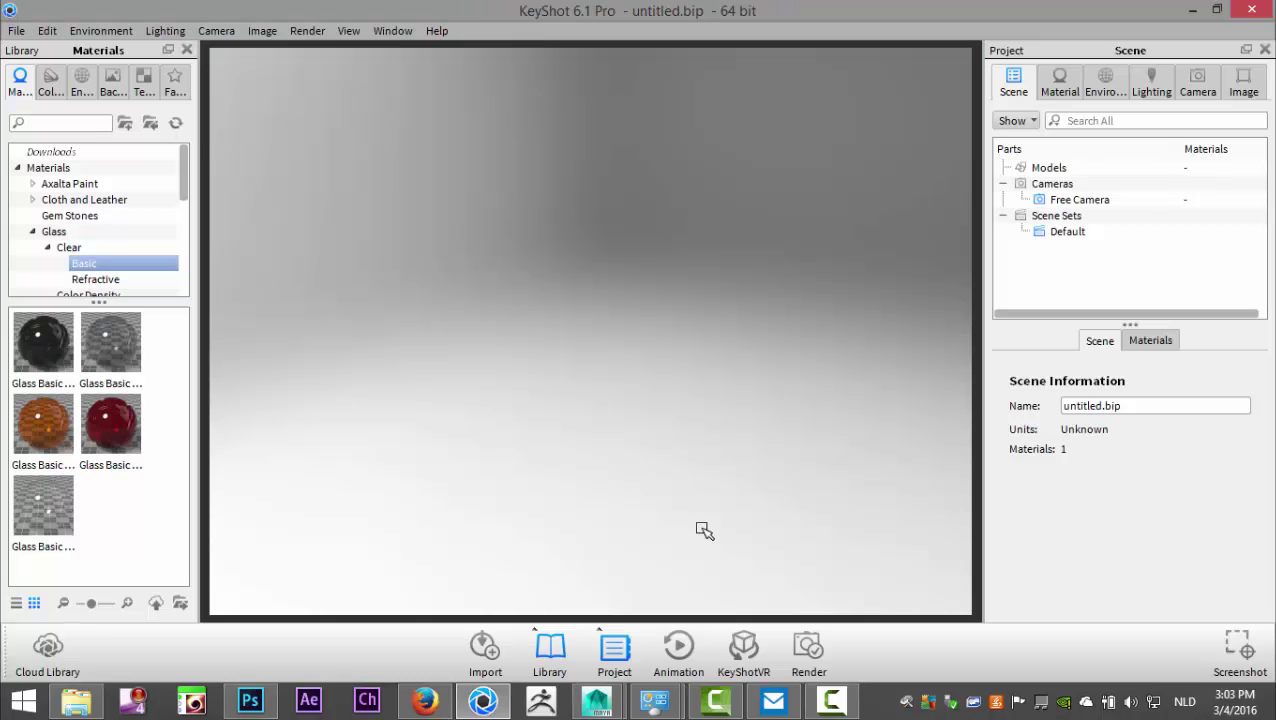
pyautogui.click(18, 31)
pyautogui.click(54, 74)
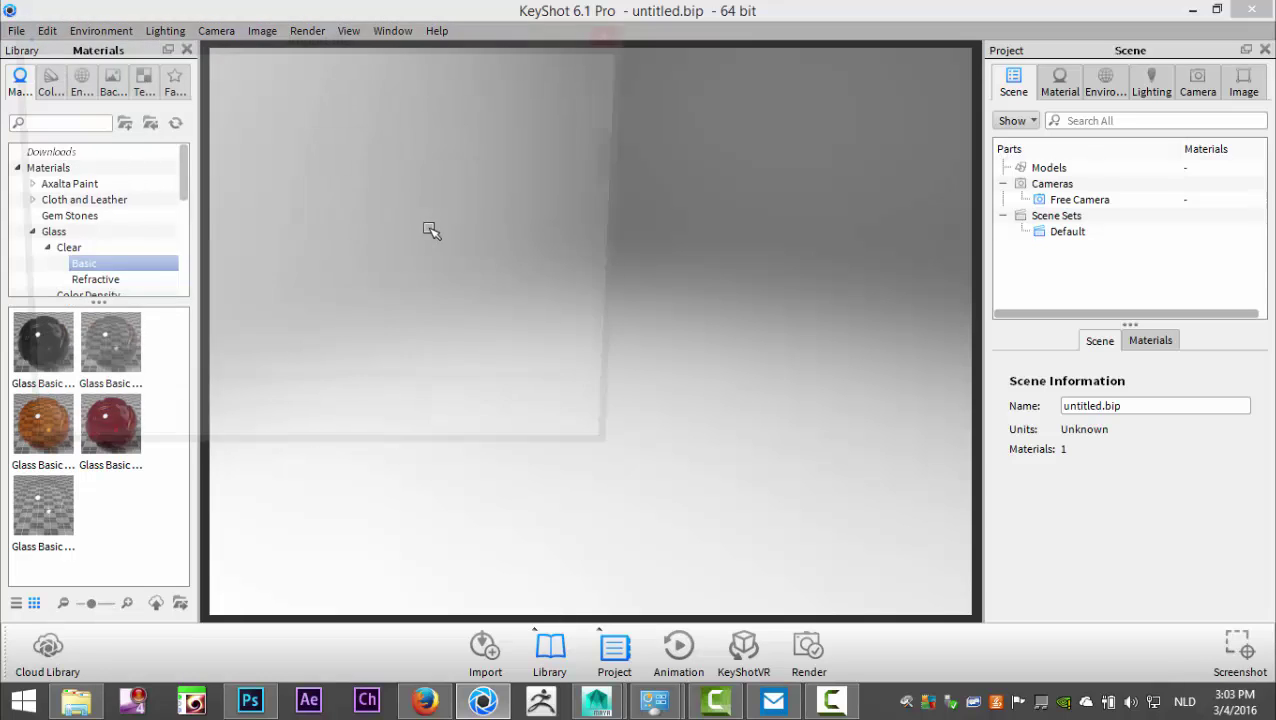
pyautogui.click(78, 152)
pyautogui.moveTo(621, 162); pyautogui.dragTo(640, 366)
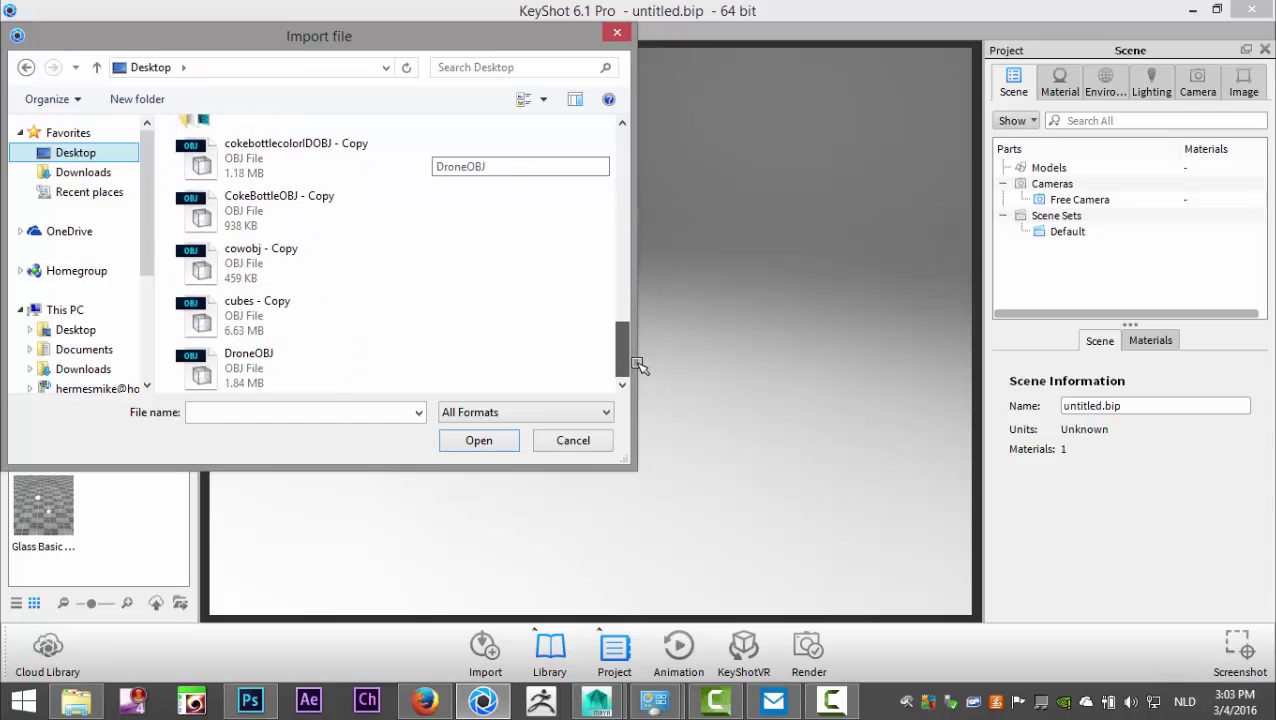
pyautogui.click(270, 372)
pyautogui.click(476, 441)
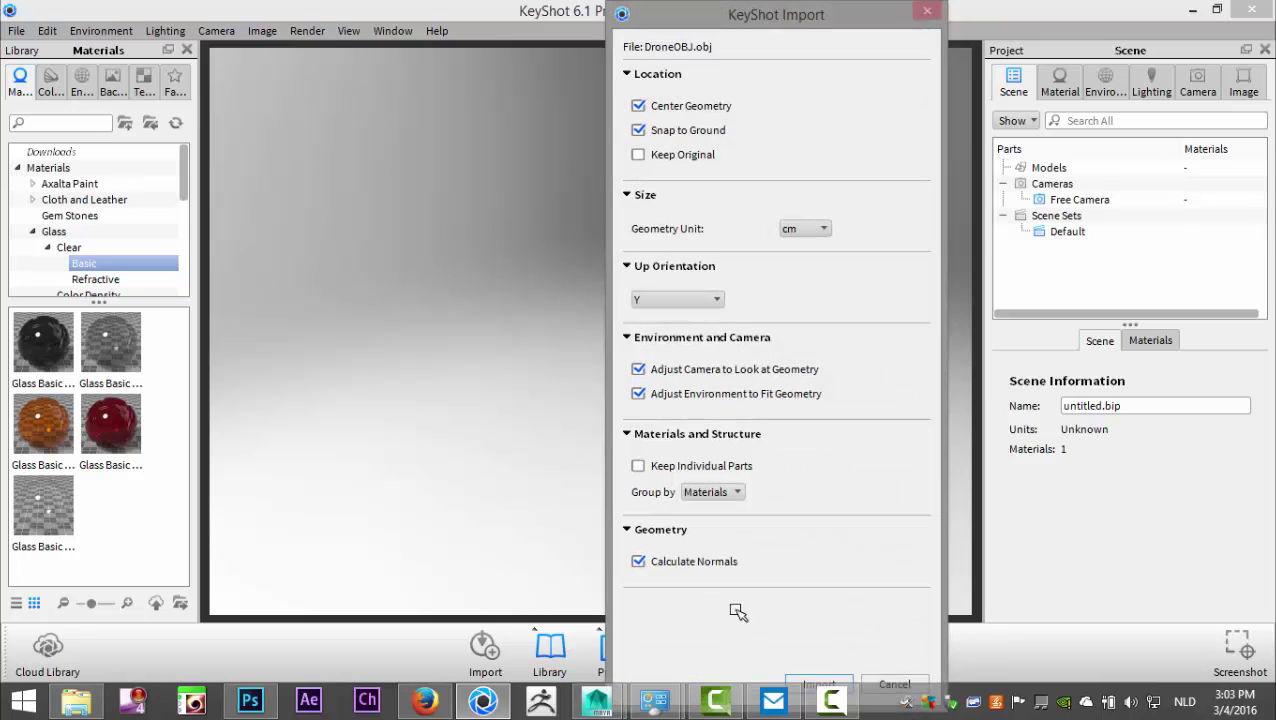
pyautogui.click(818, 679)
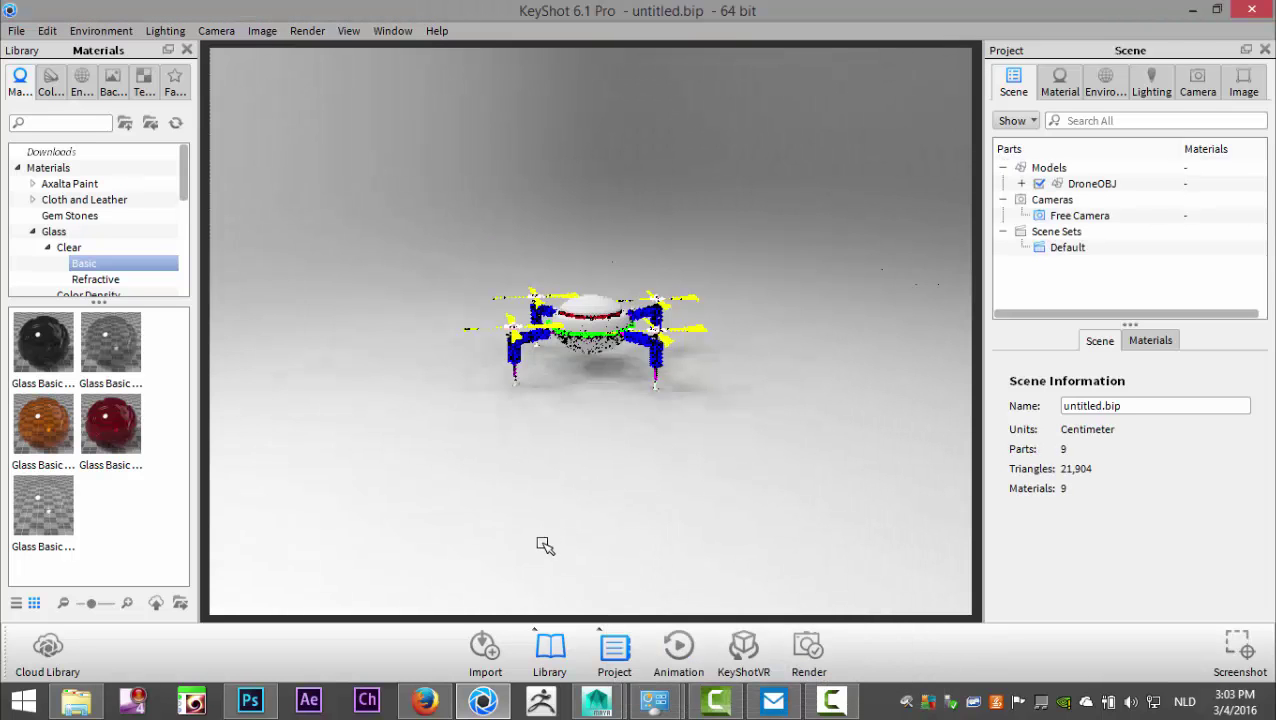
# Step: Apply the black Hard Rough plastic from the library's hard plastics to the drone's yellow propeller blades
pyautogui.scroll(6, 650, 470)
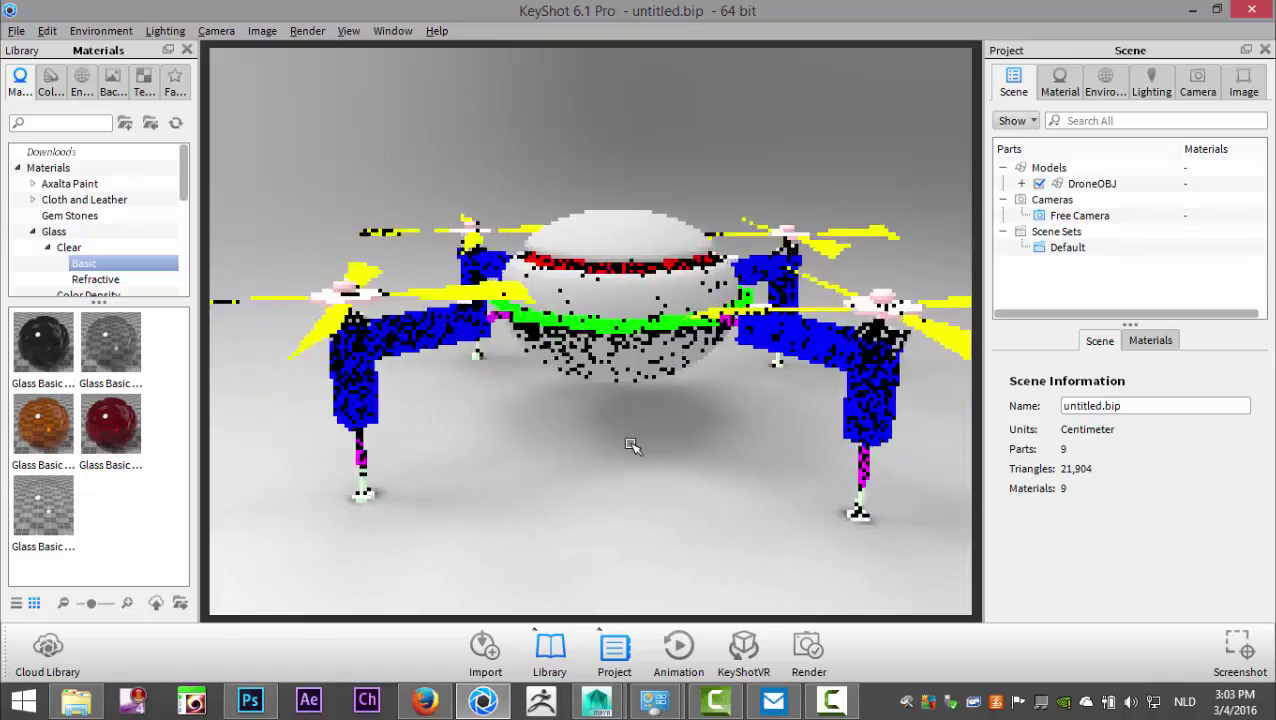
pyautogui.moveTo(632, 445); pyautogui.dragTo(775, 462)
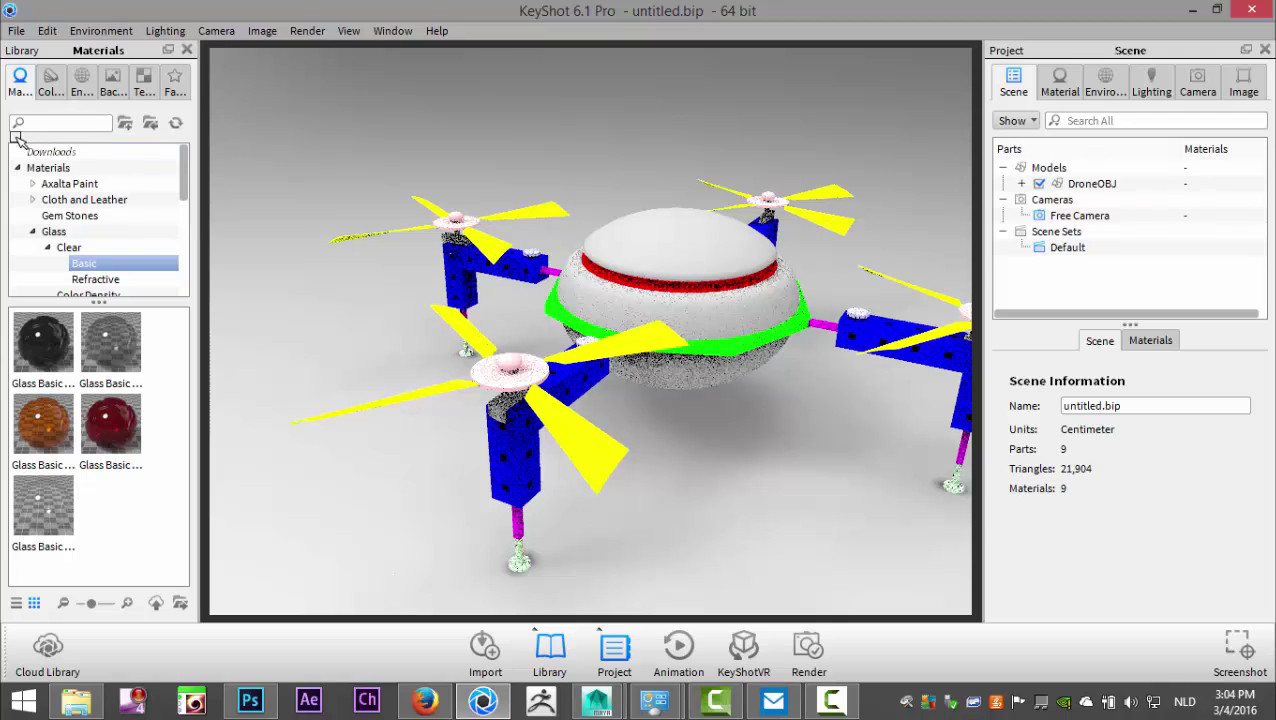
pyautogui.scroll(-4, 105, 247)
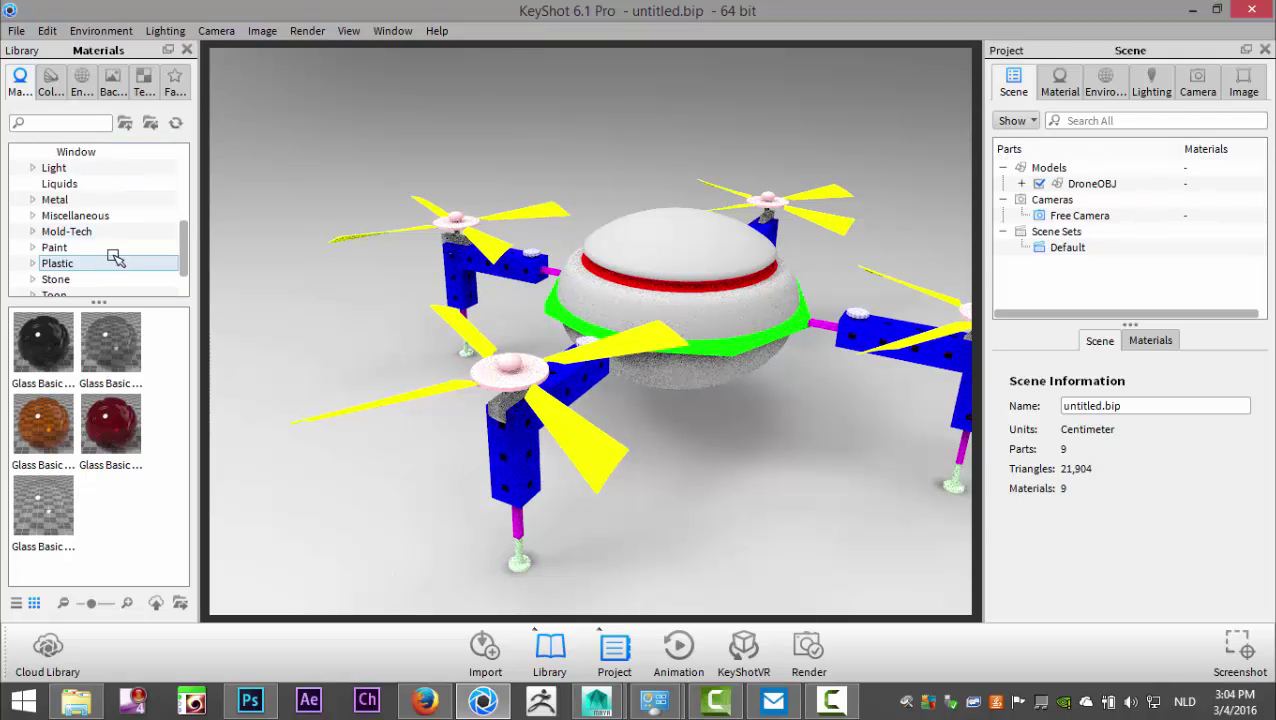
pyautogui.click(80, 264)
pyautogui.click(32, 263)
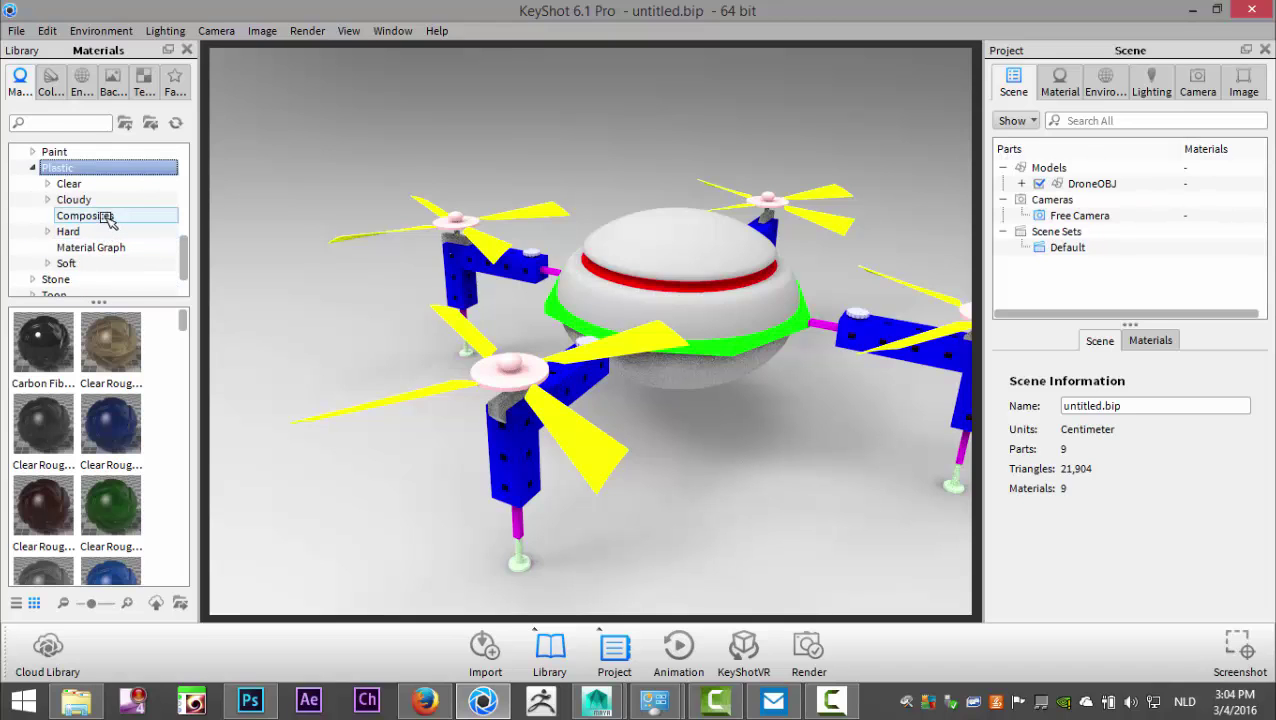
pyautogui.click(72, 233)
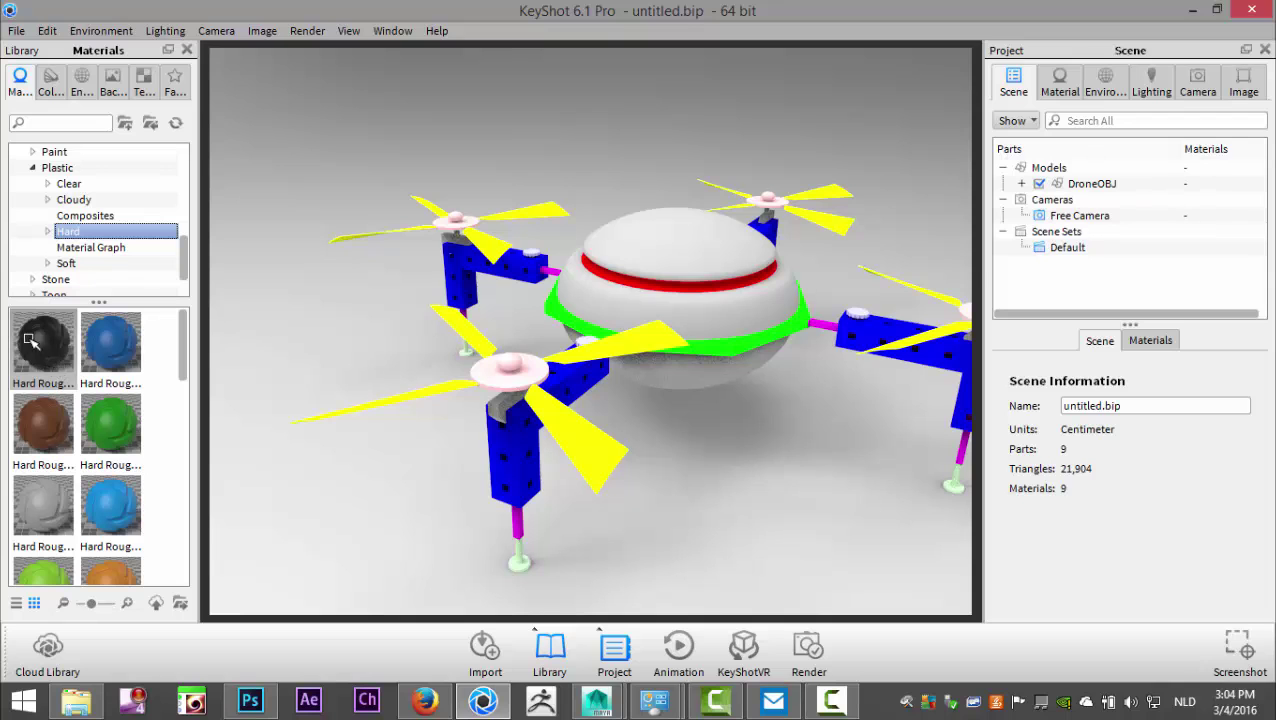
pyautogui.moveTo(40, 341); pyautogui.dragTo(205, 405)
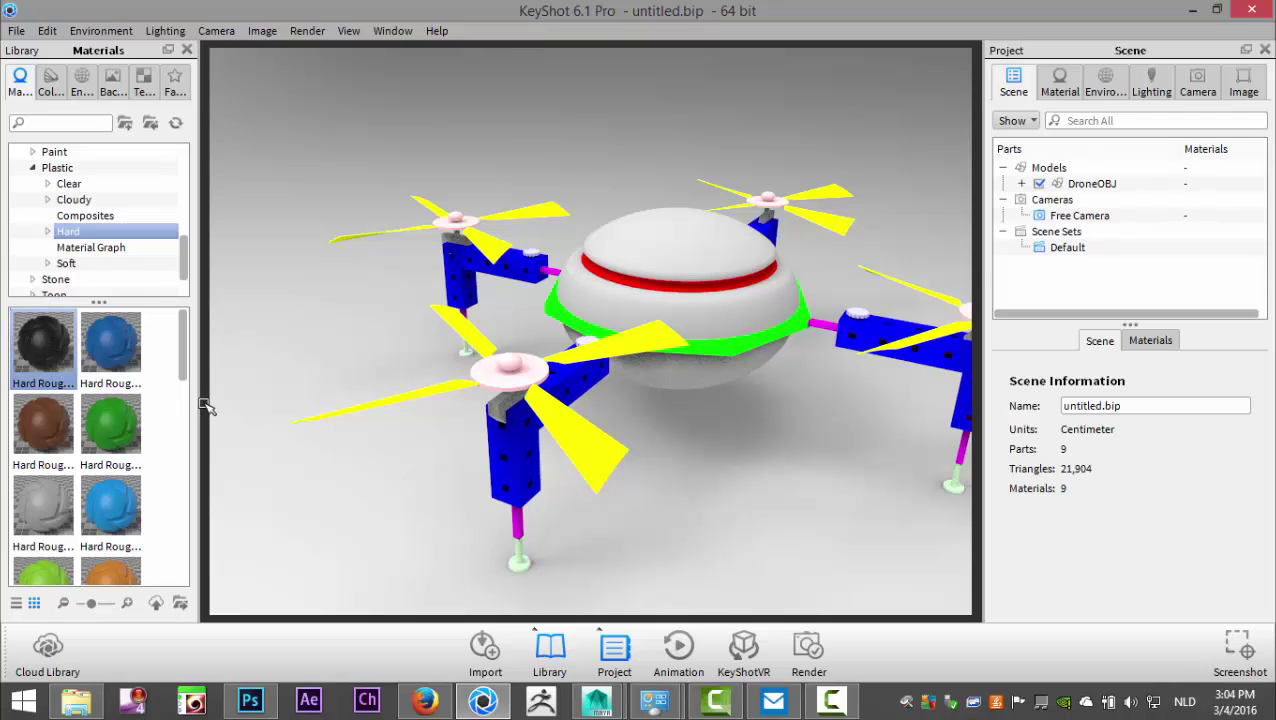
pyautogui.moveTo(573, 473); pyautogui.dragTo(605, 465)
# Step: Apply the black Clear Shiny plastic from the library's clear plastics to the drone's white body shell
pyautogui.scroll(-6, 103, 400)
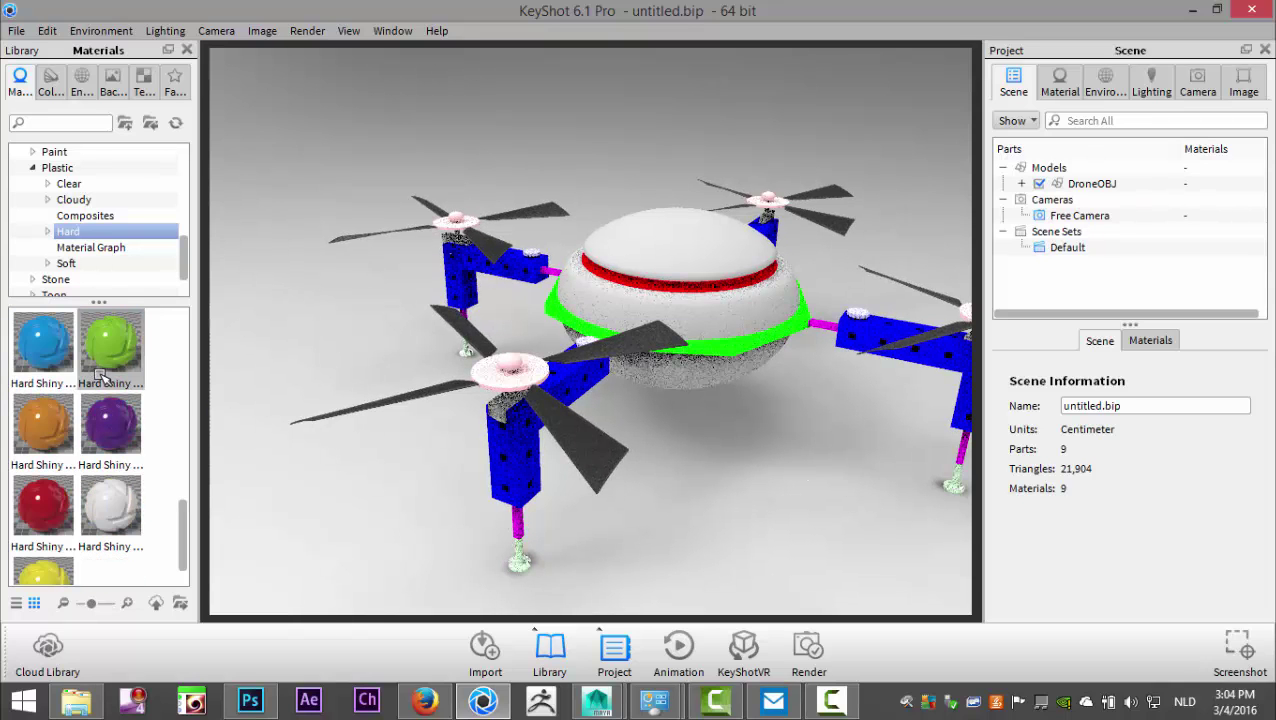
pyautogui.scroll(-1, 102, 374)
pyautogui.scroll(7, 100, 374)
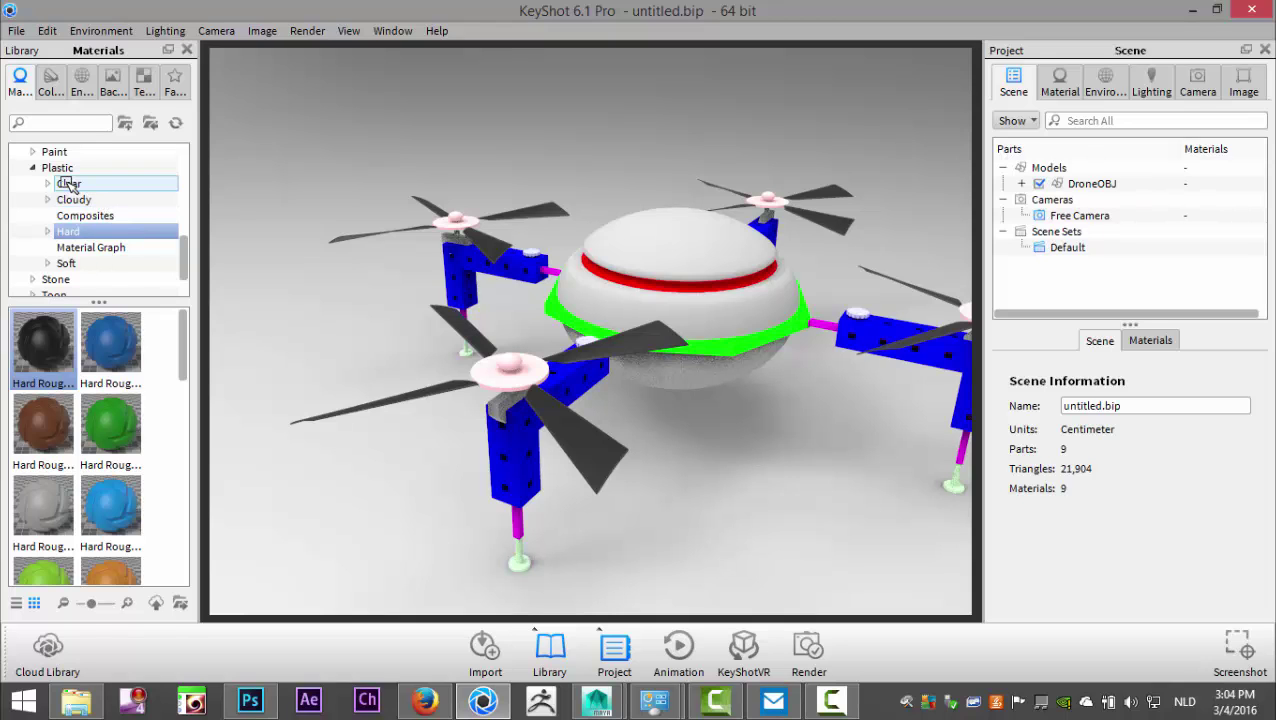
pyautogui.click(47, 184)
pyautogui.click(80, 217)
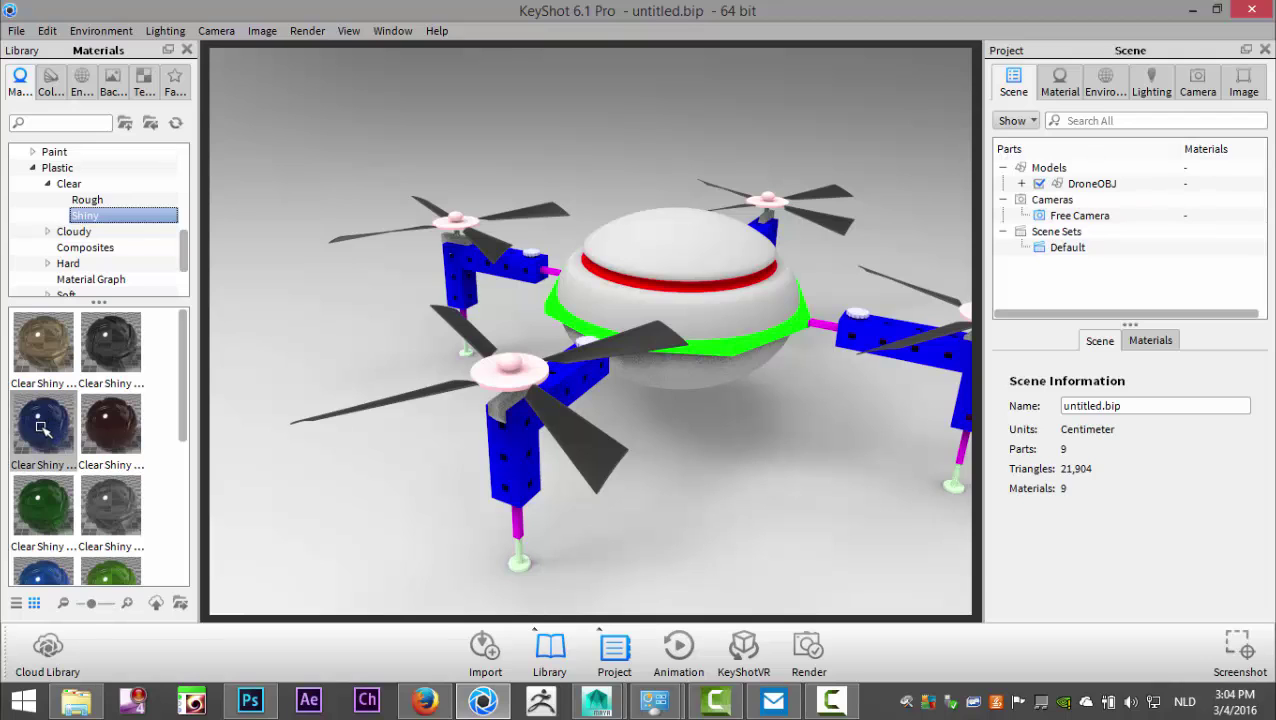
pyautogui.scroll(-3, 57, 437)
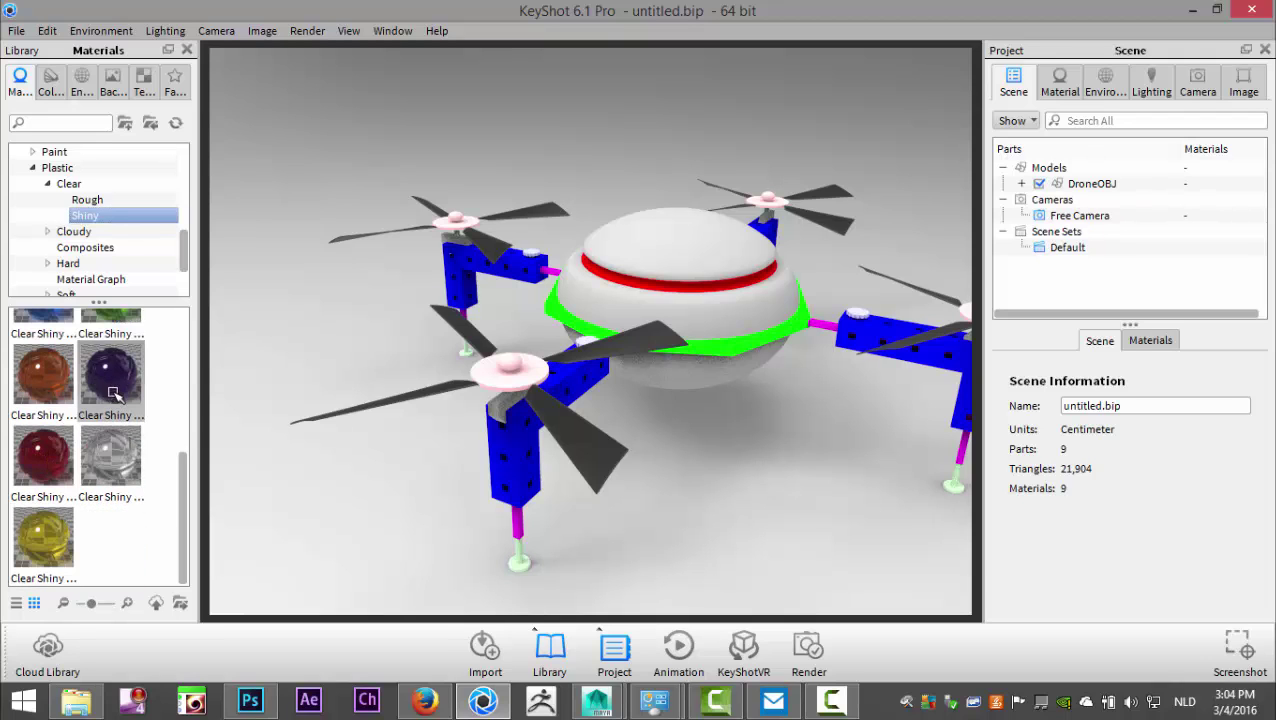
pyautogui.scroll(3, 113, 393)
pyautogui.moveTo(110, 345); pyautogui.dragTo(733, 320)
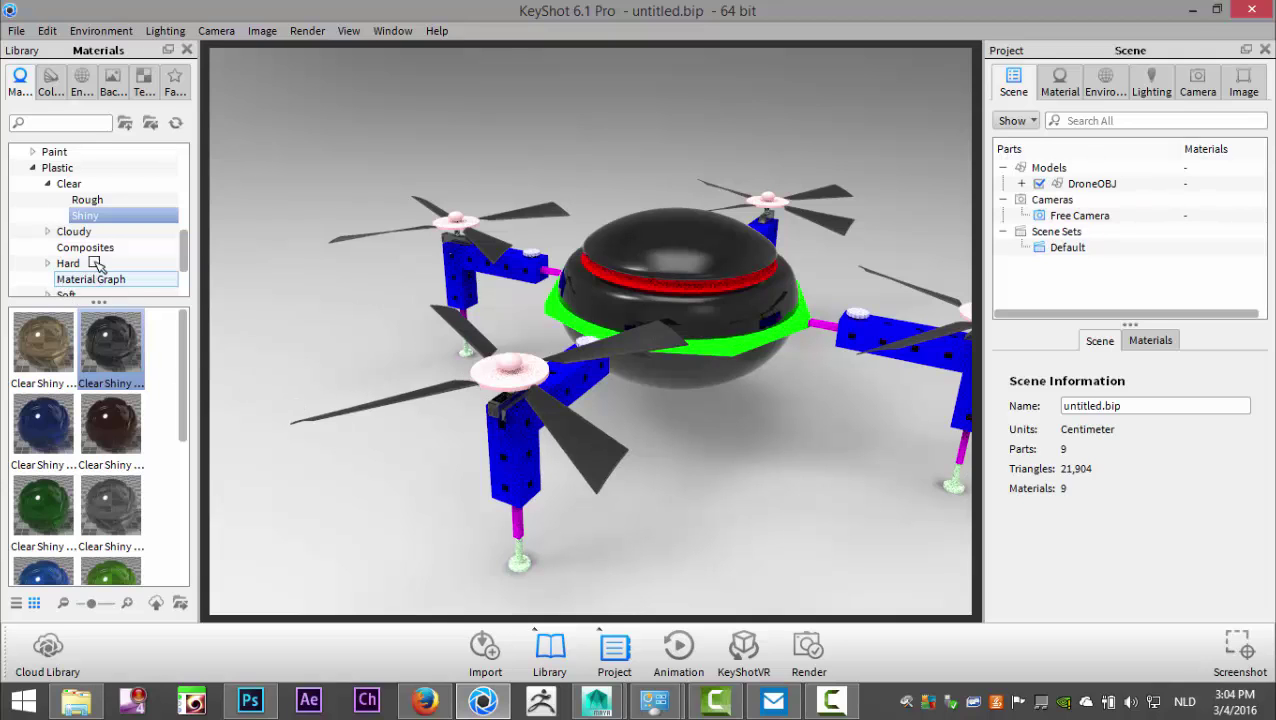
# Step: Apply the dark blue "Blue By-Yo..." Axalta paint to the red ring around the upper part of the drone body
pyautogui.scroll(5, 92, 240)
pyautogui.scroll(-2, 110, 225)
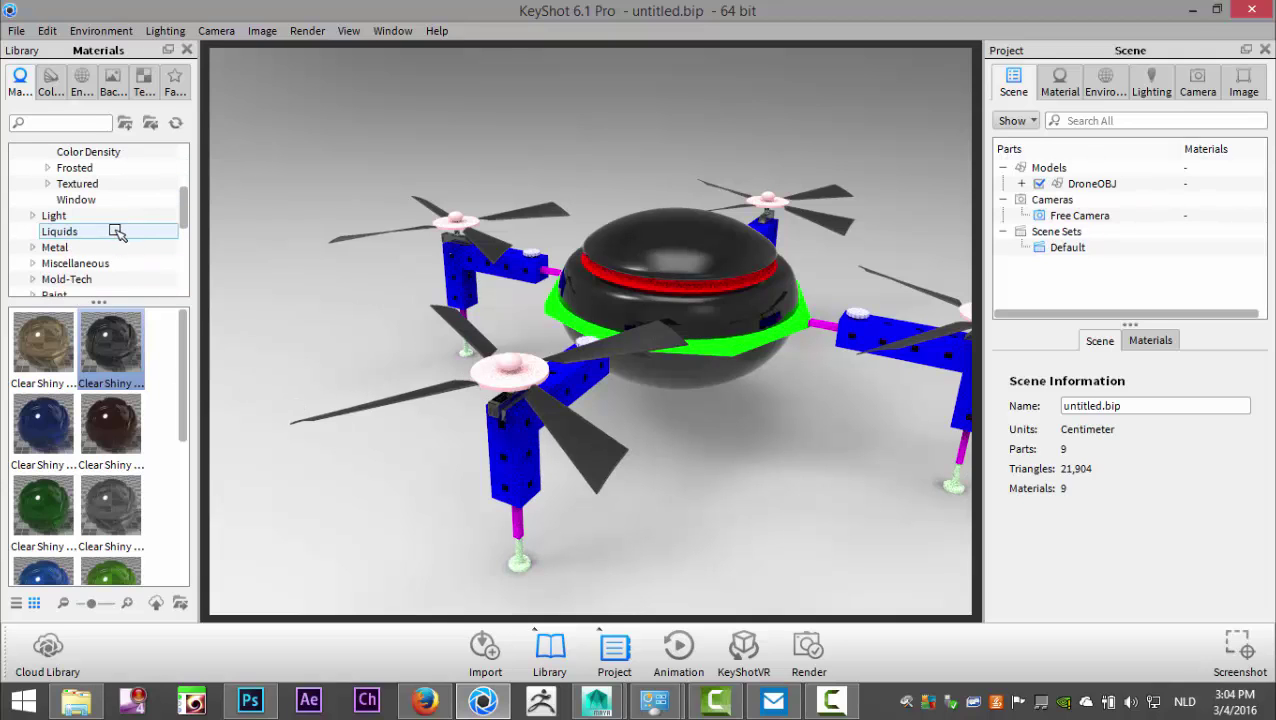
pyautogui.scroll(3, 110, 248)
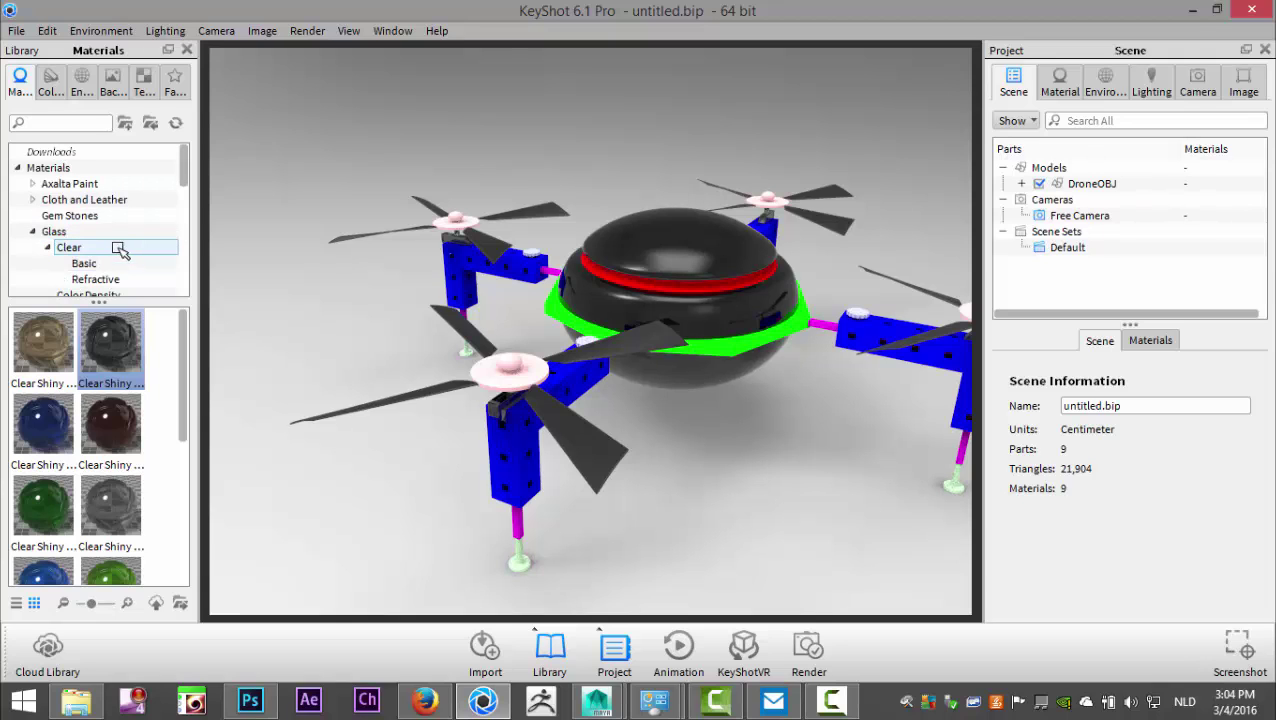
pyautogui.click(85, 184)
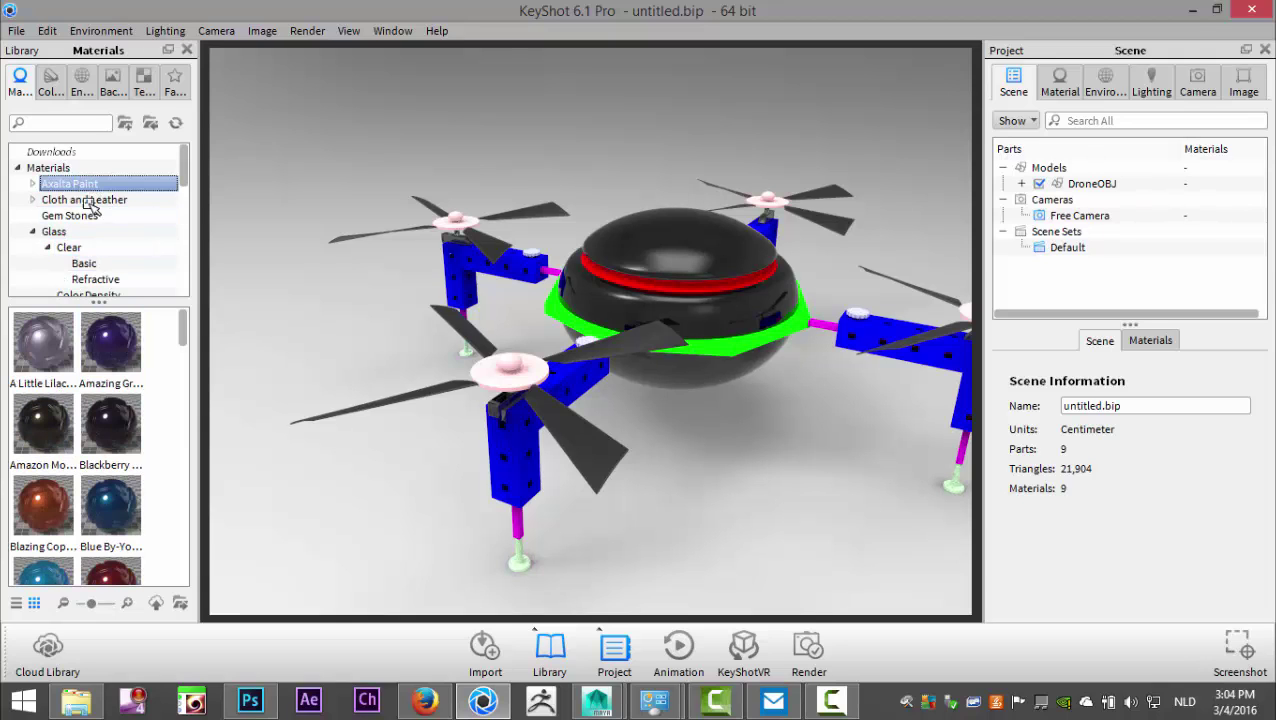
pyautogui.moveTo(142, 512); pyautogui.dragTo(690, 288)
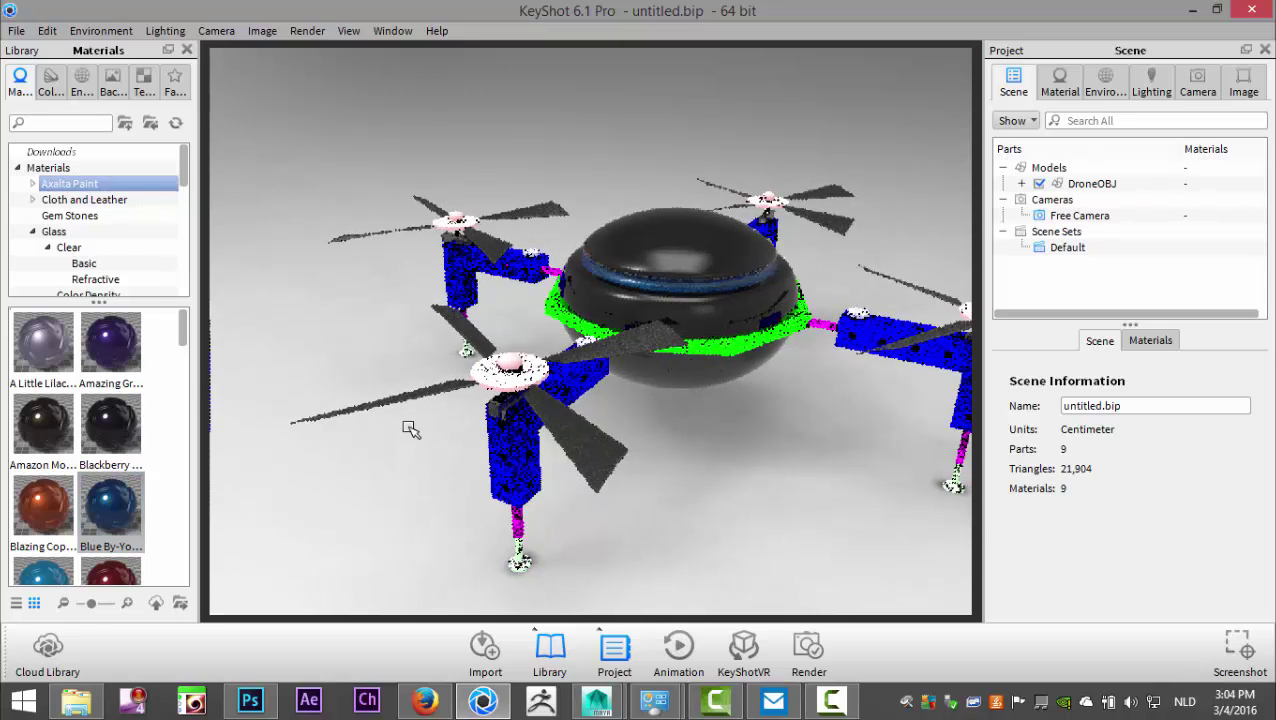
# Step: Try the Aluminum Circular Mesh material from the textured aluminum metals on the pink rotor hubs
pyautogui.scroll(-3, 107, 222)
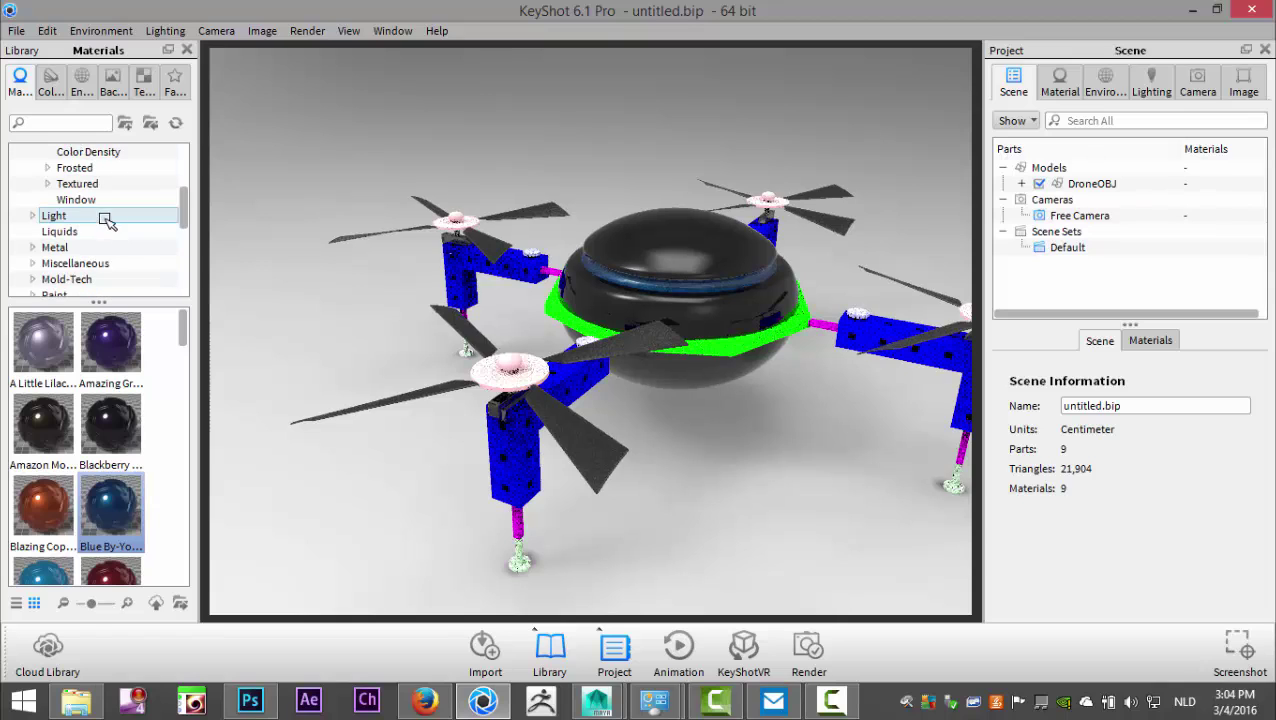
pyautogui.click(32, 247)
pyautogui.scroll(-2, 65, 232)
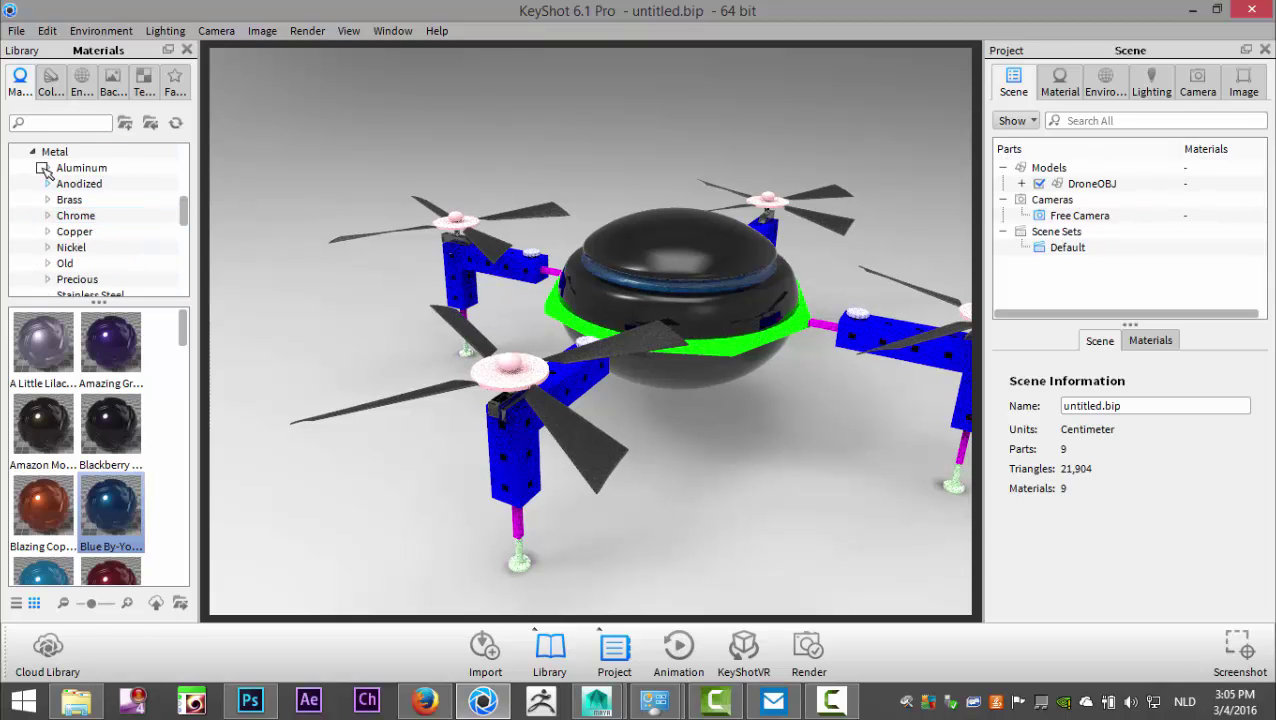
pyautogui.click(46, 168)
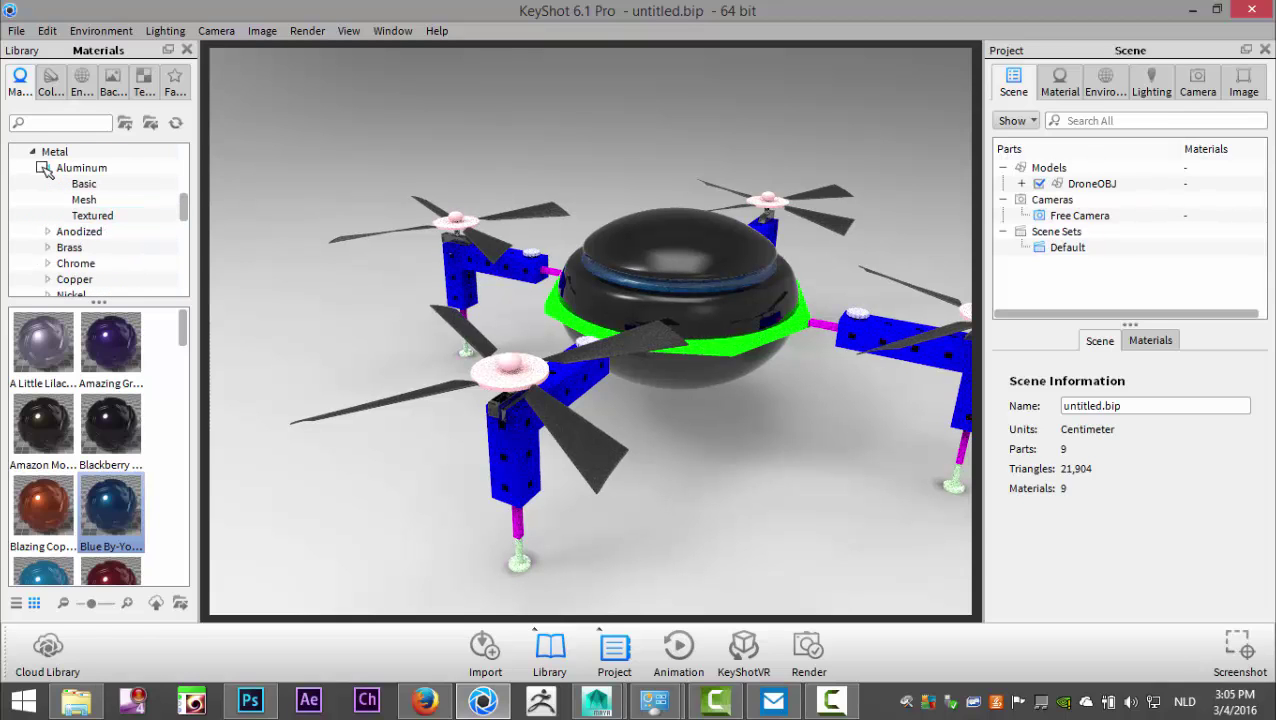
pyautogui.click(100, 185)
pyautogui.click(104, 215)
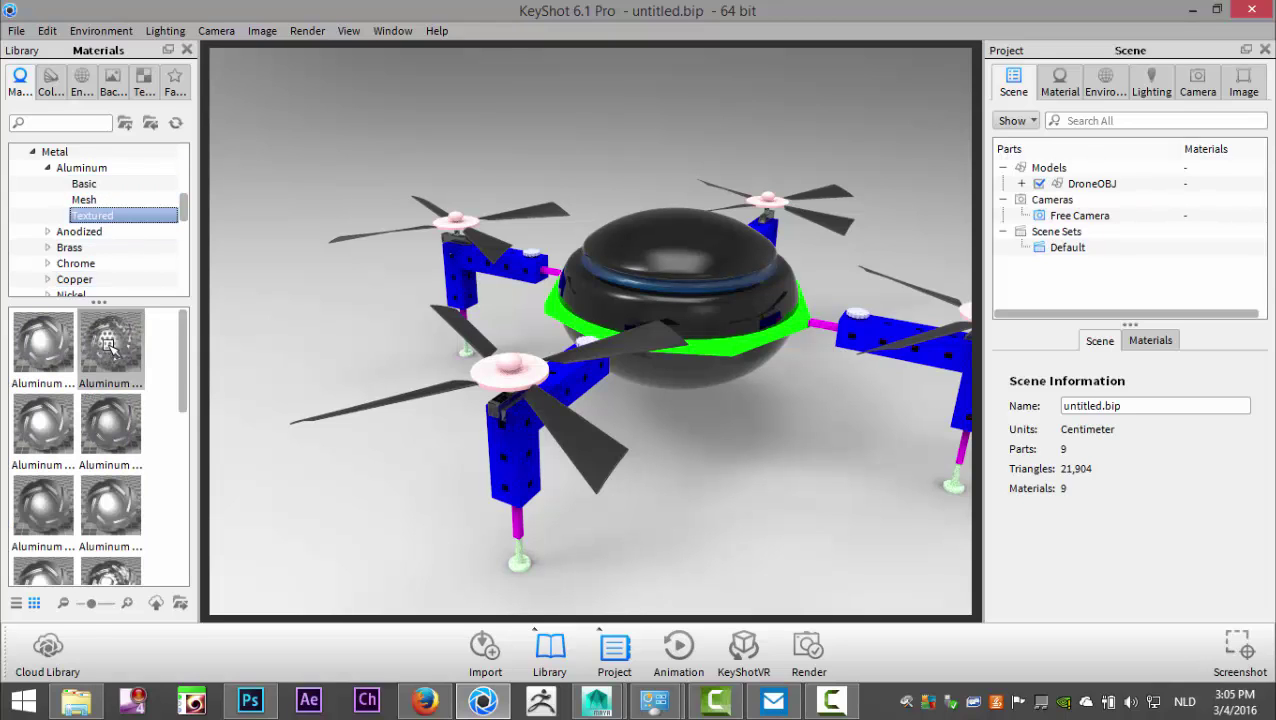
pyautogui.moveTo(106, 345)
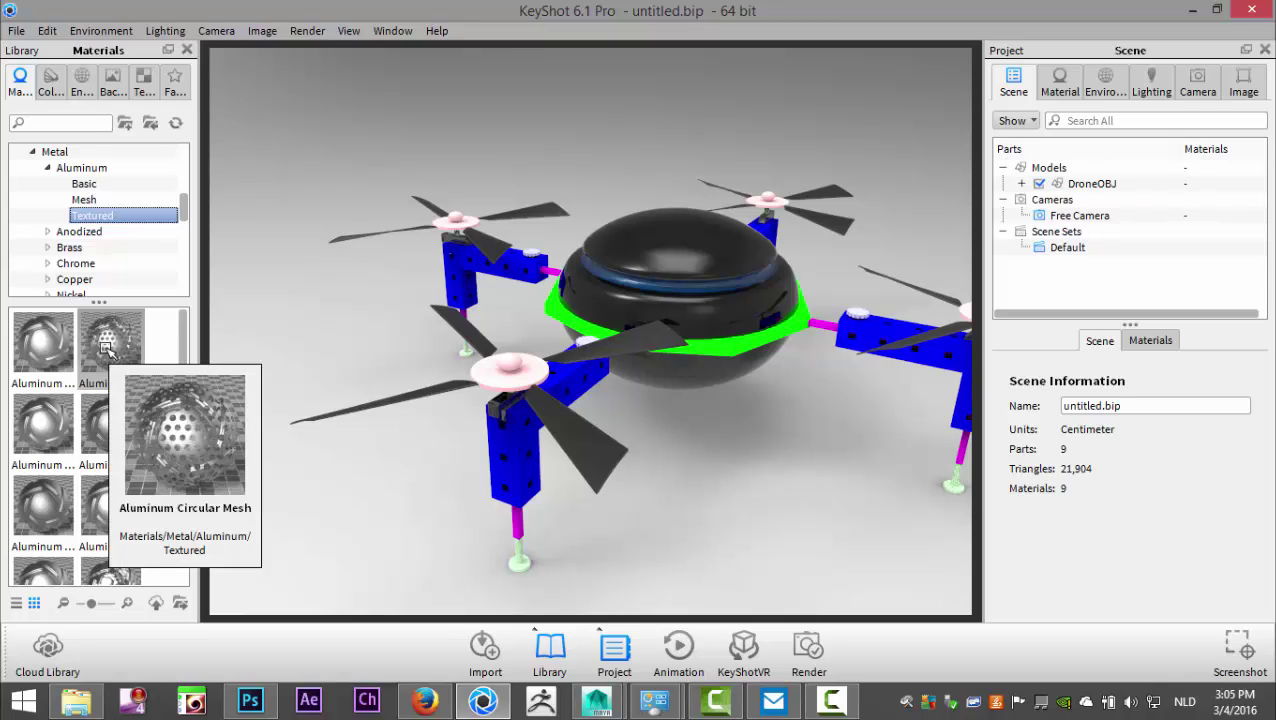
pyautogui.click(104, 343)
pyautogui.moveTo(473, 388); pyautogui.dragTo(503, 391)
# Step: Inspect the perforated rotor hub up close and try a textured aluminum with a cube pattern on it instead
pyautogui.scroll(5, 504, 420)
pyautogui.scroll(1, 504, 434)
pyautogui.moveTo(455, 485); pyautogui.dragTo(620, 428, button='middle')
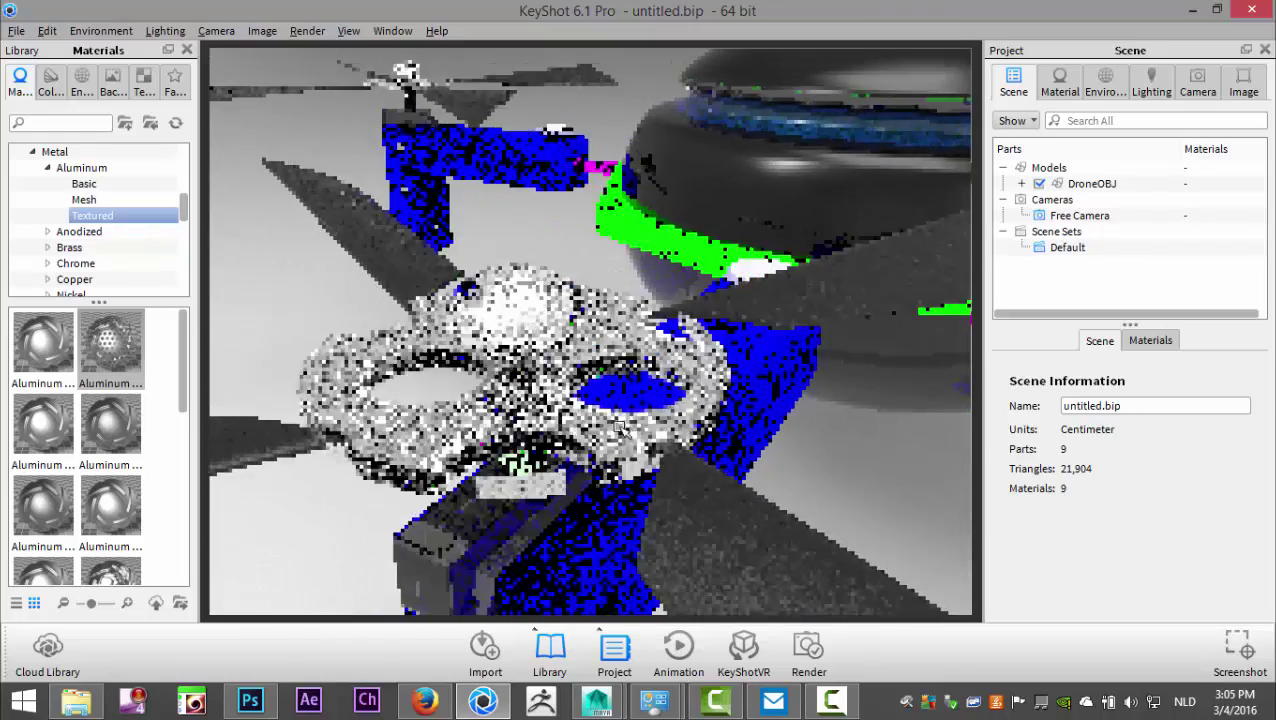
pyautogui.moveTo(620, 428); pyautogui.dragTo(620, 351)
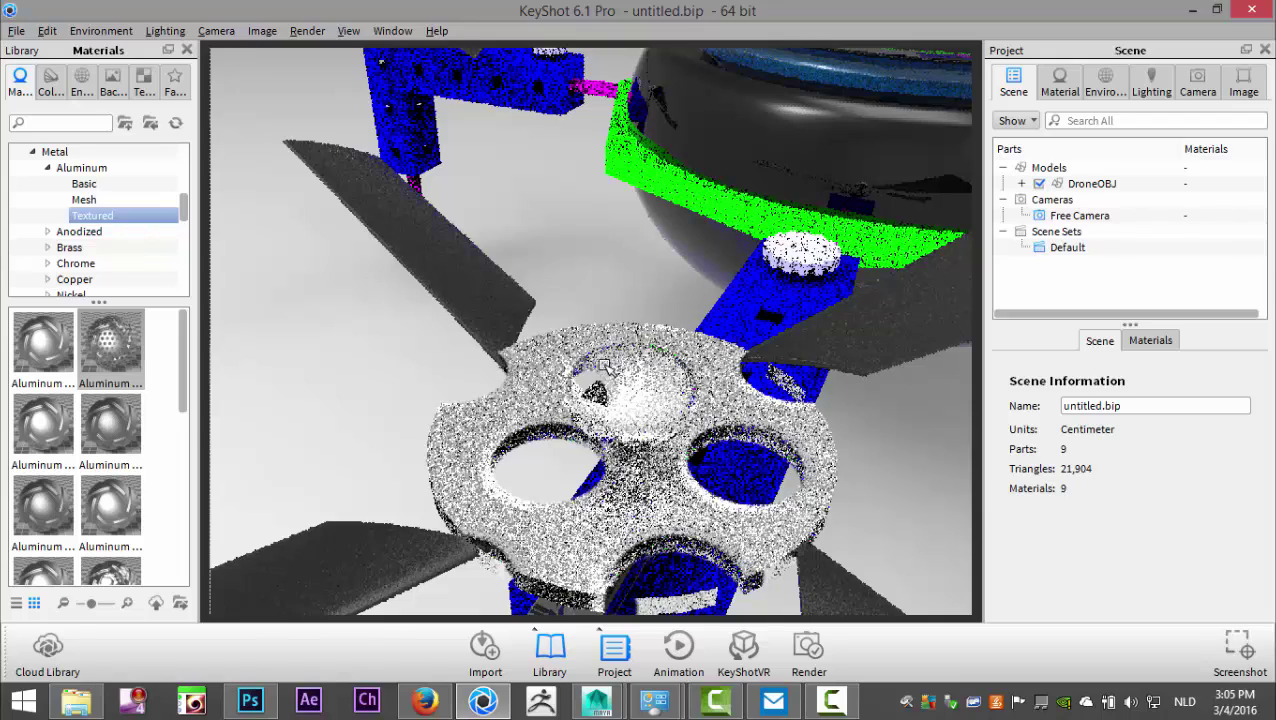
pyautogui.moveTo(72, 422); pyautogui.dragTo(465, 468)
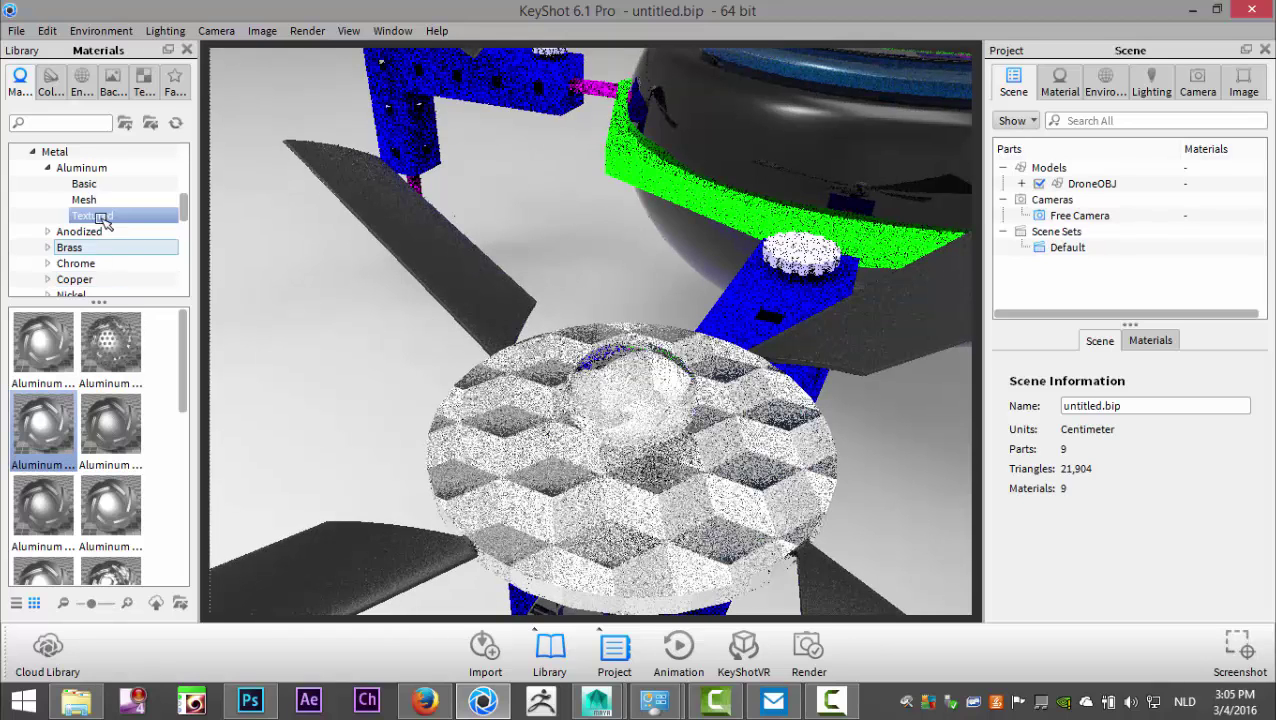
# Step: Replace the rotor hub material with the shiny aluminum from the basic aluminum metals
pyautogui.click(84, 184)
pyautogui.moveTo(50, 354); pyautogui.dragTo(410, 473)
pyautogui.scroll(2, 507, 499)
pyautogui.scroll(-1, 500, 506)
pyautogui.scroll(-2, 497, 508)
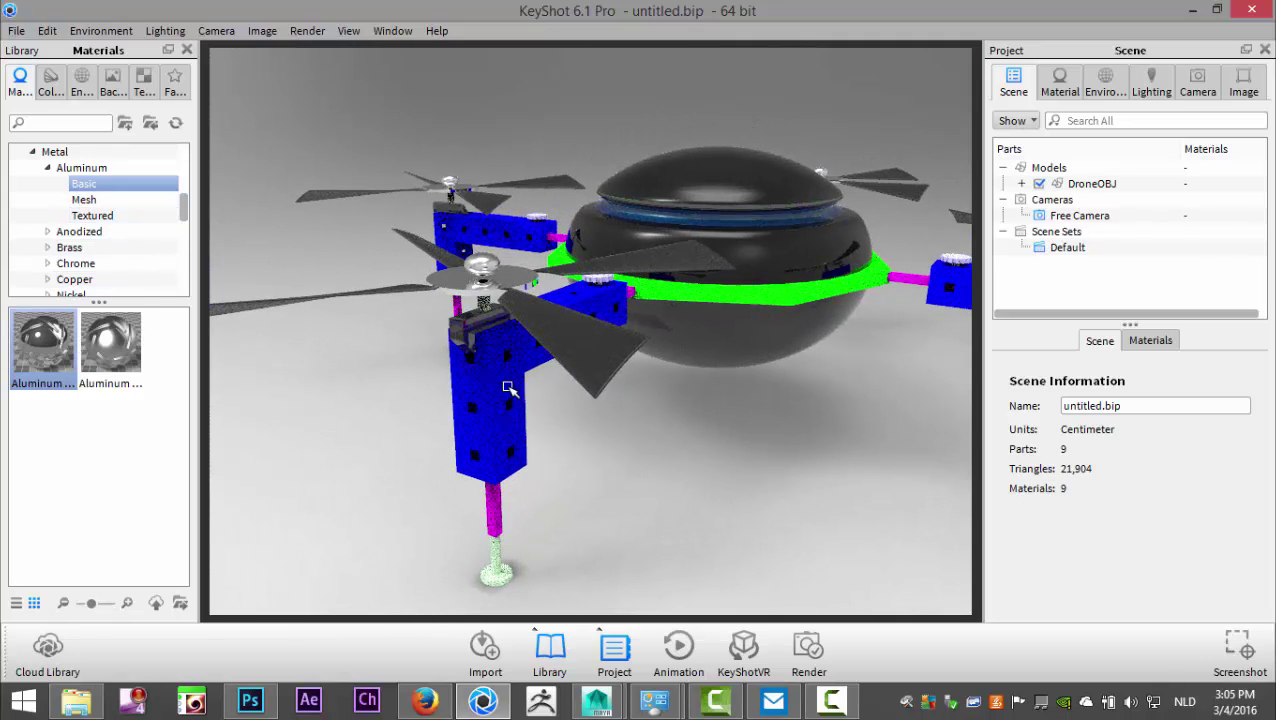
# Step: Apply the Aluminum Rectangular Mesh material to the drone's blue arms and check the mesh up close
pyautogui.click(86, 200)
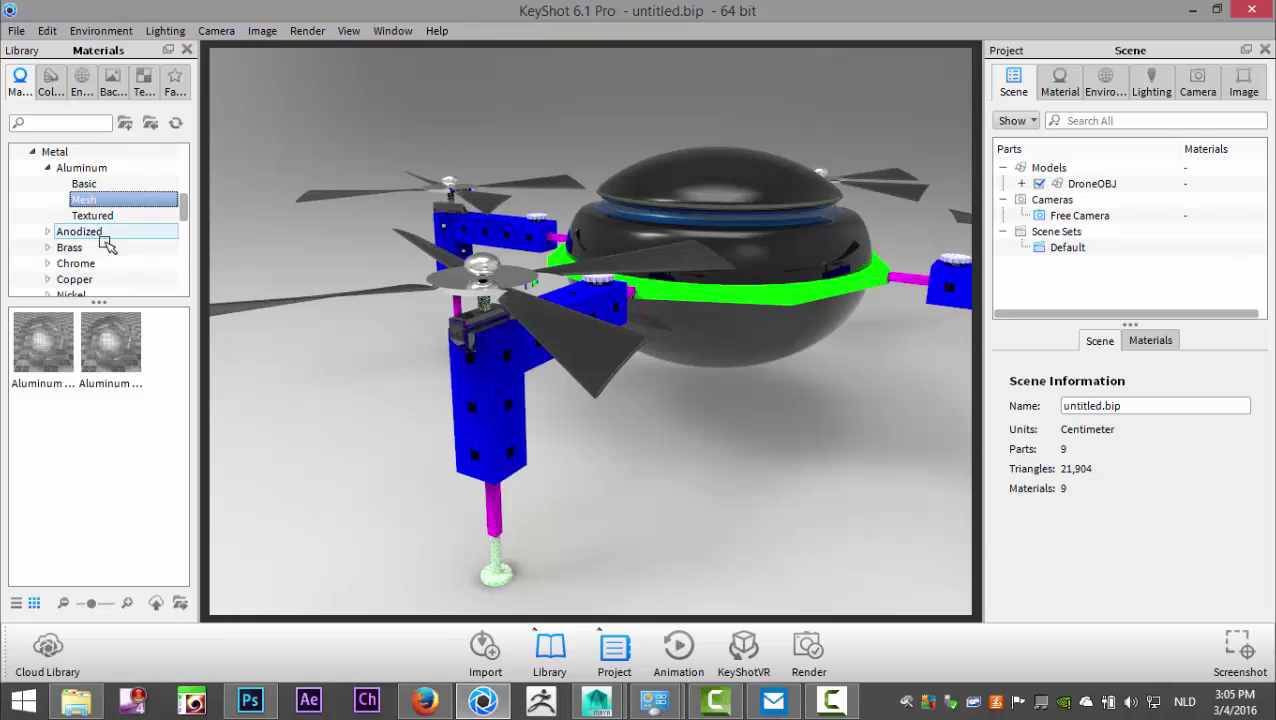
pyautogui.moveTo(56, 340)
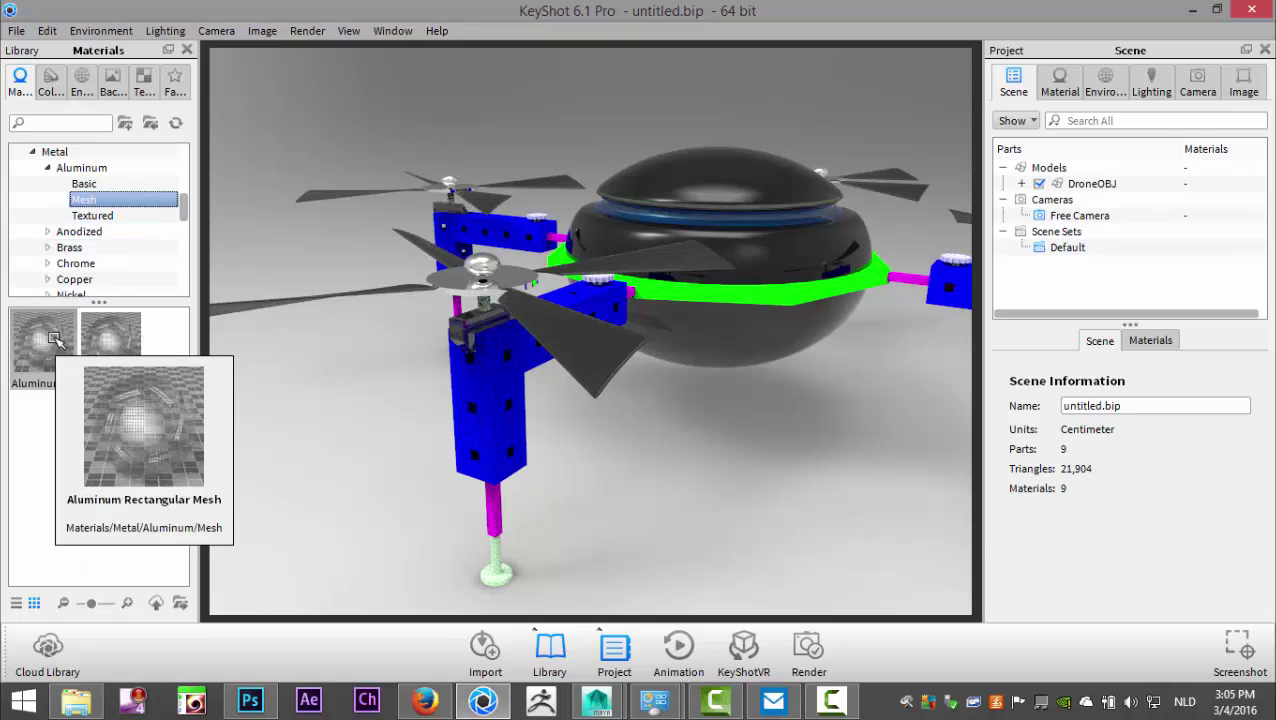
pyautogui.moveTo(44, 340); pyautogui.dragTo(498, 400)
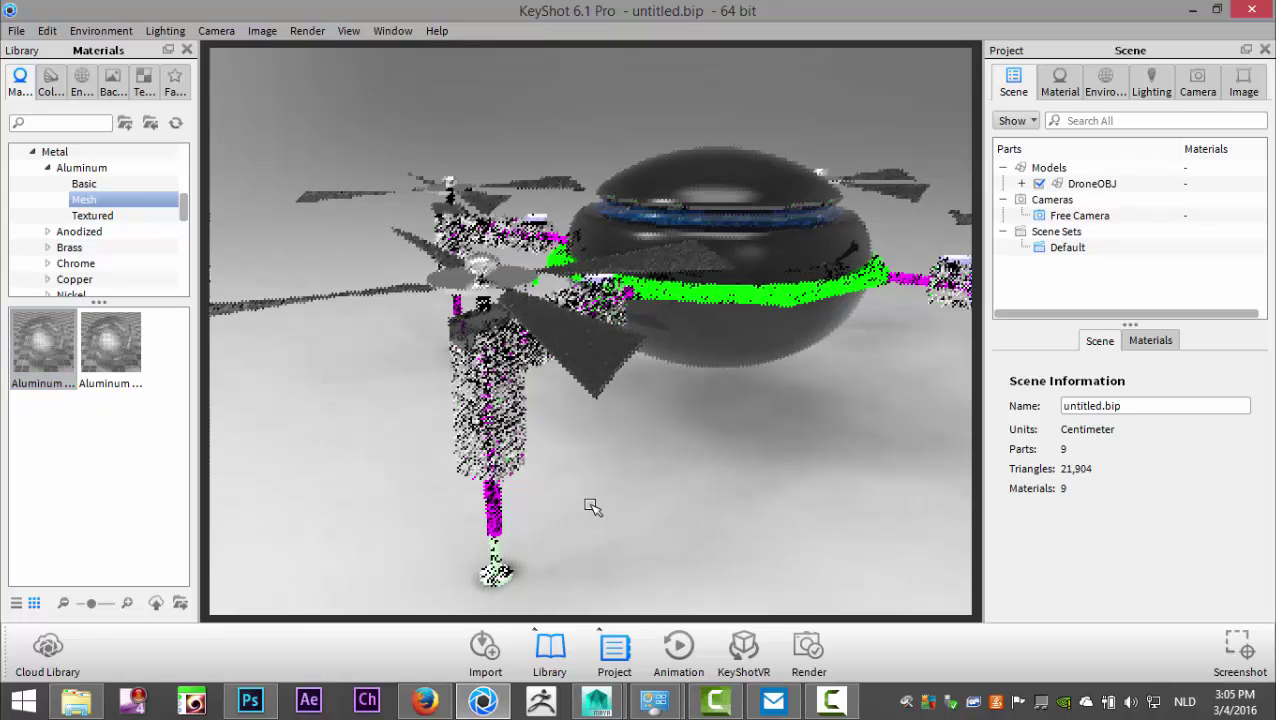
pyautogui.scroll(3, 601, 521)
pyautogui.scroll(1, 600, 527)
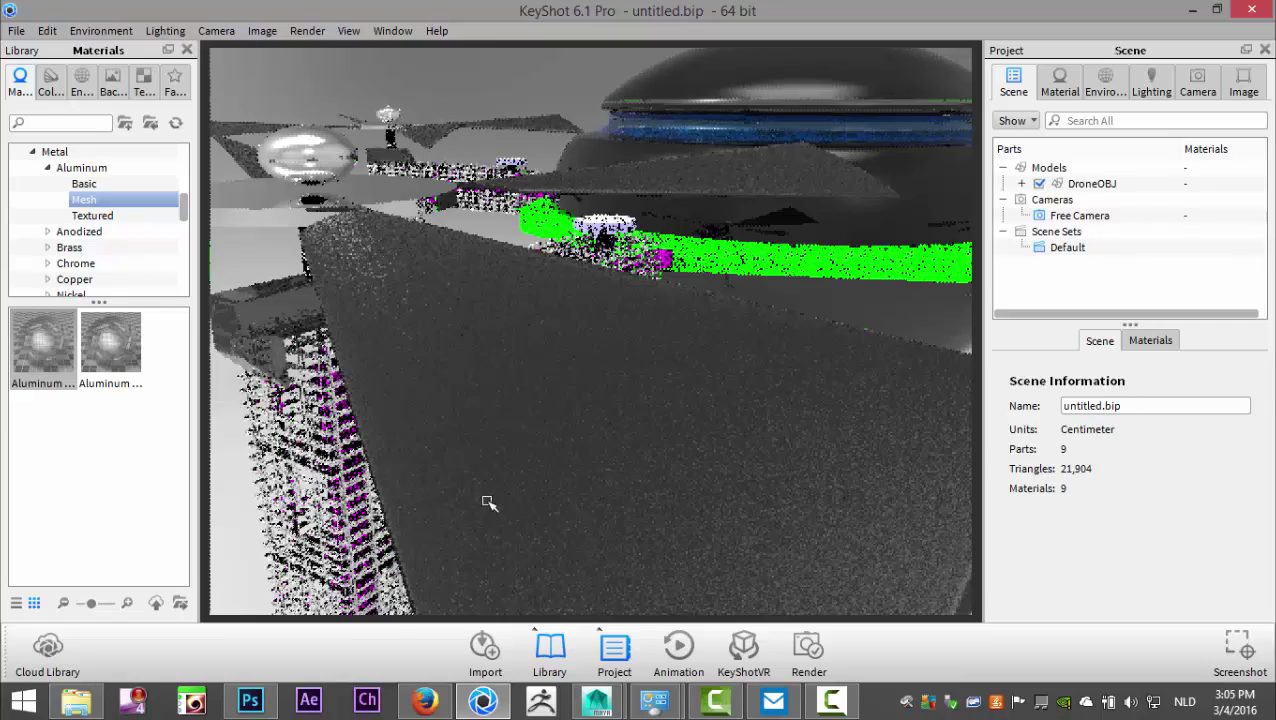
pyautogui.moveTo(521, 427)
pyautogui.mouseDown()
pyautogui.moveTo(551, 334)
pyautogui.moveTo(550, 361)
pyautogui.moveTo(531, 374)
pyautogui.moveTo(538, 413)
pyautogui.moveTo(521, 413)
pyautogui.mouseUp()
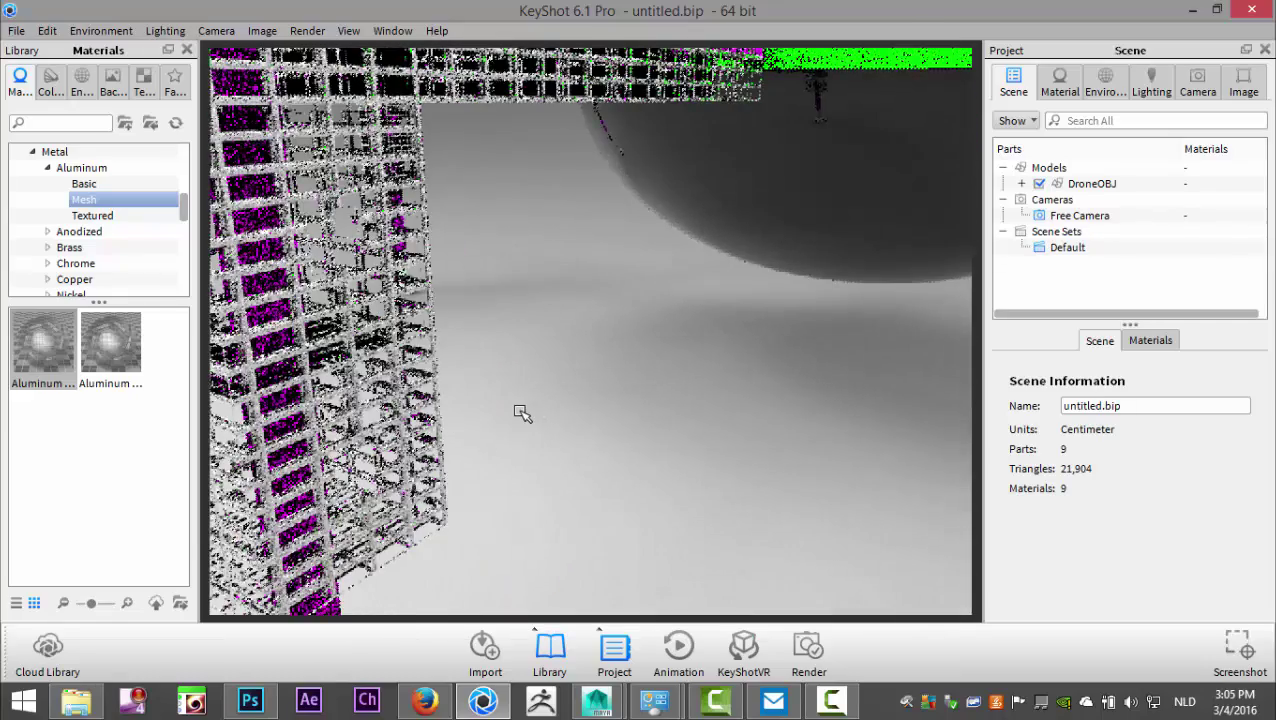
pyautogui.scroll(-2, 521, 413)
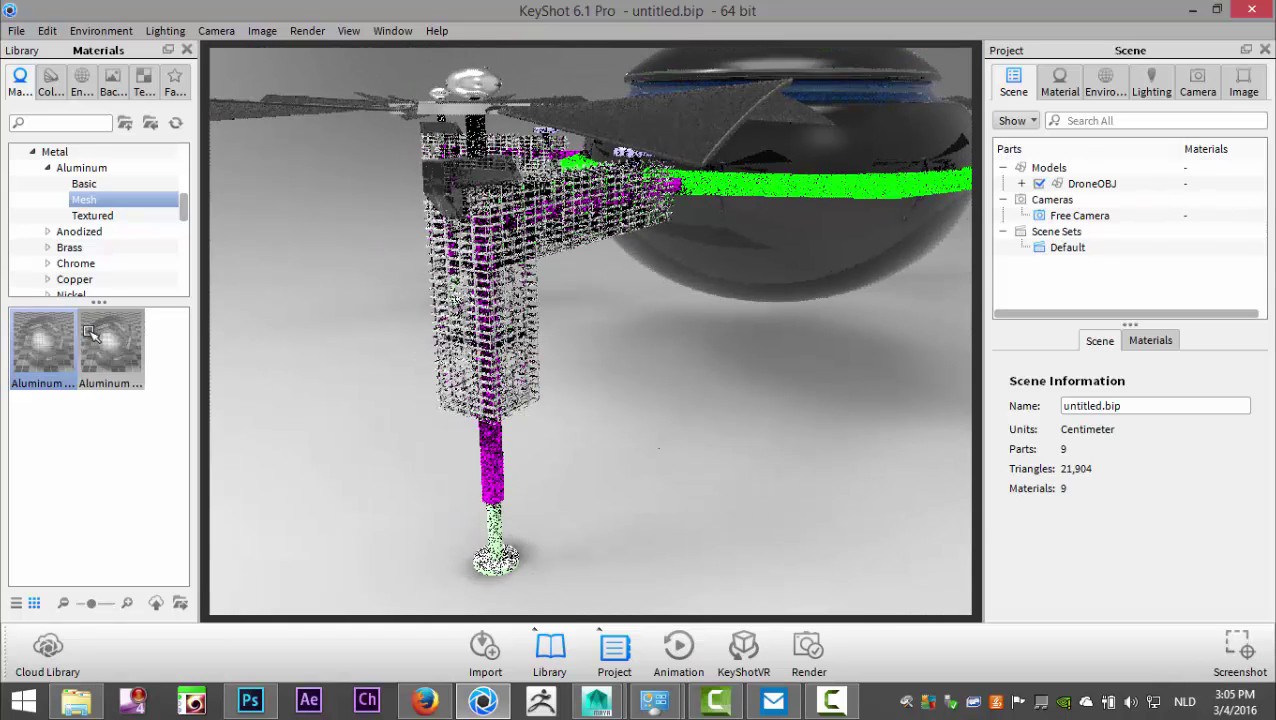
# Step: Apply the Chrome Black material from the basic chrome metals to the drone's magenta inner leg rods
pyautogui.scroll(1, 88, 255)
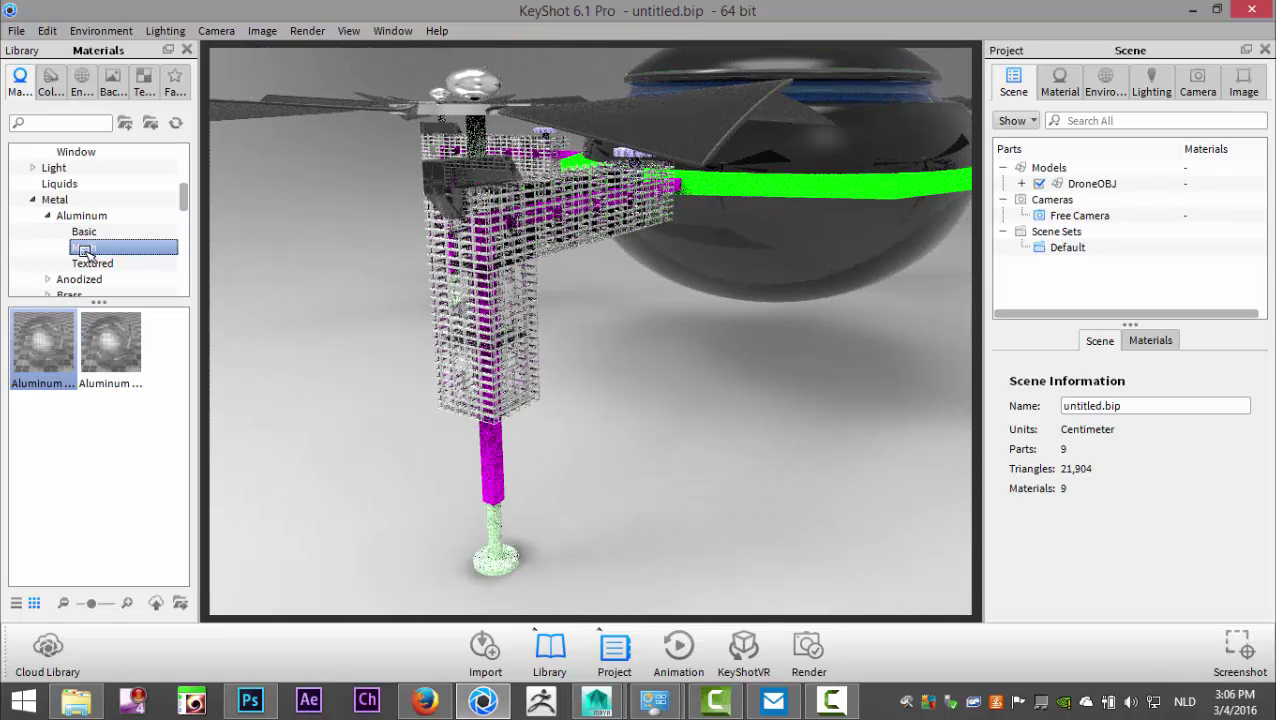
pyautogui.scroll(4, 88, 250)
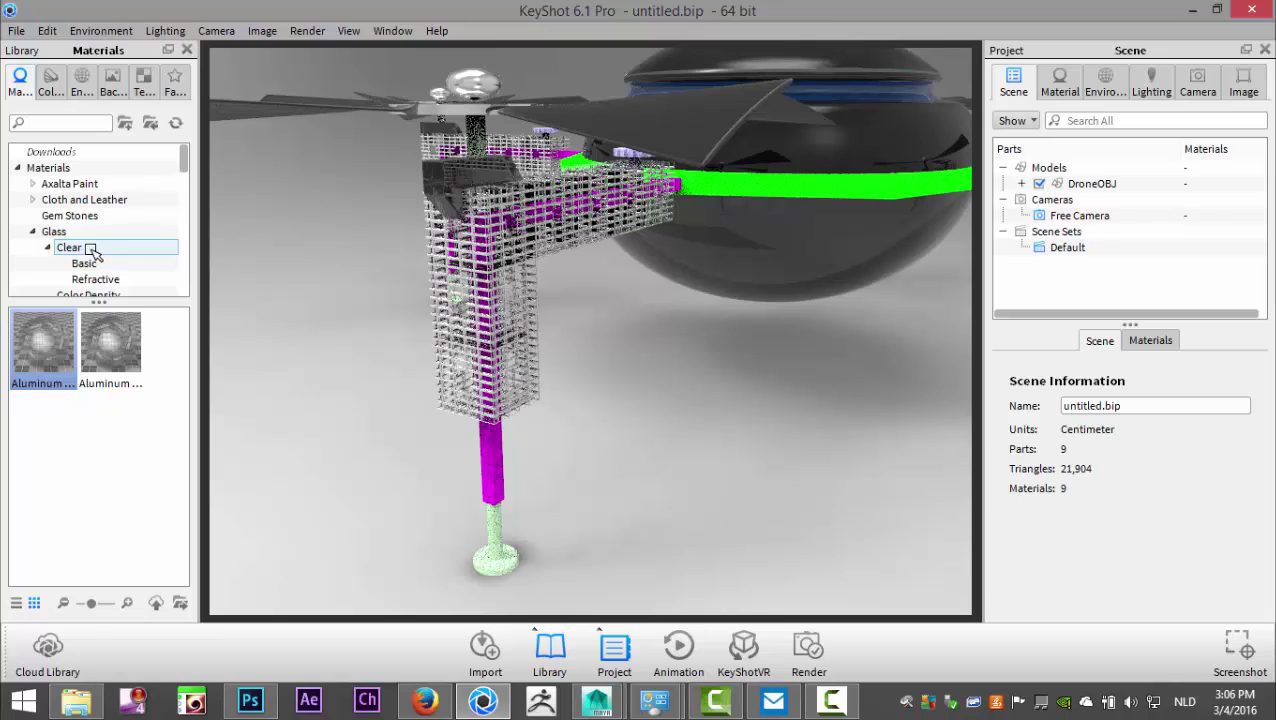
pyautogui.scroll(-2, 115, 222)
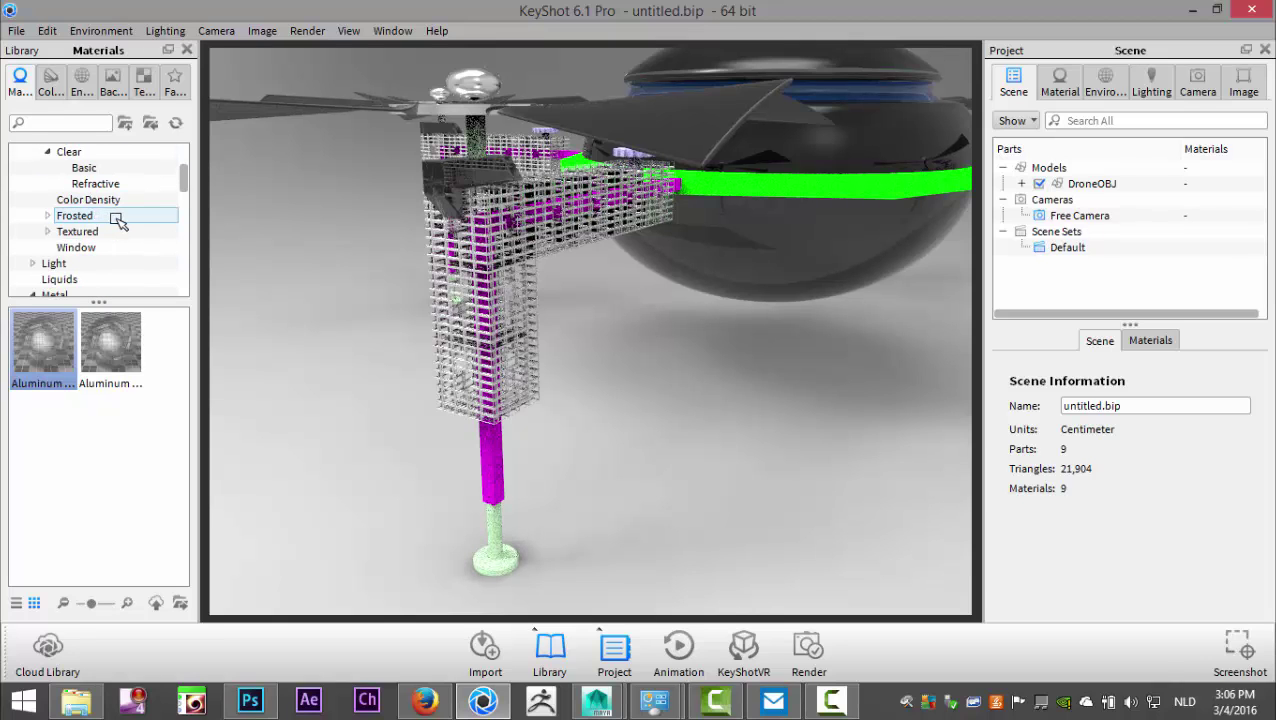
pyautogui.scroll(-2, 117, 222)
pyautogui.scroll(-1, 118, 222)
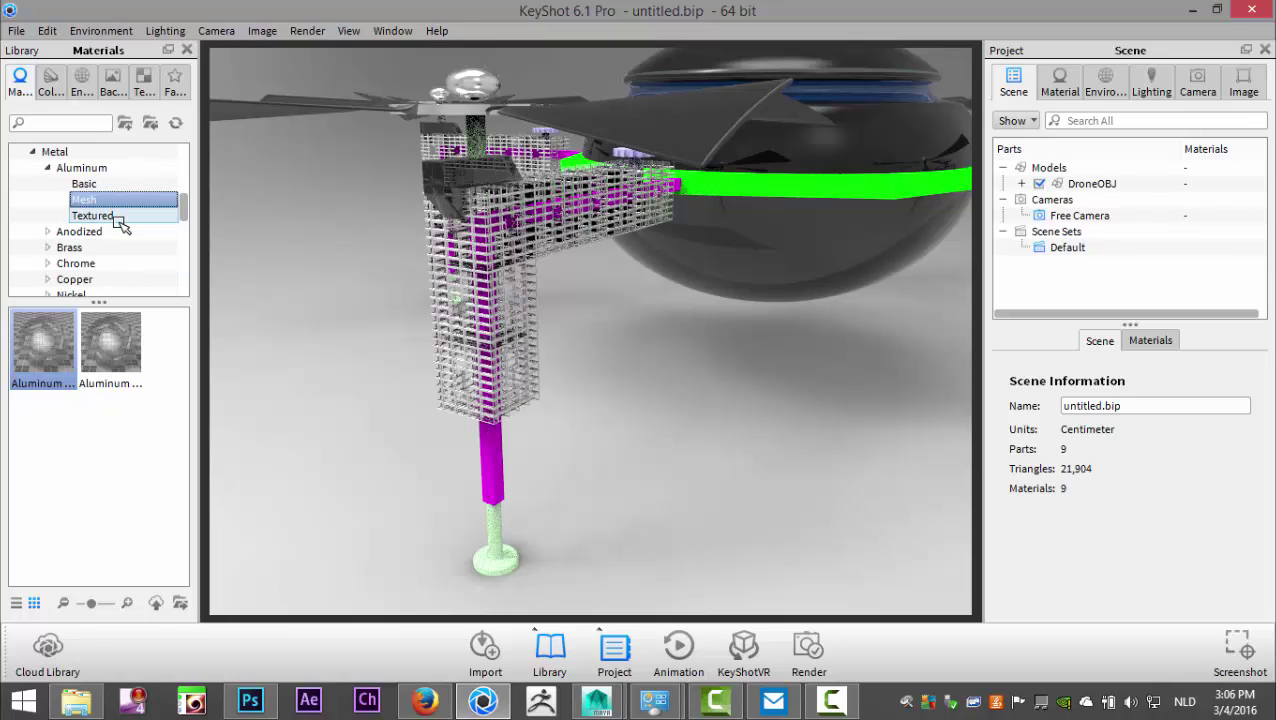
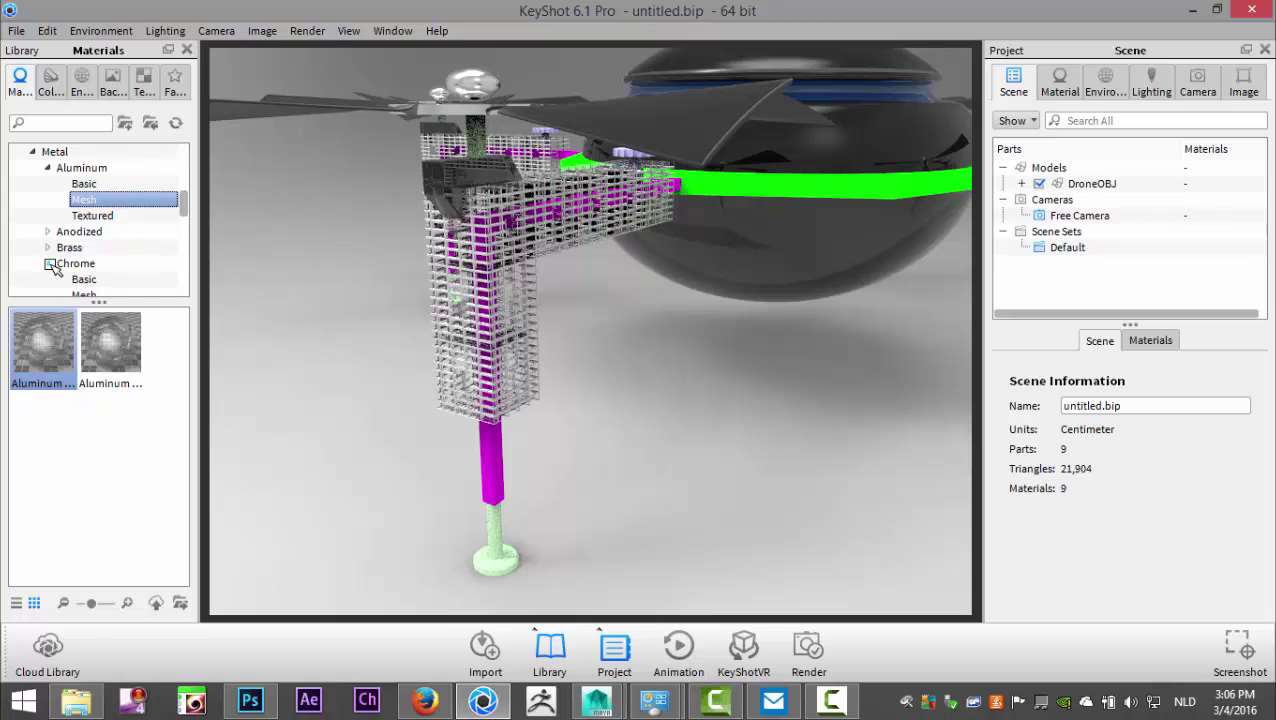
pyautogui.click(95, 280)
pyautogui.scroll(-1, 115, 263)
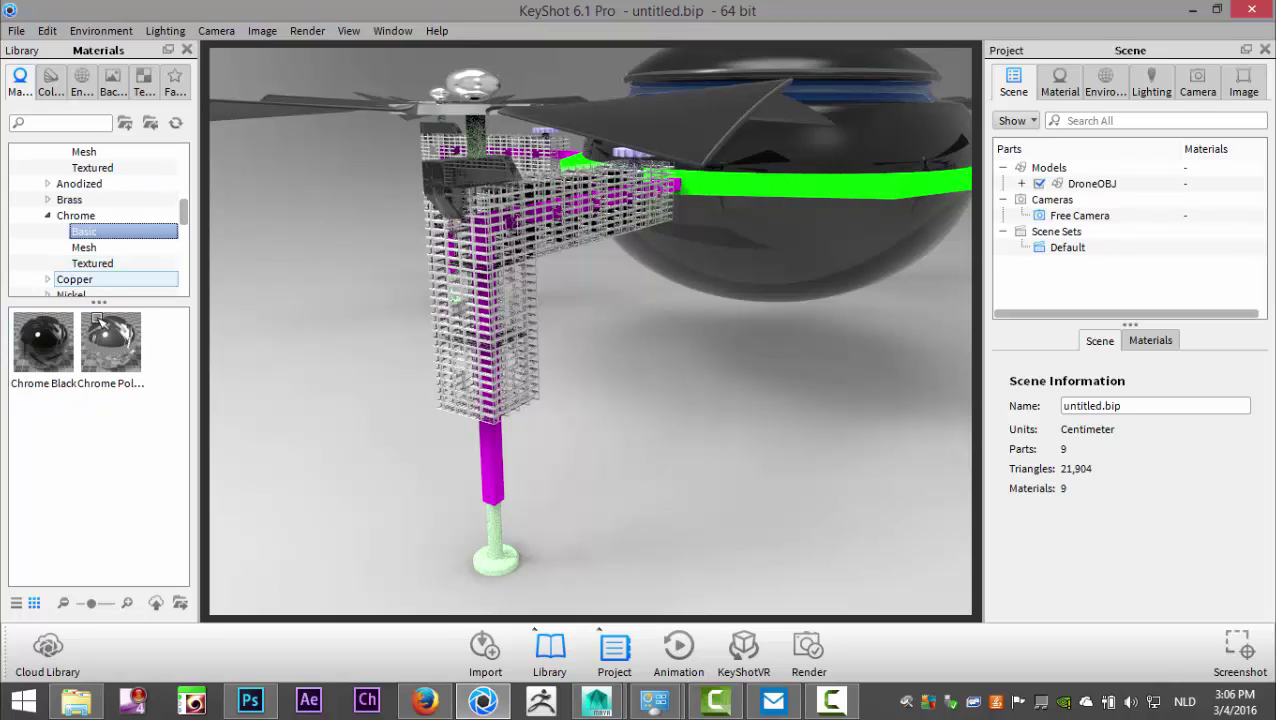
pyautogui.moveTo(48, 344); pyautogui.dragTo(496, 466)
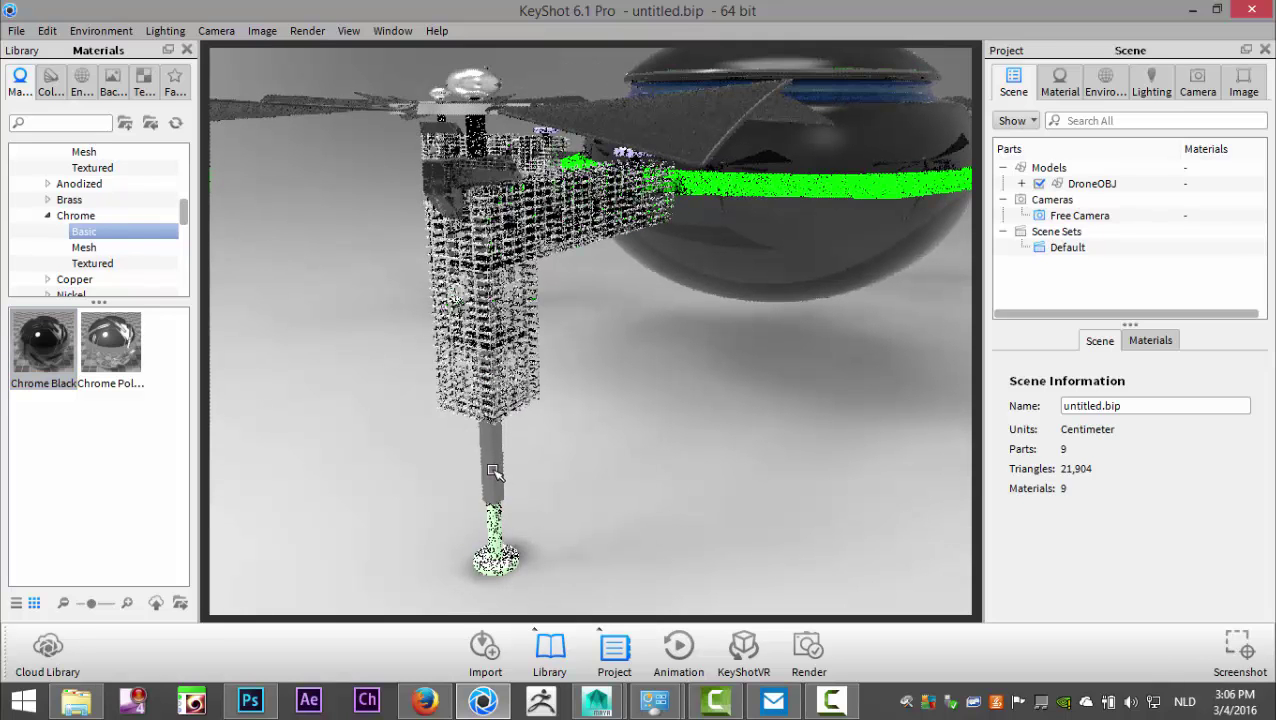
# Step: Recolor the leg rods' chrome material to a saturated blue with RGB values 12, 12, 235
pyautogui.click(493, 465)
pyautogui.doubleClick(493, 466)
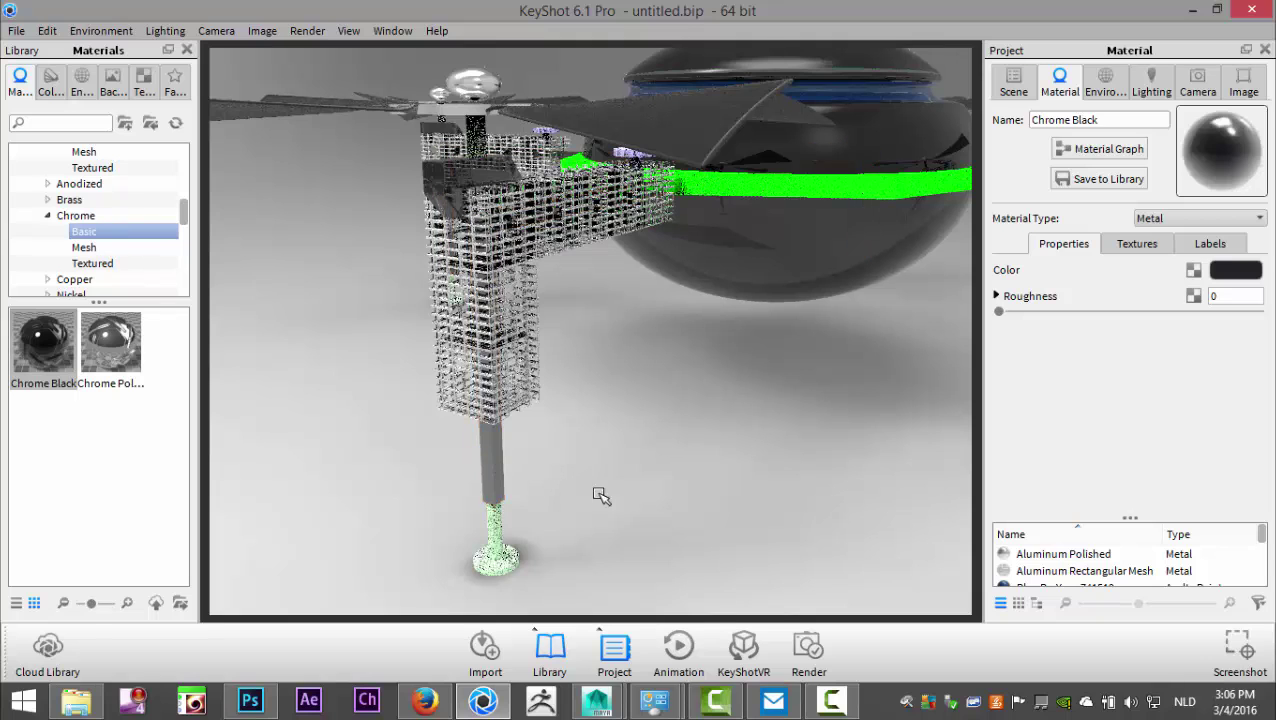
pyautogui.click(1238, 270)
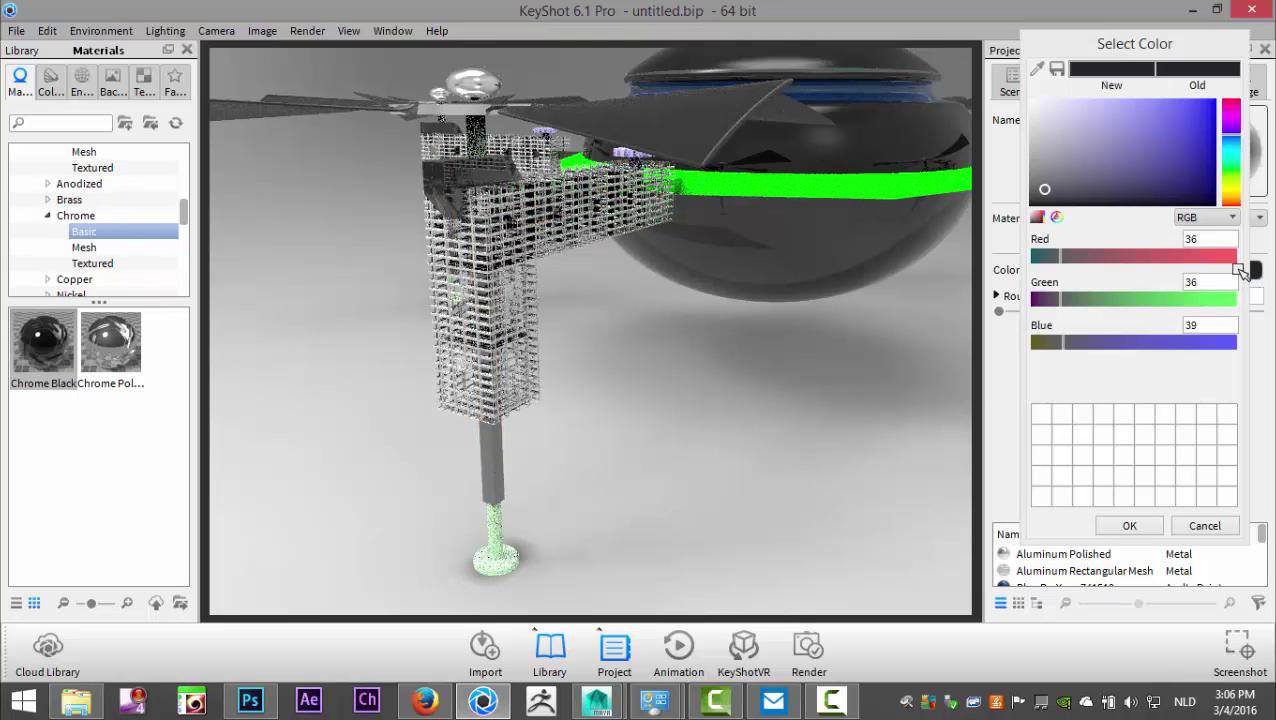
pyautogui.moveTo(1168, 160); pyautogui.dragTo(1209, 108)
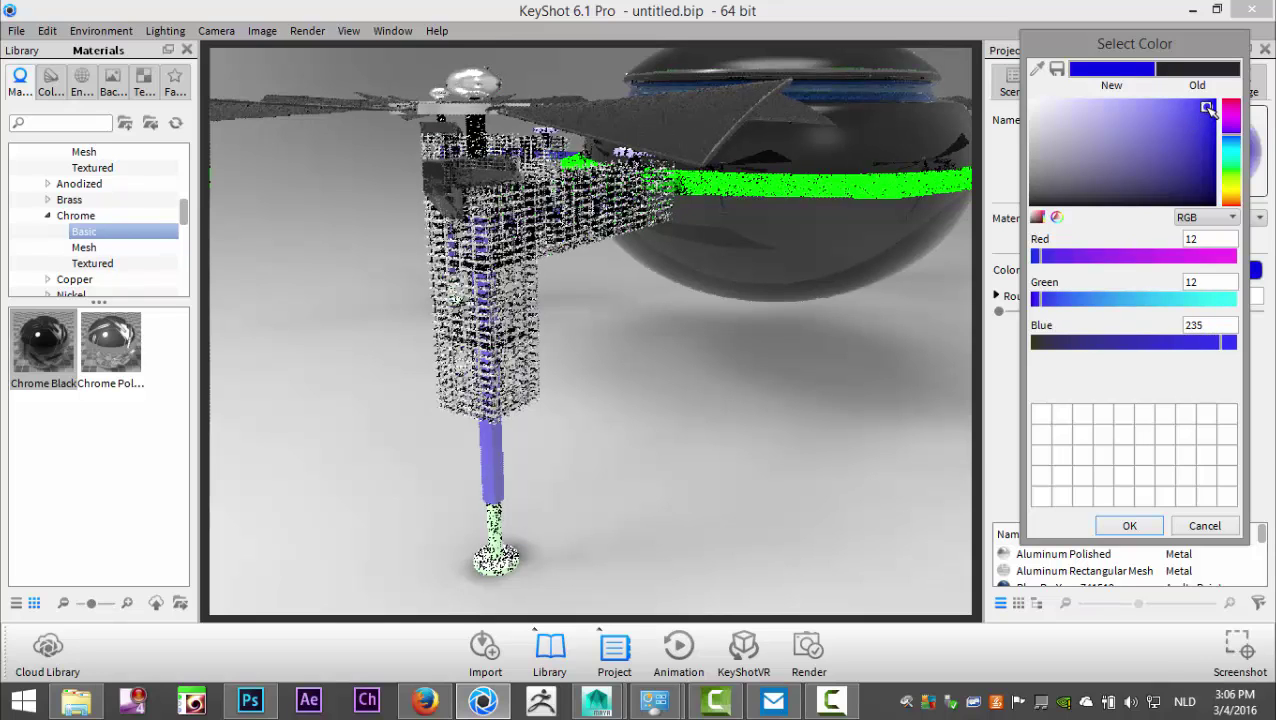
pyautogui.click(718, 476)
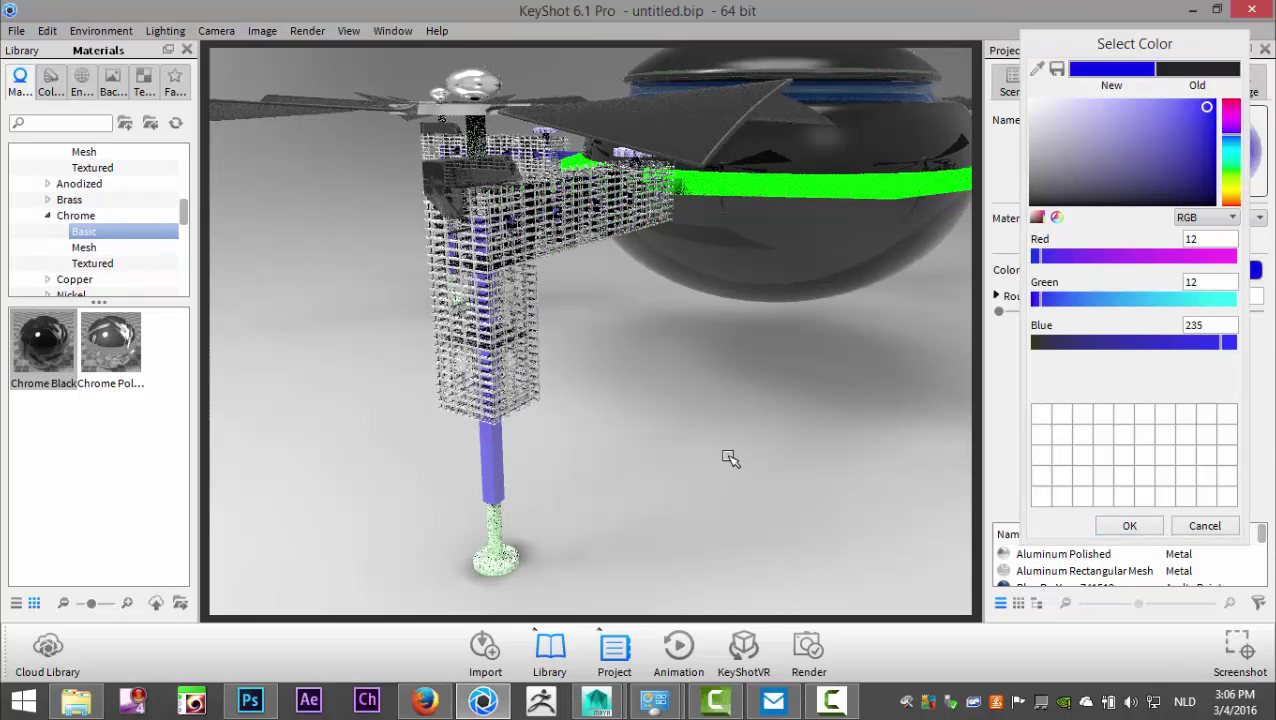
# Step: Apply the Tire material from the soft rubber plastics to the pale lavender round knobs on the arms
pyautogui.scroll(1, 692, 467)
pyautogui.scroll(-3, 687, 470)
pyautogui.scroll(-2, 684, 460)
pyautogui.moveTo(685, 430); pyautogui.dragTo(596, 398)
pyautogui.scroll(-3, 541, 470)
pyautogui.scroll(6, 541, 501)
pyautogui.scroll(-3, 84, 208)
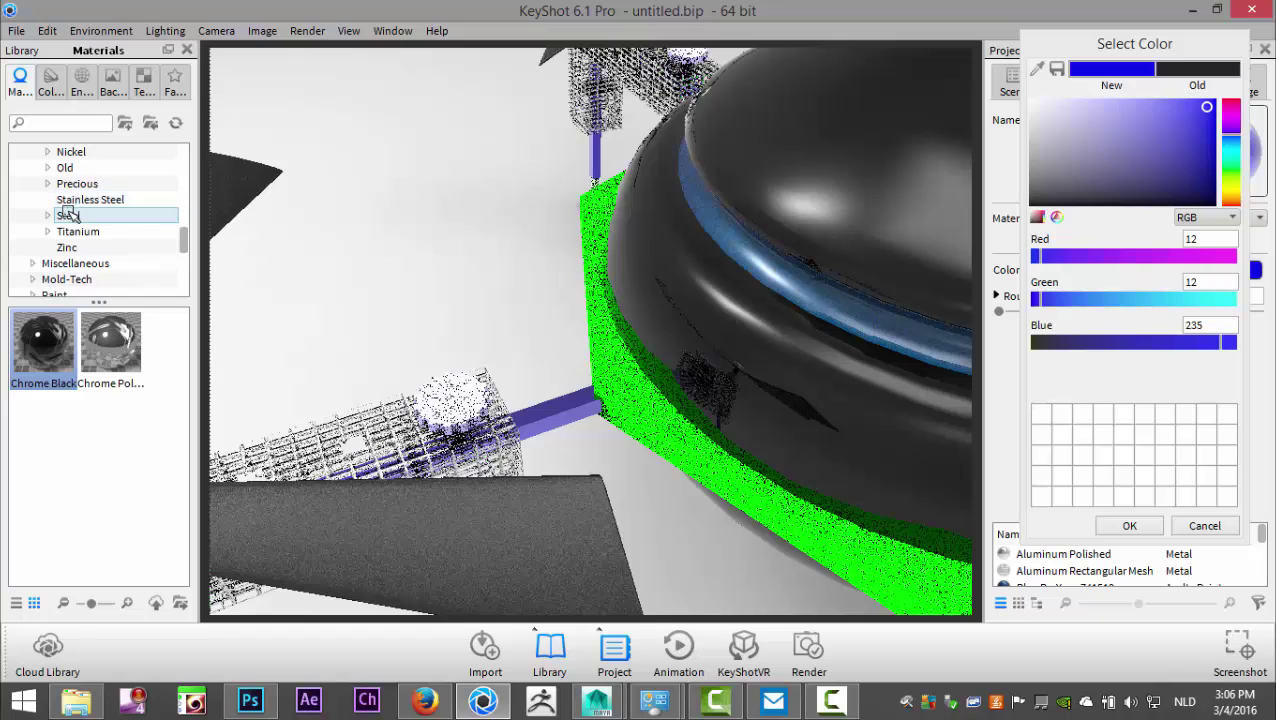
pyautogui.scroll(-3, 70, 220)
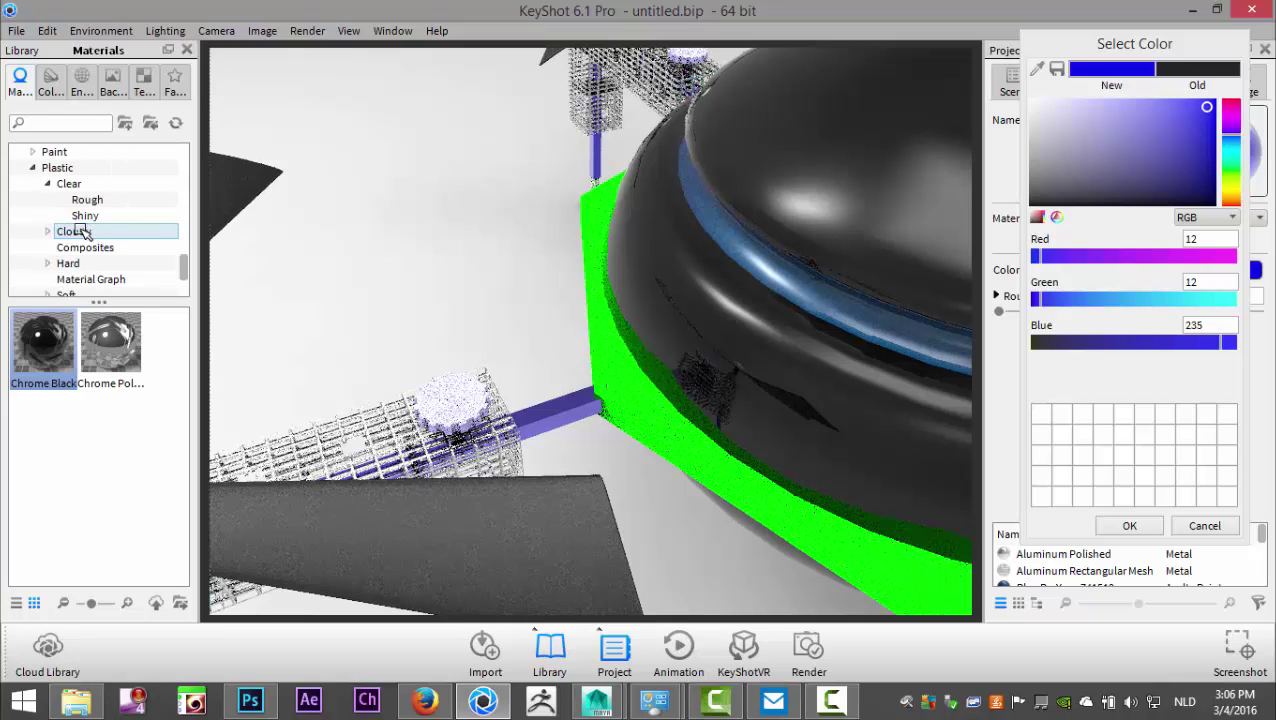
pyautogui.scroll(-2, 110, 222)
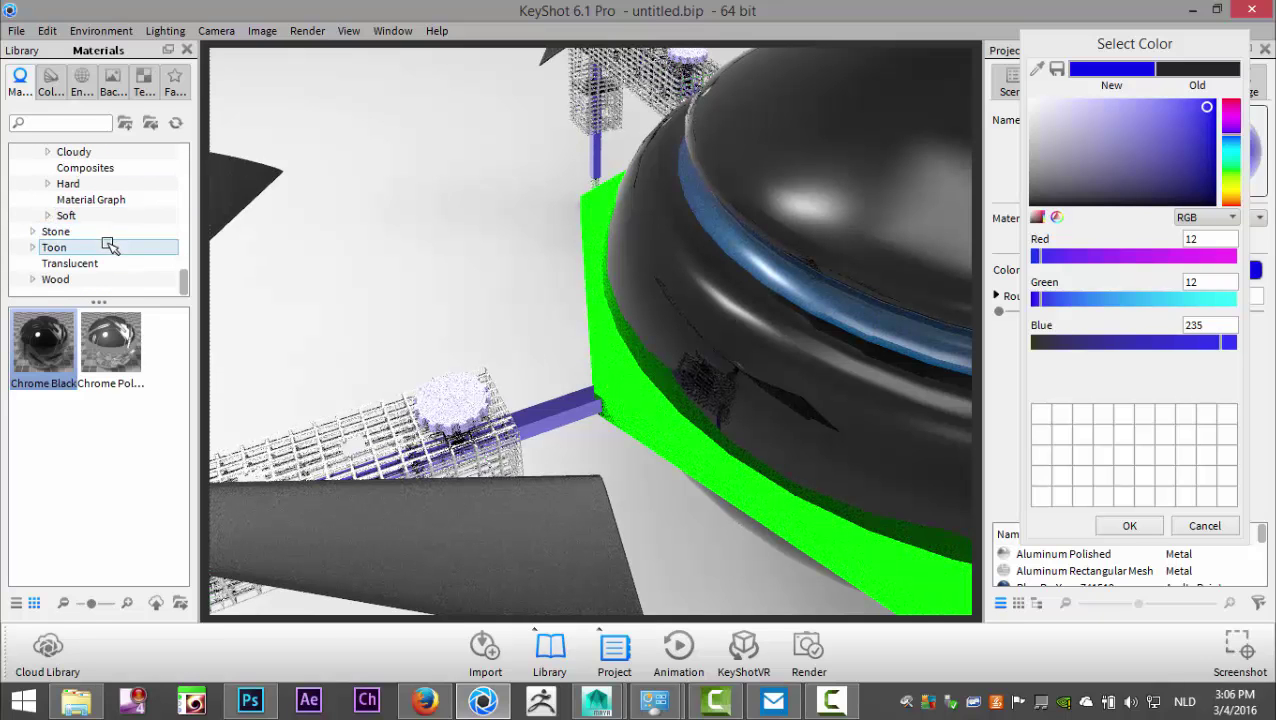
pyautogui.scroll(3, 110, 255)
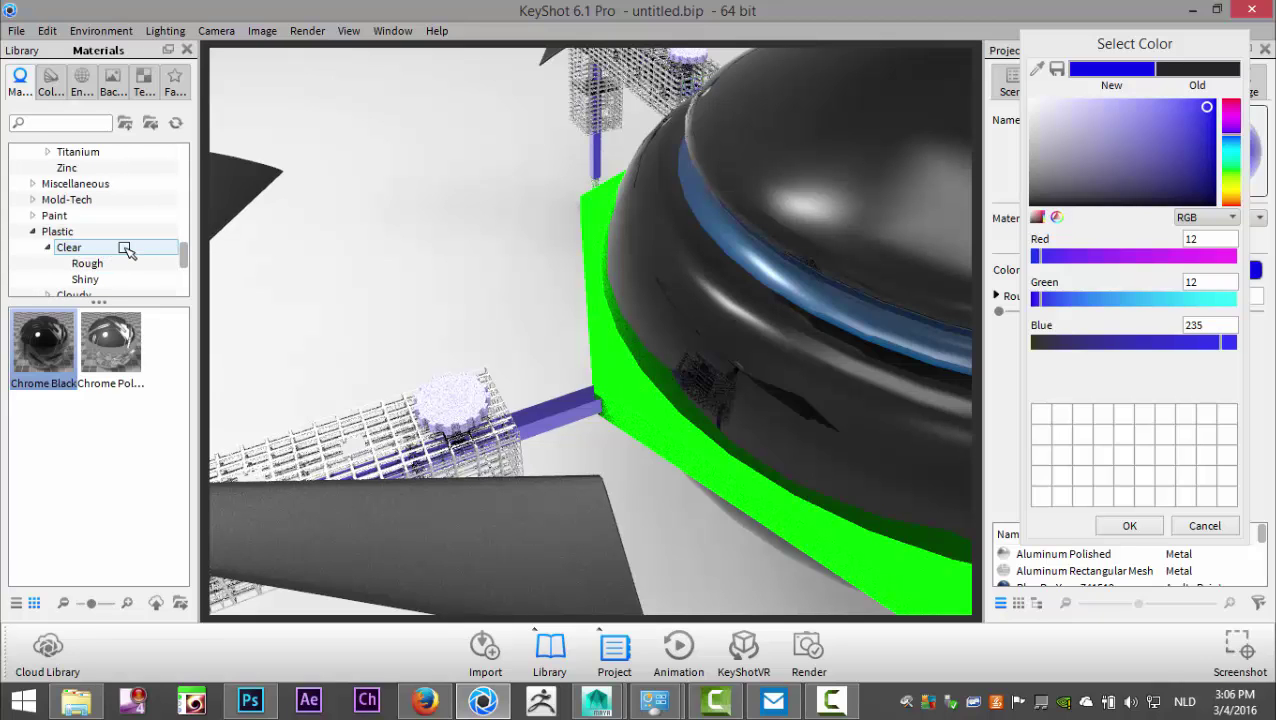
pyautogui.scroll(-1, 126, 249)
pyautogui.scroll(-1, 118, 254)
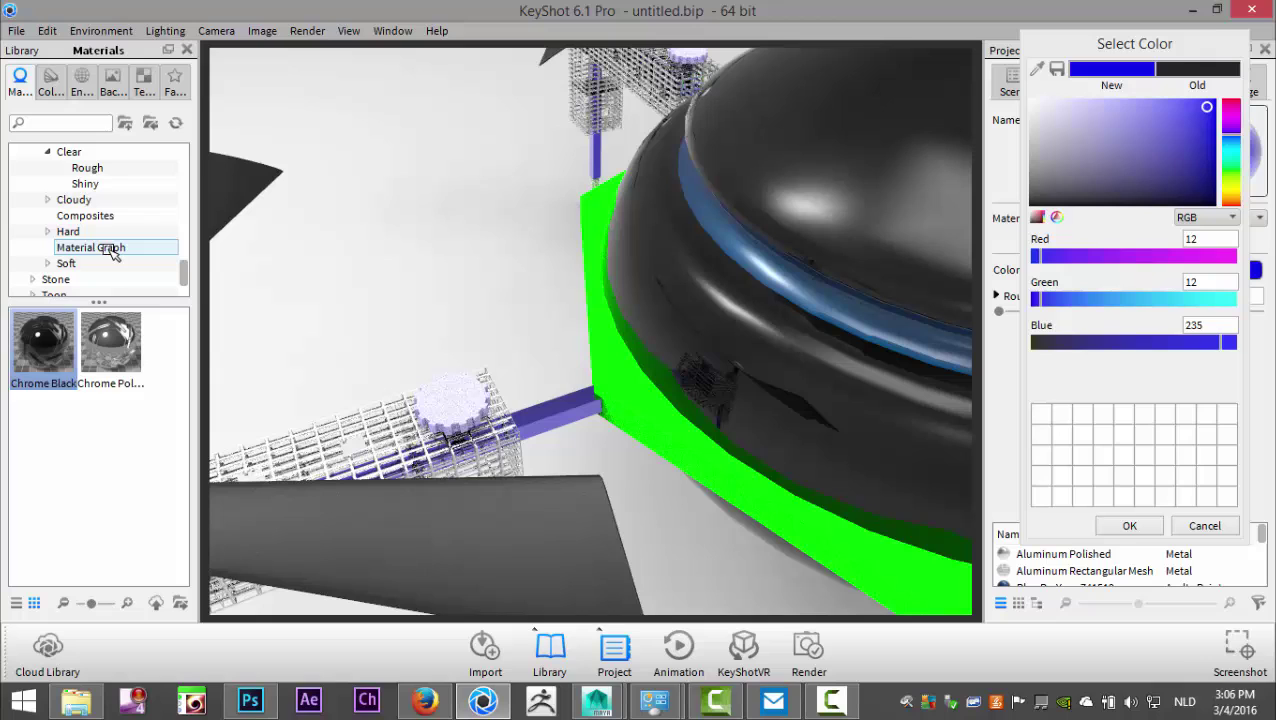
pyautogui.click(47, 263)
pyautogui.scroll(-2, 100, 250)
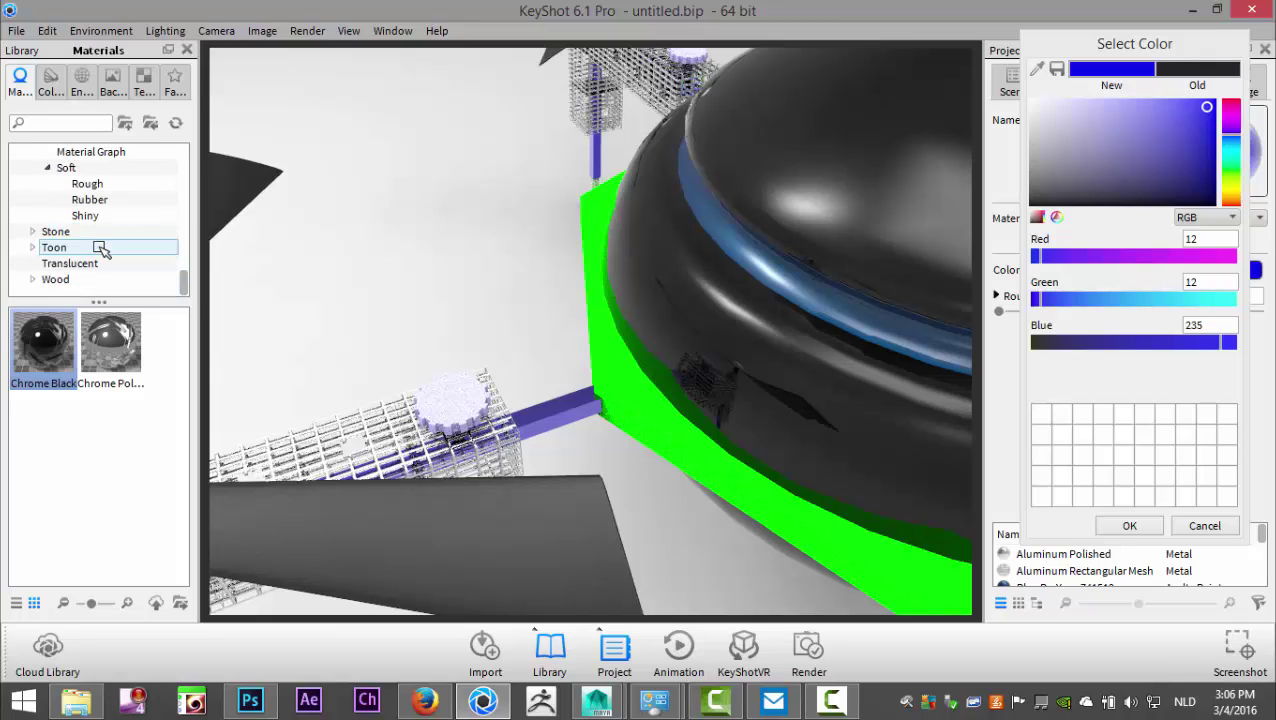
pyautogui.click(92, 200)
pyautogui.moveTo(45, 335); pyautogui.dragTo(449, 409)
pyautogui.scroll(4, 454, 414)
pyautogui.scroll(-2, 453, 414)
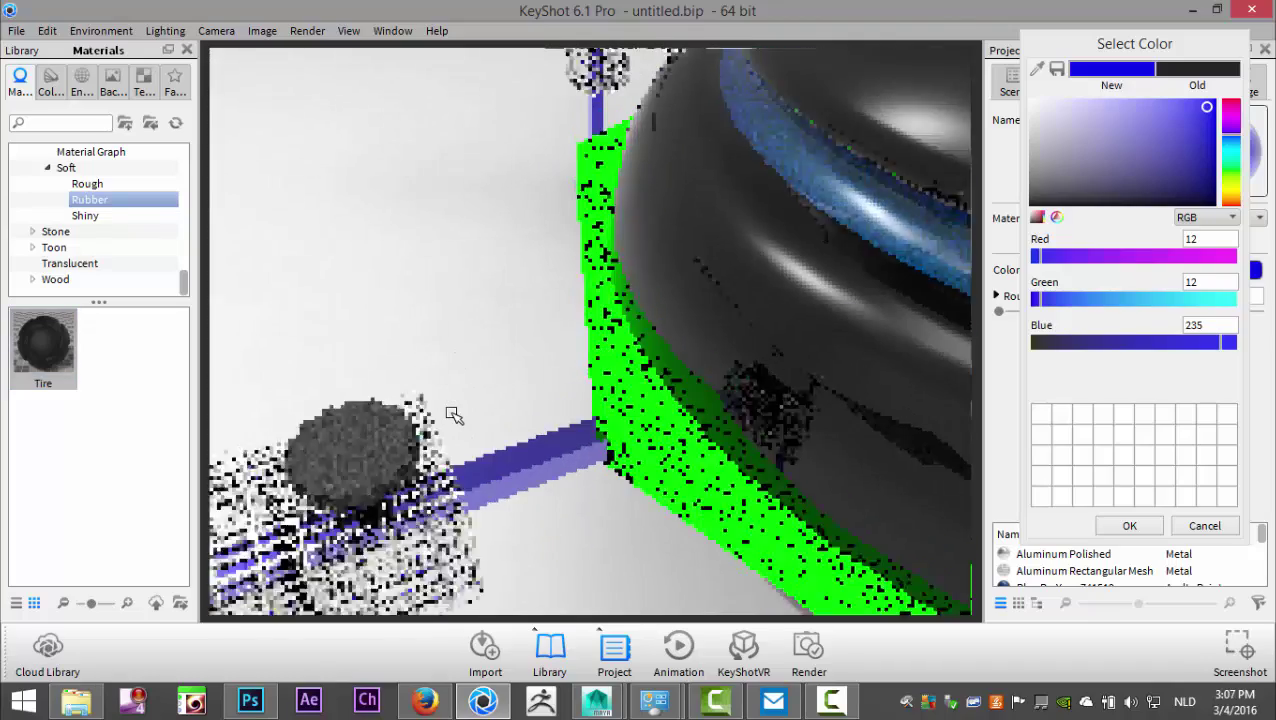
# Step: Try the basic Titanium material on the dark block beneath the rotor hub and check it on the whole drone
pyautogui.scroll(-4, 453, 415)
pyautogui.moveTo(370, 478); pyautogui.dragTo(413, 438)
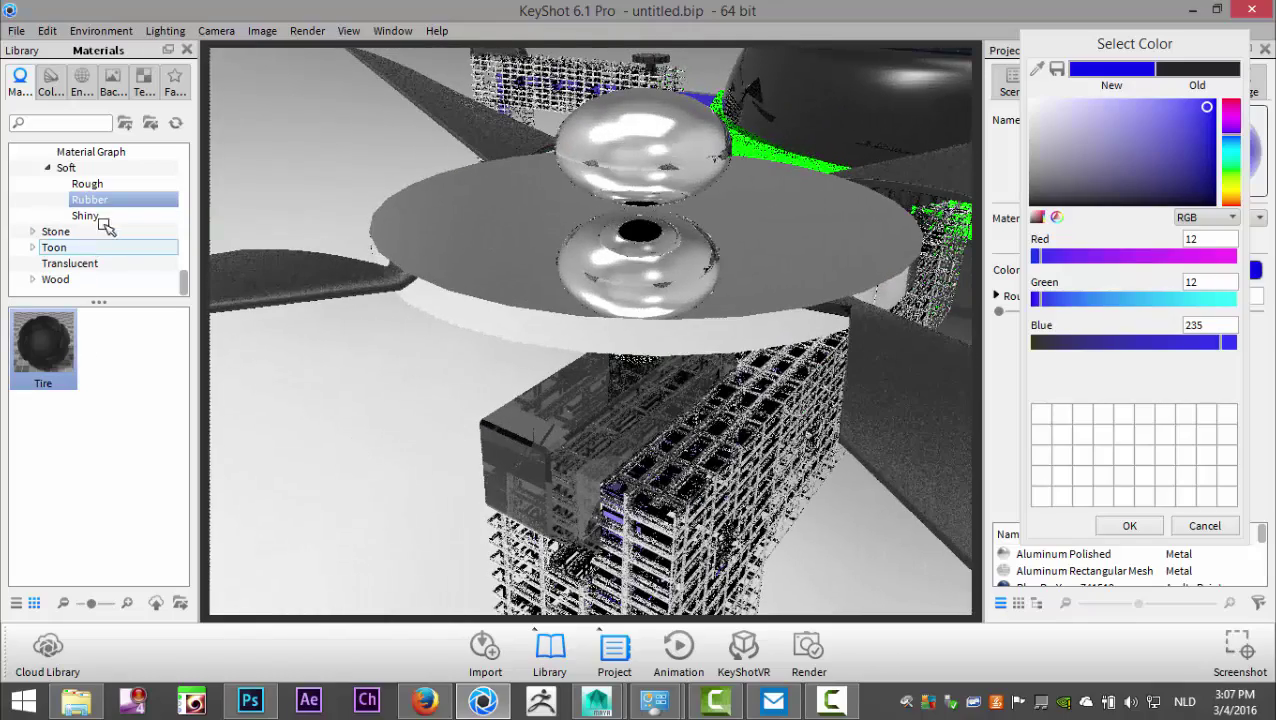
pyautogui.scroll(5, 110, 217)
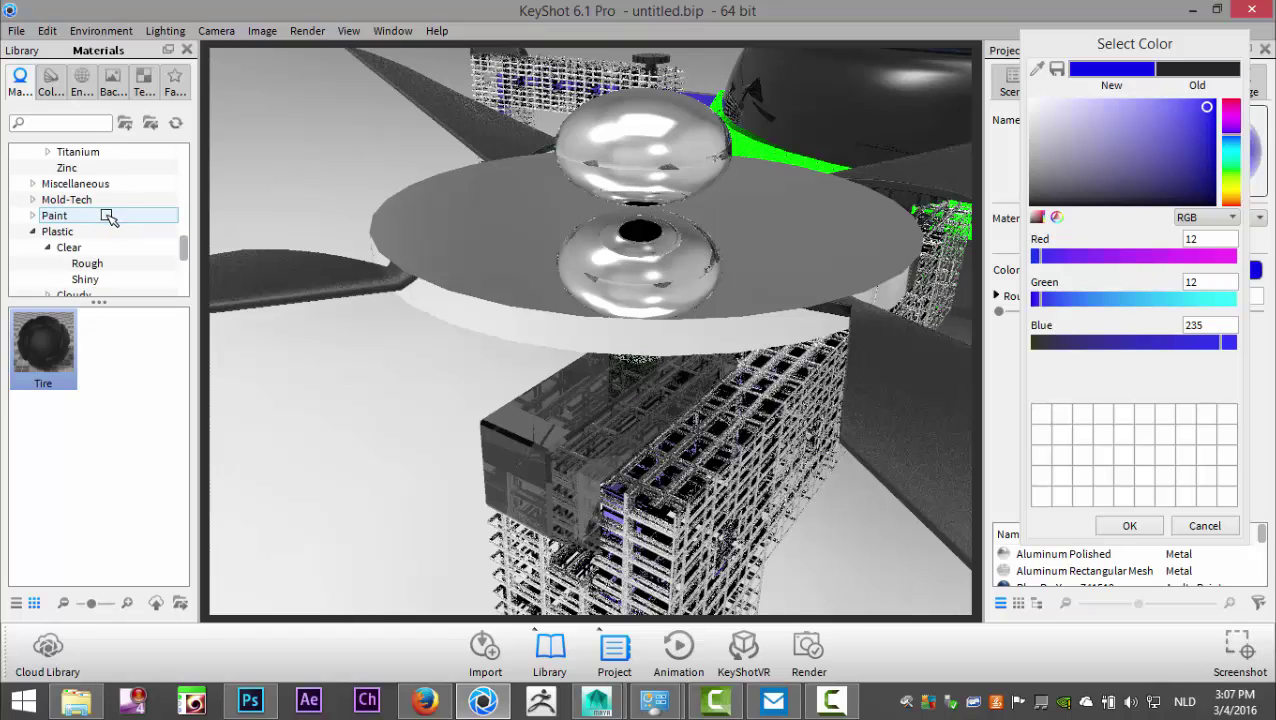
pyautogui.click(78, 152)
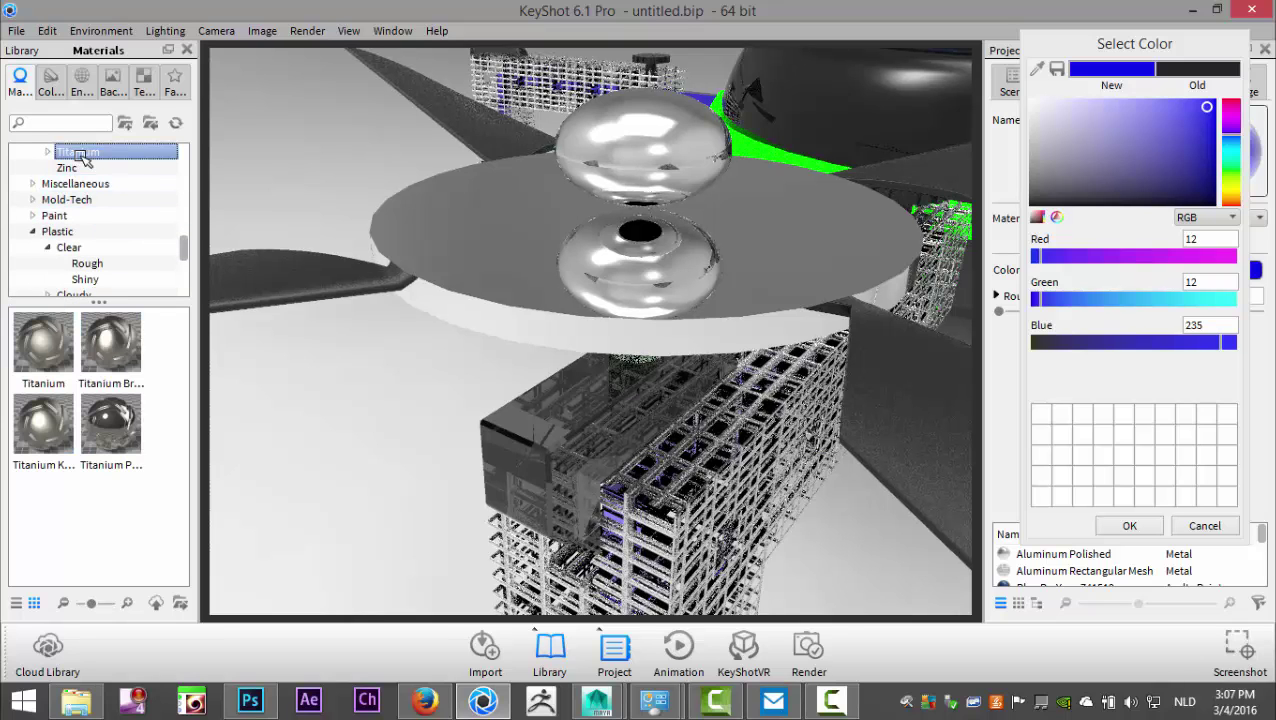
pyautogui.moveTo(44, 344); pyautogui.dragTo(515, 470)
pyautogui.scroll(4, 600, 434)
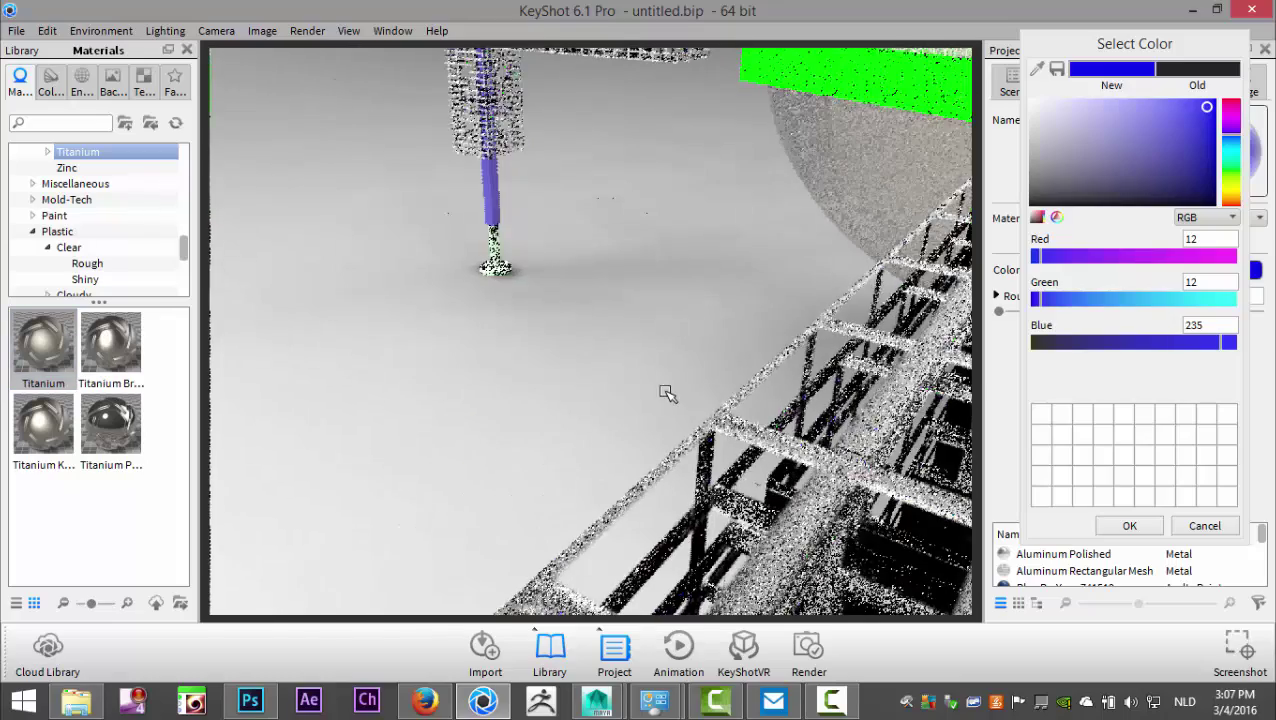
pyautogui.scroll(-5, 652, 399)
pyautogui.scroll(1, 480, 402)
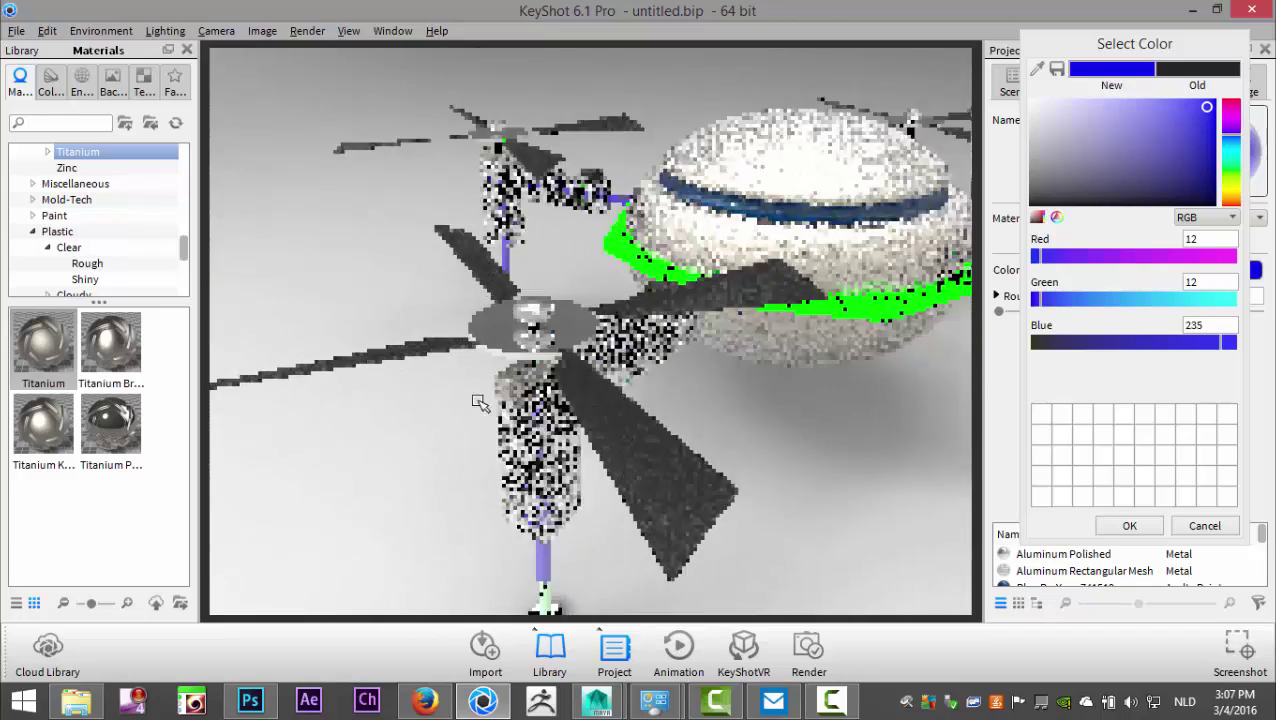
pyautogui.scroll(-3, 480, 402)
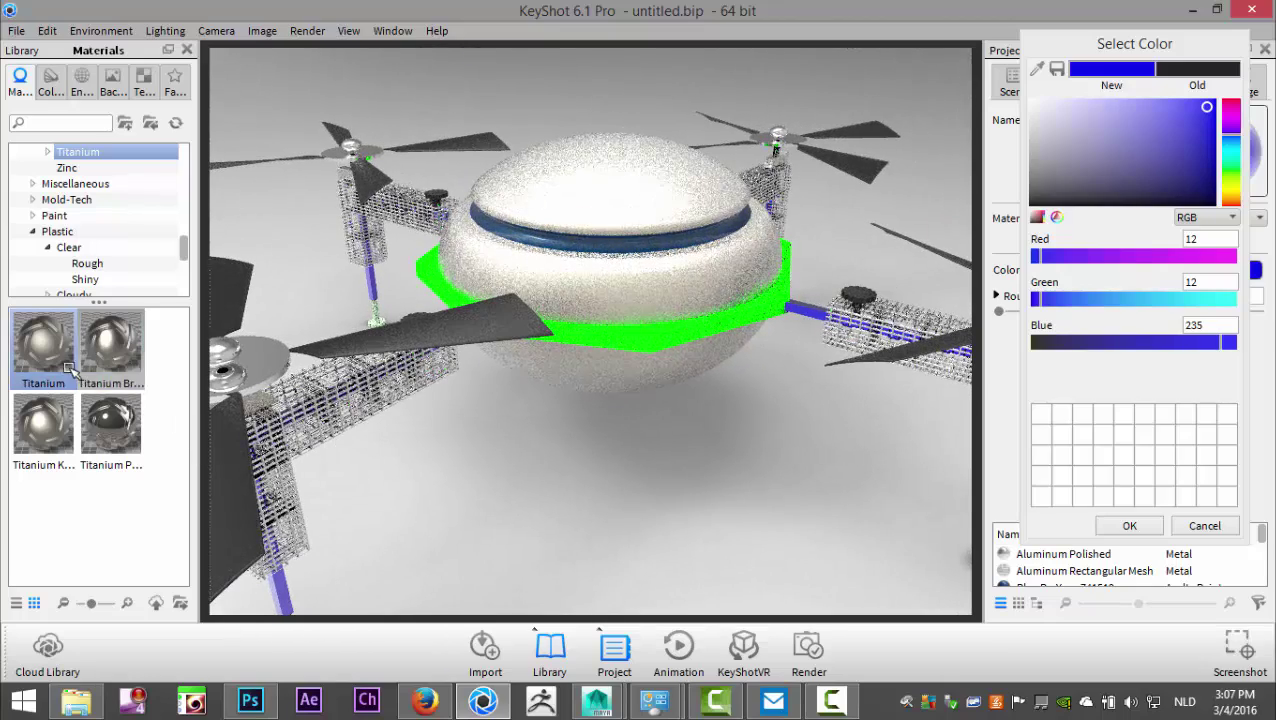
# Step: Try the Blackberry and blue Axalta paints on the drone's main body in place of the titanium
pyautogui.scroll(2, 90, 220)
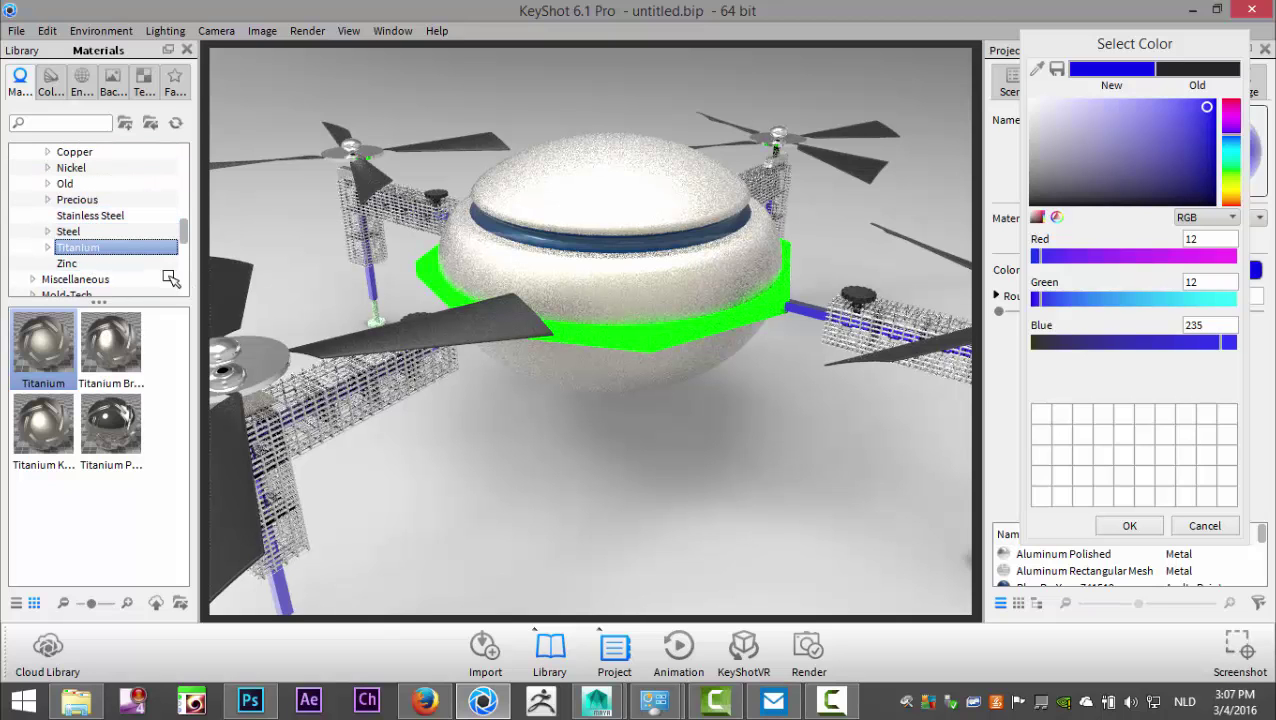
pyautogui.scroll(8, 130, 231)
pyautogui.scroll(1, 130, 231)
pyautogui.click(75, 184)
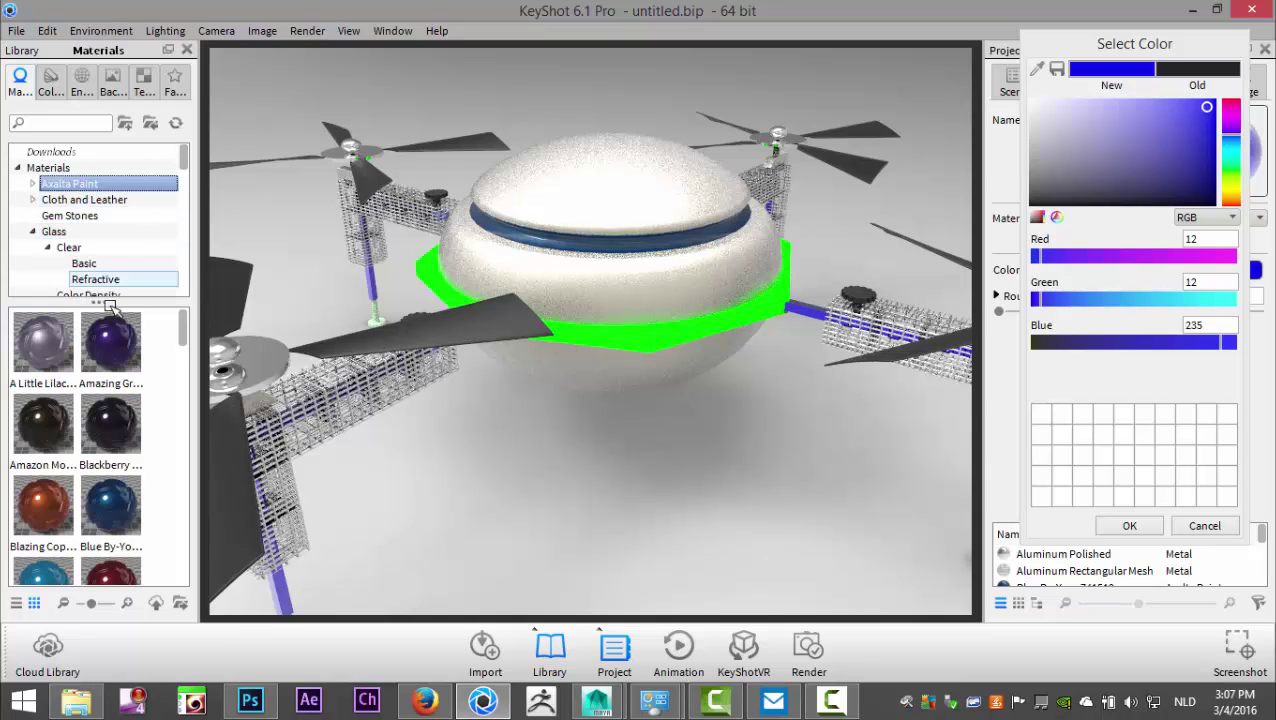
pyautogui.moveTo(112, 424); pyautogui.dragTo(484, 396)
pyautogui.moveTo(625, 303); pyautogui.dragTo(632, 290)
pyautogui.moveTo(108, 505); pyautogui.dragTo(599, 283)
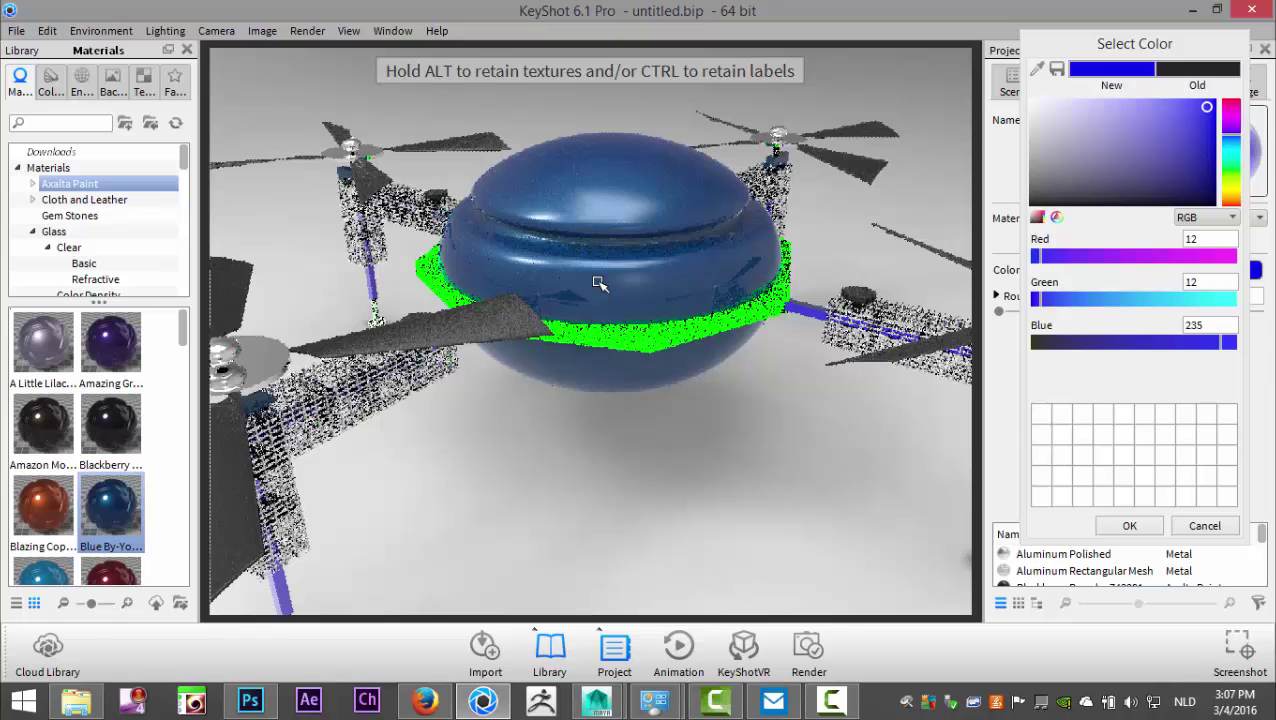
pyautogui.moveTo(599, 283); pyautogui.dragTo(110, 468)
# Step: Try the dark red-brown and the dark green Axalta paints on the drone's main body
pyautogui.scroll(-10, 105, 460)
pyautogui.scroll(-10, 103, 458)
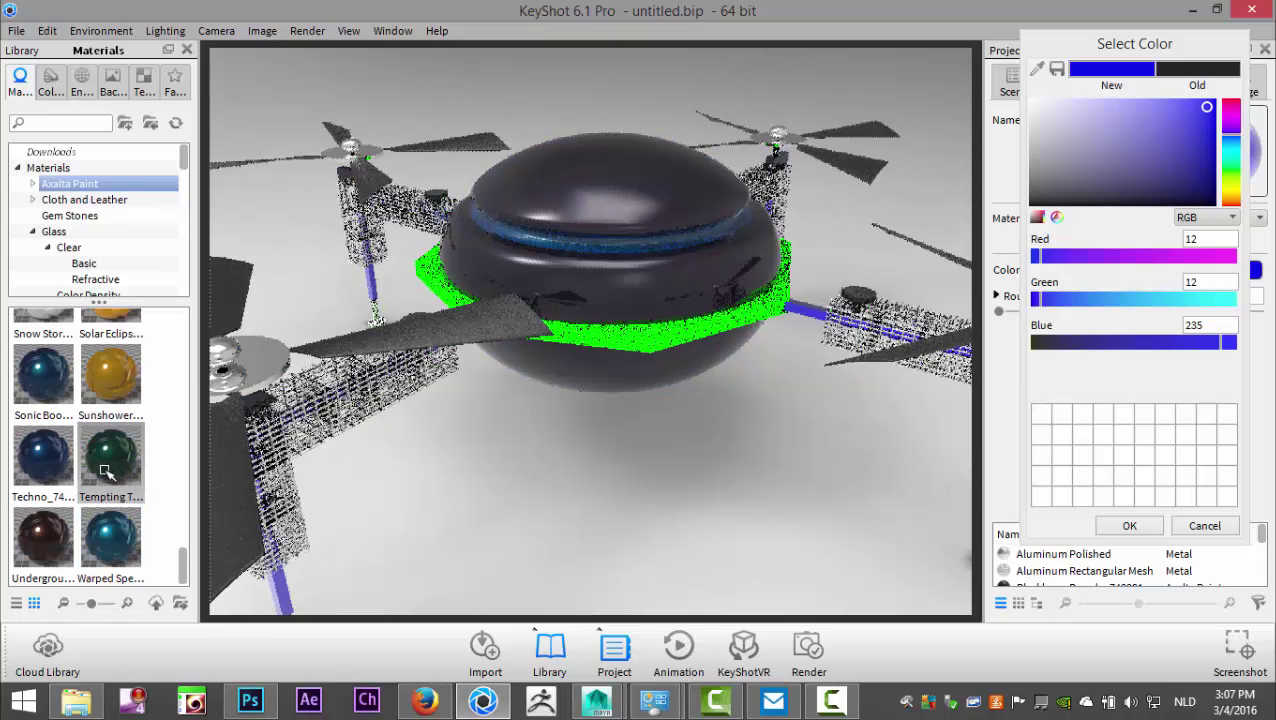
pyautogui.moveTo(44, 545); pyautogui.dragTo(594, 370)
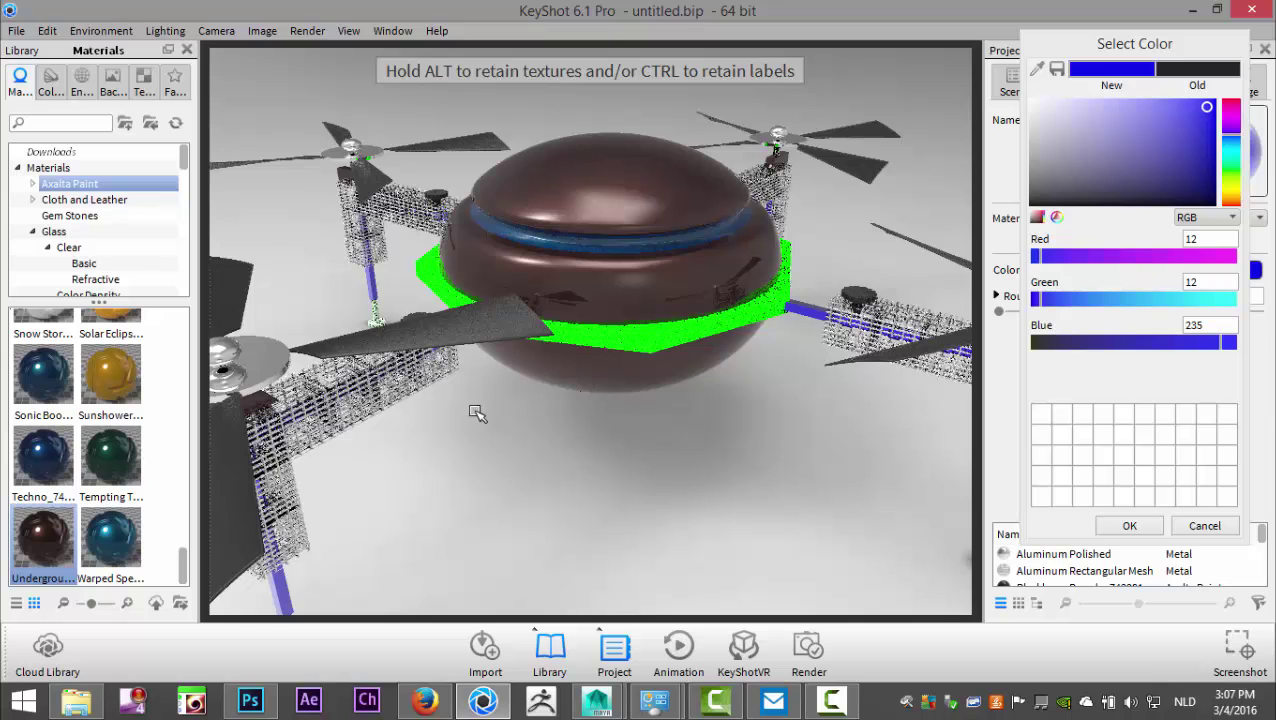
pyautogui.moveTo(476, 411); pyautogui.dragTo(77, 492)
pyautogui.moveTo(117, 448); pyautogui.dragTo(543, 336)
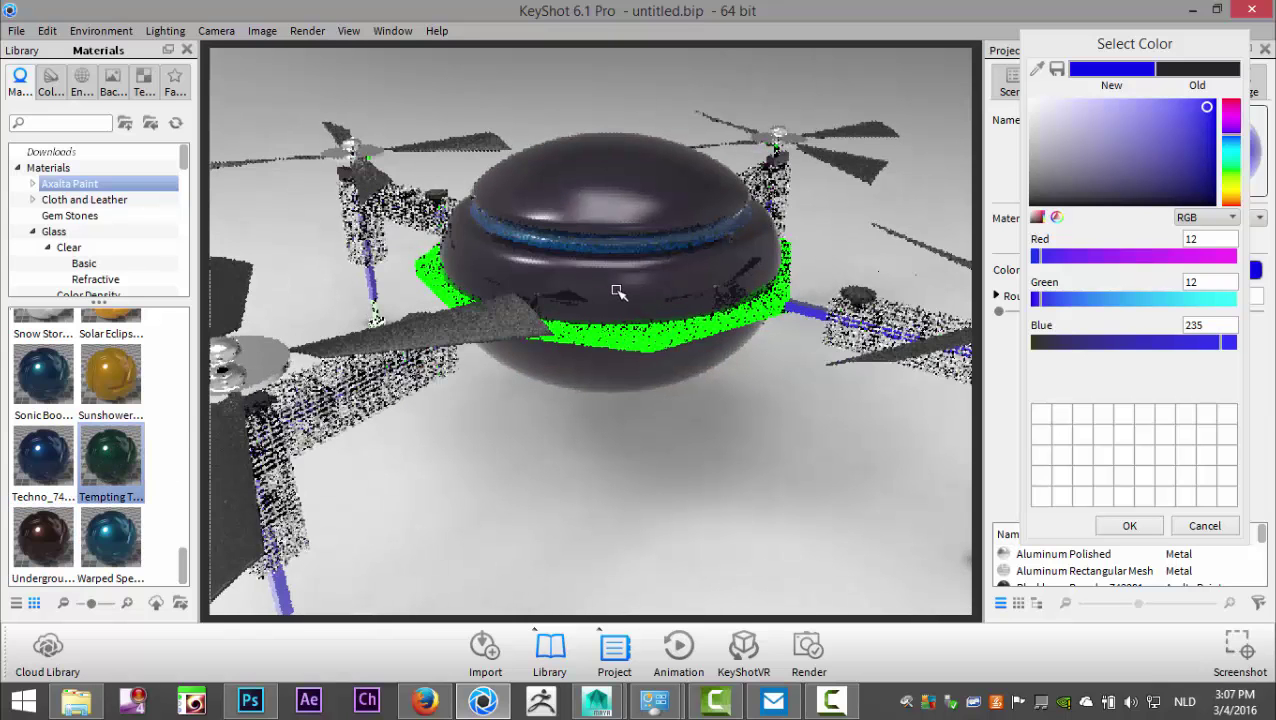
pyautogui.moveTo(405, 402); pyautogui.dragTo(70, 469)
# Step: Try the Sonic Boom blue Axalta paint on the drone's main body
pyautogui.scroll(3, 68, 468)
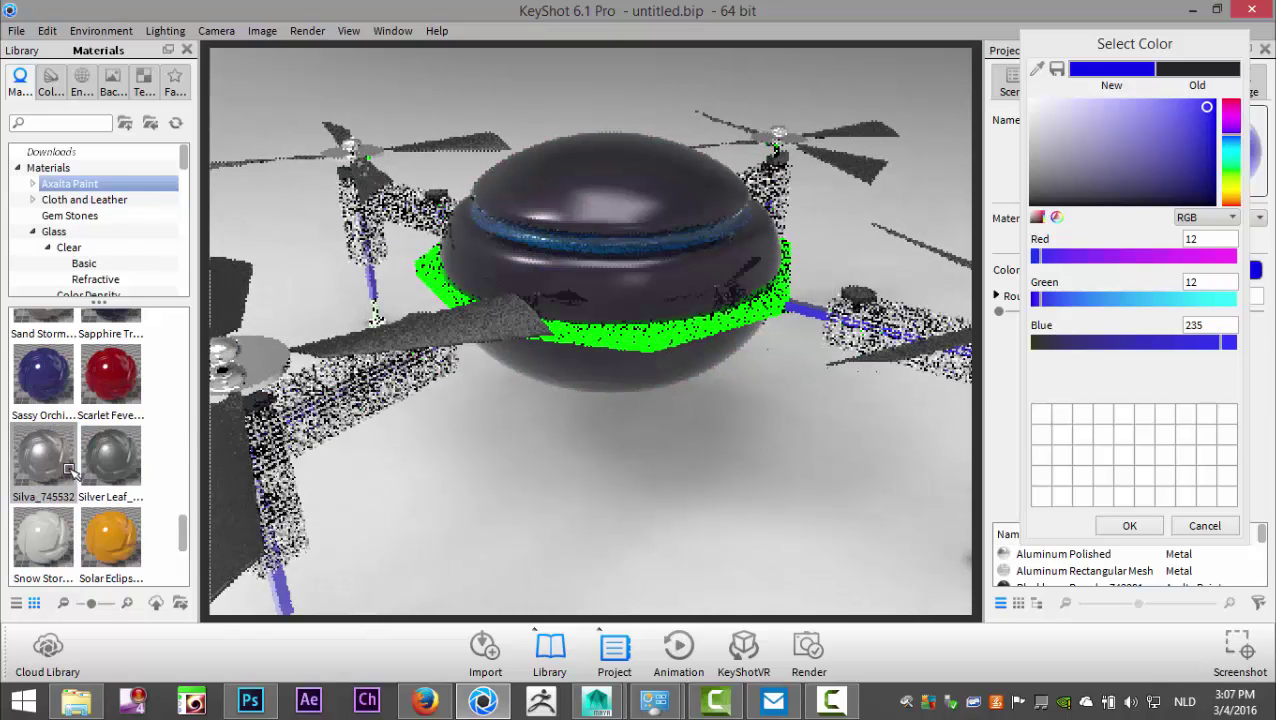
pyautogui.scroll(-3, 68, 470)
pyautogui.moveTo(47, 373); pyautogui.dragTo(655, 381)
# Step: Apply the Raging Ruby Axalta paint to the drone's main body and check the whole model
pyautogui.scroll(5, 40, 420)
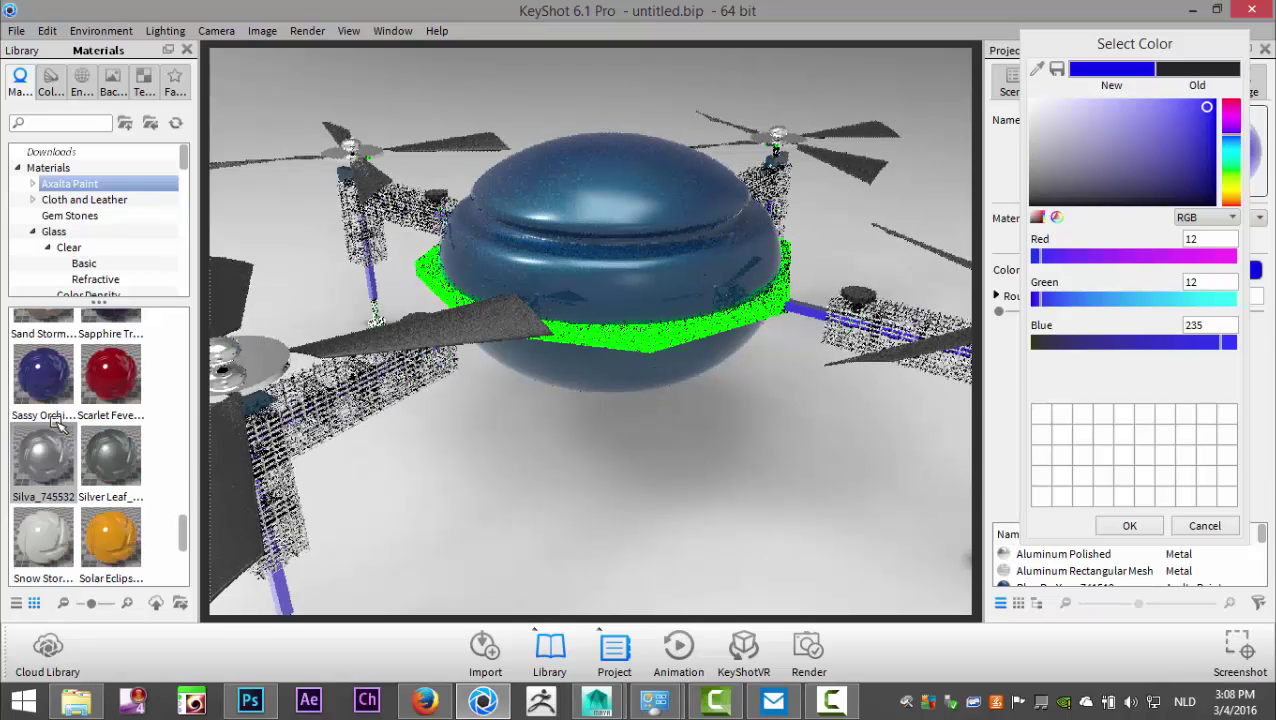
pyautogui.moveTo(38, 450); pyautogui.dragTo(385, 395)
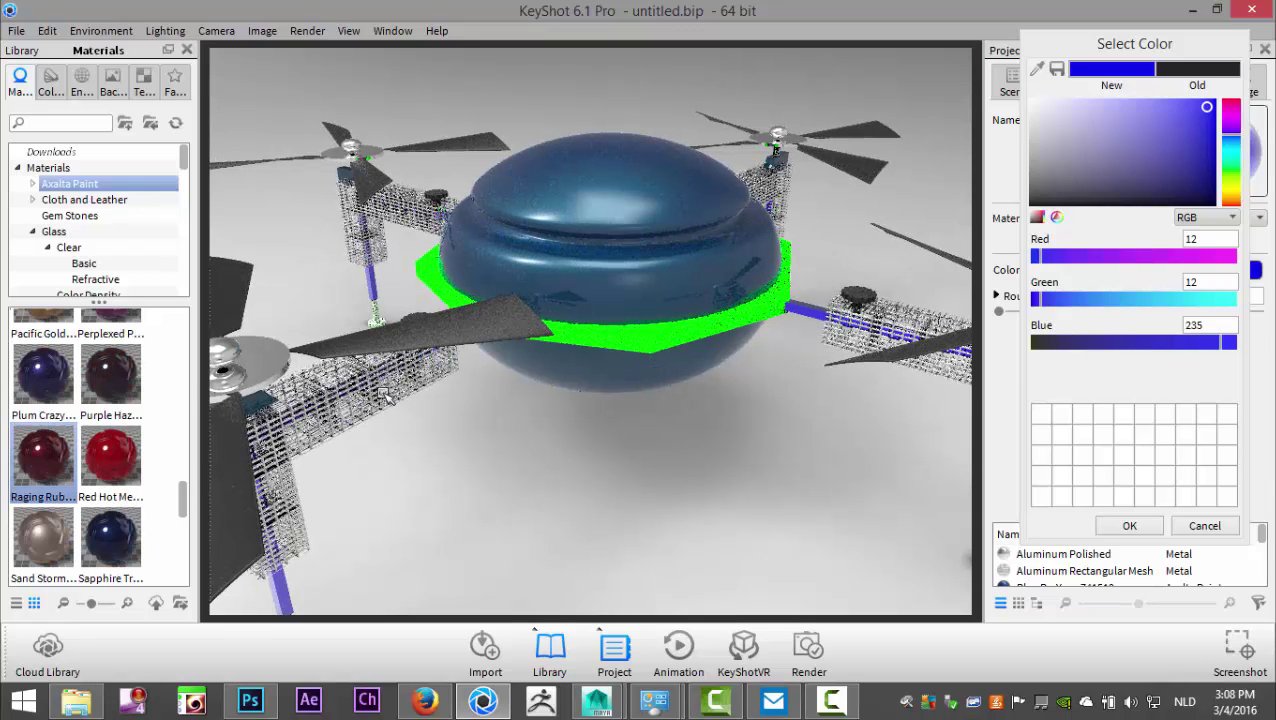
pyautogui.moveTo(615, 298); pyautogui.dragTo(615, 298)
pyautogui.scroll(2, 550, 421)
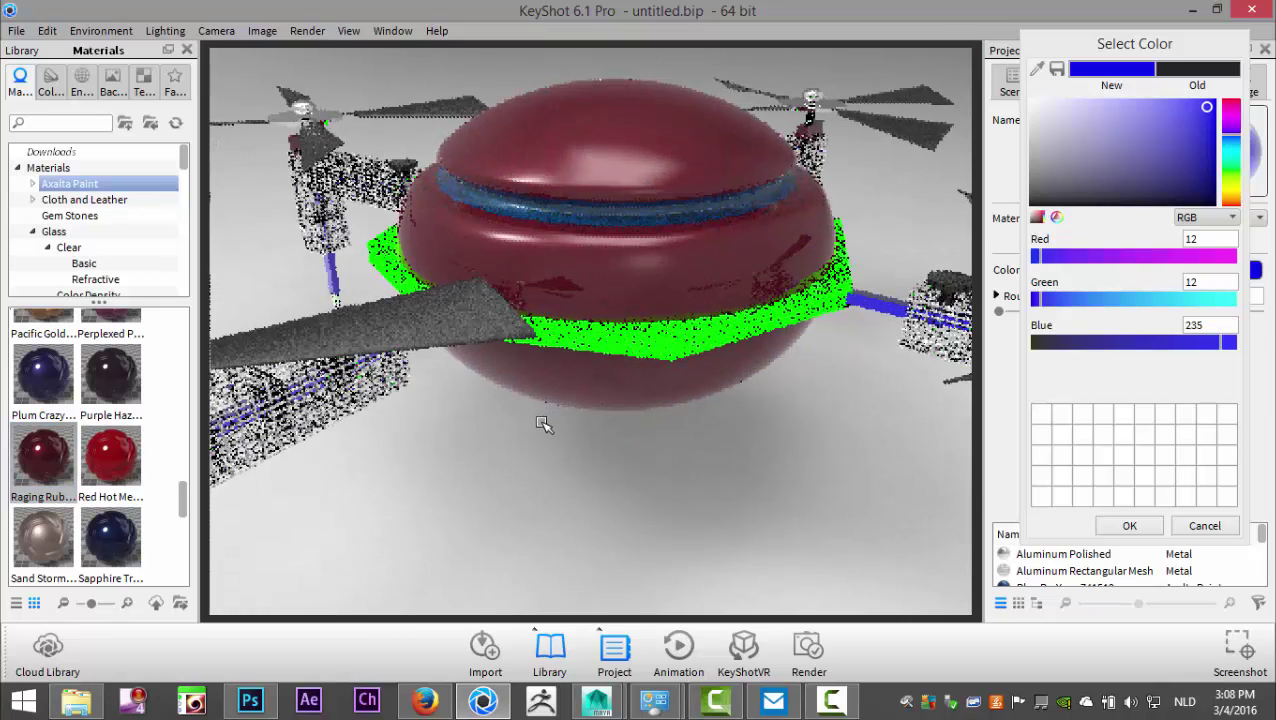
pyautogui.scroll(-5, 535, 429)
pyautogui.scroll(-3, 92, 248)
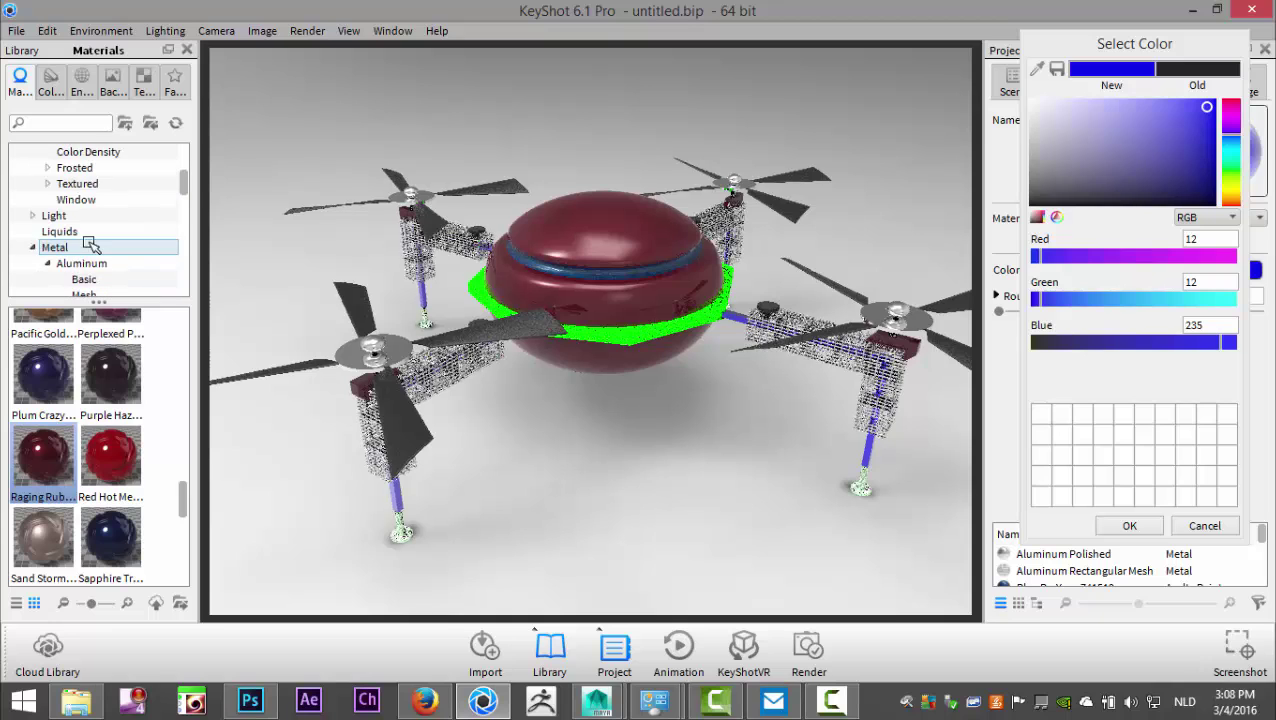
# Step: Apply the Nickel Satin metal to the bright green ring around the drone's body
pyautogui.scroll(-2, 90, 246)
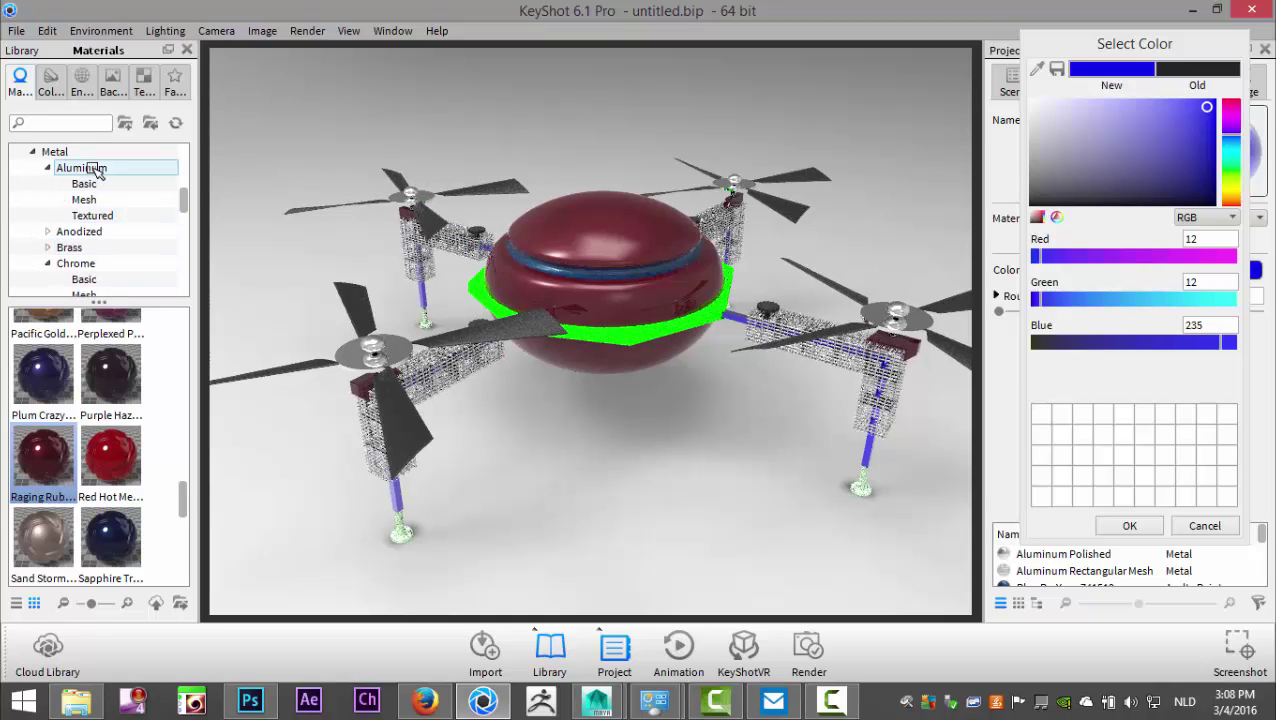
pyautogui.moveTo(113, 198); pyautogui.dragTo(630, 316)
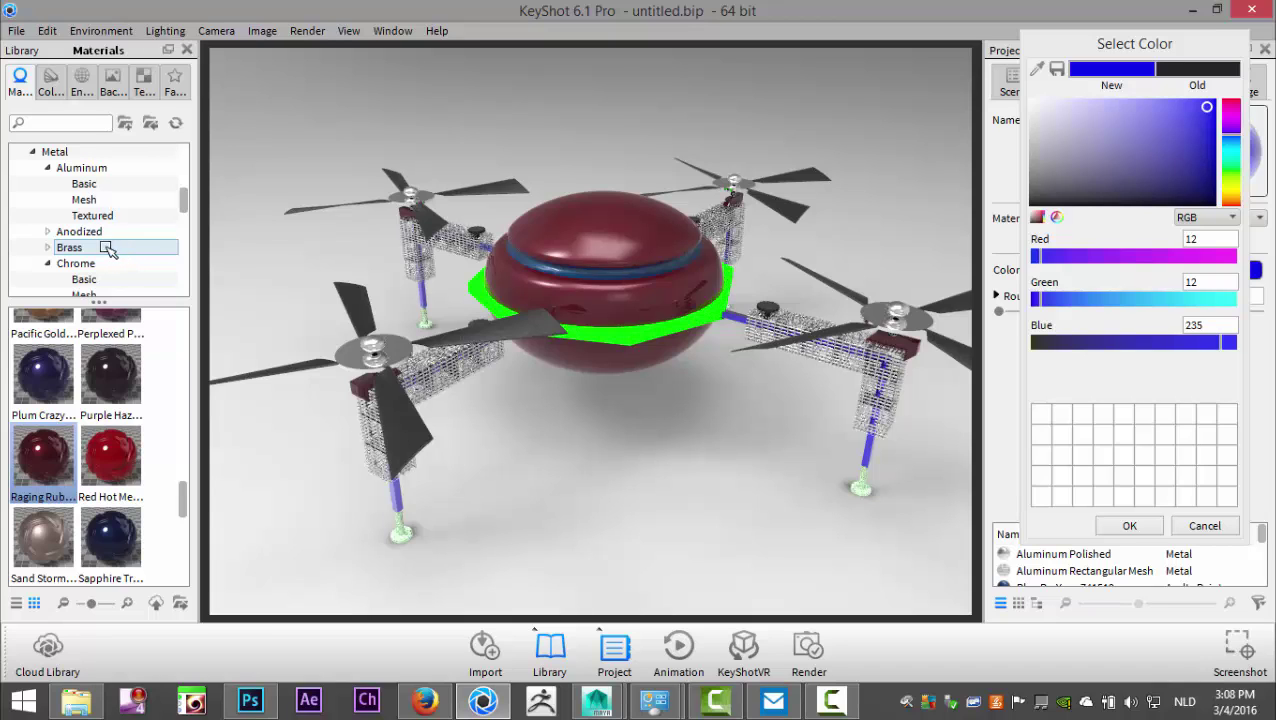
pyautogui.scroll(-1, 113, 258)
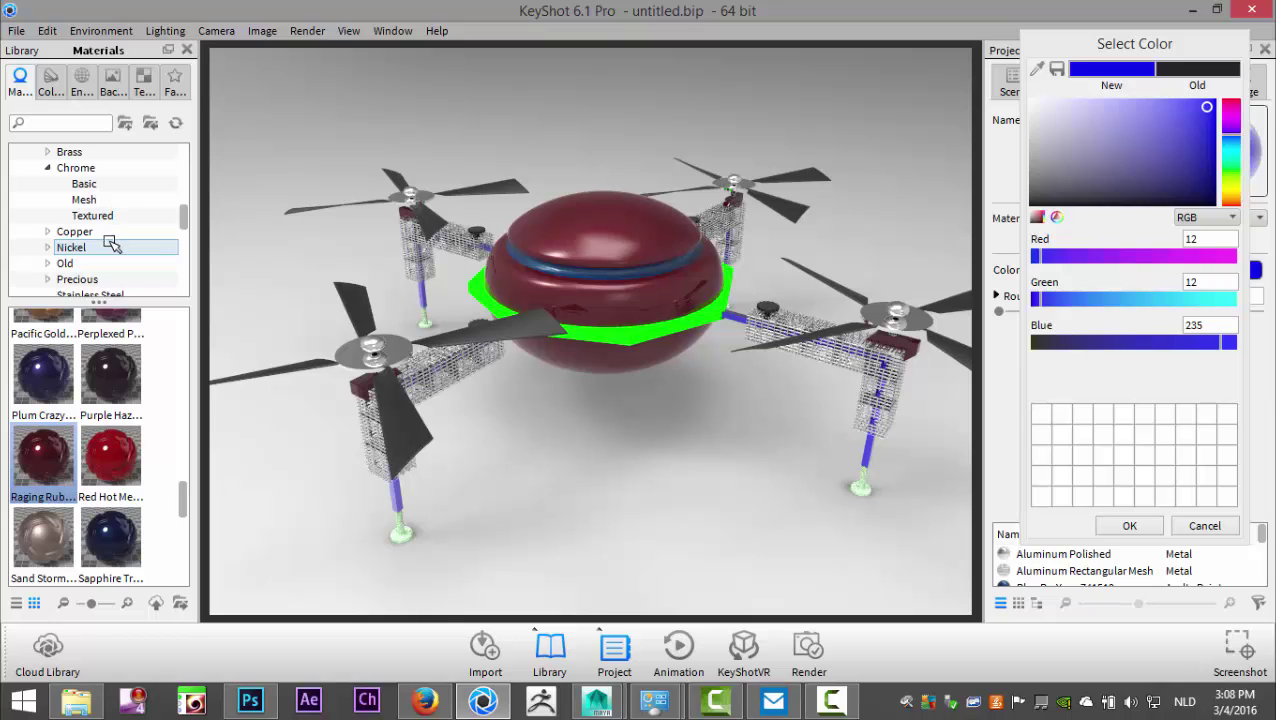
pyautogui.click(95, 249)
pyautogui.moveTo(43, 368); pyautogui.dragTo(632, 336)
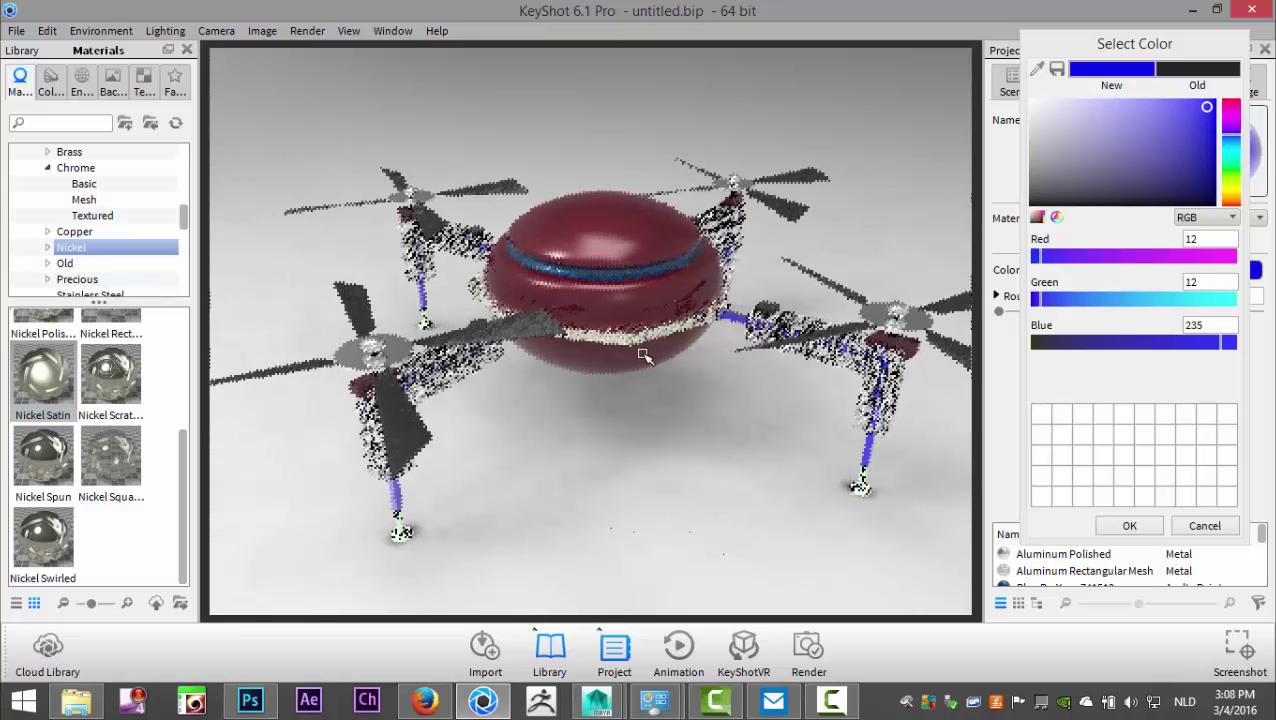
# Step: Apply the Carbon Fiber composite plastic to the drone's rotor hubs
pyautogui.scroll(4, 522, 450)
pyautogui.scroll(-3, 522, 452)
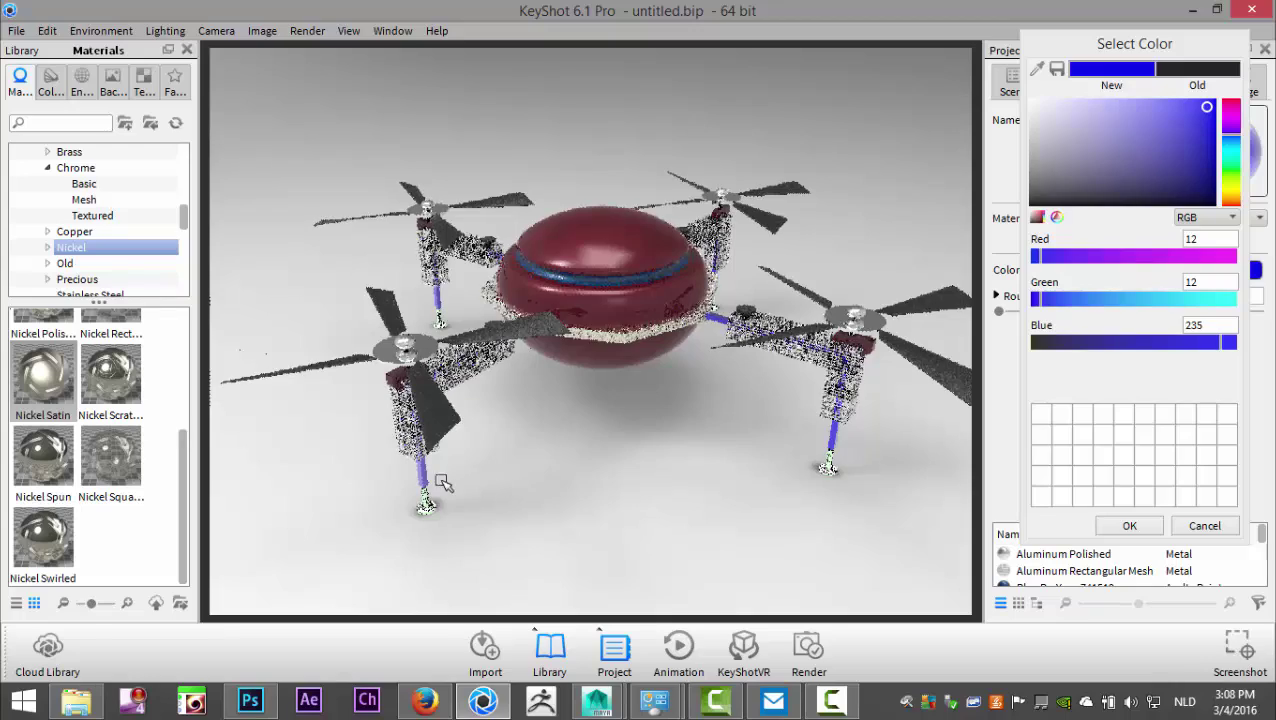
pyautogui.moveTo(501, 481); pyautogui.dragTo(515, 481)
pyautogui.scroll(-3, 511, 475)
pyautogui.scroll(8, 512, 500)
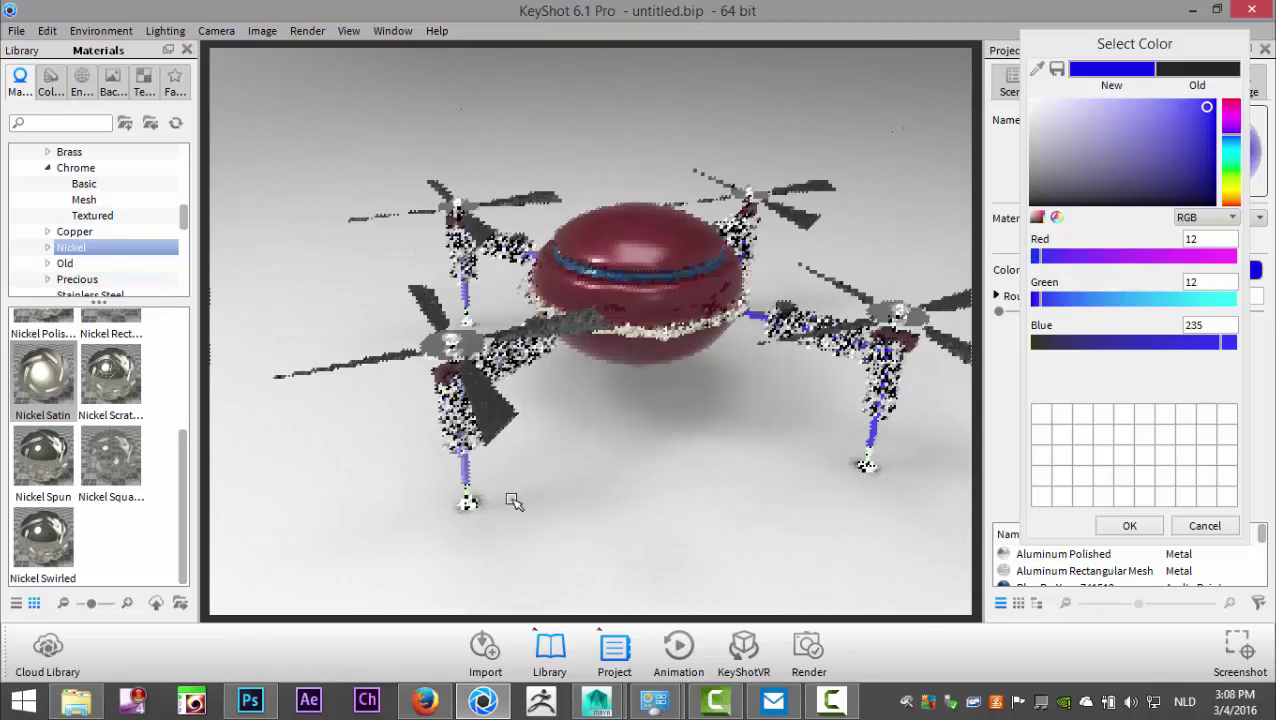
pyautogui.scroll(2, 388, 497)
pyautogui.moveTo(439, 495); pyautogui.dragTo(660, 476, button='middle')
pyautogui.scroll(-2, 88, 233)
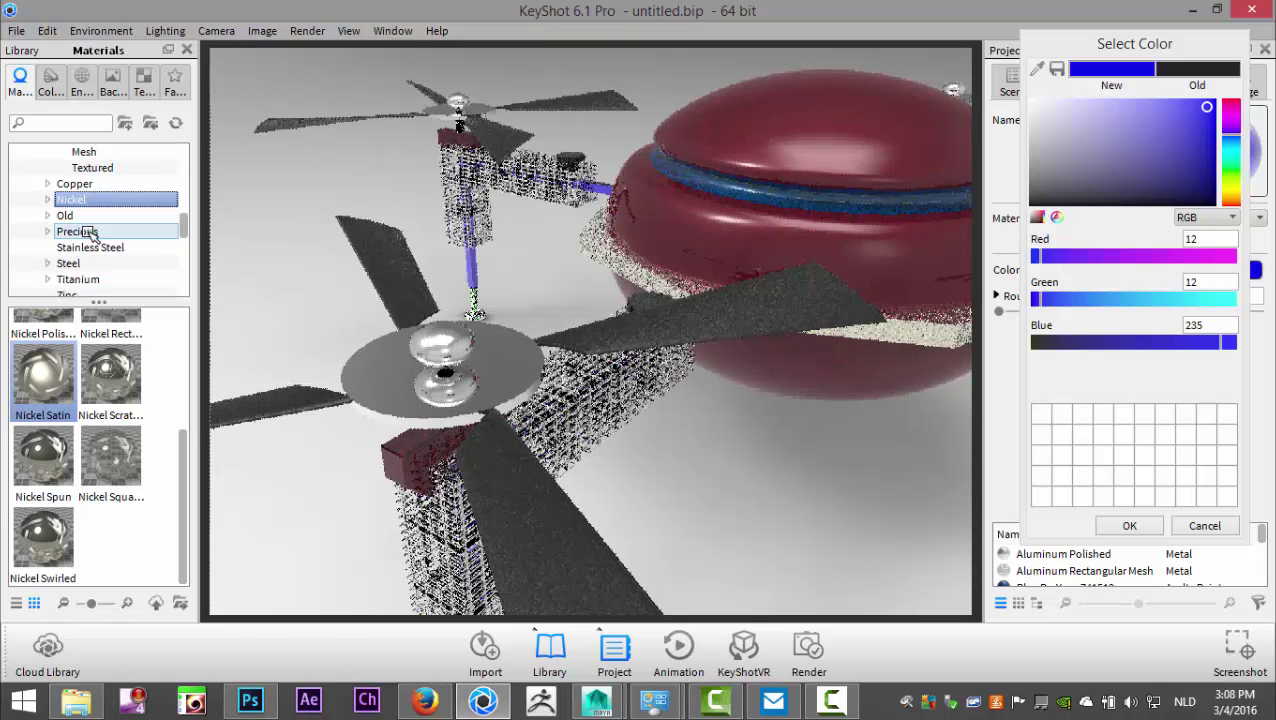
pyautogui.scroll(-2, 90, 235)
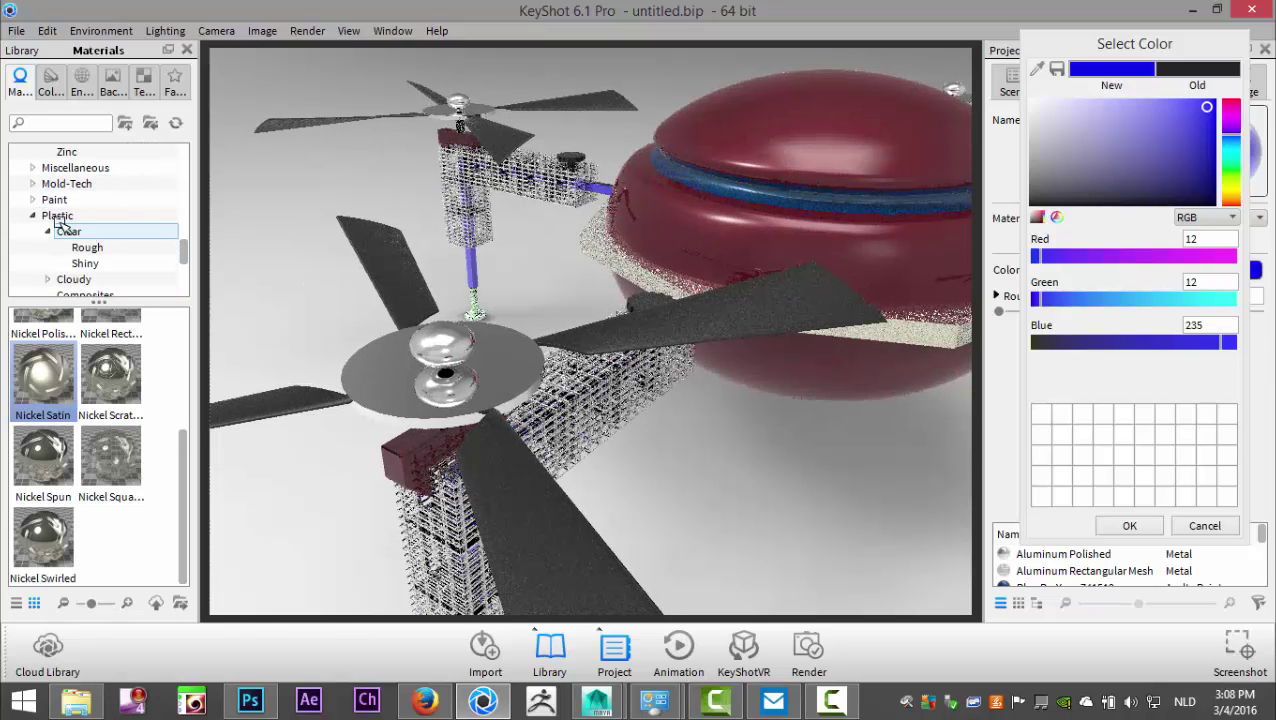
pyautogui.scroll(-1, 88, 237)
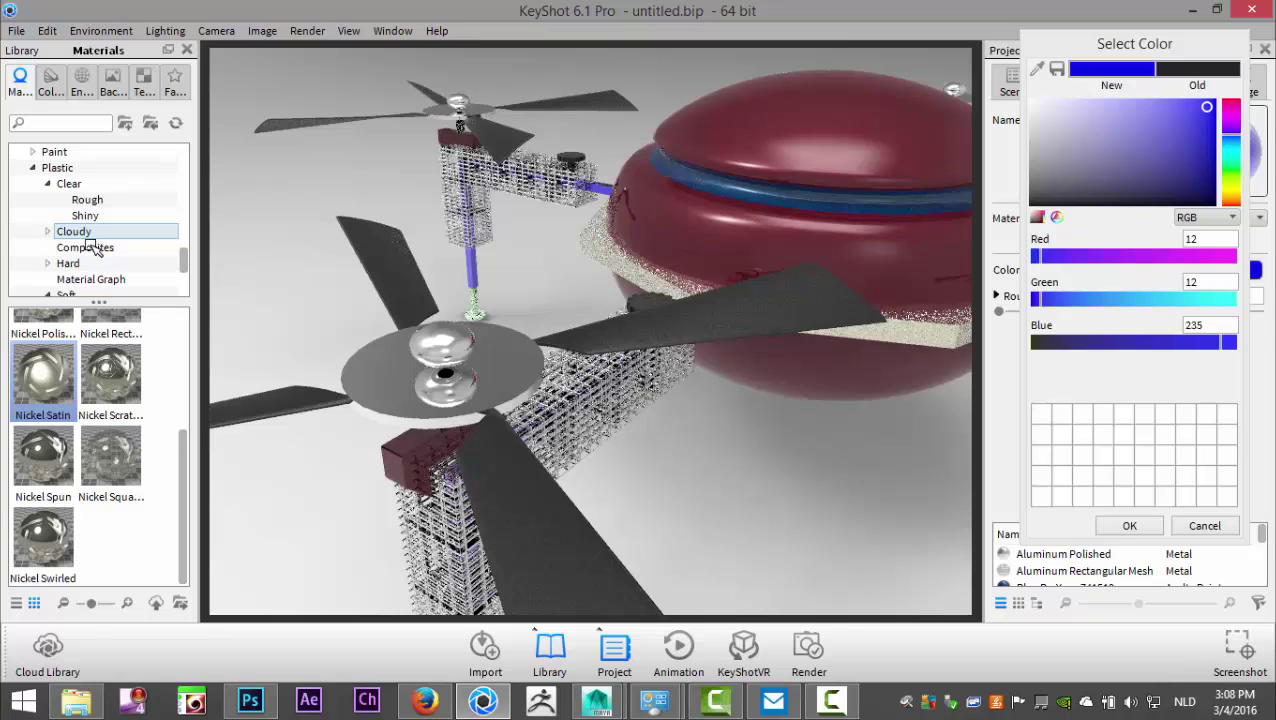
pyautogui.click(93, 248)
pyautogui.moveTo(43, 345); pyautogui.dragTo(409, 399)
# Step: Change the material type of the blue band around the body to Emissive and set its intensity to 30
pyautogui.scroll(-6, 645, 415)
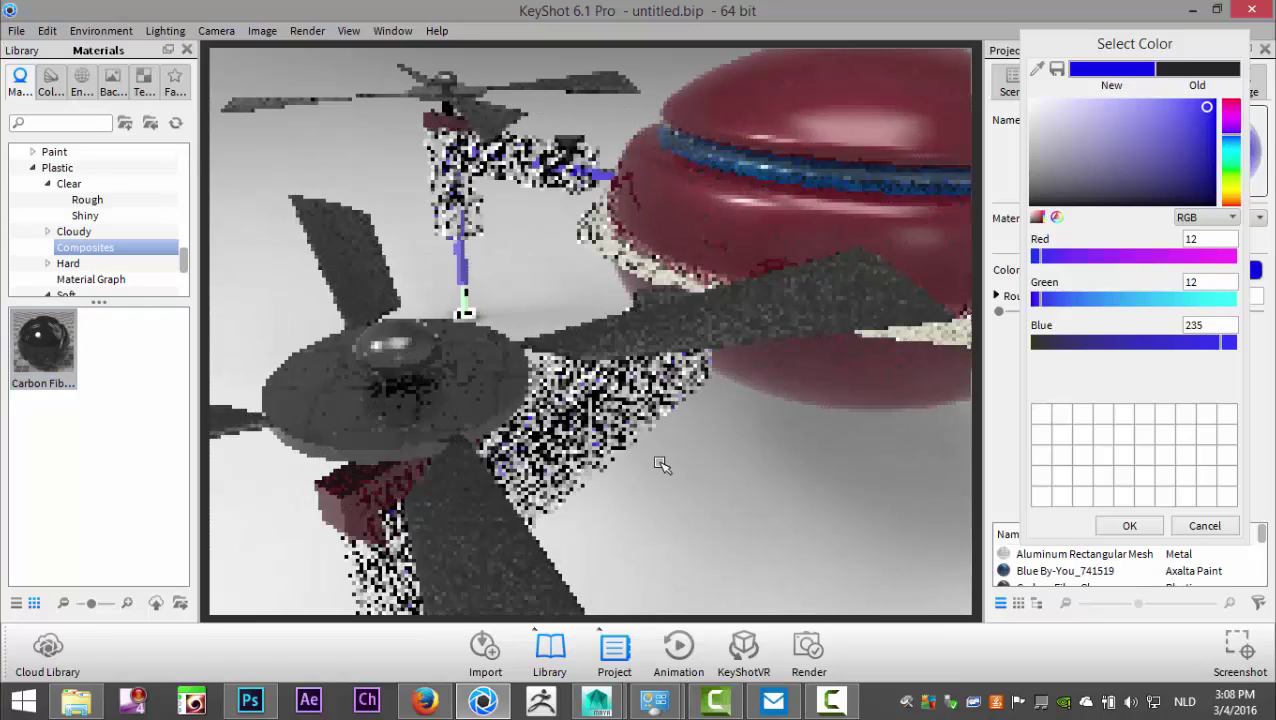
pyautogui.moveTo(586, 494); pyautogui.dragTo(402, 533, button='middle')
pyautogui.scroll(-2, 513, 505)
pyautogui.scroll(5, 516, 506)
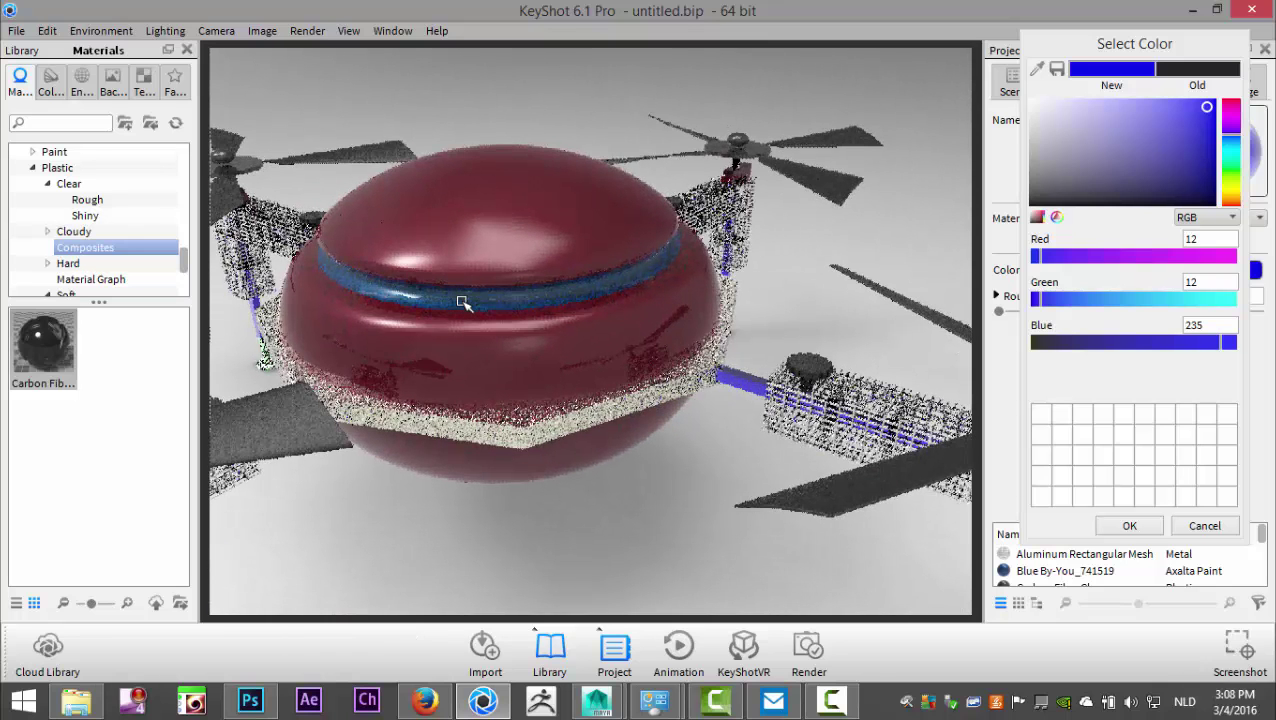
pyautogui.doubleClick(461, 301)
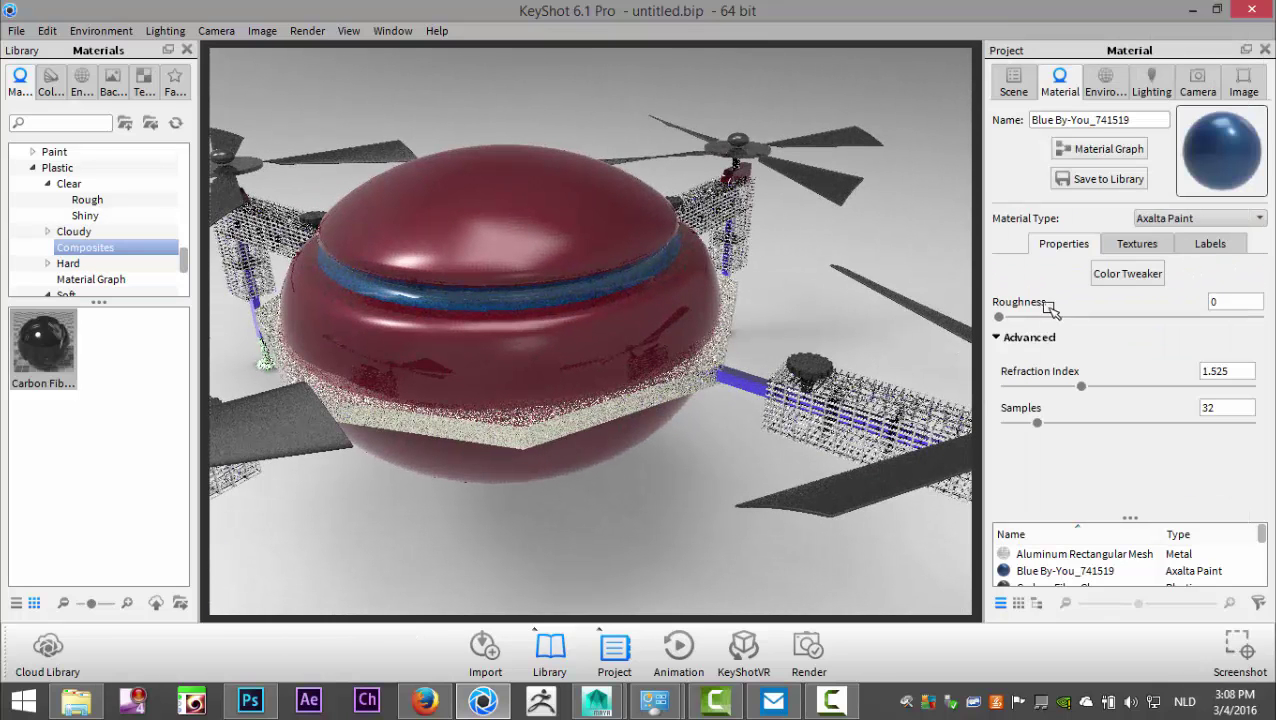
pyautogui.click(1191, 219)
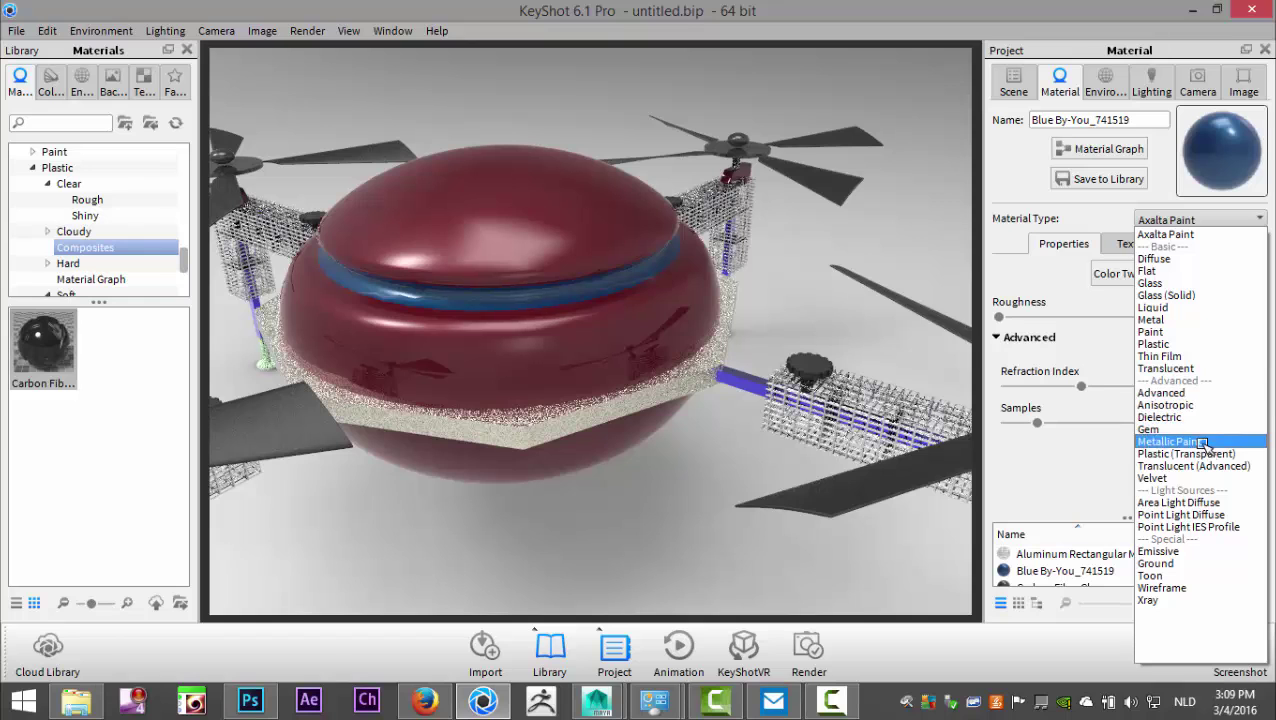
pyautogui.click(1187, 547)
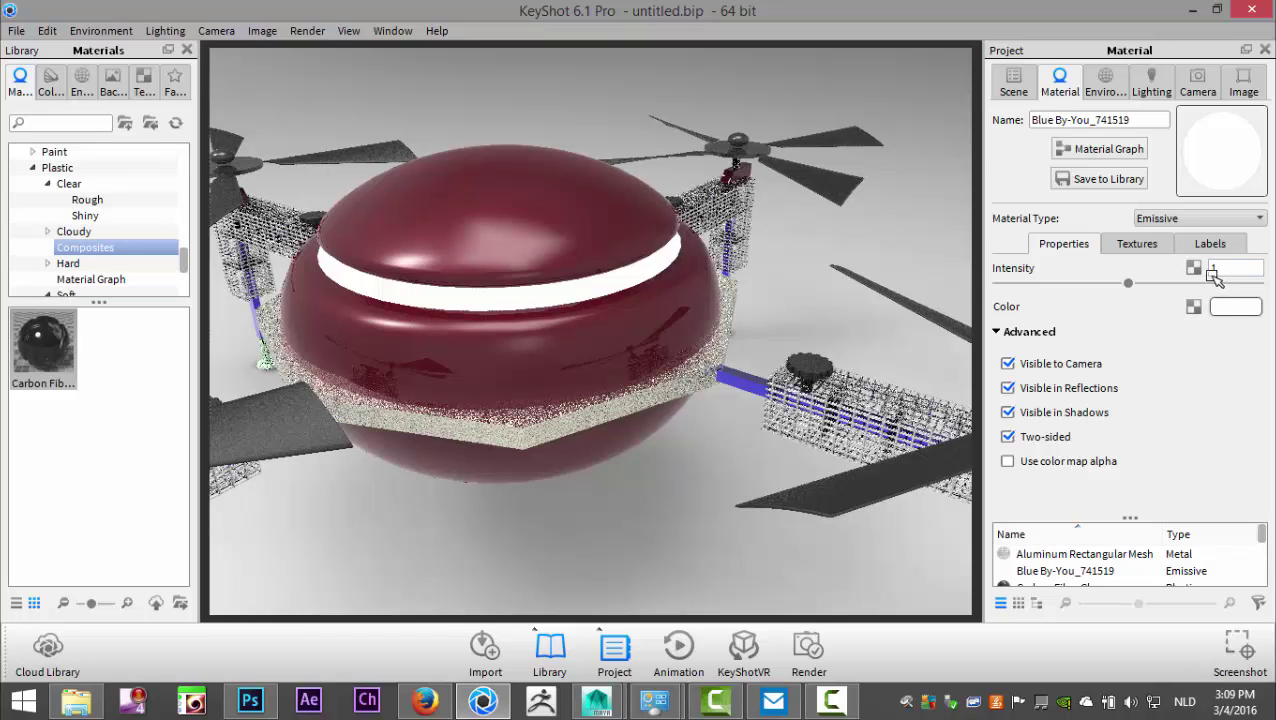
pyautogui.doubleClick(1222, 268)
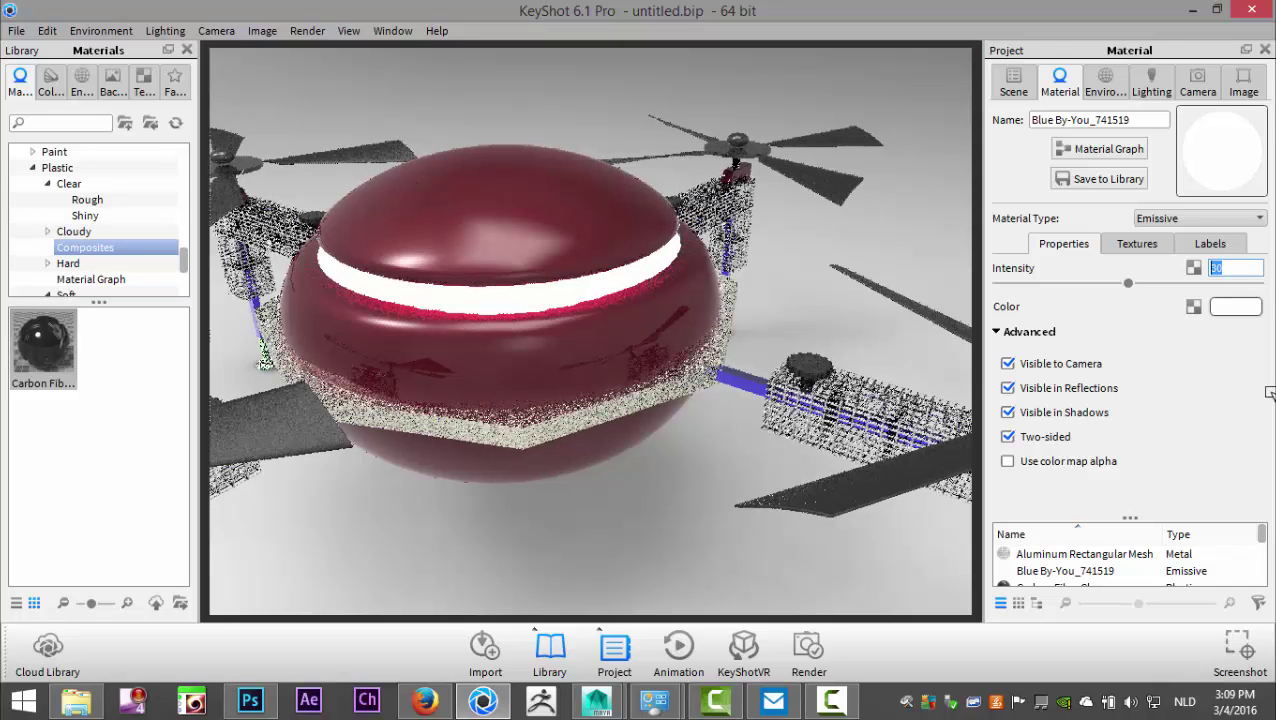
# Step: Set the emissive band's color to dark blue with RGB 7, 13, 51
pyautogui.scroll(1, 609, 455)
pyautogui.scroll(-2, 580, 468)
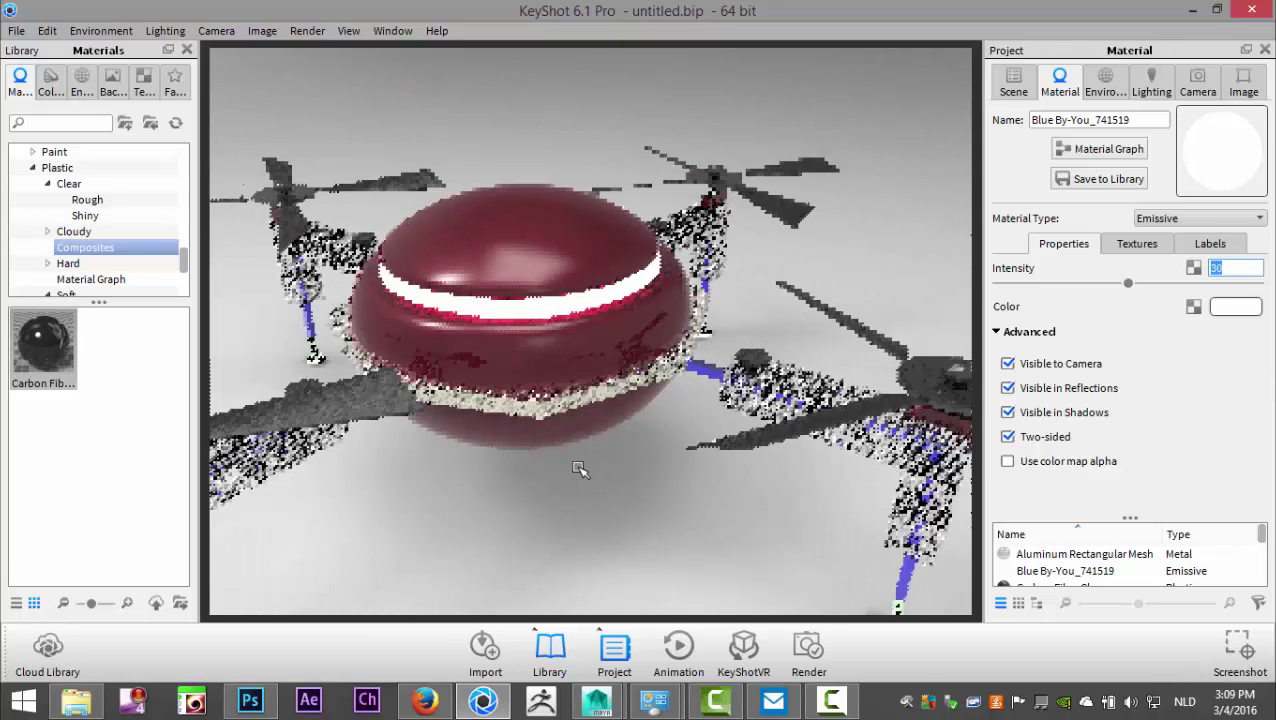
pyautogui.scroll(-2, 578, 469)
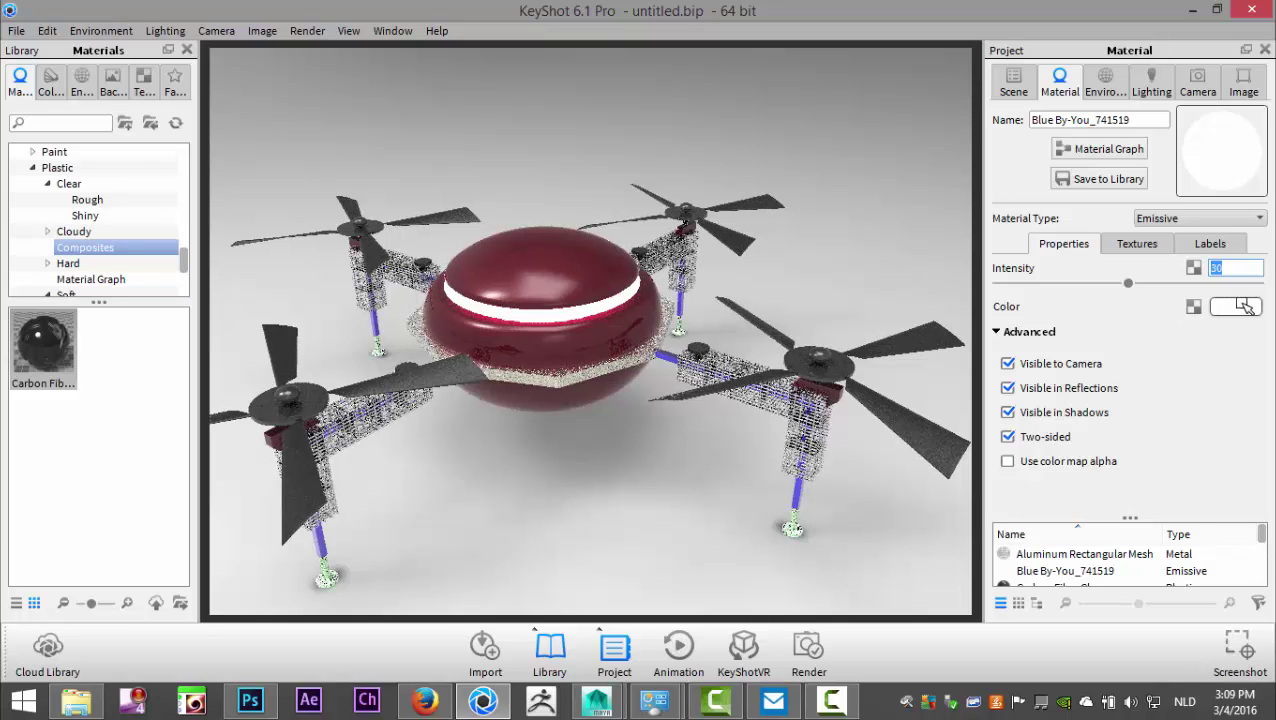
pyautogui.click(1243, 306)
pyautogui.moveTo(1235, 175); pyautogui.dragTo(1237, 169)
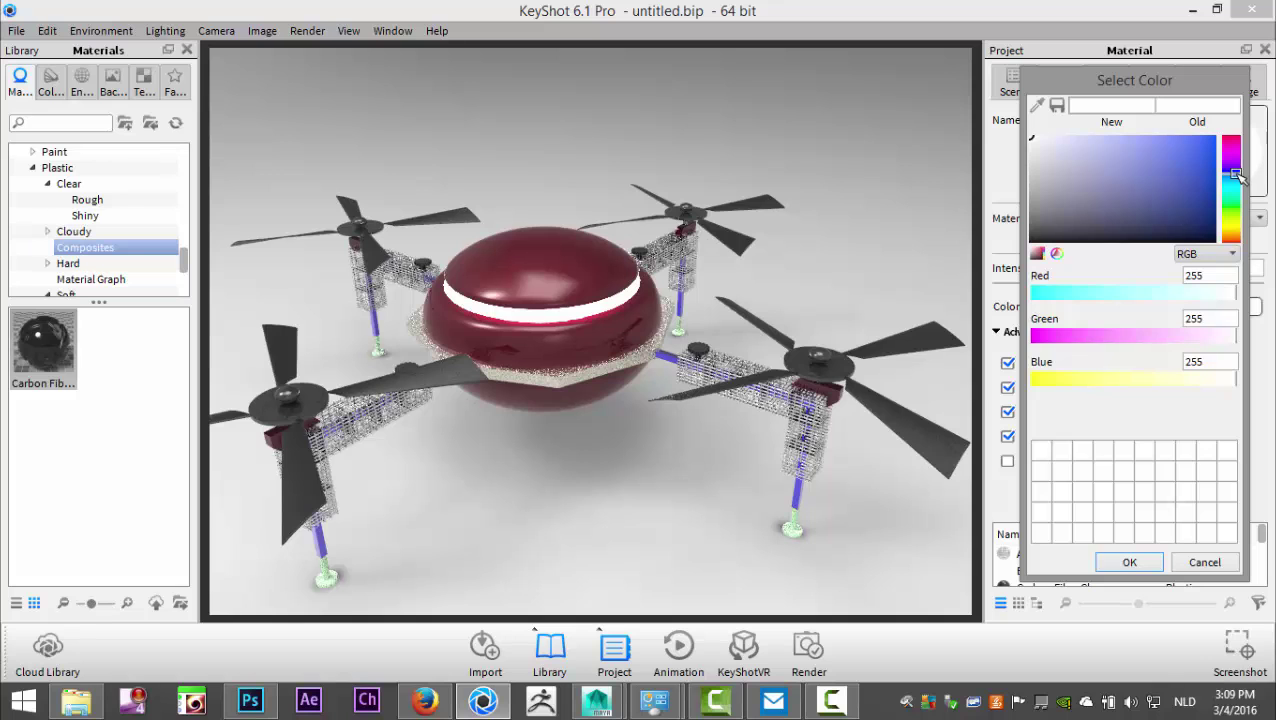
pyautogui.moveTo(1184, 179); pyautogui.dragTo(1190, 221)
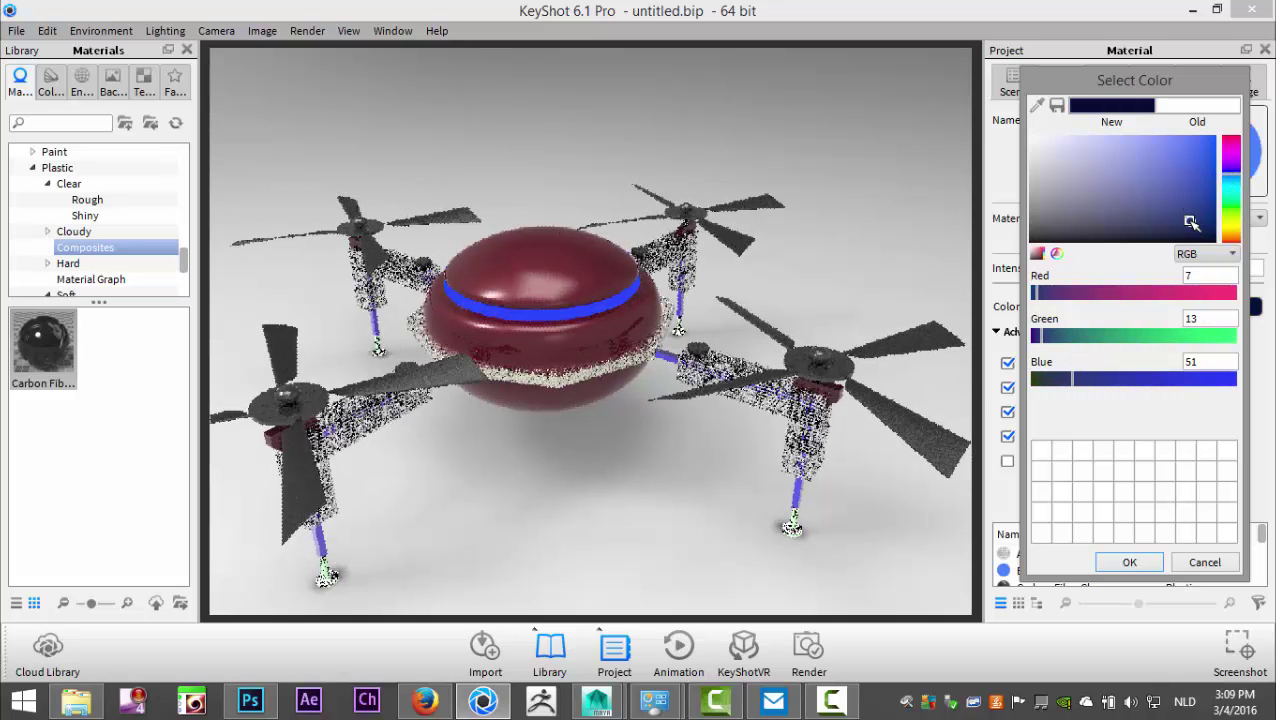
pyautogui.click(1127, 562)
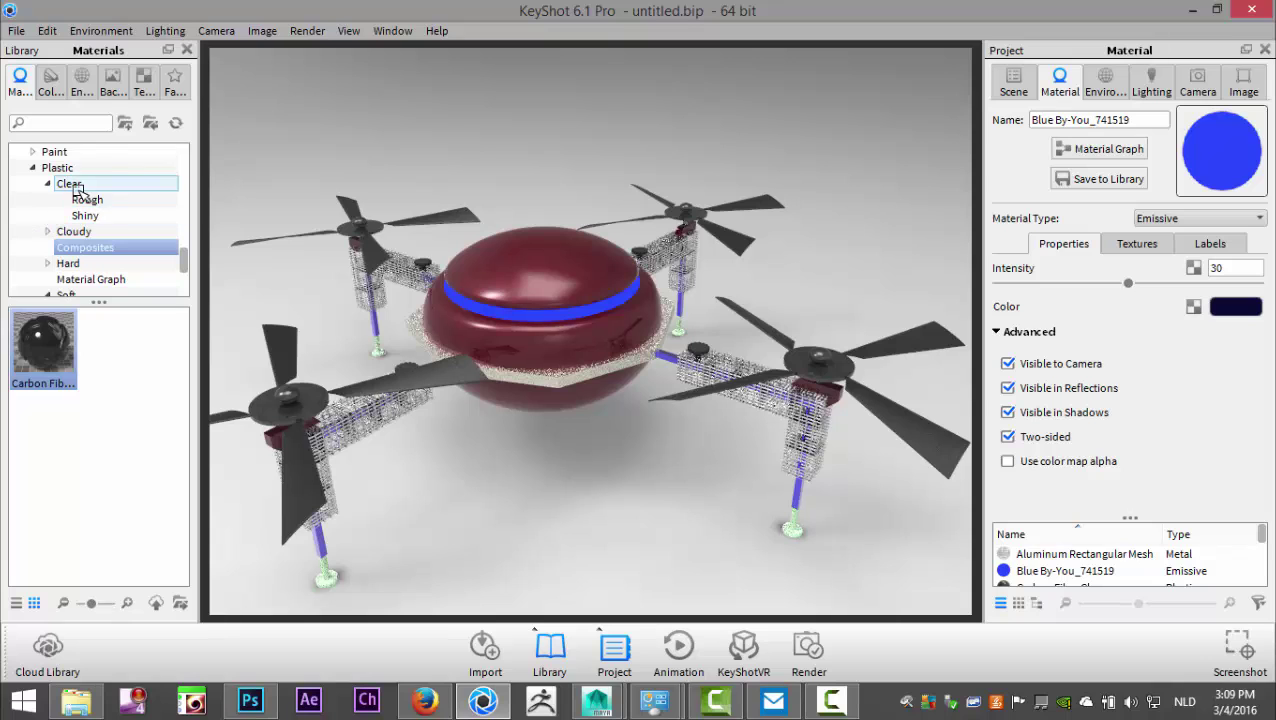
# Step: Try the brown-earth outdoor HDRI environment, and replace it with the sunlit paved-street one
pyautogui.click(49, 82)
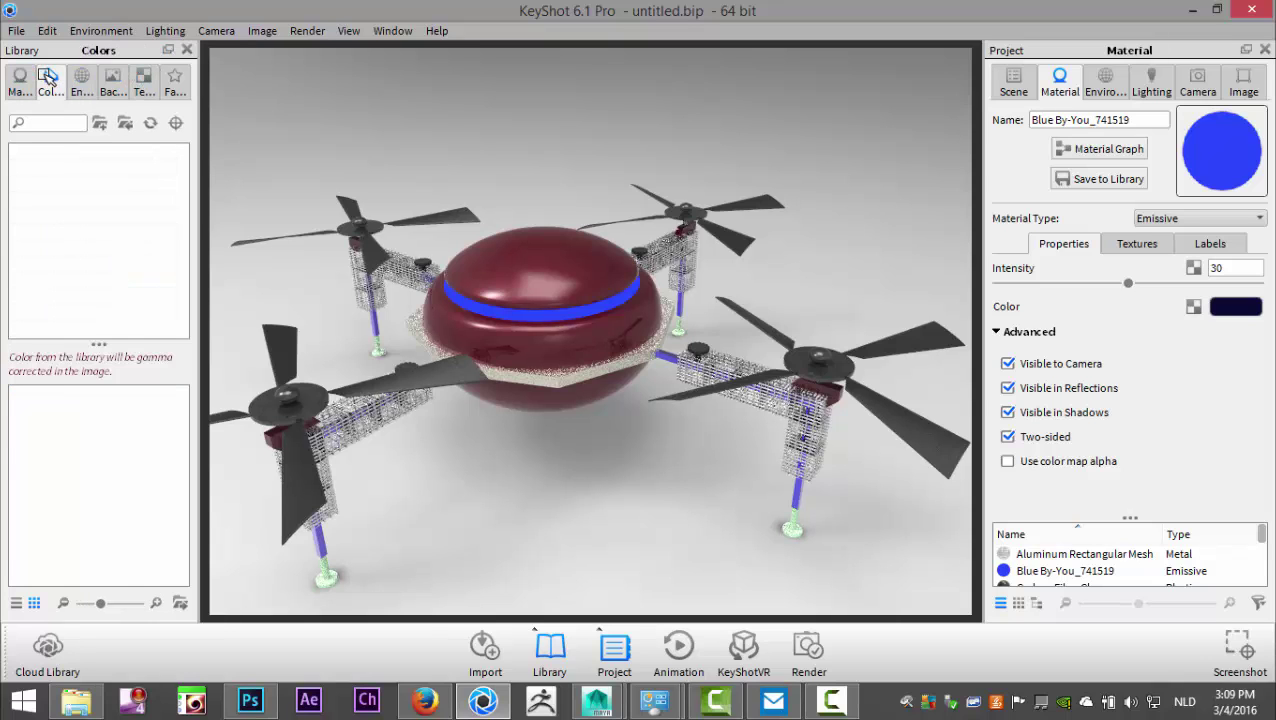
pyautogui.click(80, 83)
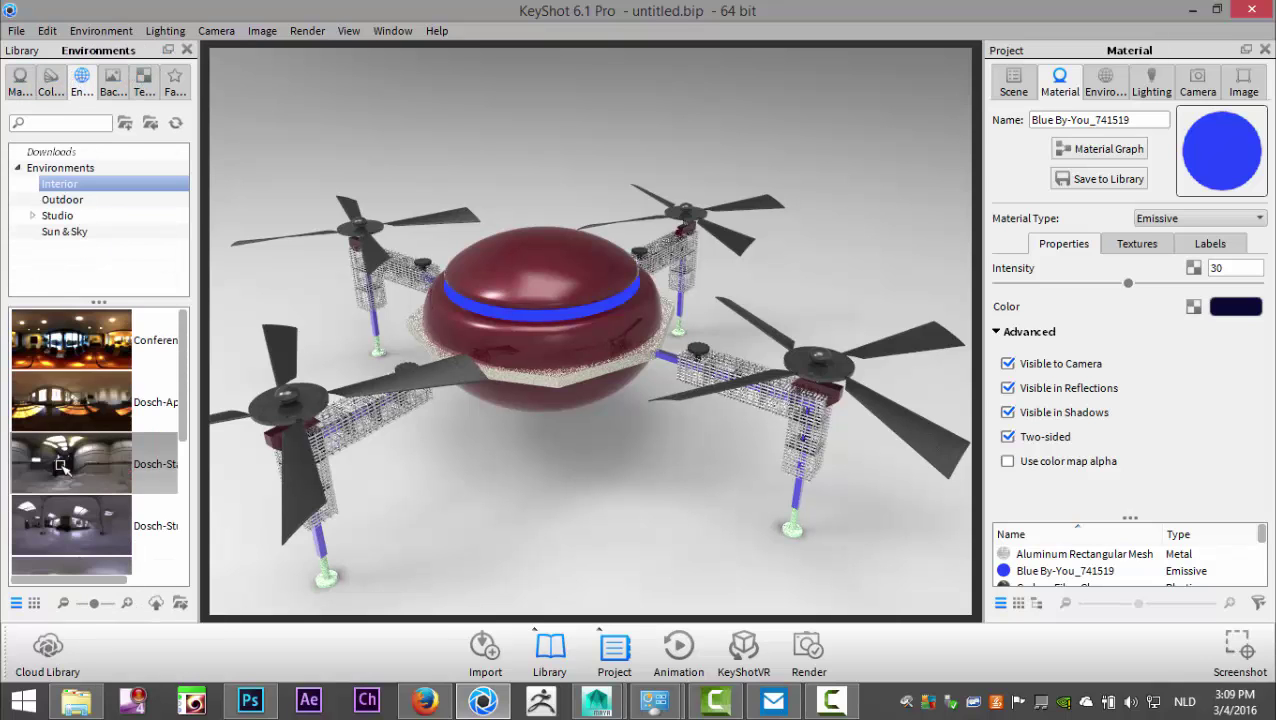
pyautogui.moveTo(86, 462)
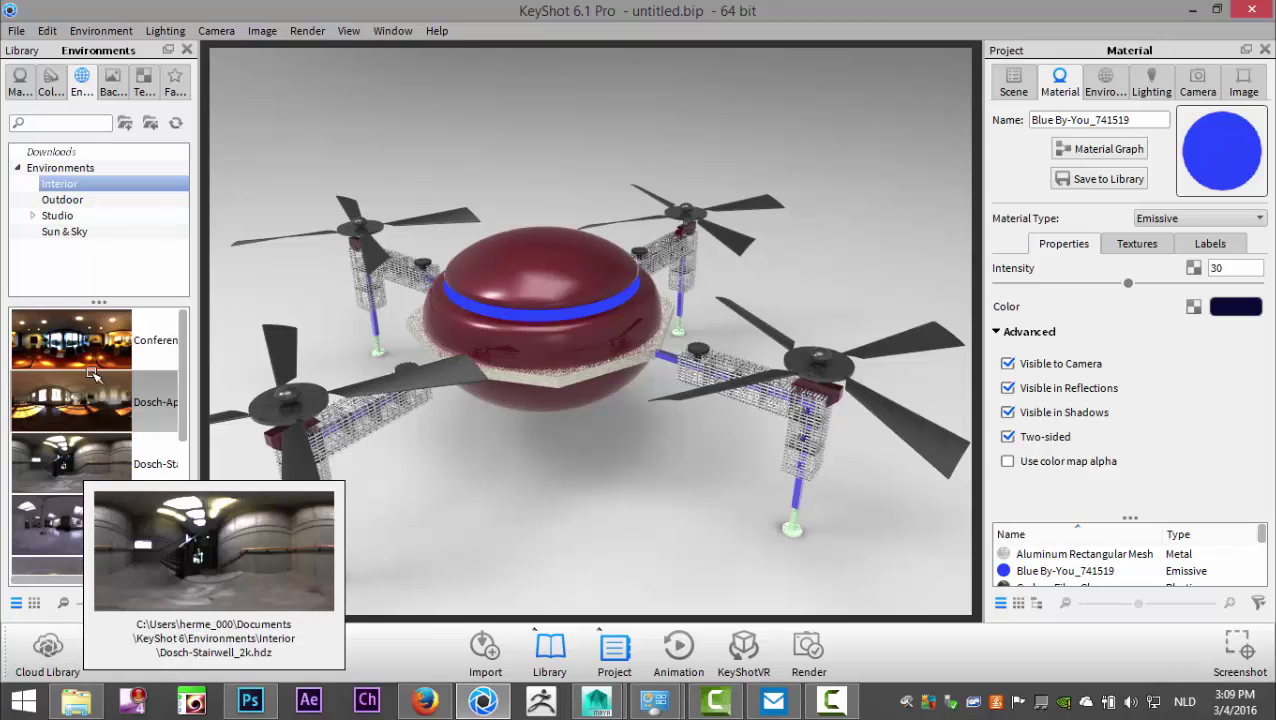
pyautogui.scroll(-3, 80, 364)
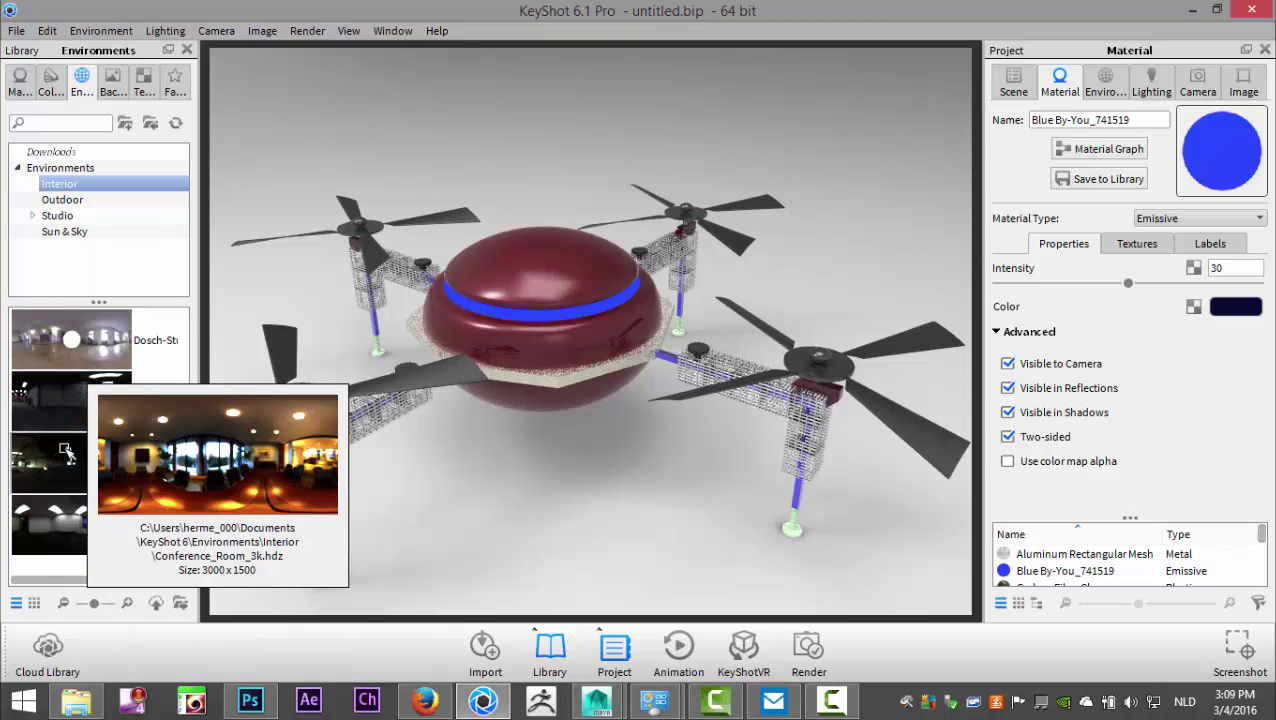
pyautogui.click(62, 199)
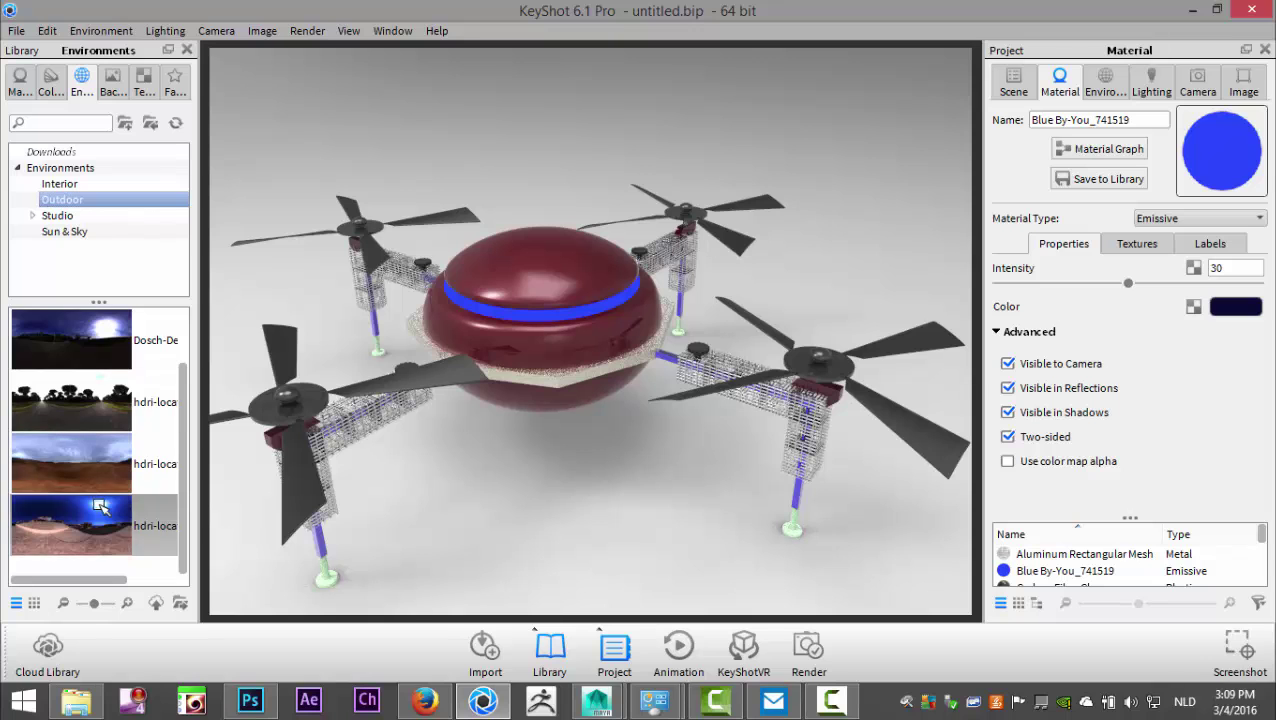
pyautogui.moveTo(60, 470); pyautogui.dragTo(441, 514)
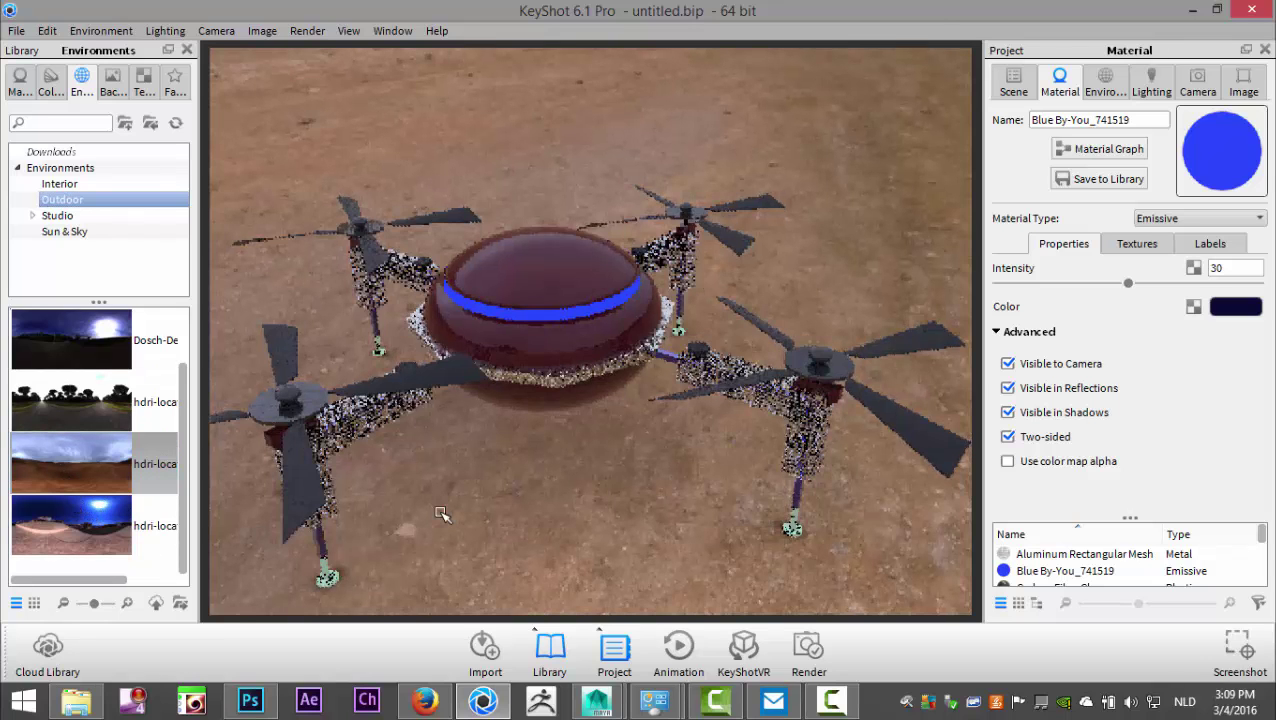
pyautogui.moveTo(68, 519); pyautogui.dragTo(490, 513)
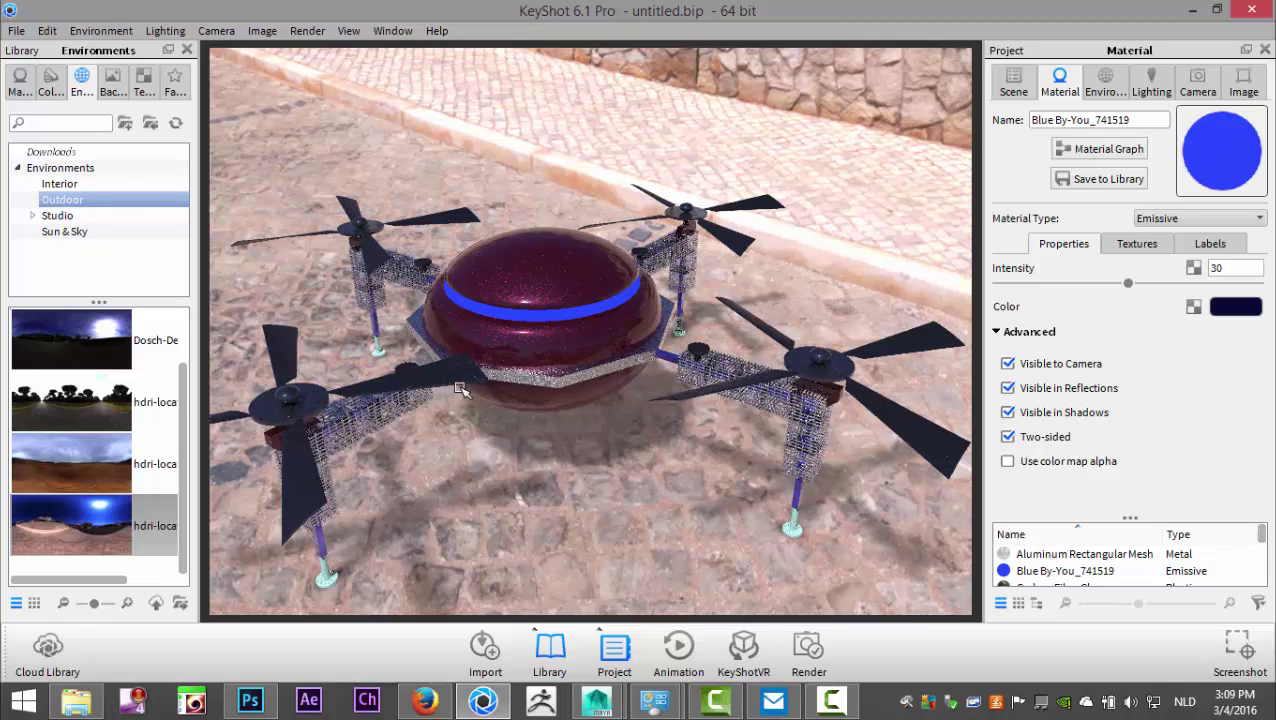
# Step: Put the white solid vignette studio backplate behind the drone
pyautogui.click(112, 82)
pyautogui.scroll(-5, 97, 432)
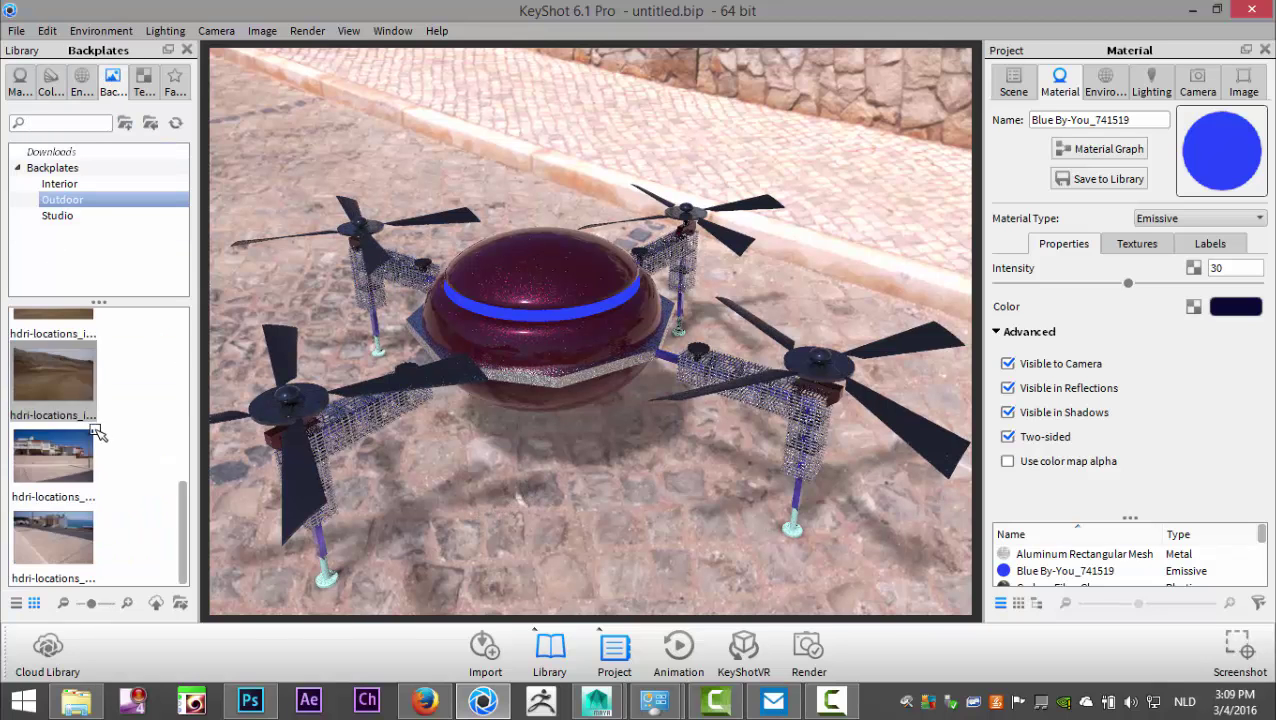
pyautogui.click(70, 217)
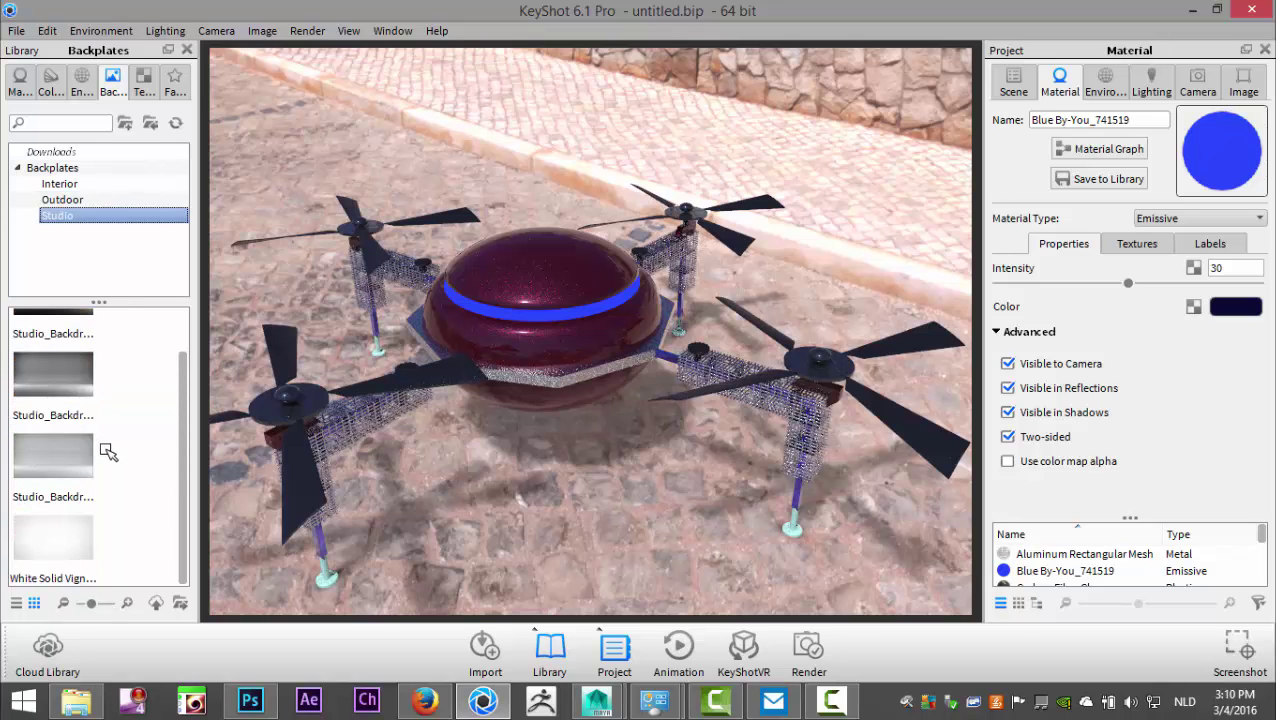
pyautogui.moveTo(50, 525); pyautogui.dragTo(465, 497)
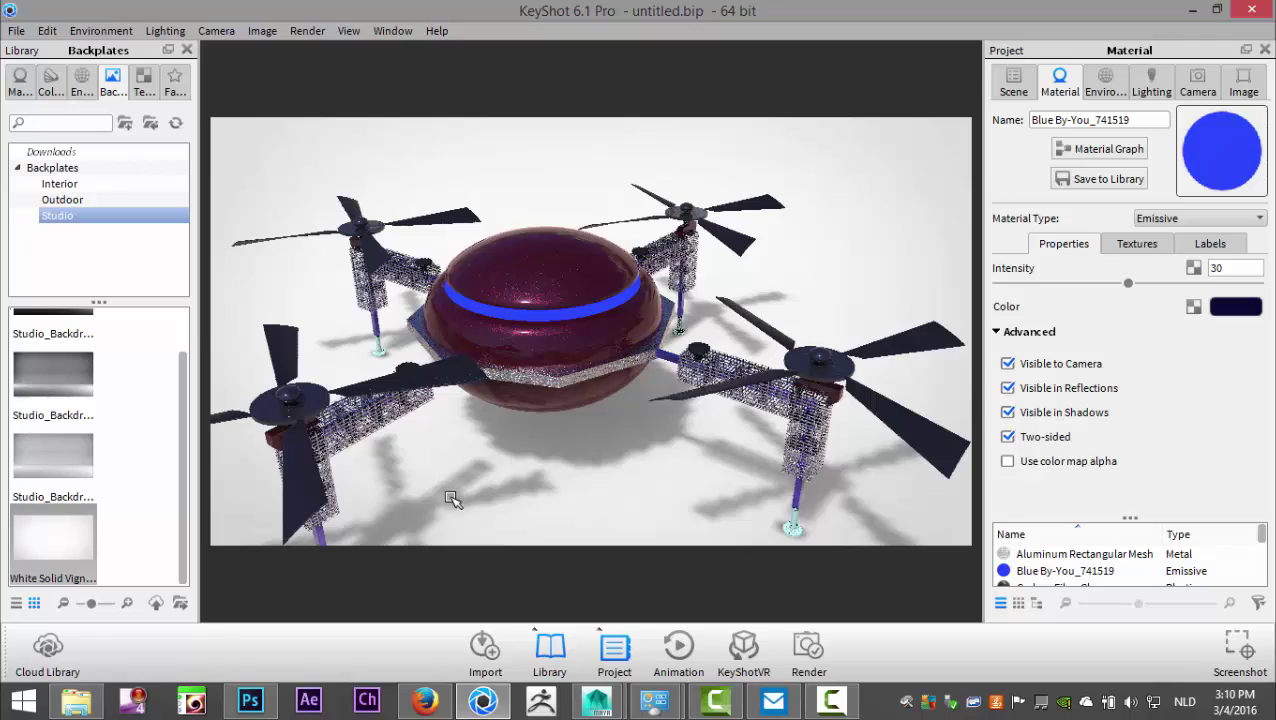
# Step: Switch the scene's lighting preset to Full Simulation
pyautogui.moveTo(413, 491); pyautogui.dragTo(469, 488)
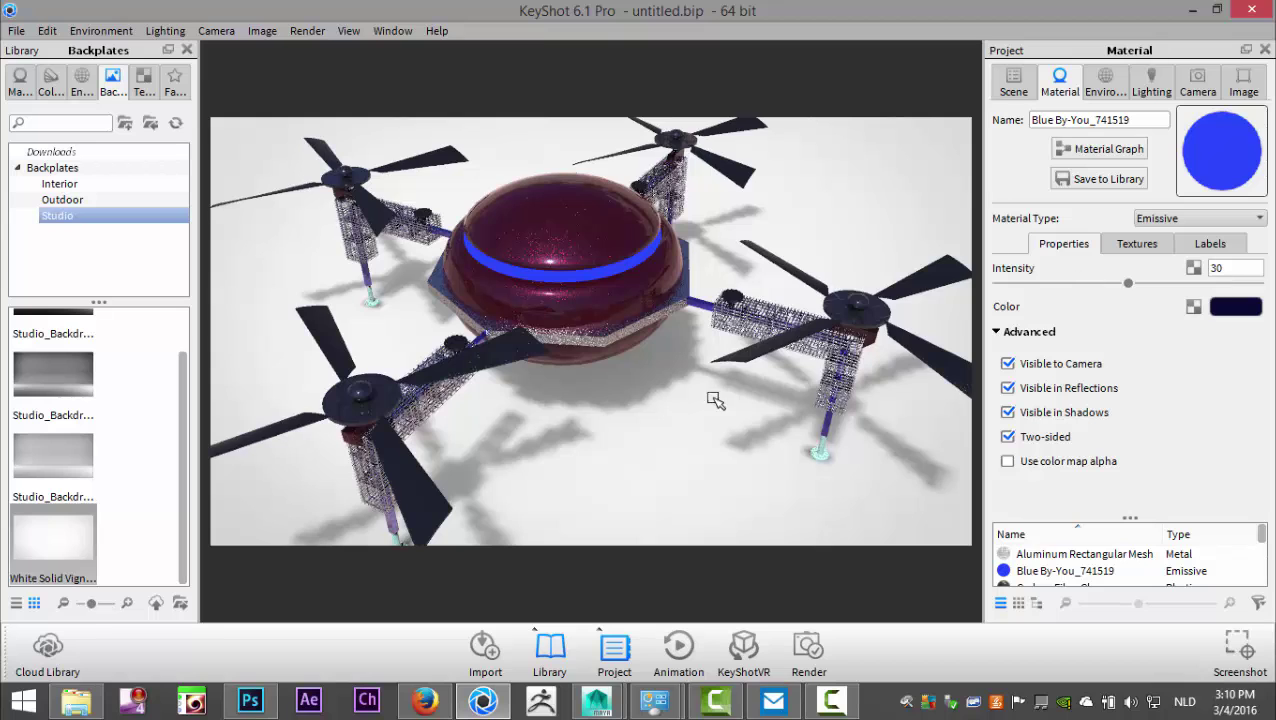
pyautogui.scroll(2, 697, 406)
pyautogui.scroll(-4, 698, 405)
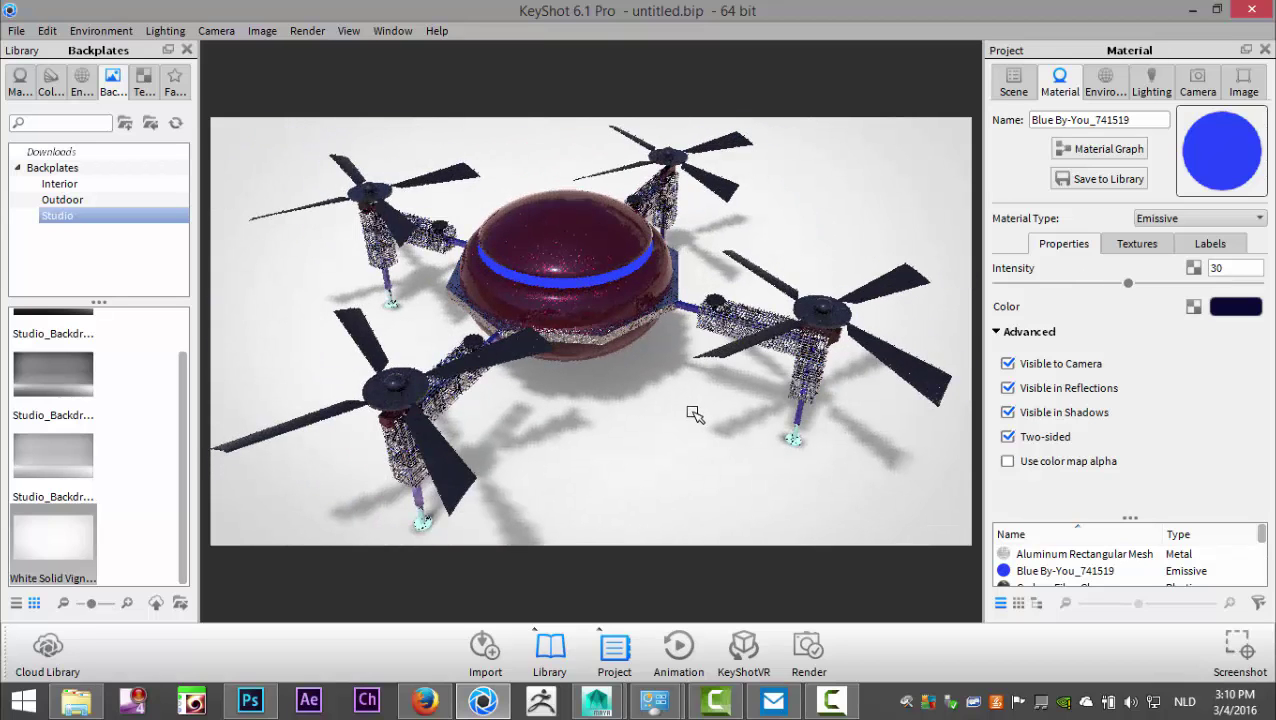
pyautogui.moveTo(695, 413); pyautogui.dragTo(693, 440)
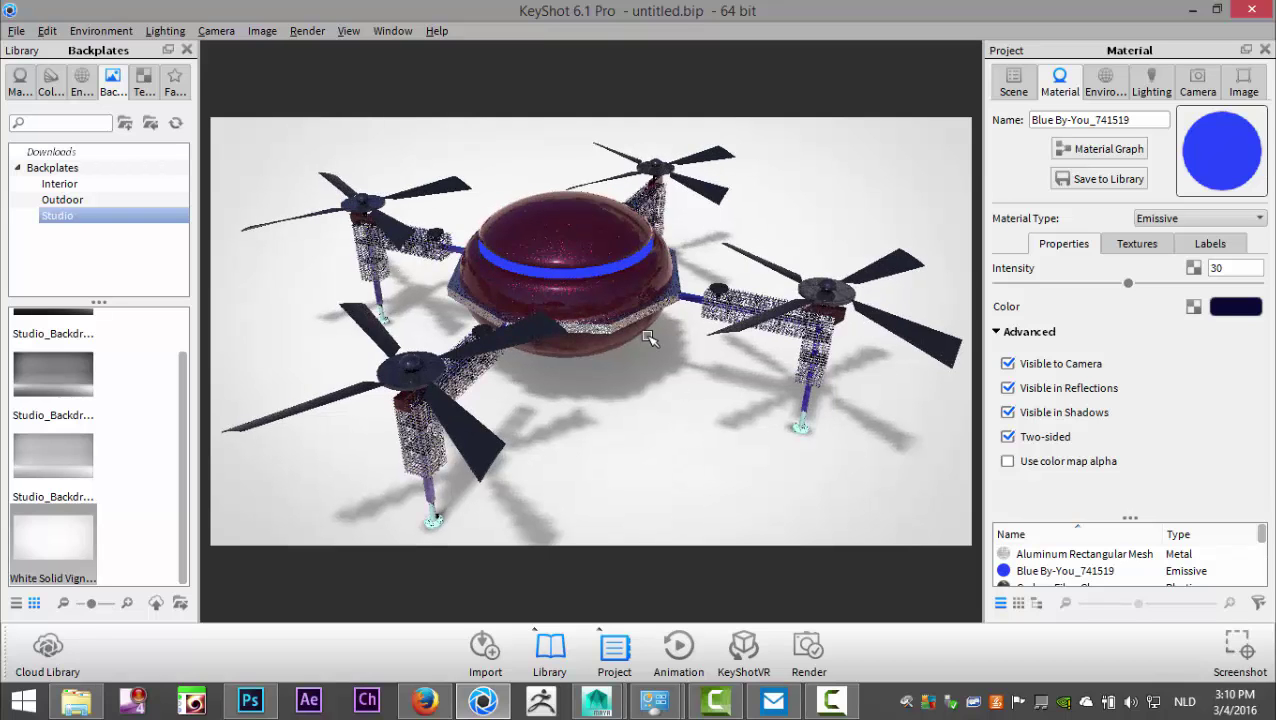
pyautogui.click(166, 31)
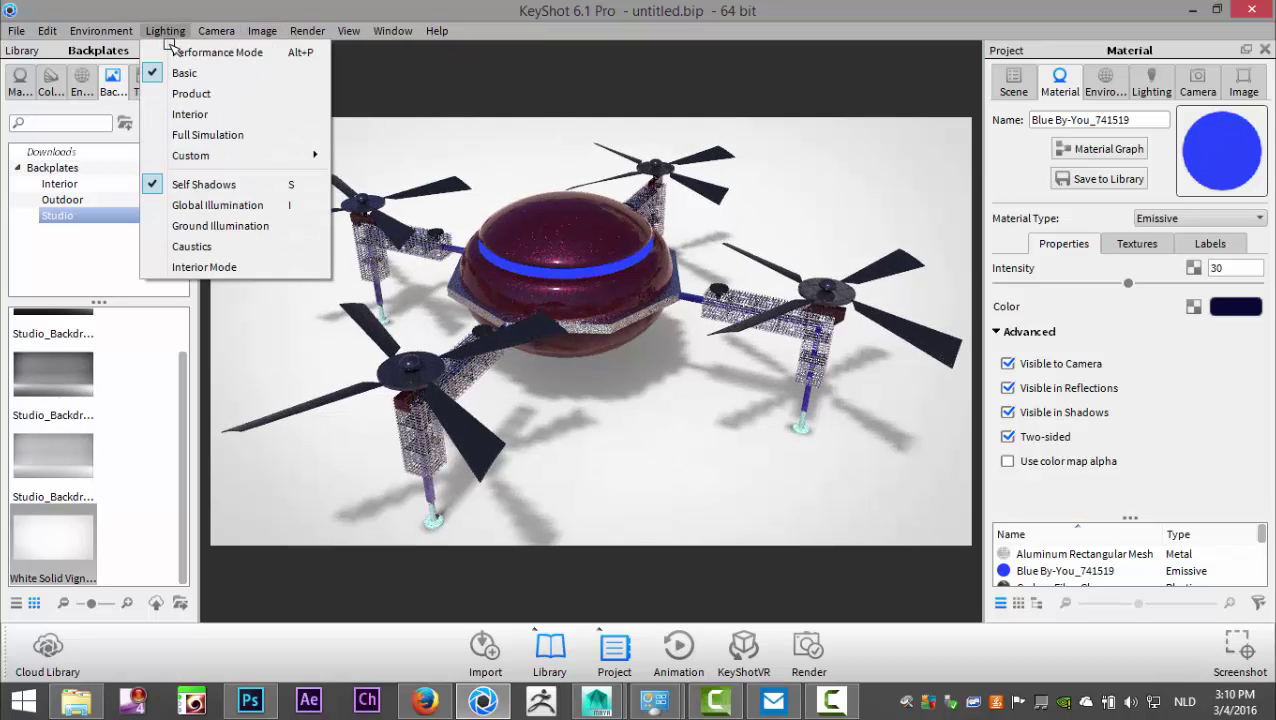
pyautogui.click(215, 136)
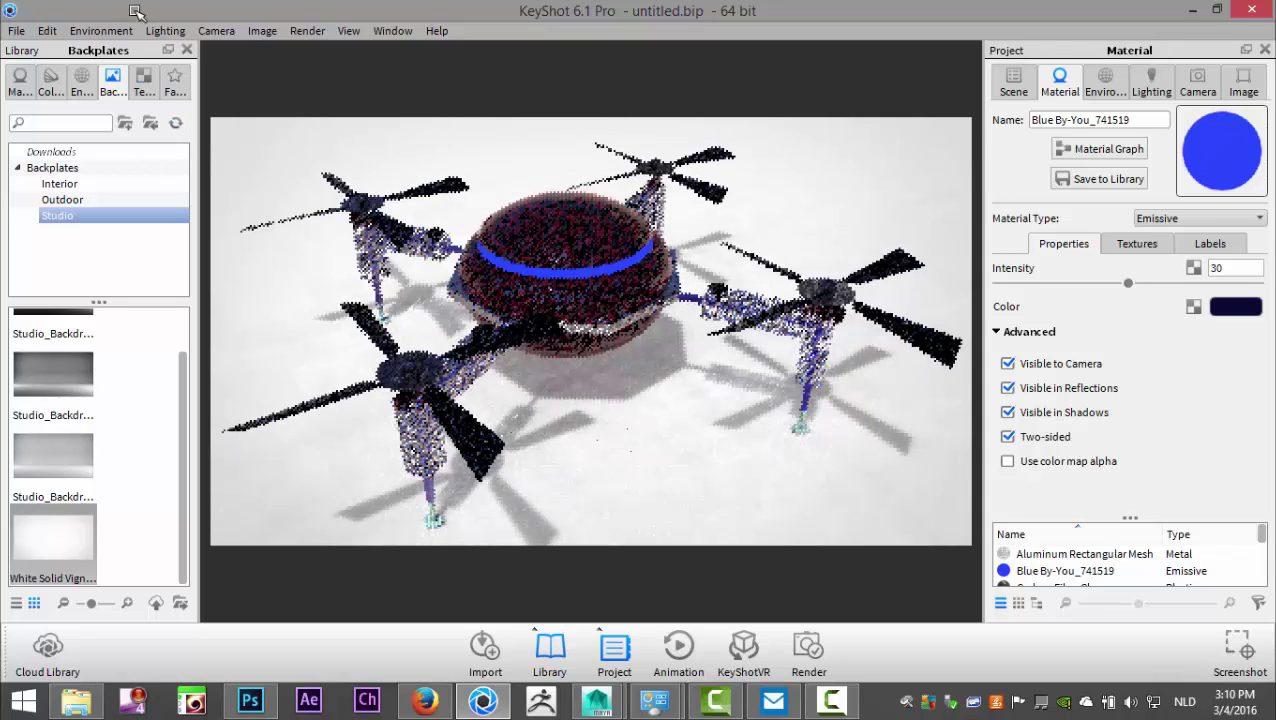
# Step: Turn off Interior Mode in the scene's lighting while using the Full Simulation settings
pyautogui.click(166, 31)
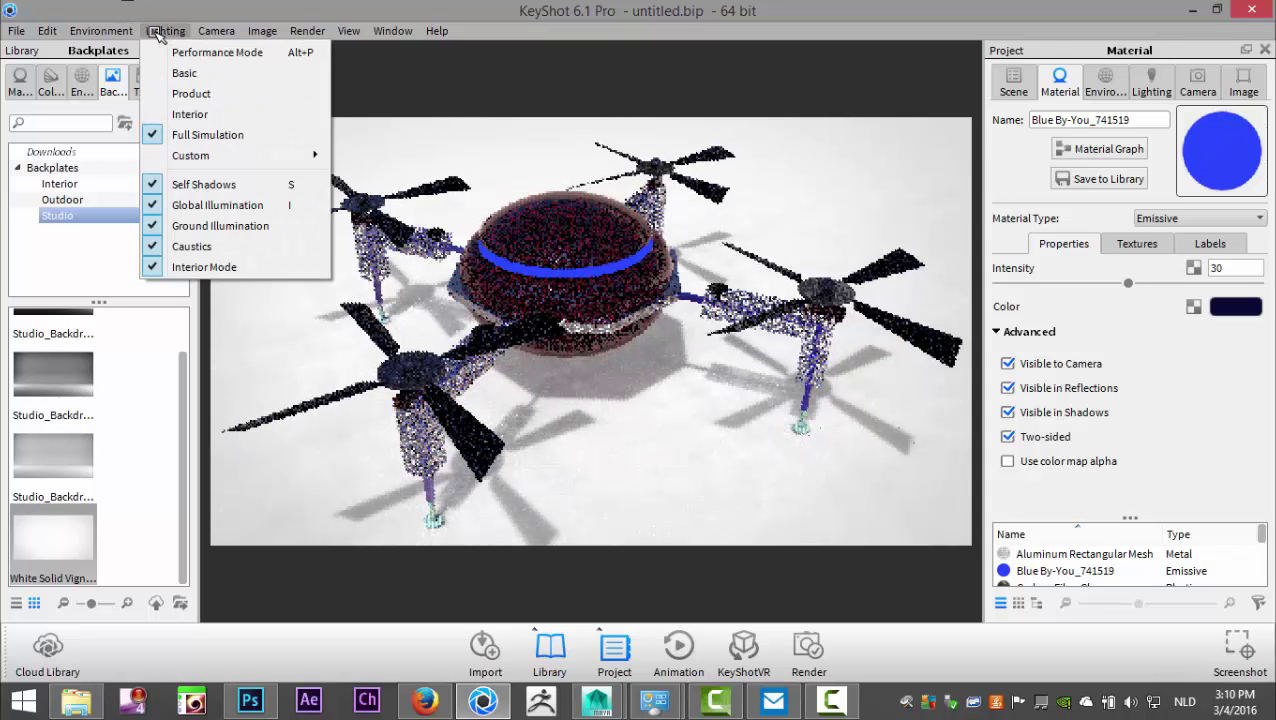
pyautogui.click(219, 267)
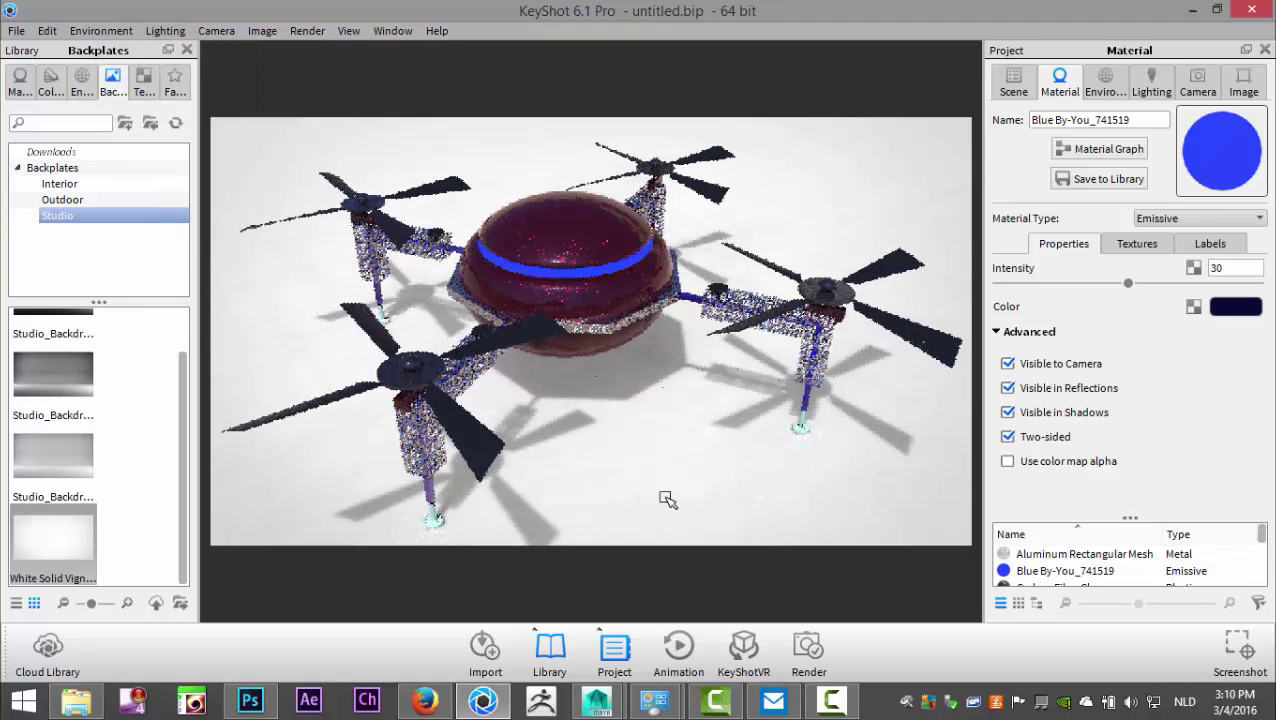
# Step: Render the drone as a still image named DroneFinal, using the preset resolution of 1920 x 1081
pyautogui.click(307, 31)
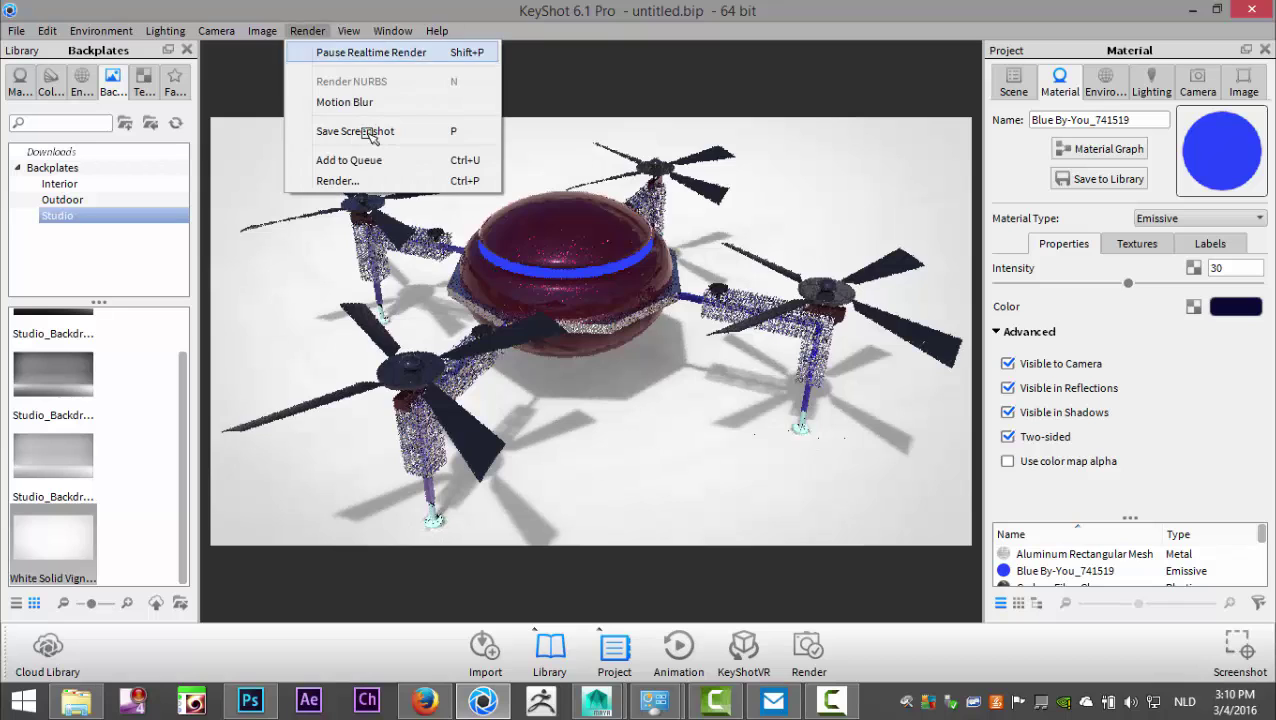
pyautogui.click(340, 180)
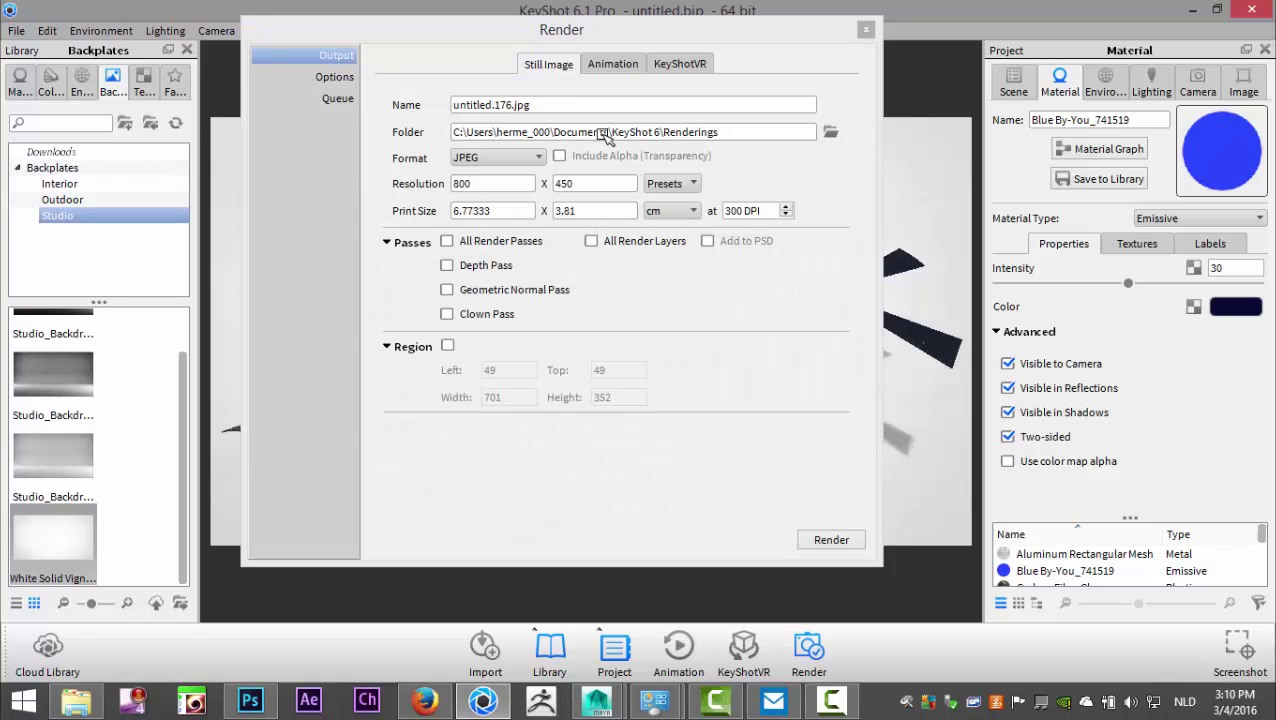
pyautogui.moveTo(577, 109); pyautogui.dragTo(357, 92)
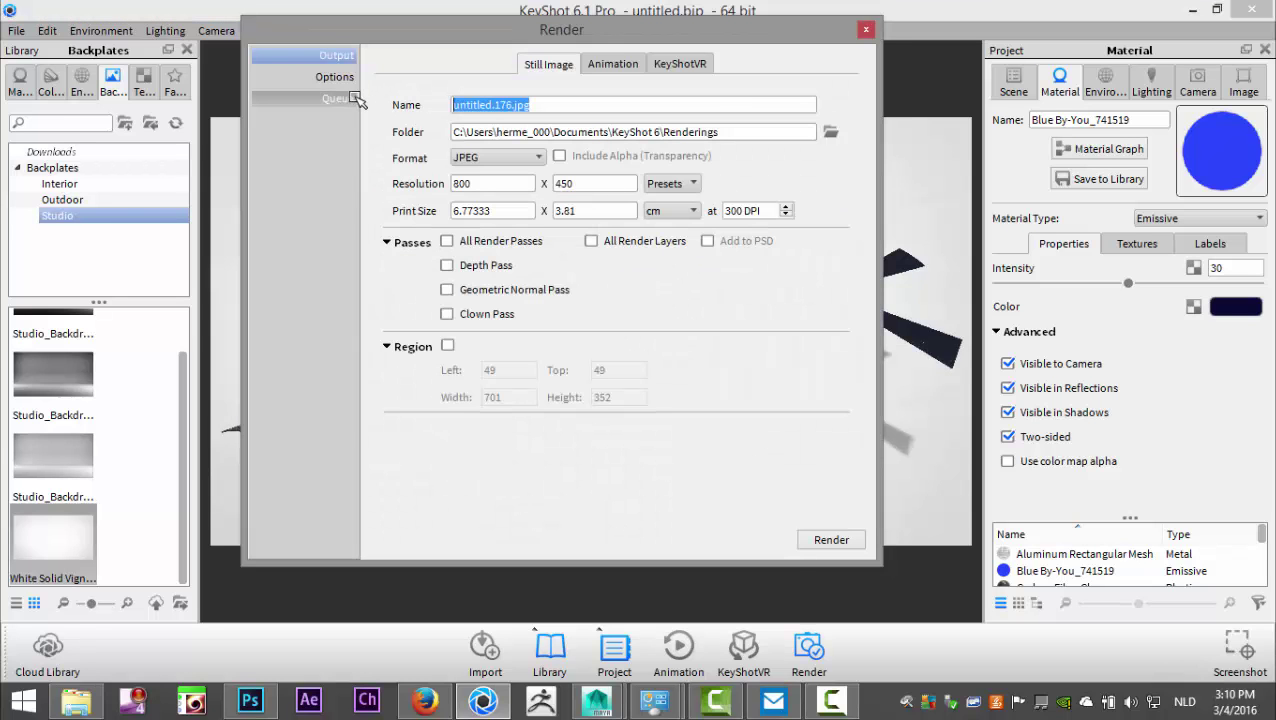
pyautogui.write('DroneFinal')
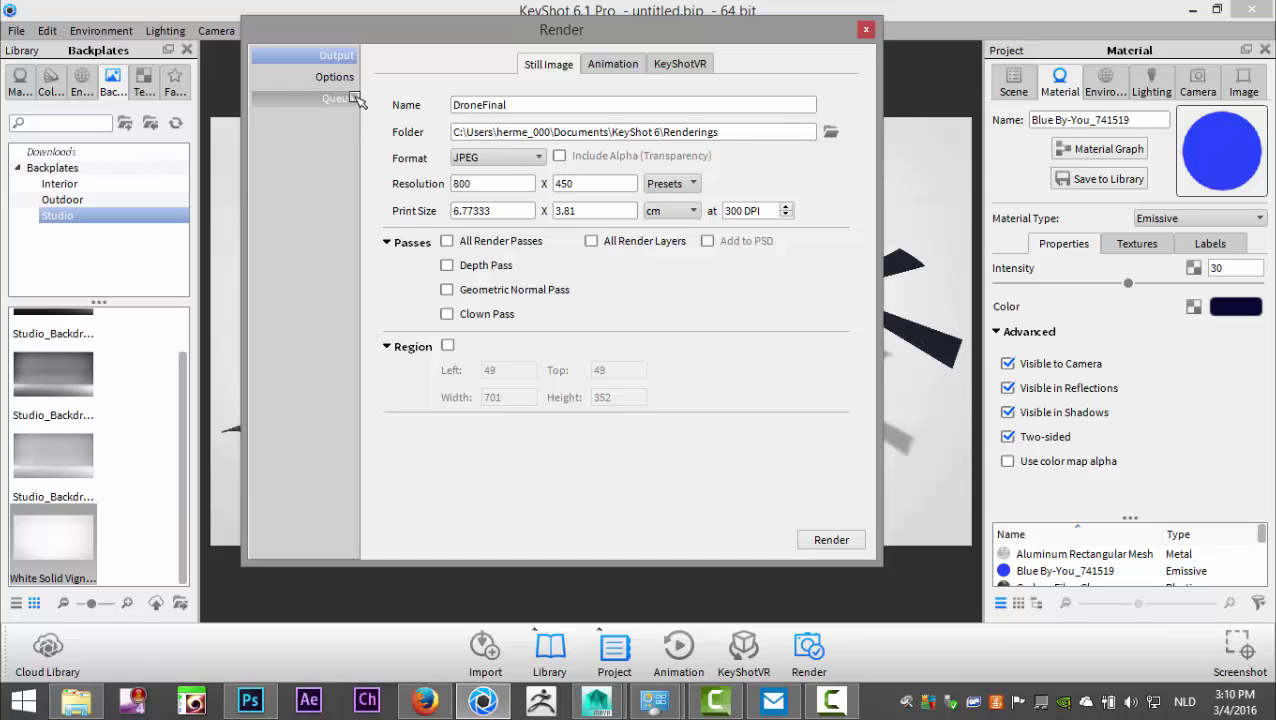
pyautogui.click(670, 186)
pyautogui.click(725, 270)
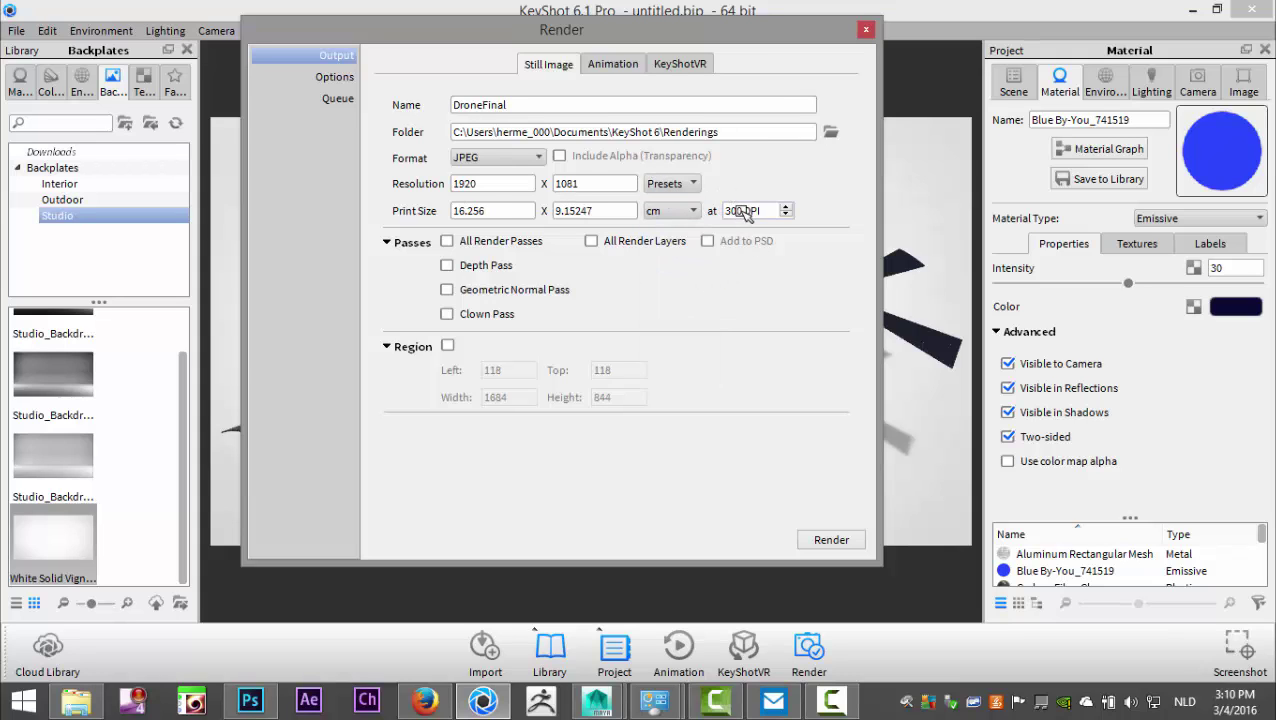
pyautogui.click(831, 540)
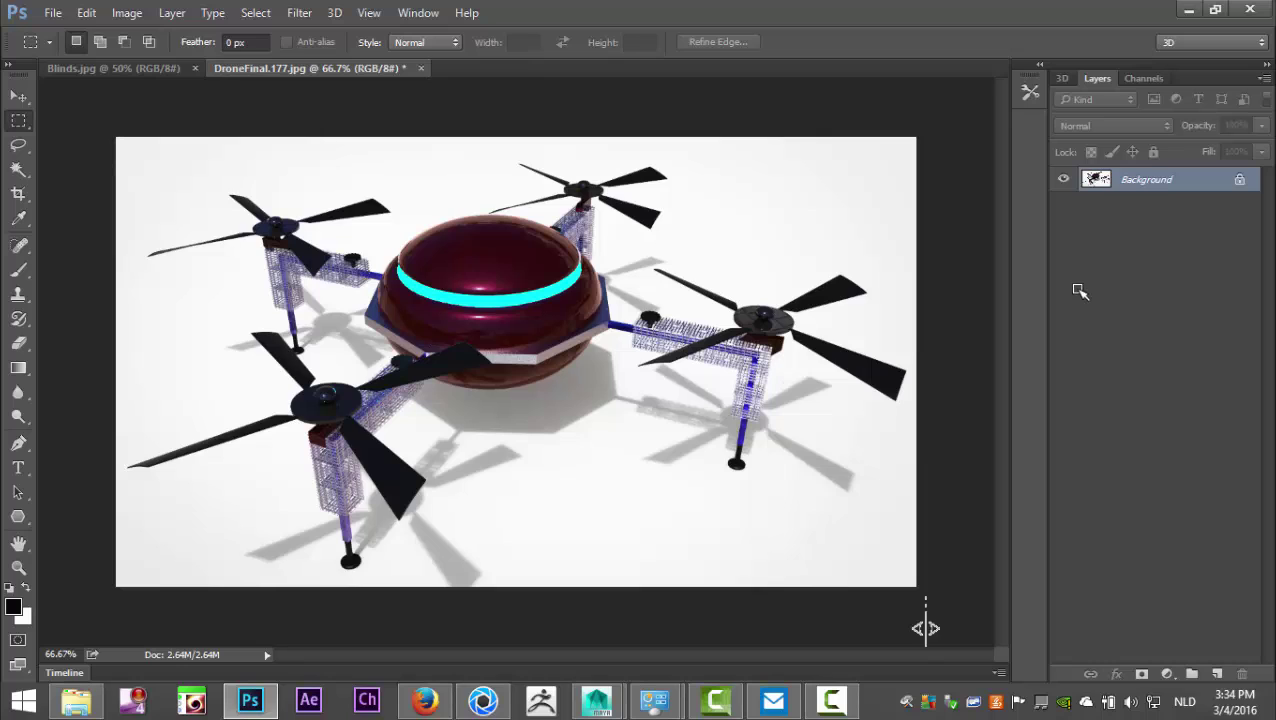